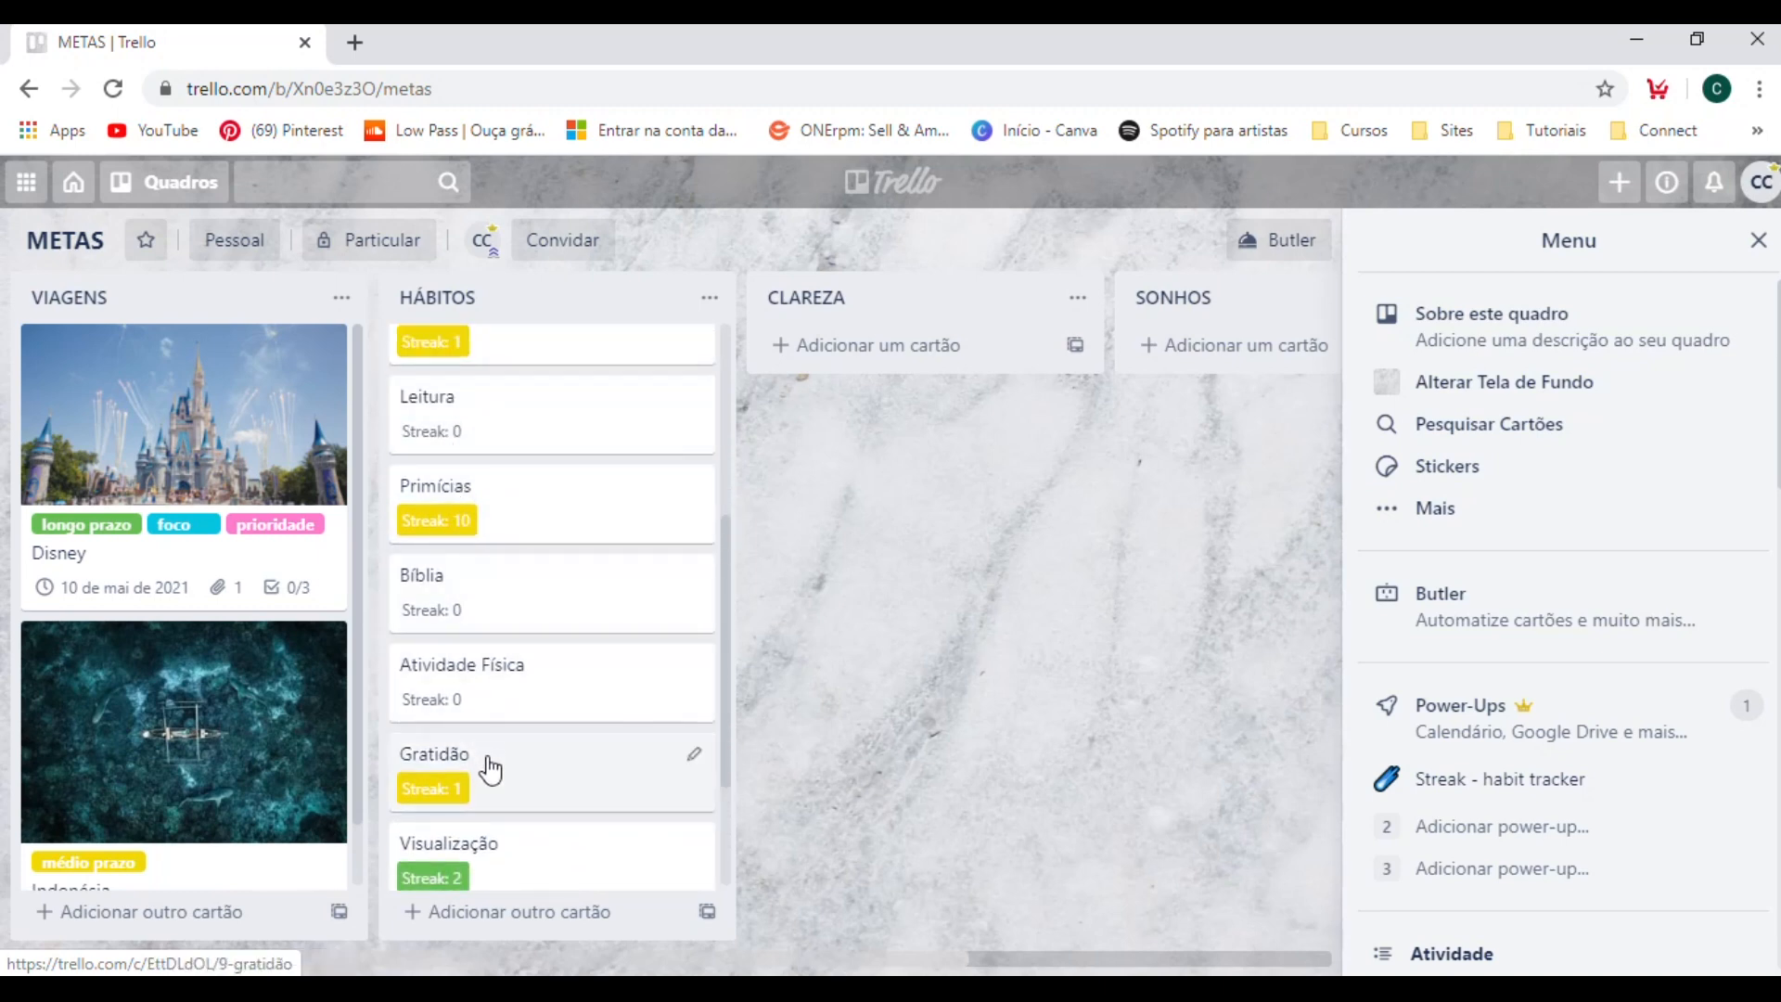
# Mark April 11, 2020 as done in the Streak calendar of the Primícias card and return to the HÁBITOS list.
pyautogui.click(505, 517)
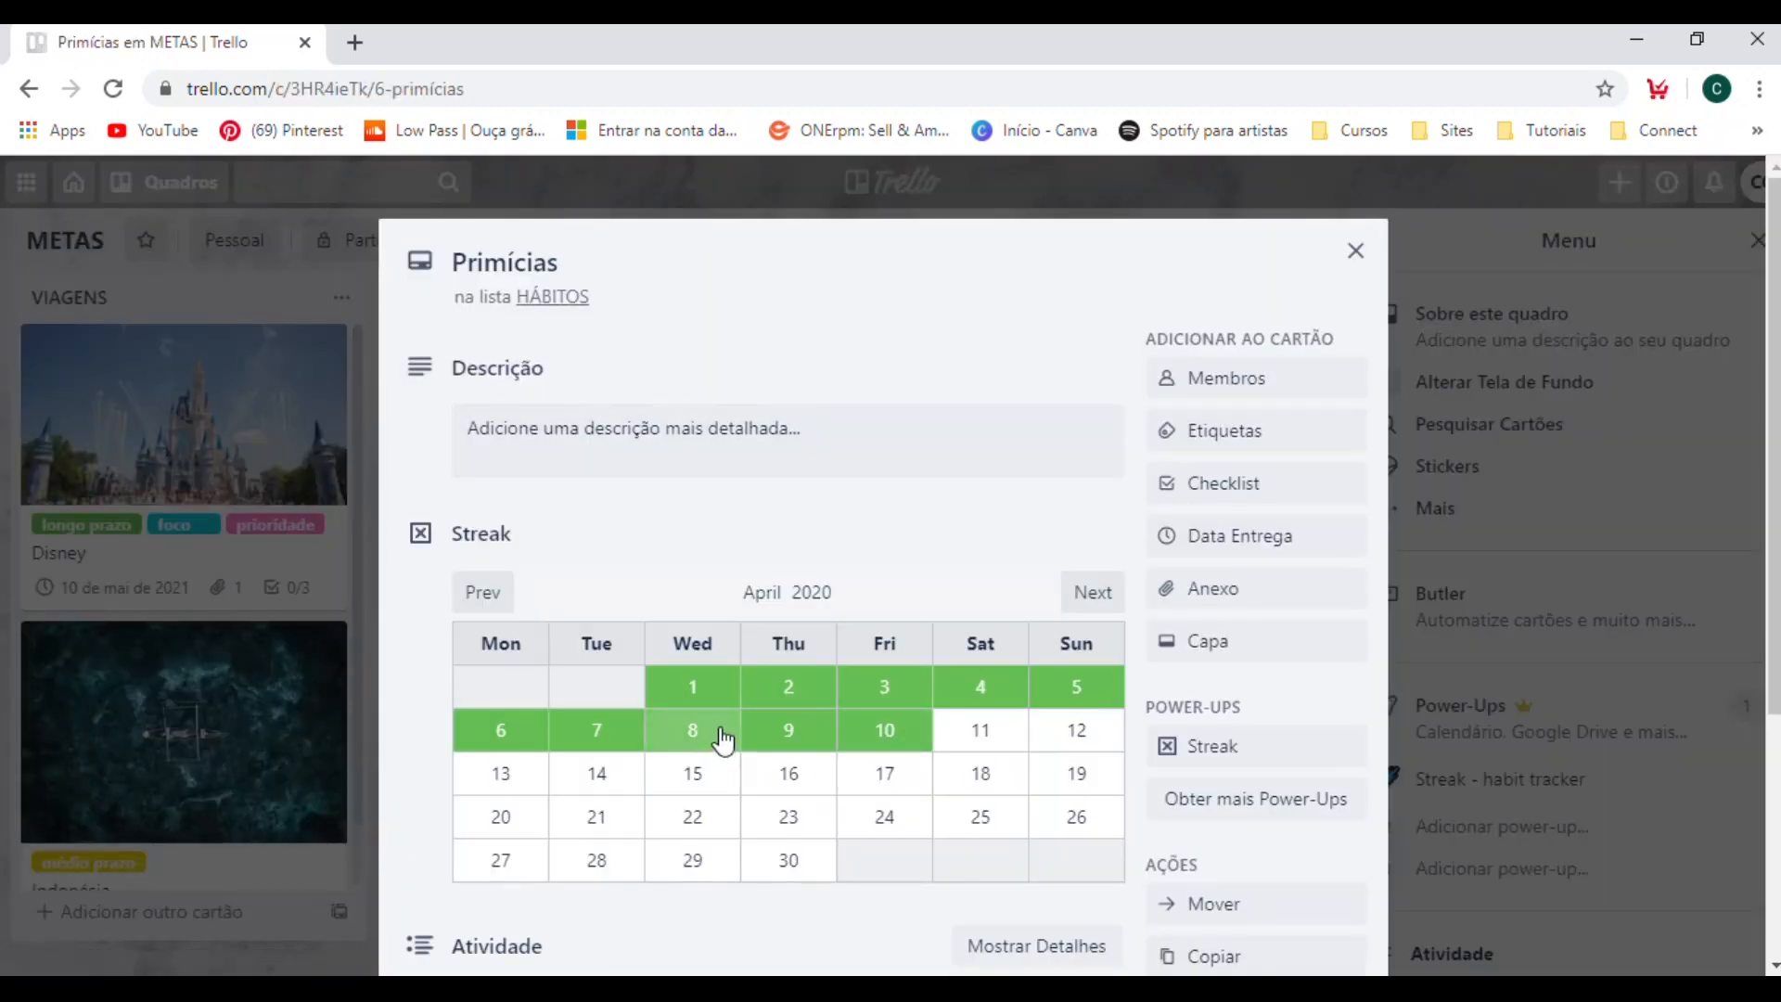
pyautogui.scroll(-1, 715, 735)
pyautogui.click(964, 608)
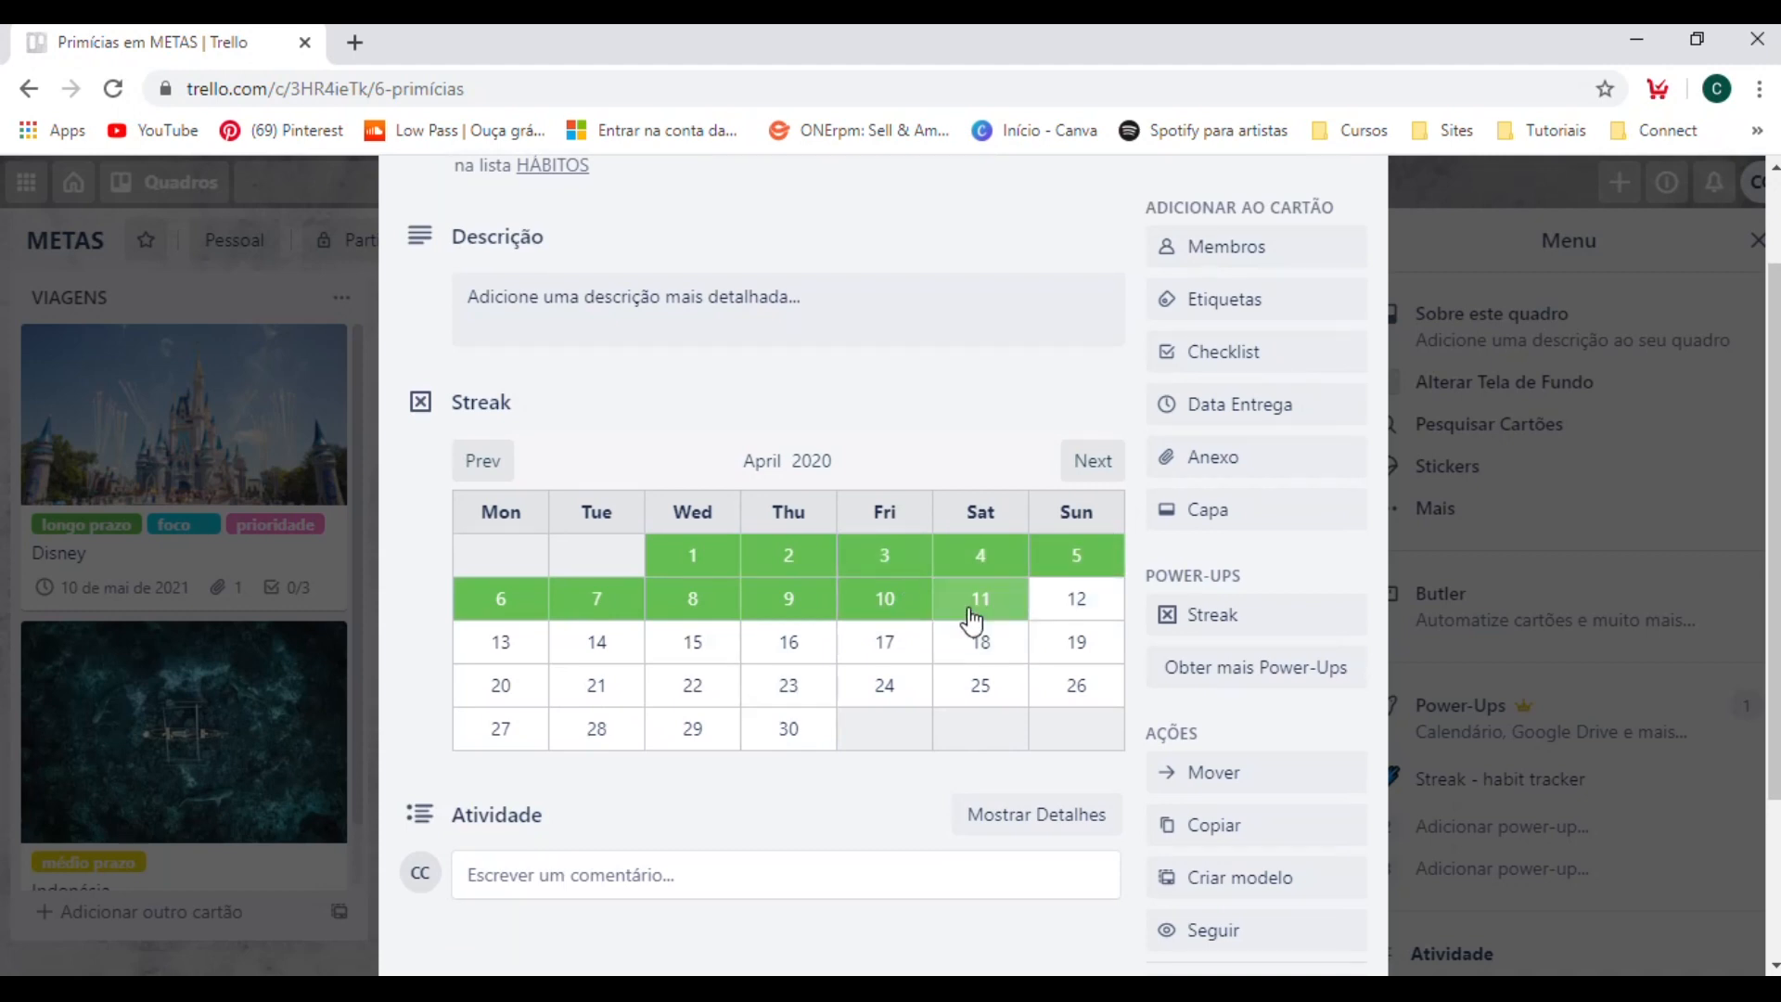
pyautogui.click(1565, 465)
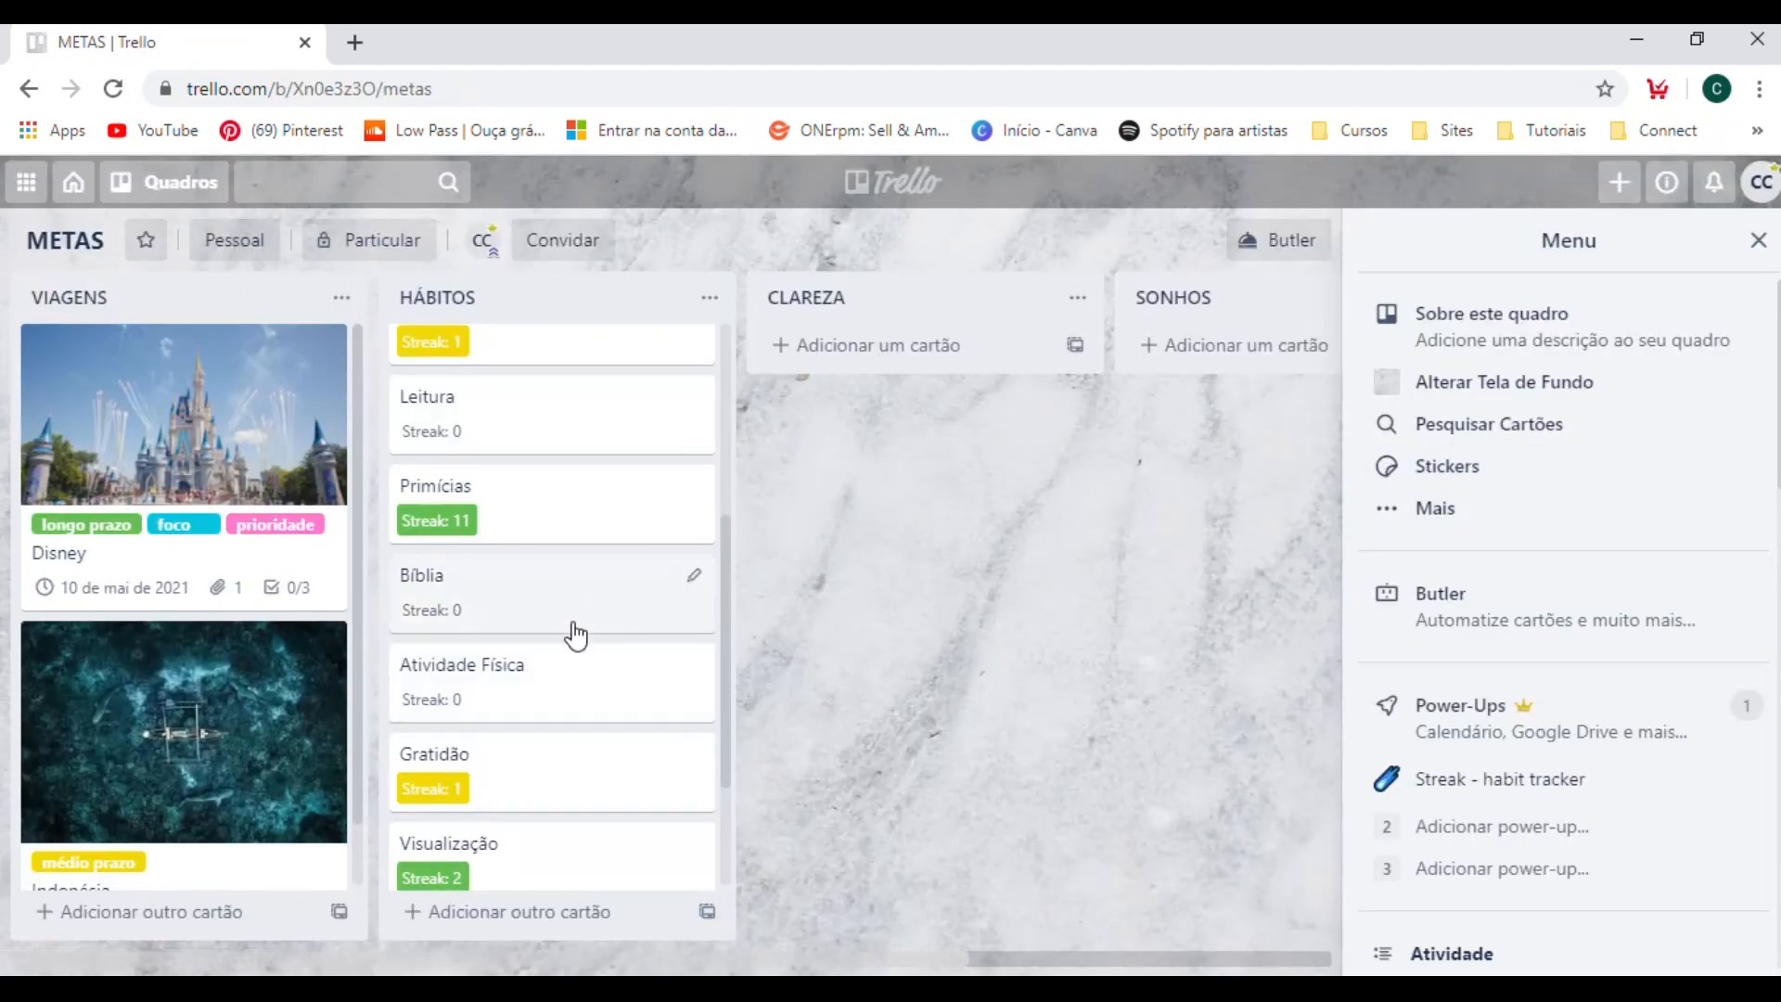
pyautogui.scroll(-2, 568, 629)
pyautogui.scroll(6, 568, 473)
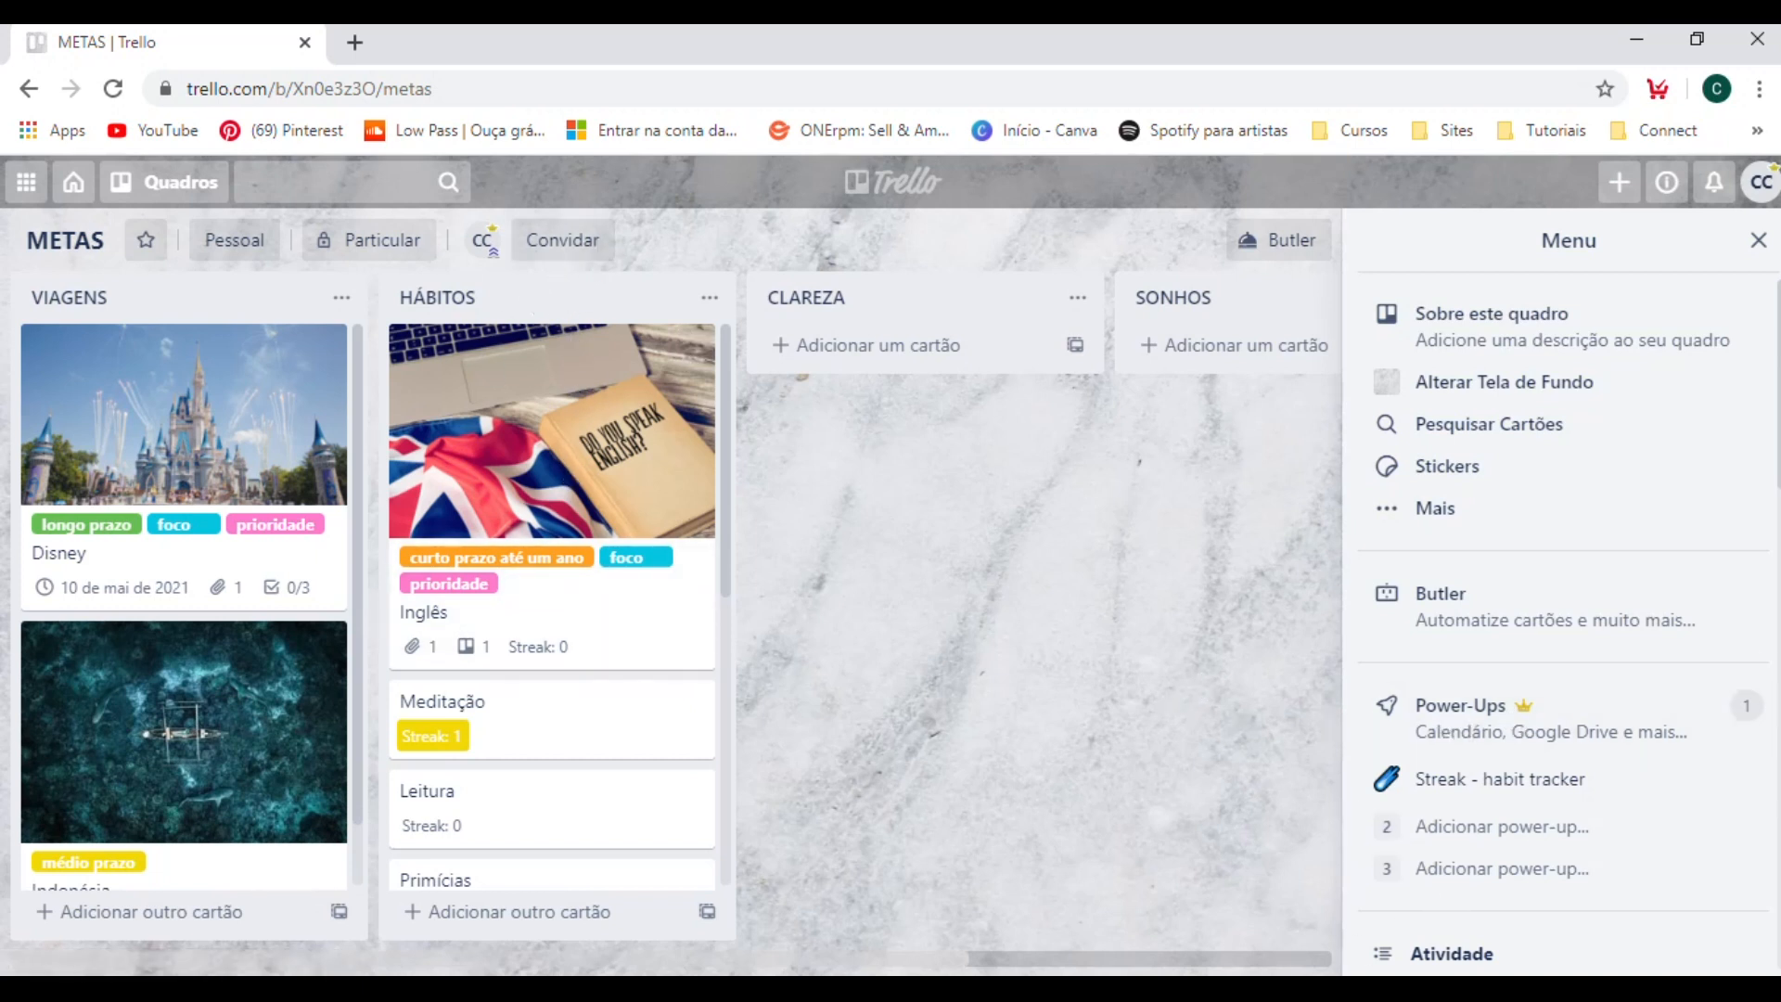
# Hide and reopen the board menu, and view the options of the Streak - habit tracker power-up.
pyautogui.click(1759, 239)
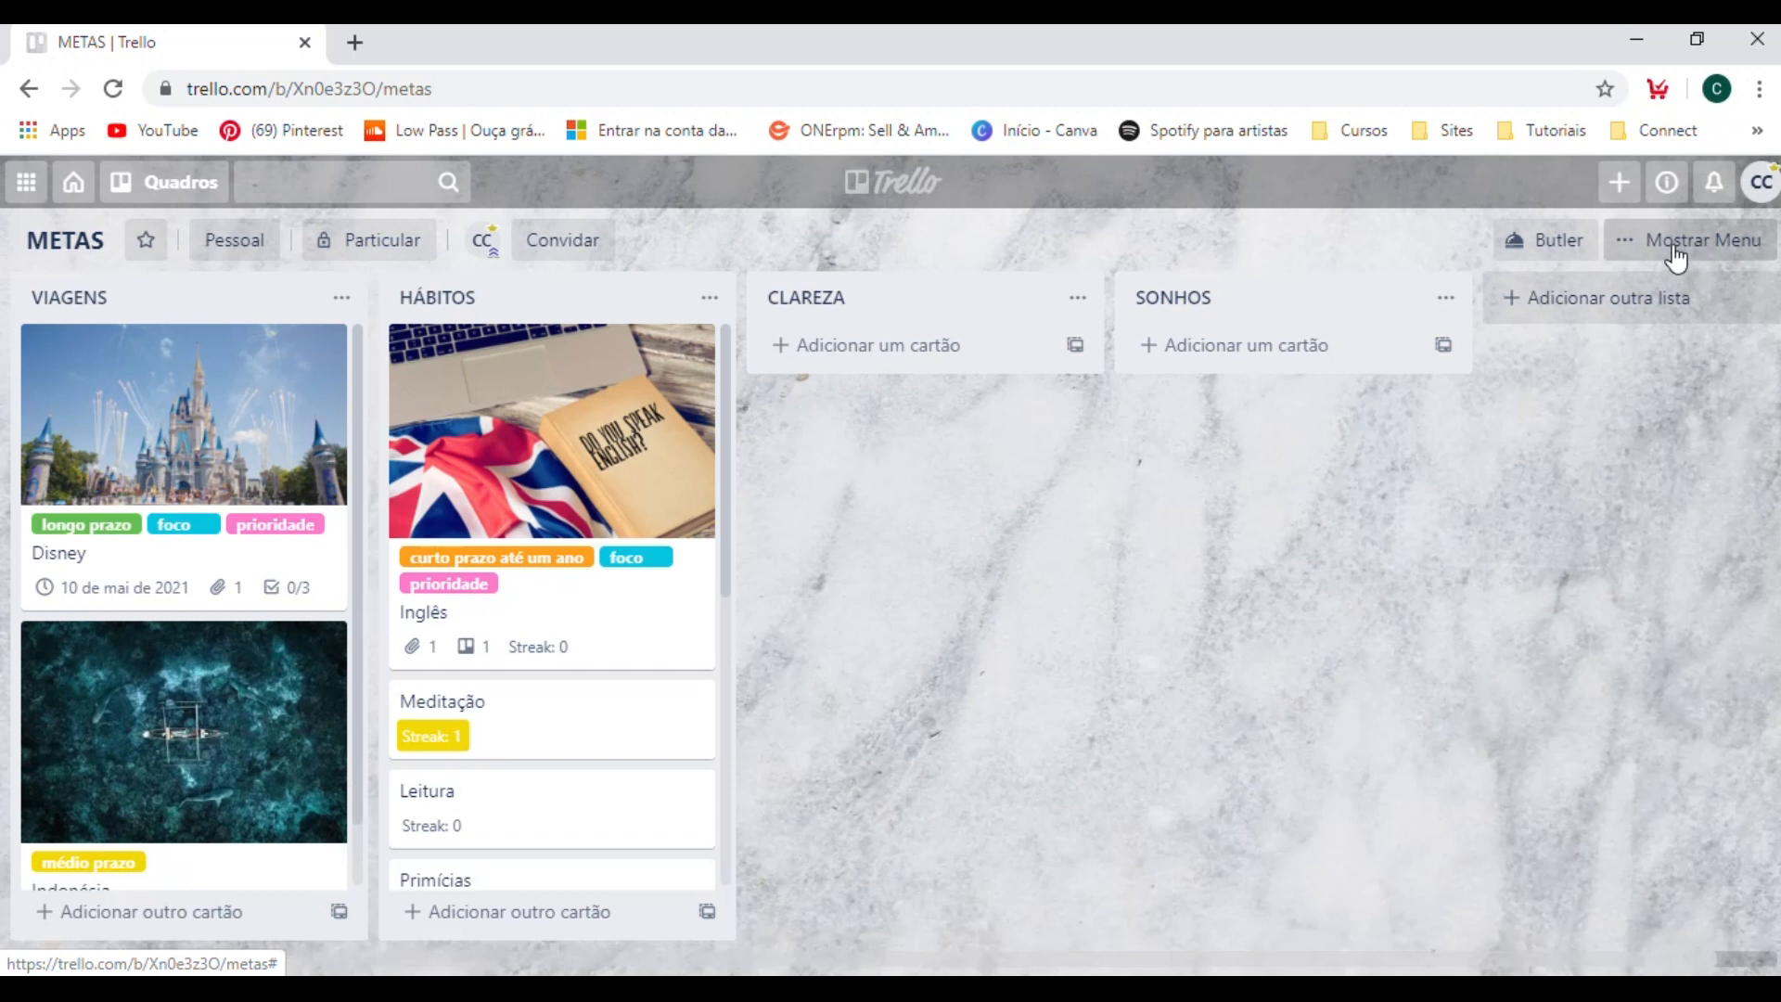
pyautogui.click(1673, 243)
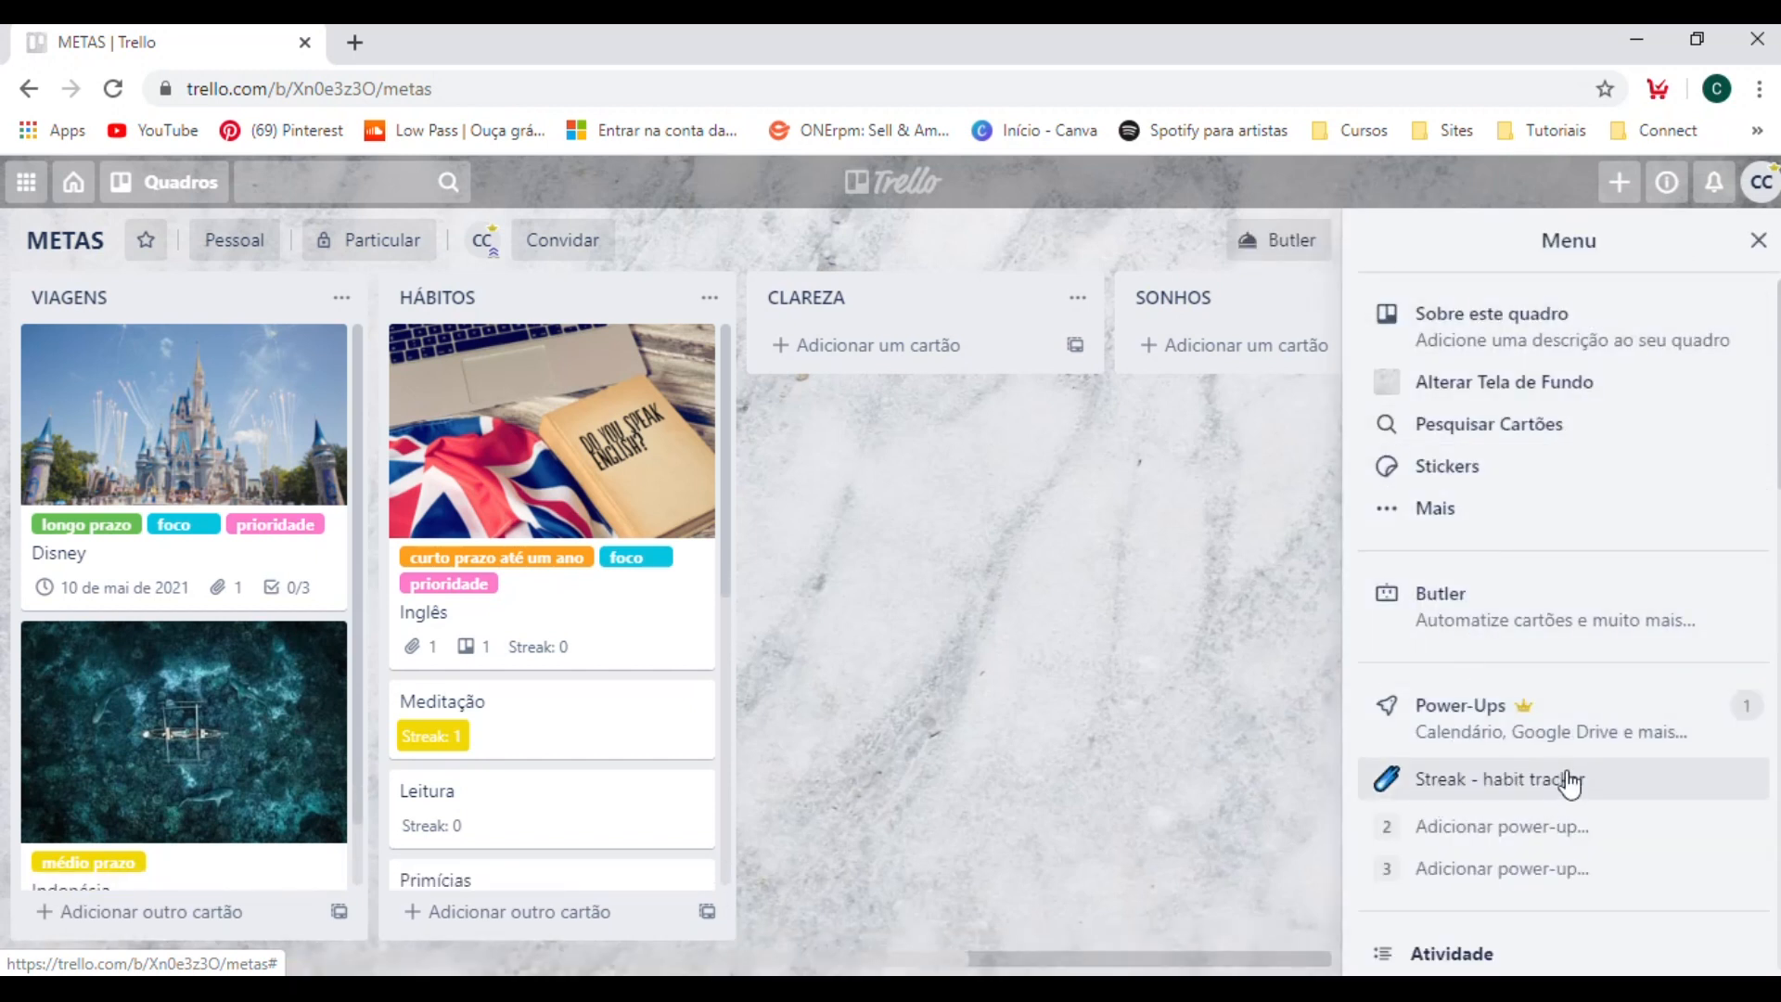
pyautogui.click(1464, 790)
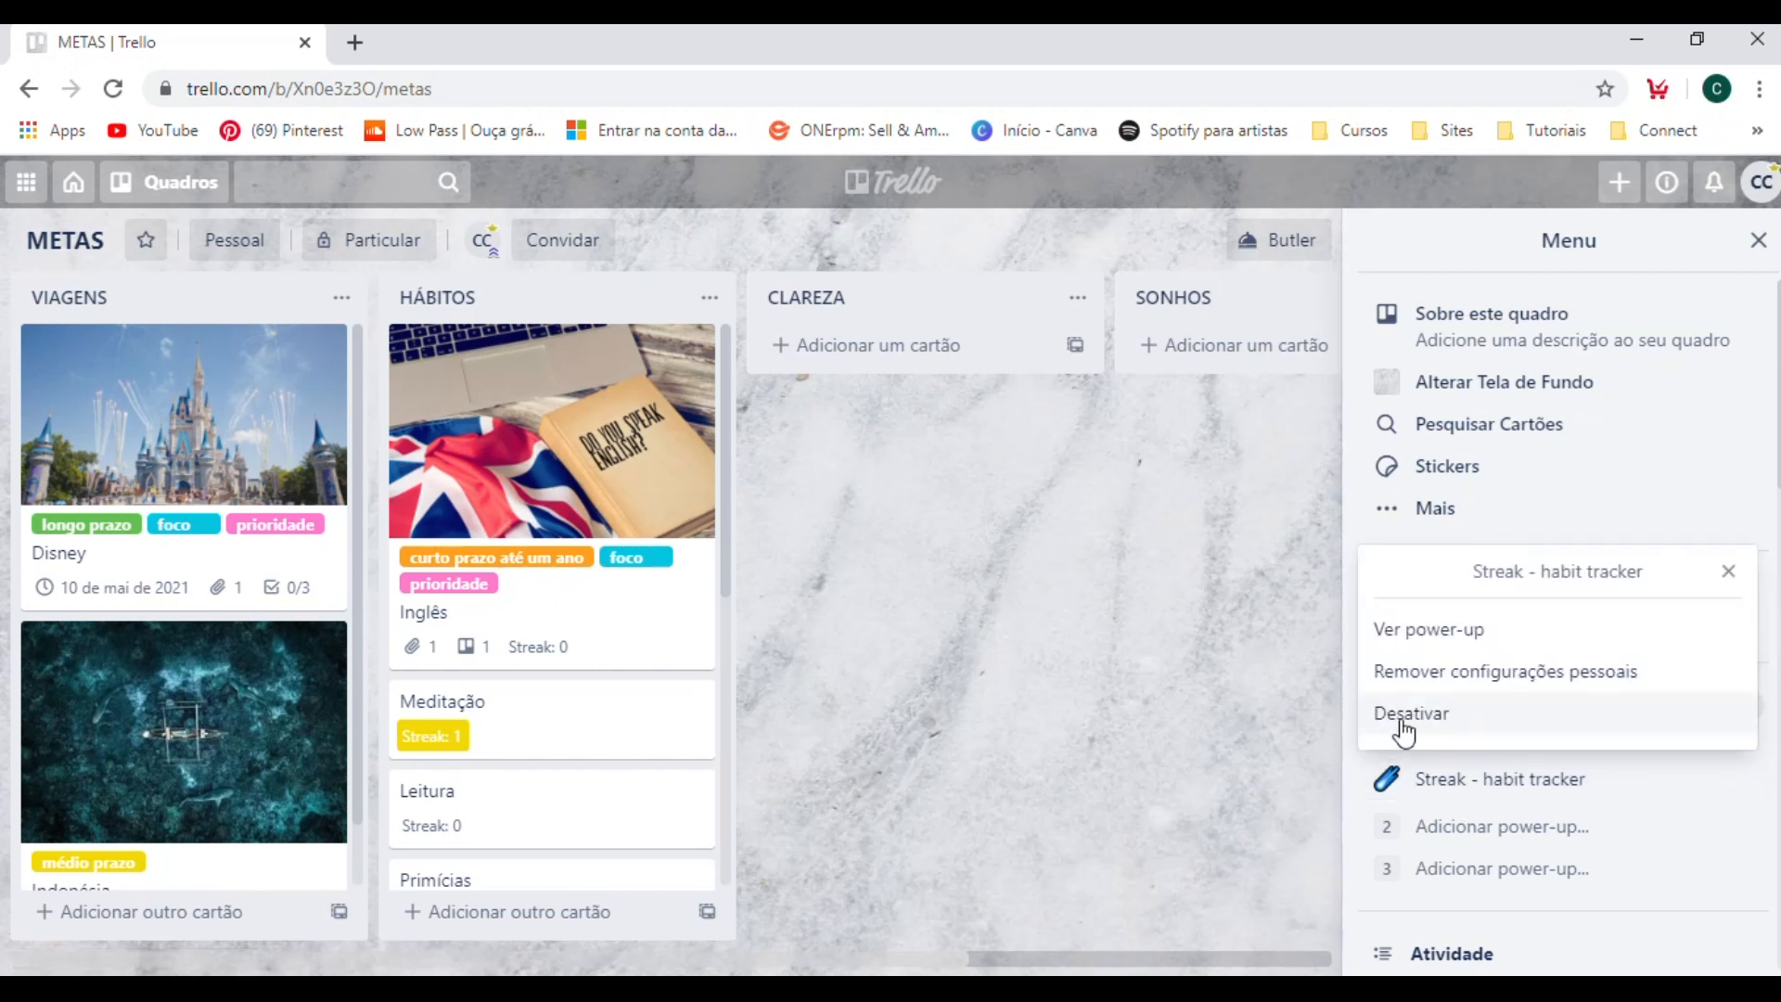
pyautogui.click(1319, 720)
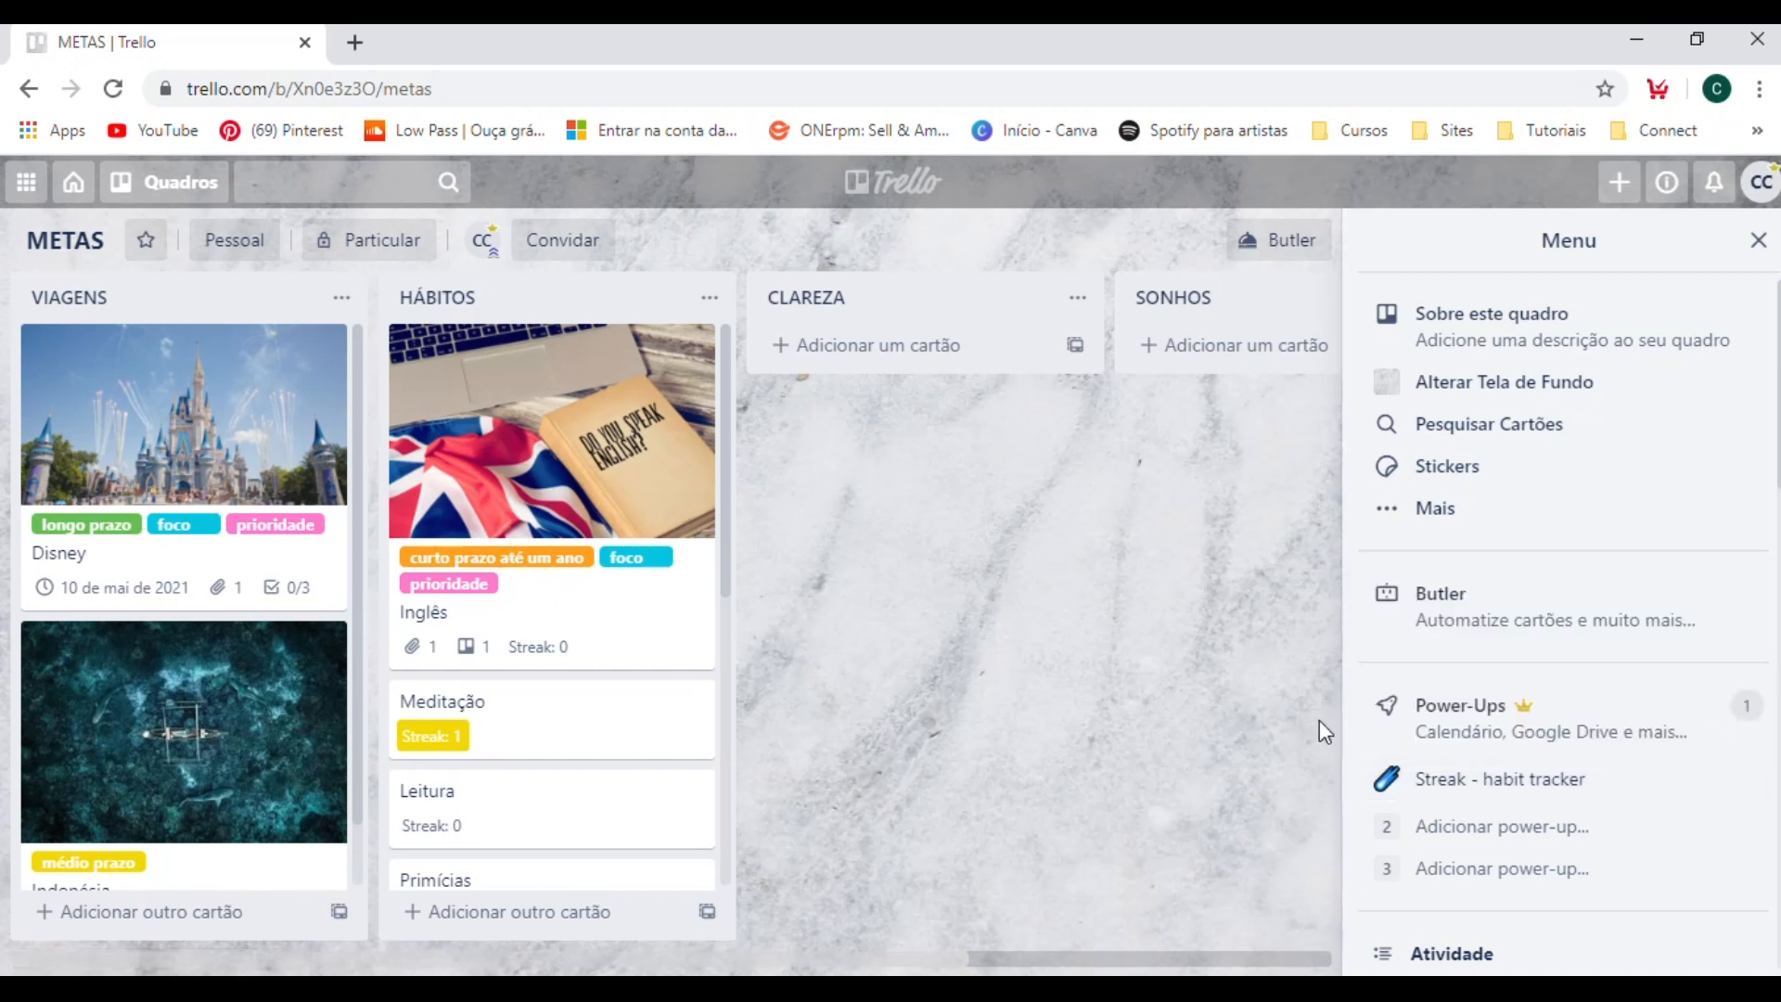
# Browse the catalogue for another power-up and open the details of Campos Personalizados.
pyautogui.click(1507, 826)
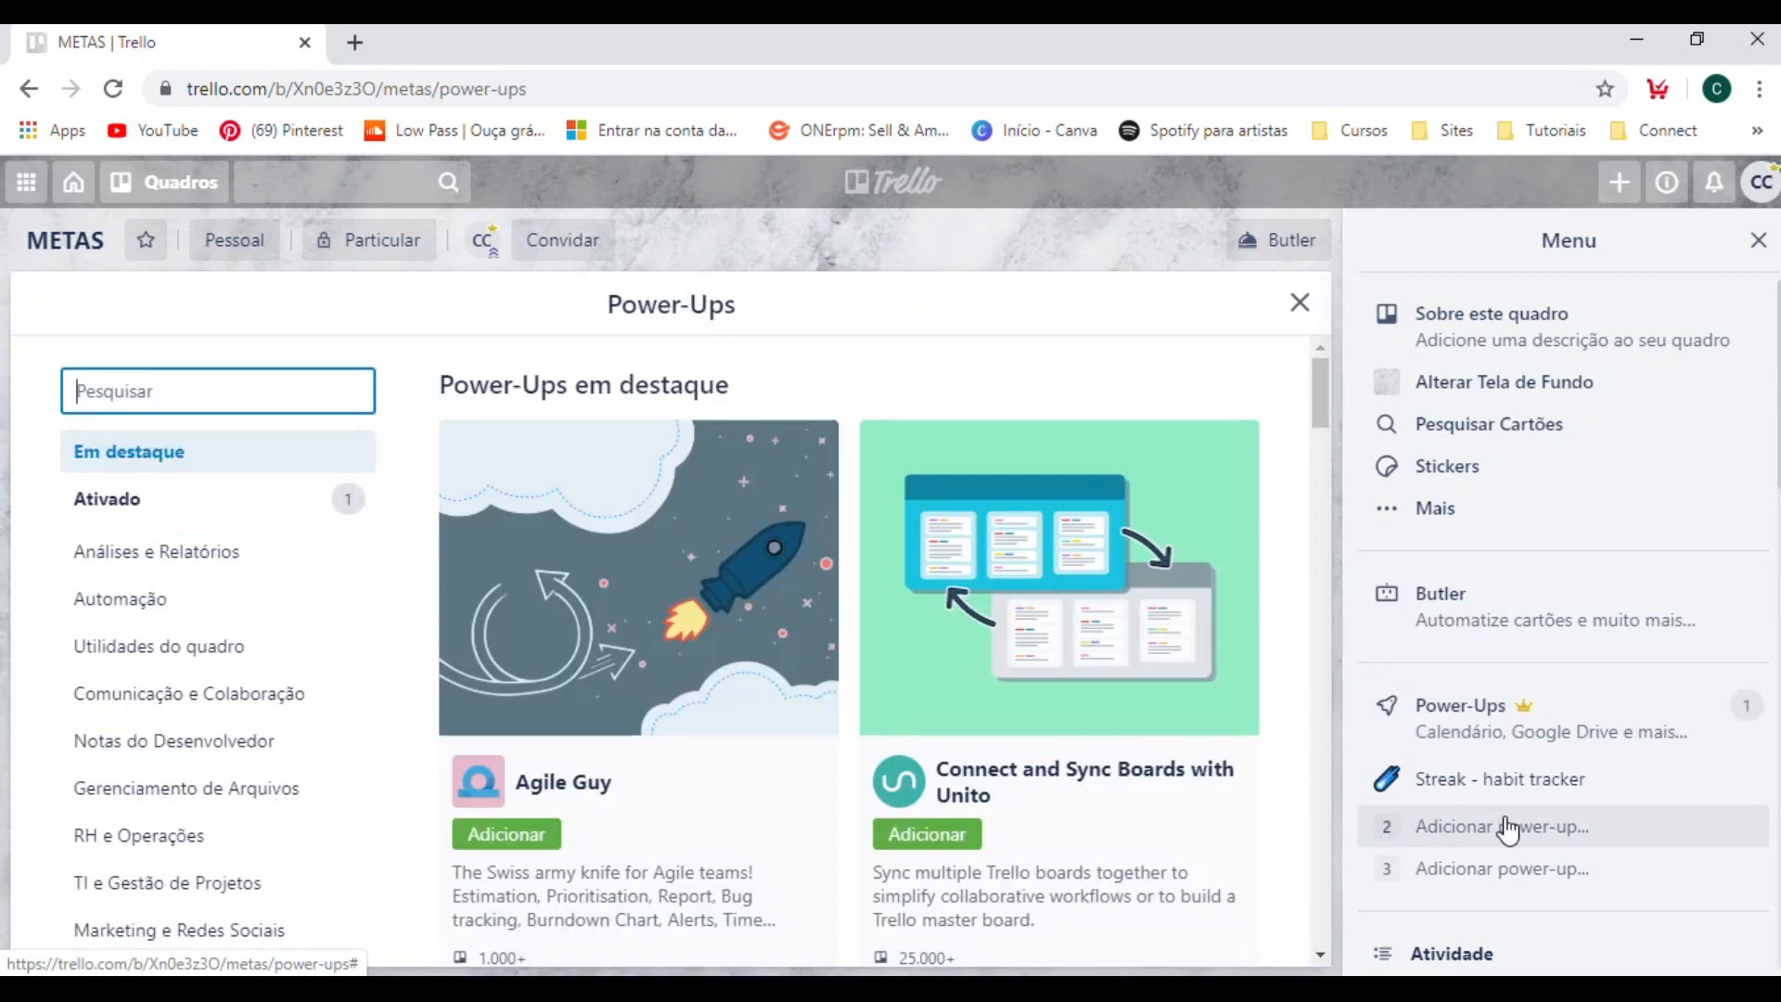
pyautogui.scroll(-8, 973, 659)
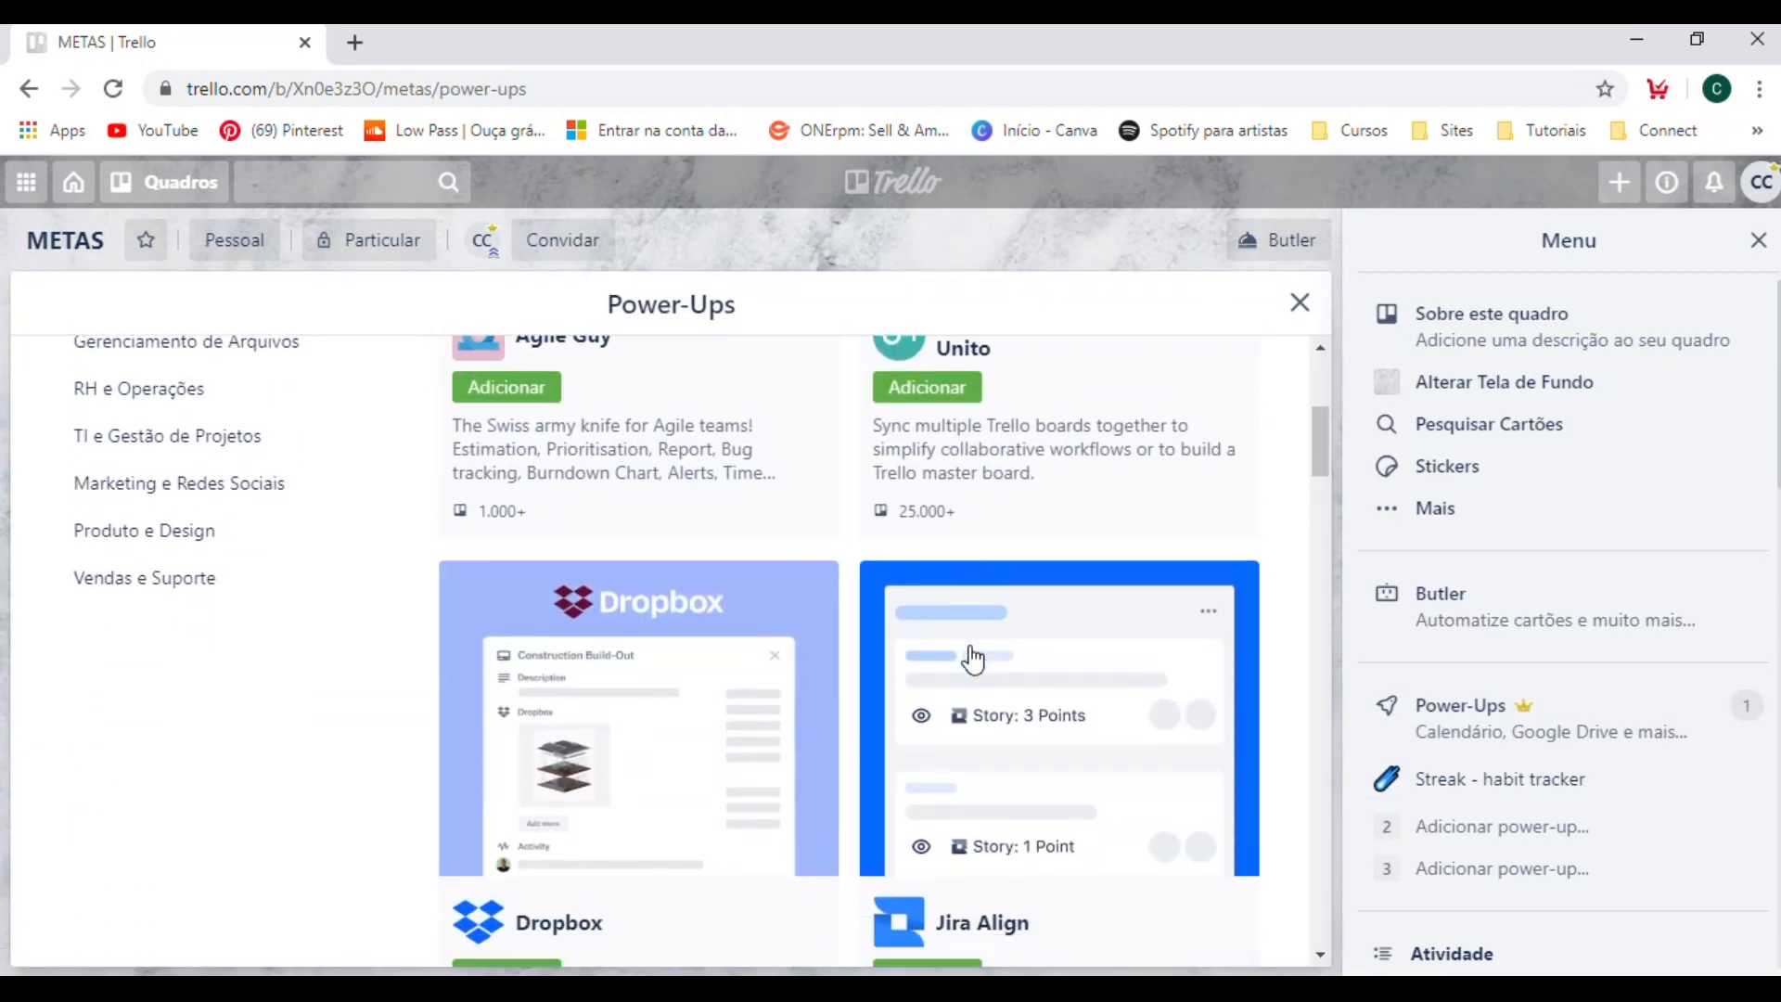
pyautogui.scroll(-5, 972, 659)
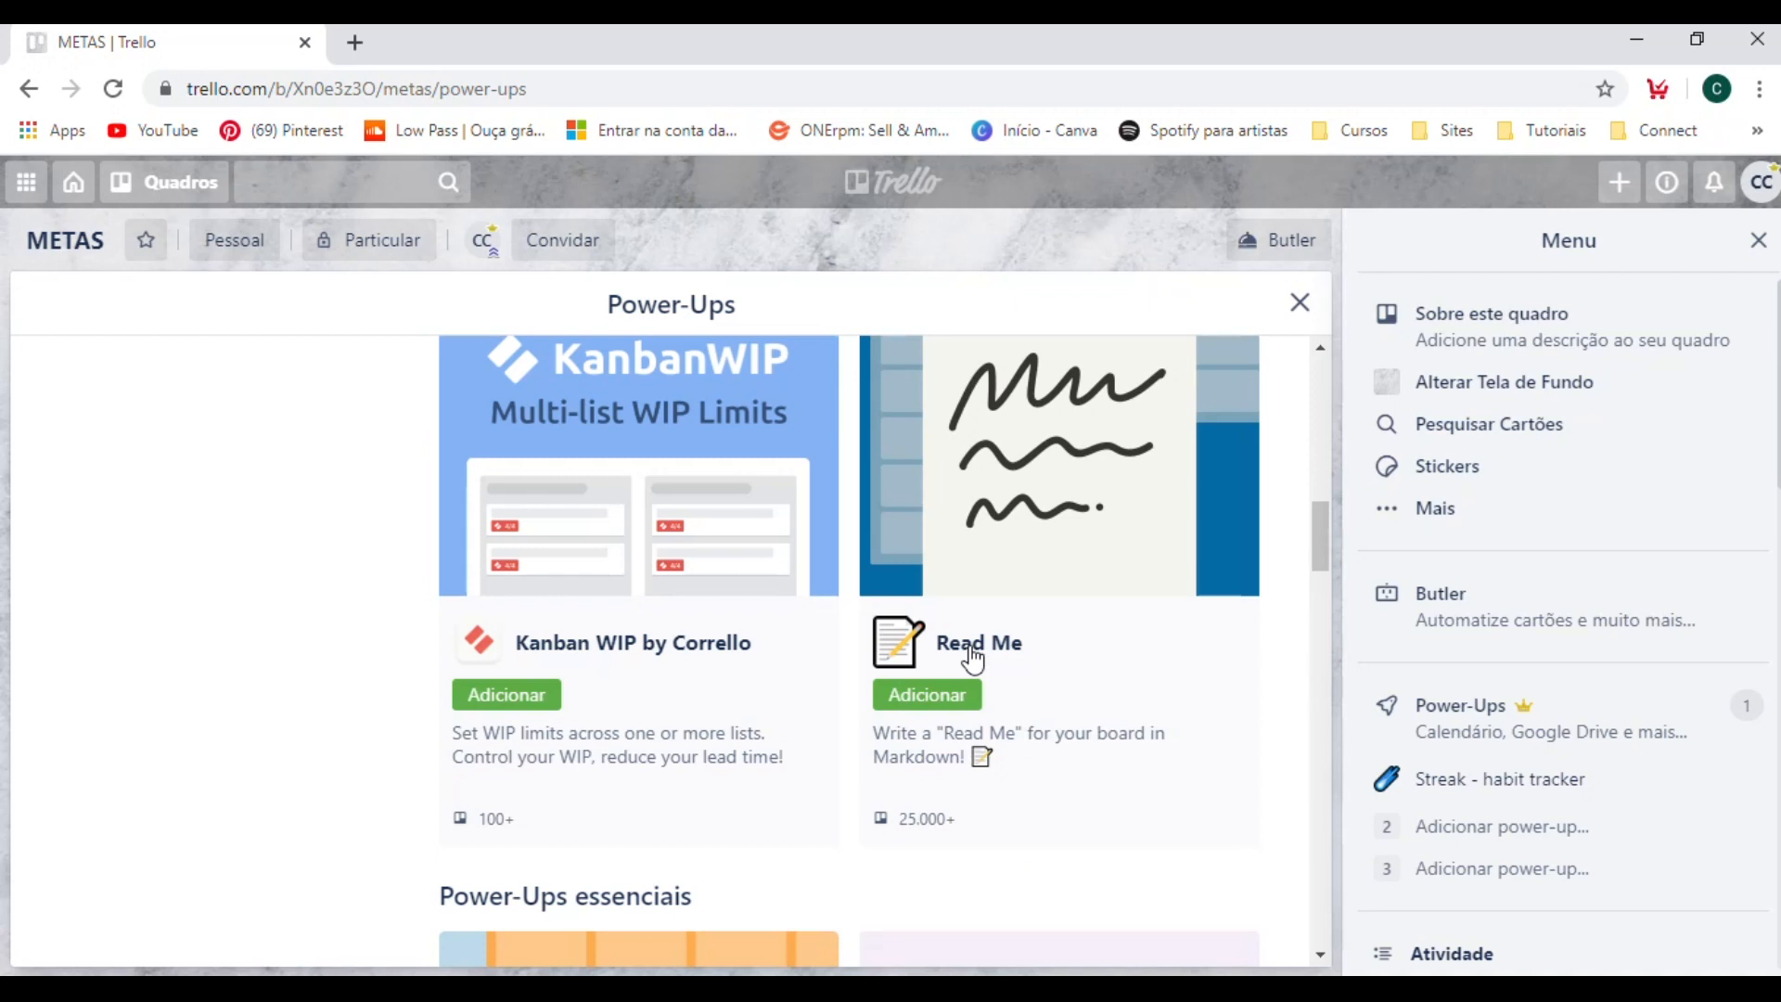
pyautogui.scroll(-5, 973, 658)
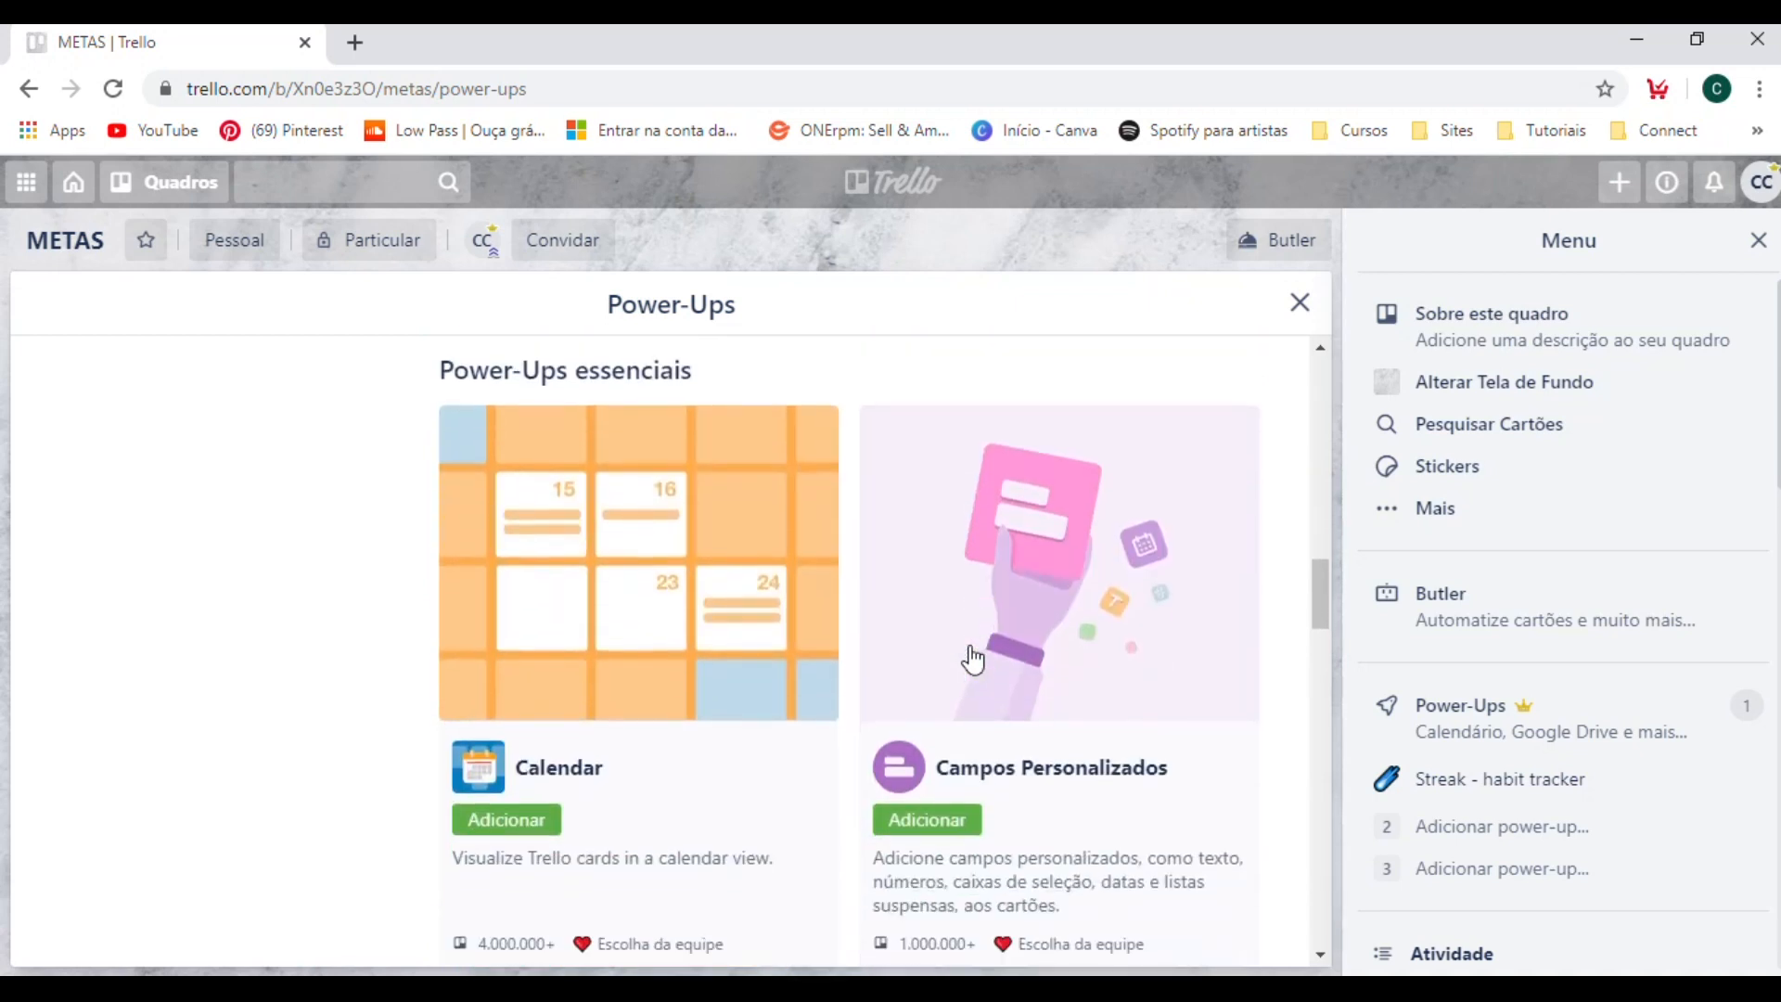
pyautogui.scroll(-1, 1035, 714)
pyautogui.scroll(-1, 1173, 700)
pyautogui.scroll(1, 1166, 704)
pyautogui.scroll(1, 1166, 704)
pyautogui.click(1102, 638)
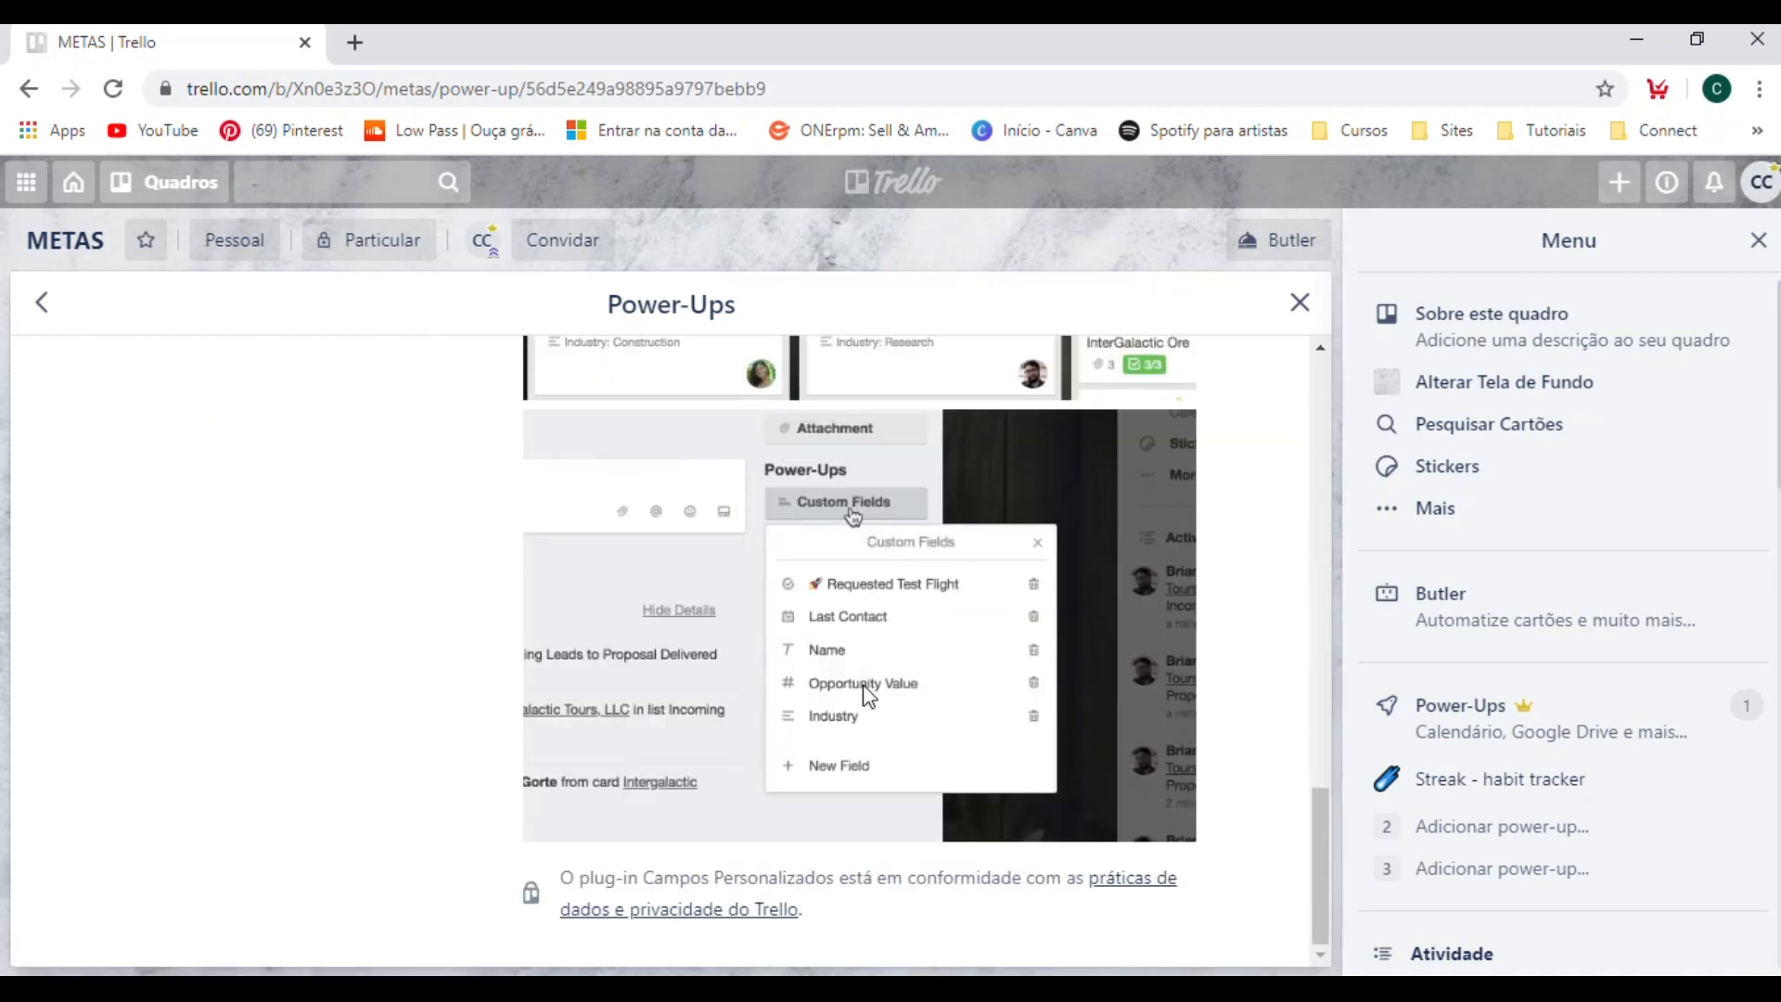
# Review the Campos Personalizados description, add the power-up to the METAS board and return to the board.
pyautogui.scroll(5, 1113, 649)
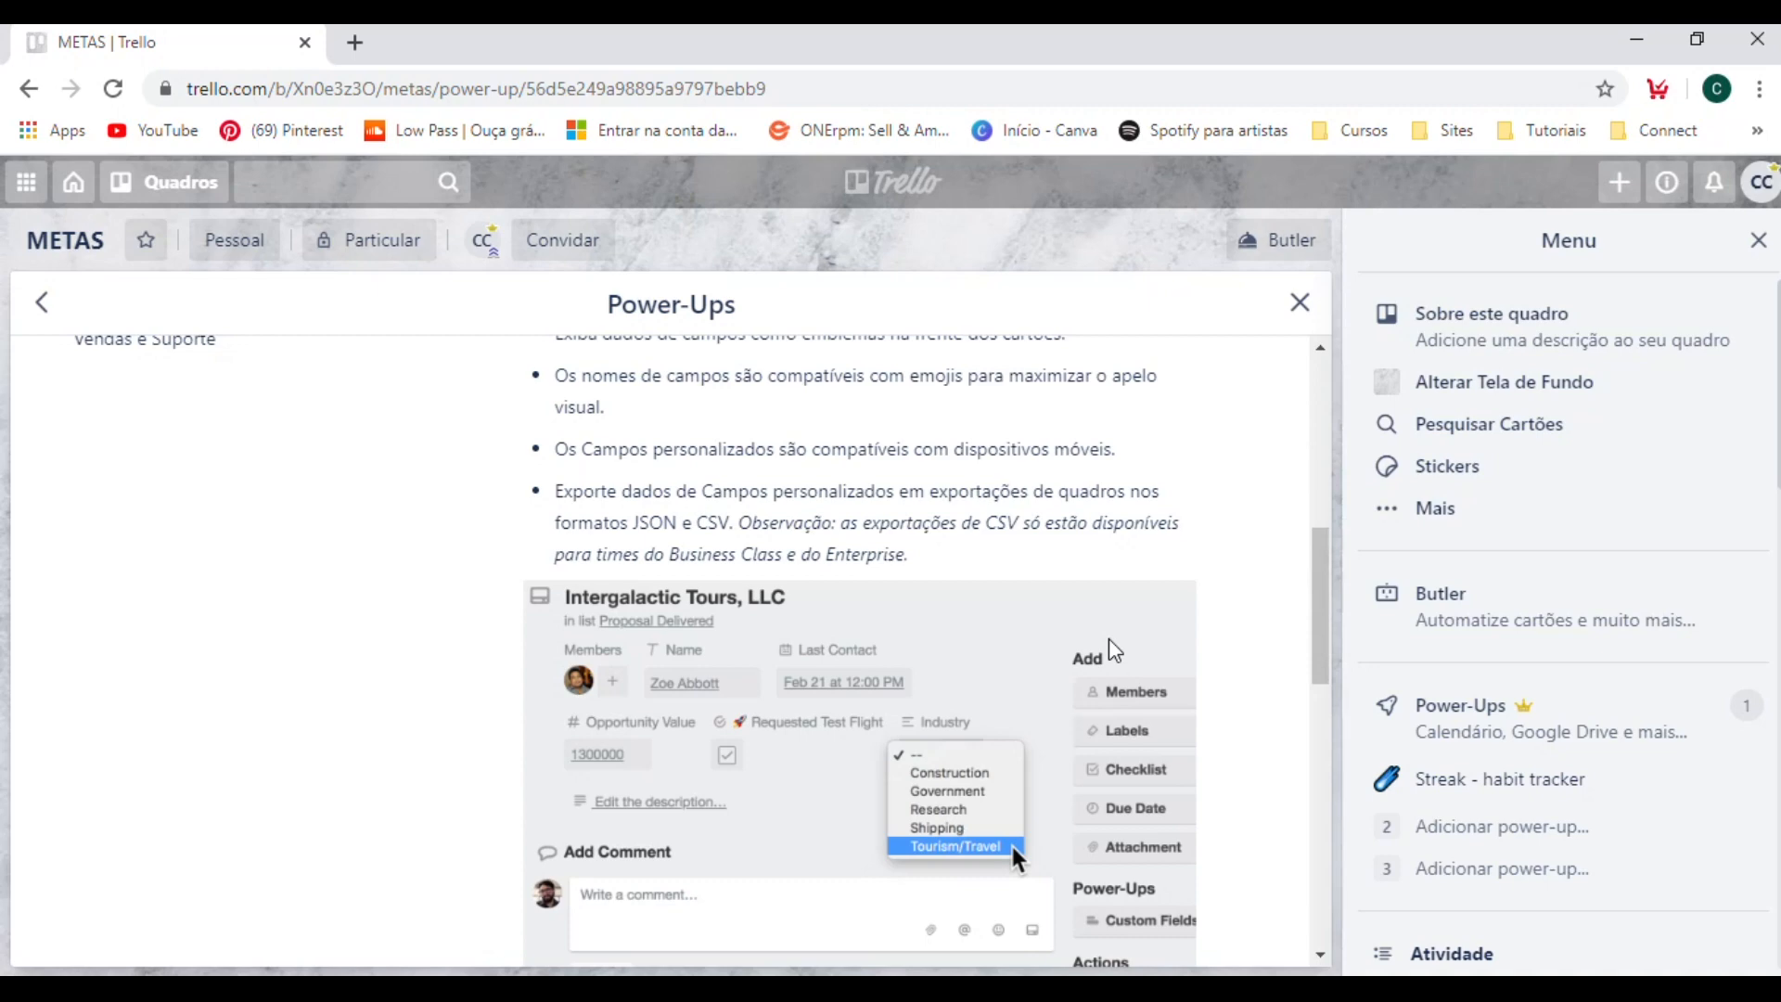
pyautogui.scroll(-5, 1109, 638)
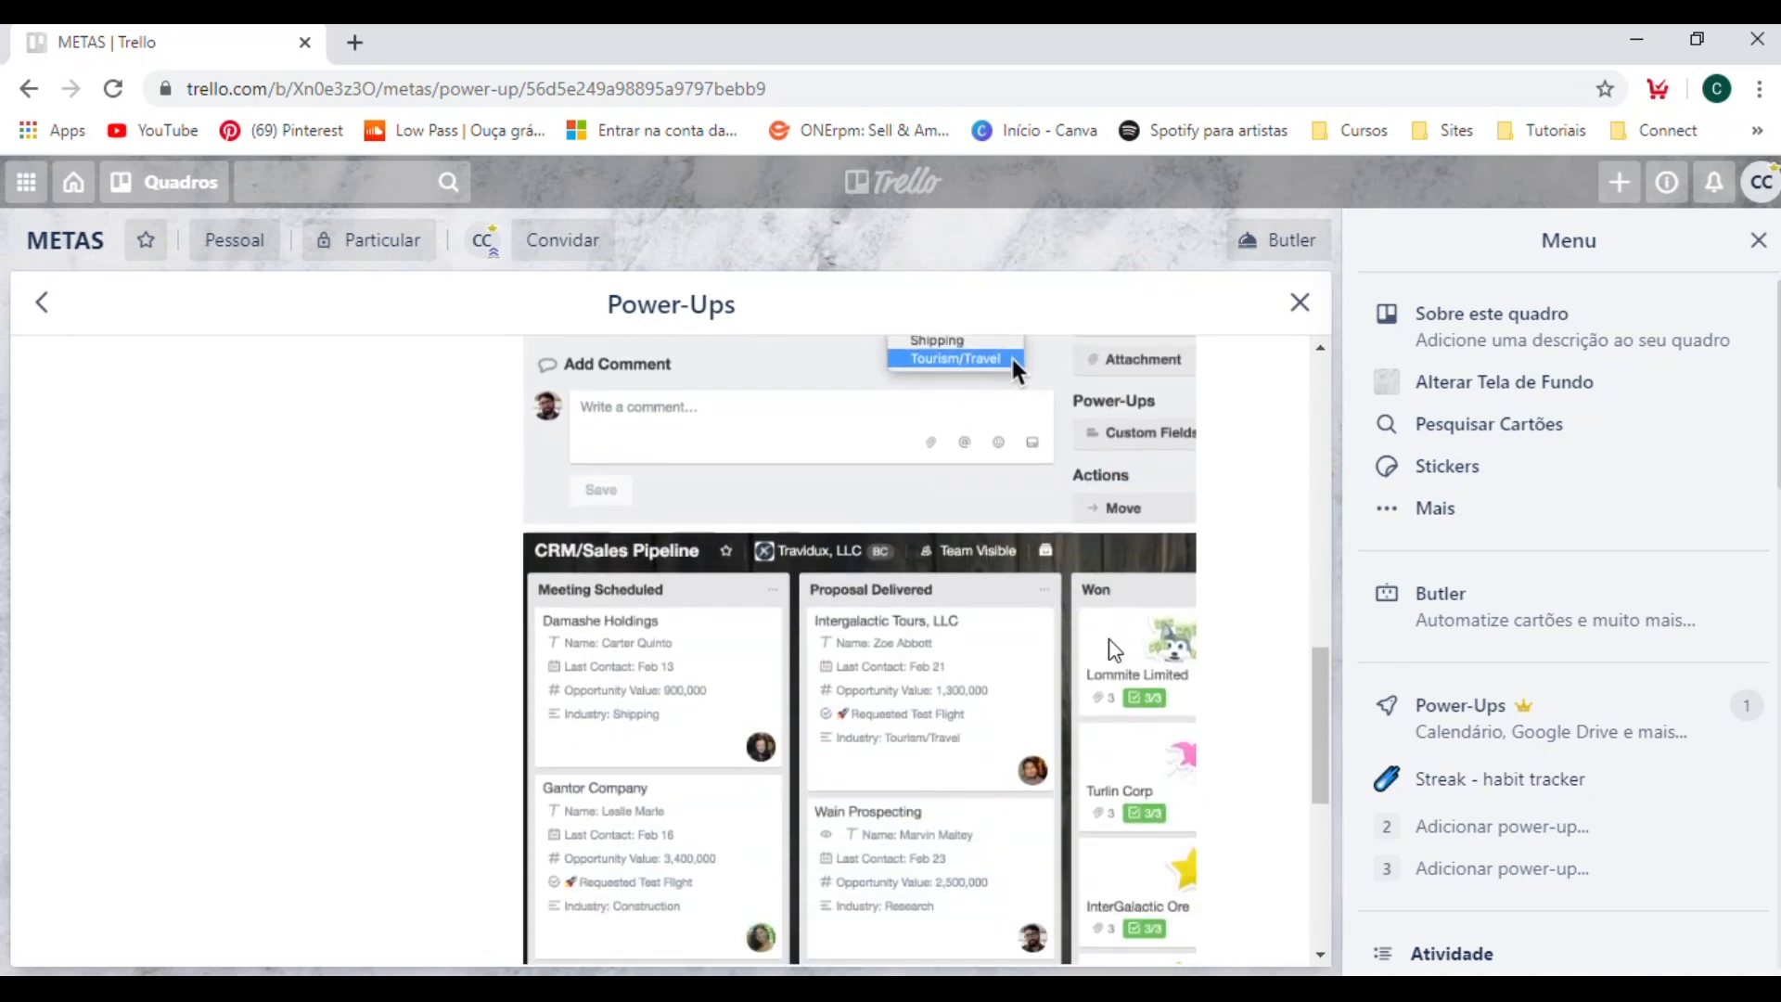
pyautogui.scroll(-6, 1114, 649)
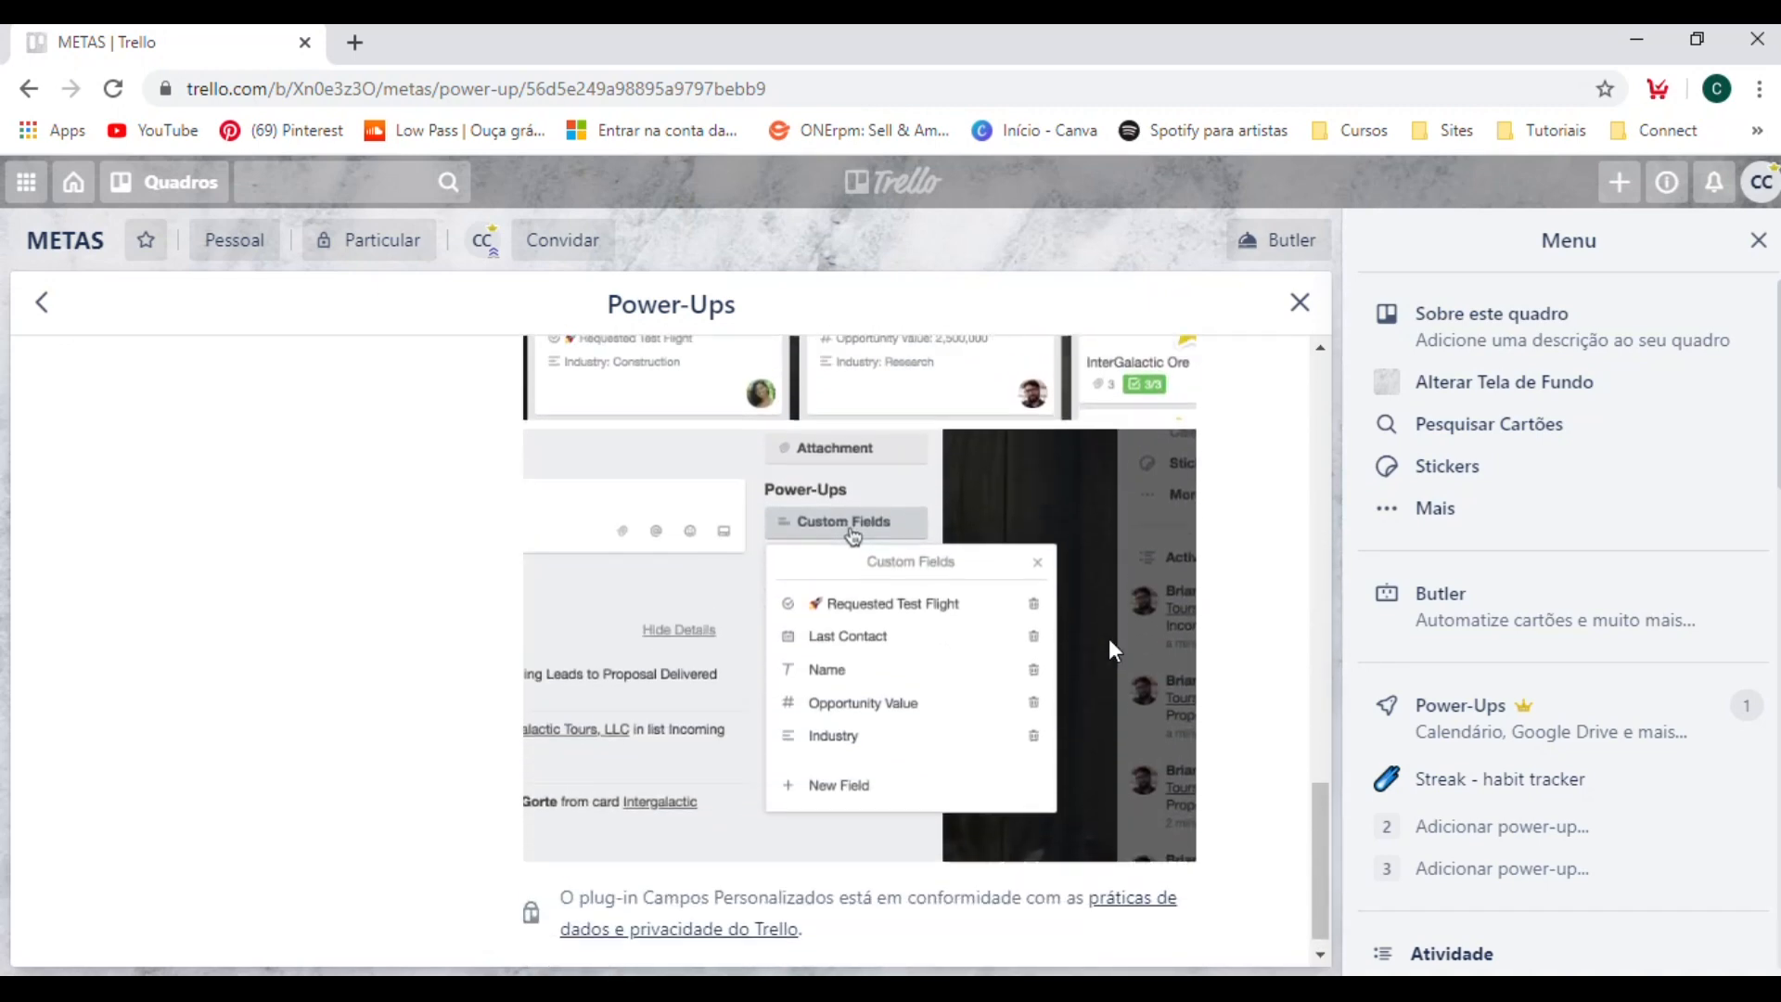
pyautogui.scroll(15, 1109, 638)
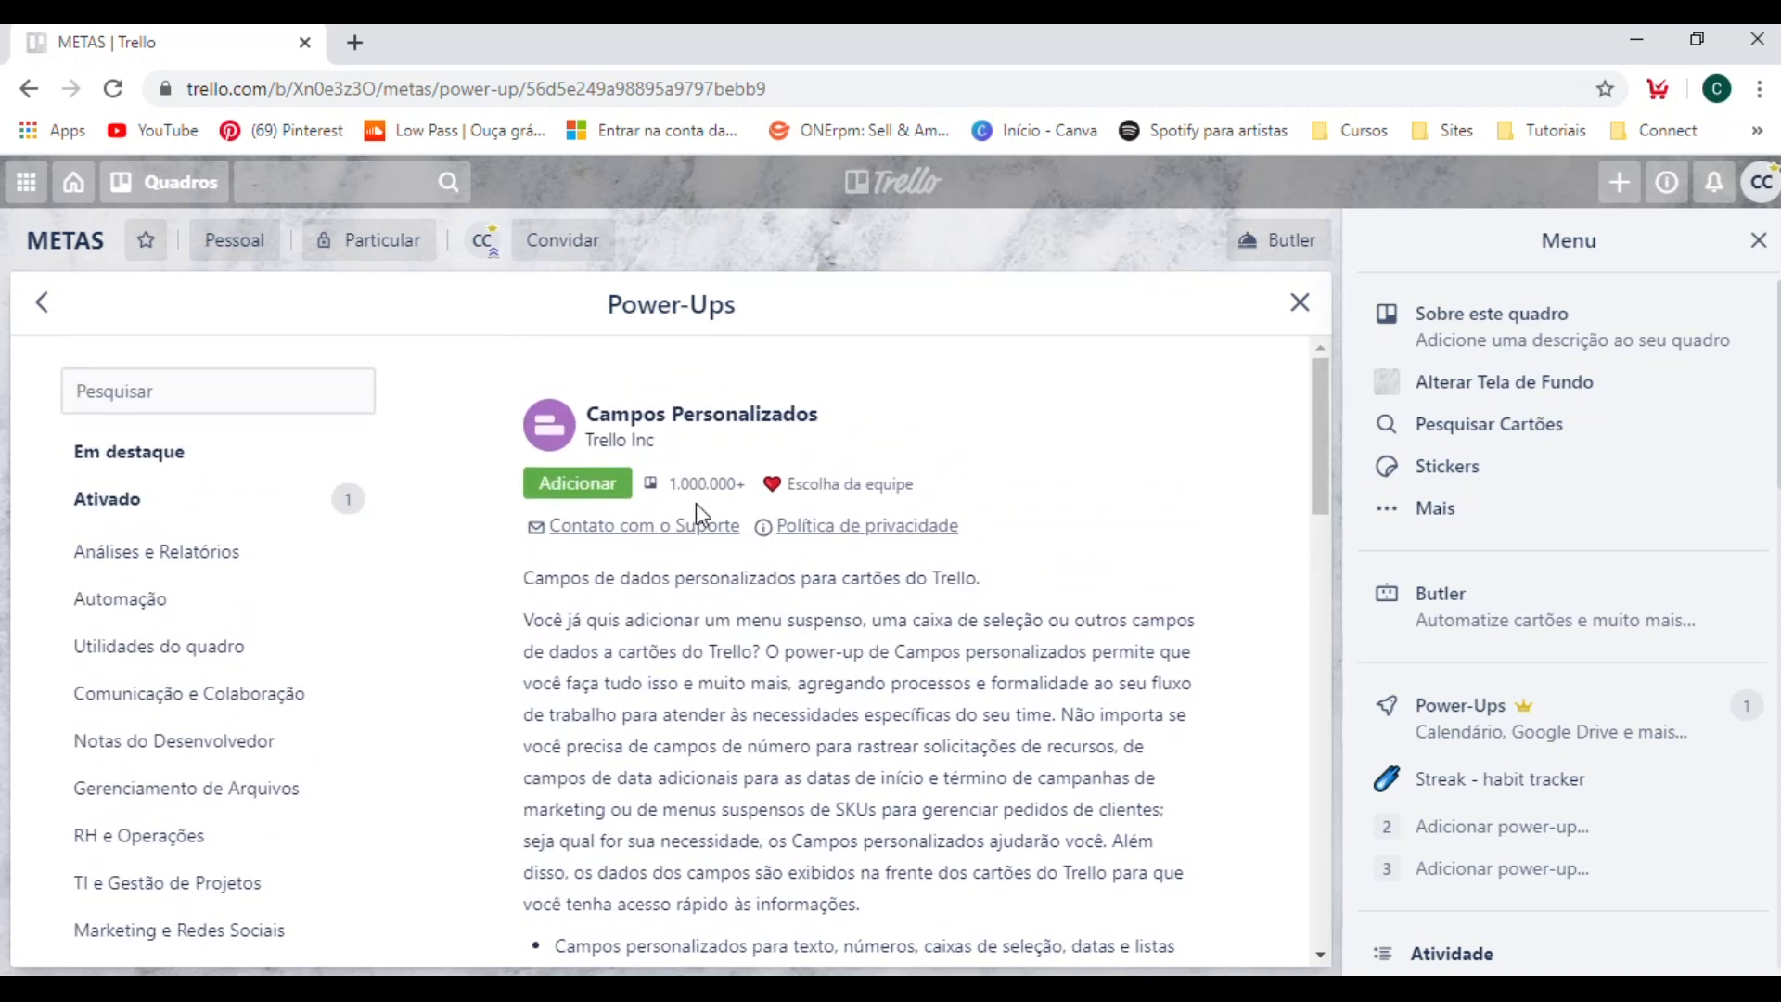
pyautogui.click(599, 483)
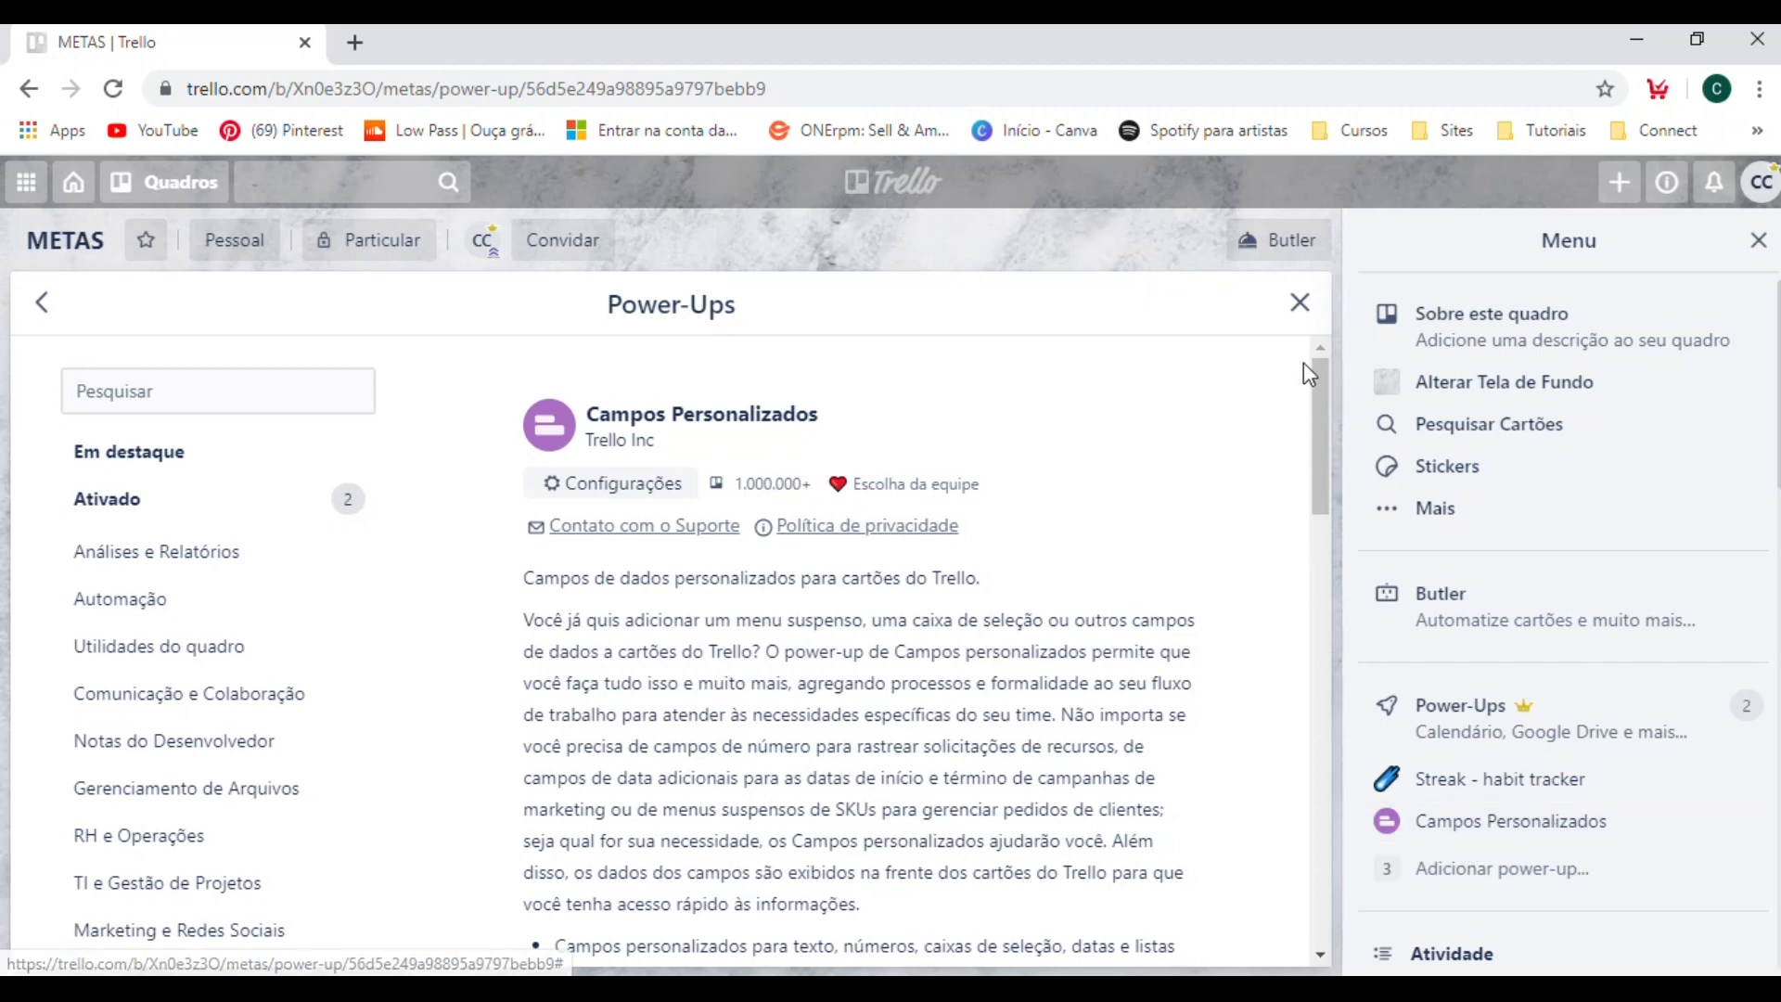
pyautogui.click(1299, 302)
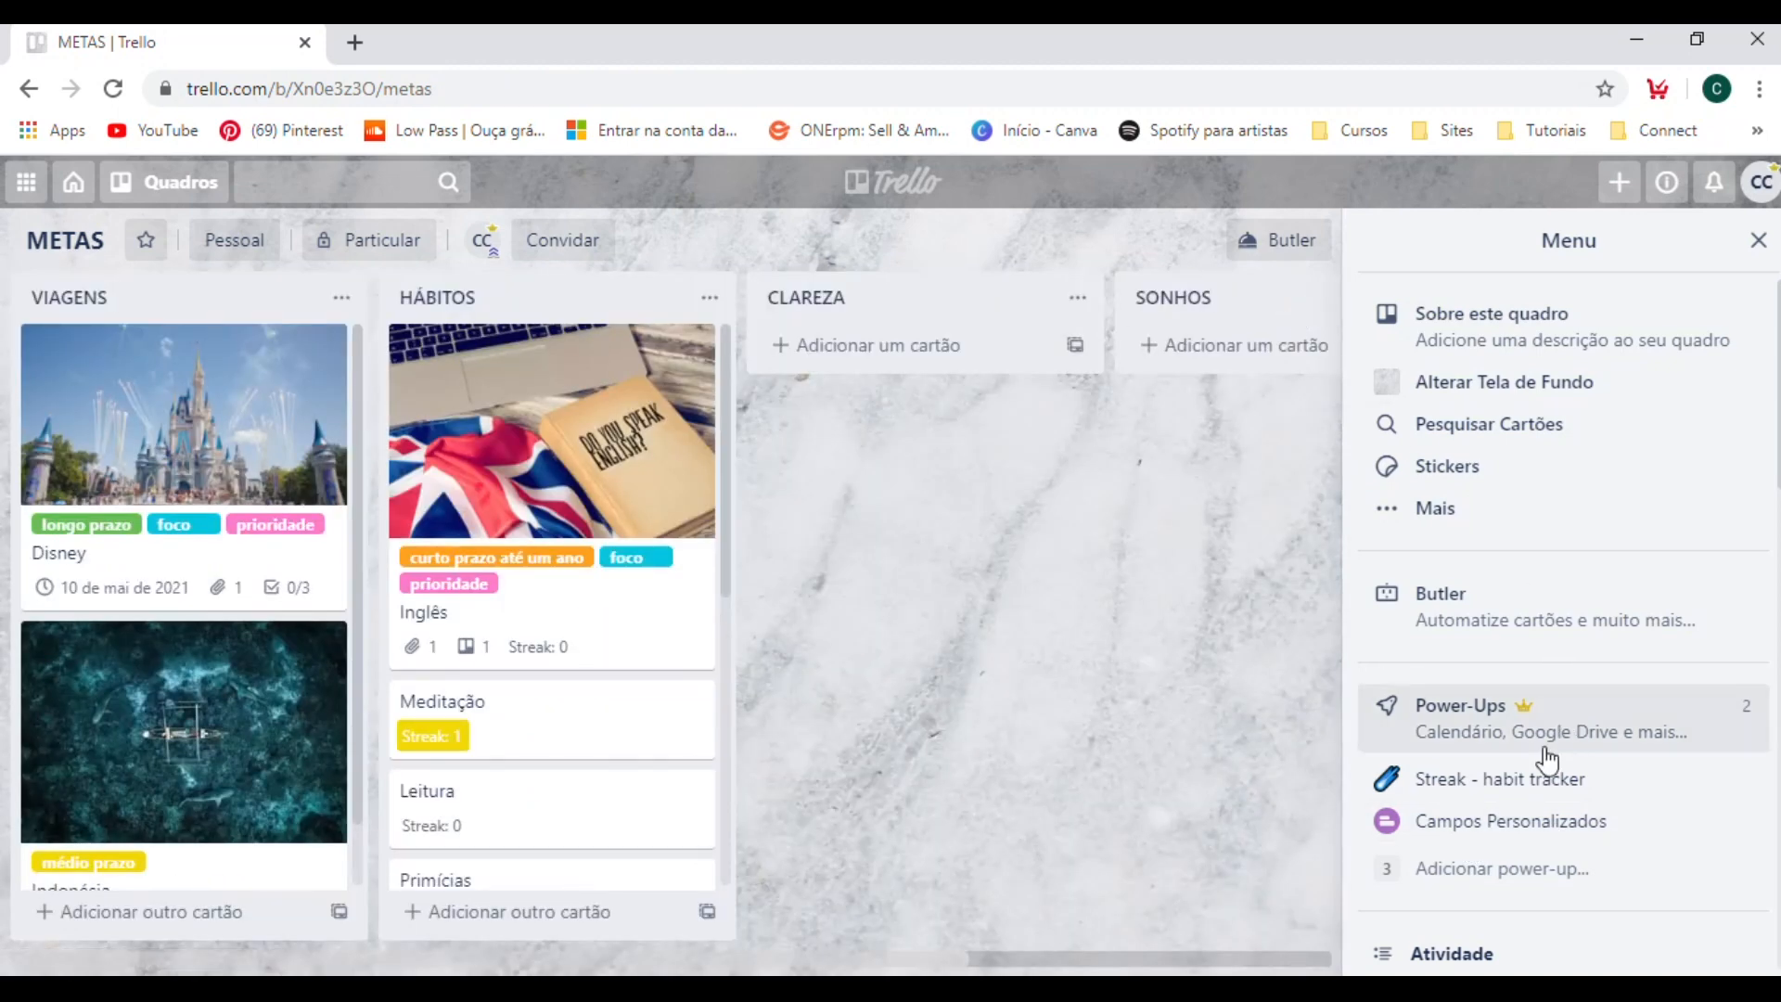
# Create a custom field of type Caixa de Seleção named Reavaliar in the Campos Personalizados settings.
pyautogui.click(1518, 838)
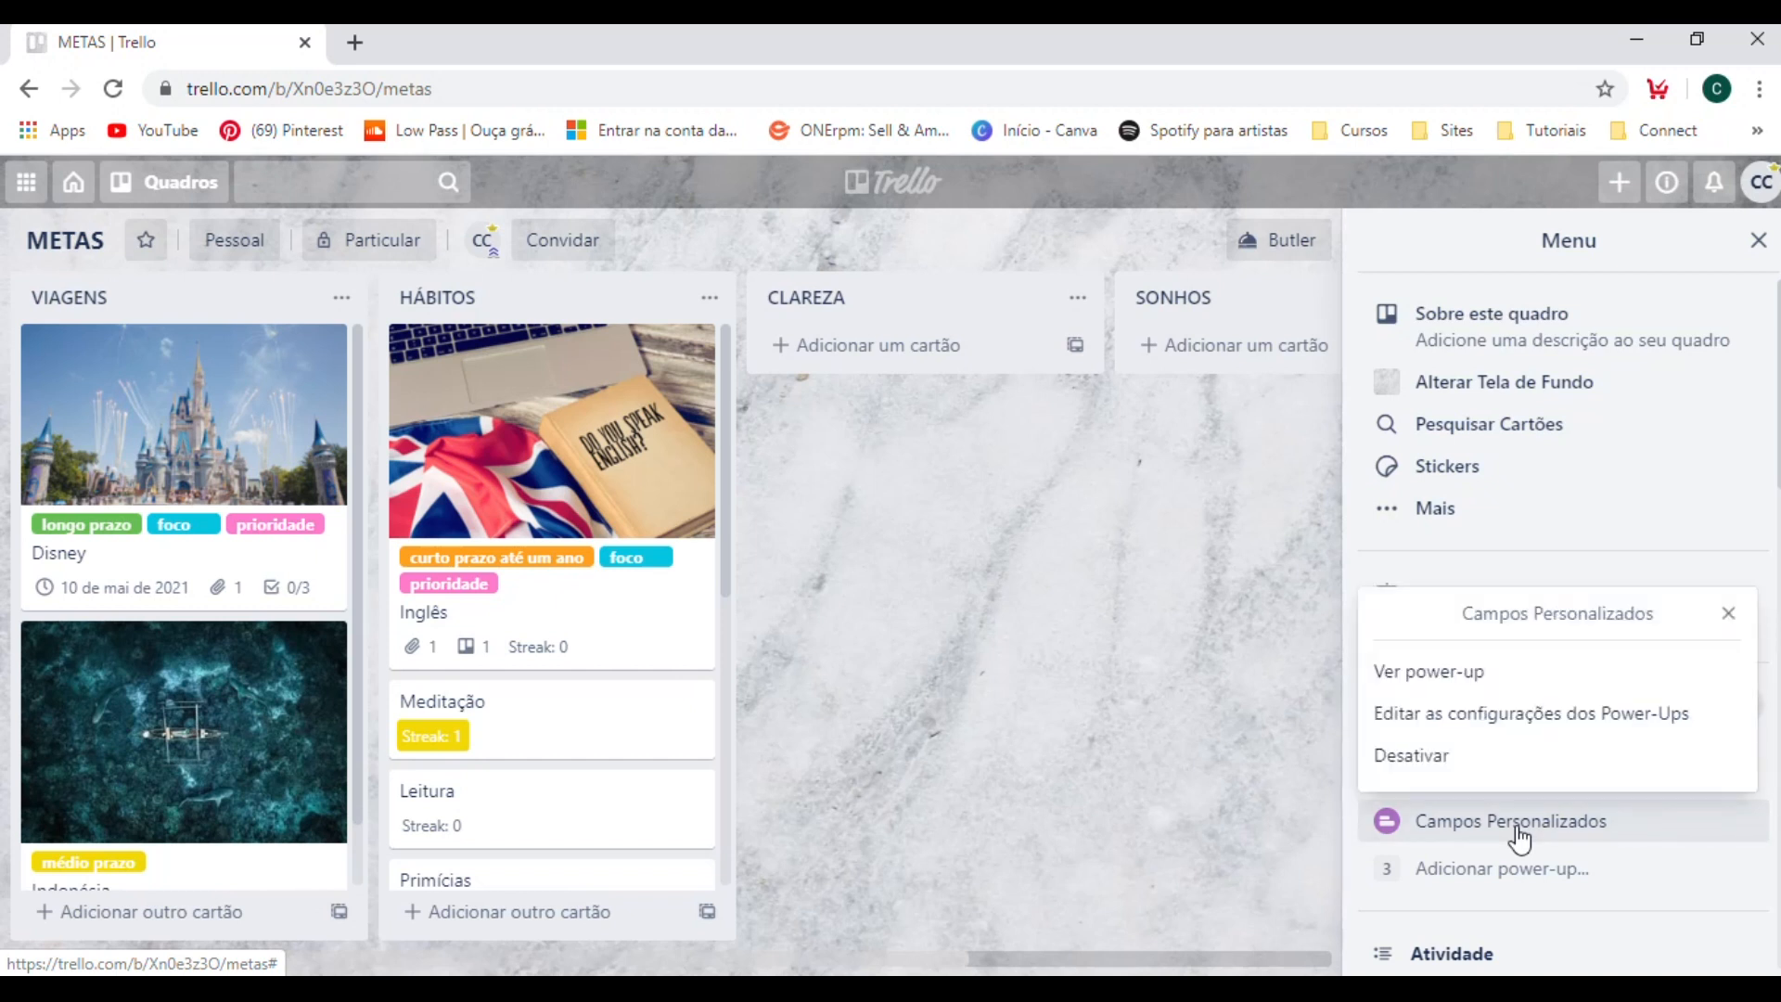
pyautogui.click(1433, 722)
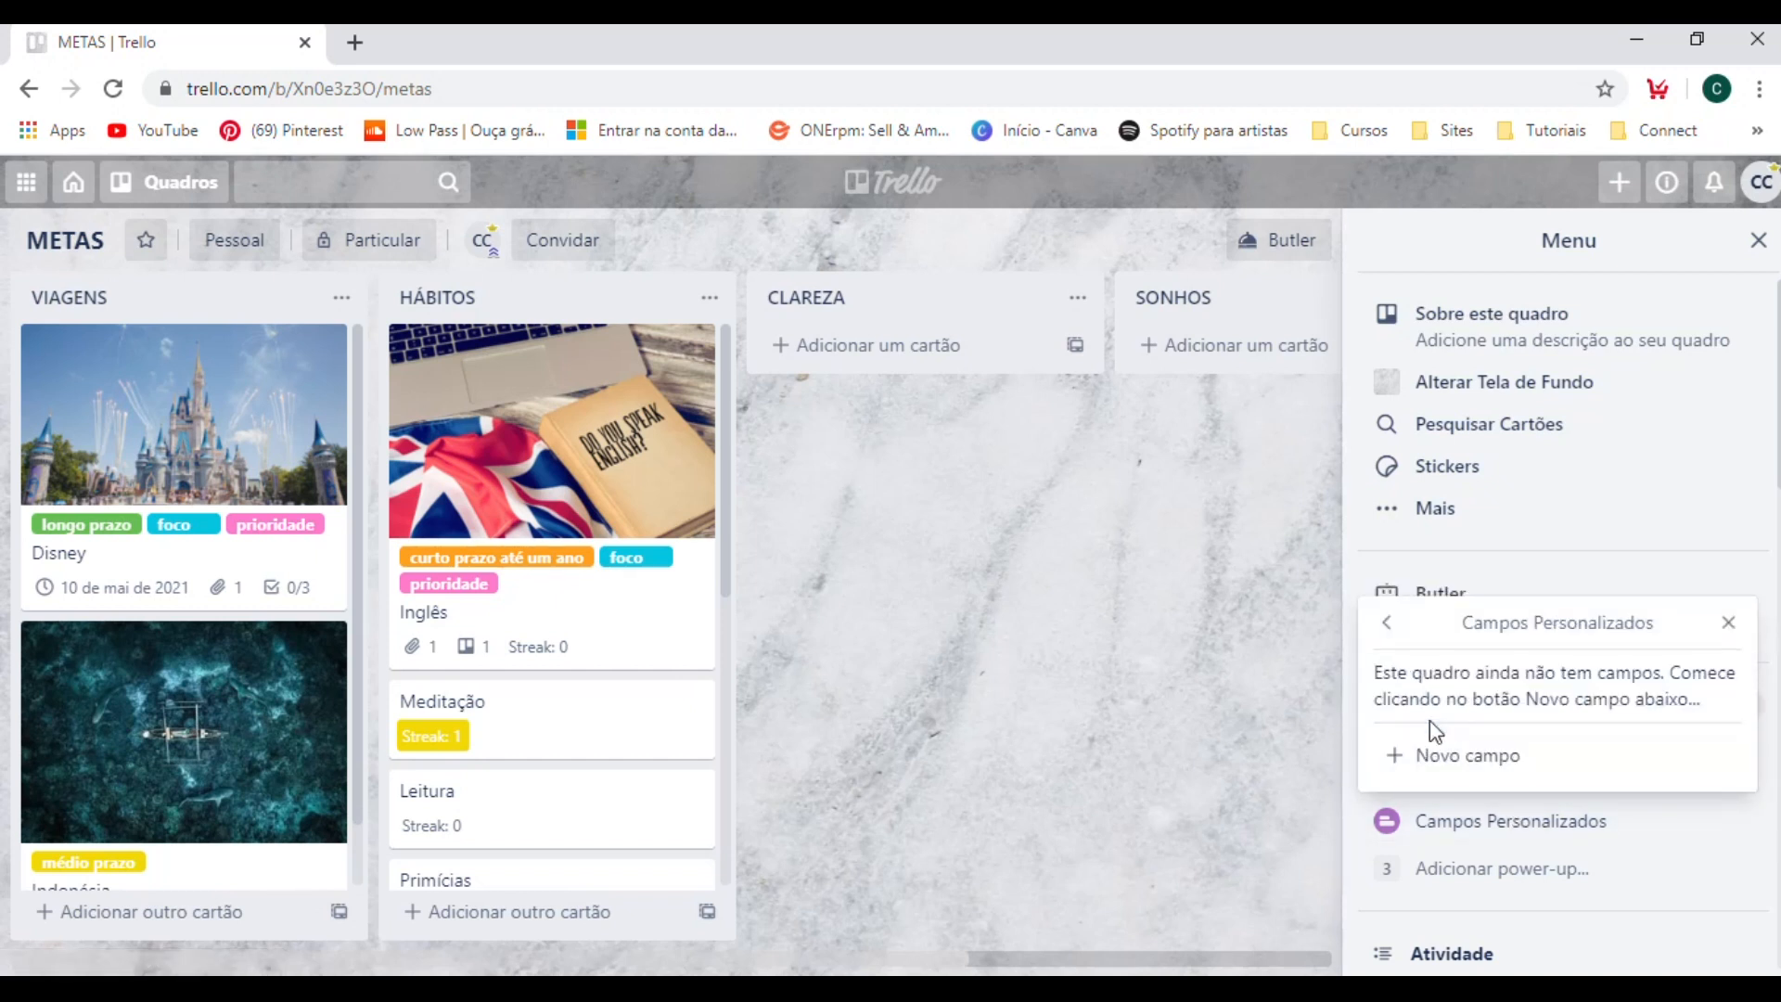
pyautogui.click(1463, 773)
pyautogui.scroll(-5, 1558, 556)
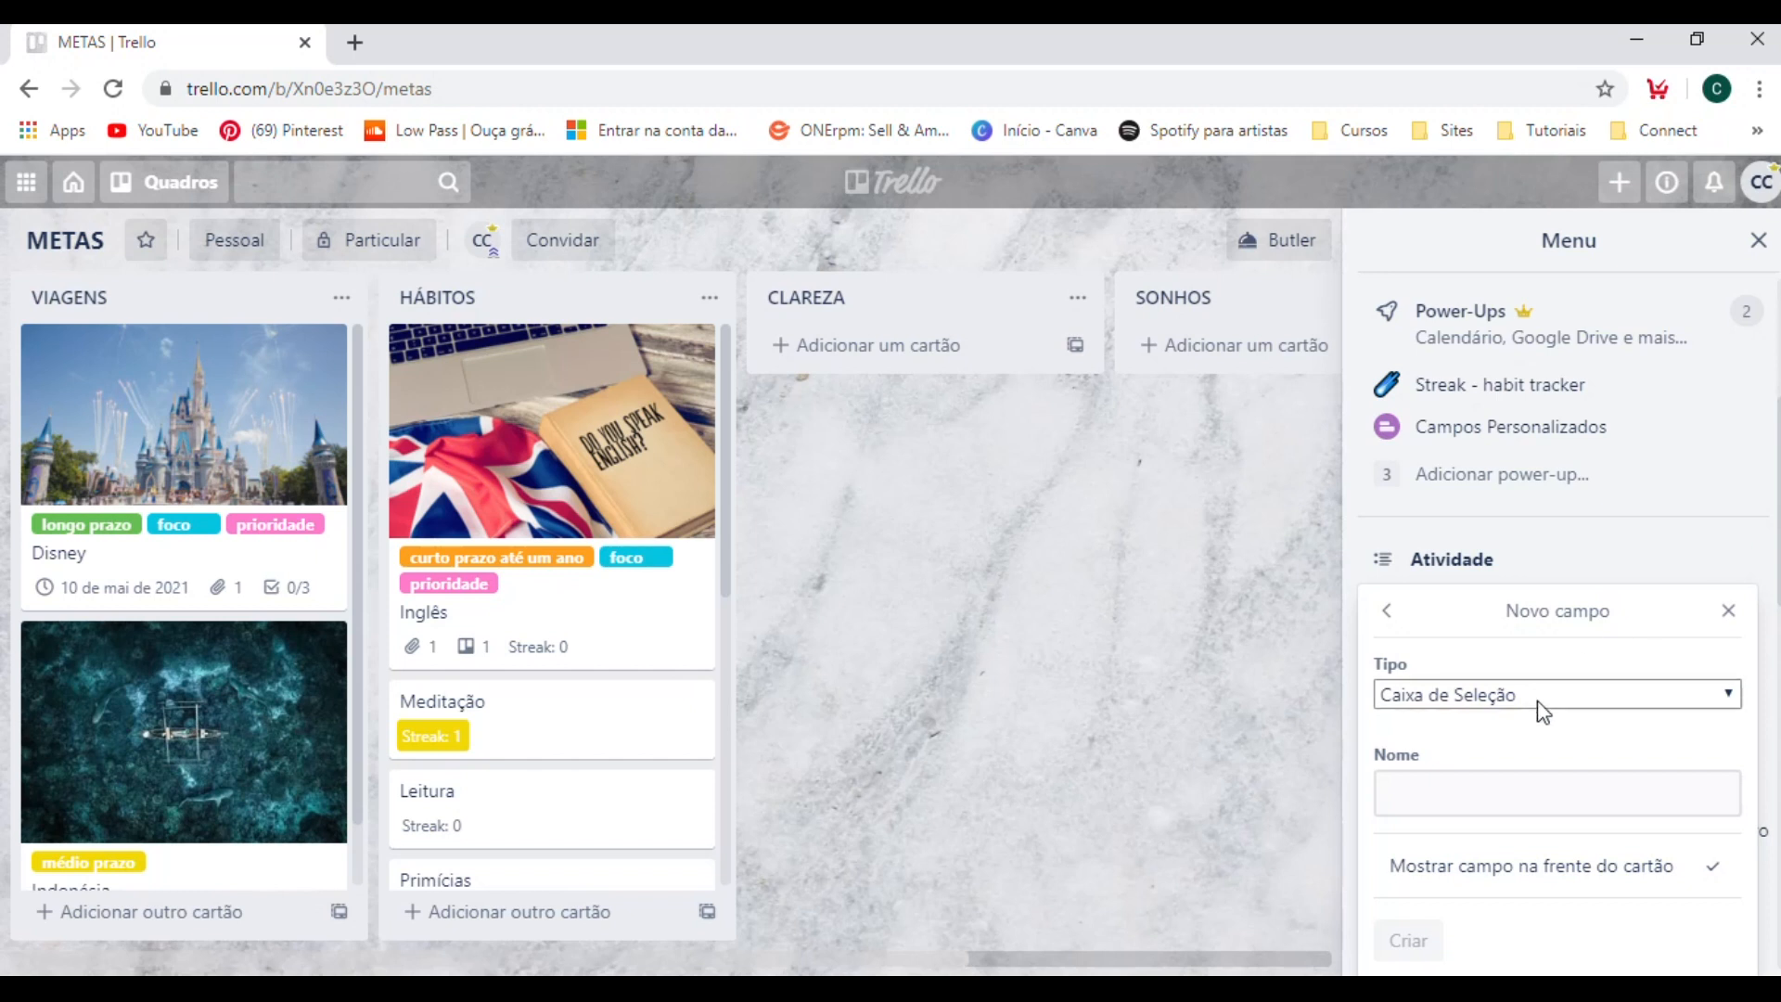
pyautogui.click(1483, 692)
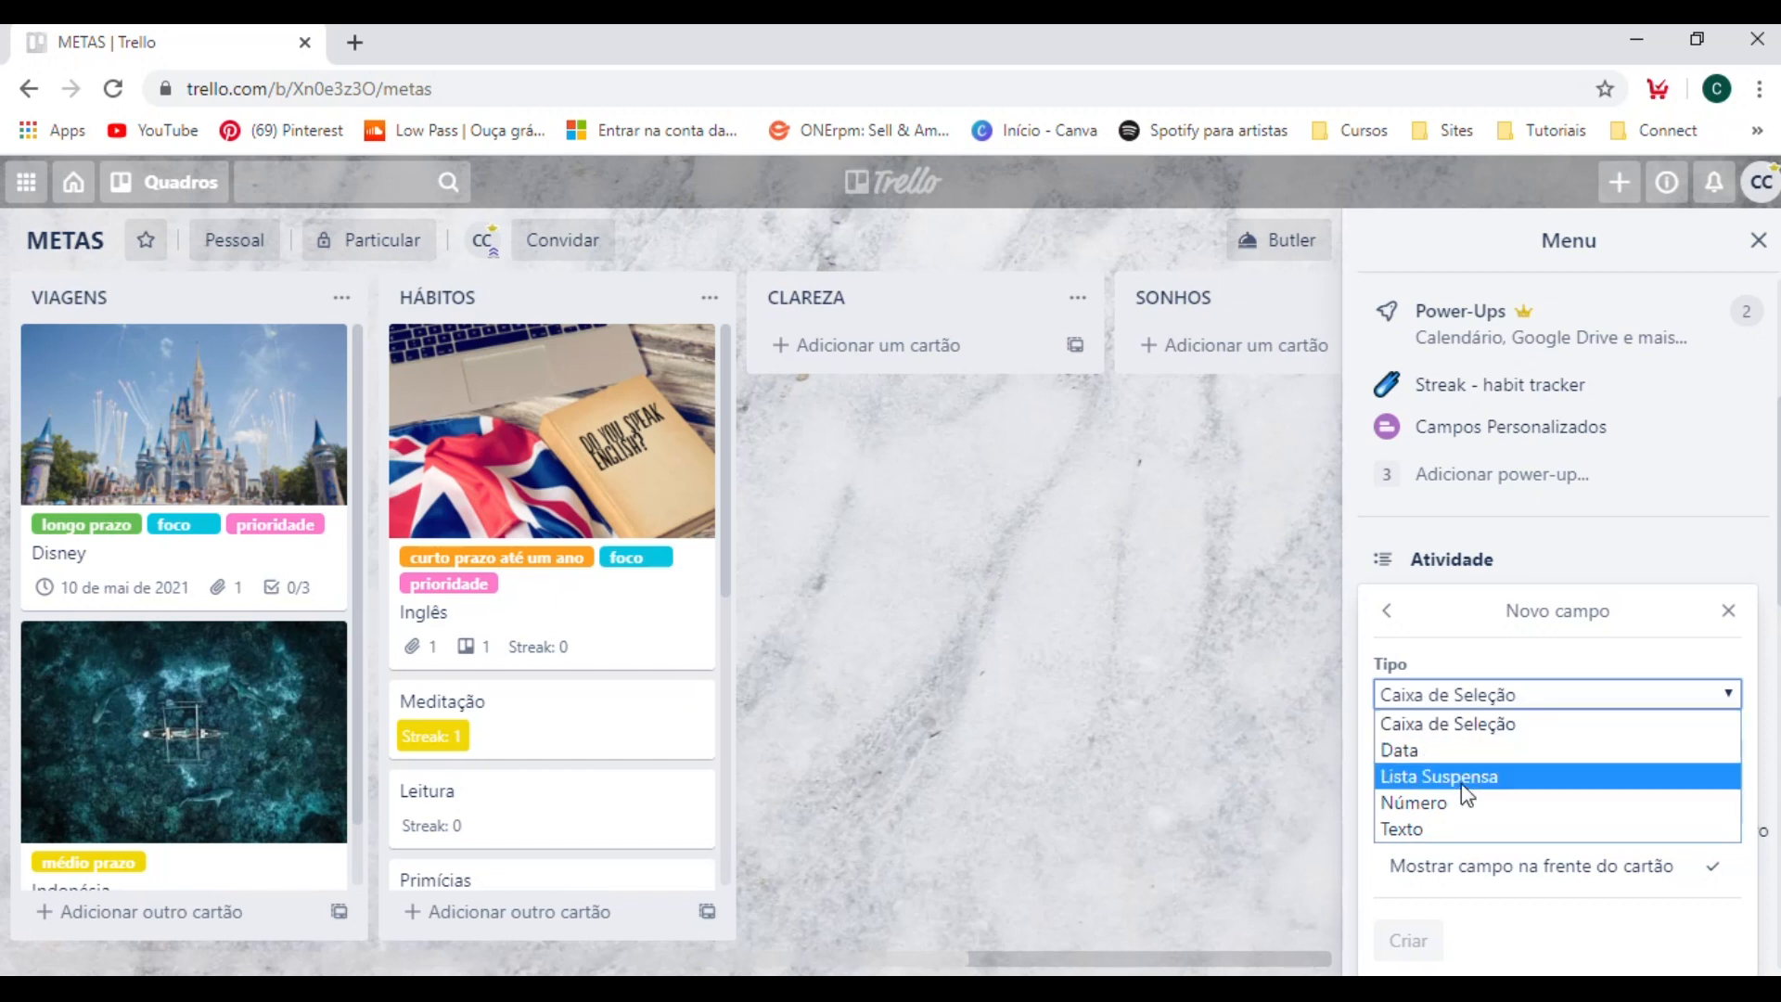
pyautogui.click(1456, 725)
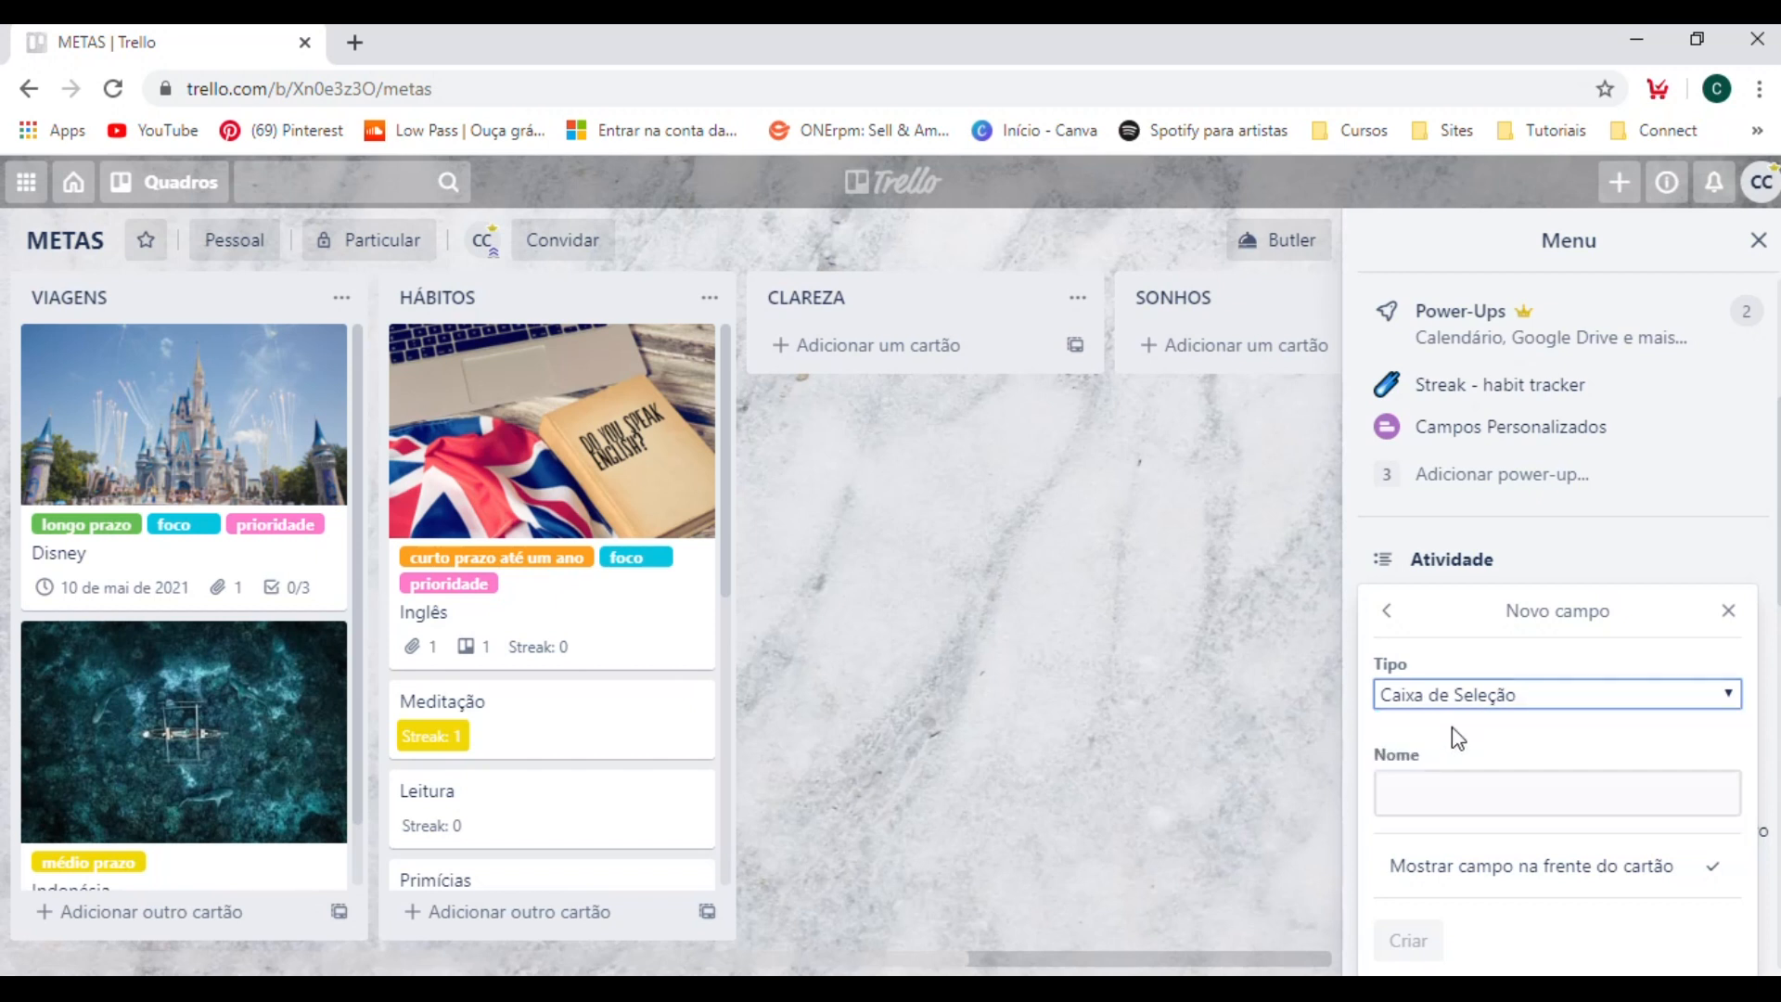
pyautogui.click(1502, 791)
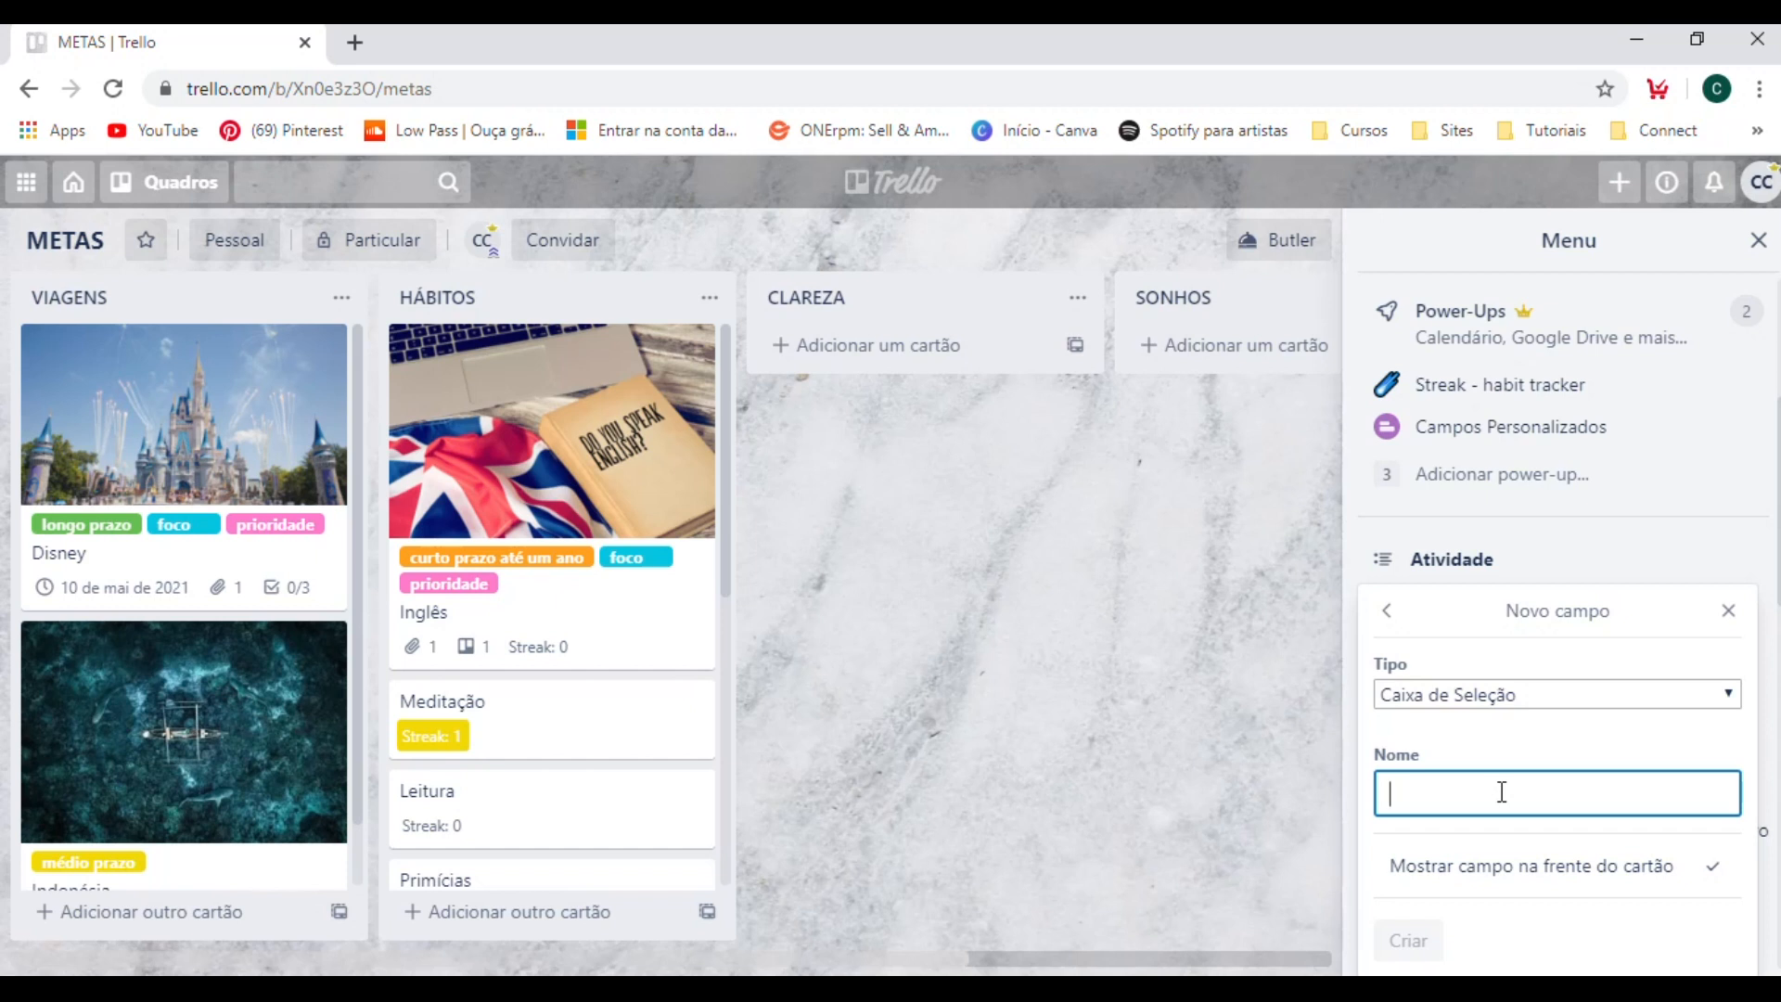
pyautogui.write('Reavaliar')
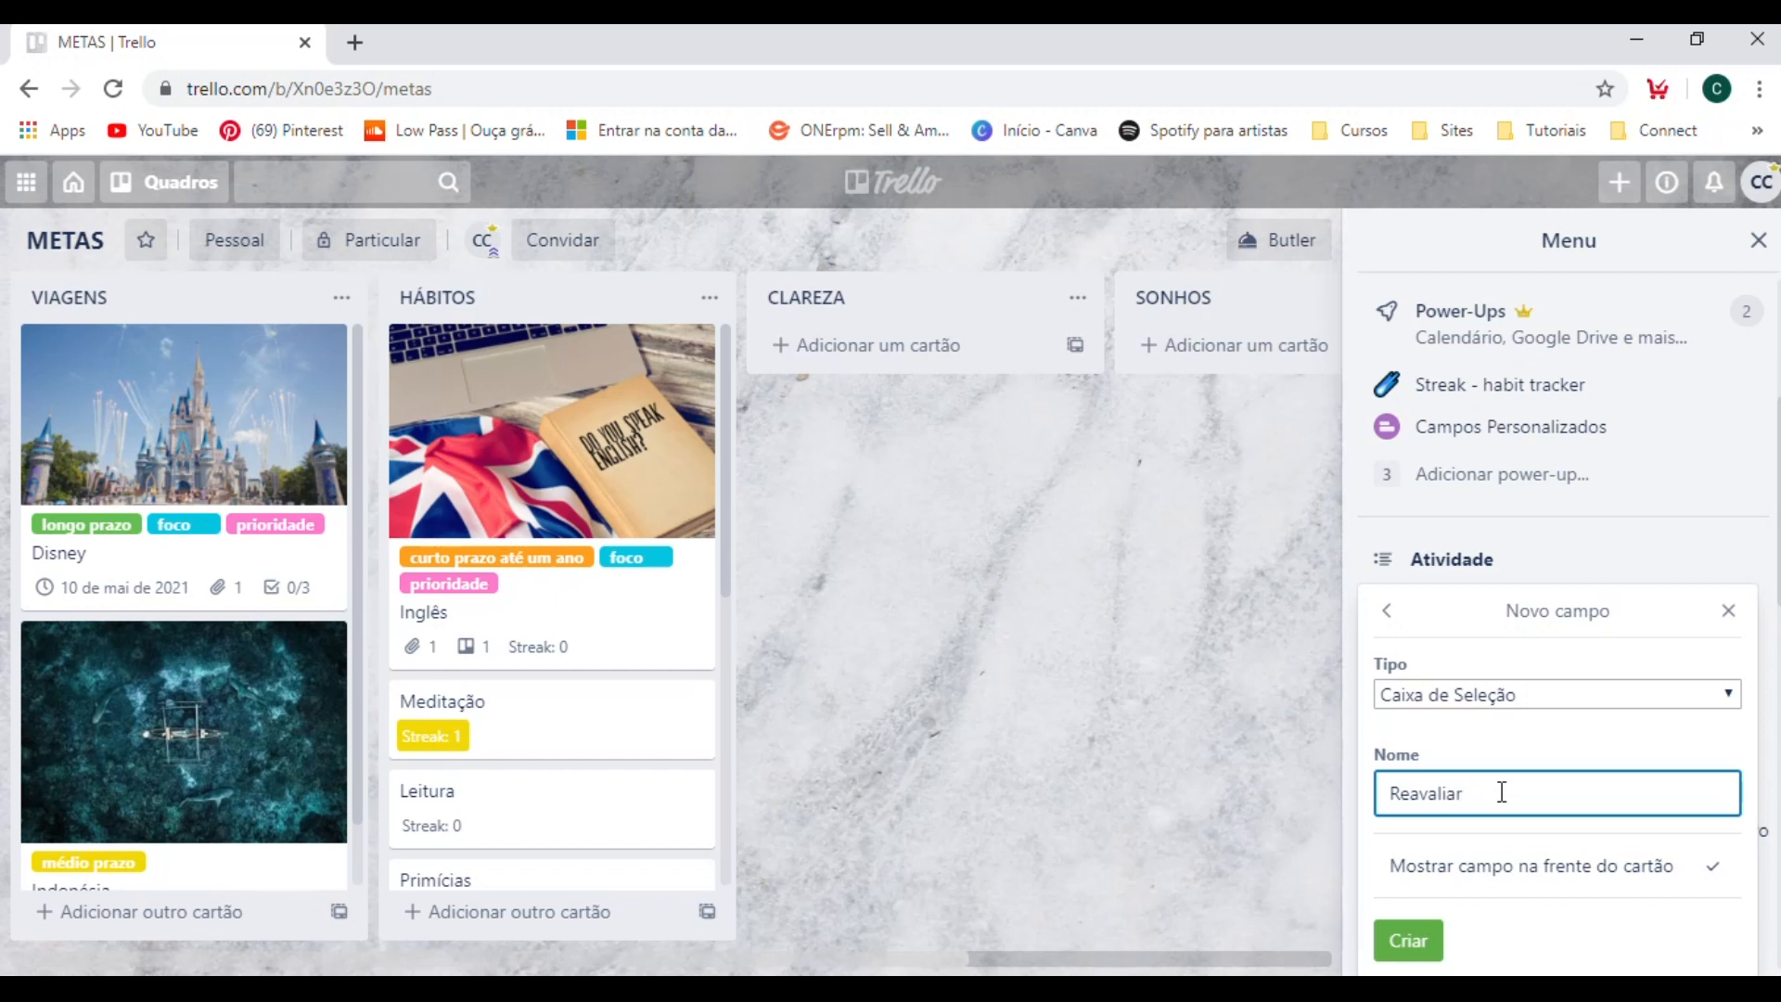
pyautogui.press('Return')
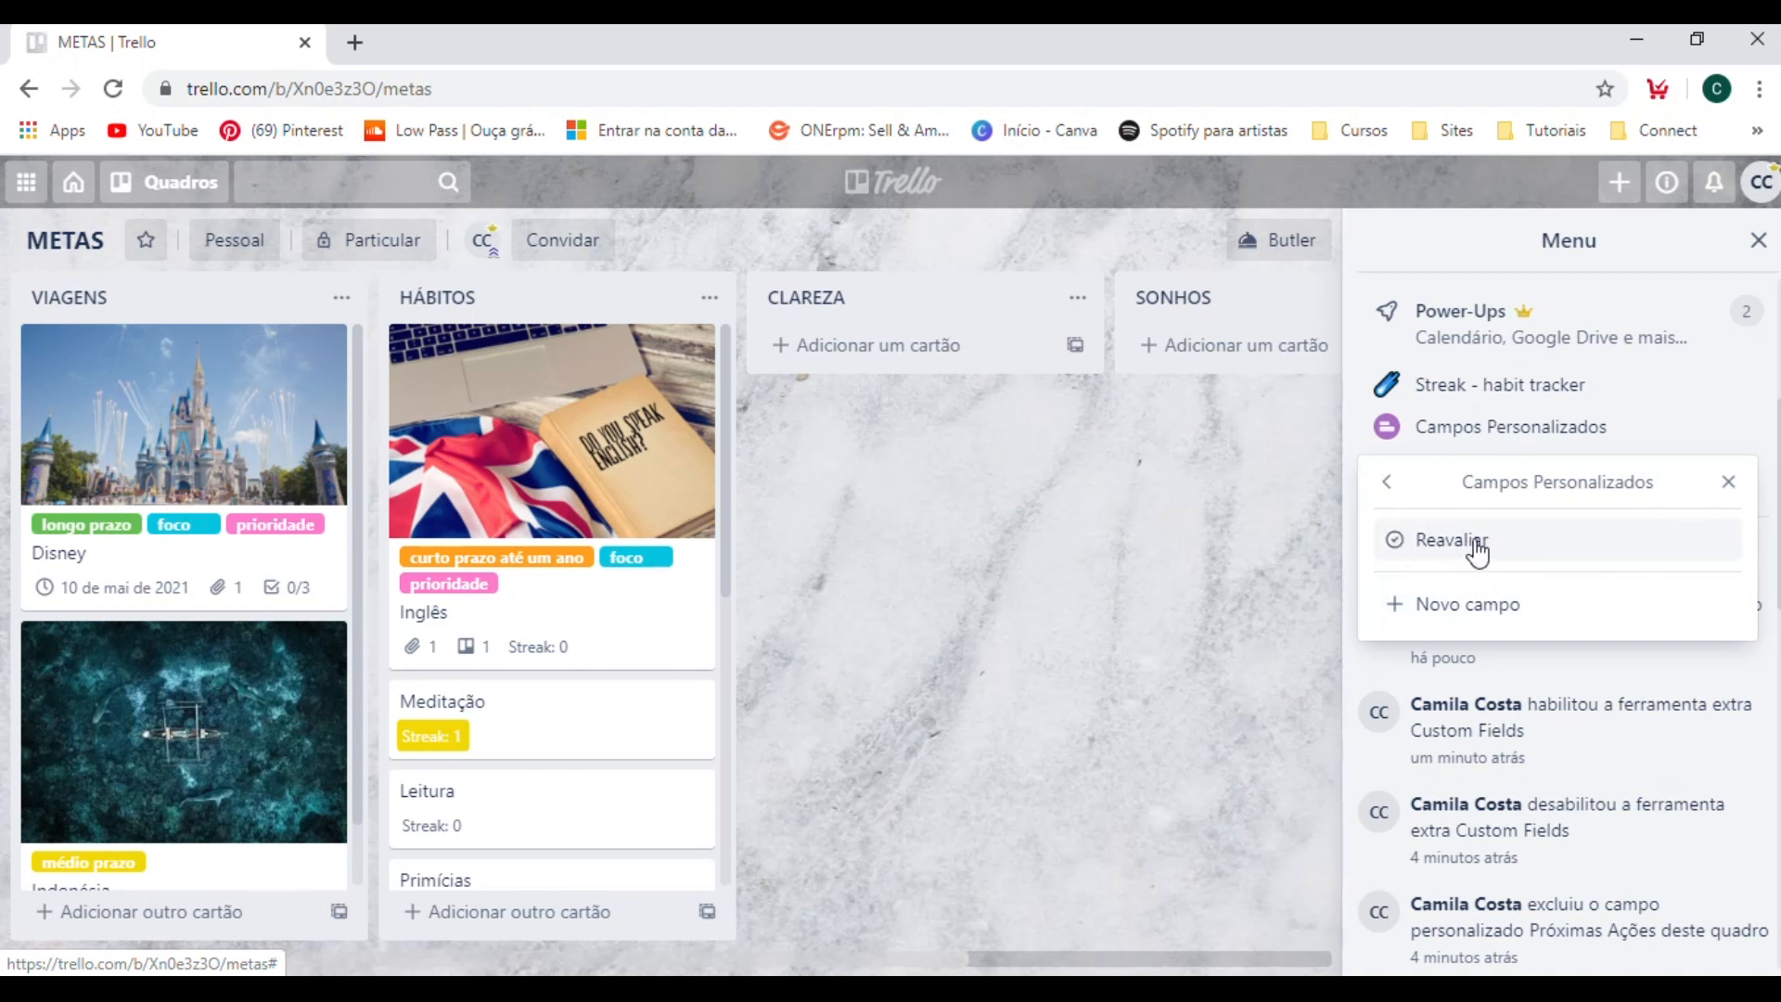
pyautogui.click(1102, 588)
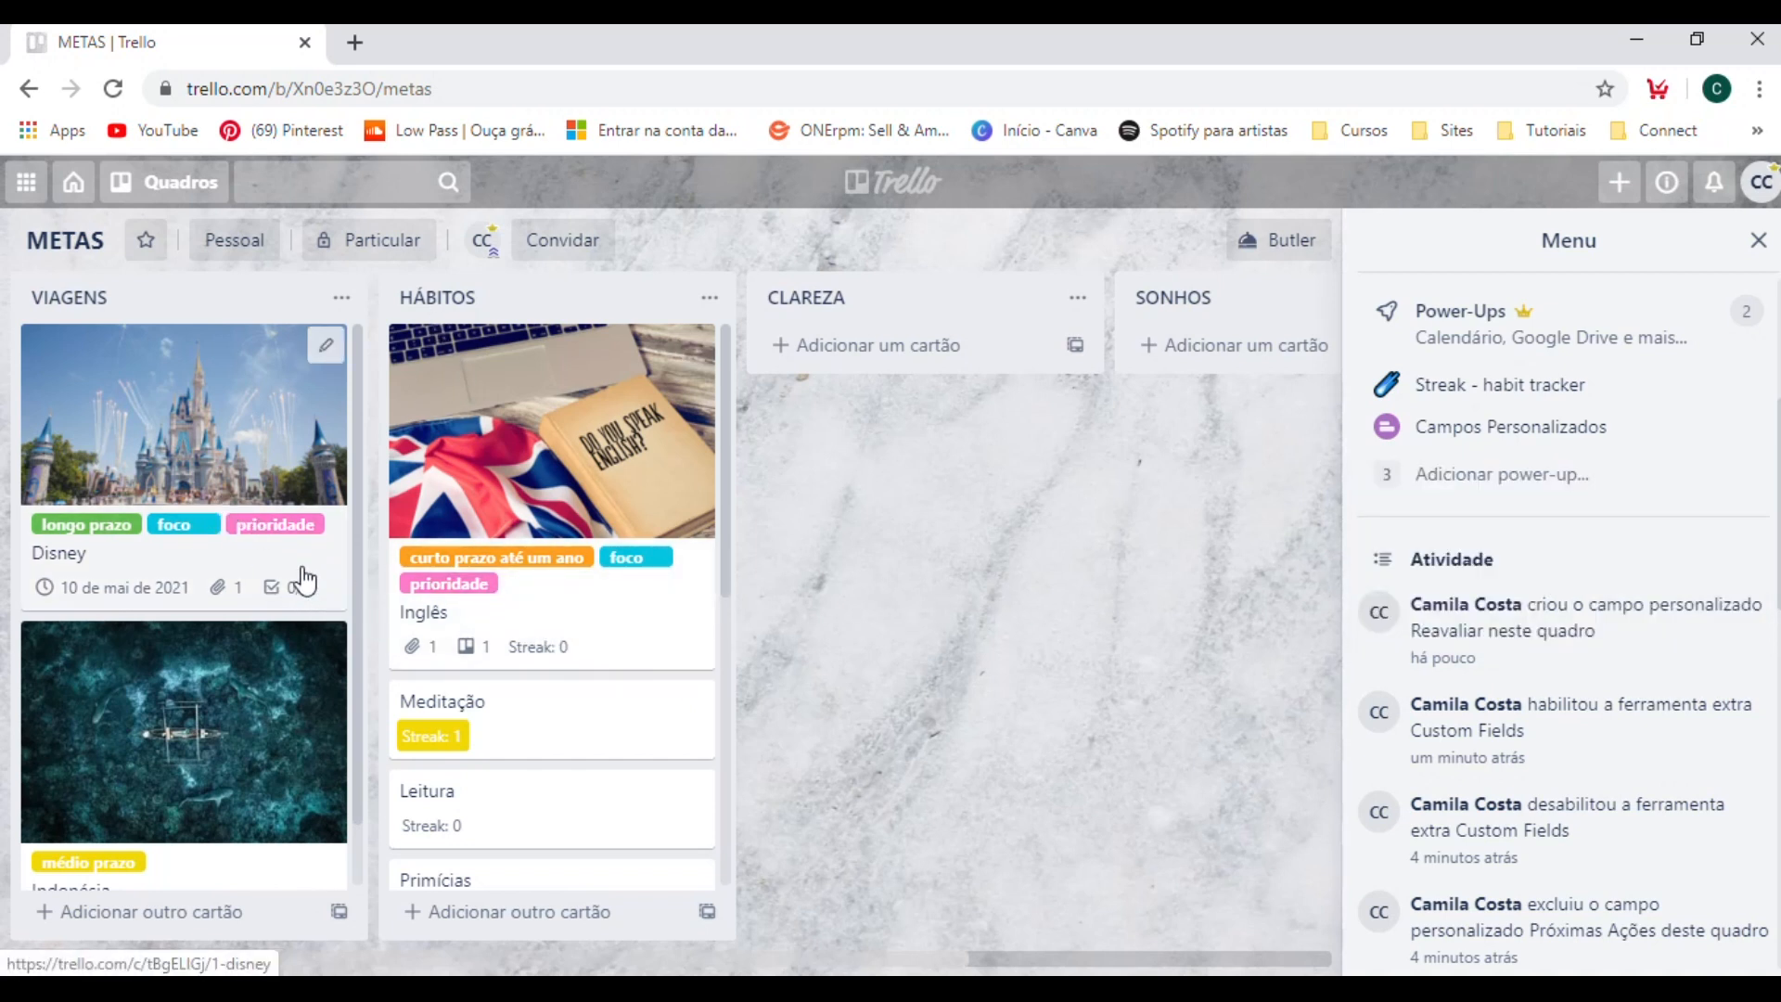
# Enable the Reavaliar custom field on the Disney card in the VIAGENS list.
pyautogui.click(302, 570)
pyautogui.scroll(-3, 885, 482)
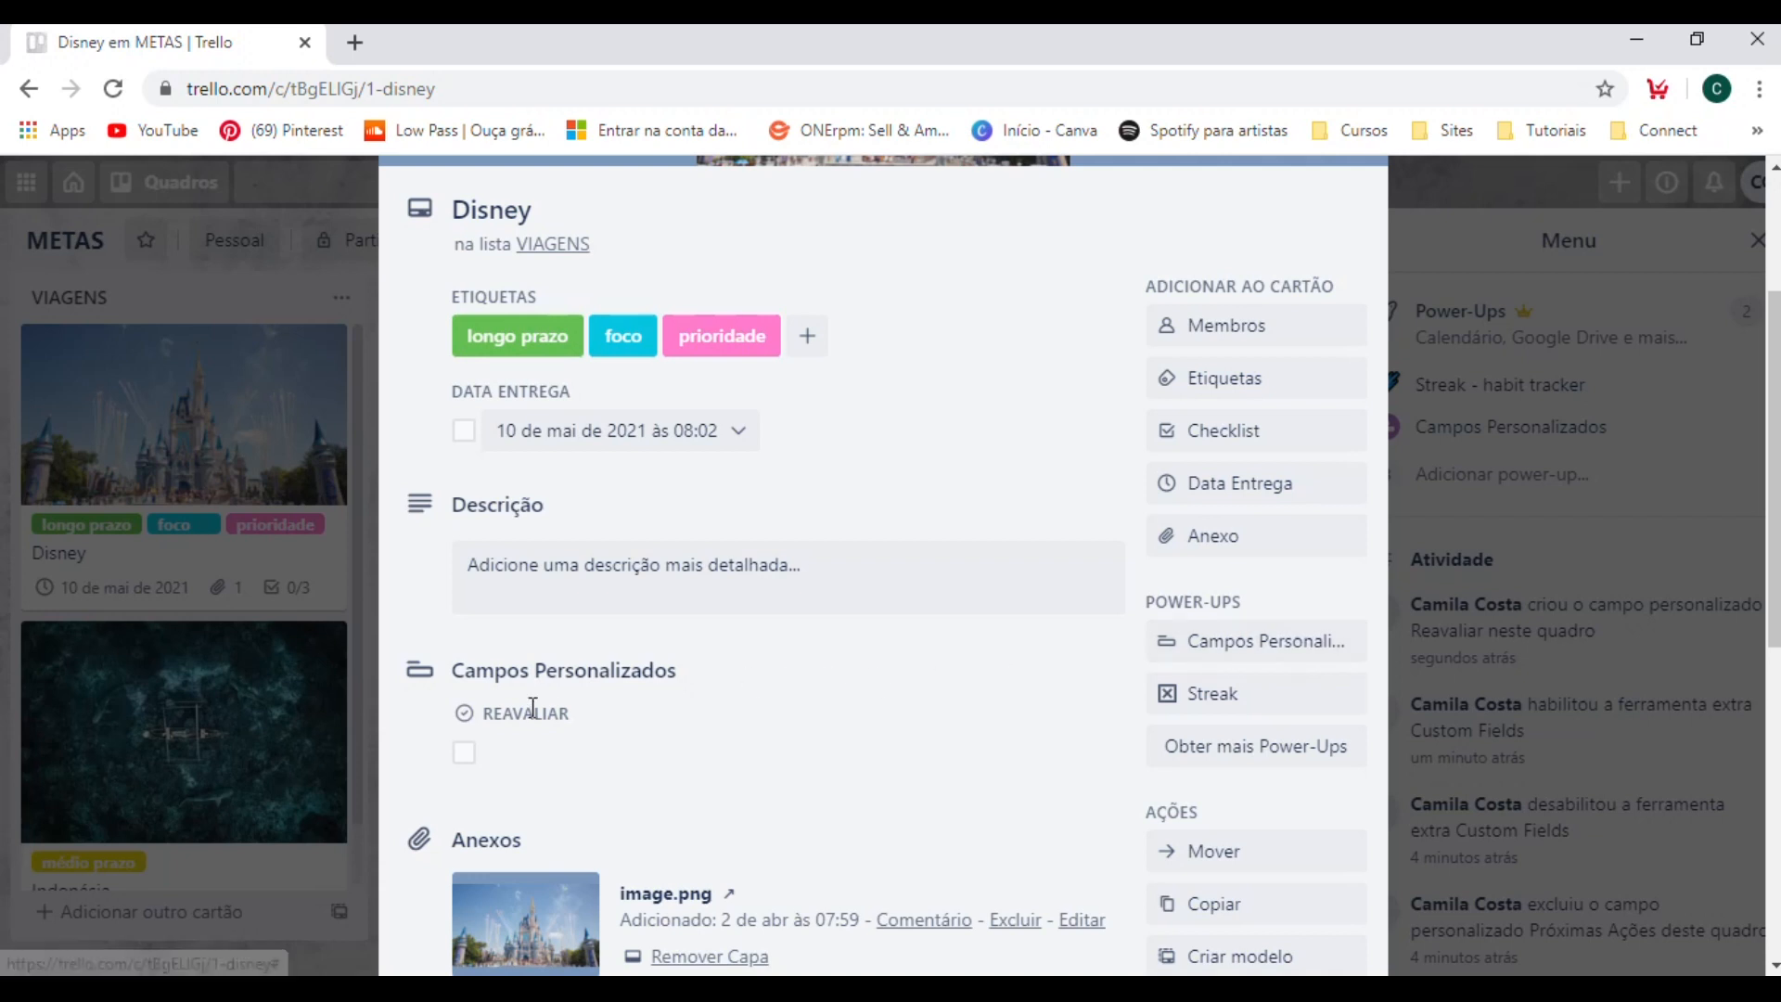
pyautogui.click(464, 772)
pyautogui.scroll(-2, 652, 715)
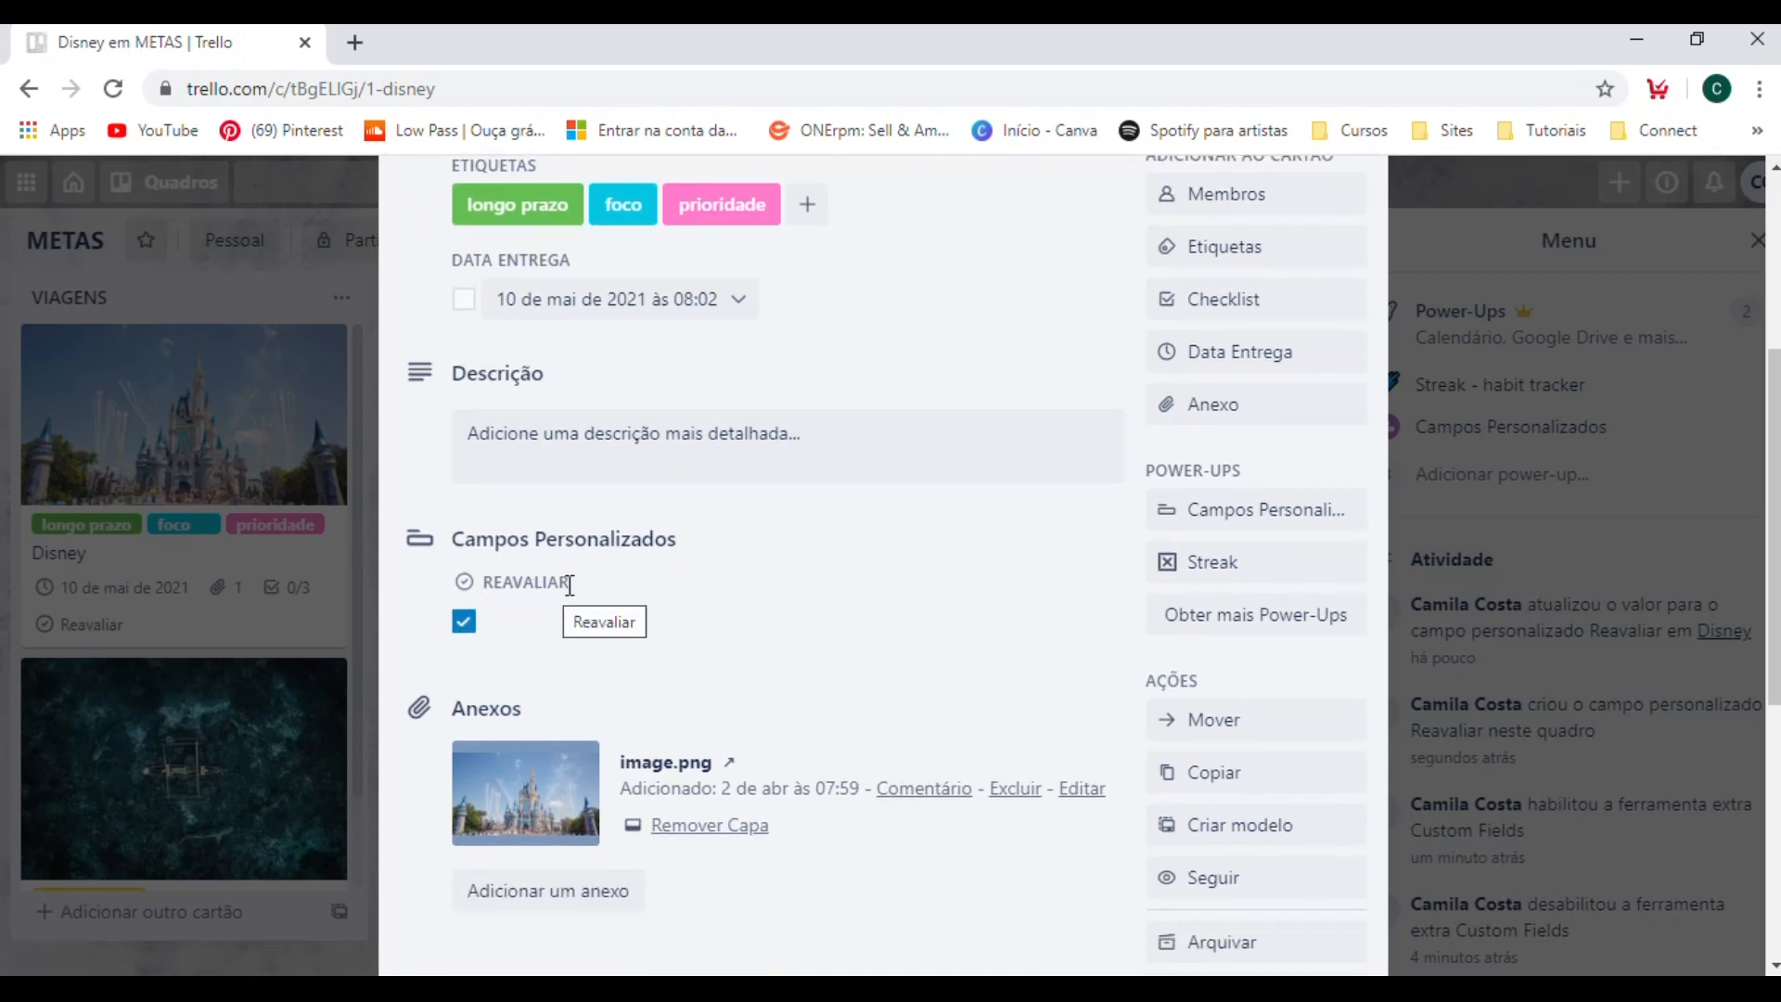
# Toggle the Disney card's Reavaliar checkbox off and on repeatedly, ending with it checked.
pyautogui.moveTo(483, 581); pyautogui.dragTo(643, 599)
pyautogui.click(463, 621)
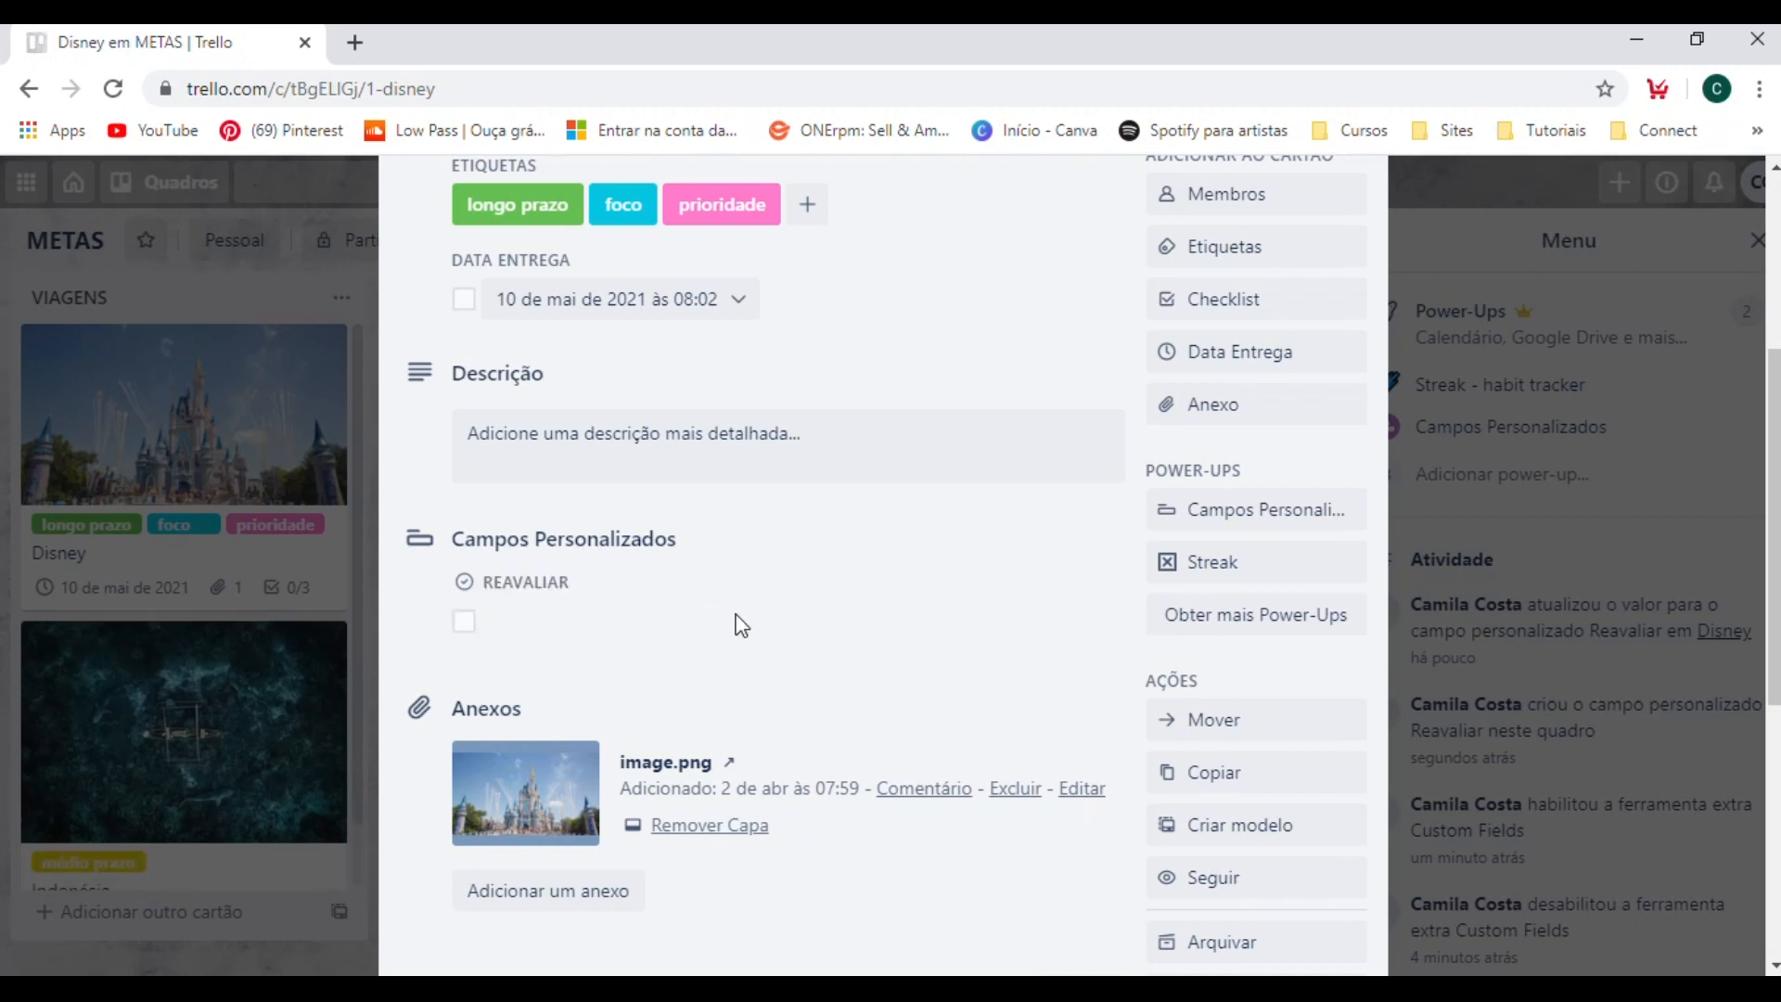
pyautogui.click(468, 628)
pyautogui.click(466, 626)
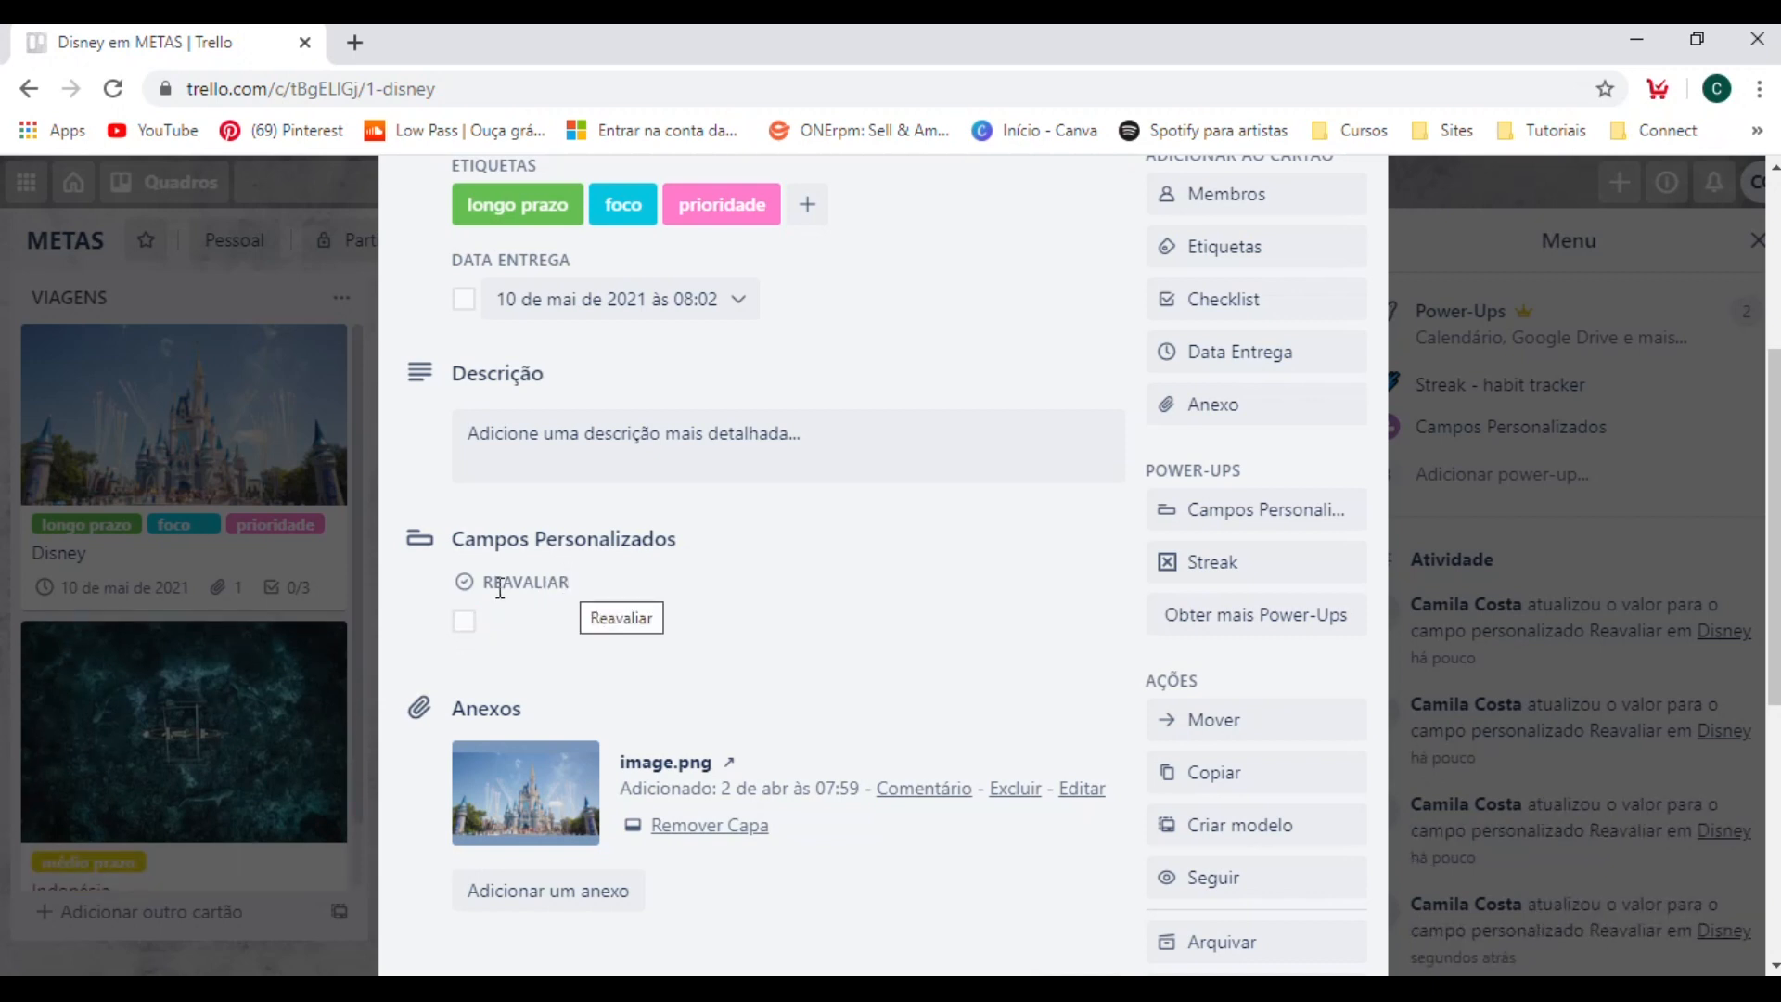
pyautogui.moveTo(600, 585); pyautogui.dragTo(409, 582)
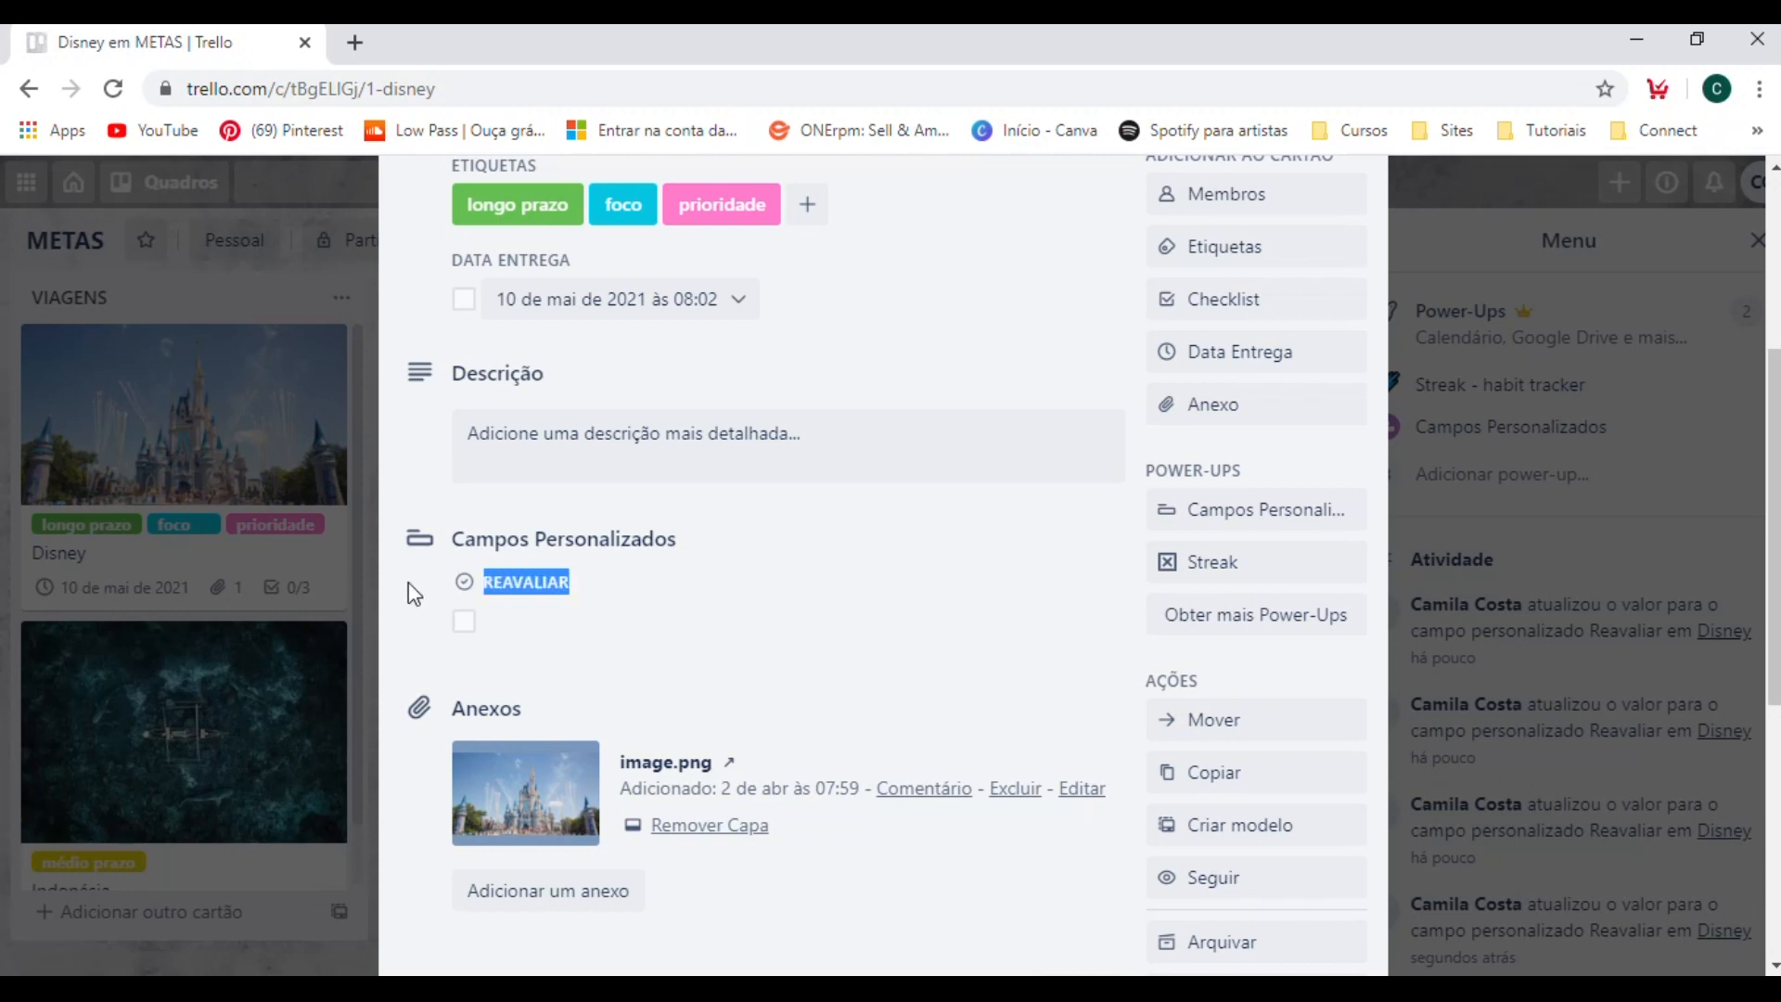
pyautogui.click(548, 609)
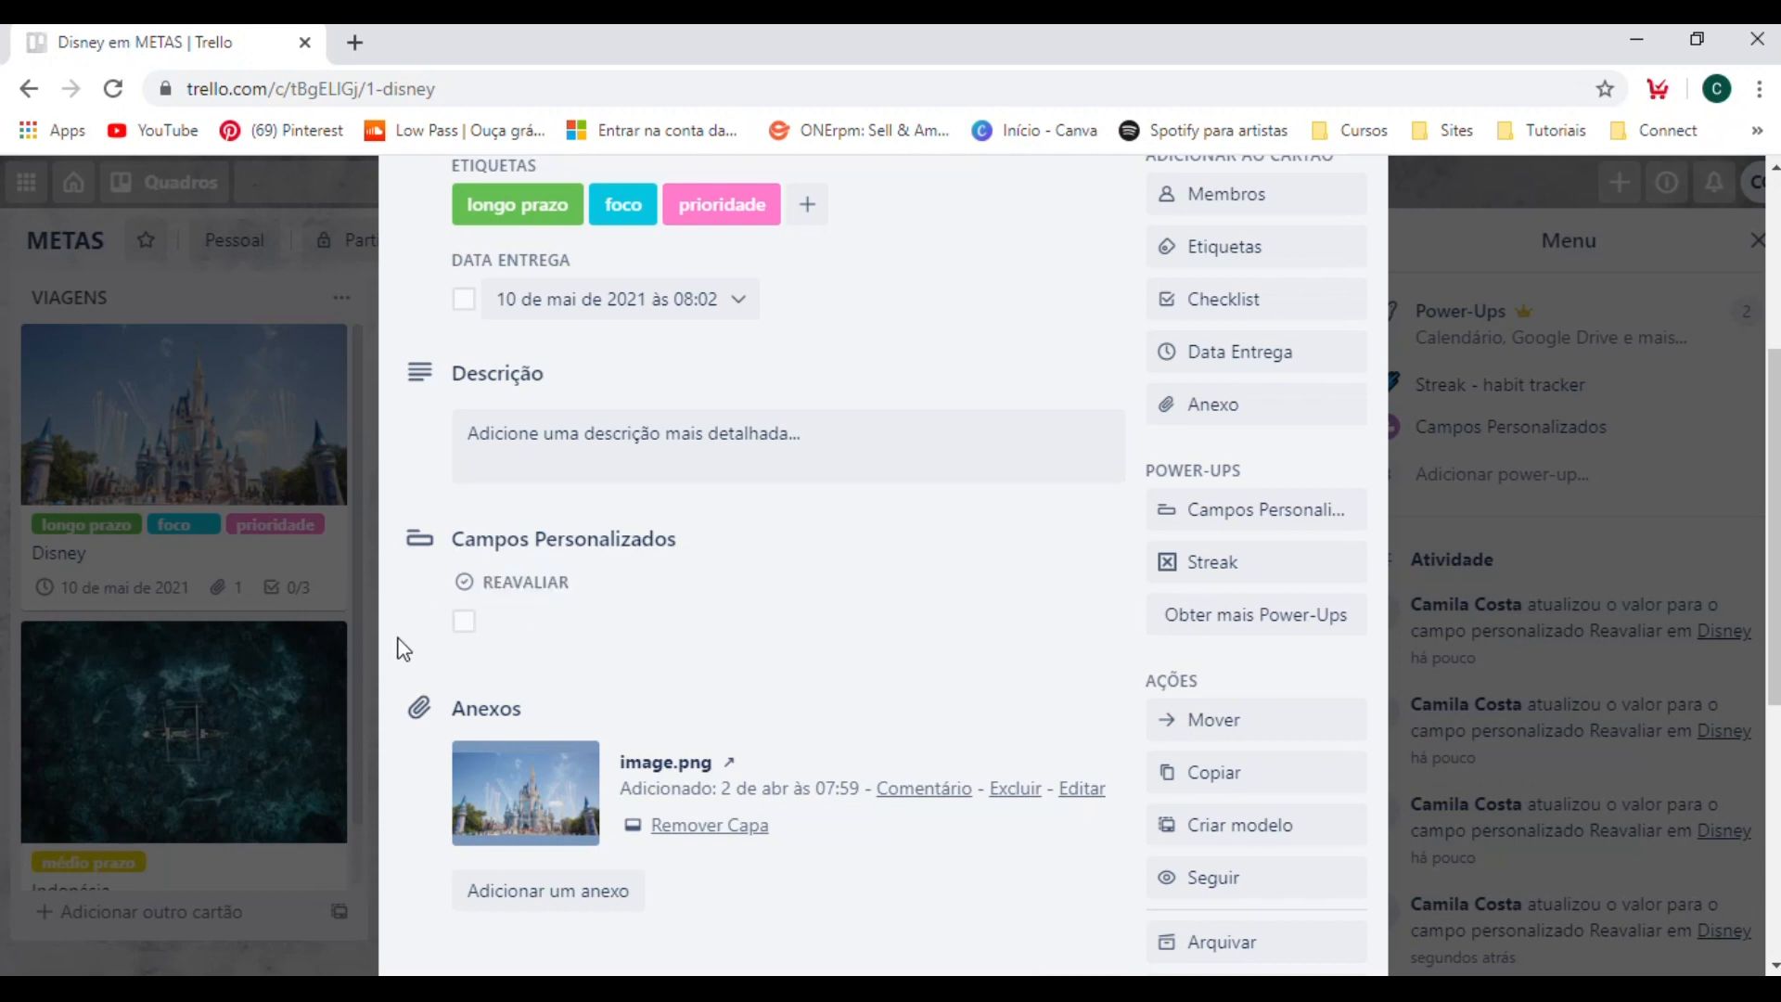
pyautogui.click(463, 626)
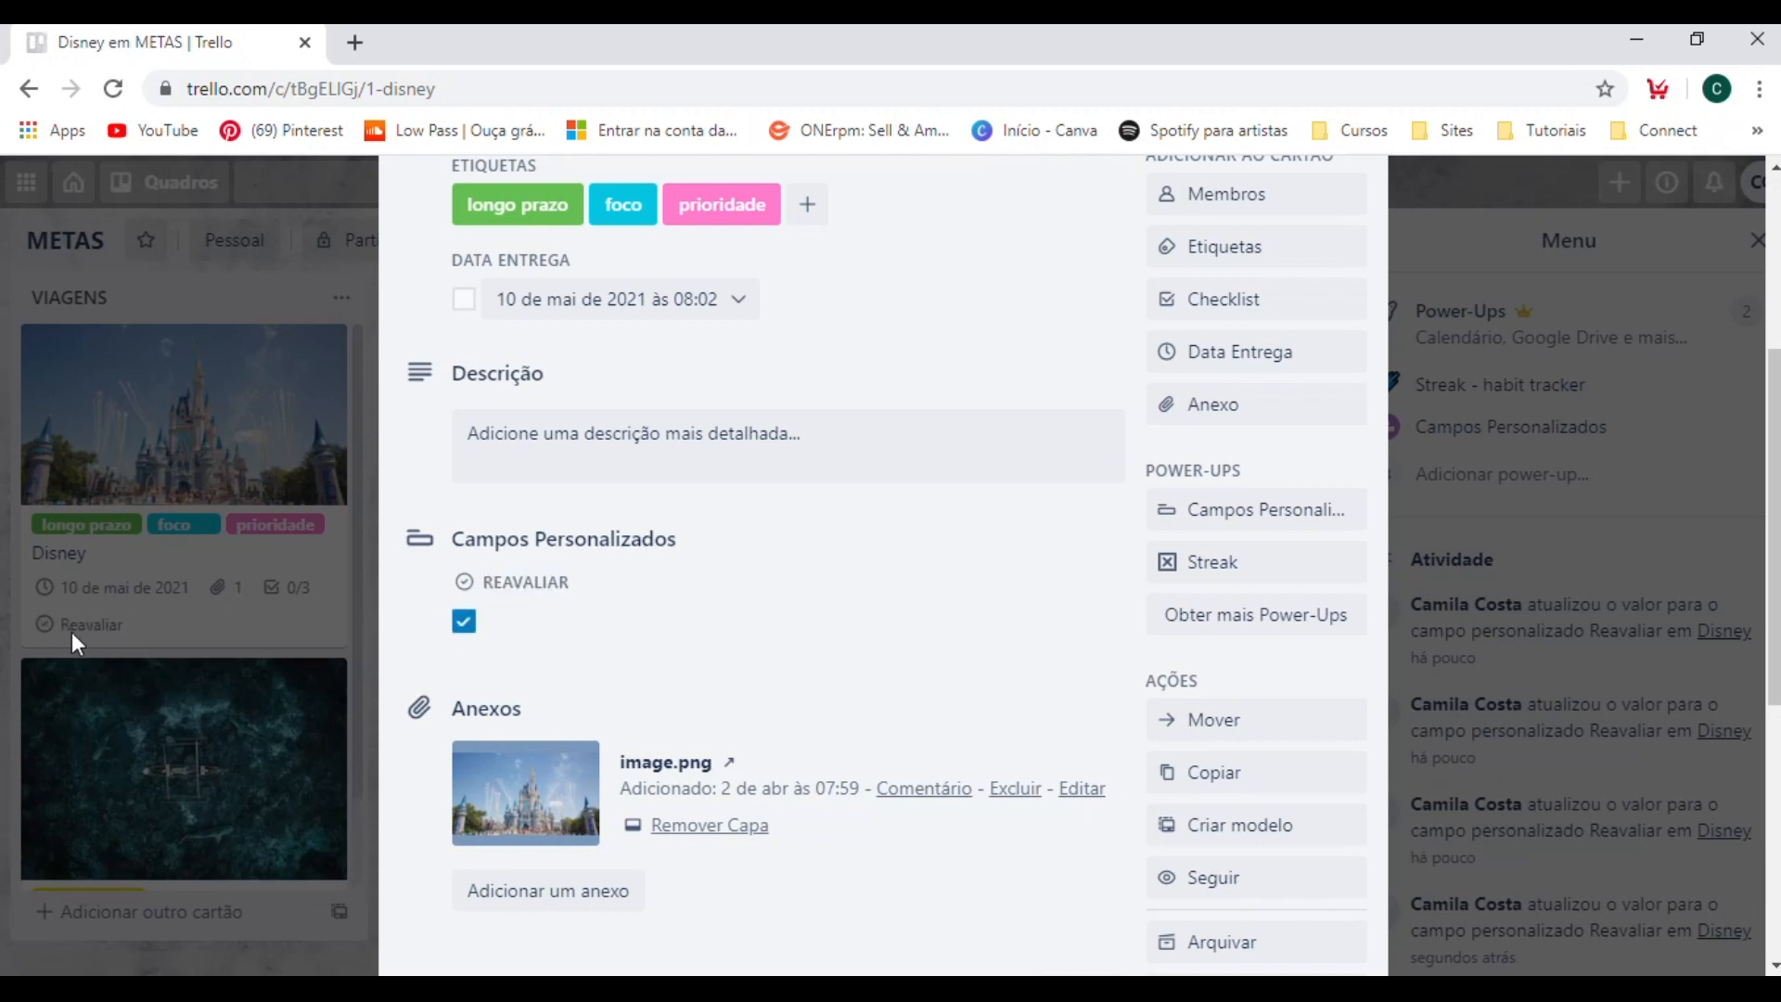
# Close the Disney card and create a Caixa de Seleção custom field named Replanejar, shown on the card front.
pyautogui.click(337, 620)
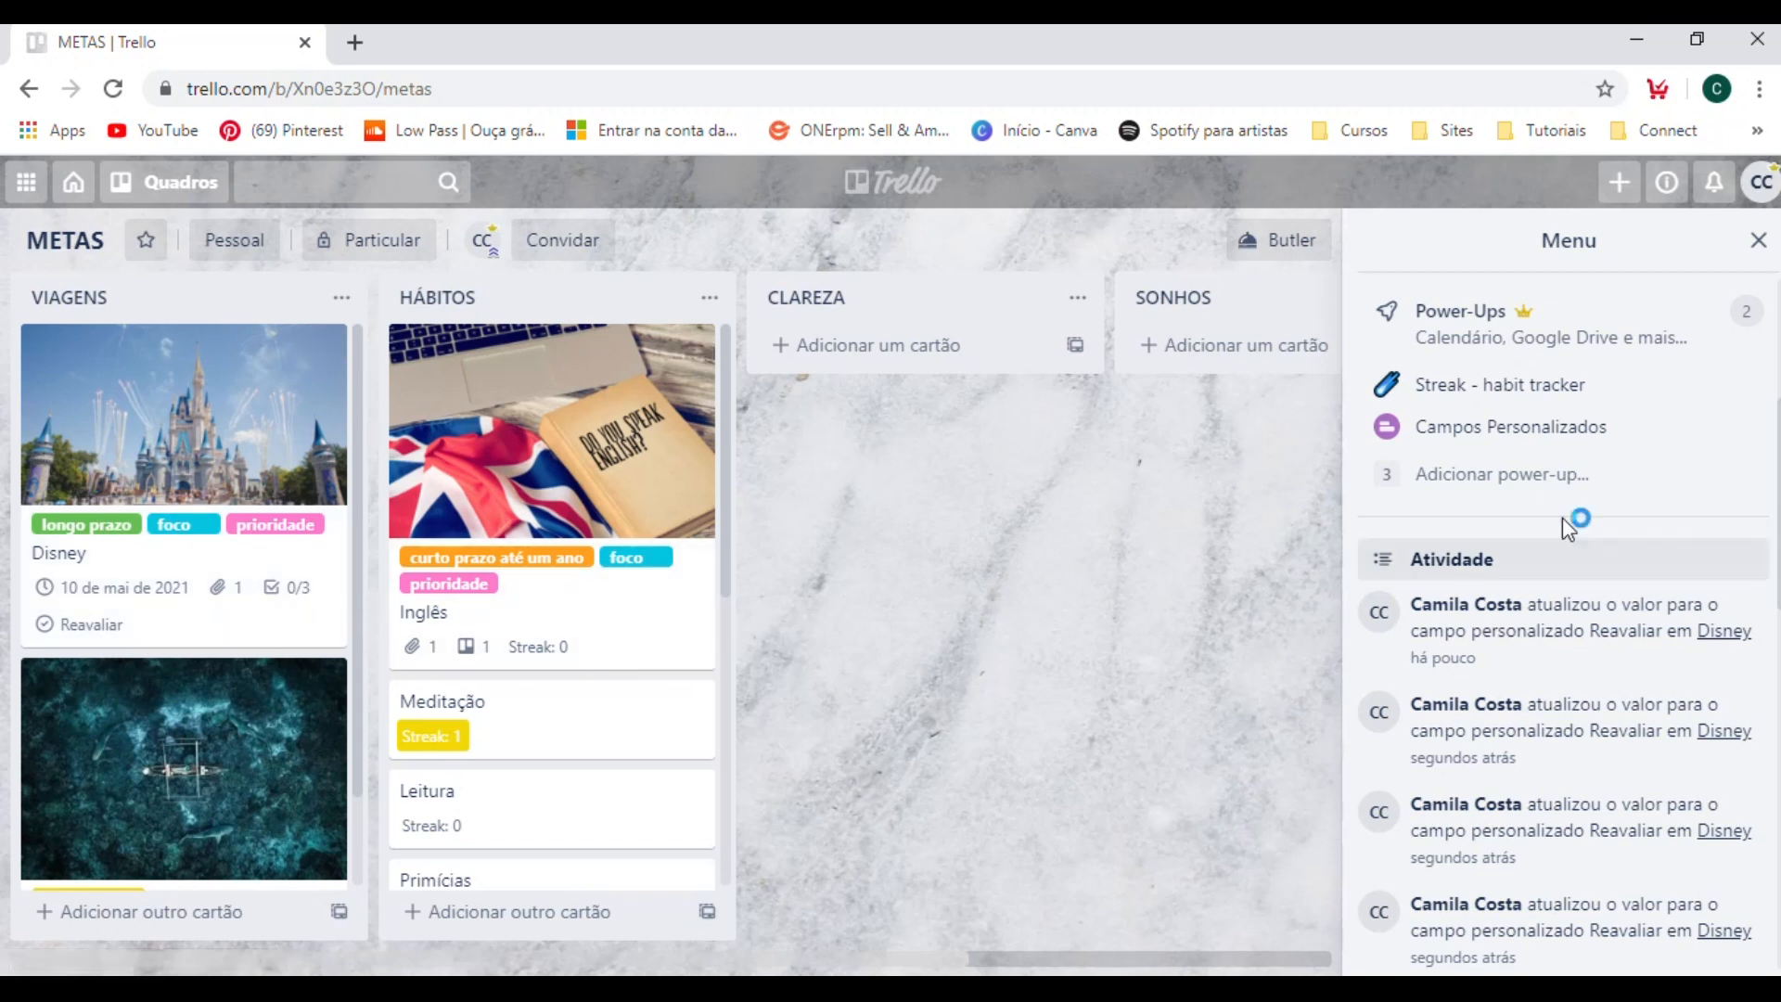
pyautogui.click(1546, 452)
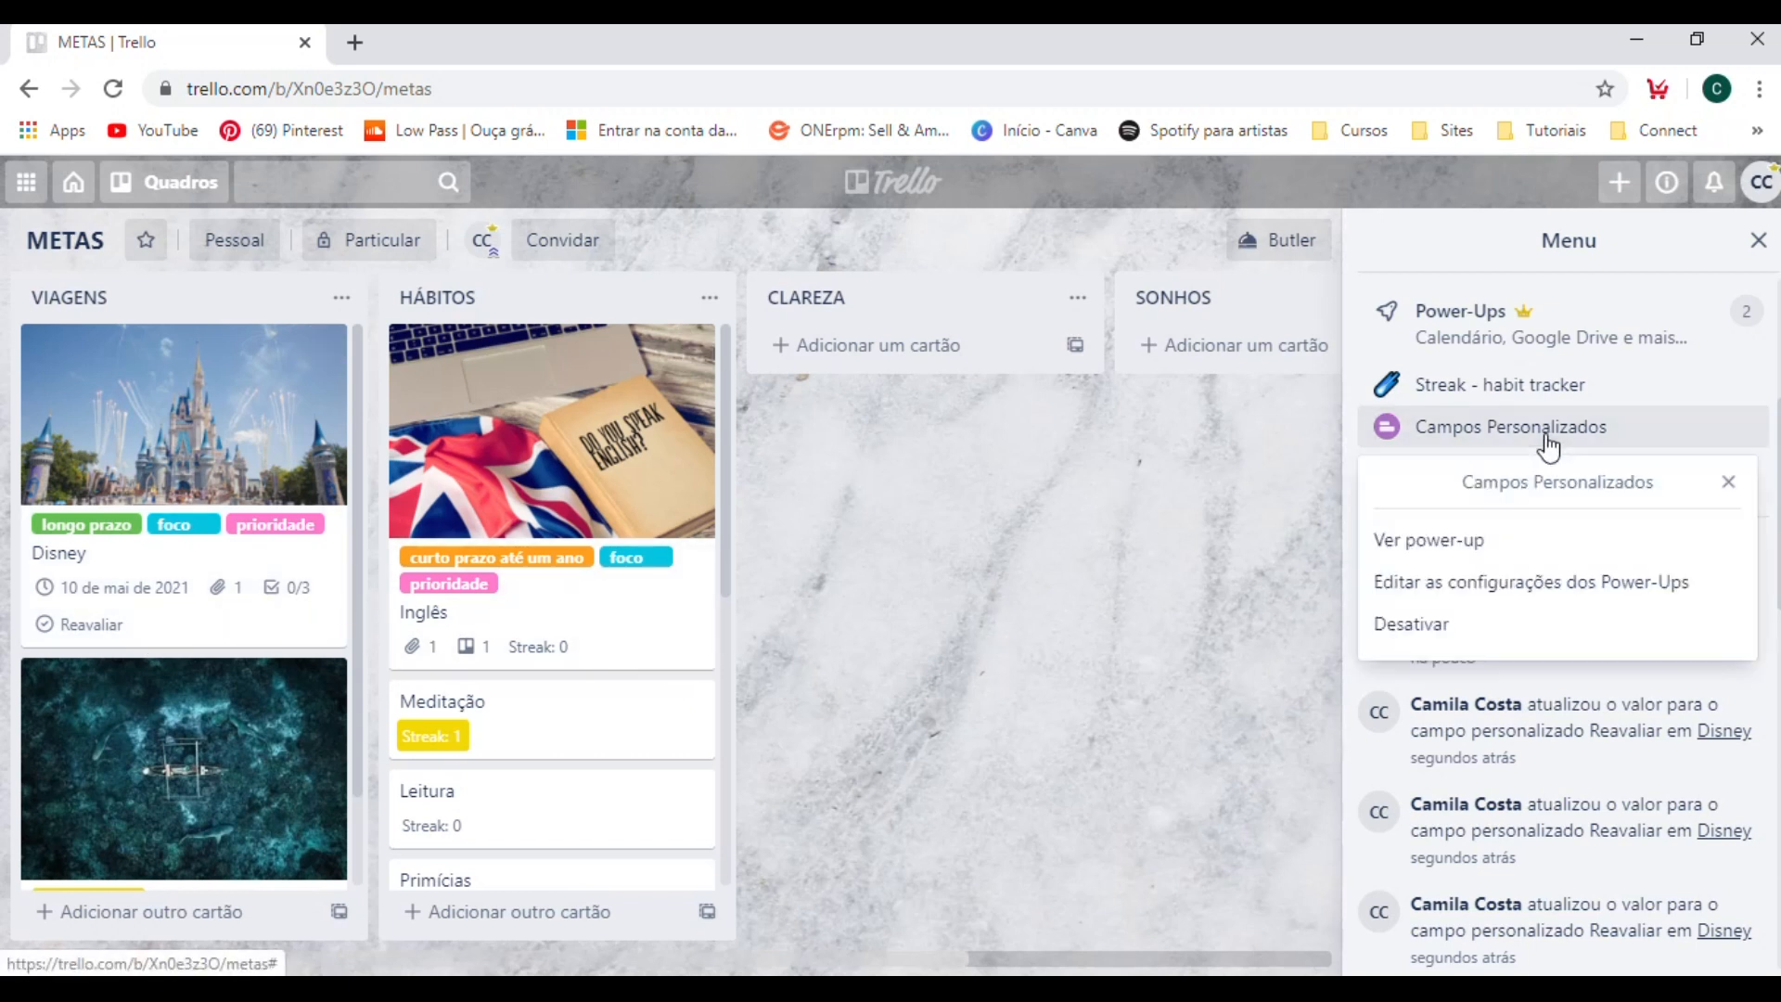
pyautogui.click(1563, 583)
pyautogui.click(1482, 608)
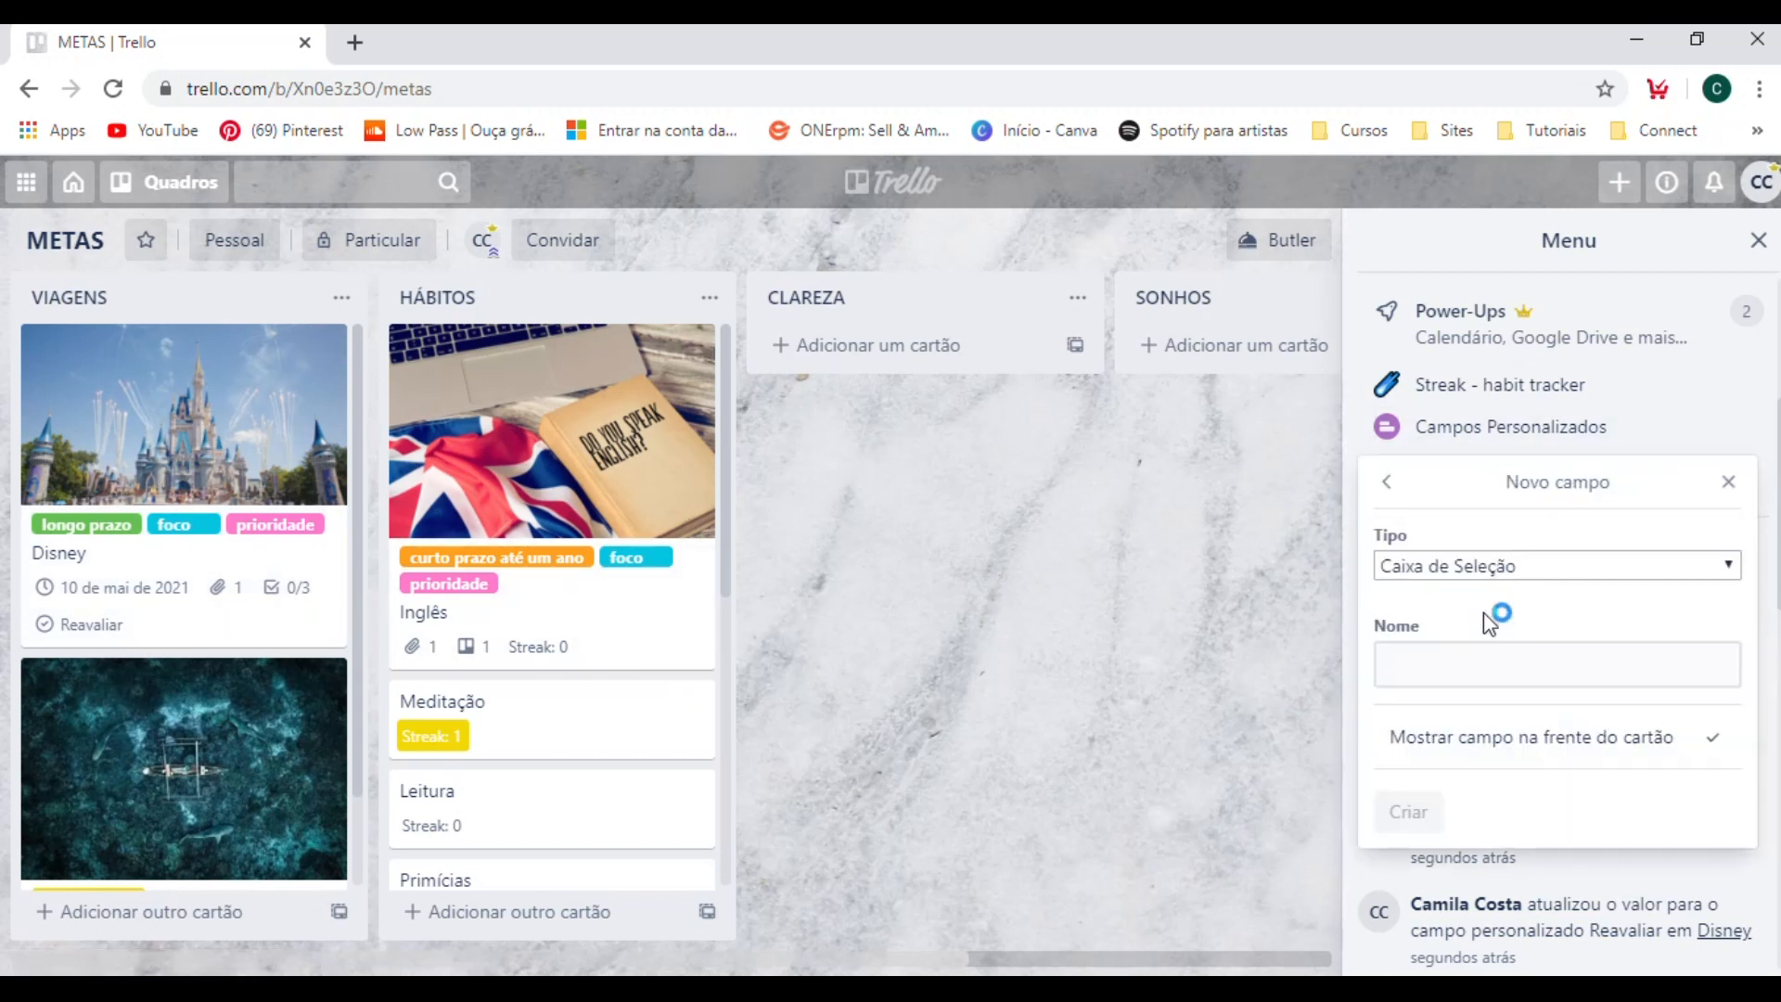
pyautogui.click(1492, 575)
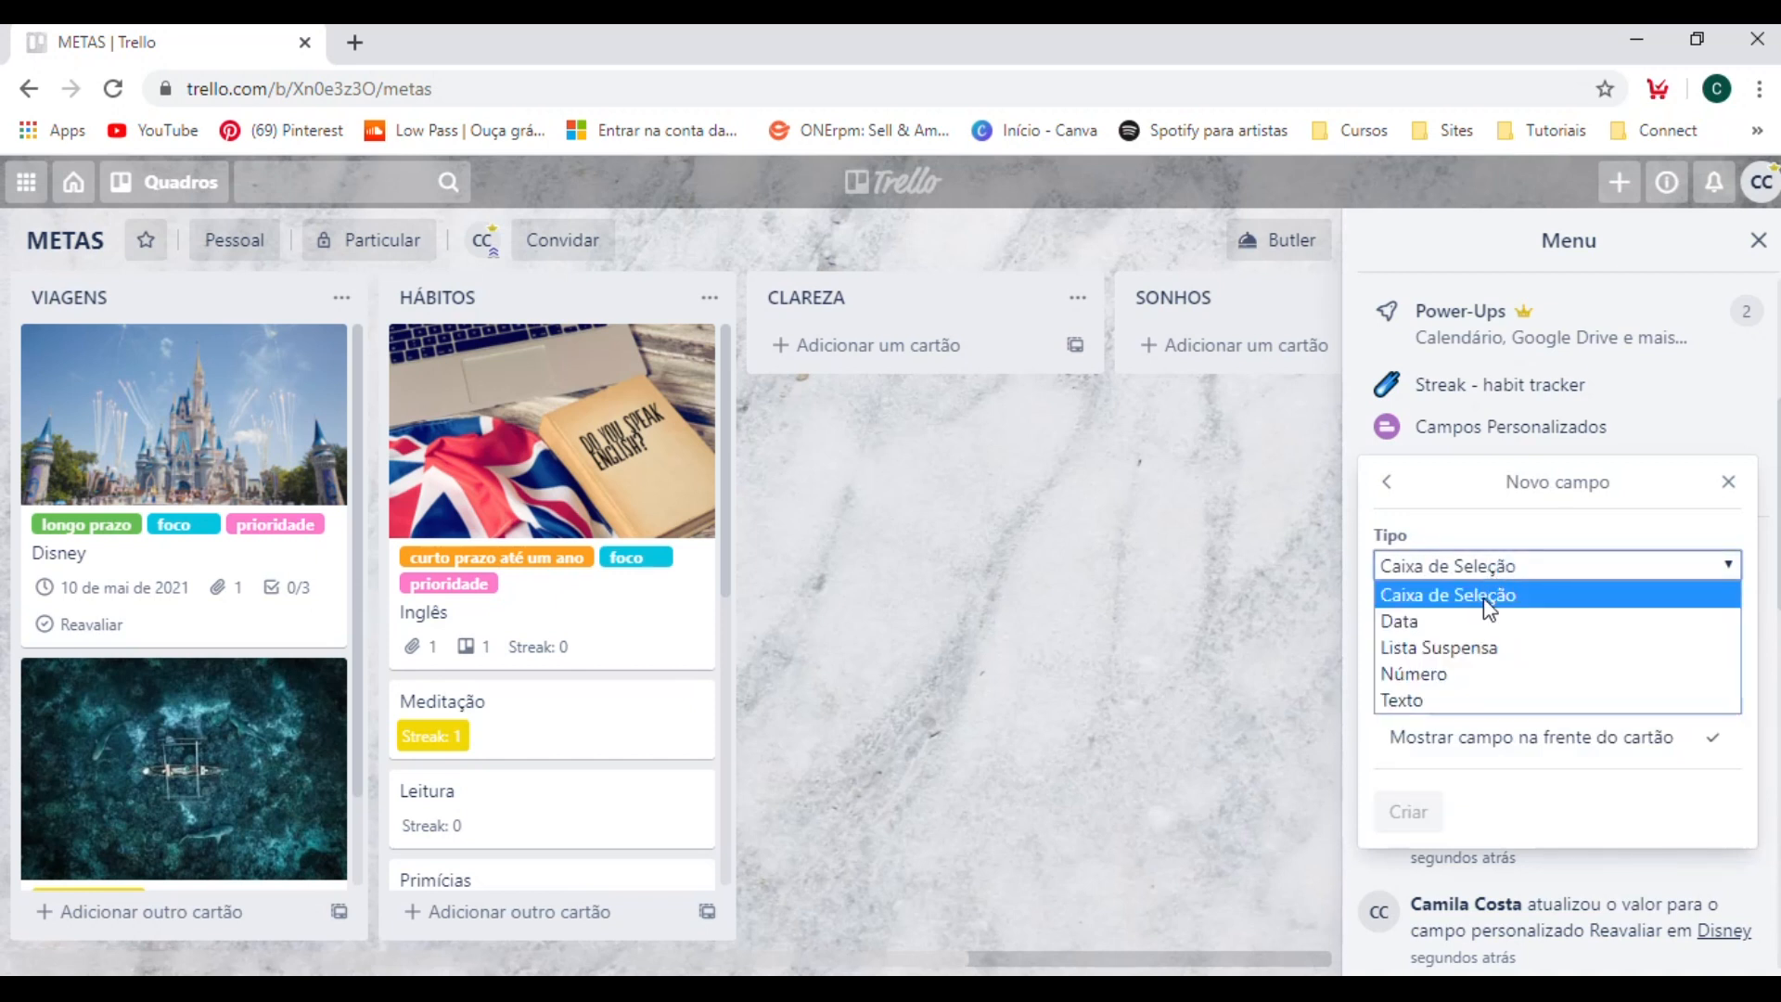
pyautogui.click(1483, 593)
pyautogui.click(1412, 656)
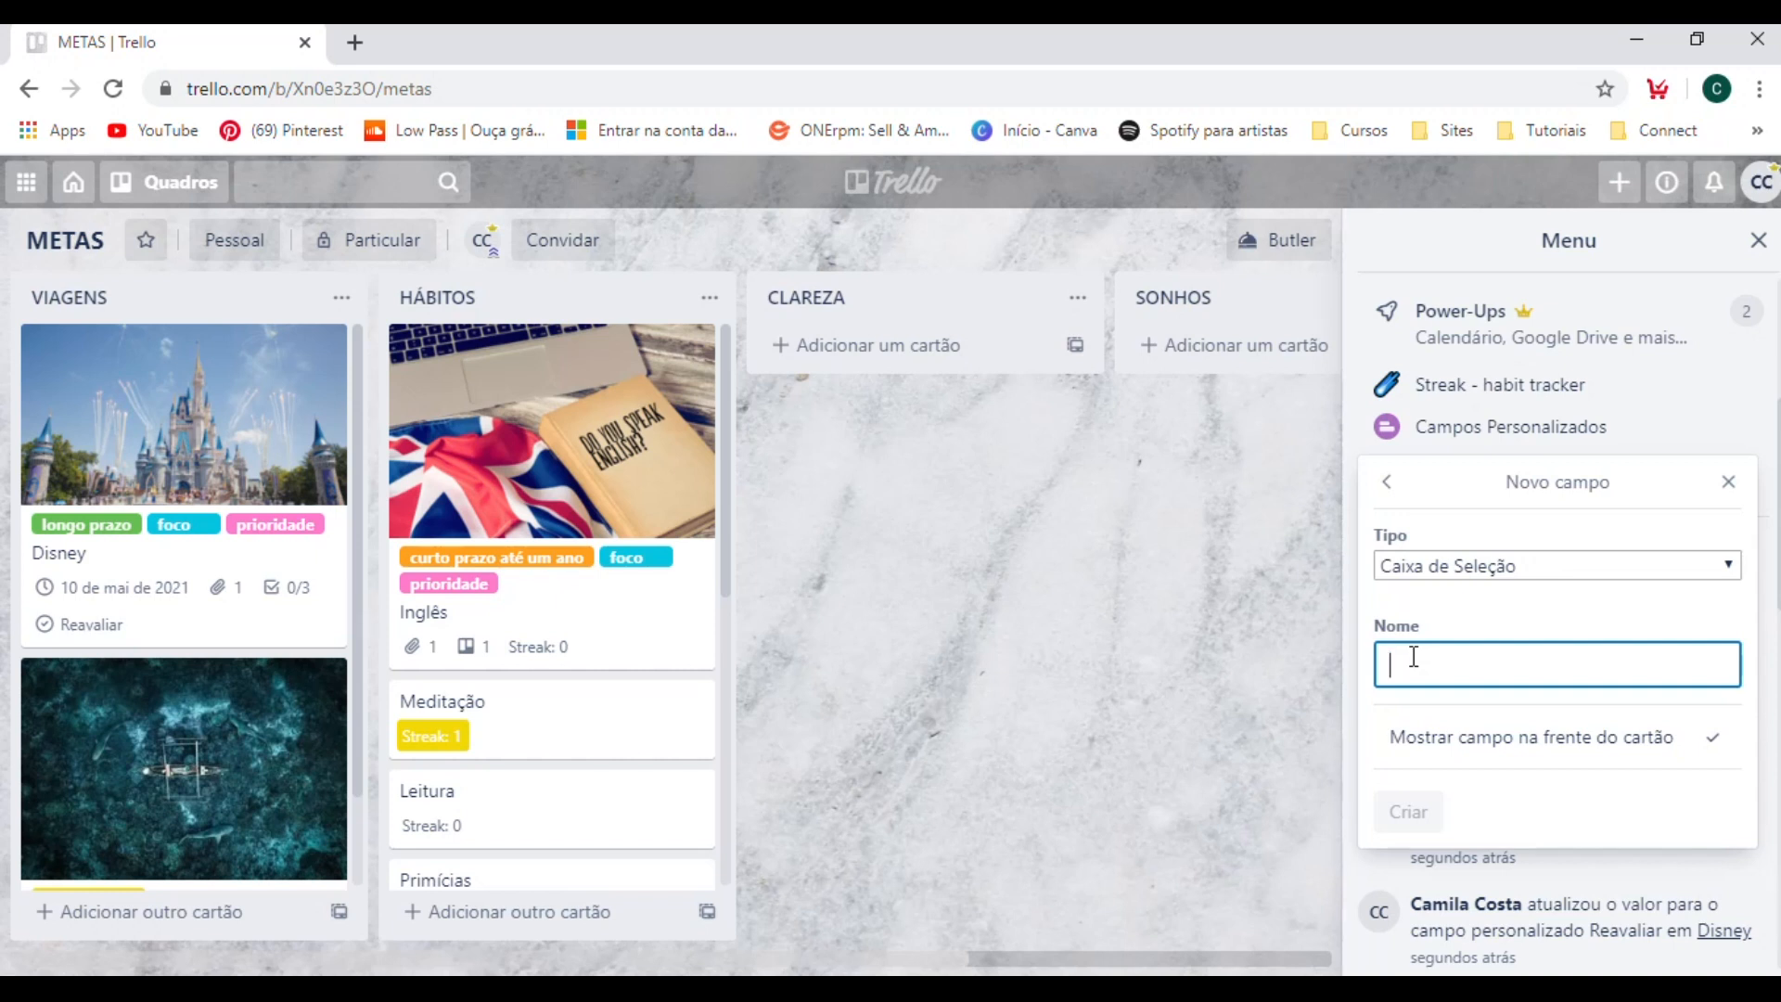
pyautogui.write('Replanejar')
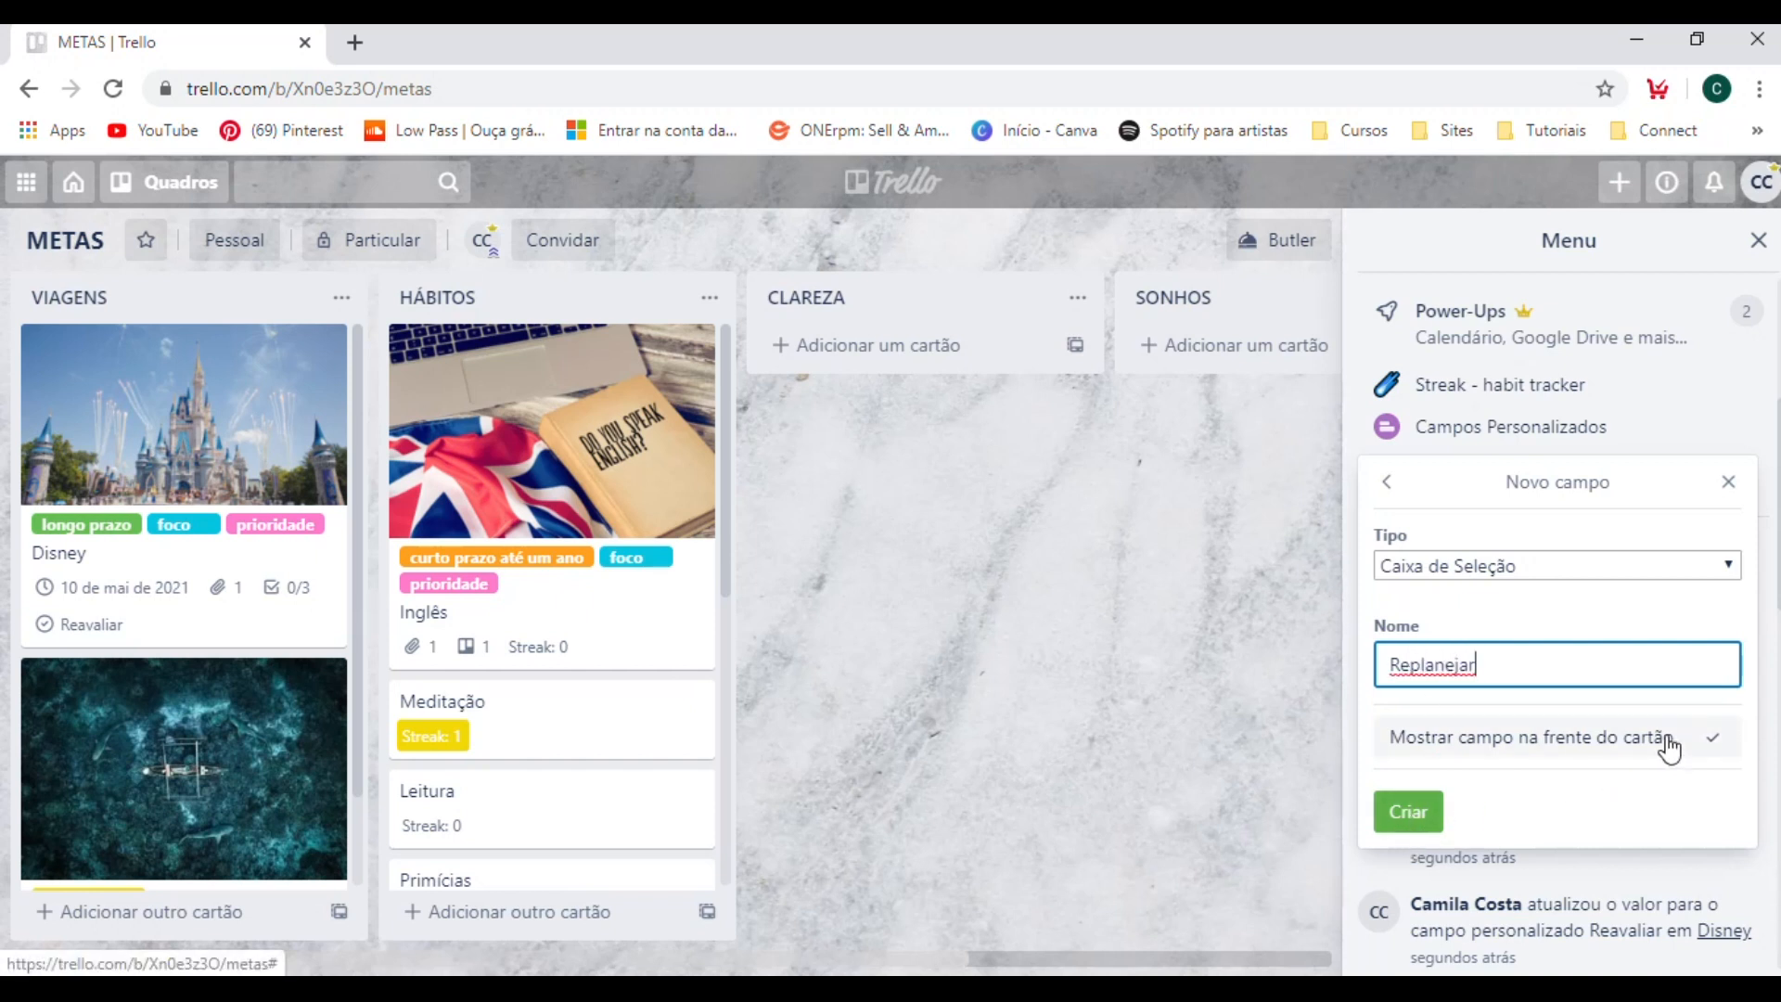
pyautogui.click(1408, 812)
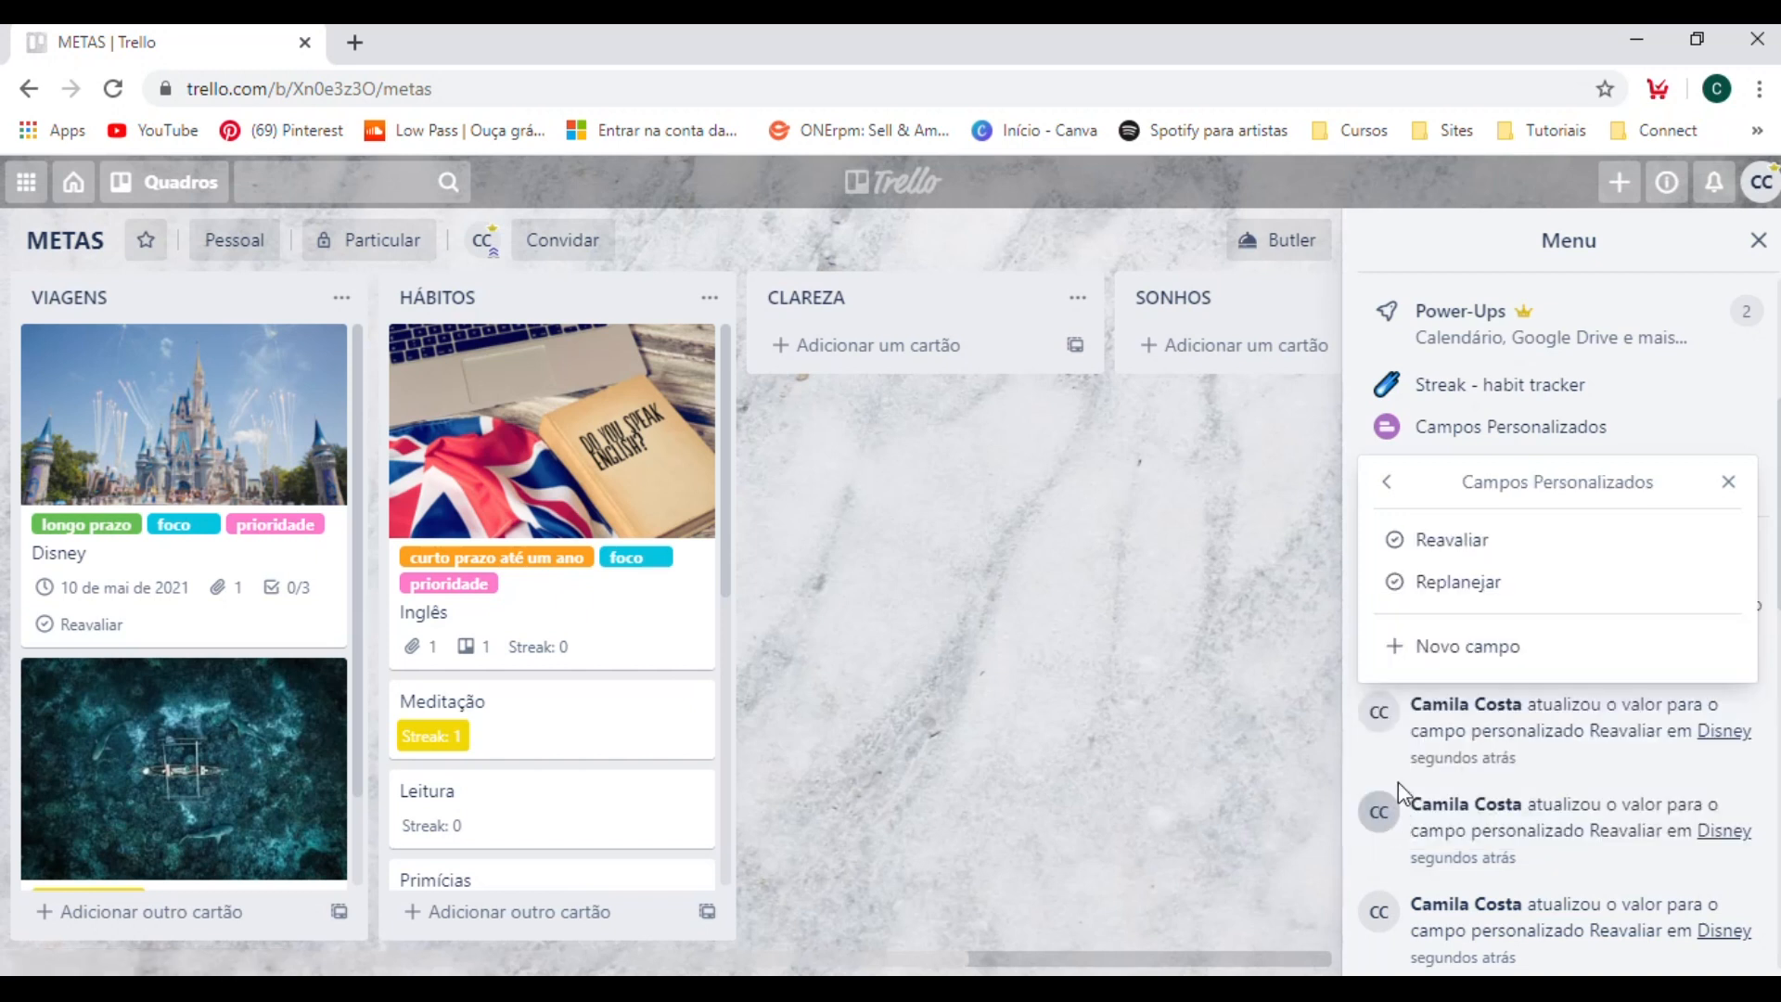
# Create another Caixa de Seleção custom field named Revisar and close the Campos Personalizados settings.
pyautogui.click(1447, 654)
pyautogui.click(1501, 573)
pyautogui.click(1500, 577)
pyautogui.click(1437, 672)
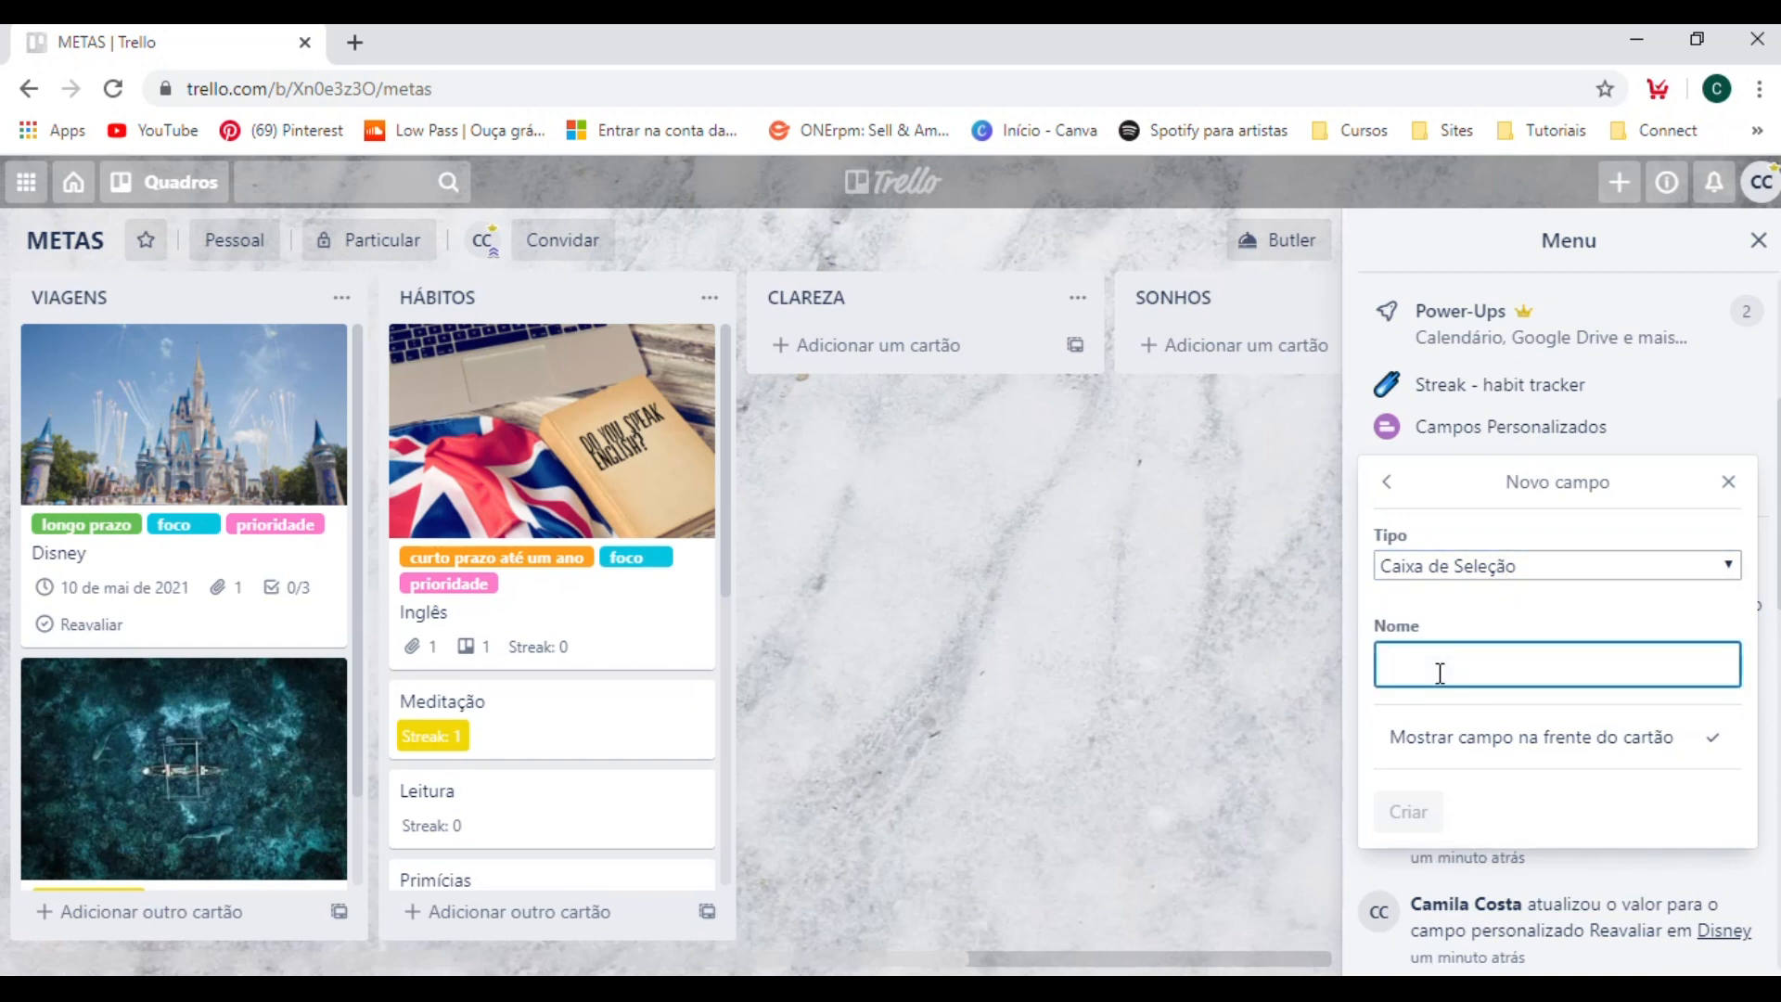
pyautogui.write('Revisar')
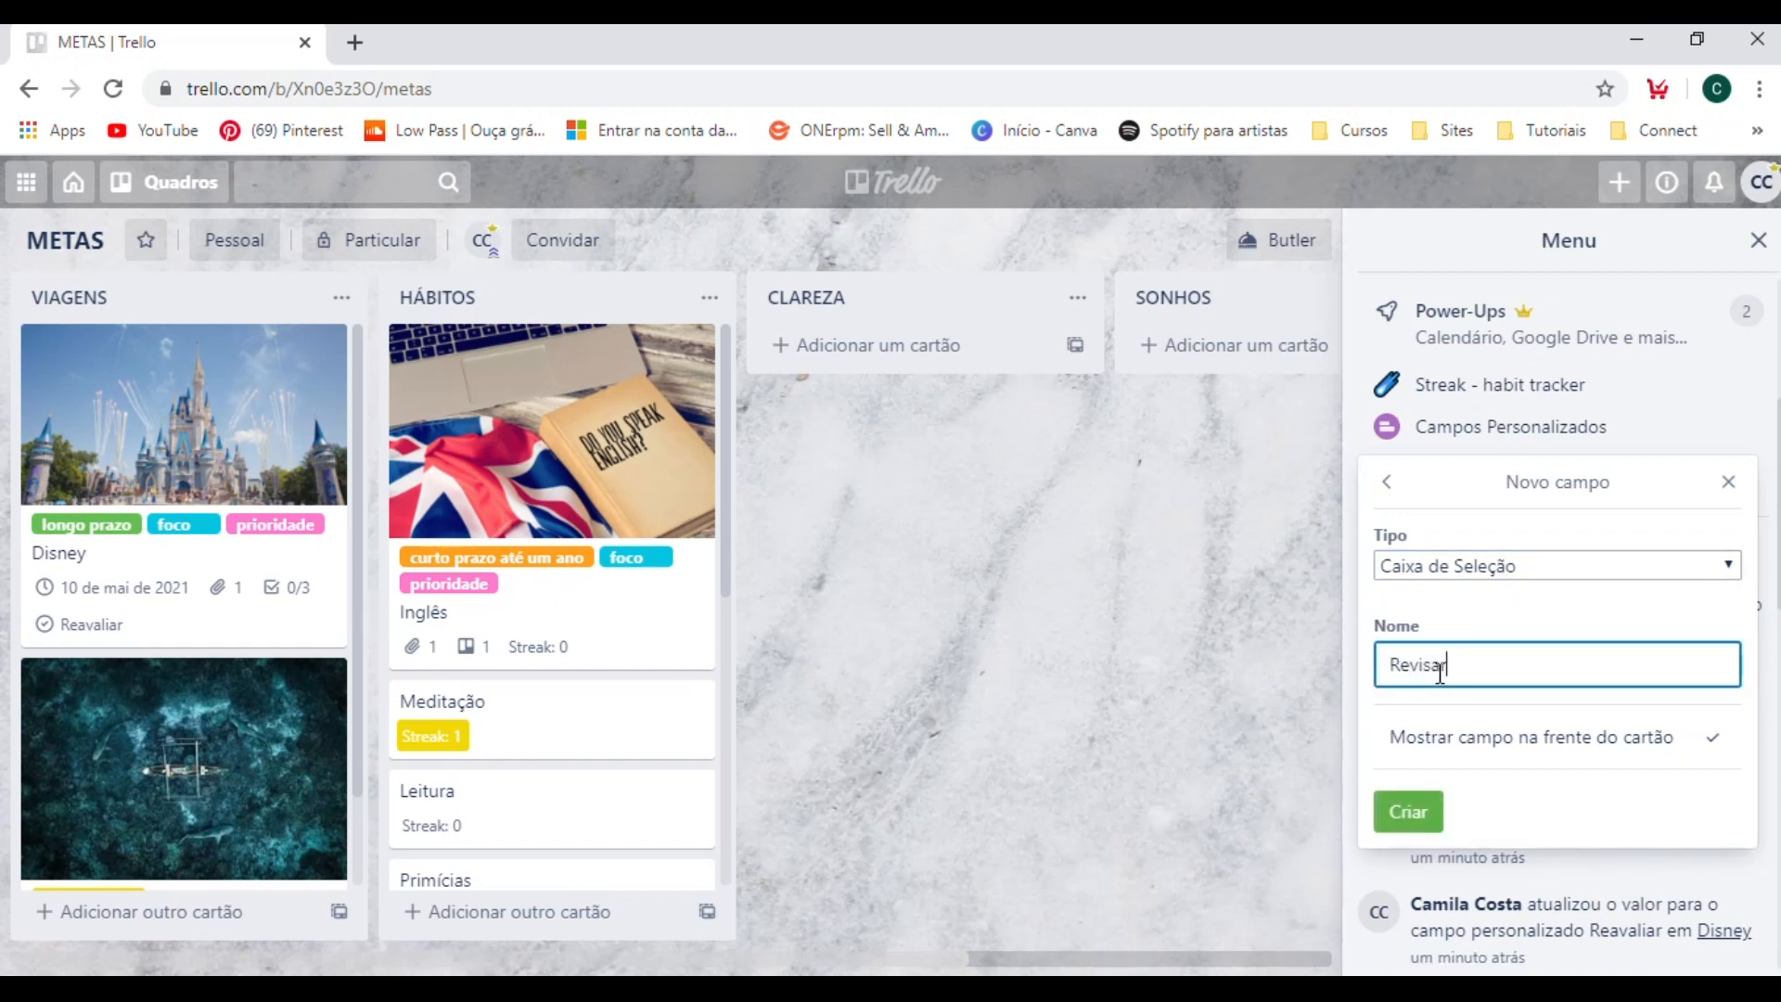
pyautogui.click(1407, 813)
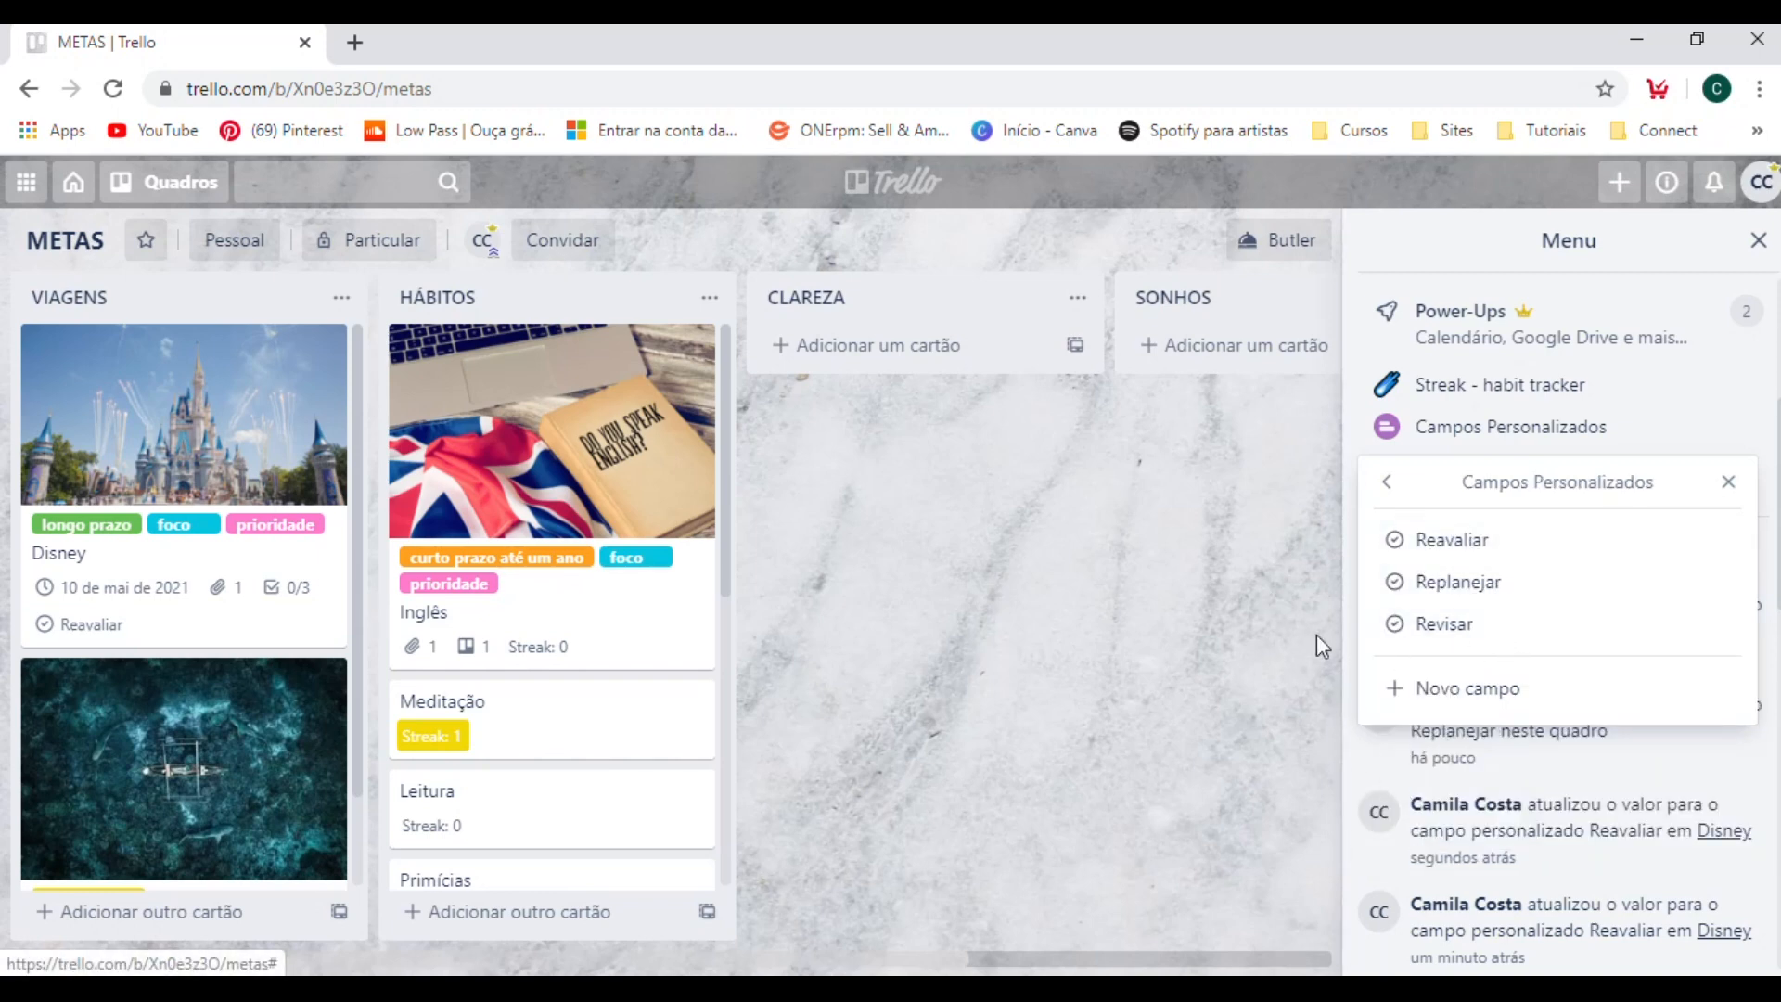
pyautogui.click(1177, 583)
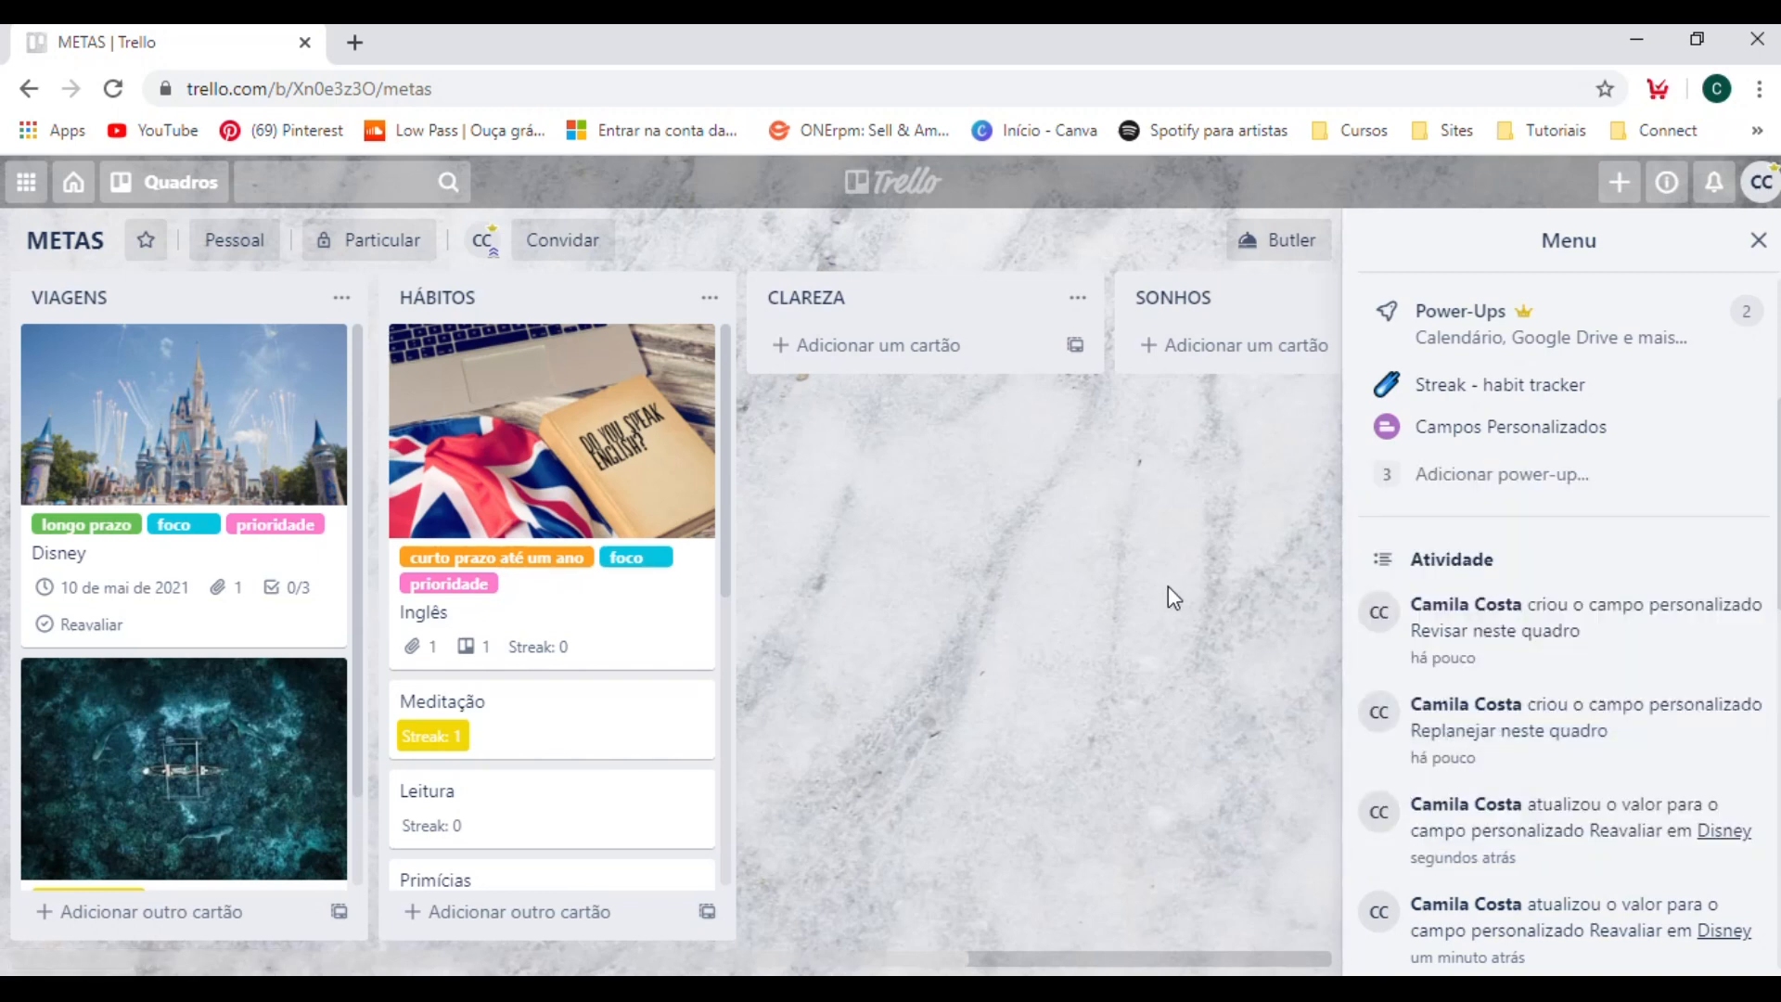
# Enable the Replanejar custom field on the Inglês card in the HÁBITOS list and return to the board.
pyautogui.click(636, 615)
pyautogui.scroll(-3, 638, 614)
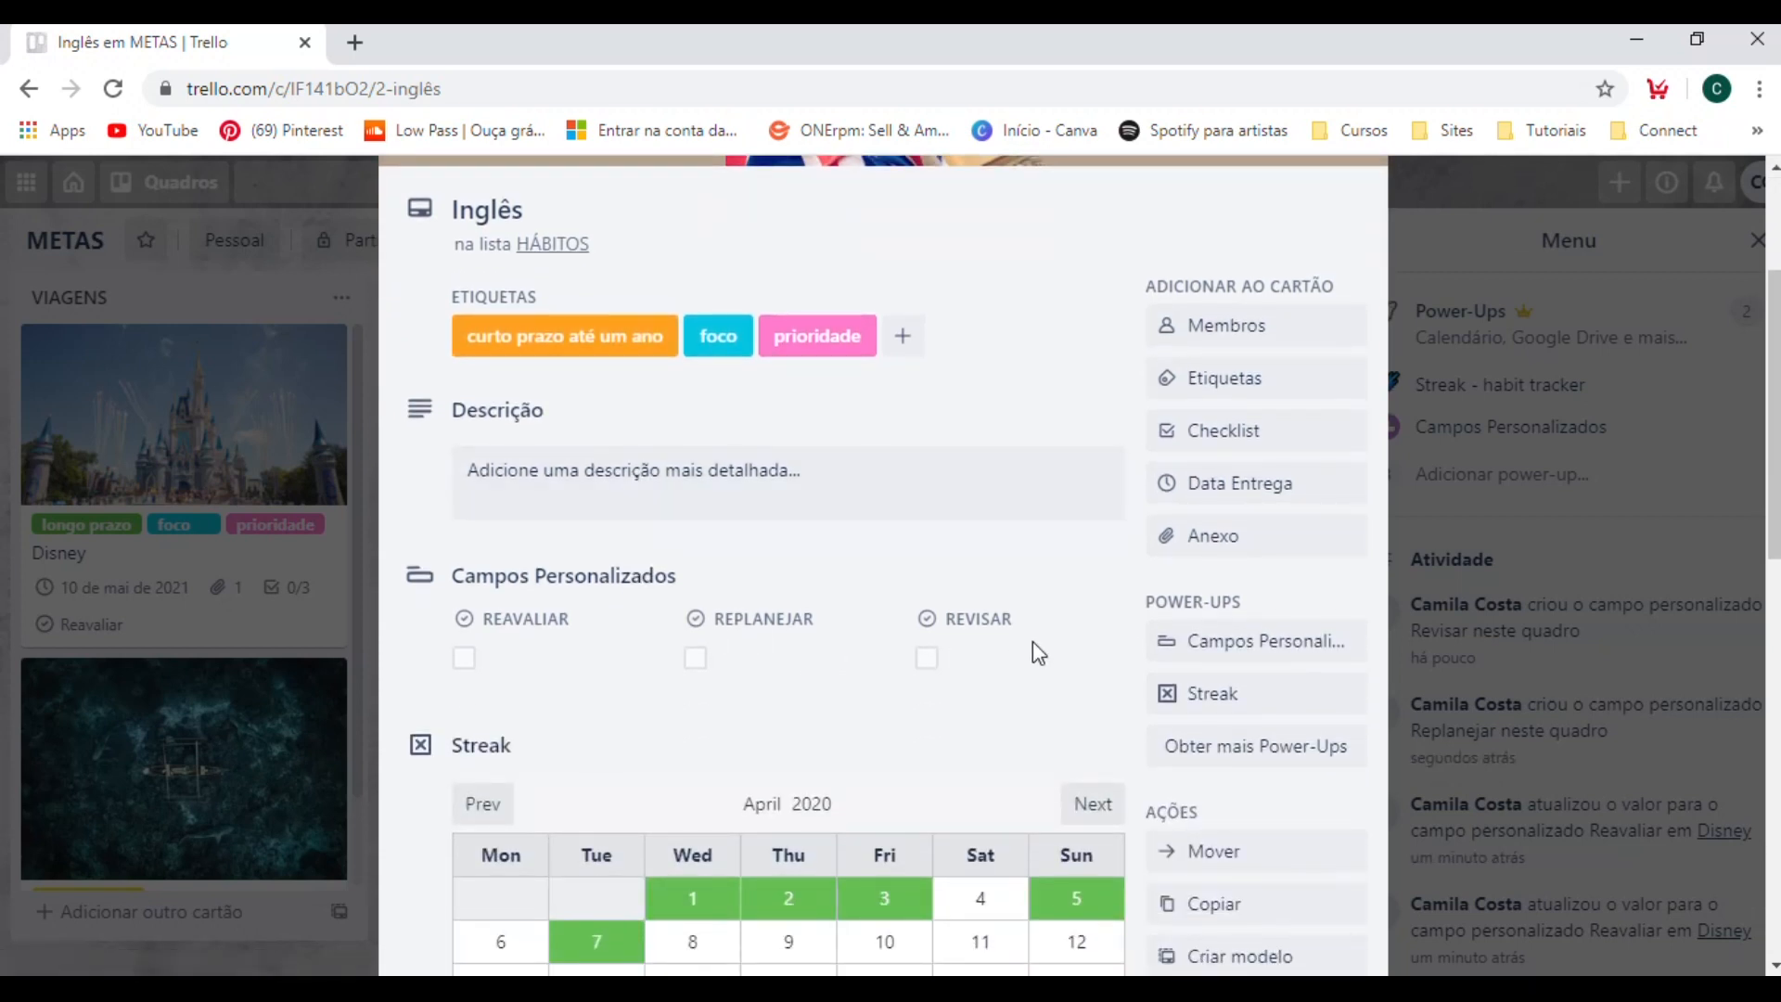
pyautogui.click(696, 658)
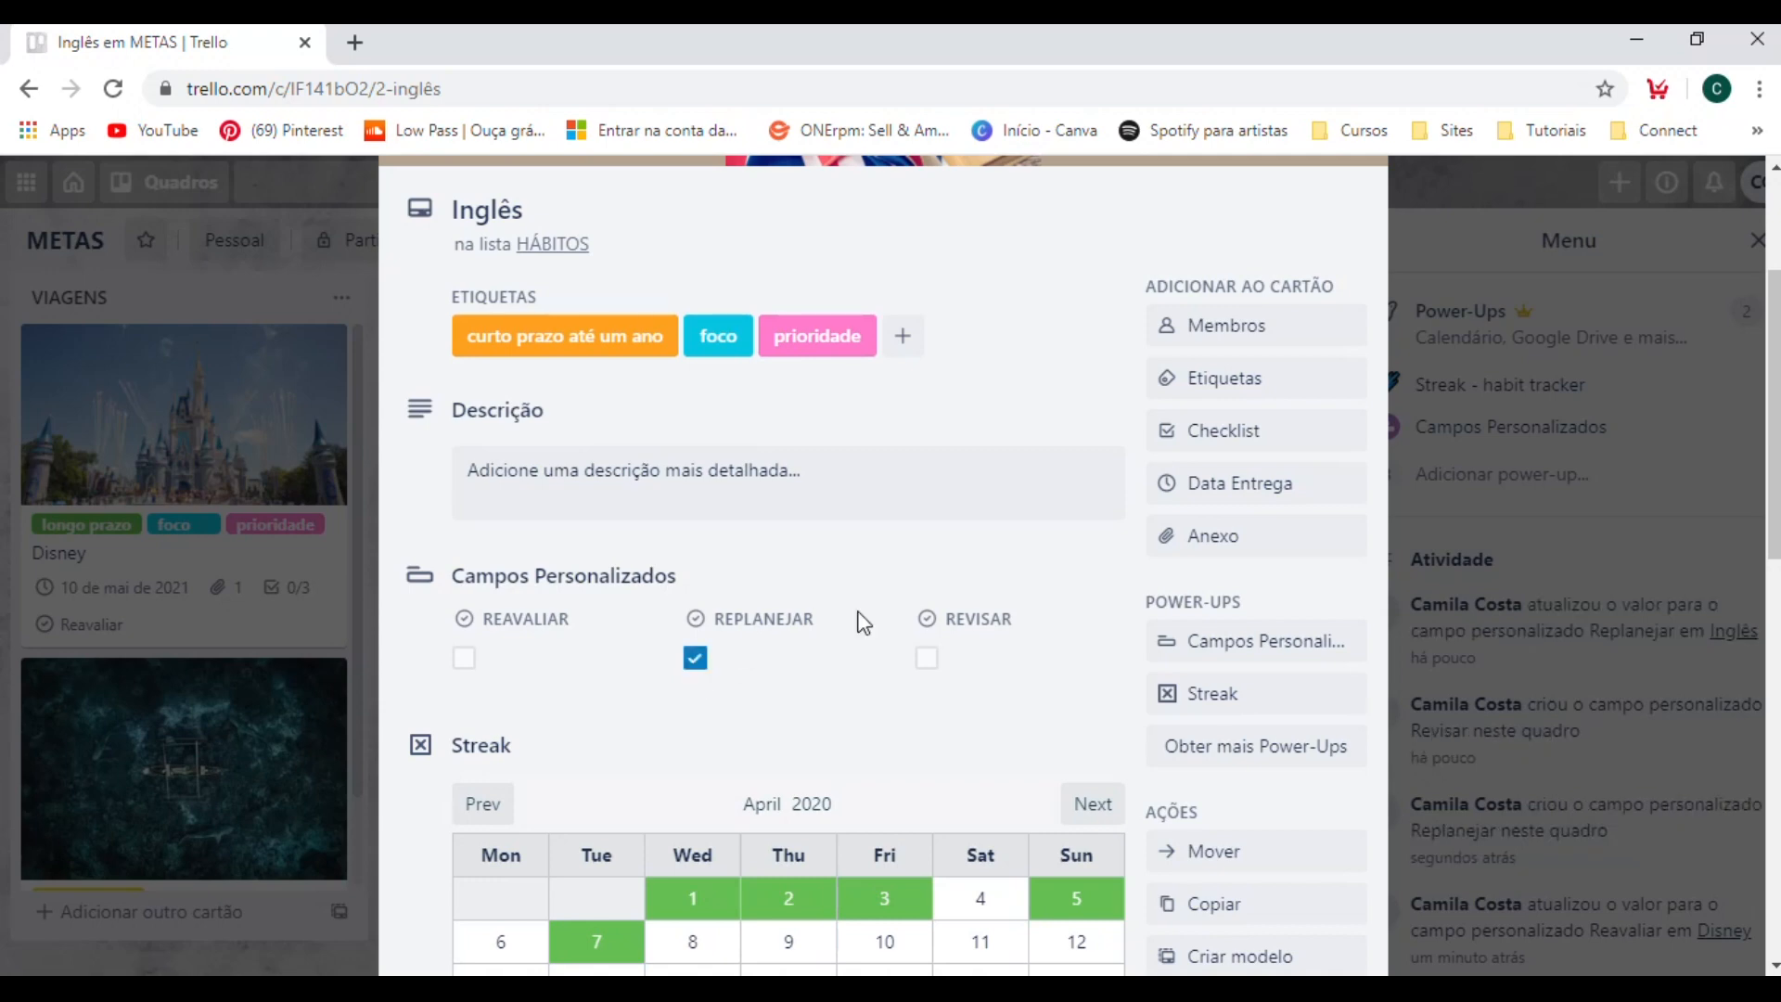
pyautogui.click(1515, 499)
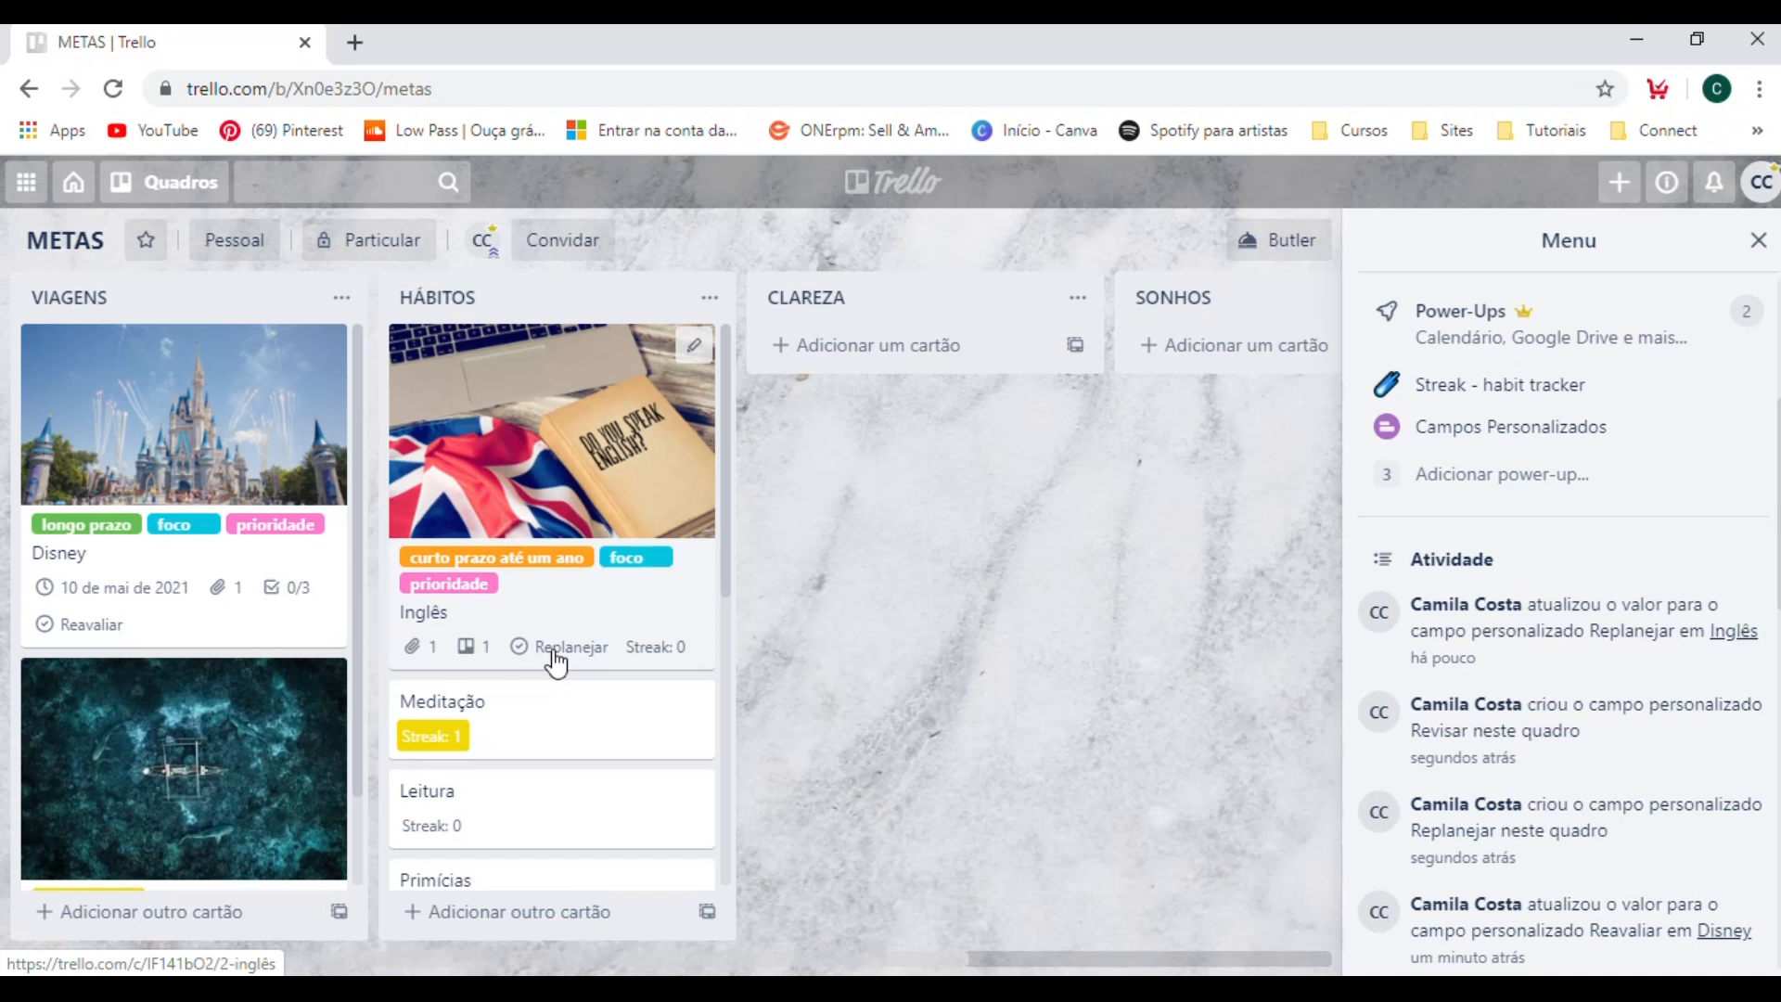
# Enable the Revisar custom field on the Indonésia card in the VIAGENS list and return to the board.
pyautogui.scroll(-2, 557, 664)
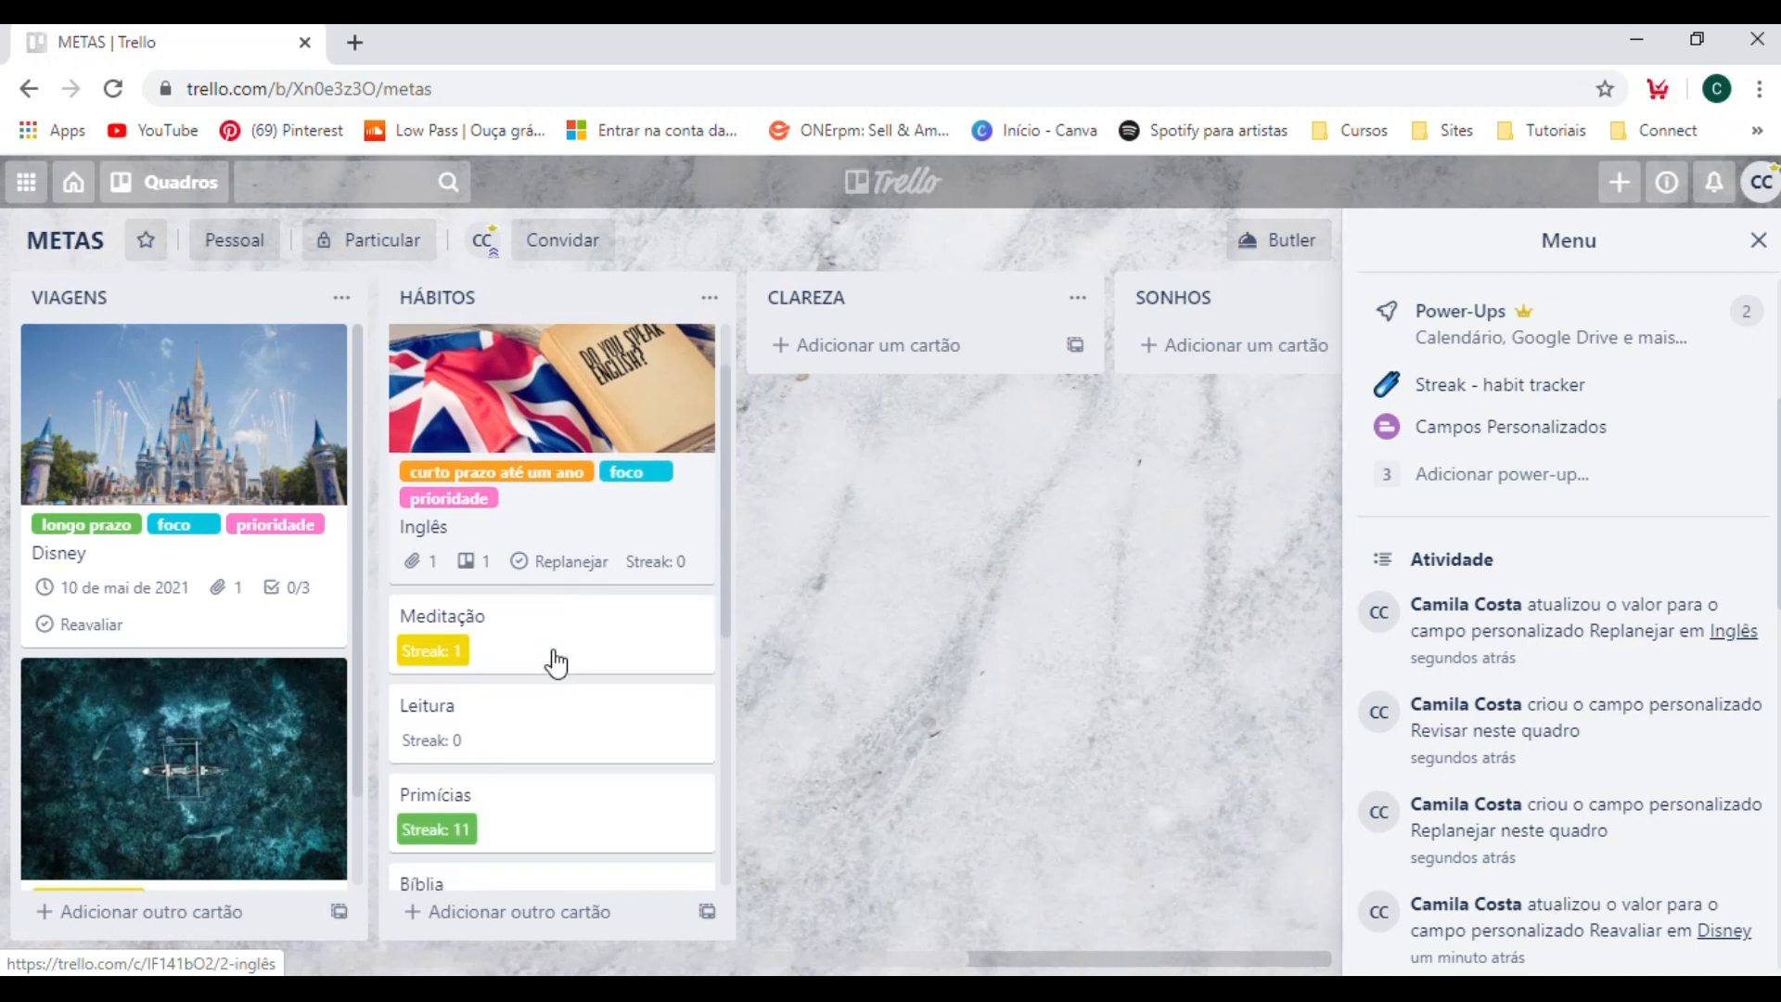
pyautogui.scroll(-5, 519, 705)
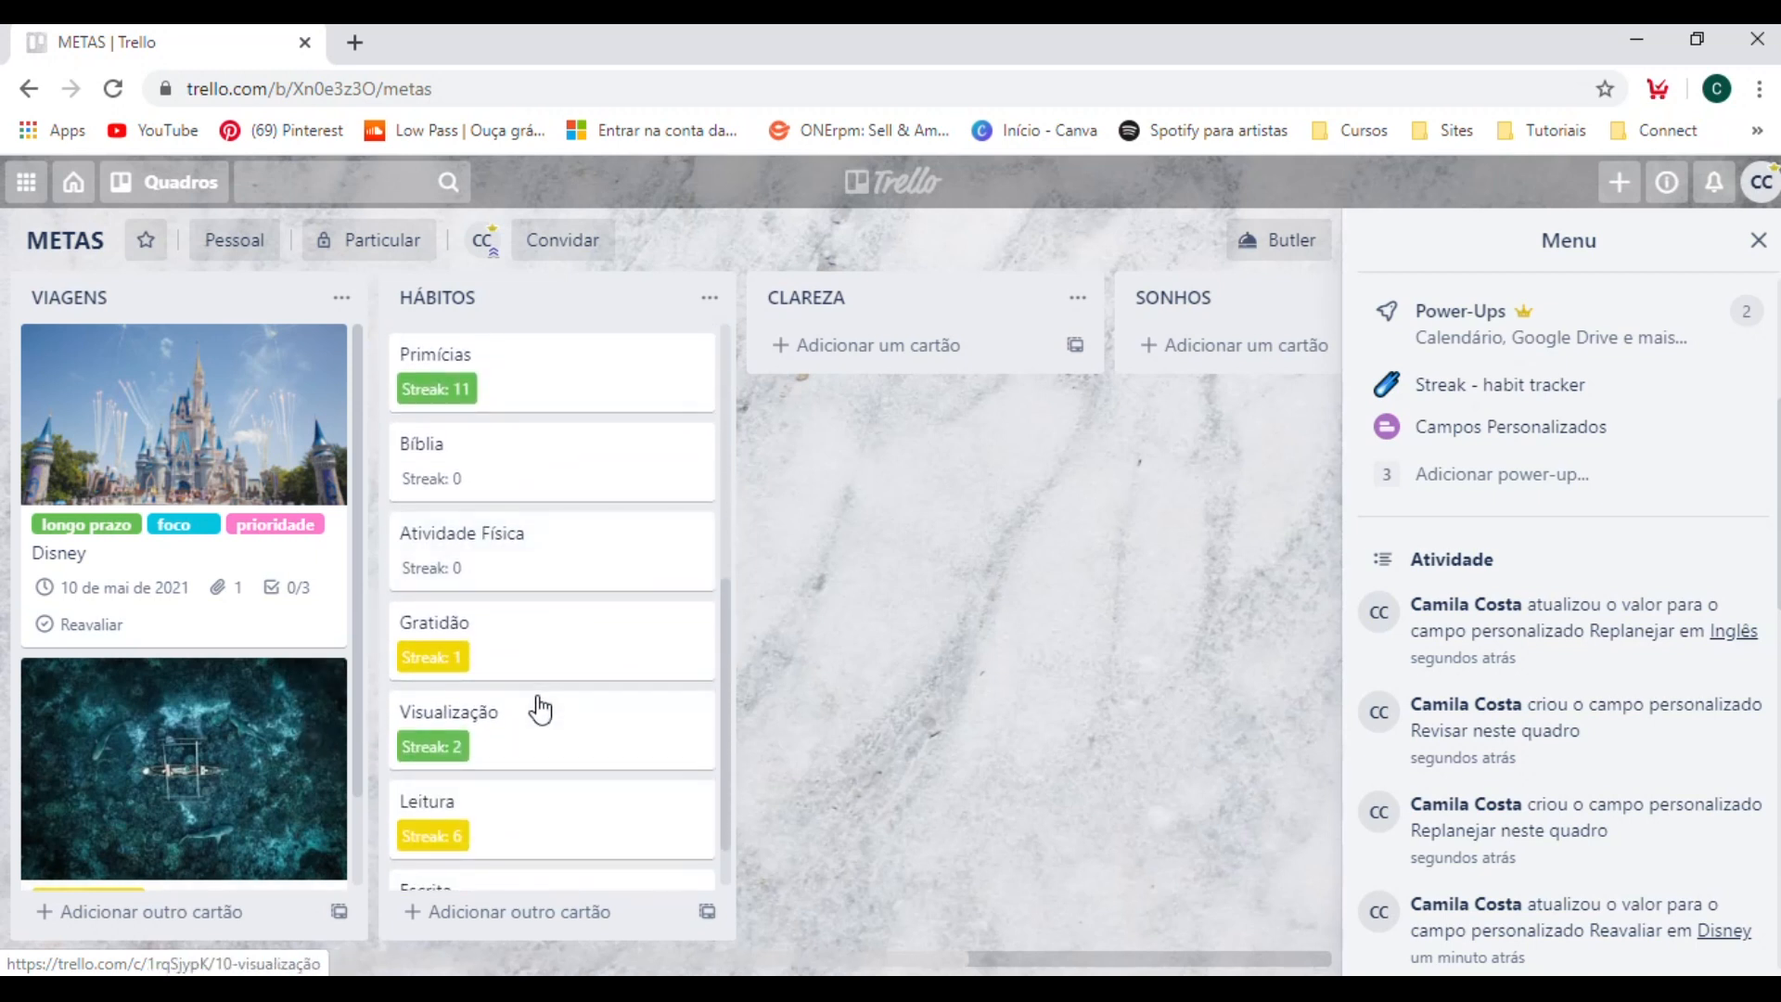
pyautogui.scroll(-1, 541, 710)
pyautogui.scroll(6, 547, 687)
pyautogui.scroll(-2, 34, 812)
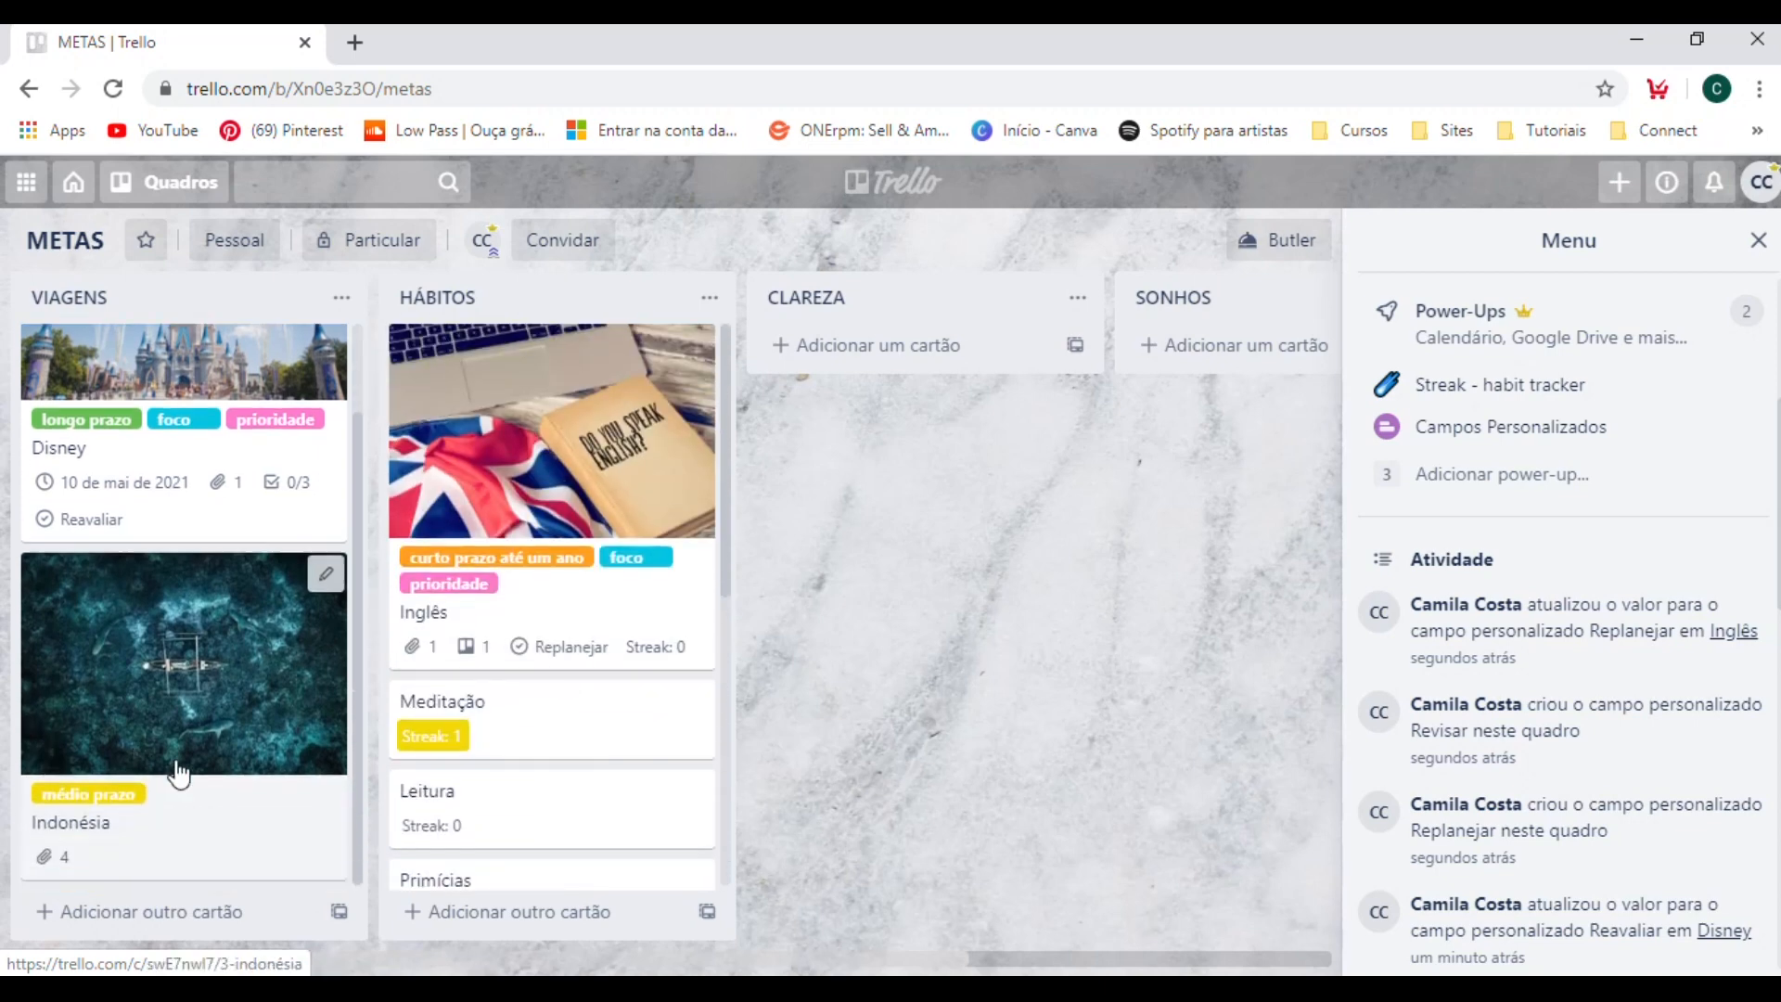
pyautogui.click(302, 822)
pyautogui.scroll(-3, 1089, 724)
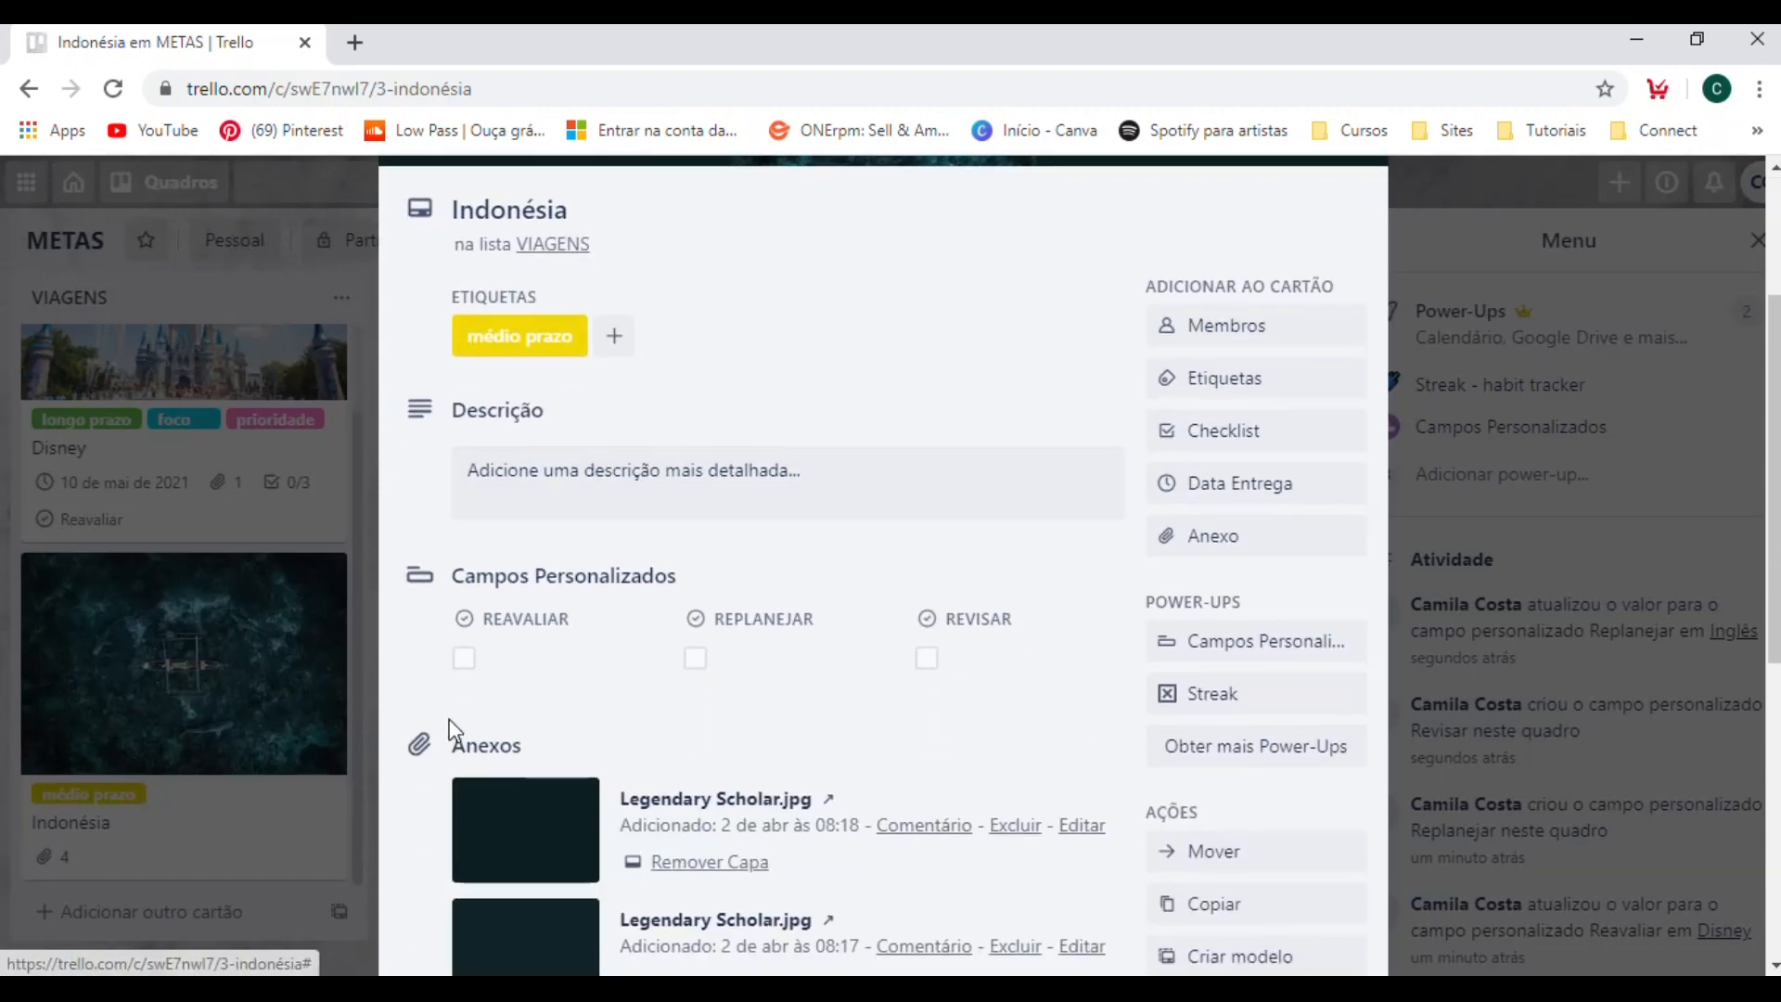
pyautogui.click(925, 658)
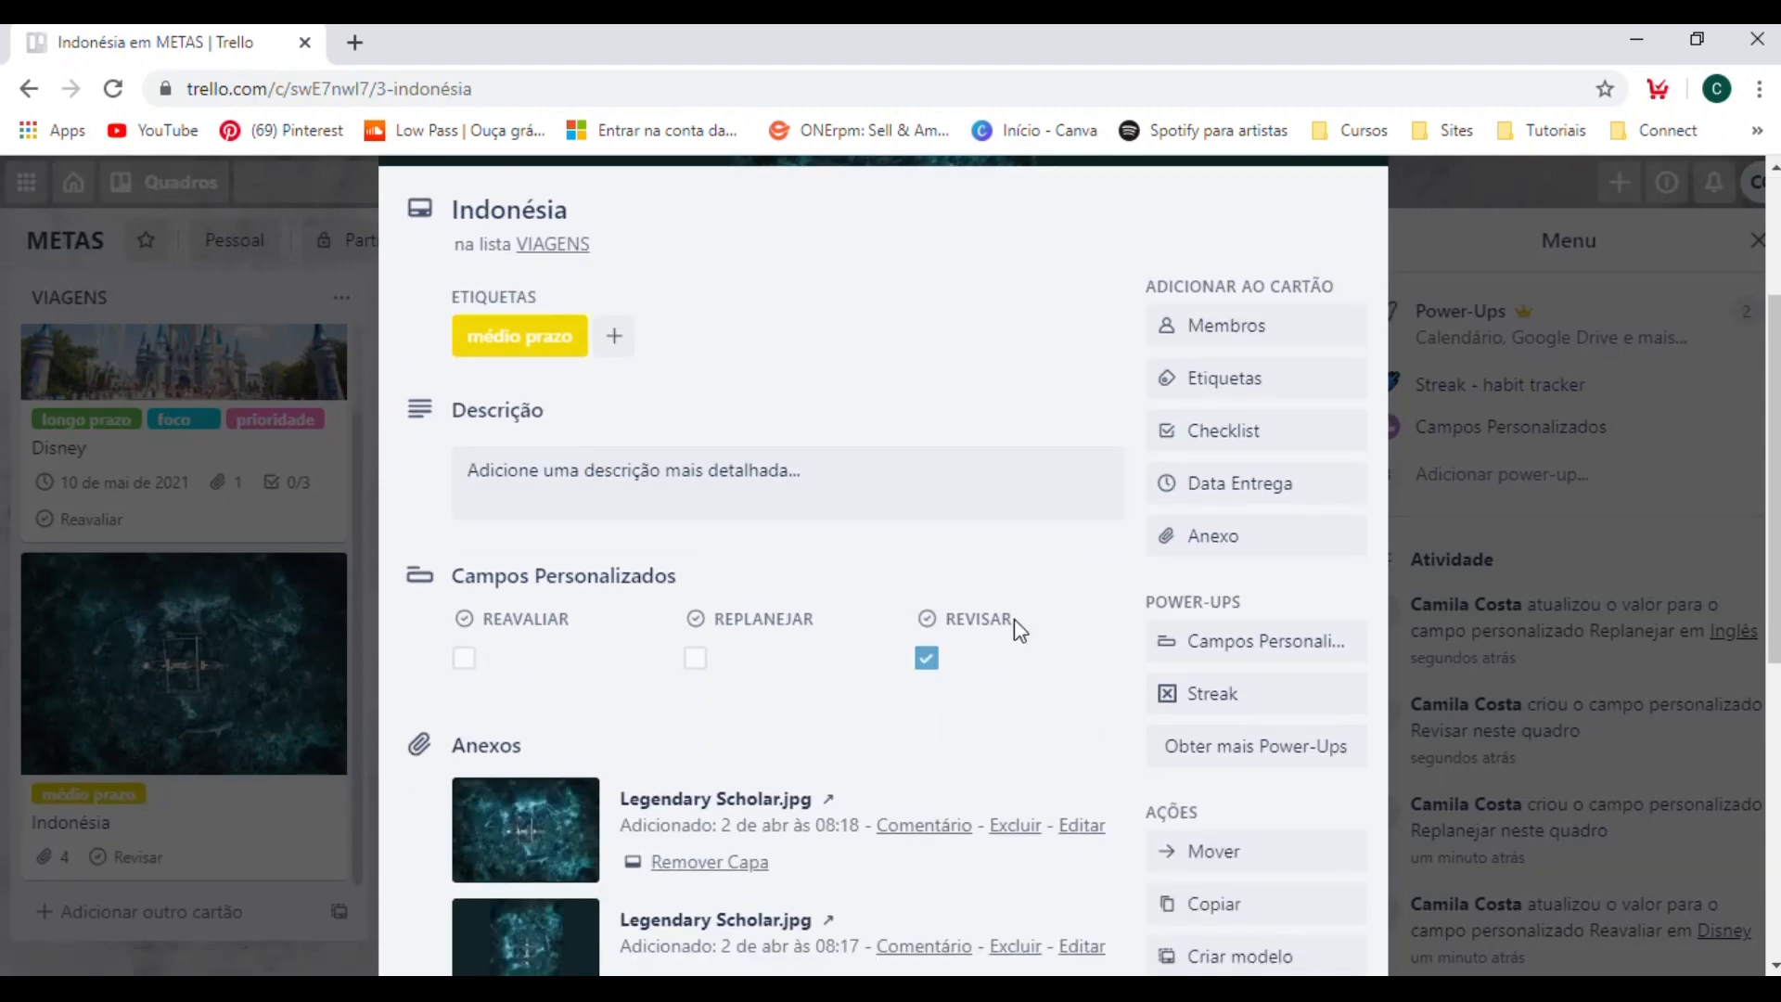
pyautogui.click(1517, 452)
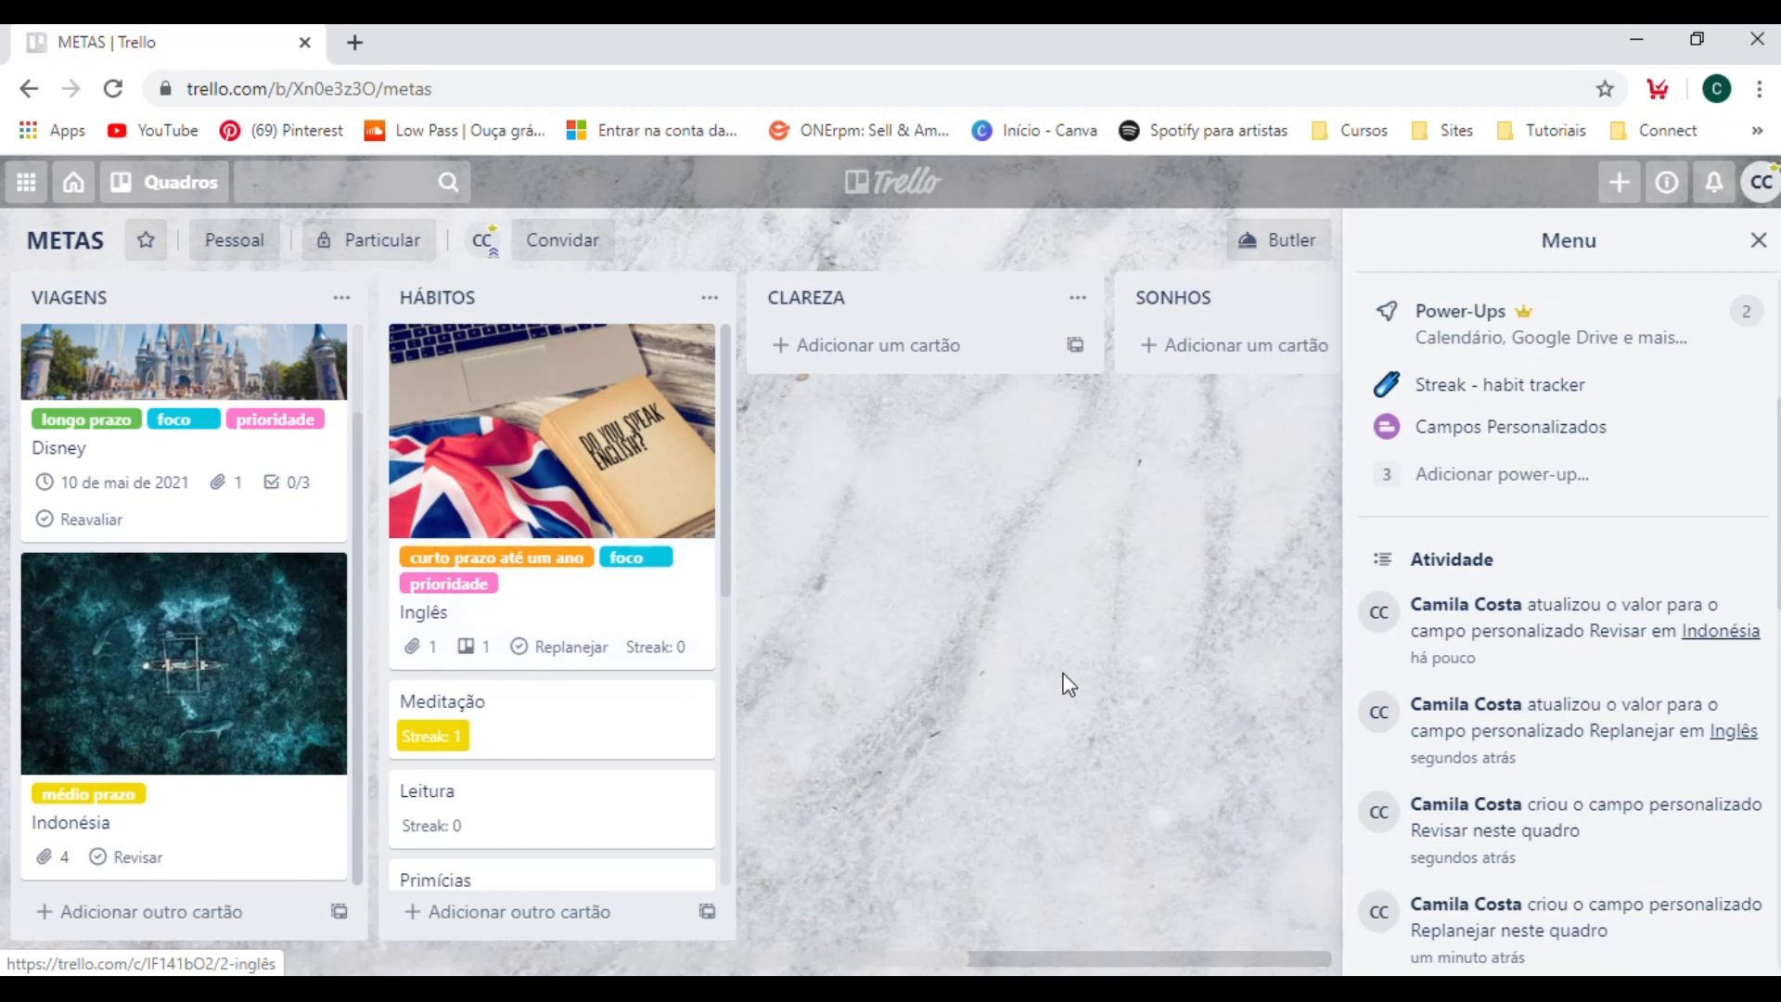
pyautogui.click(1506, 427)
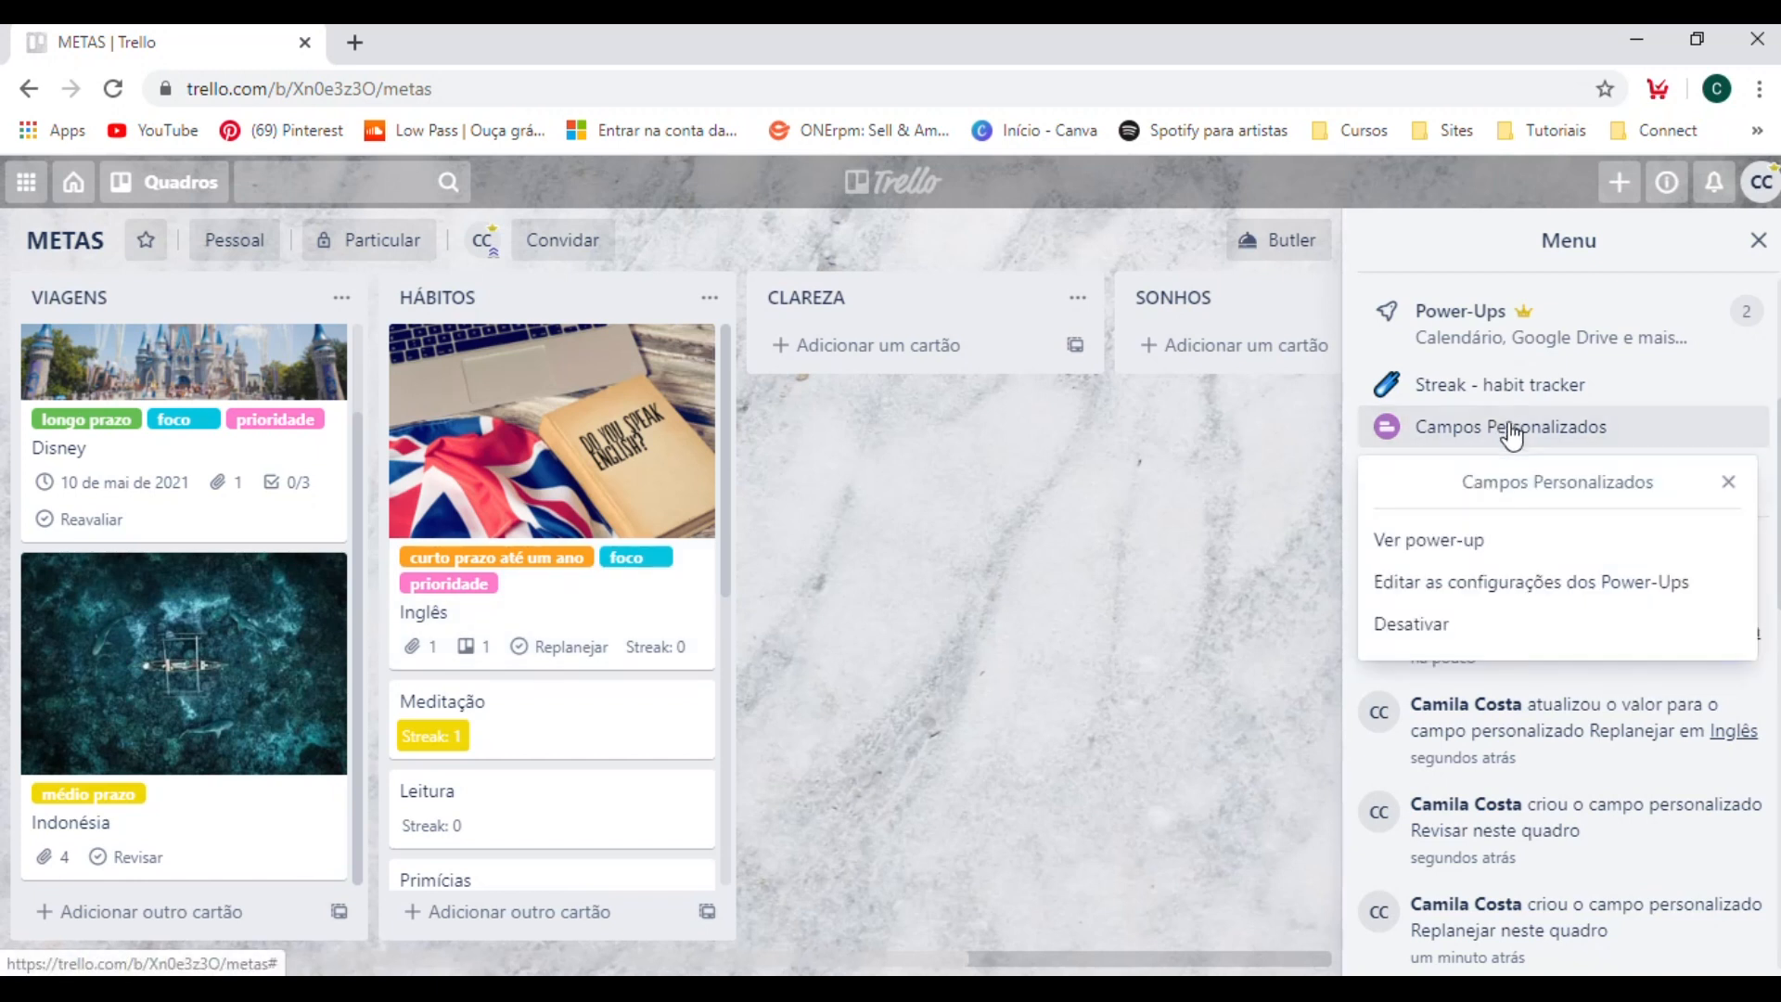
pyautogui.click(1429, 584)
pyautogui.click(1424, 683)
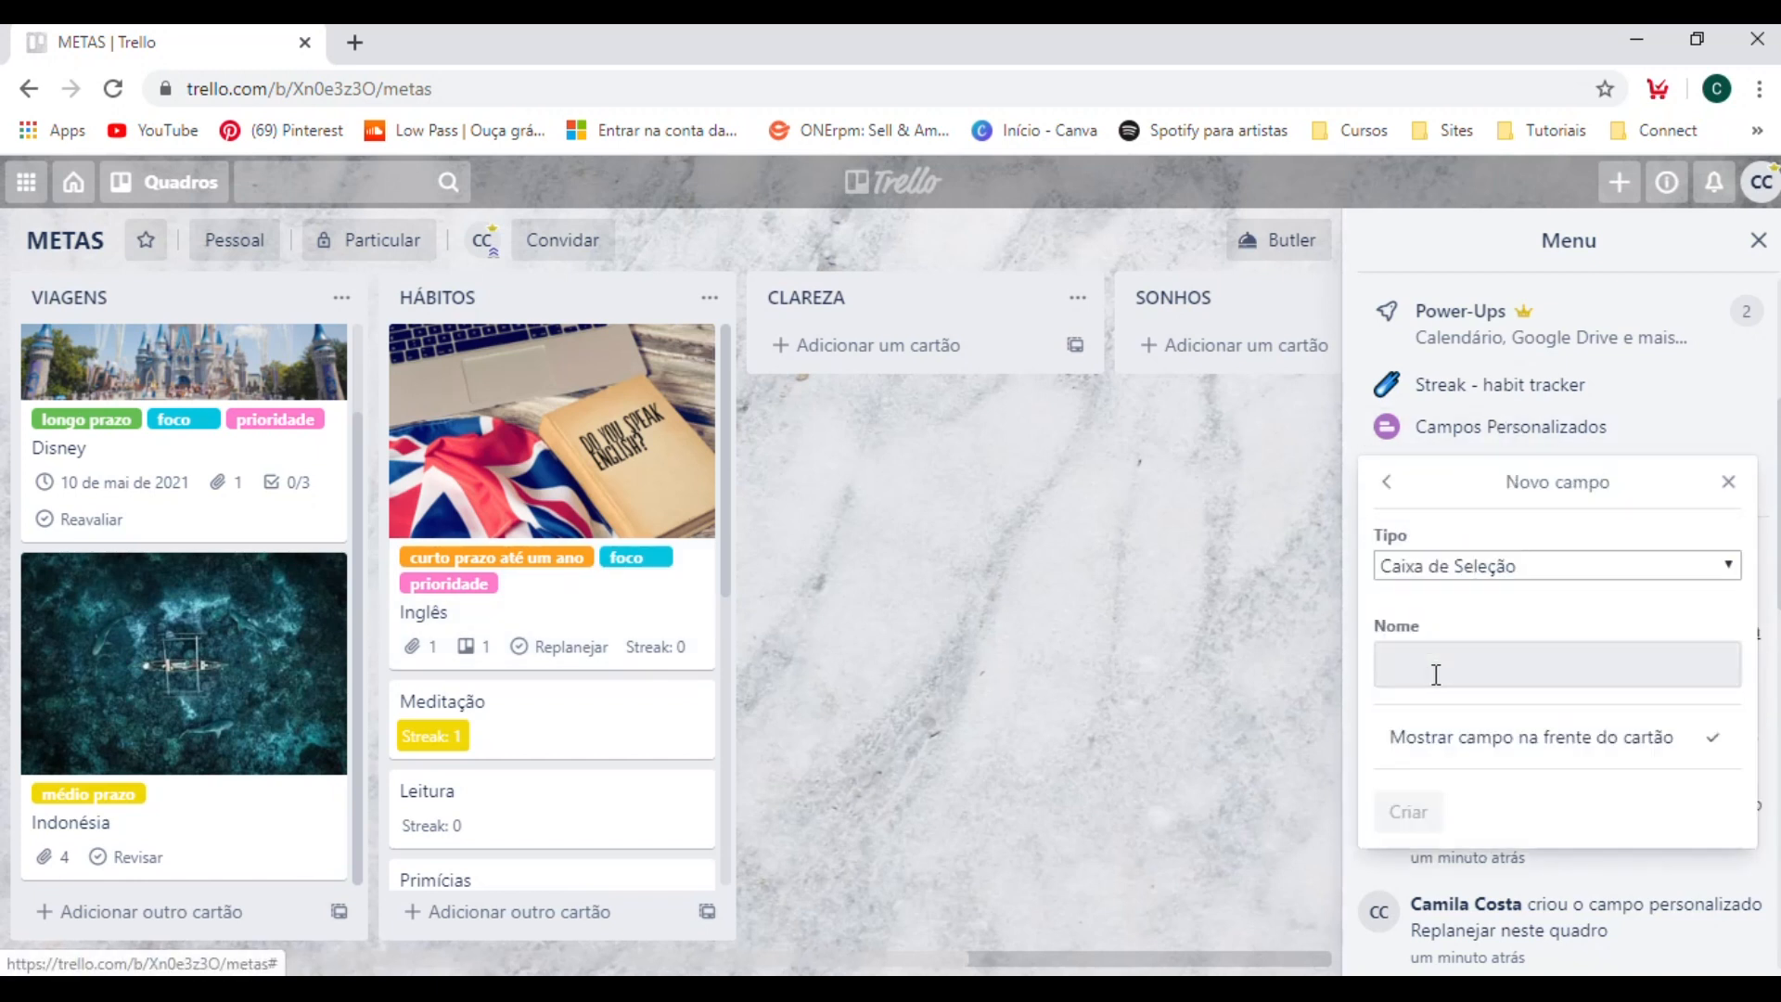
pyautogui.click(1474, 570)
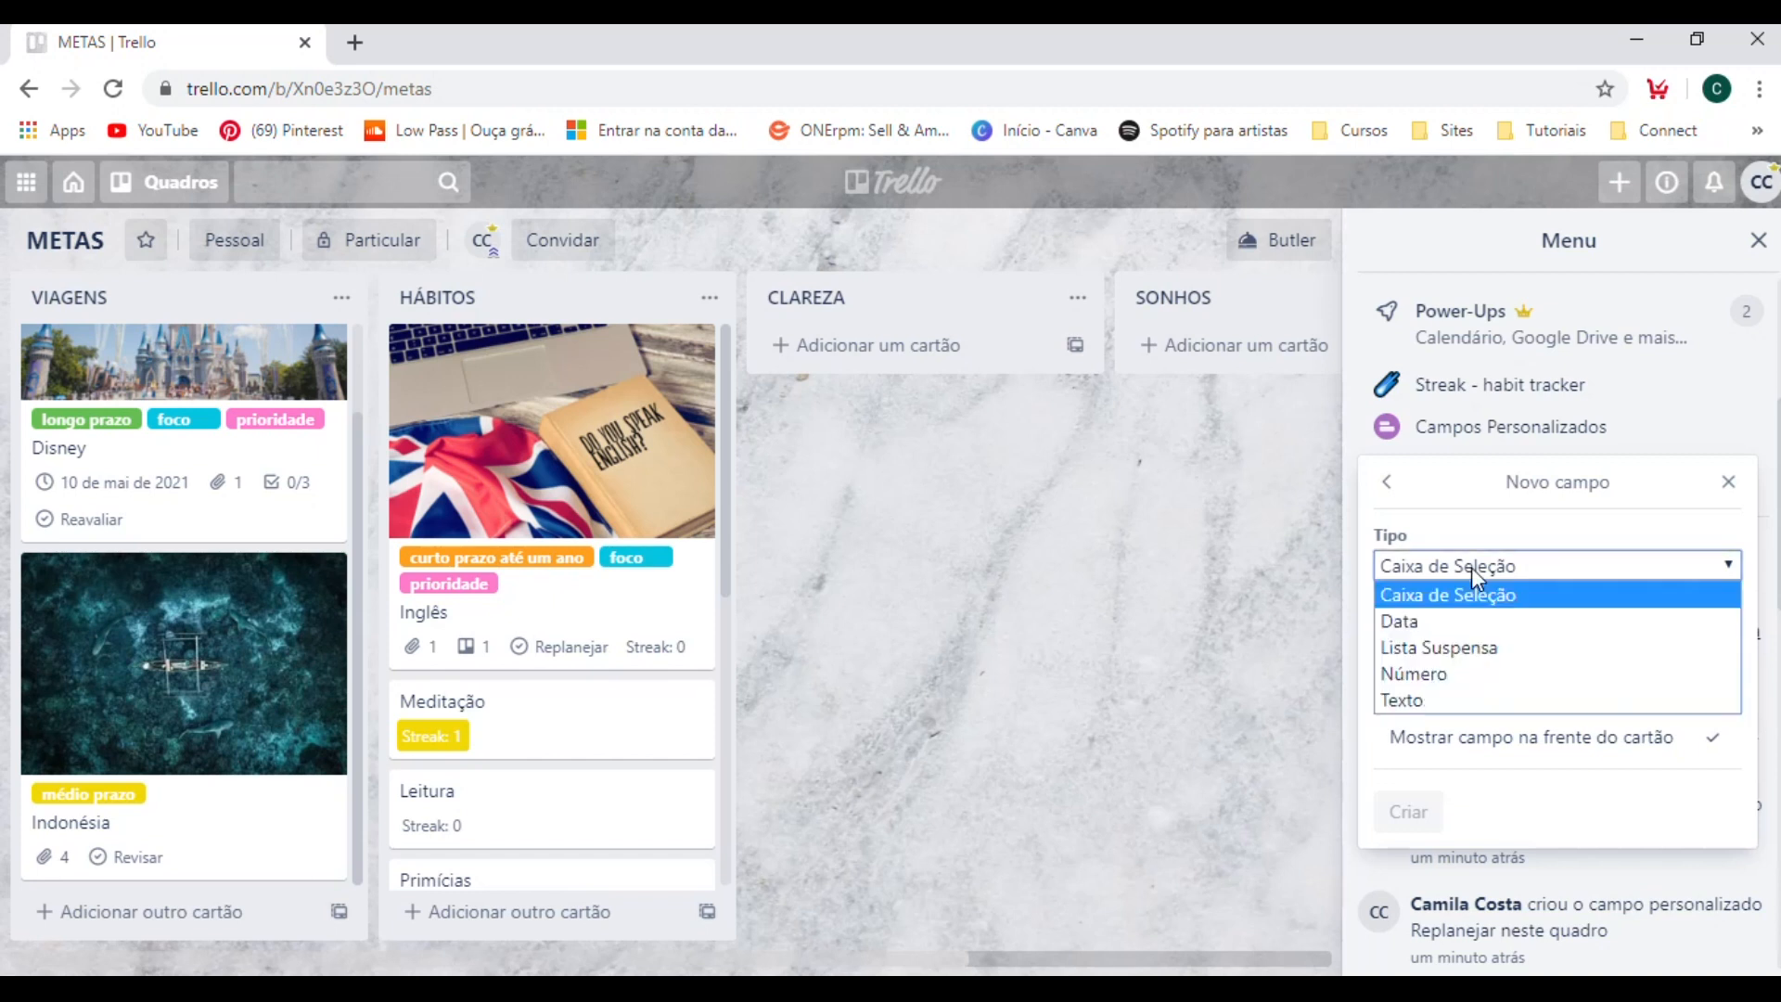
pyautogui.click(1399, 623)
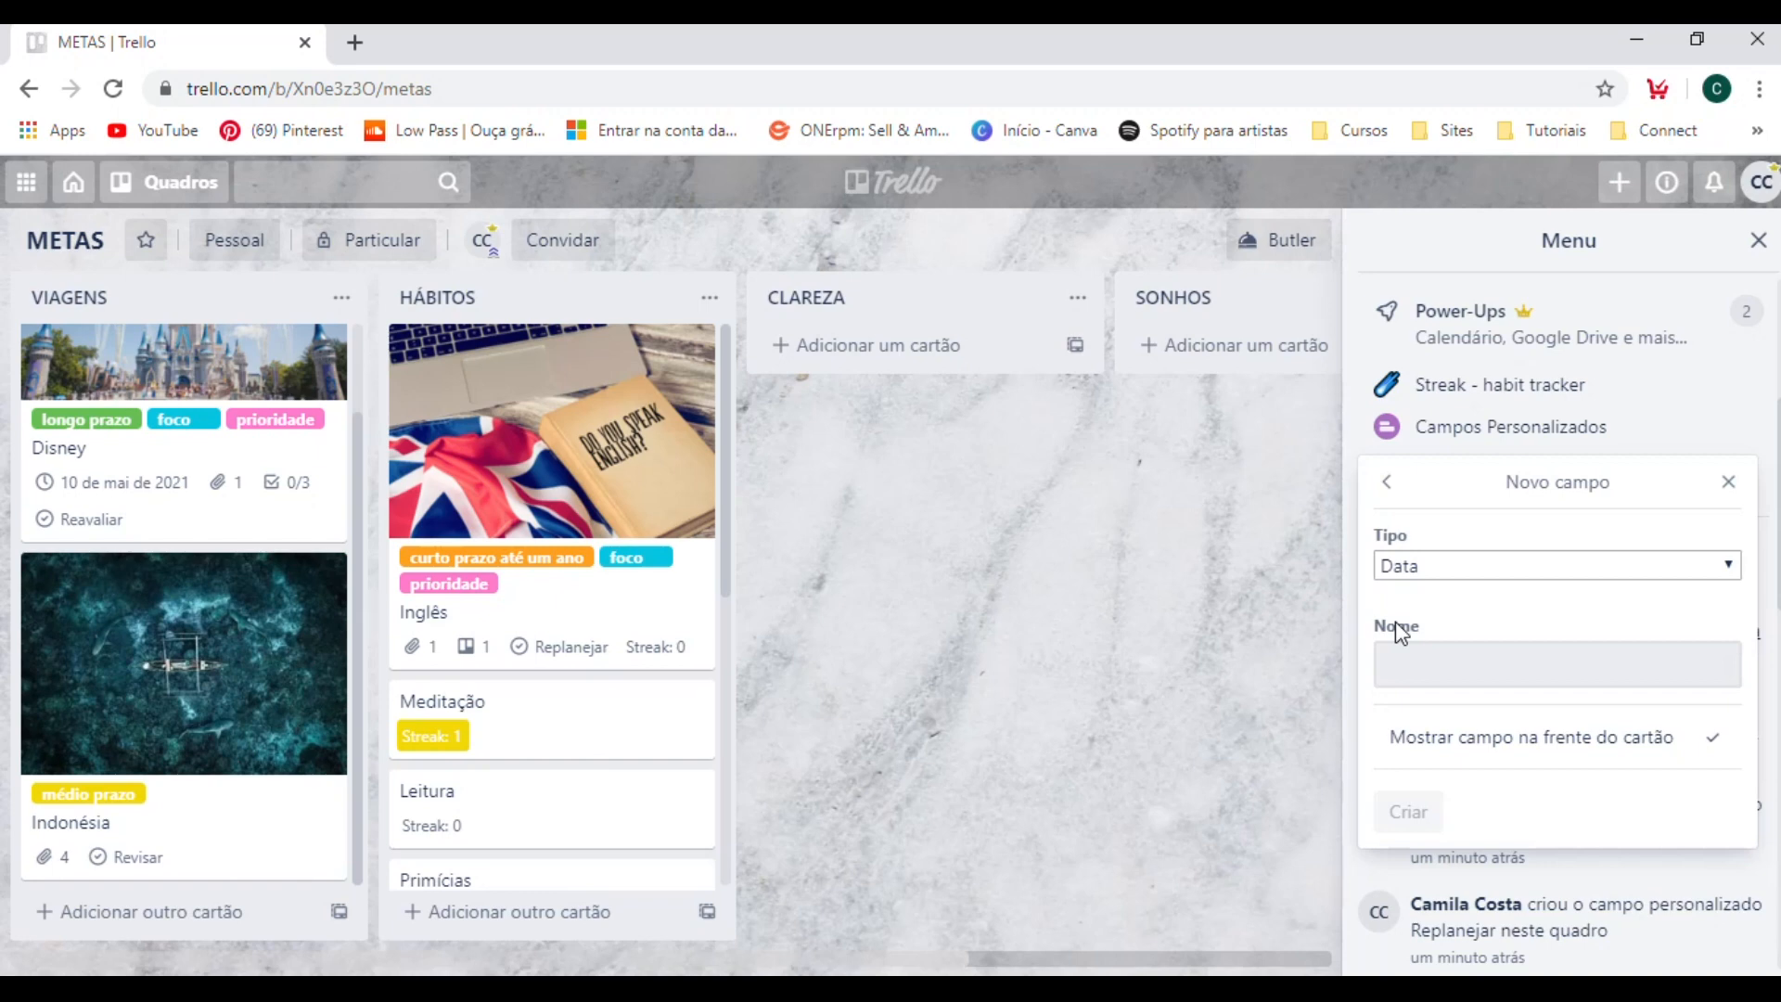
pyautogui.click(1273, 521)
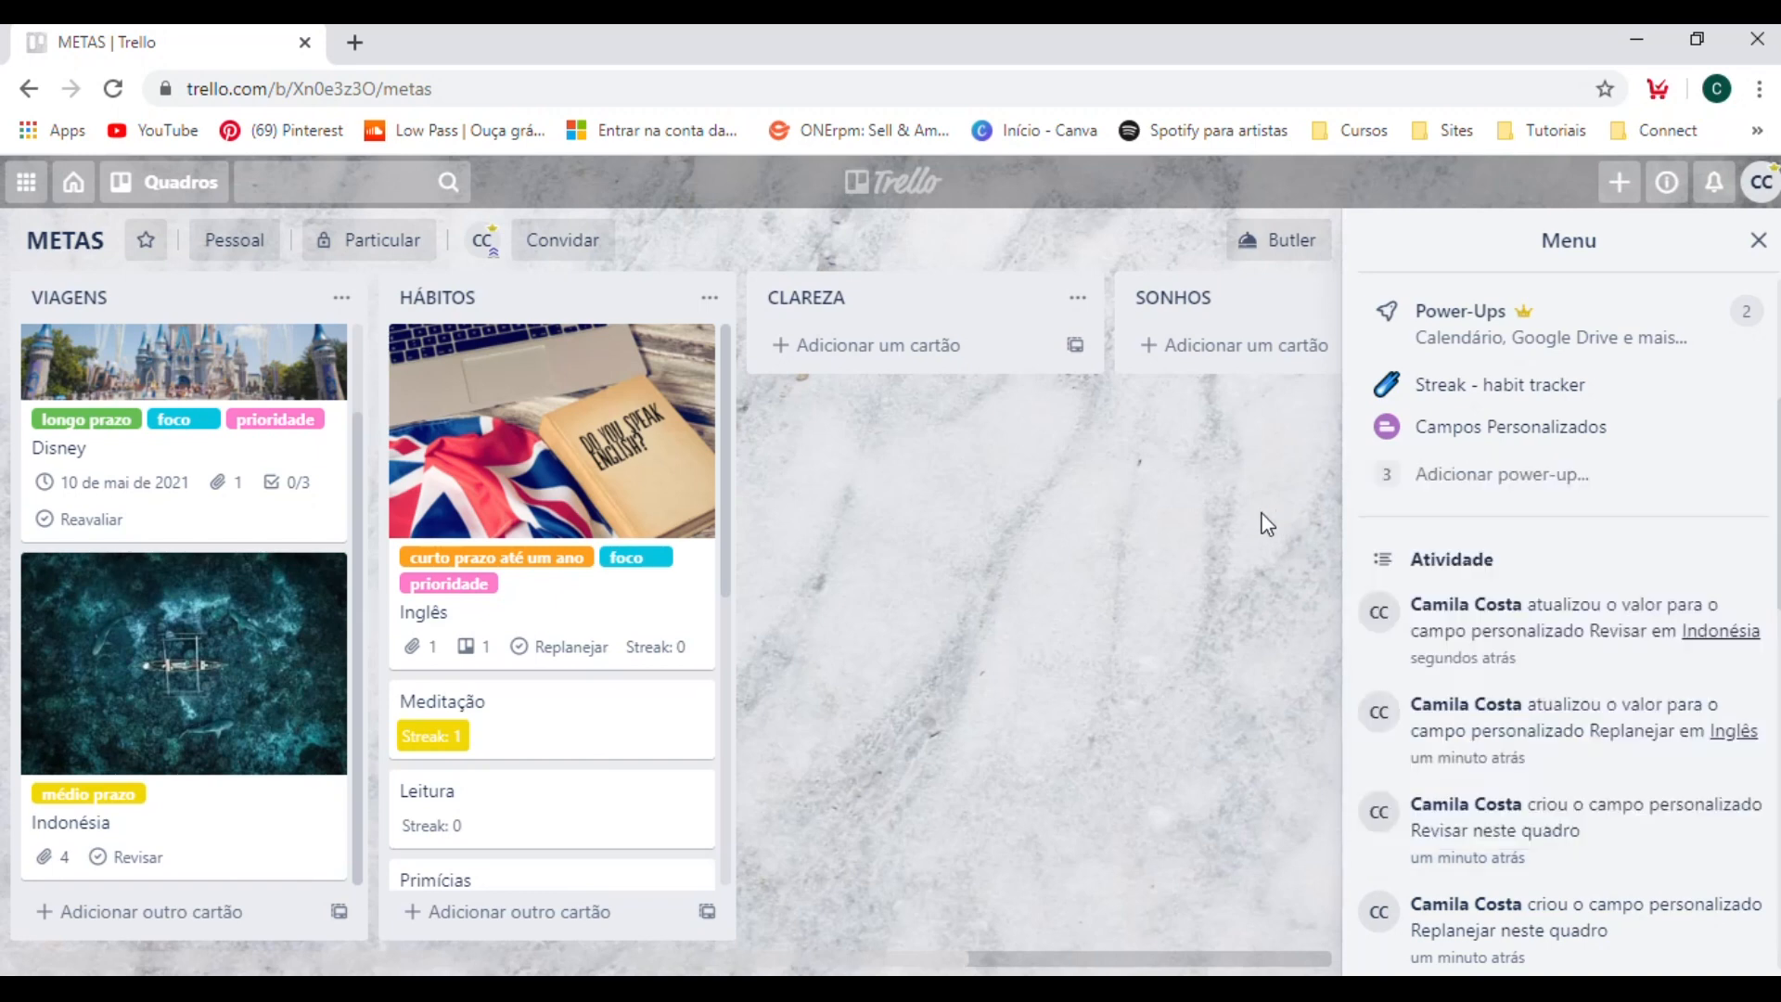
# Mark the Disney card's due date as complete and close the card.
pyautogui.click(172, 478)
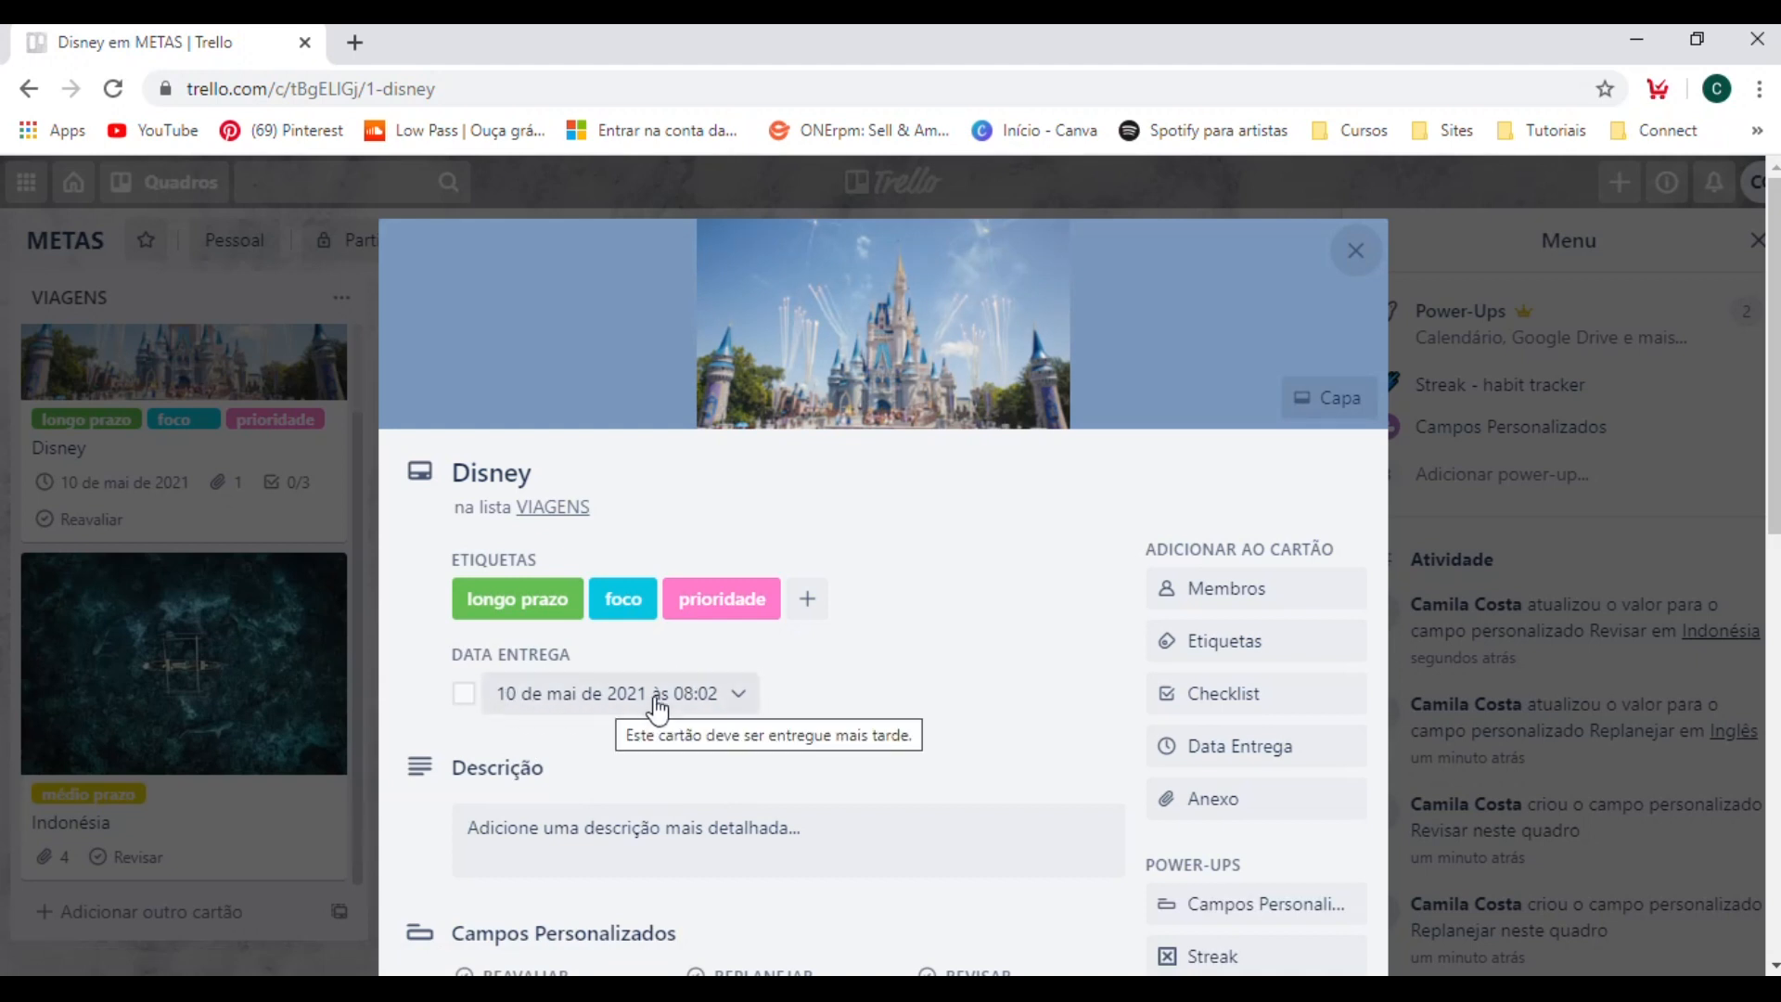
pyautogui.moveTo(581, 654); pyautogui.dragTo(455, 650)
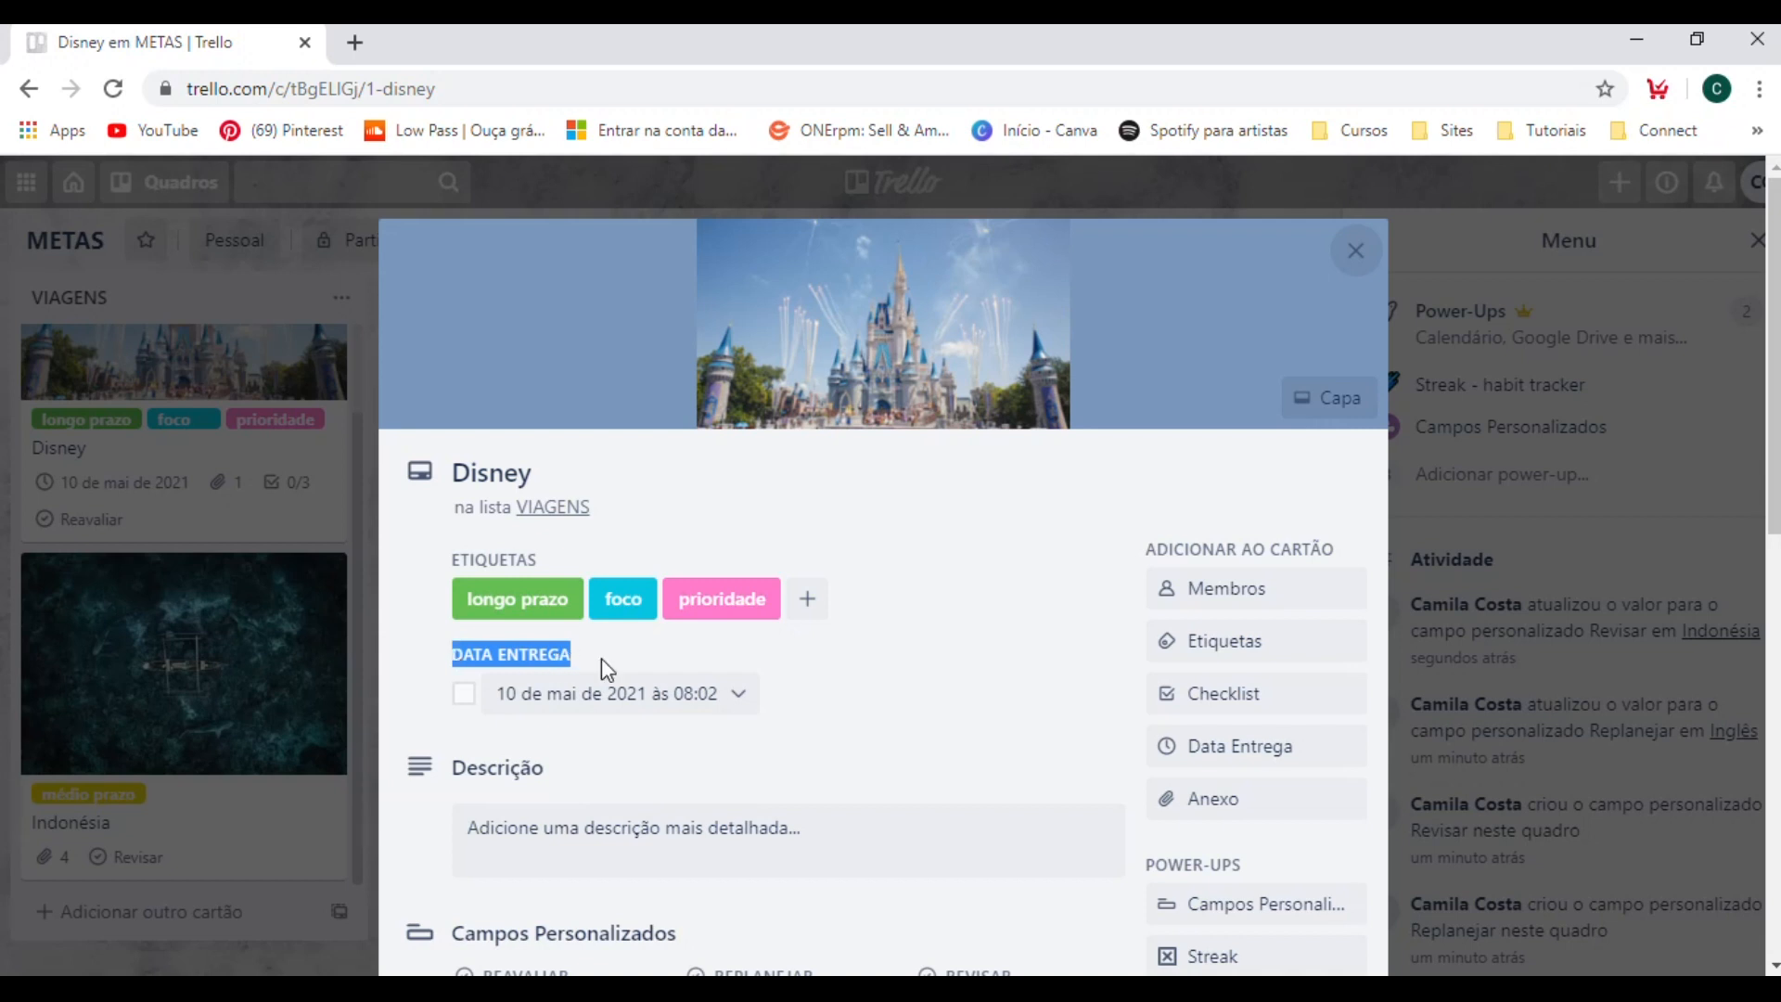
pyautogui.click(574, 659)
pyautogui.click(464, 694)
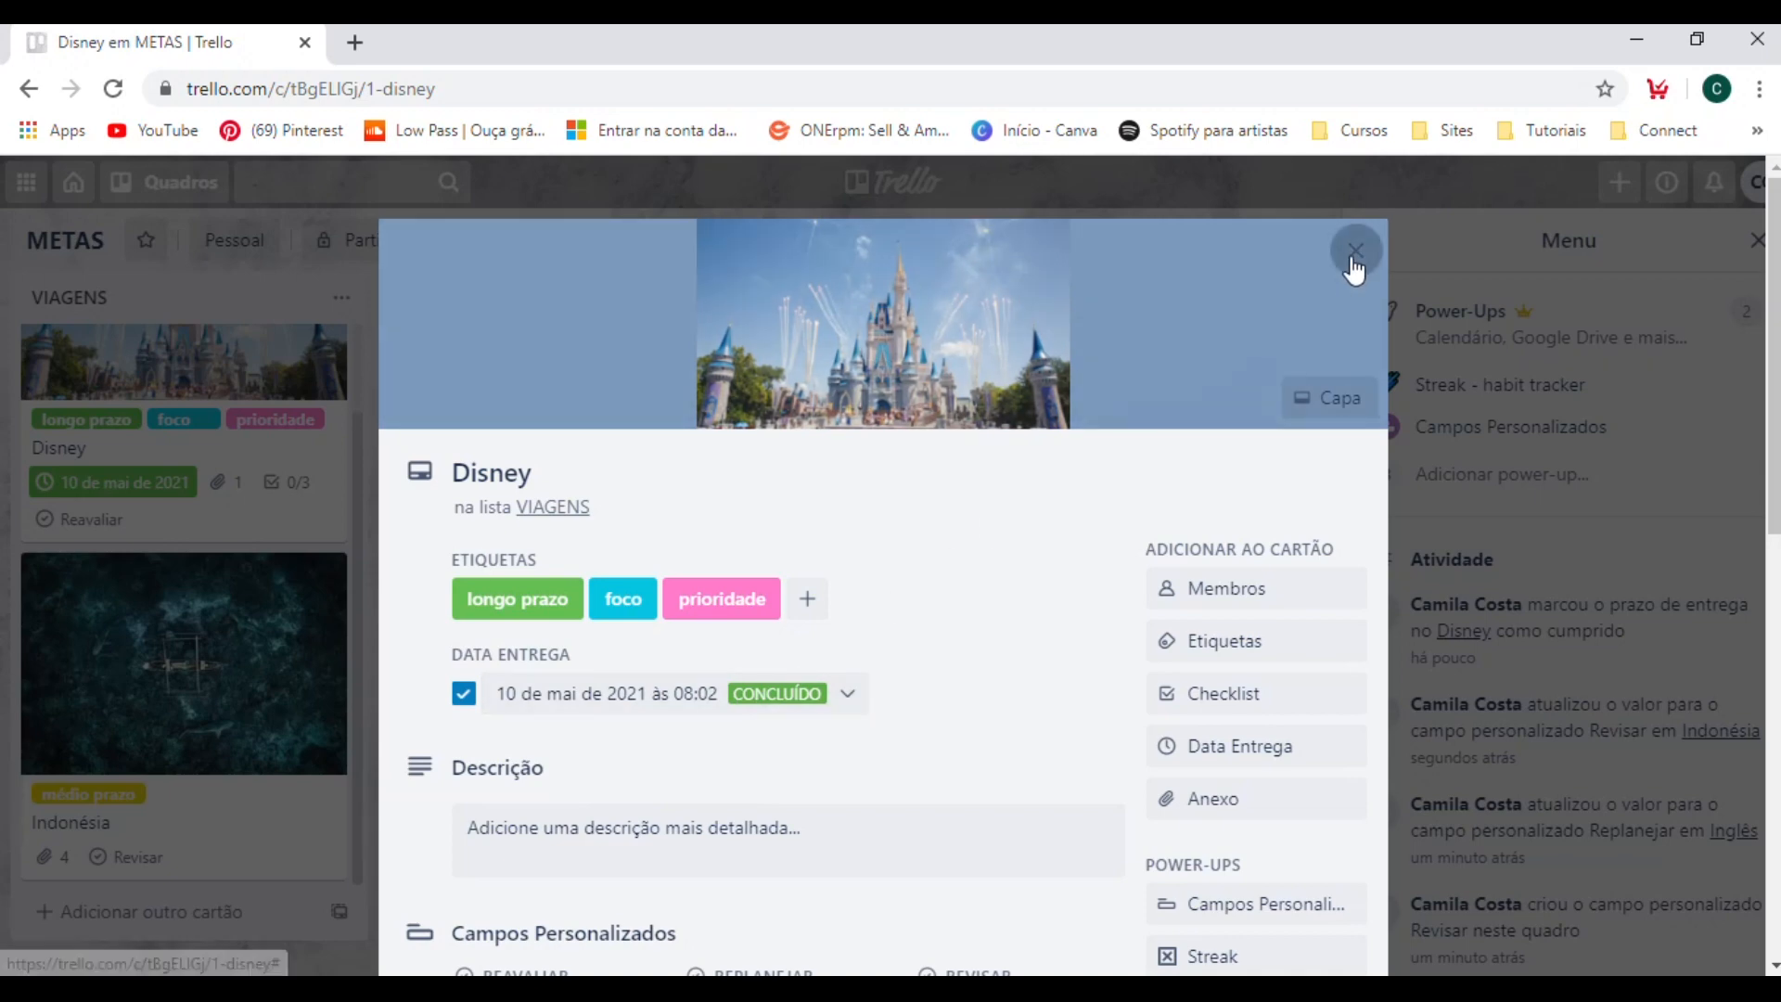
pyautogui.click(1353, 256)
# Reopen the Disney card, unmark its due date as complete and return to the board.
pyautogui.click(146, 471)
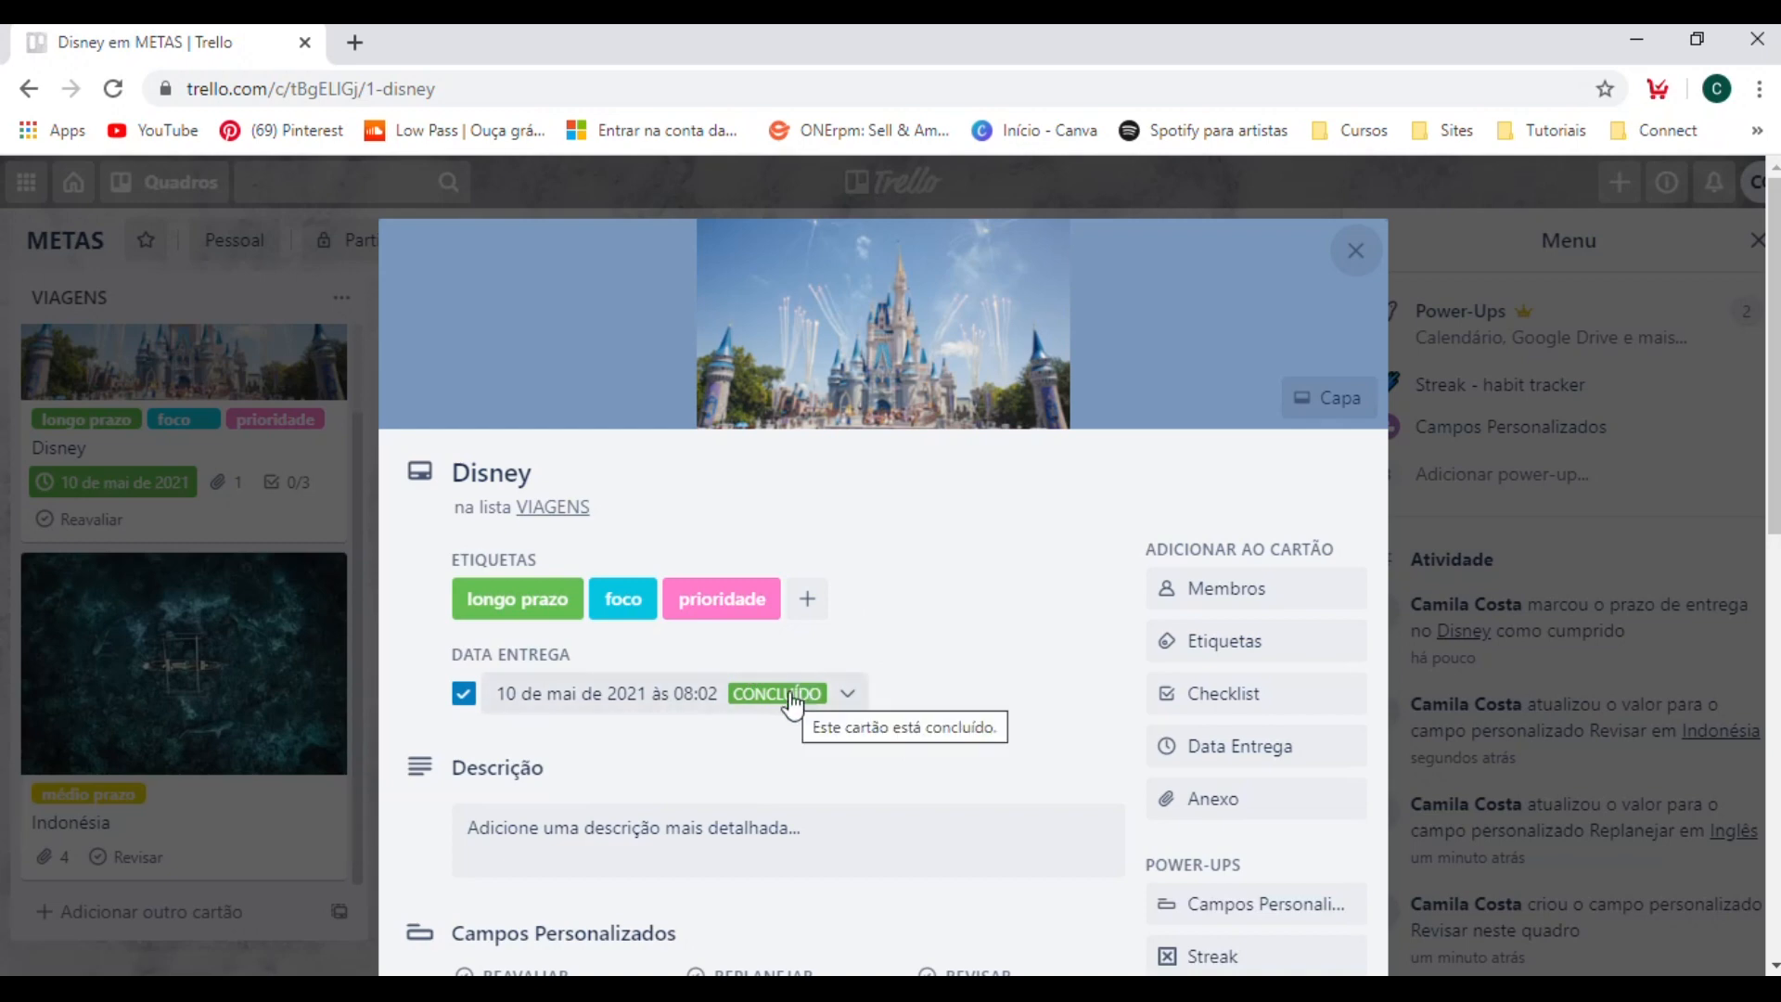
pyautogui.click(469, 702)
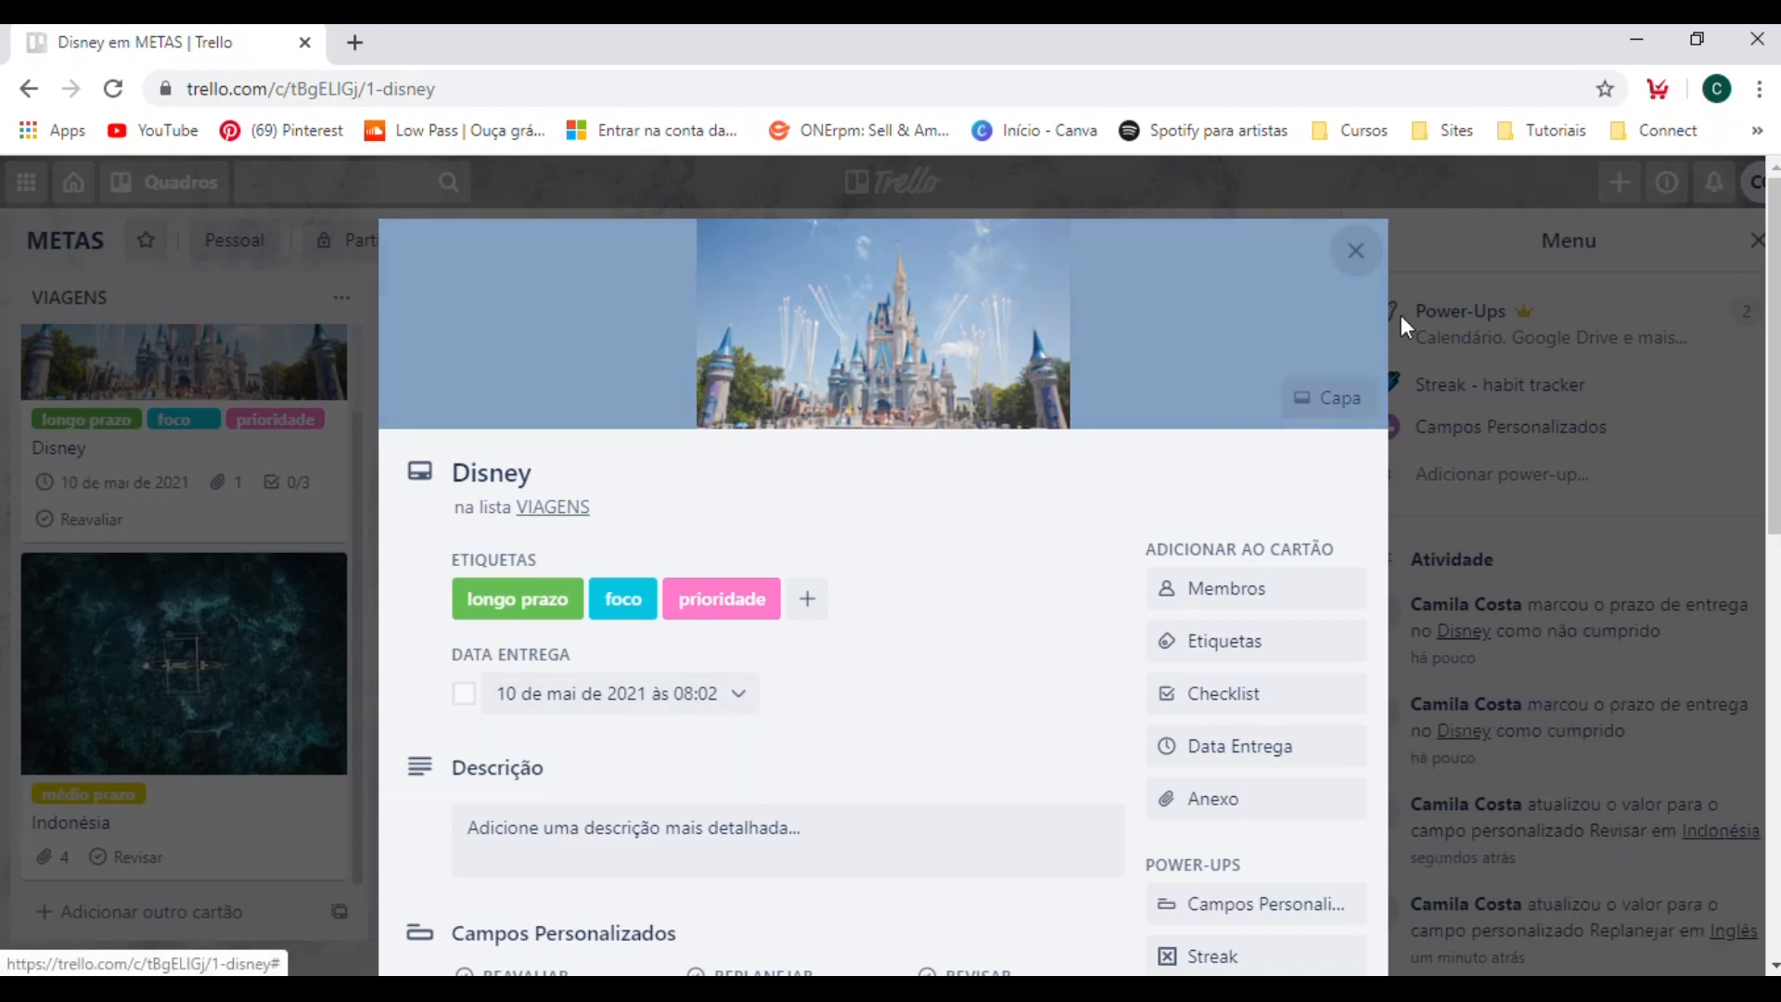
pyautogui.click(1360, 243)
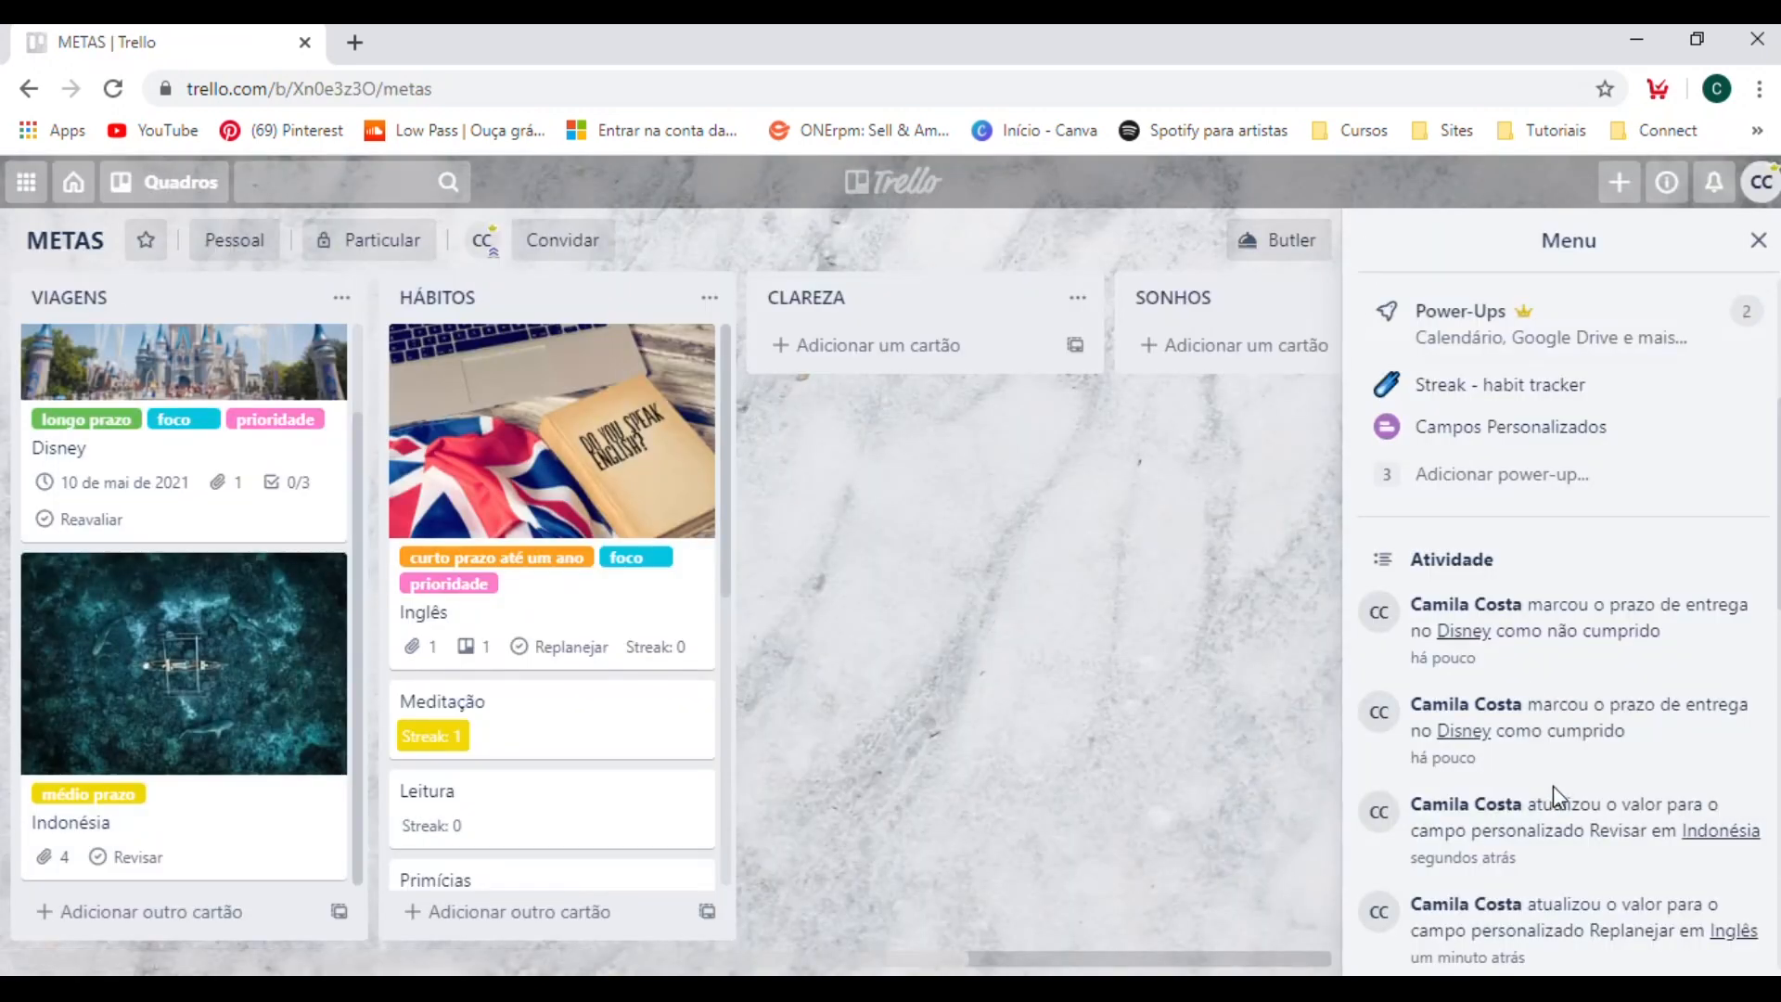
# Create a new custom field of type Data named "Inicio" in the Campos Personalizados power-up settings.
pyautogui.click(1514, 427)
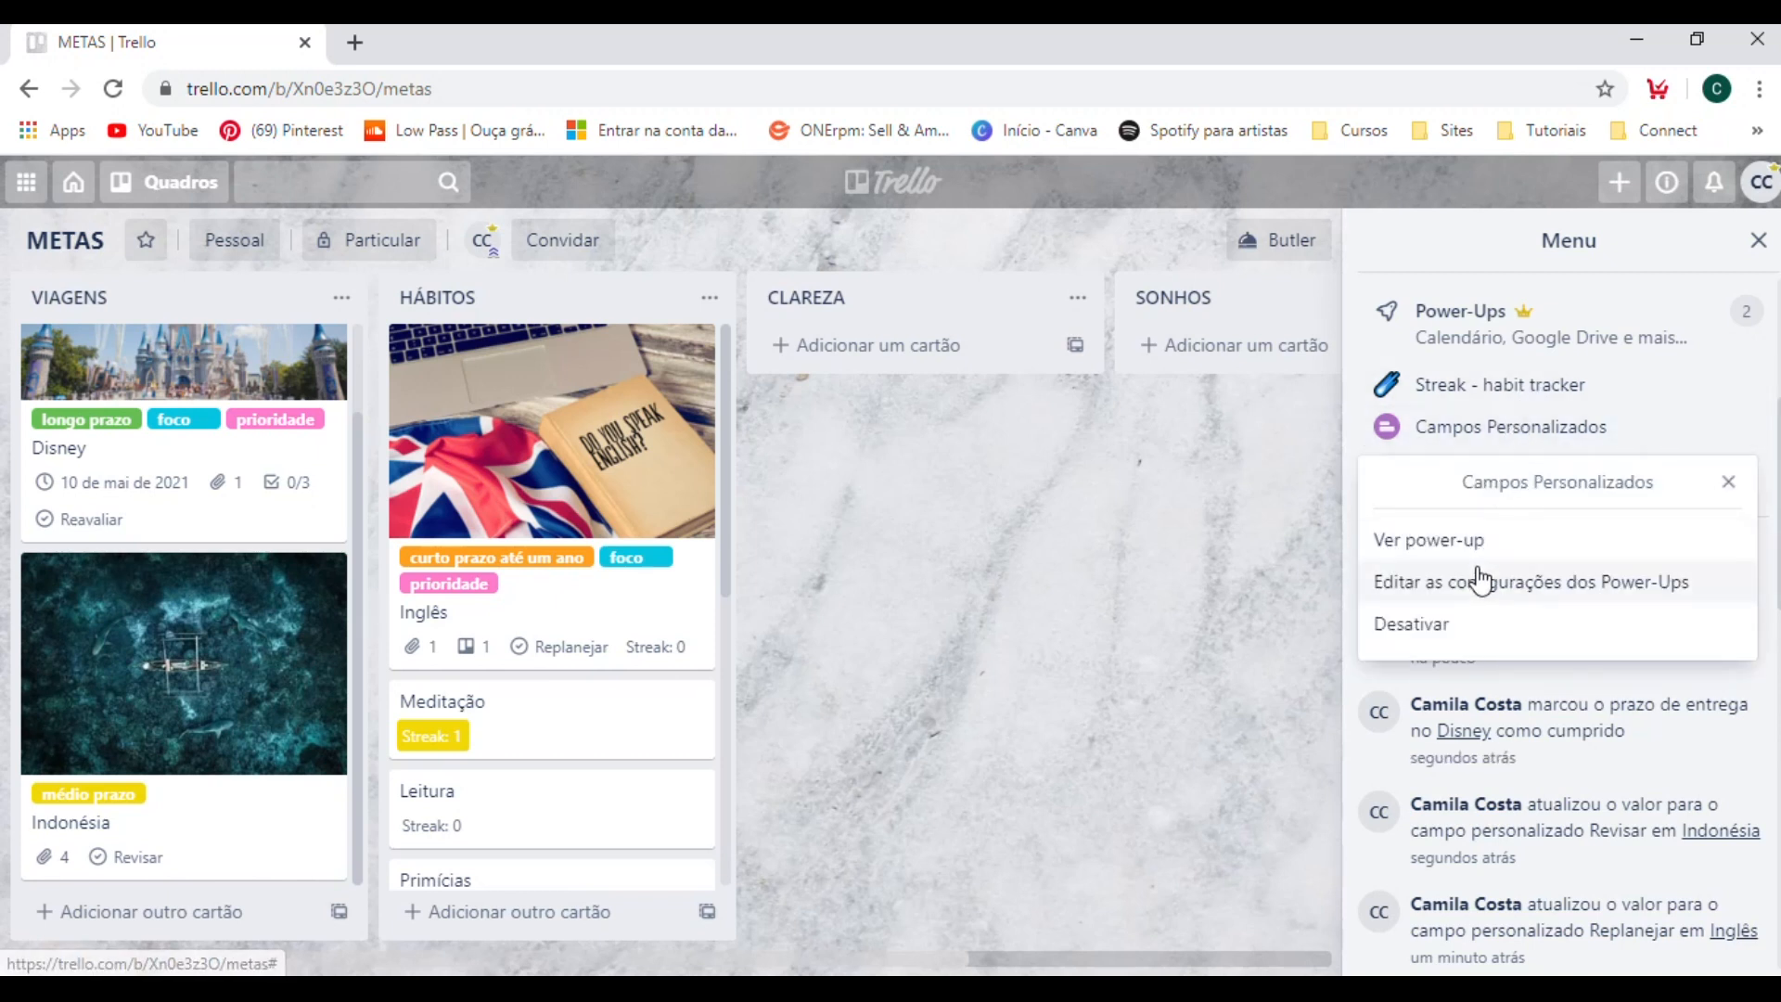
pyautogui.click(1455, 591)
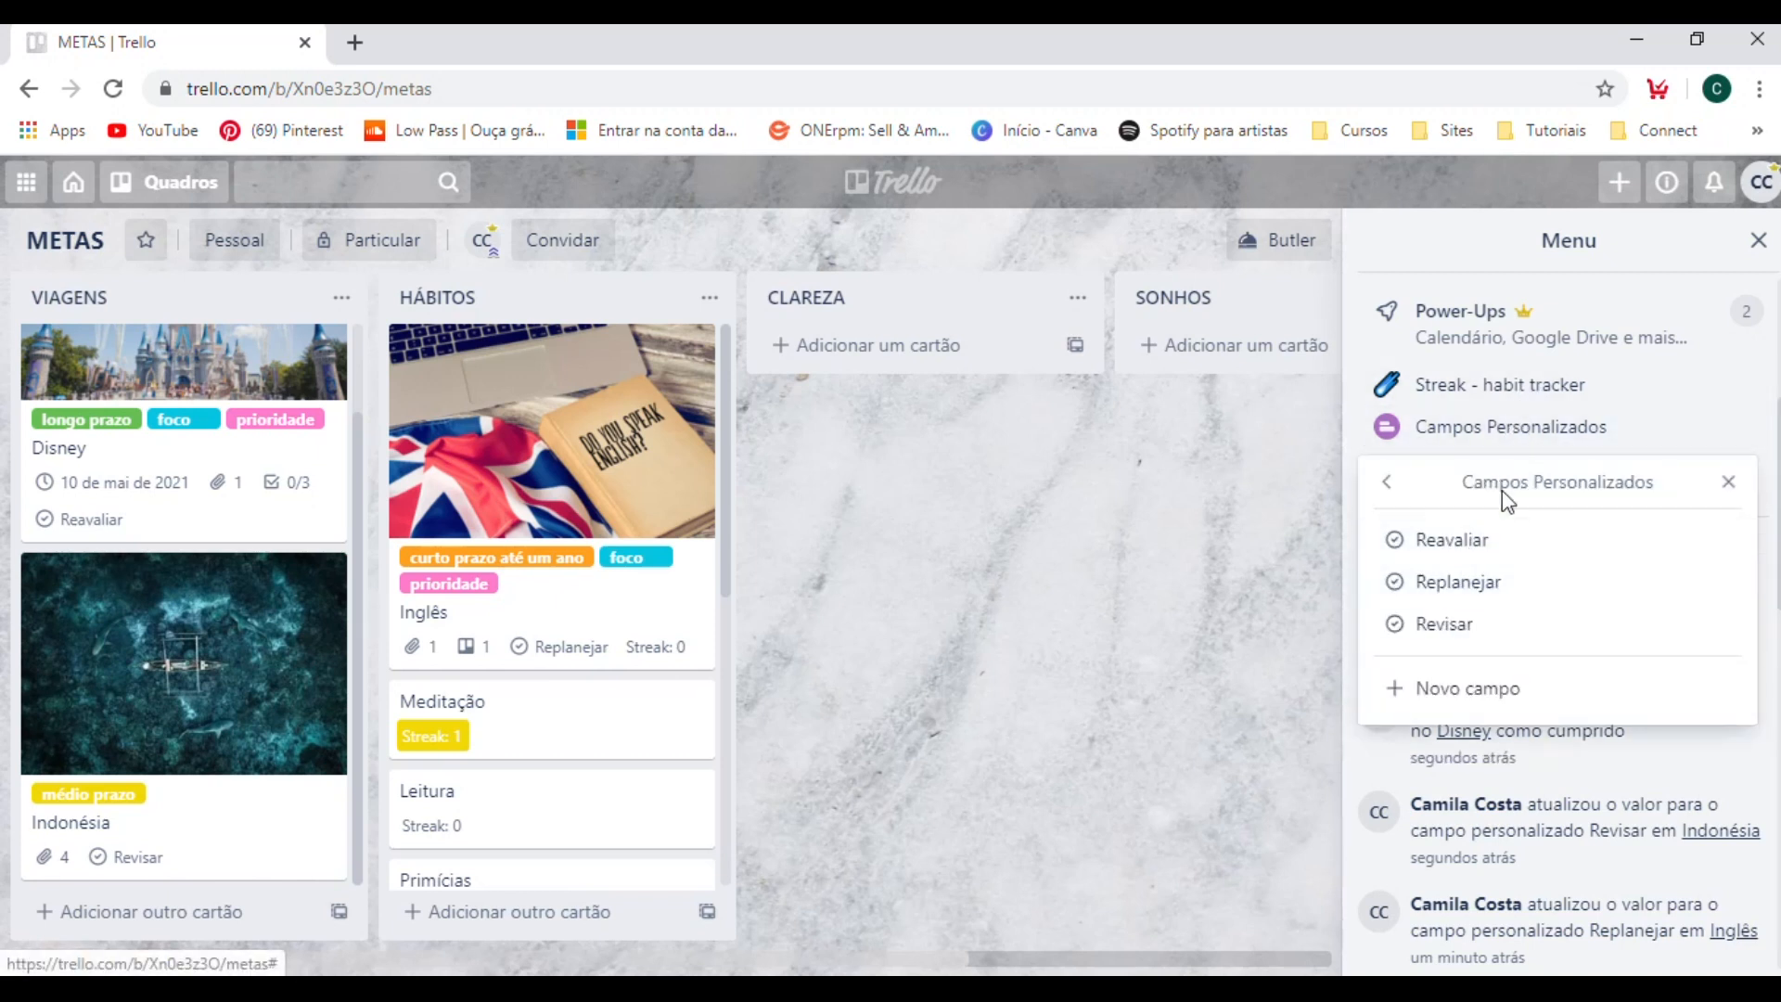
pyautogui.click(1458, 686)
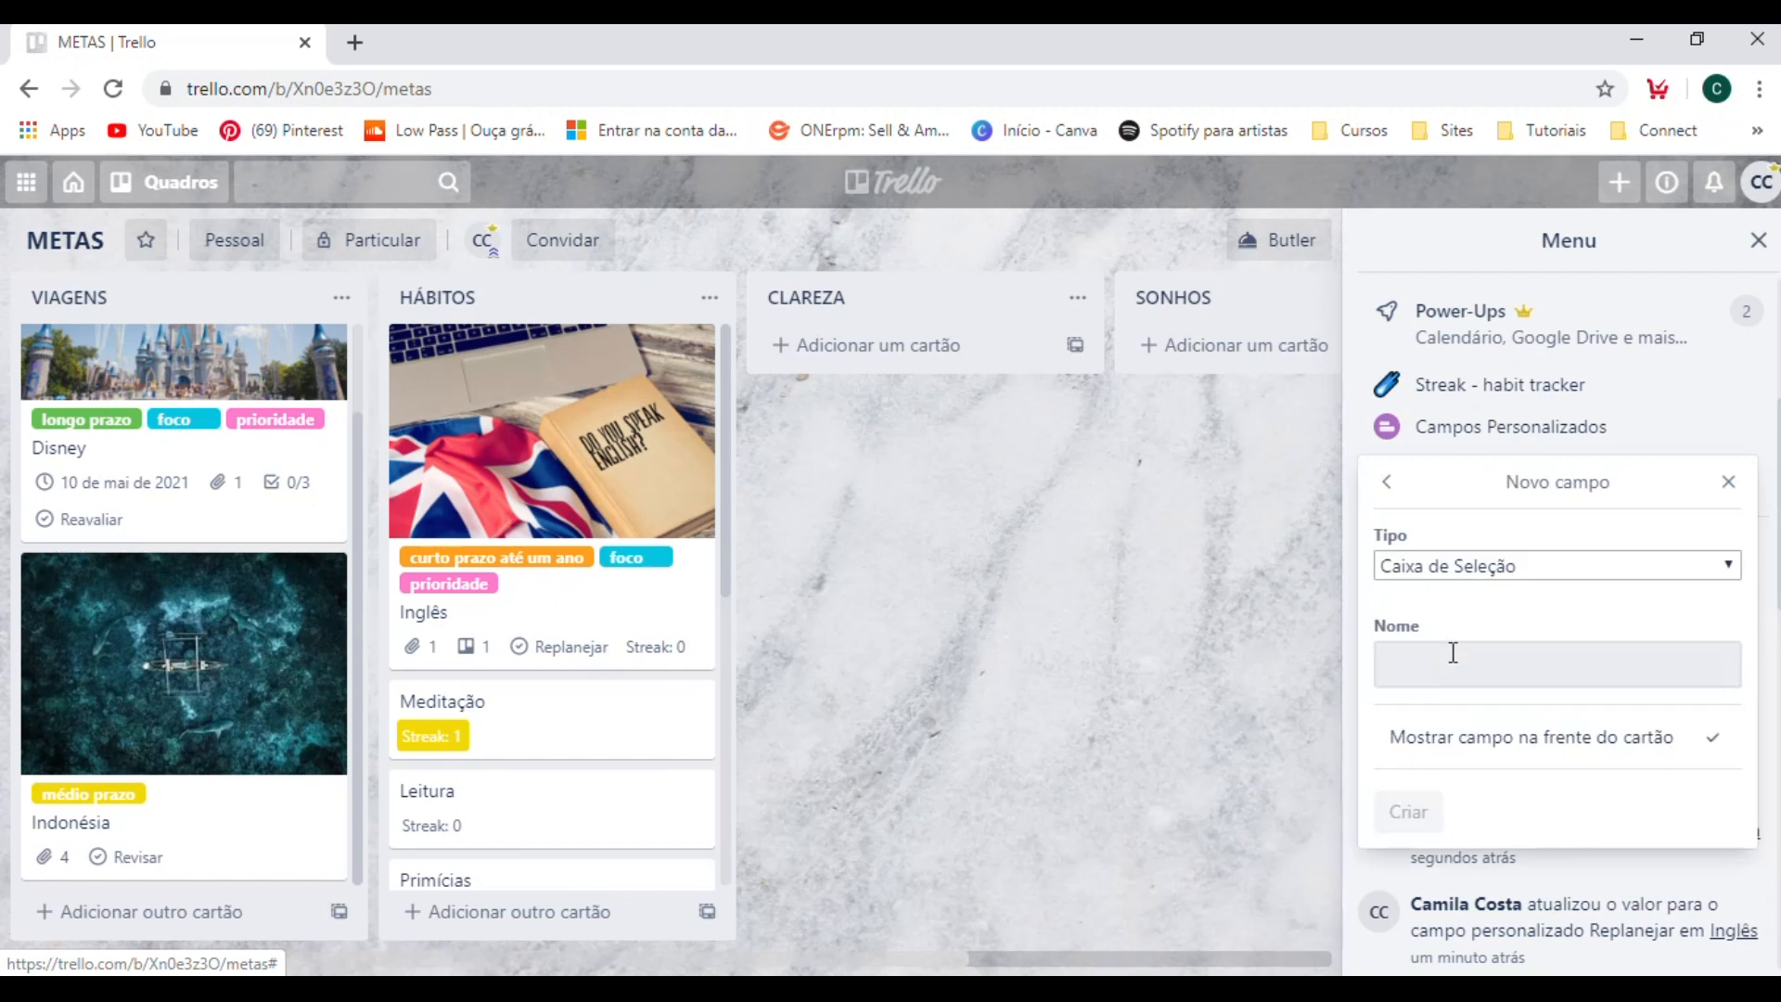
pyautogui.click(1473, 565)
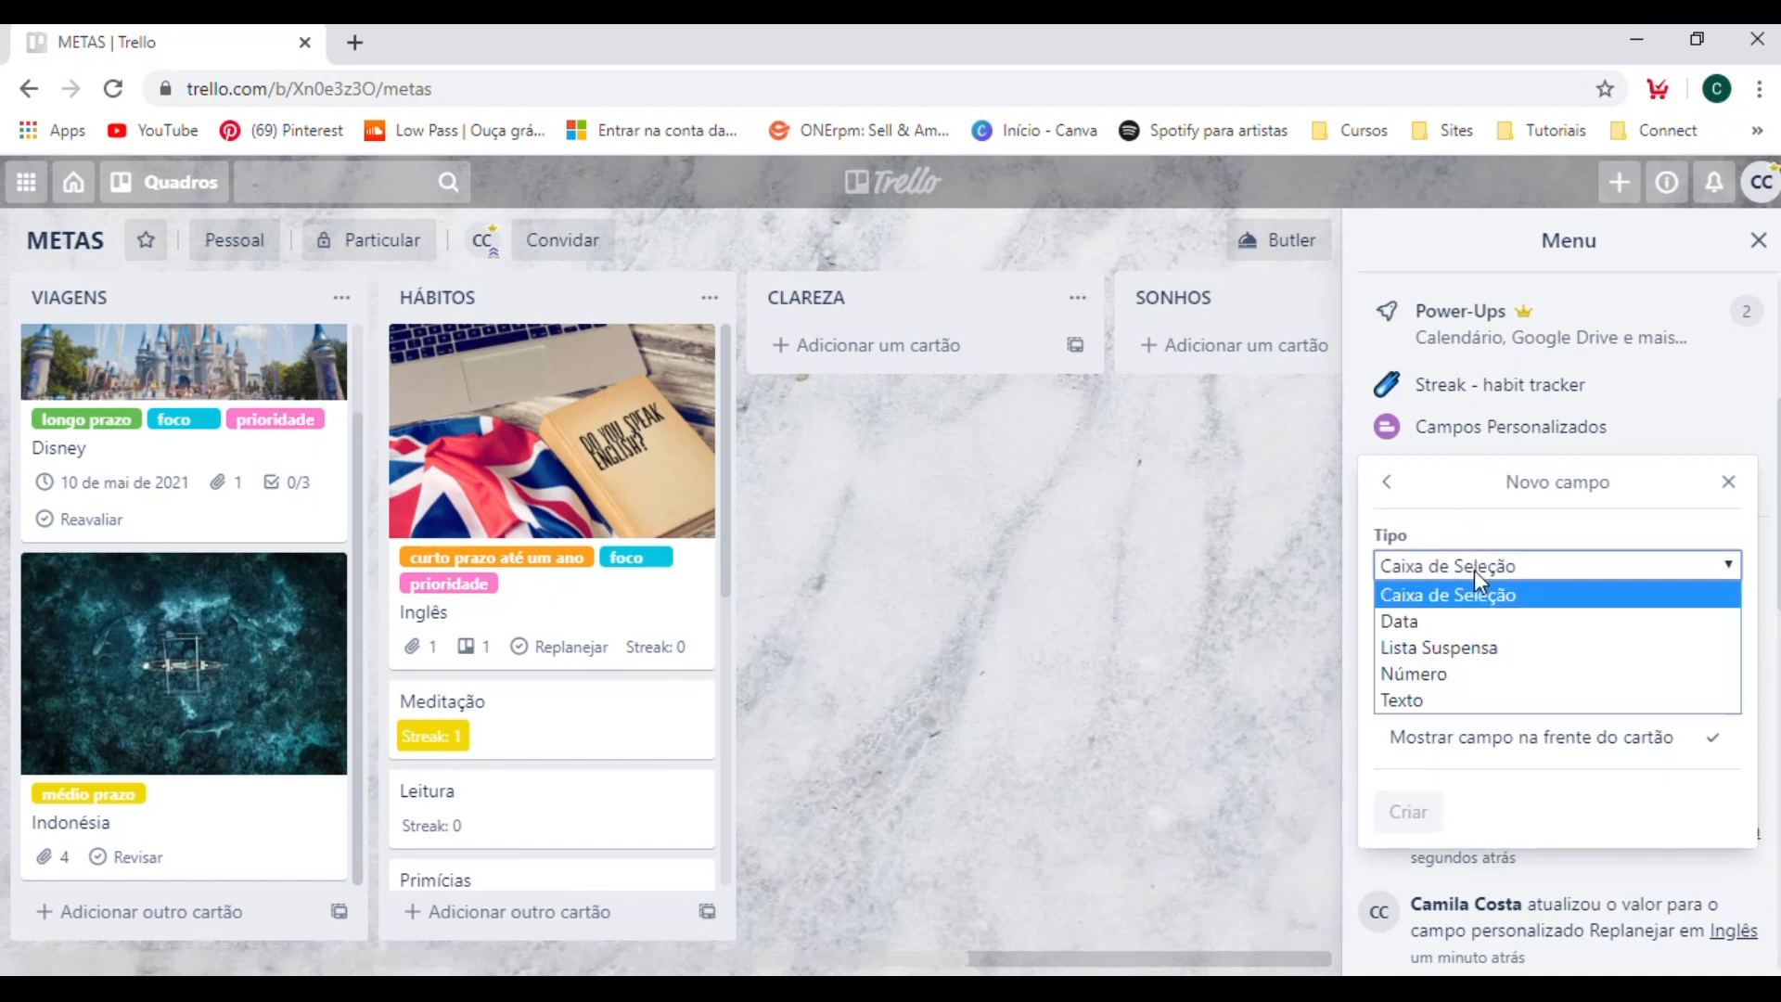
pyautogui.click(1407, 630)
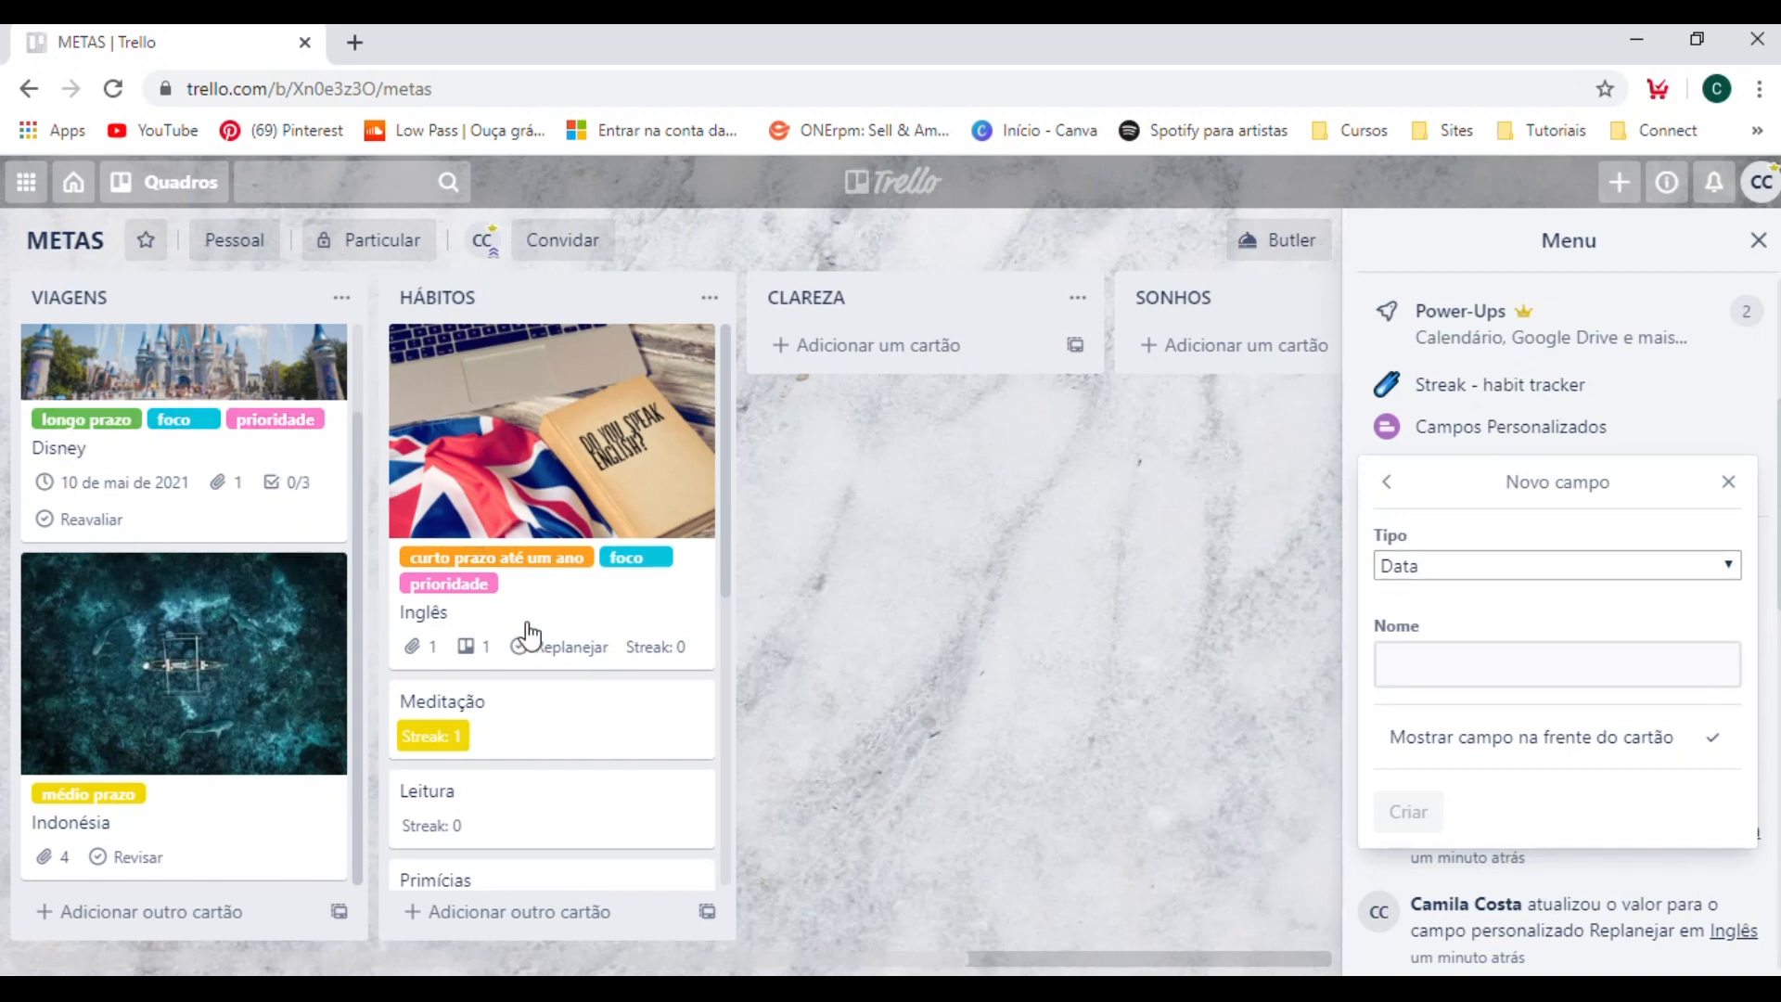
pyautogui.click(1431, 665)
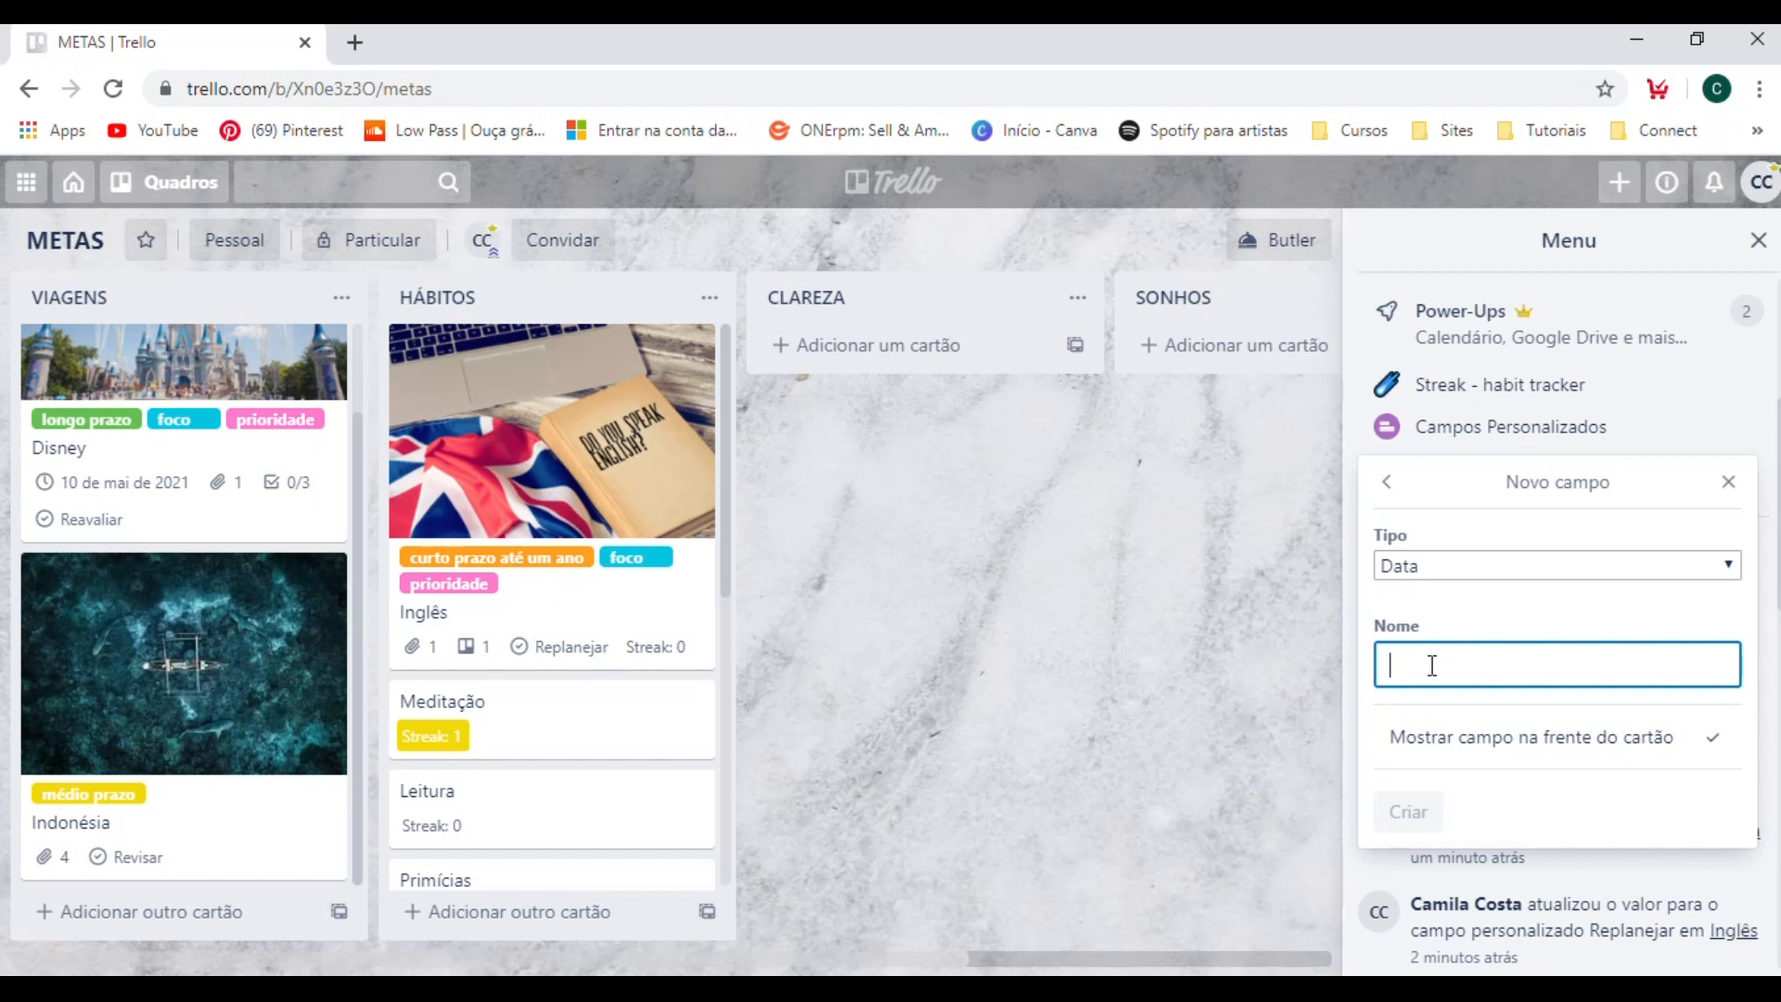
pyautogui.write('Inicio')
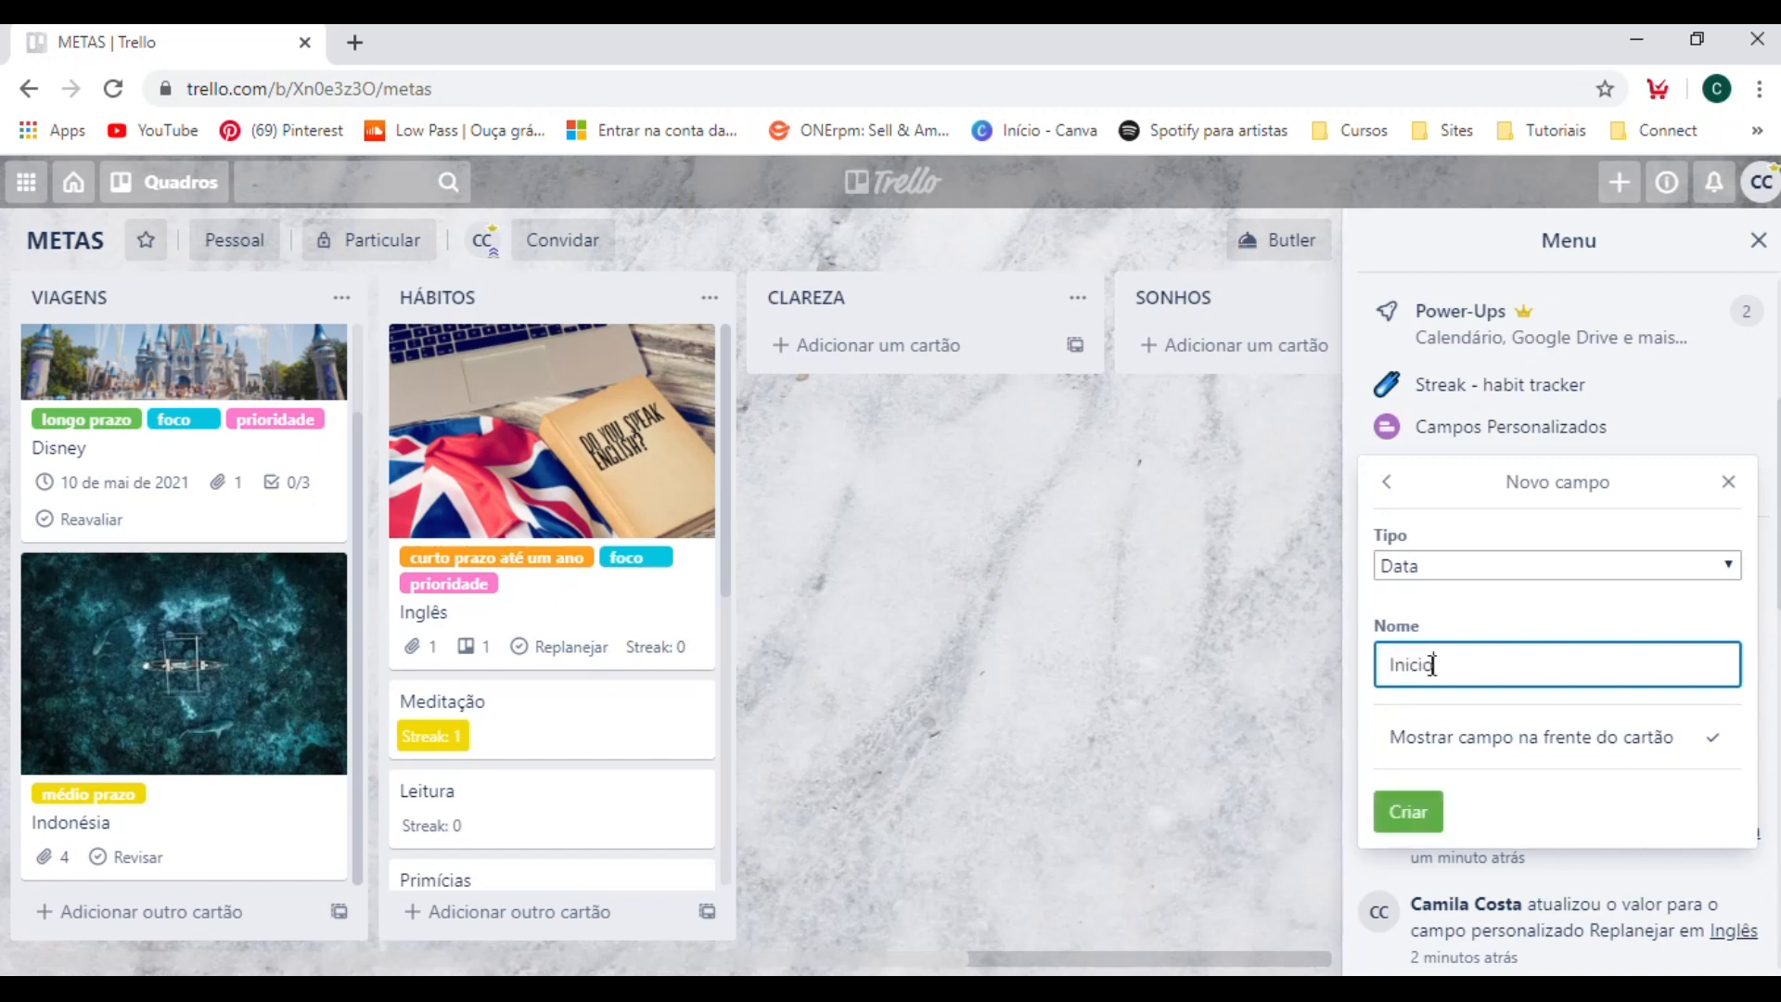
pyautogui.click(1406, 812)
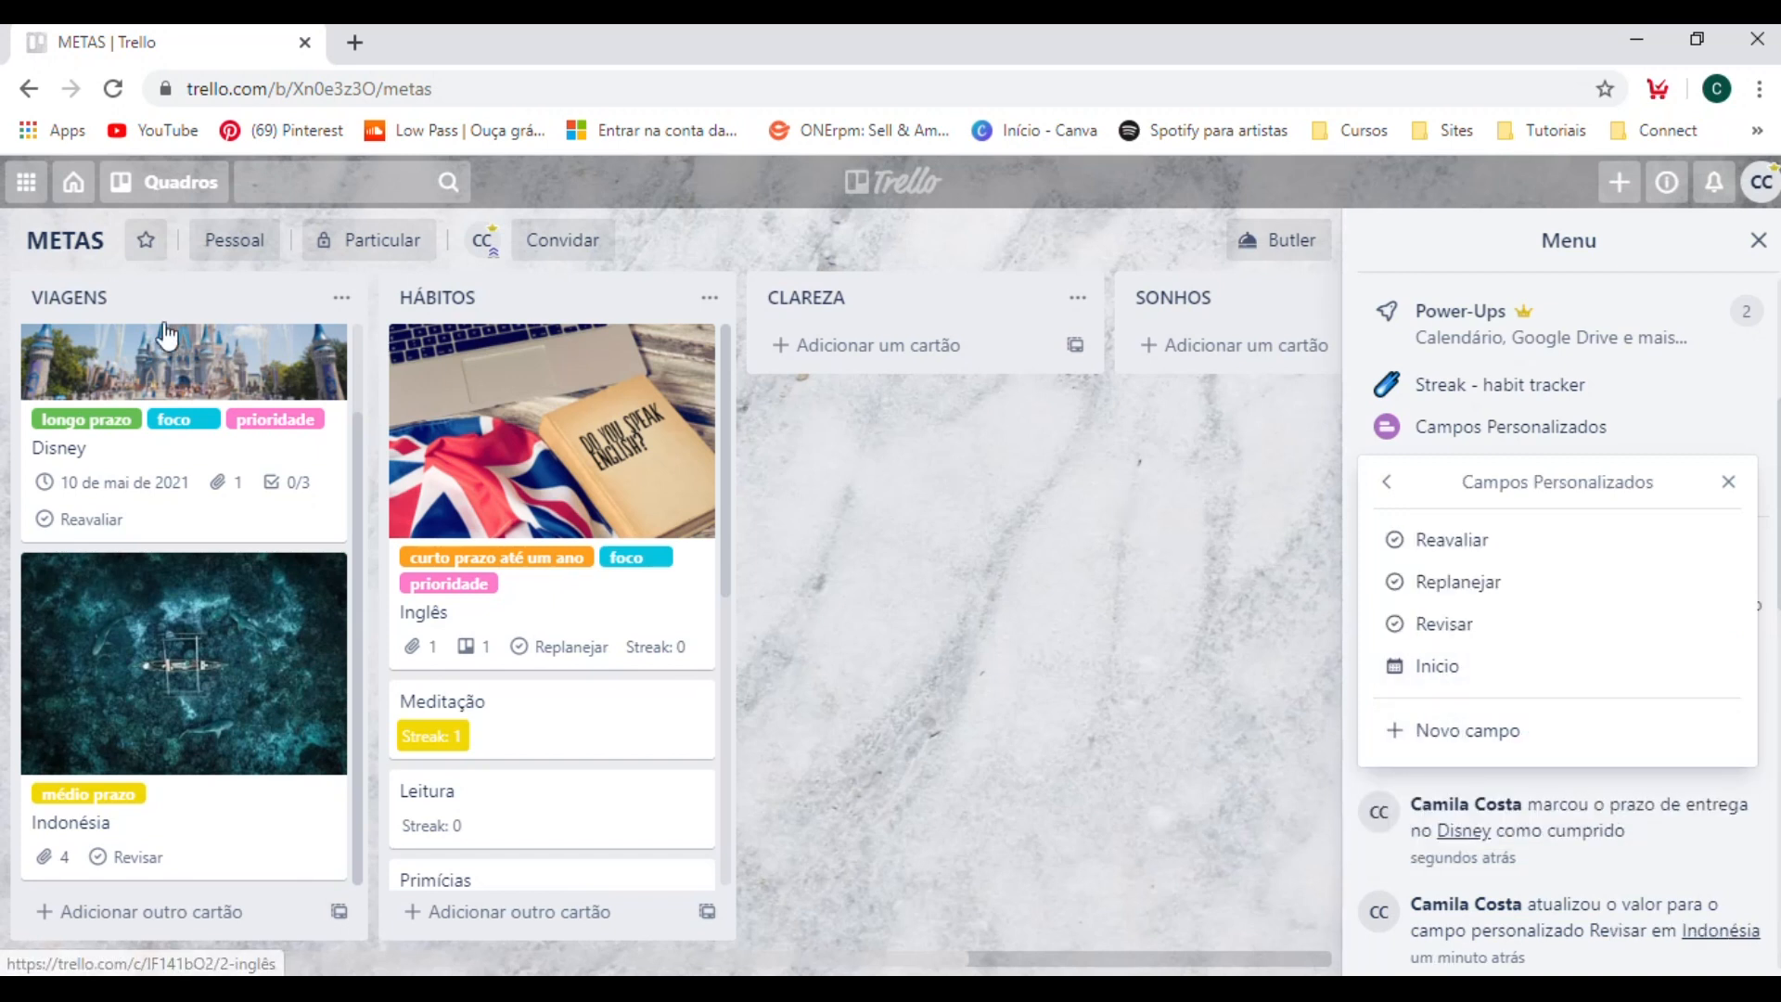
# Set the Disney card's Inicio field to 30/4/2020 at 09:00, save it and return to the board.
pyautogui.click(268, 475)
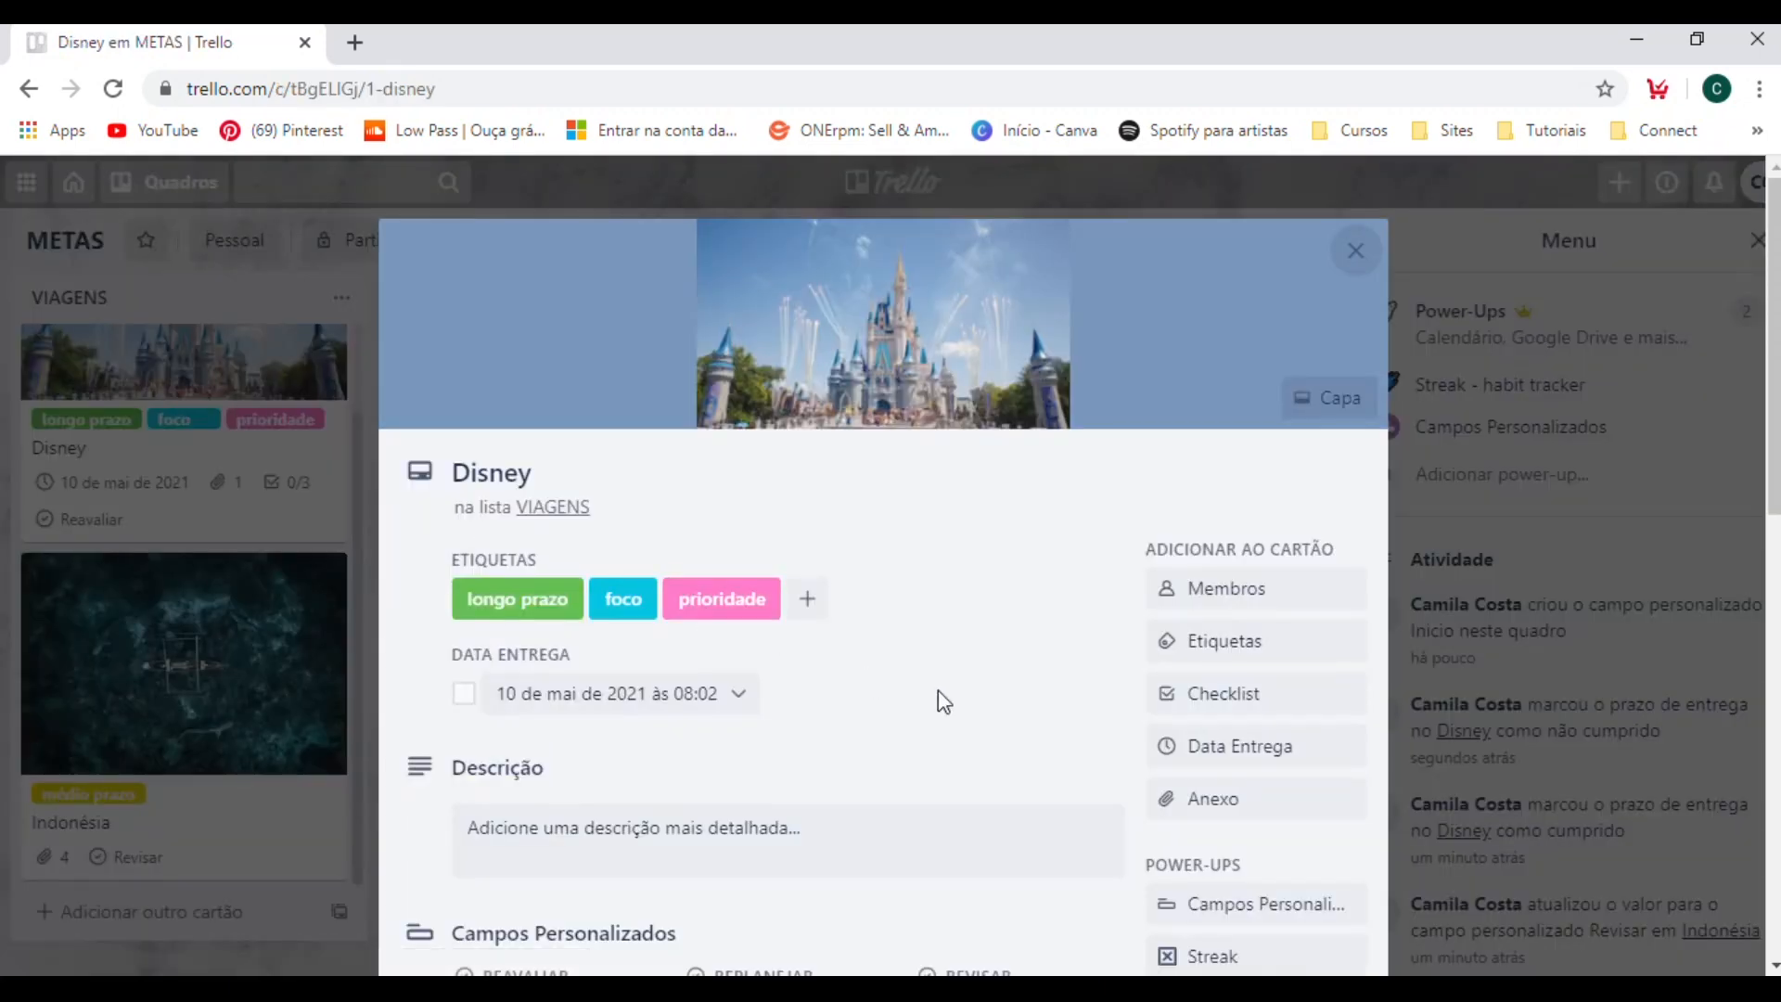
pyautogui.scroll(-2, 1074, 758)
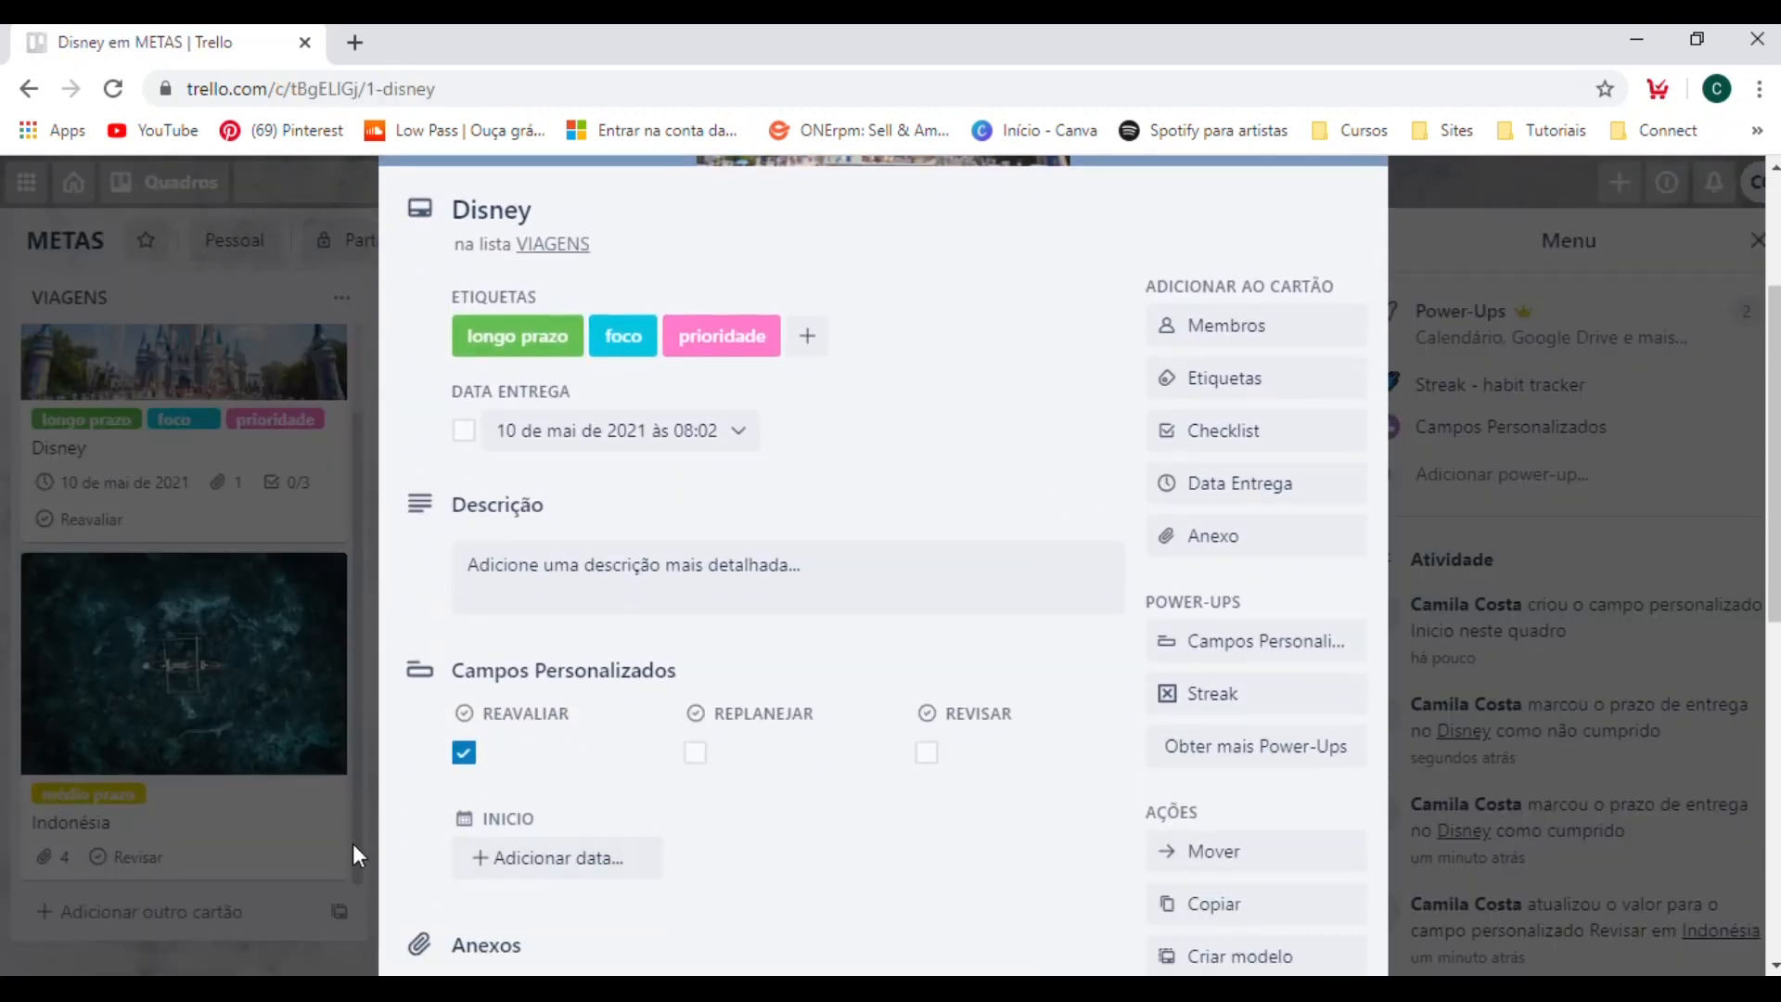
pyautogui.scroll(-2, 501, 789)
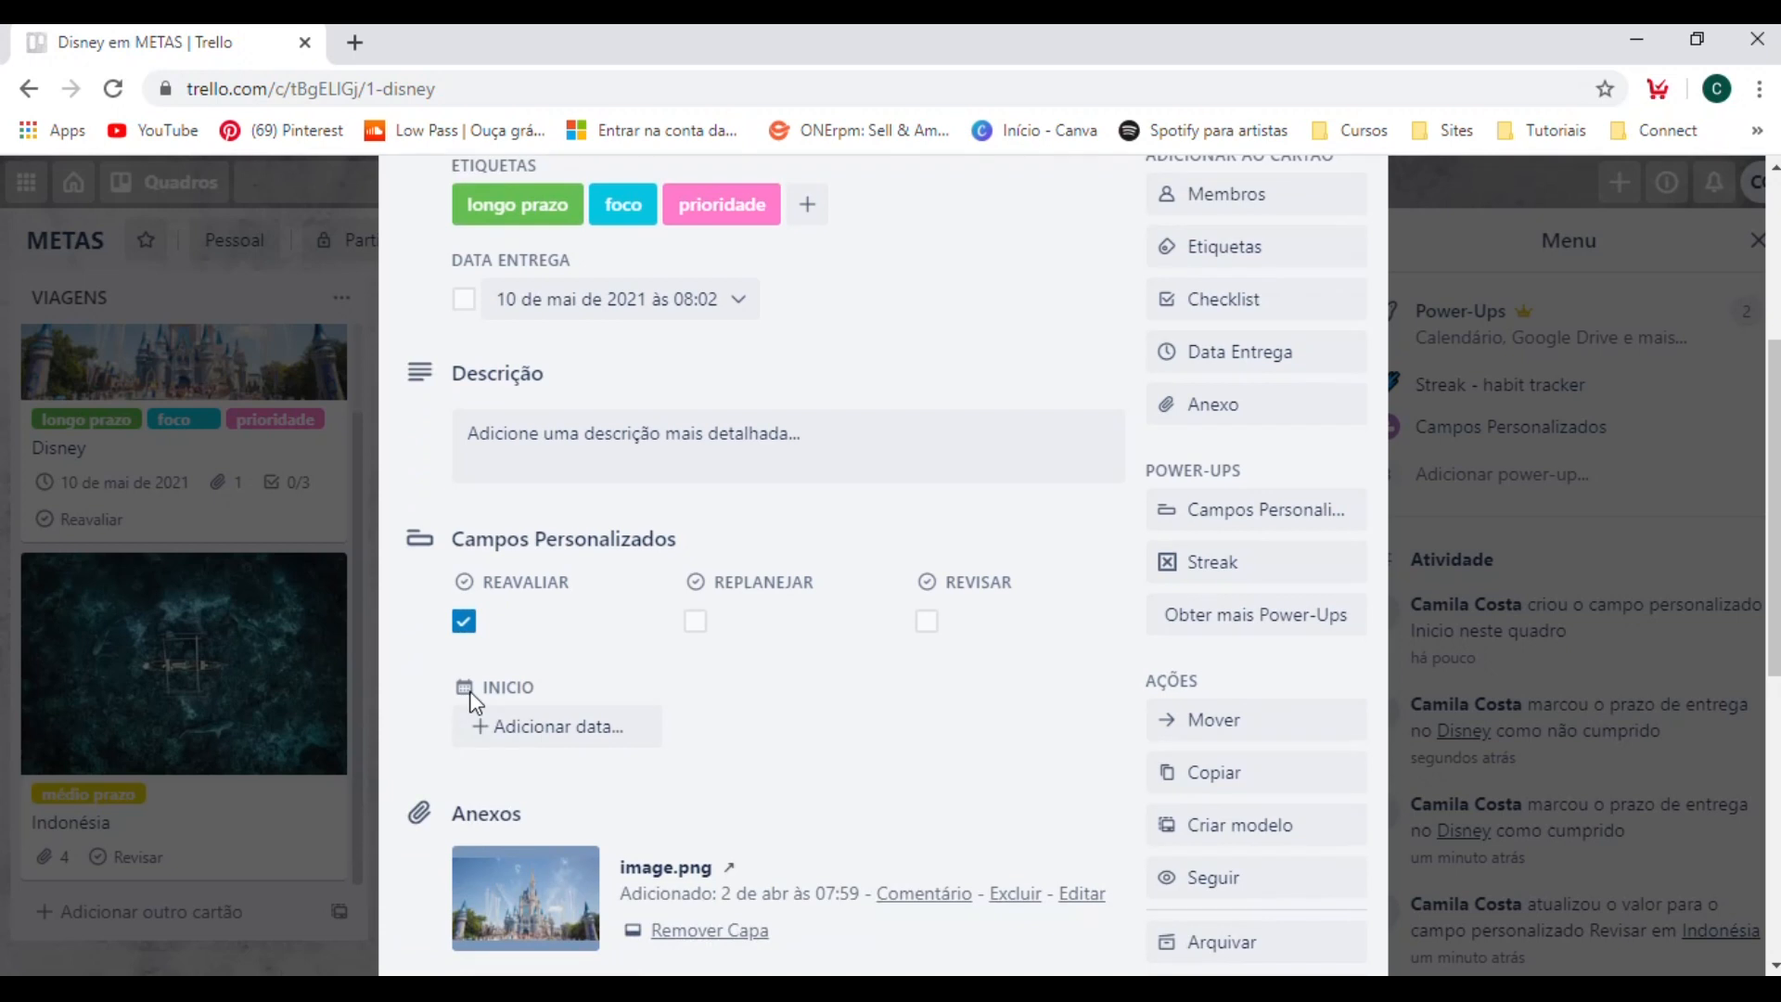
pyautogui.click(540, 725)
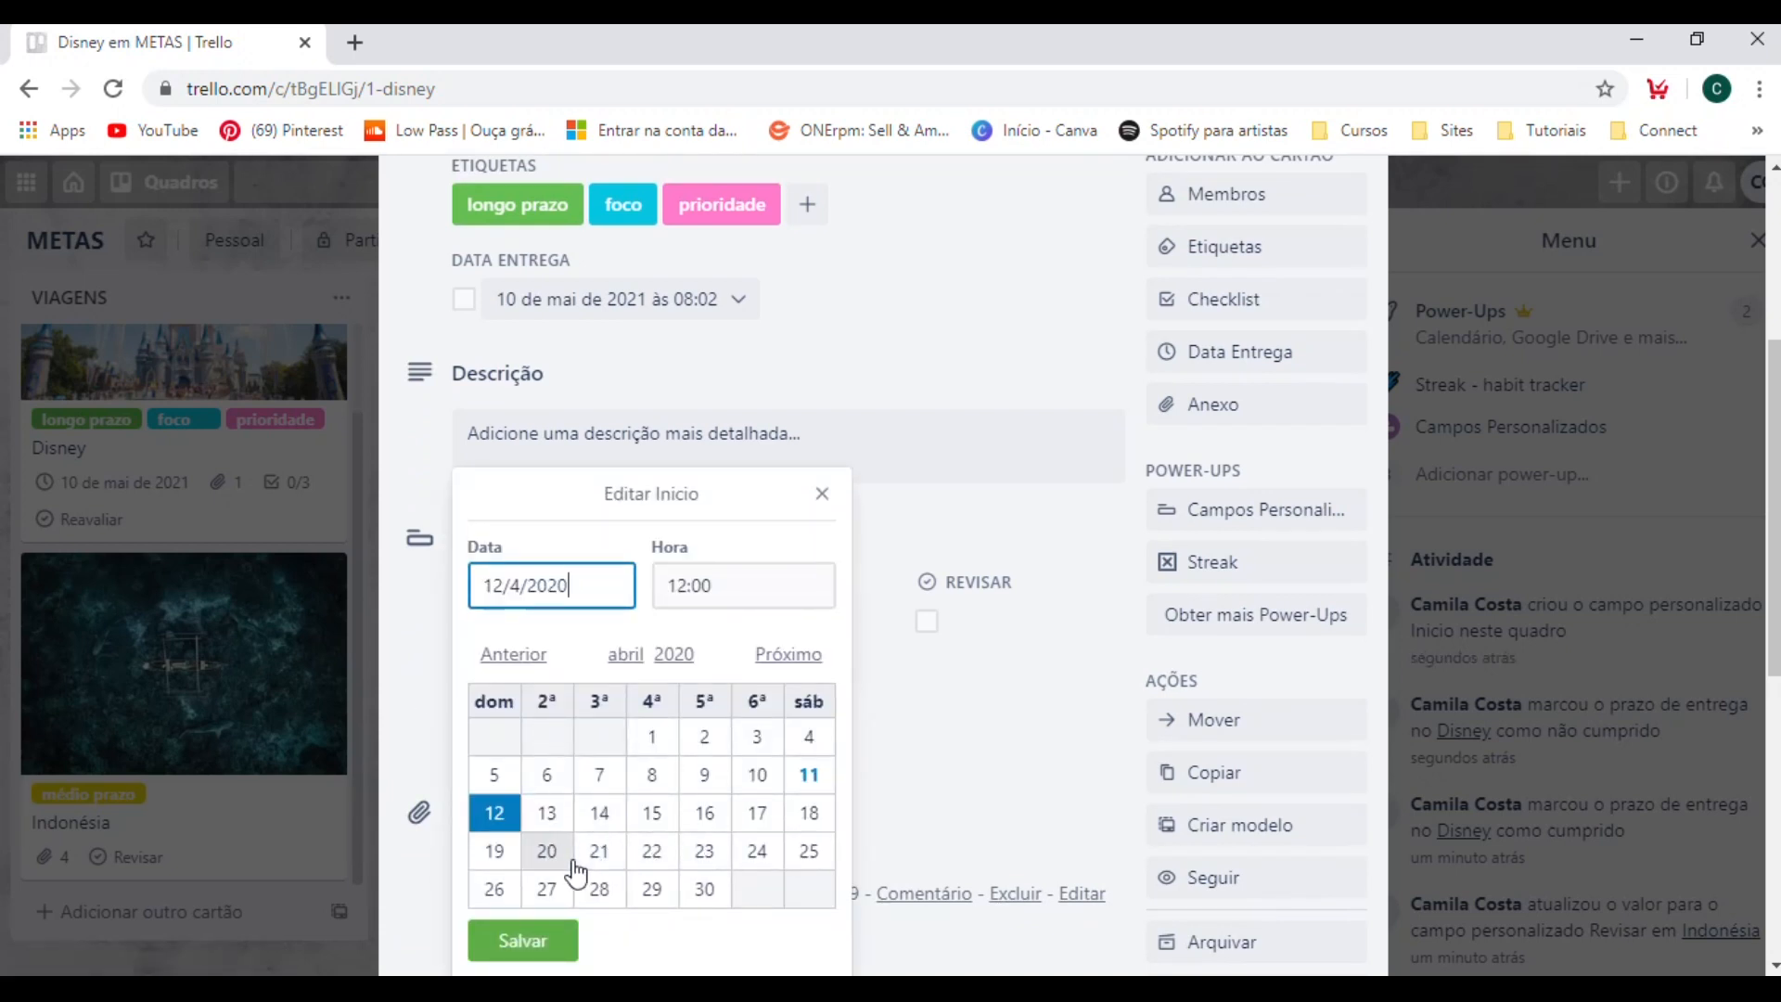
pyautogui.click(707, 892)
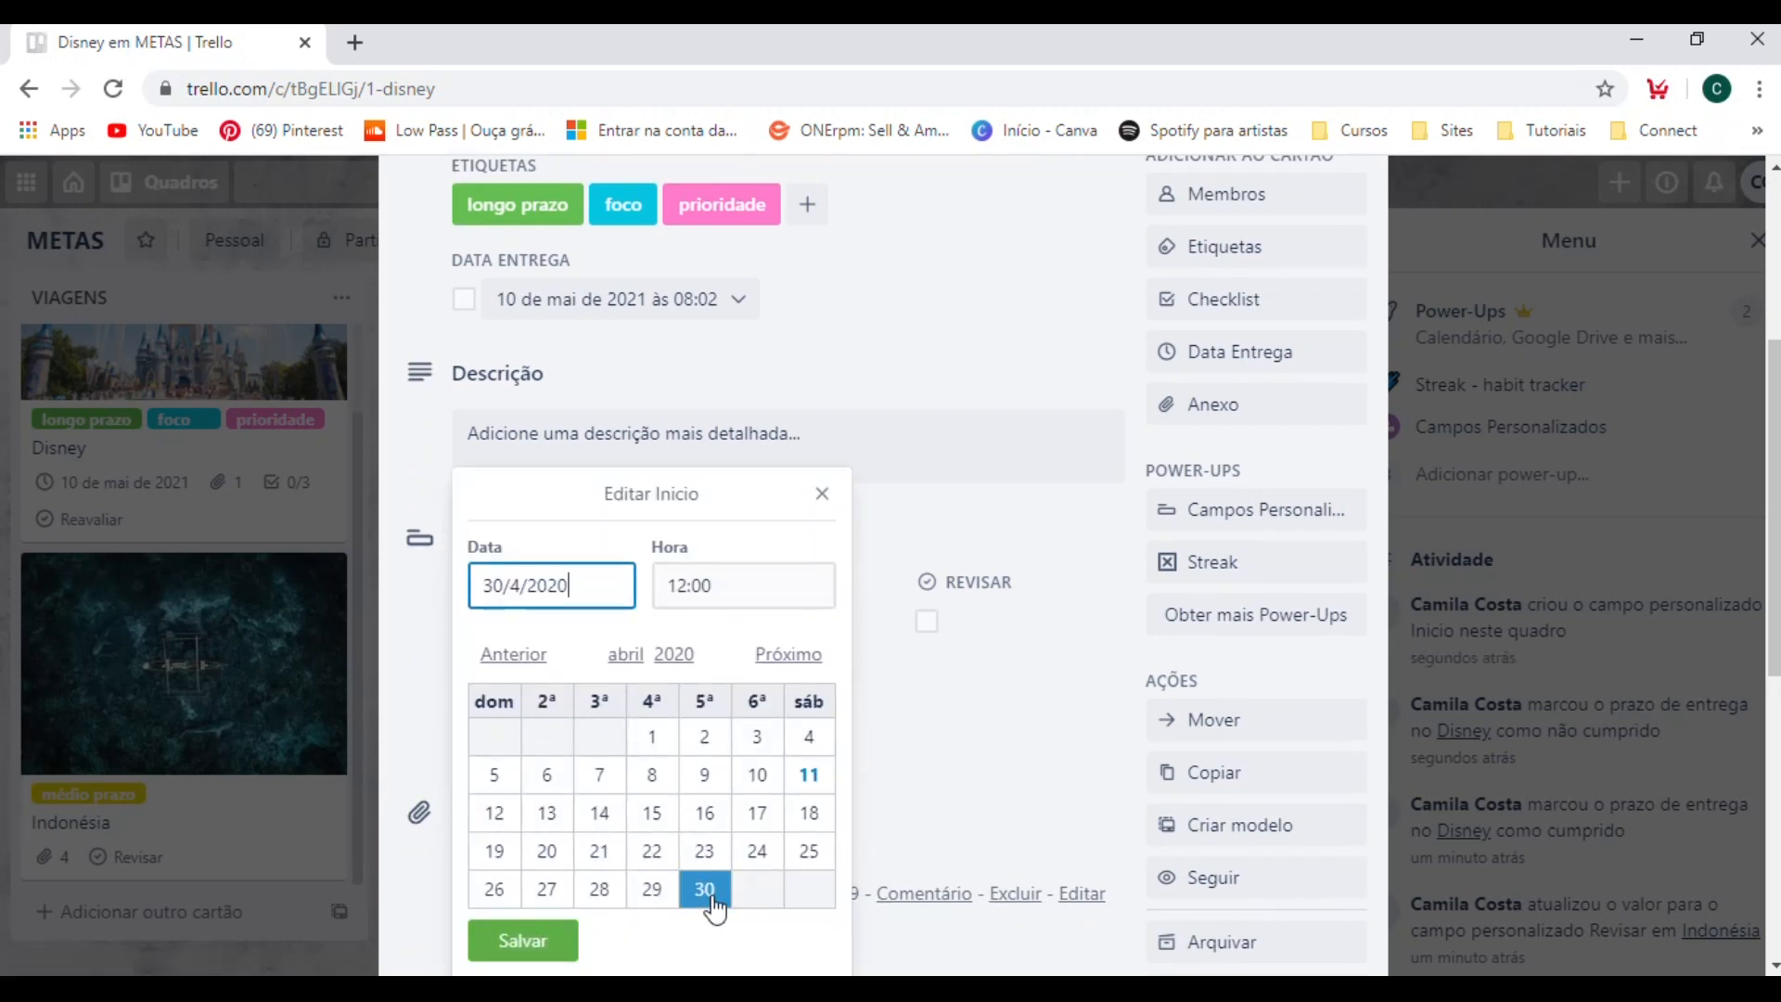
pyautogui.click(721, 582)
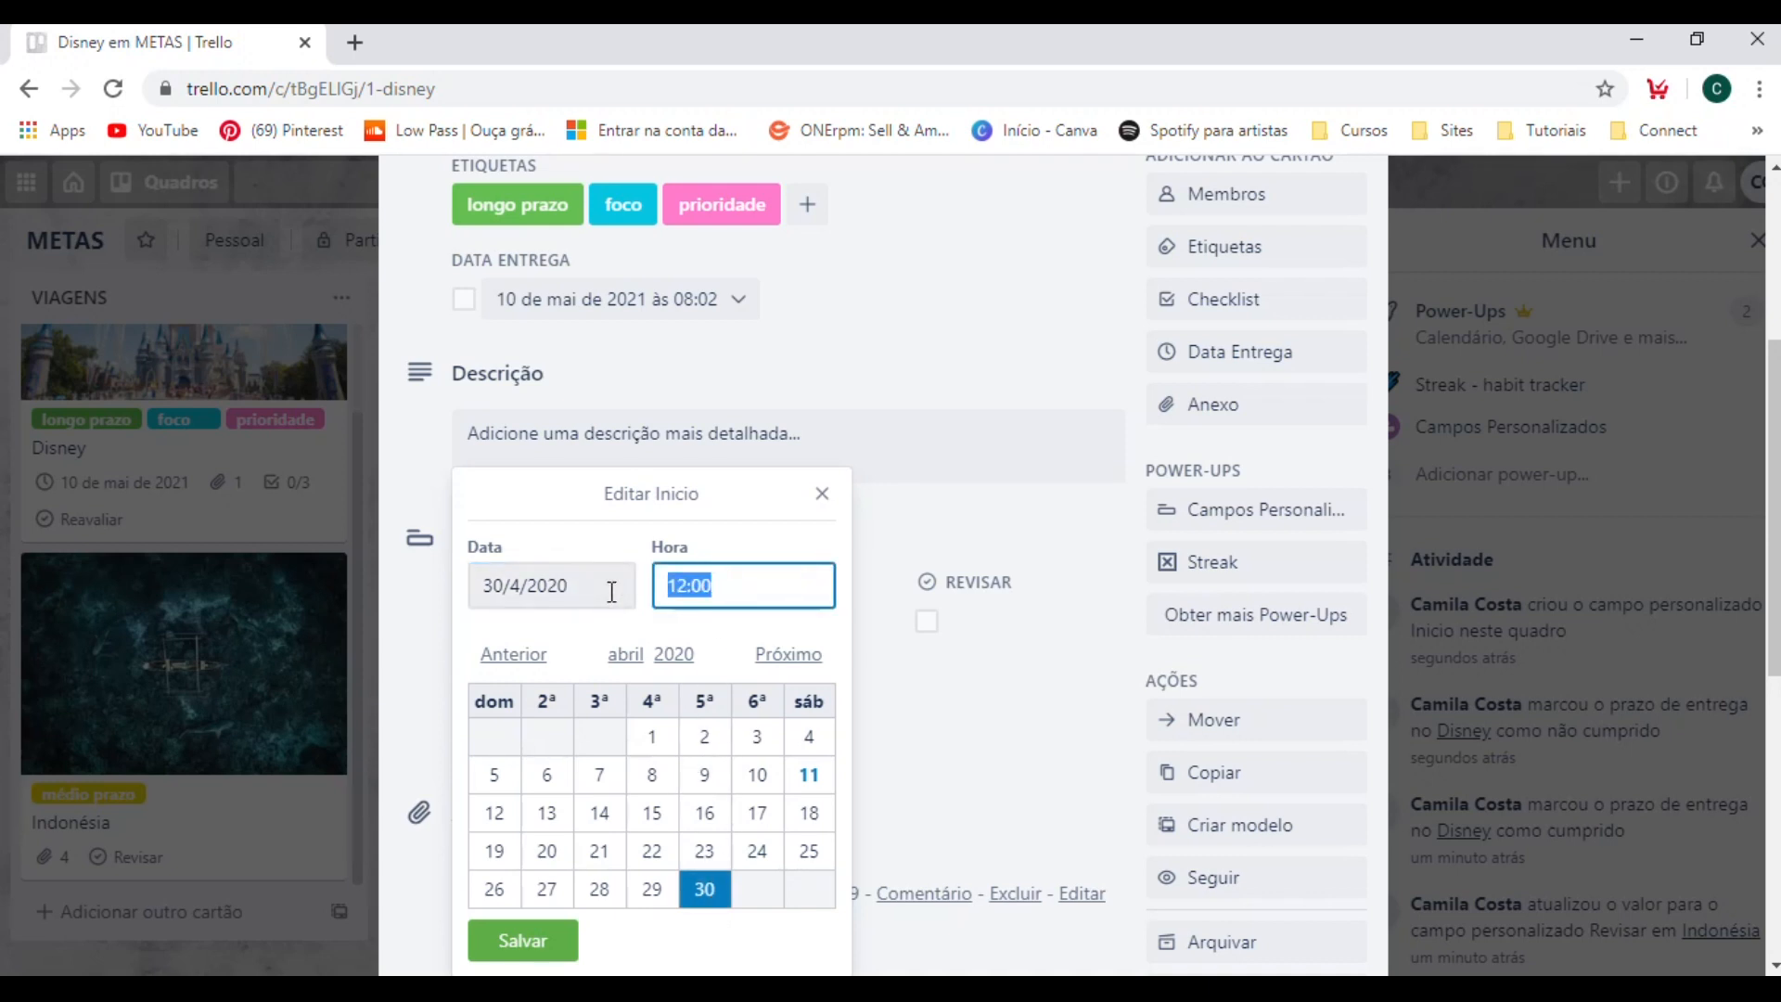
pyautogui.write('09')
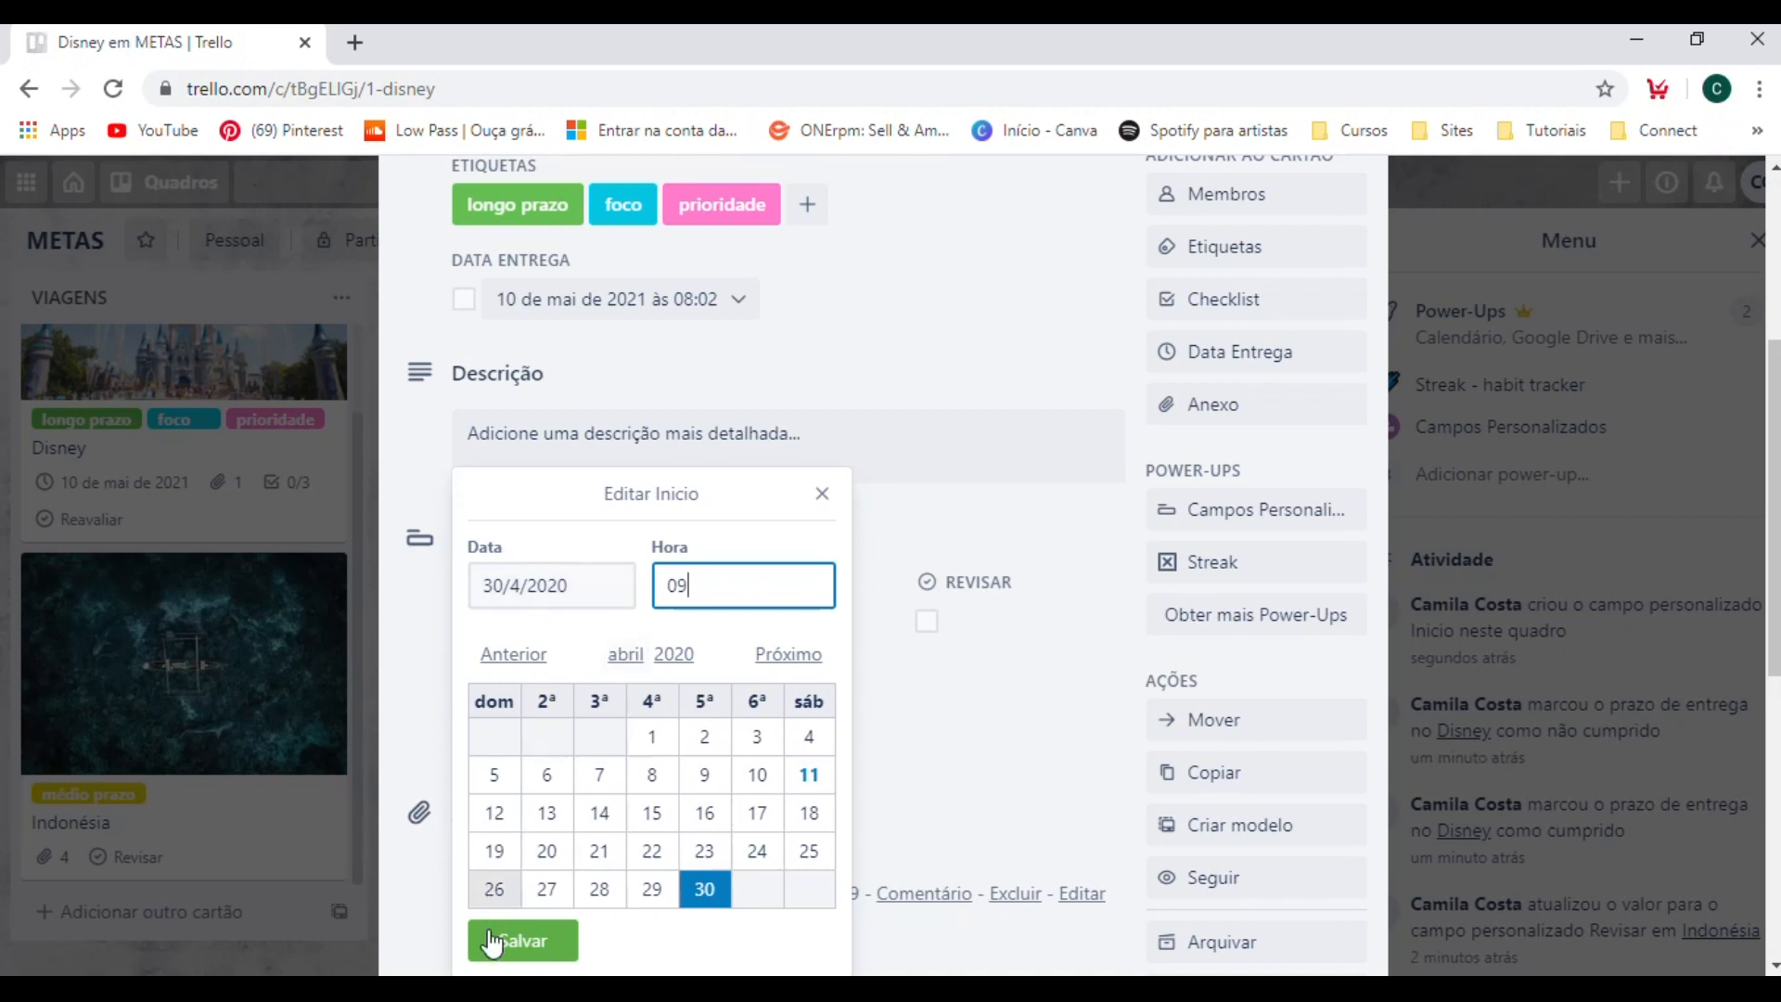
pyautogui.click(522, 940)
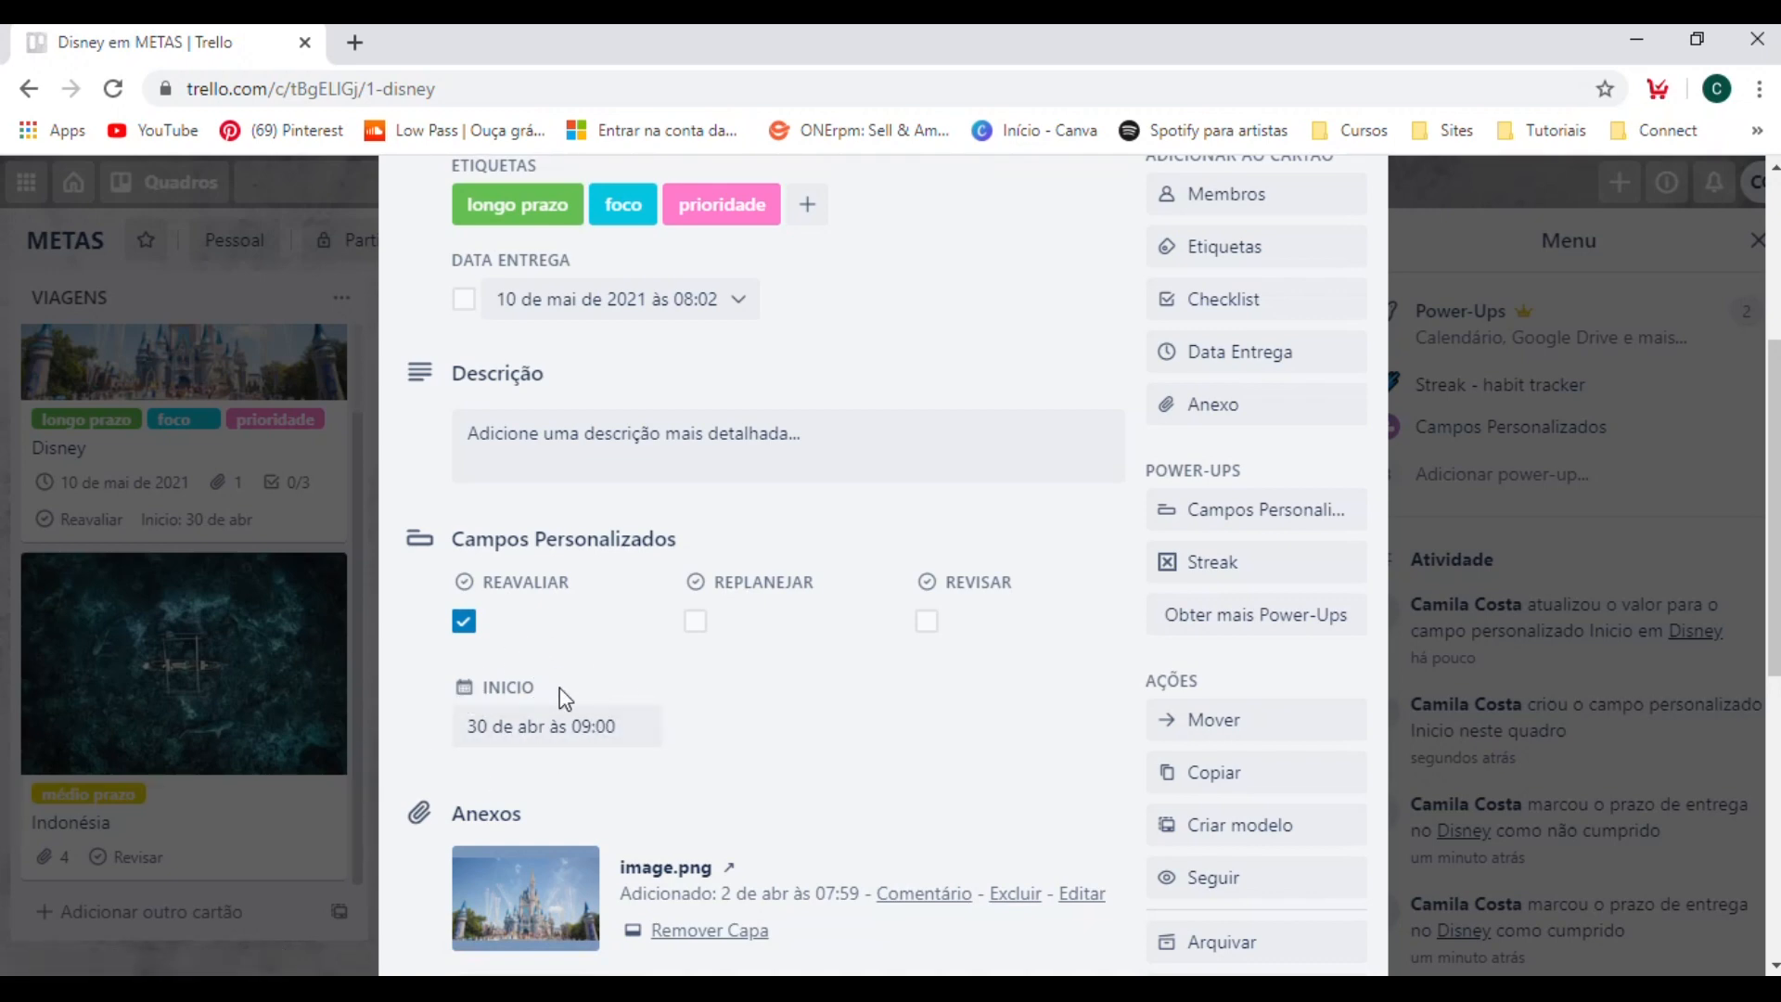
pyautogui.click(1614, 476)
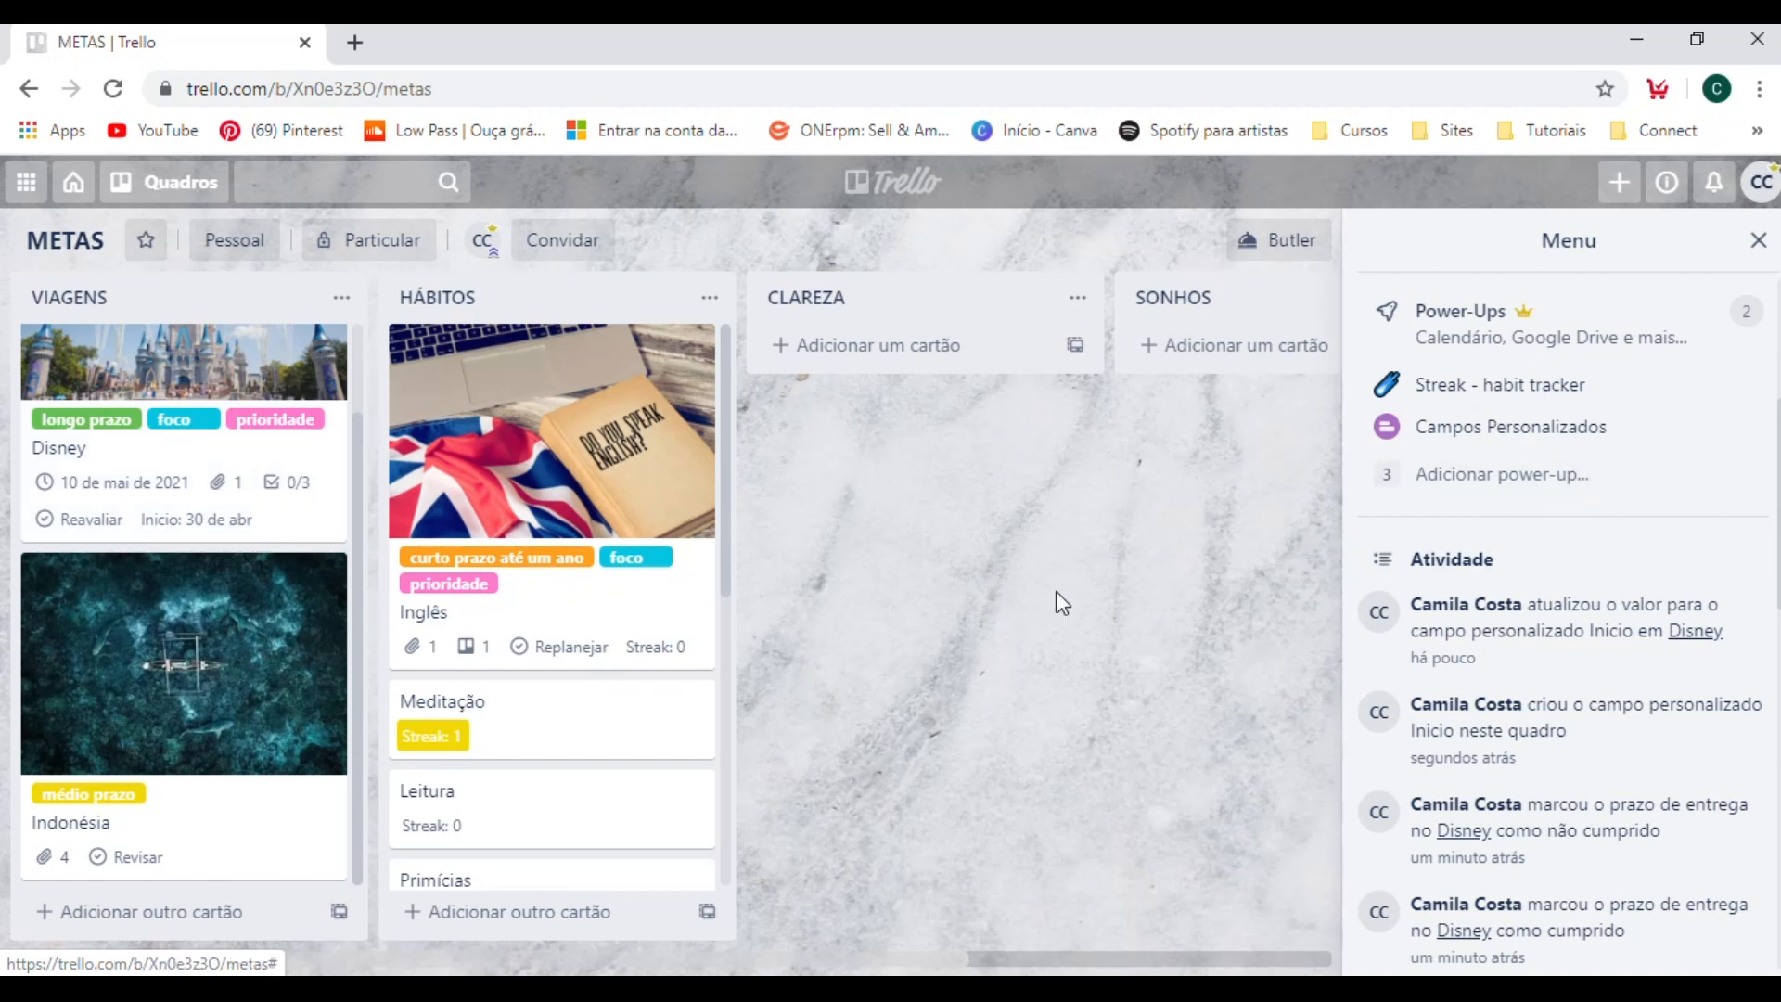
# Hide the Inicio custom field from the card fronts, show it again and close the field settings.
pyautogui.click(1469, 434)
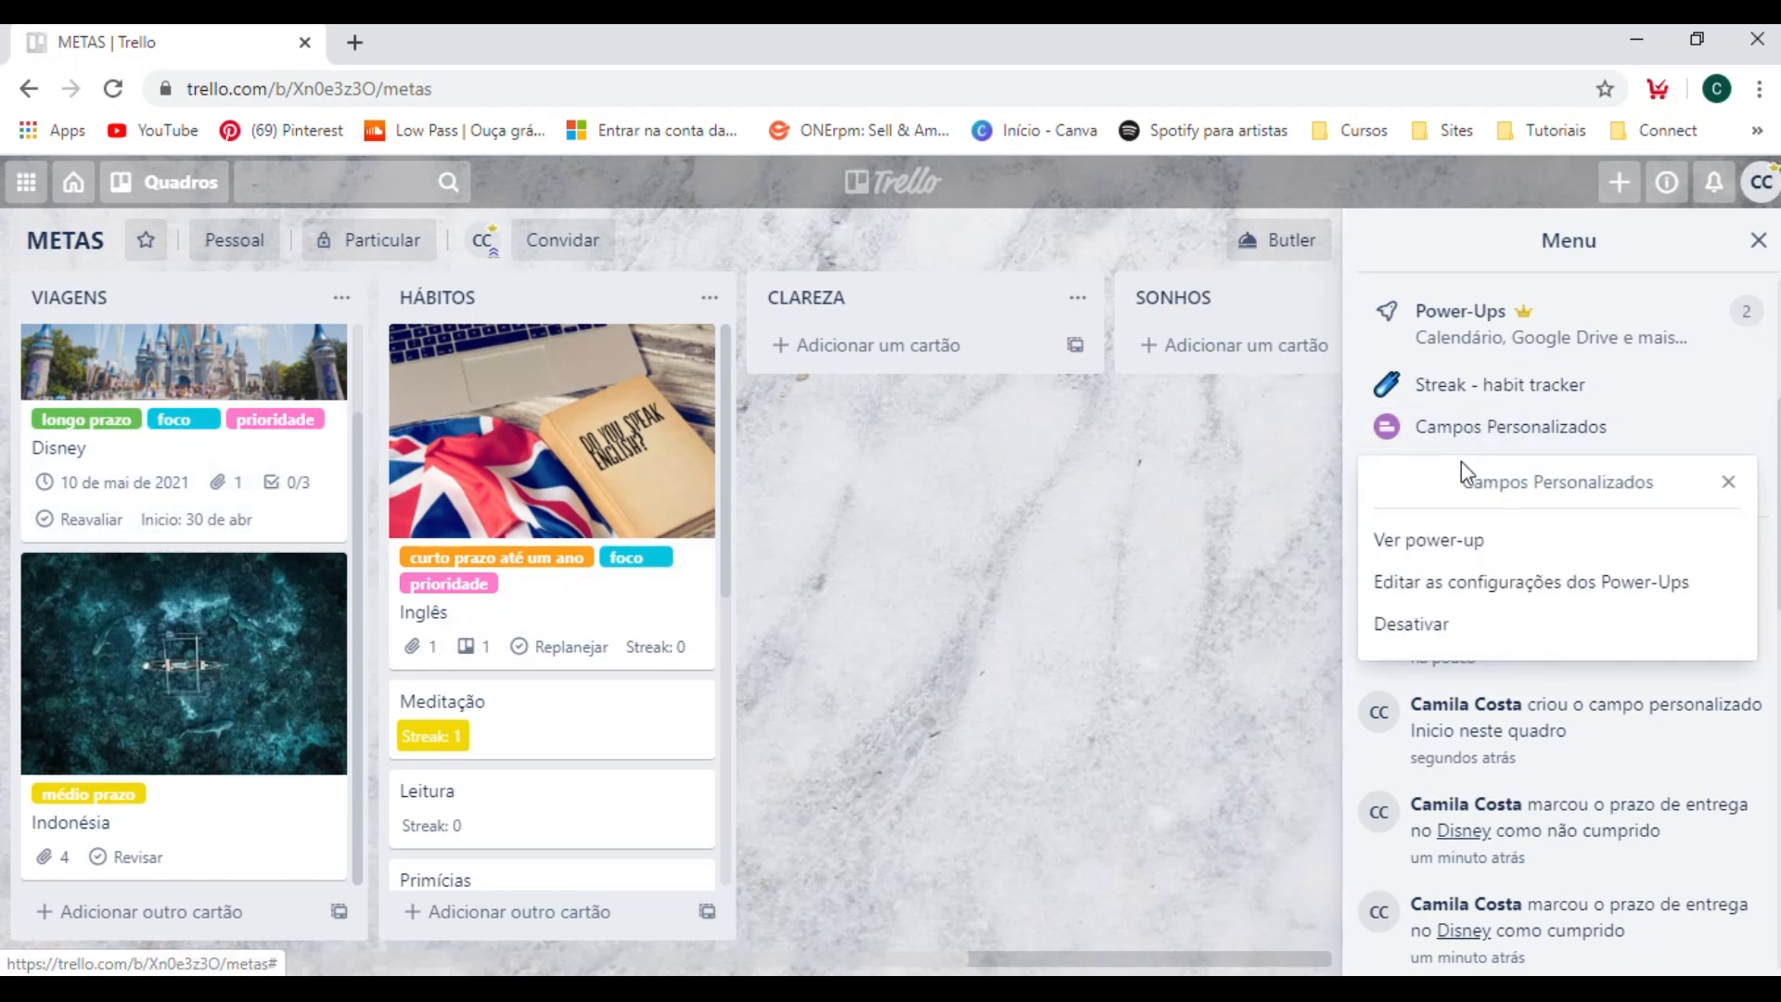
pyautogui.click(1552, 586)
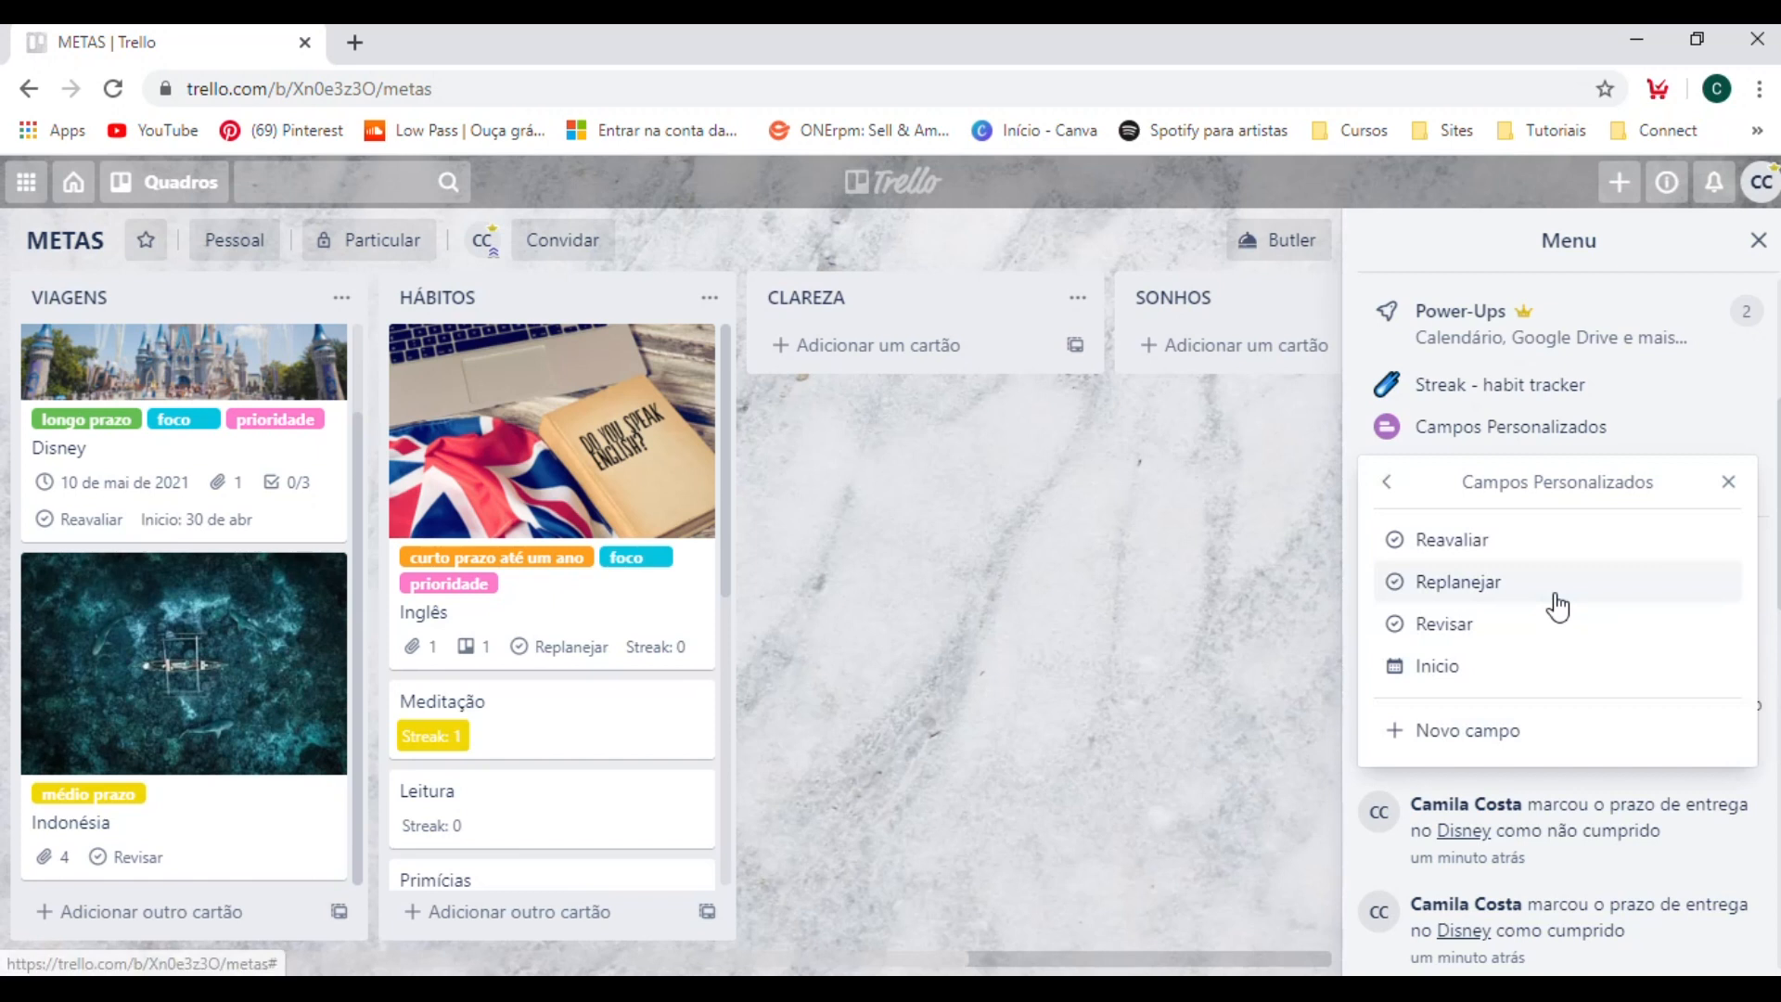
pyautogui.click(1449, 682)
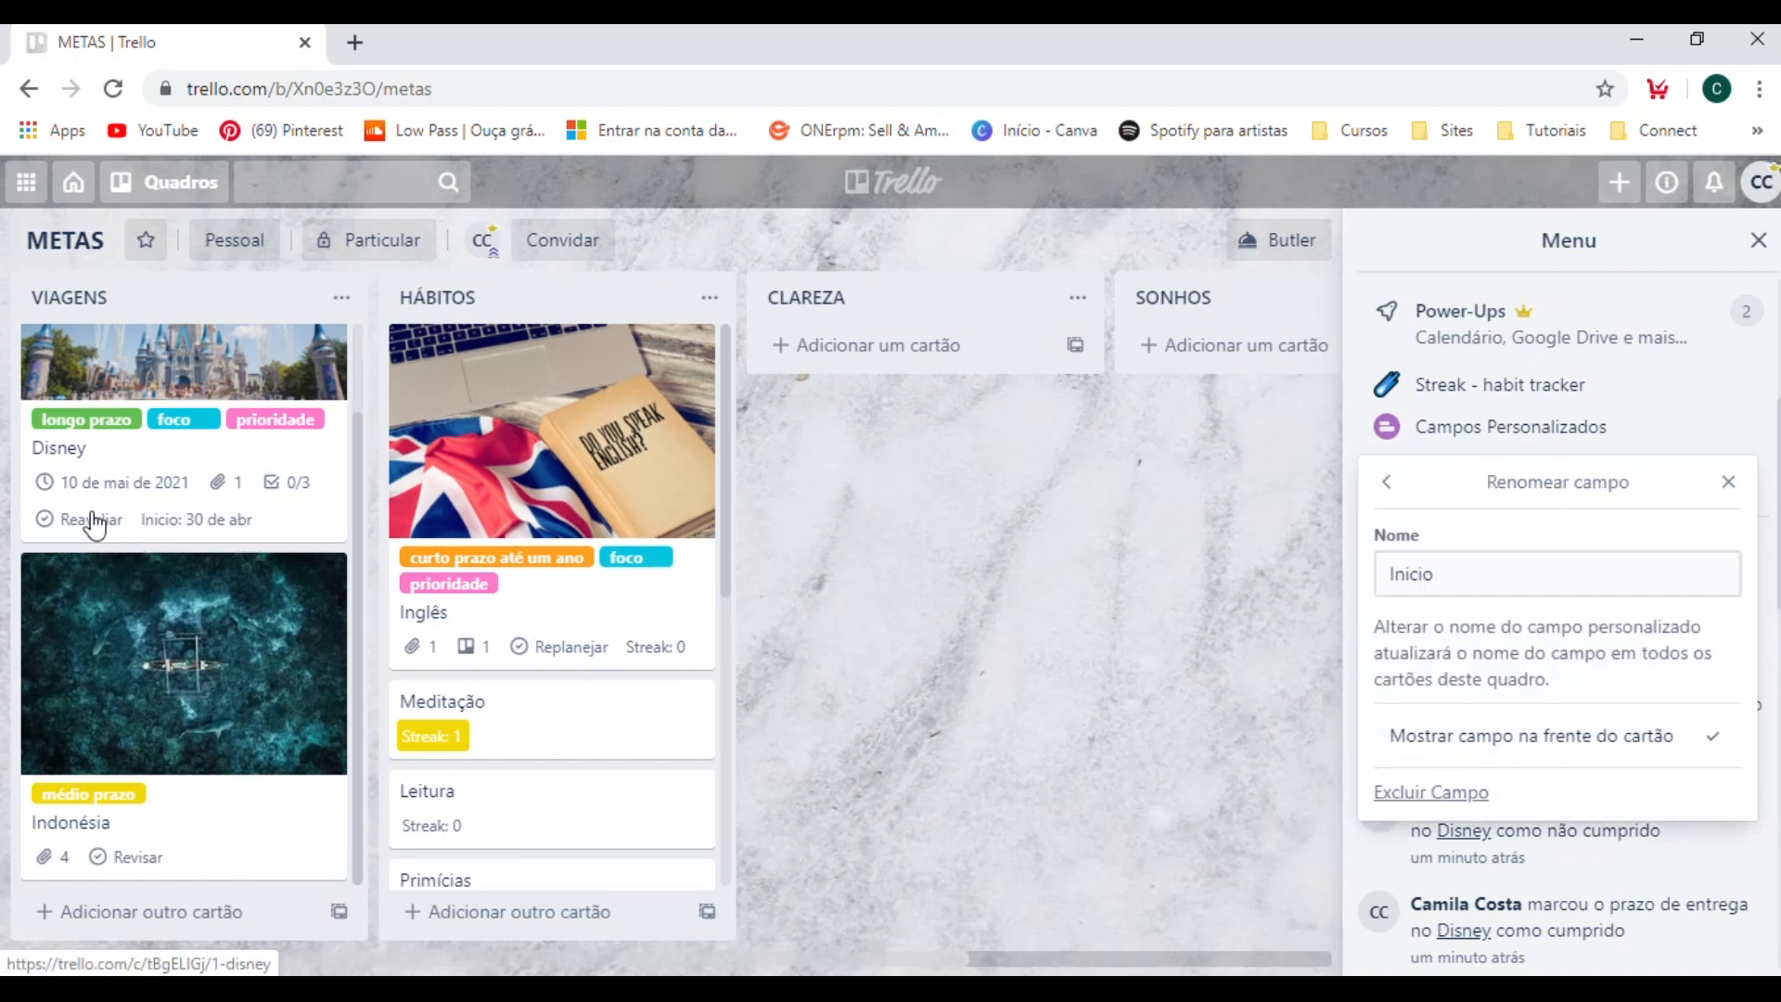
pyautogui.click(1713, 742)
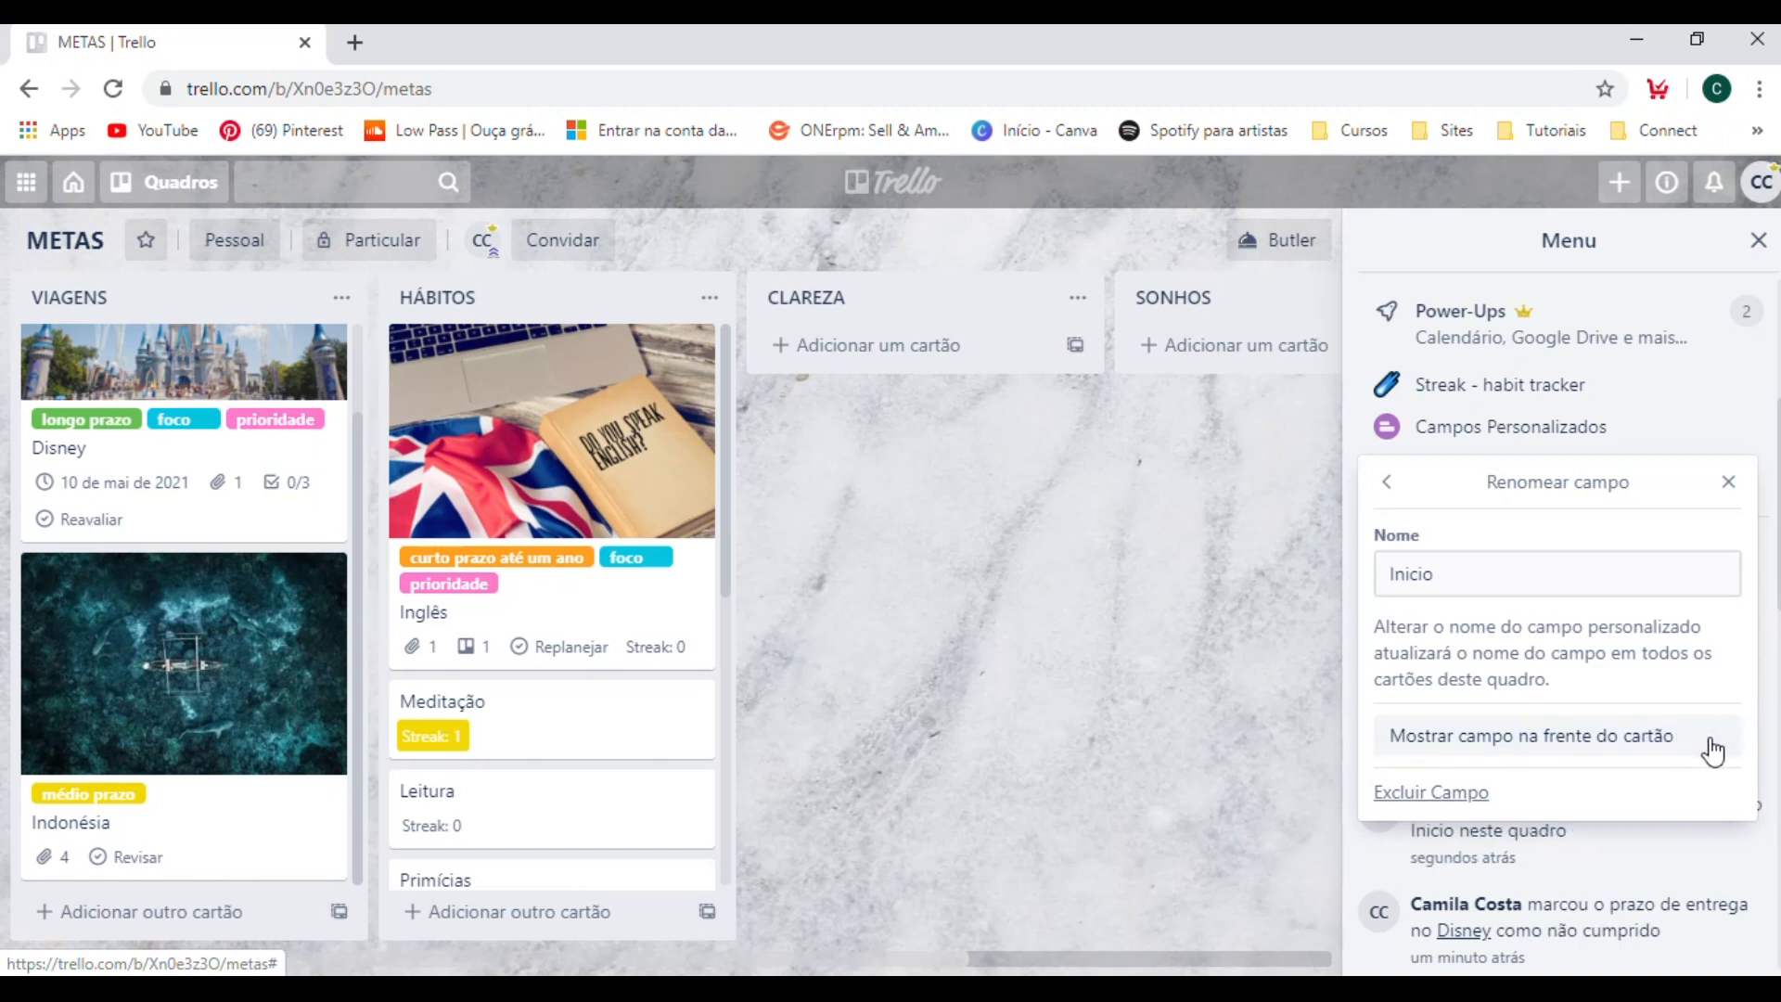
pyautogui.click(1630, 742)
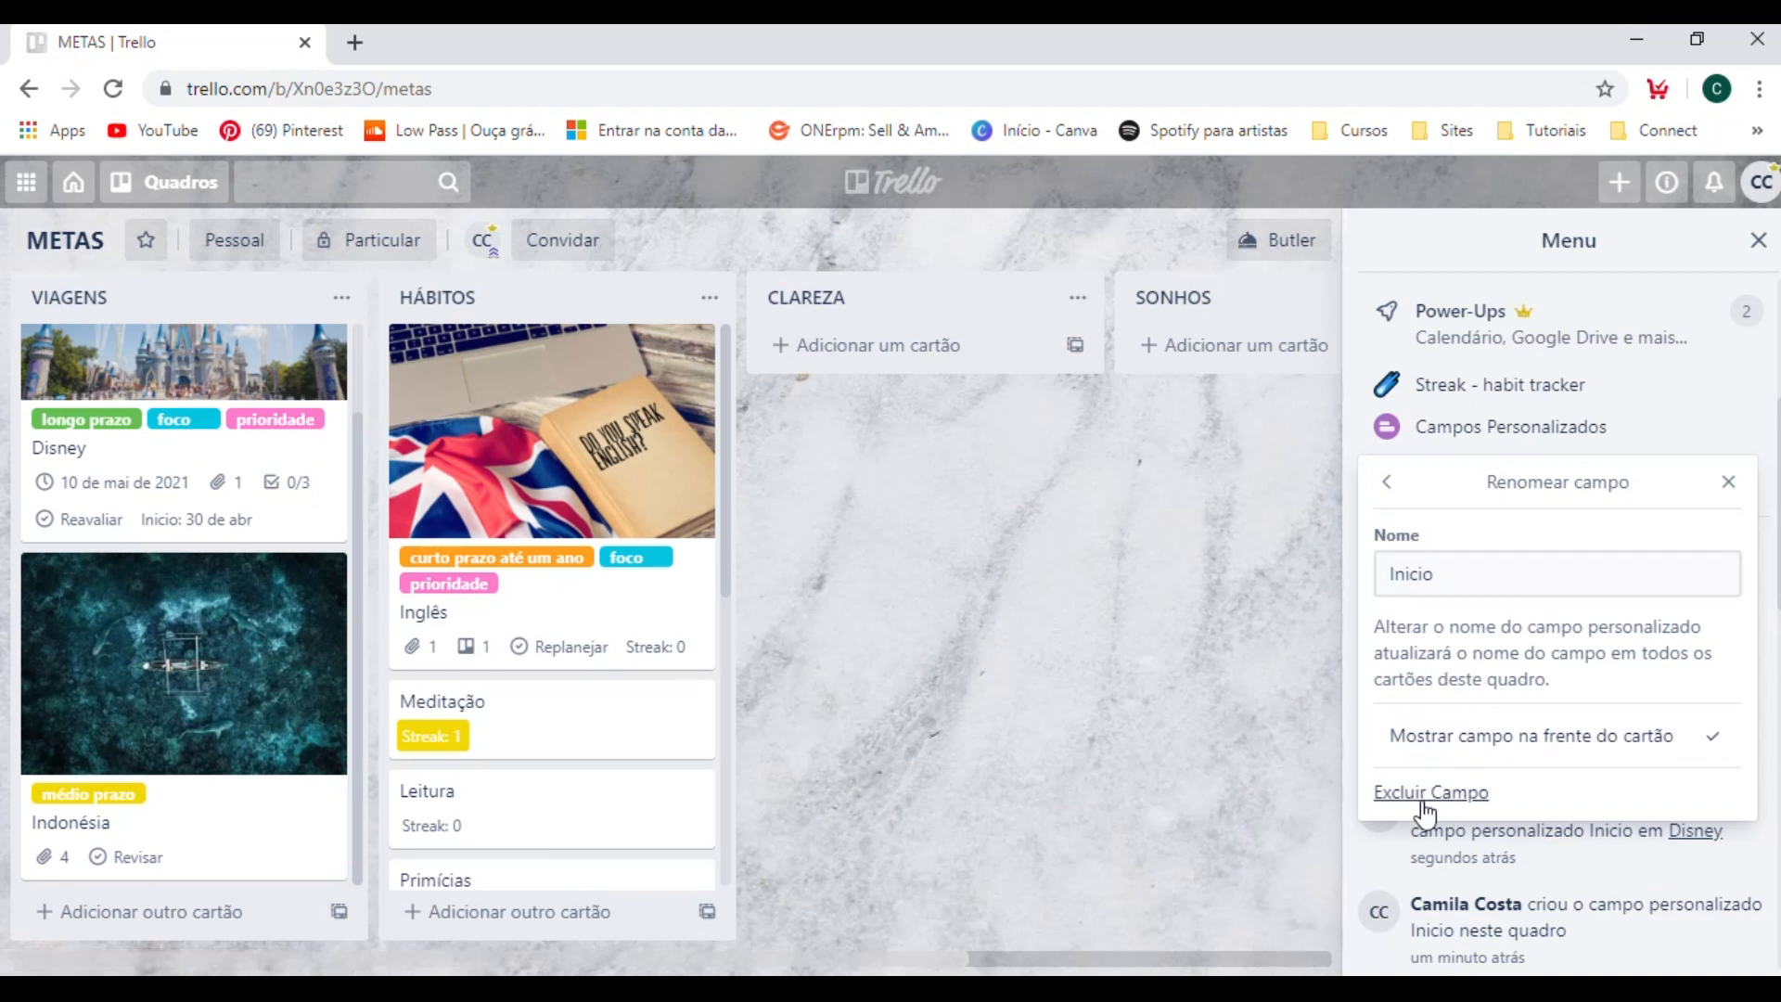
pyautogui.click(1726, 480)
# Create another custom field of type Data named "Replanejamento" and close the power-up settings.
pyautogui.click(1476, 436)
pyautogui.click(1456, 581)
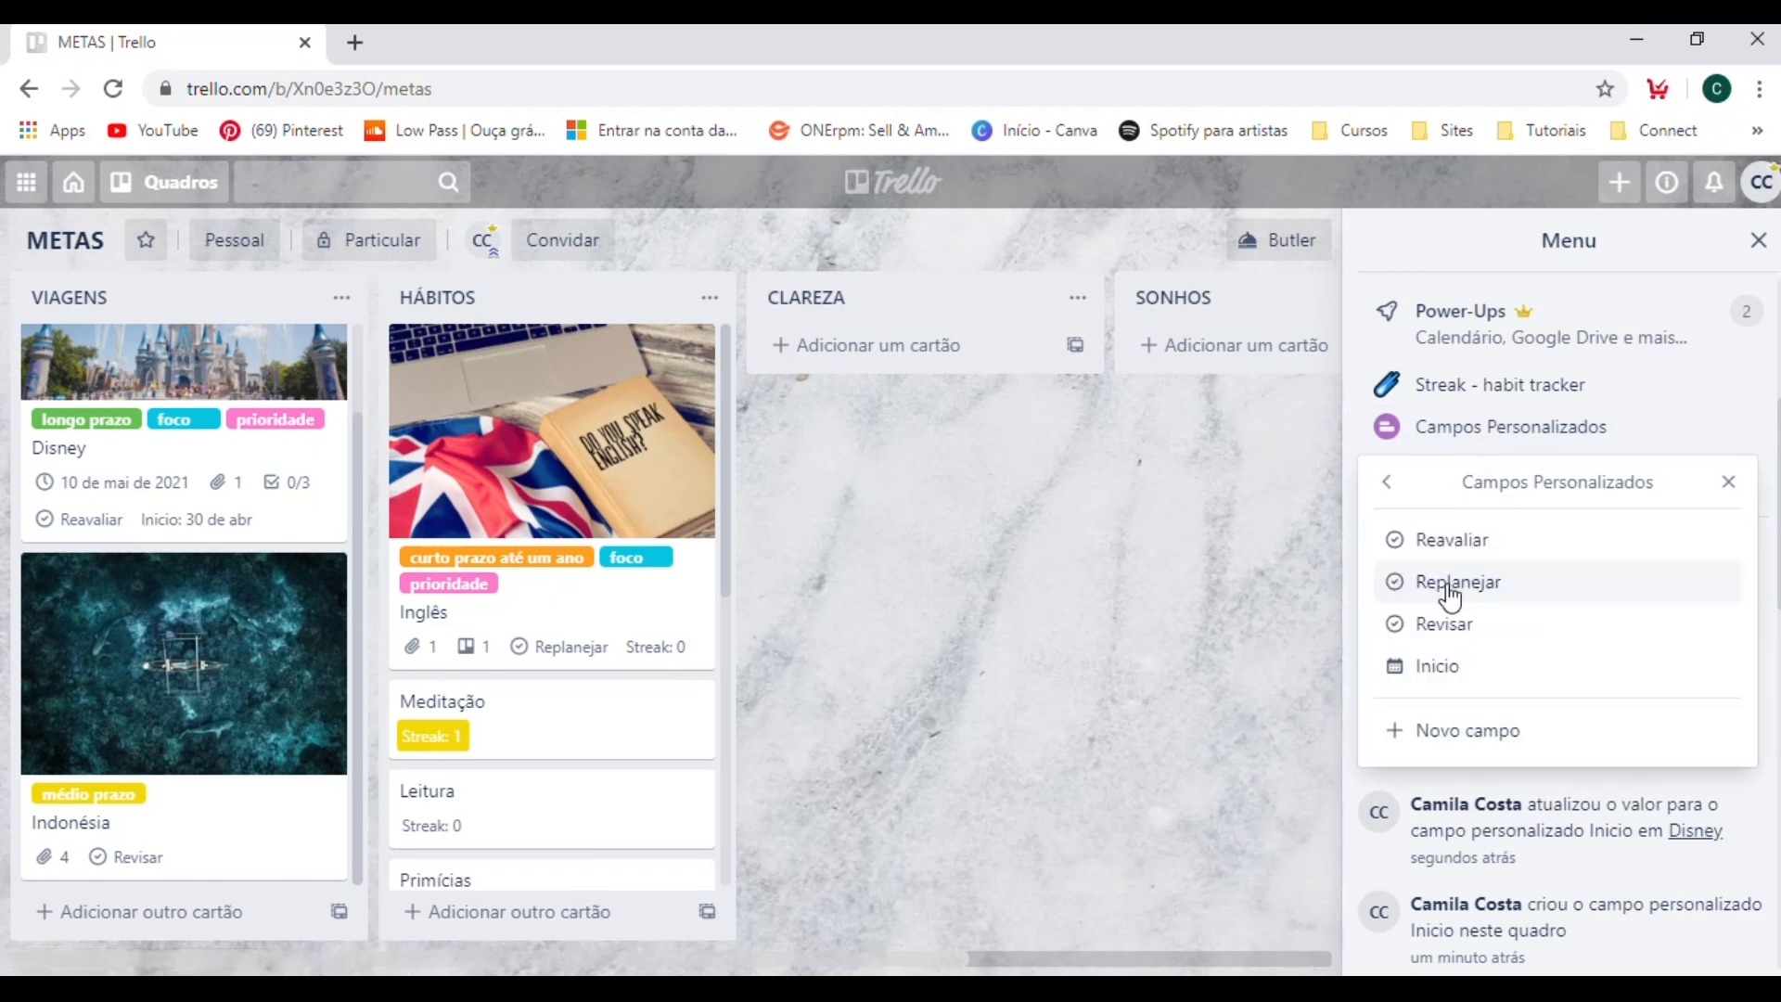
pyautogui.click(1462, 732)
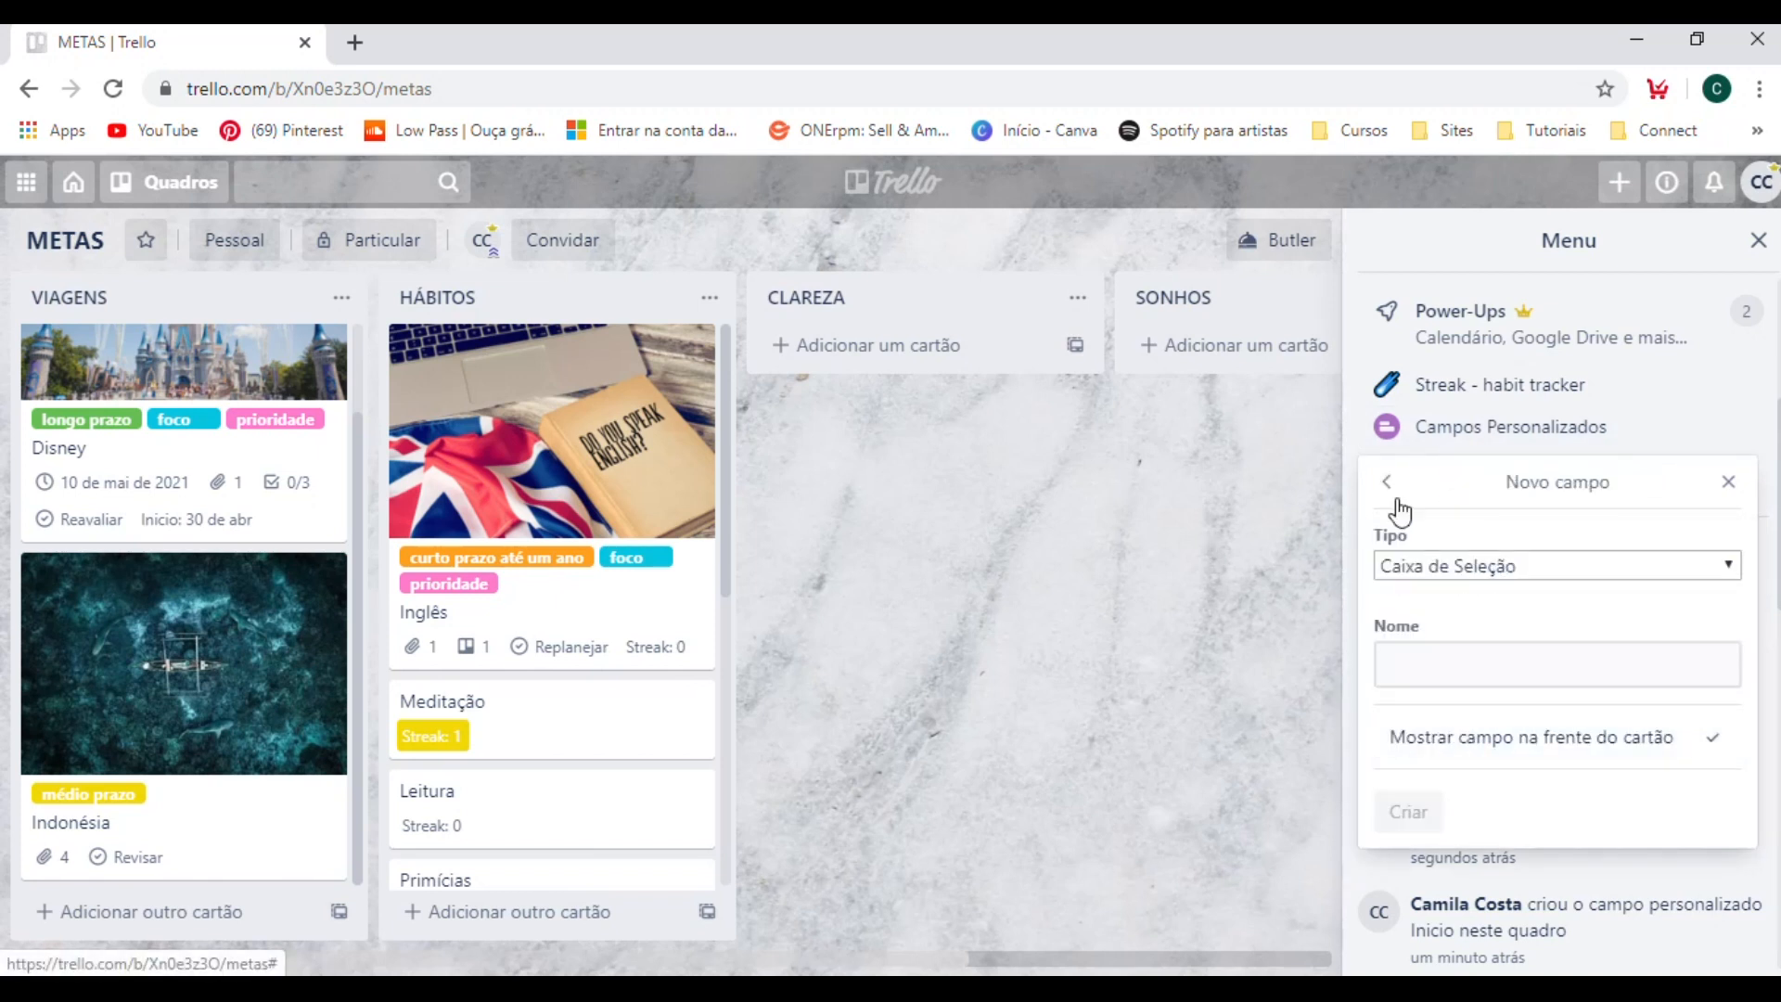
pyautogui.click(1493, 564)
pyautogui.click(1465, 621)
pyautogui.click(1456, 665)
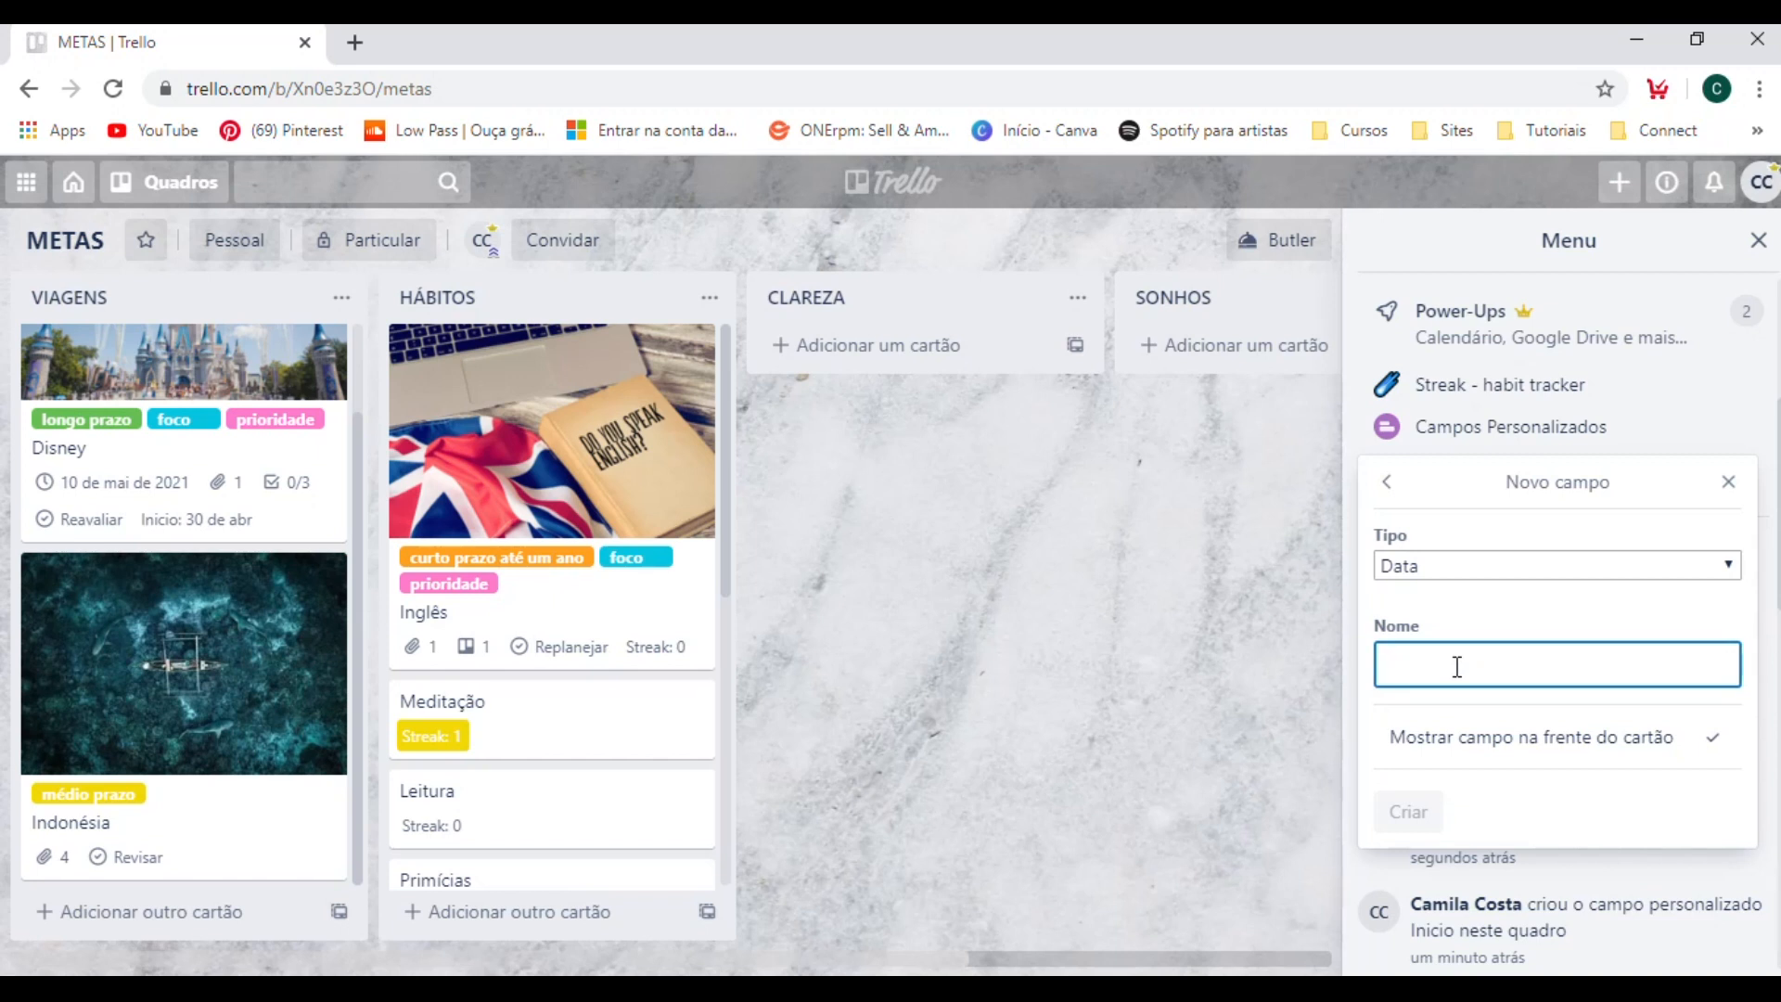
pyautogui.write('Replan')
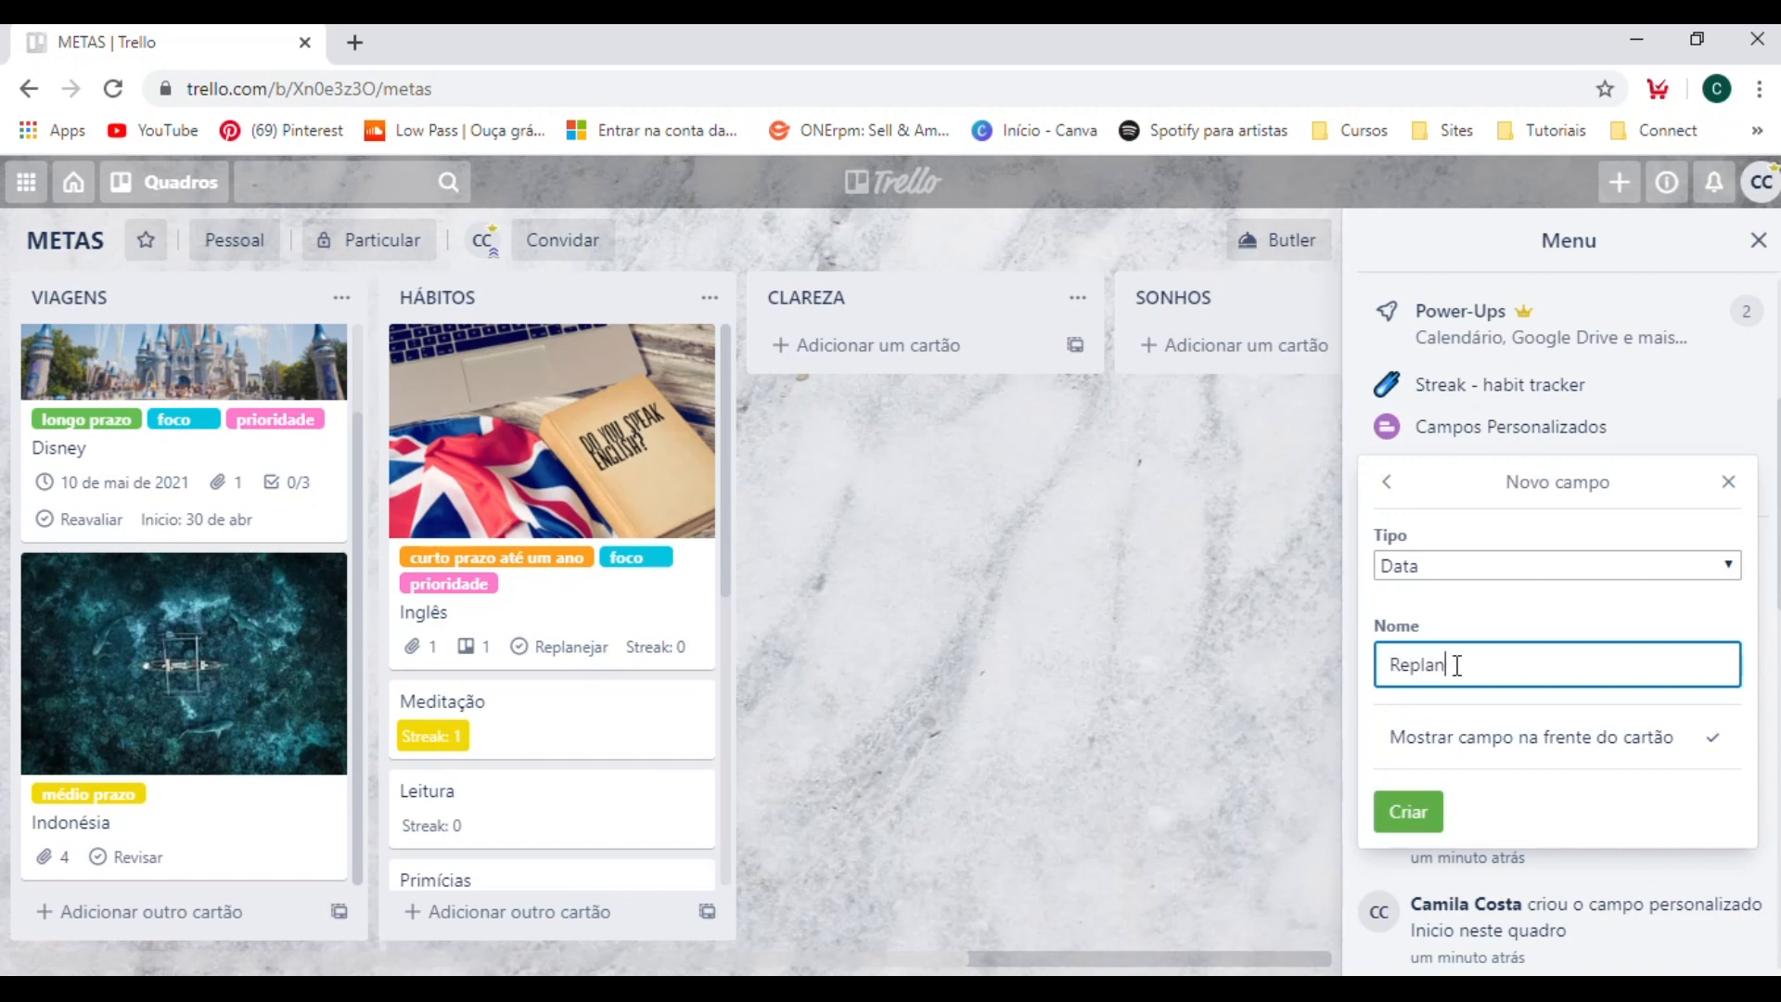
pyautogui.write('ejamento')
pyautogui.click(1408, 805)
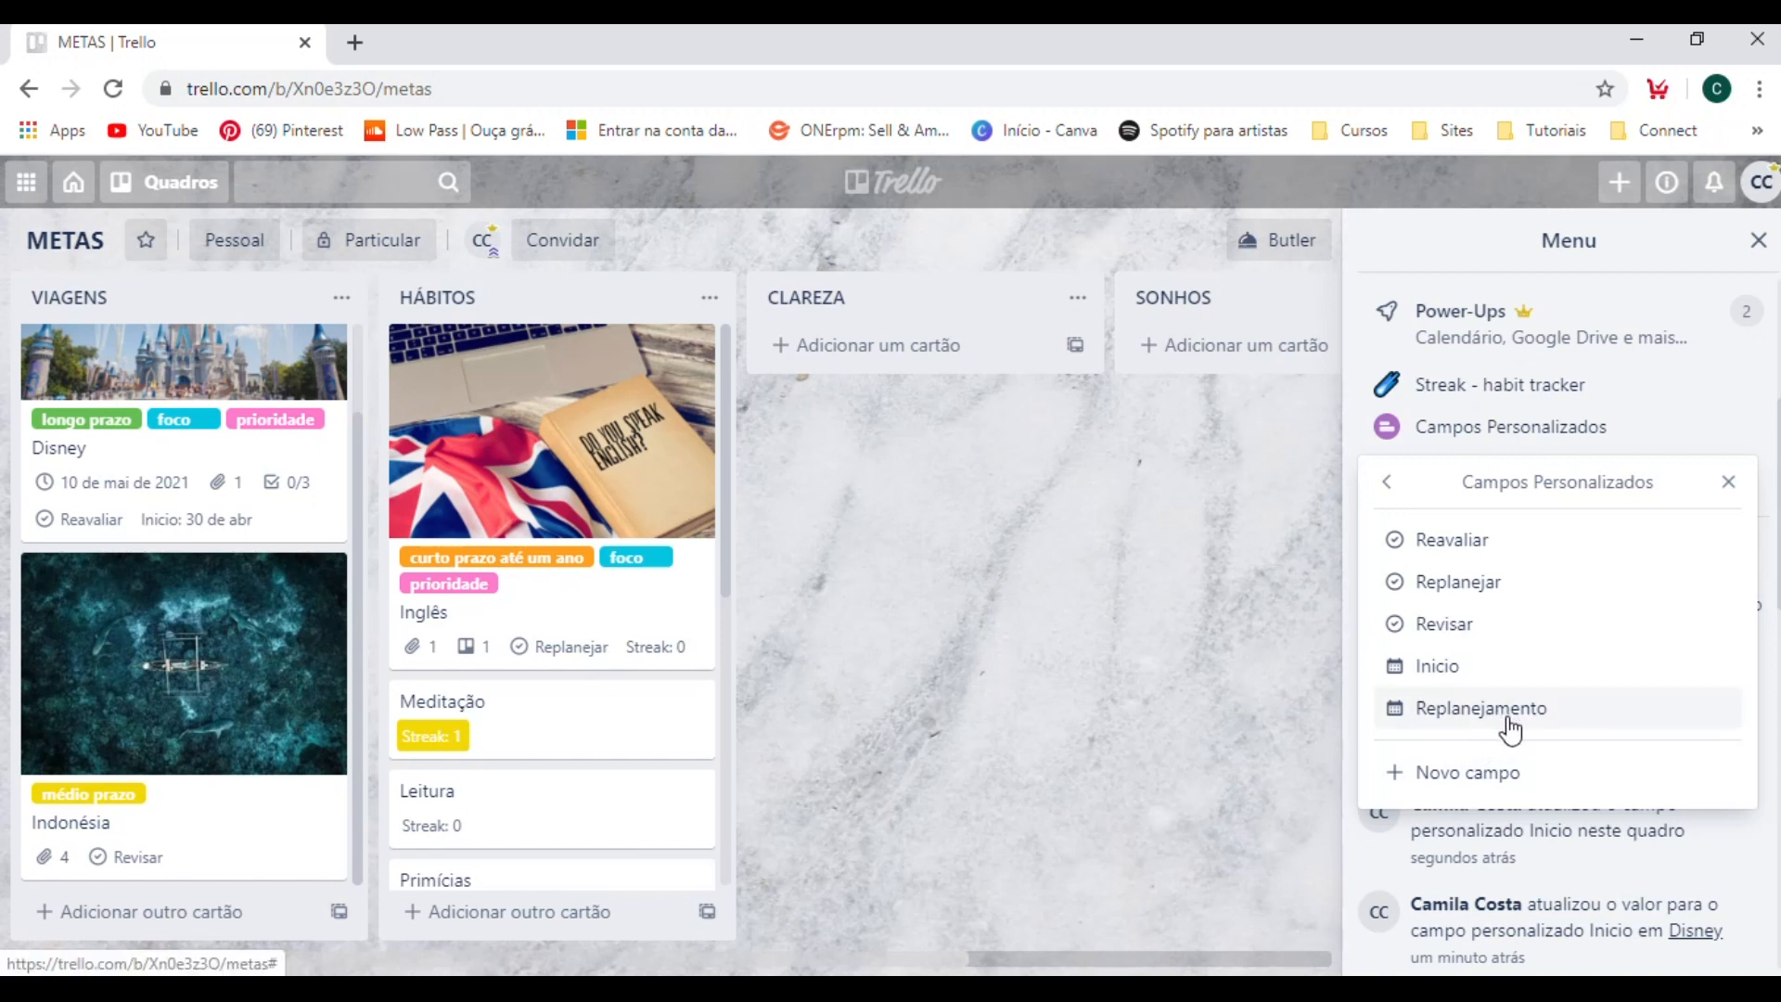
pyautogui.click(931, 659)
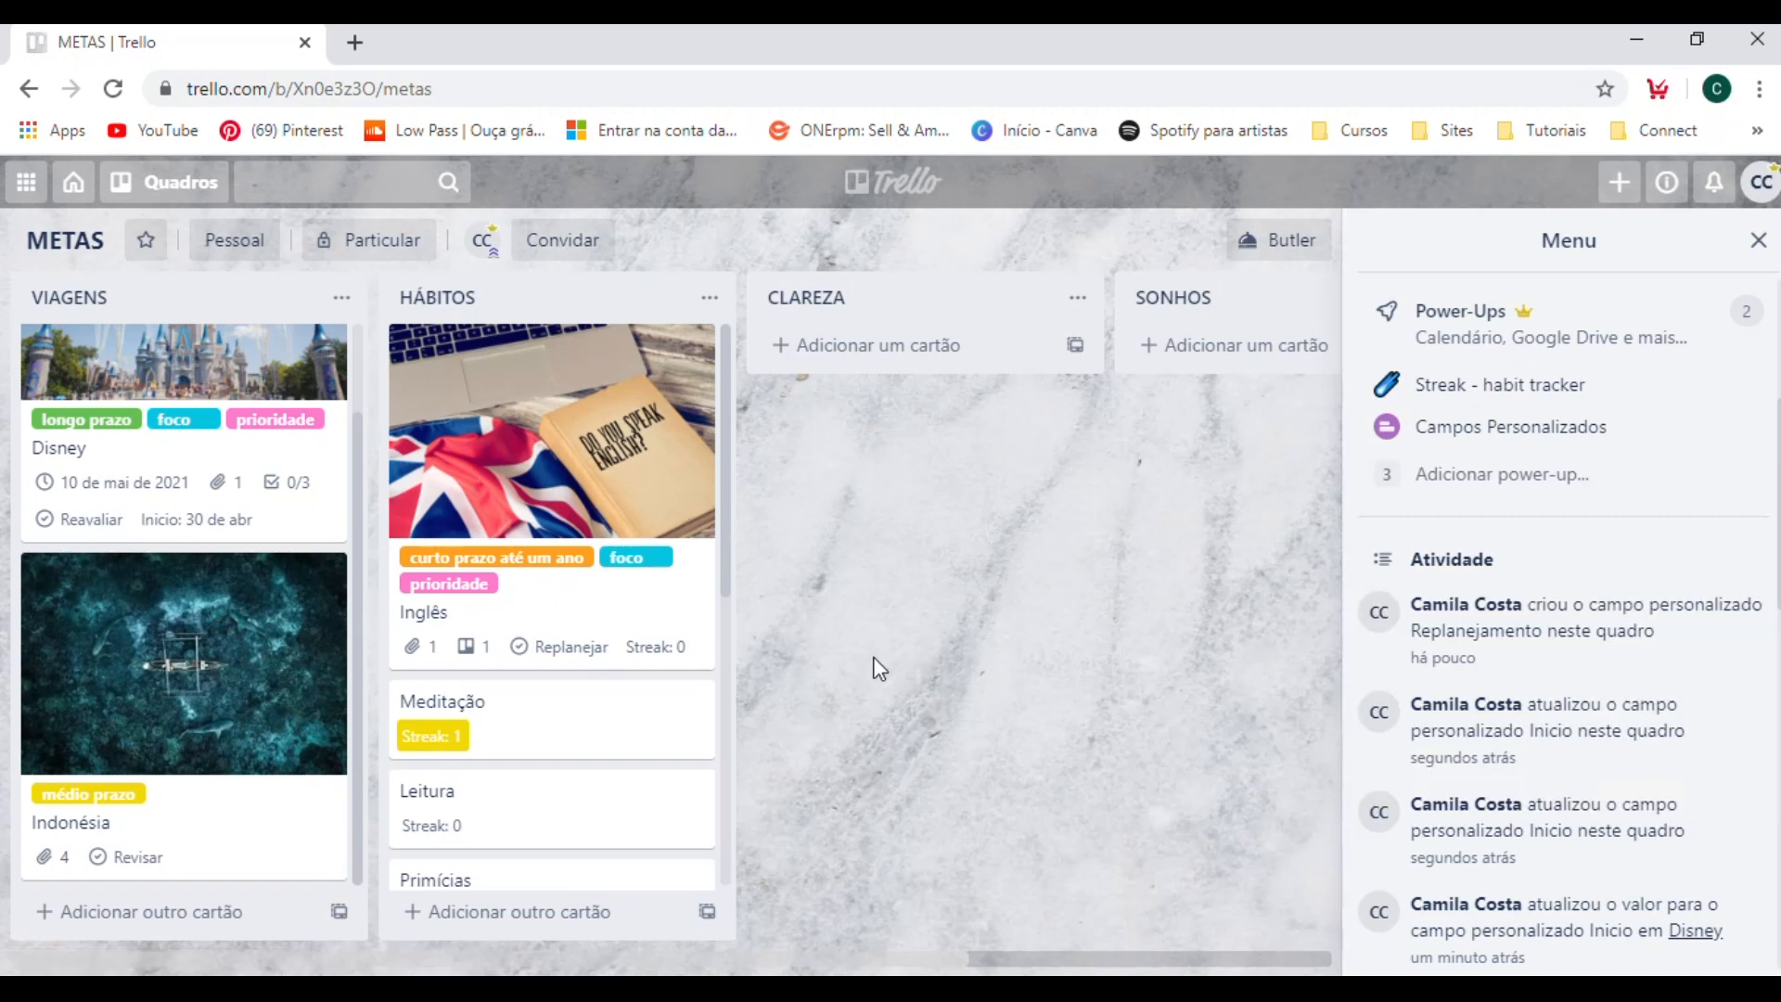
# Review the custom fields and Streak calendar on the Meditação card, then return to the board.
pyautogui.click(593, 696)
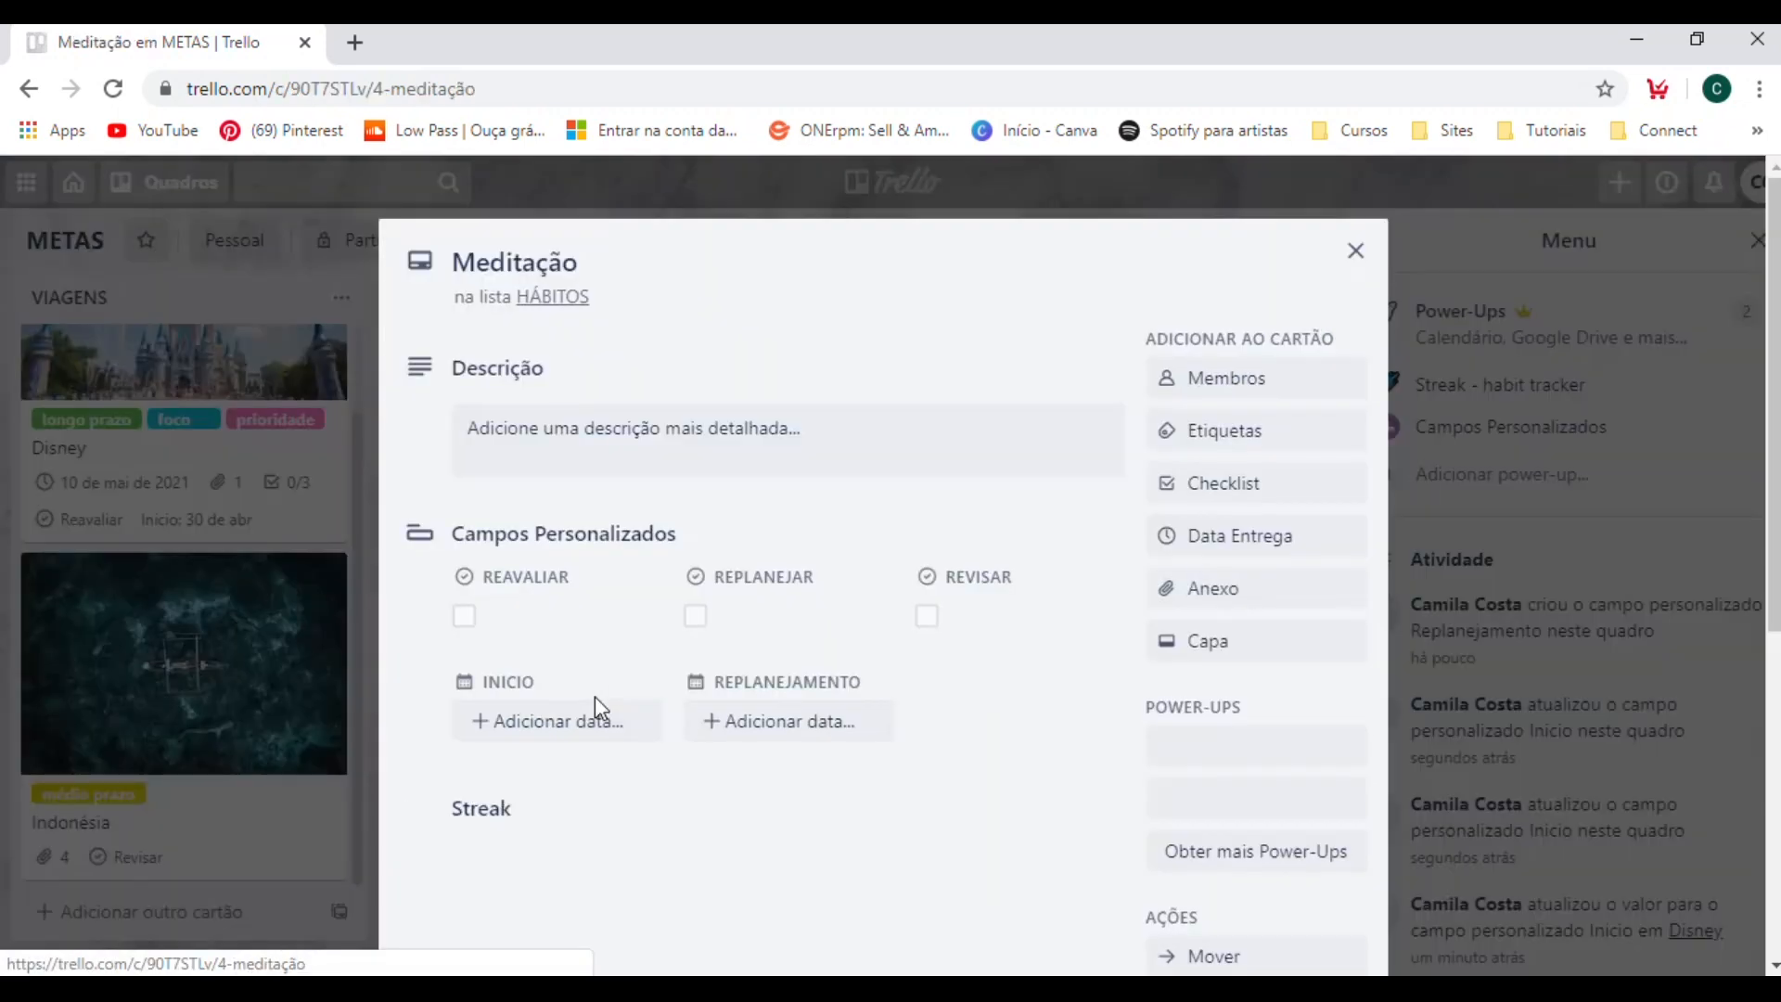
pyautogui.scroll(-5, 615, 673)
pyautogui.scroll(5, 617, 667)
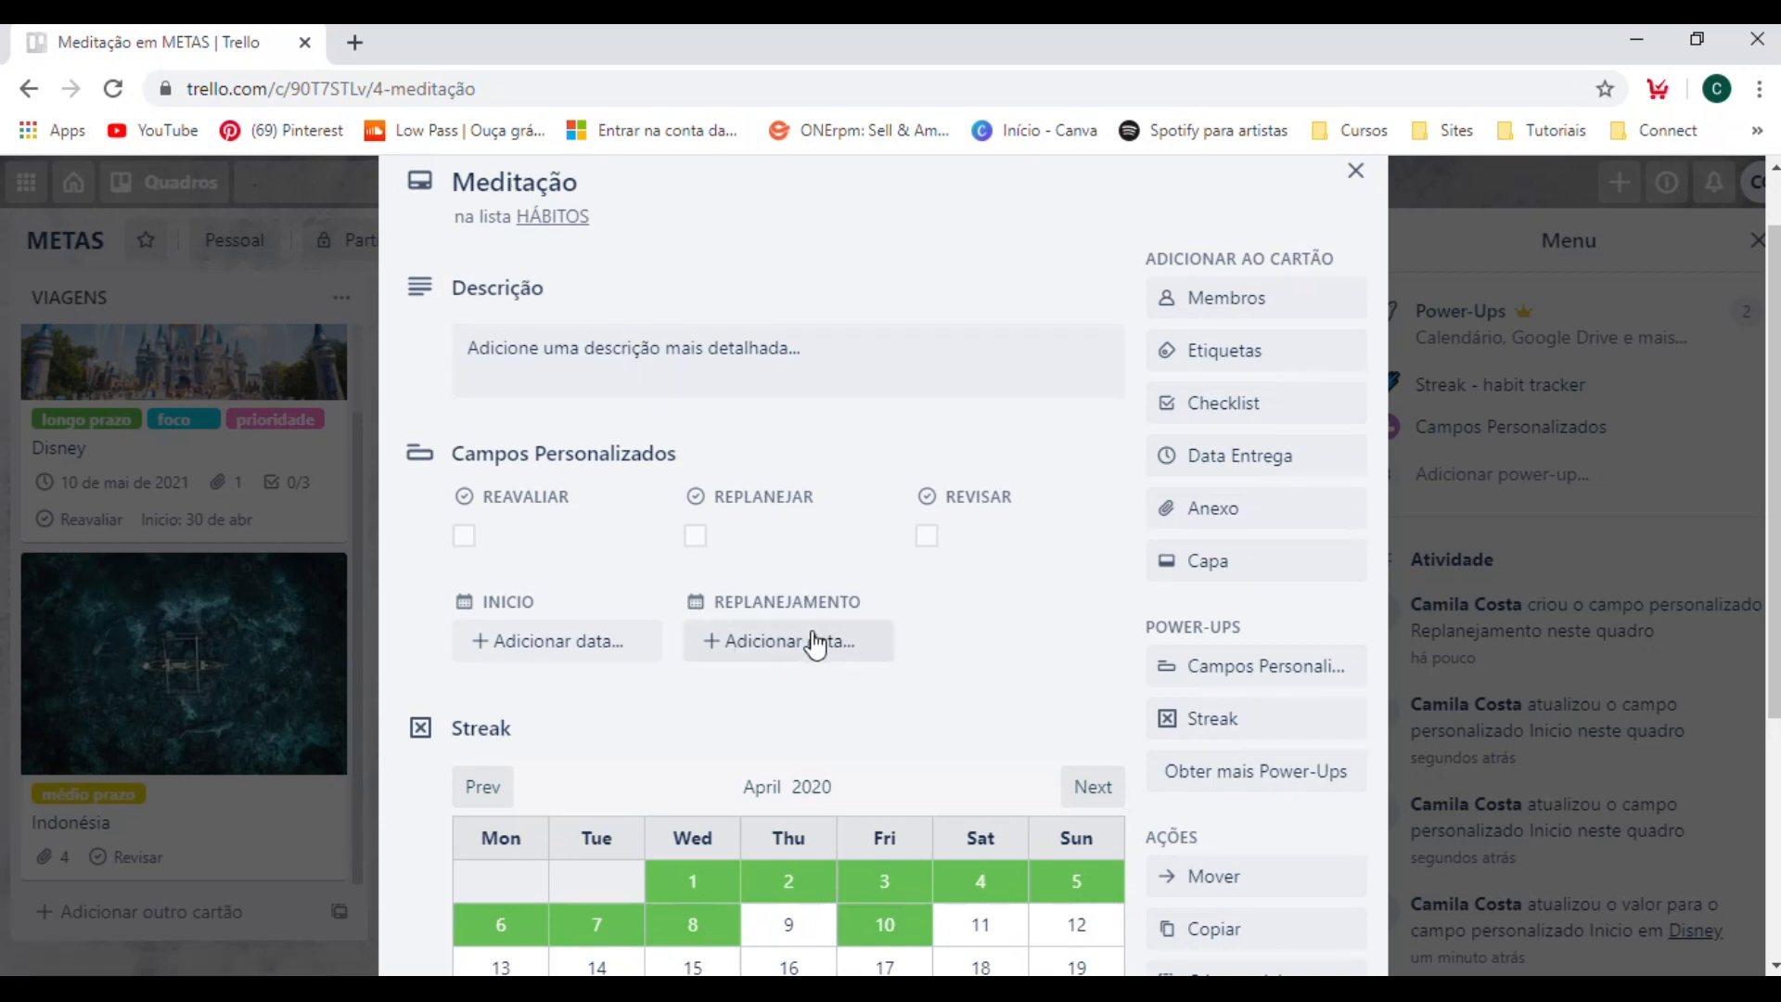
pyautogui.scroll(1, 816, 640)
pyautogui.click(1445, 278)
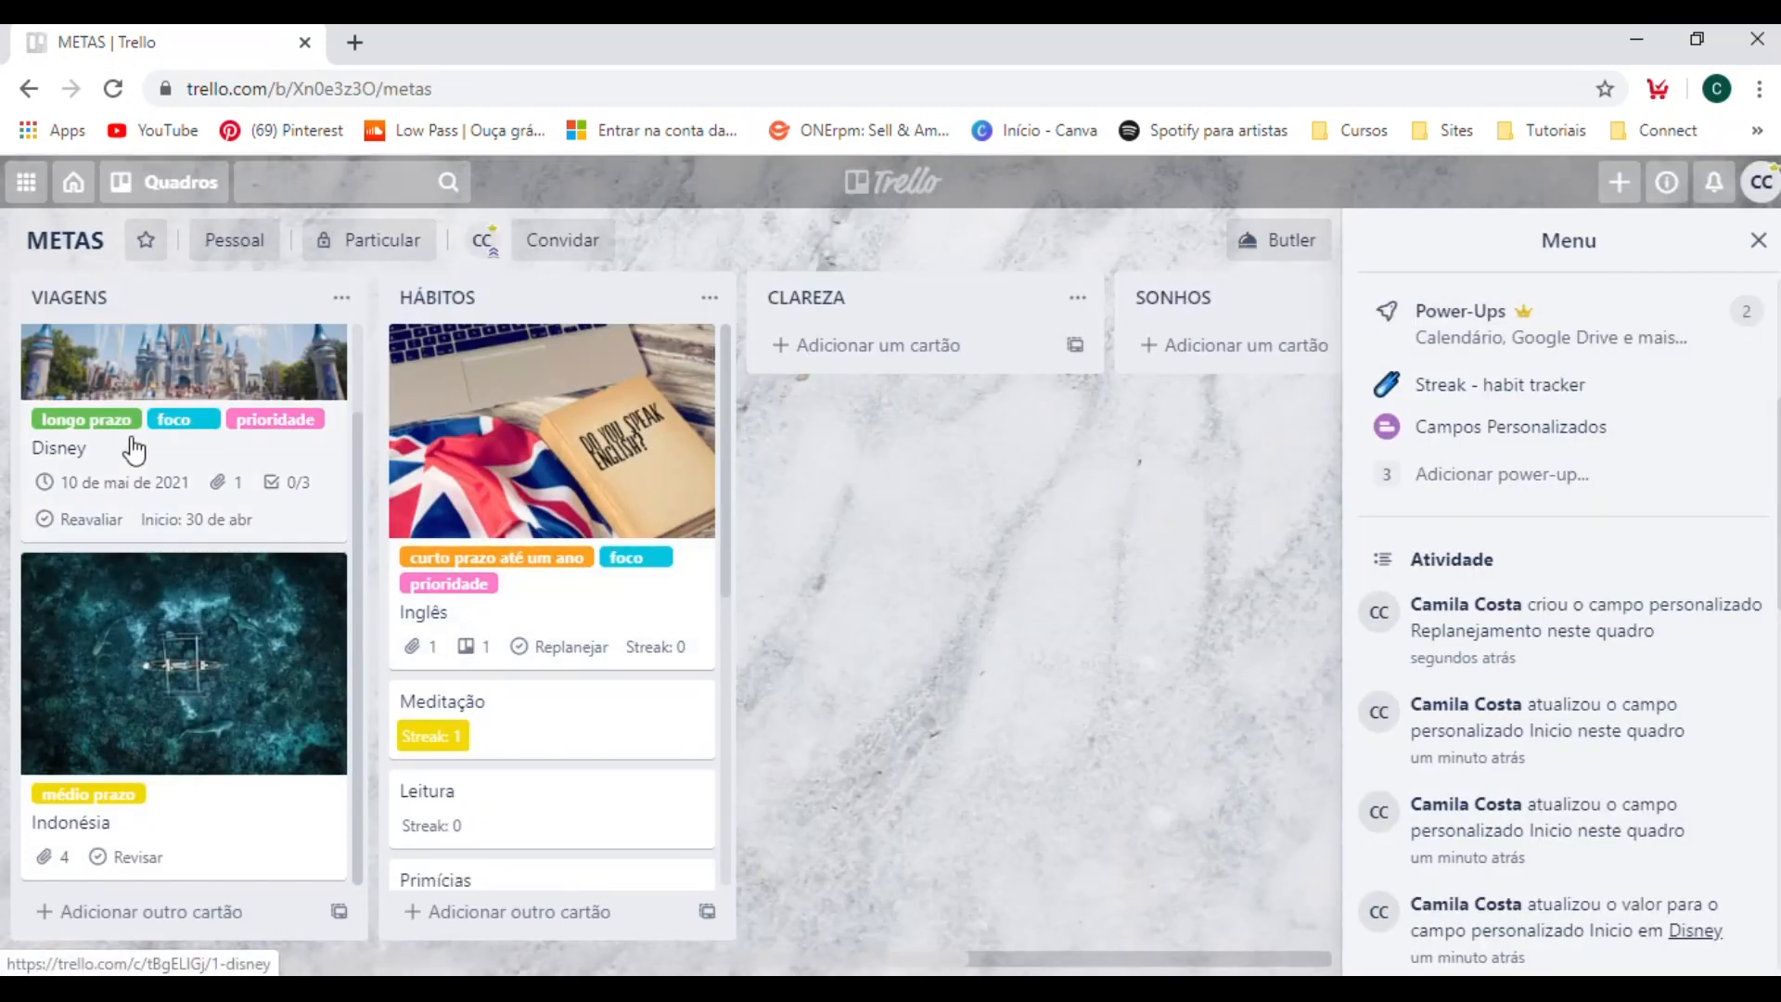
# Set the Replanejamento date on the Indonésia card in the VIAGENS list to 13/4/2020 at 09:00 and save it.
pyautogui.click(141, 833)
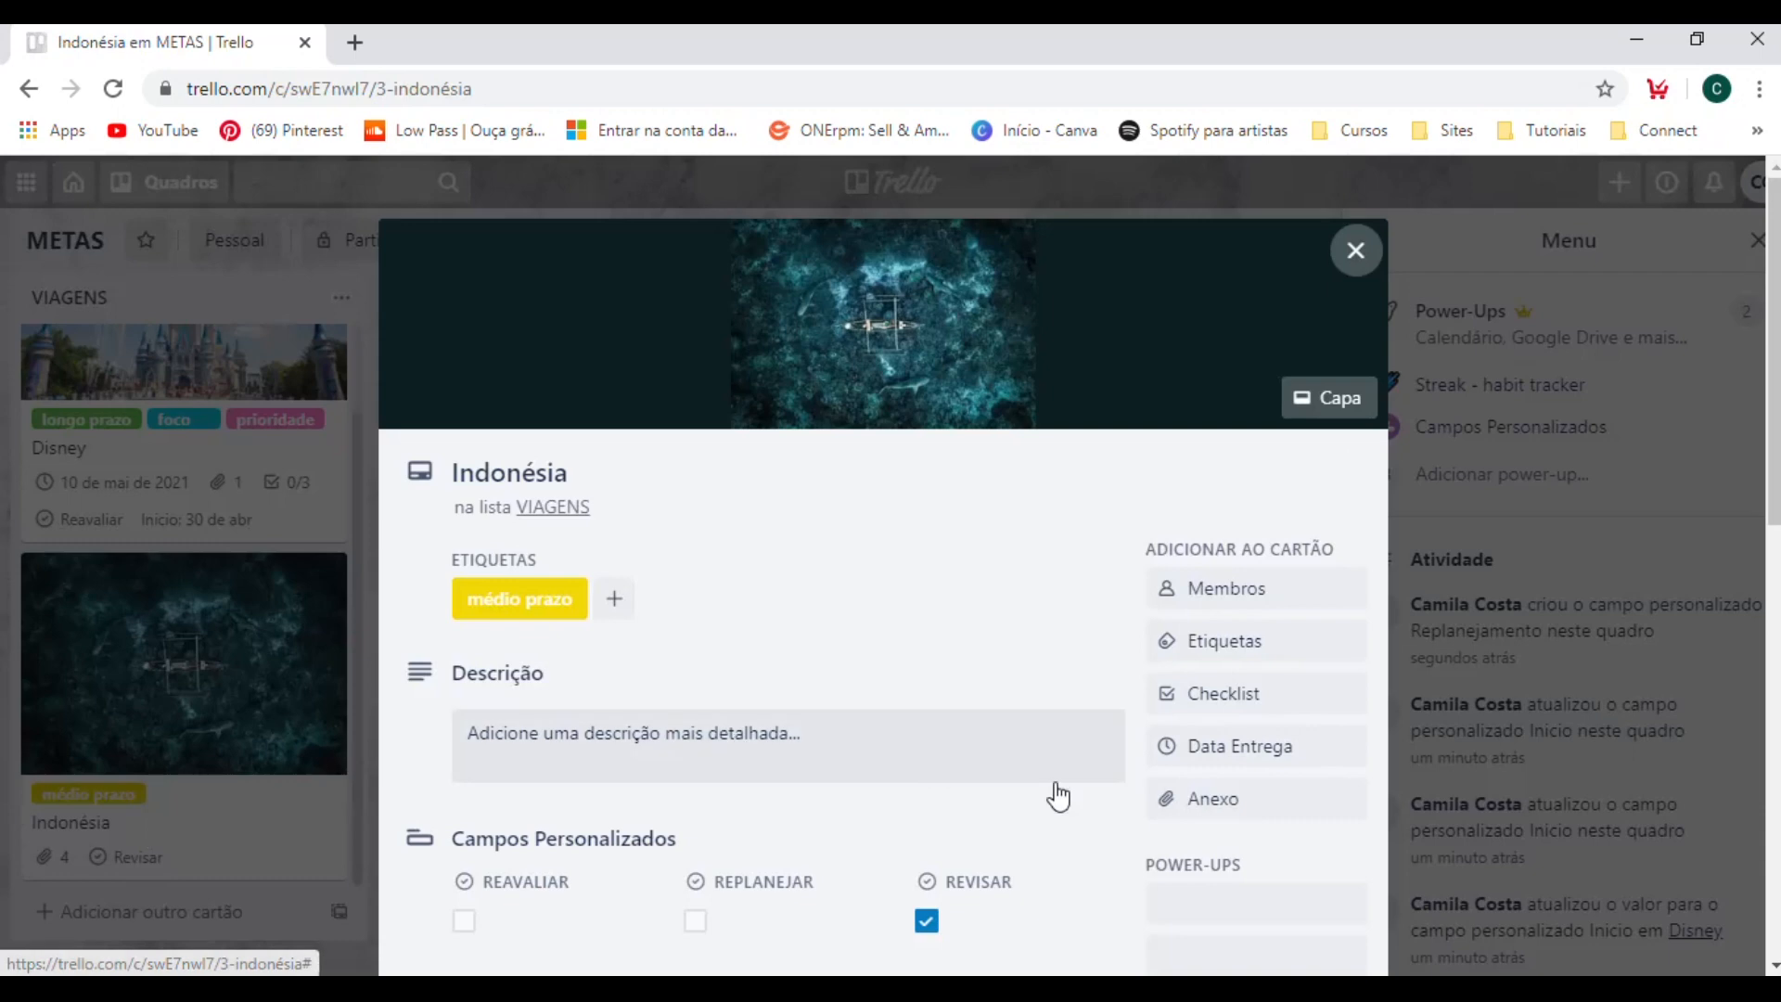
pyautogui.scroll(-5, 938, 765)
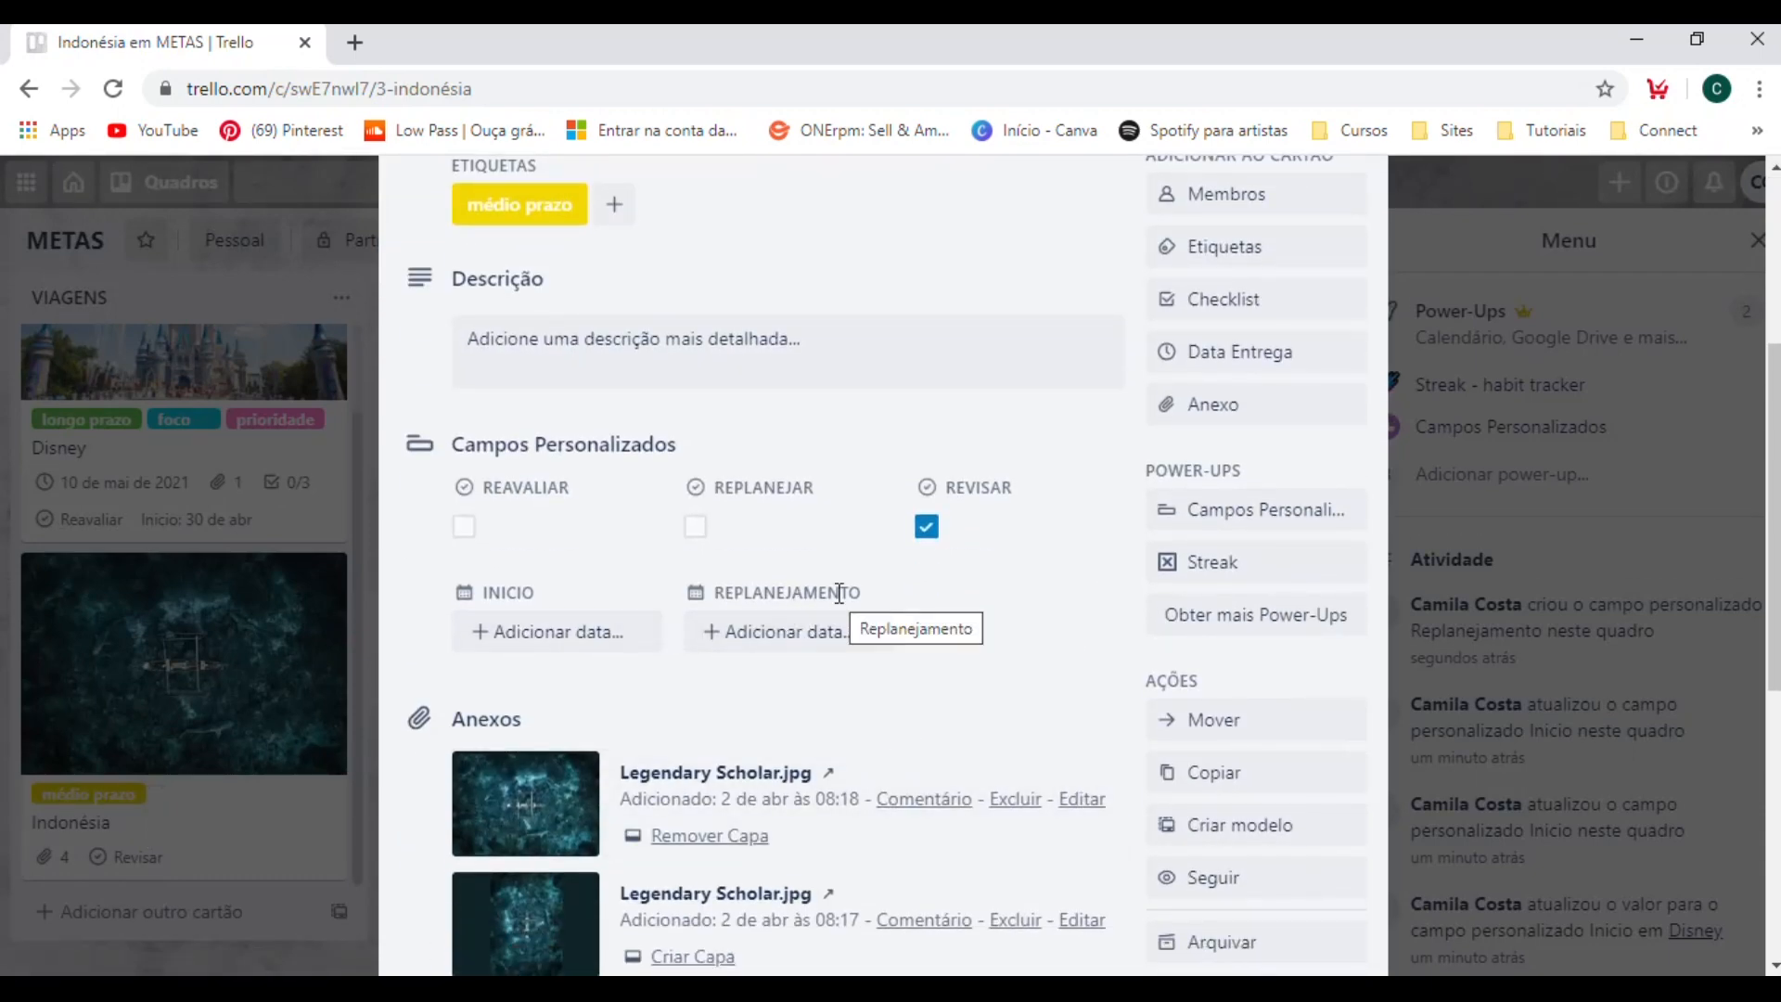
pyautogui.click(768, 640)
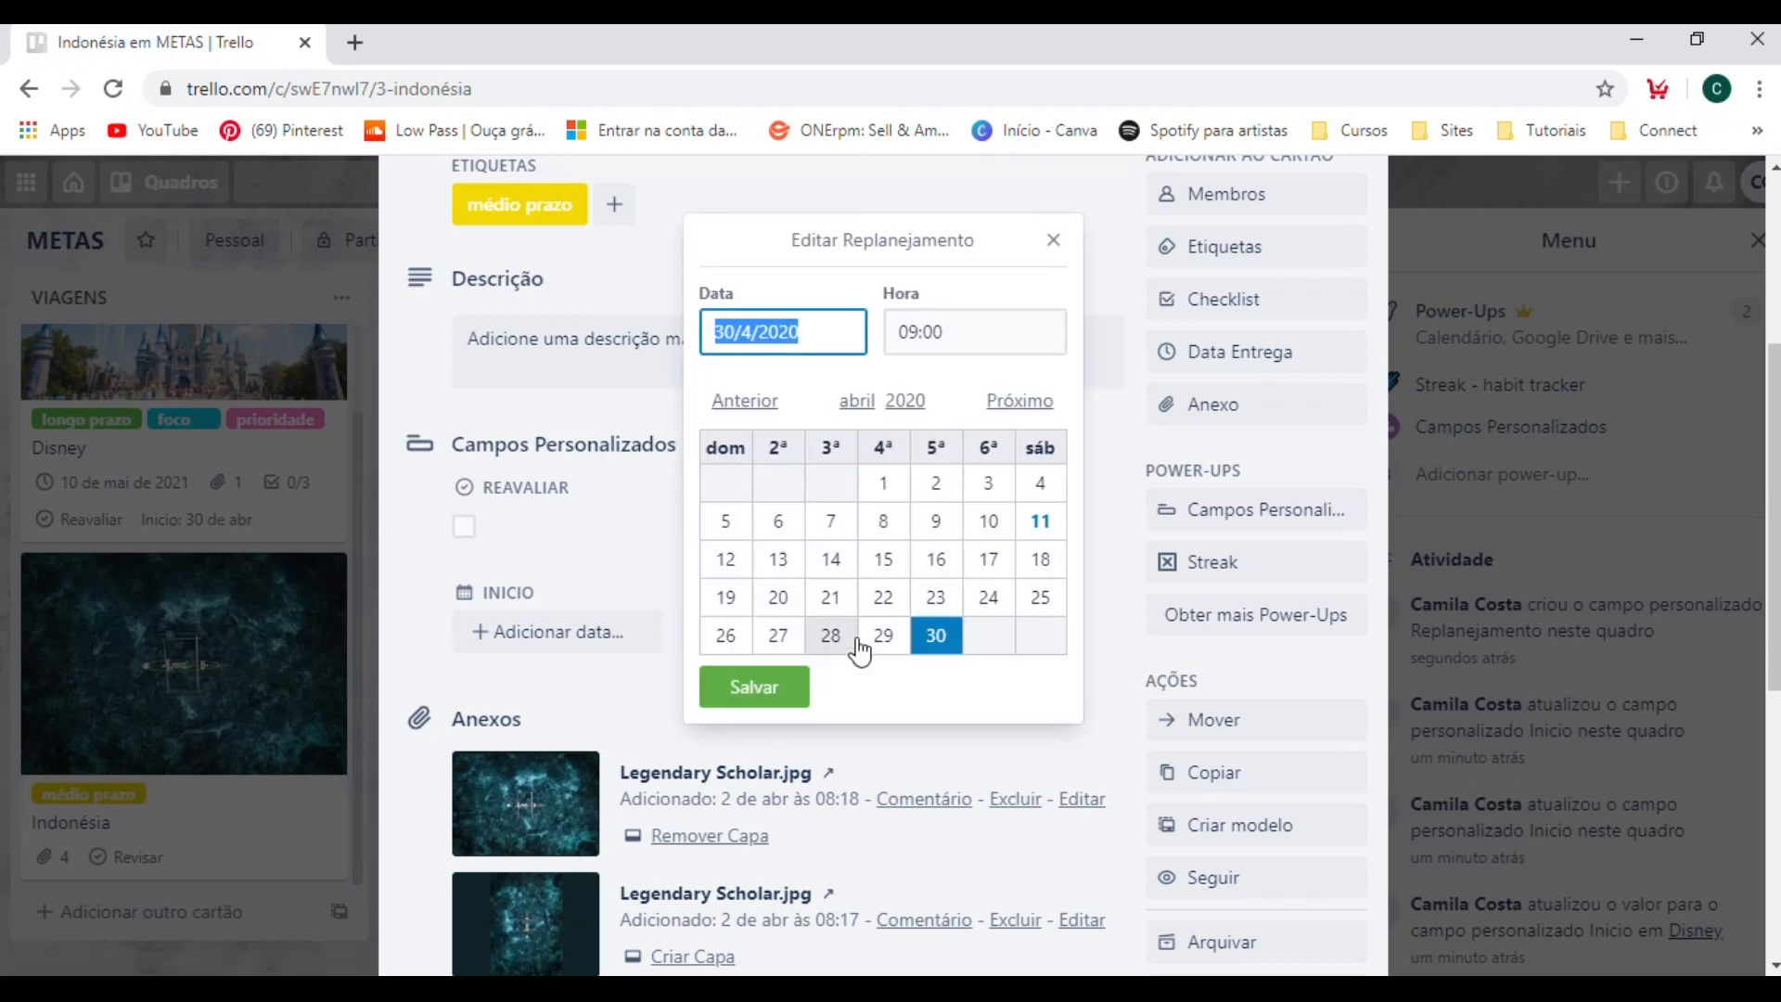
pyautogui.click(777, 561)
pyautogui.click(753, 686)
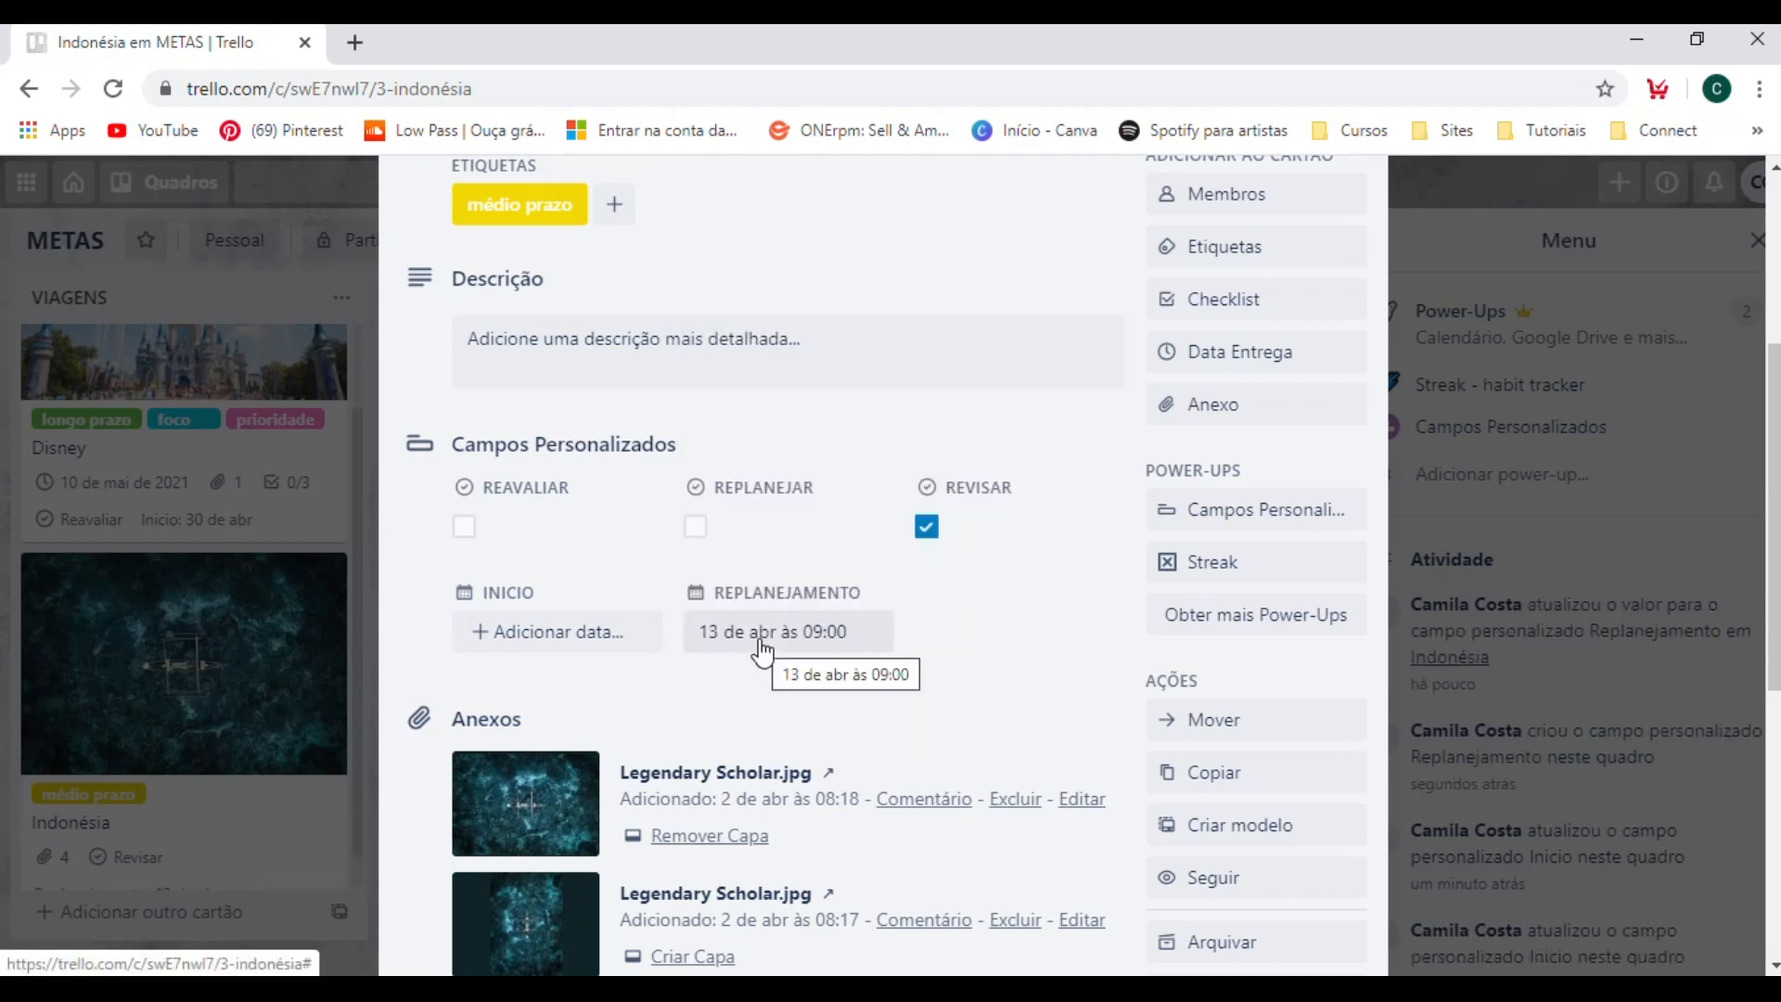
# Leave the Indonésia card and create a custom field of type Data named "Revisão", closing the field settings.
pyautogui.scroll(-6, 203, 845)
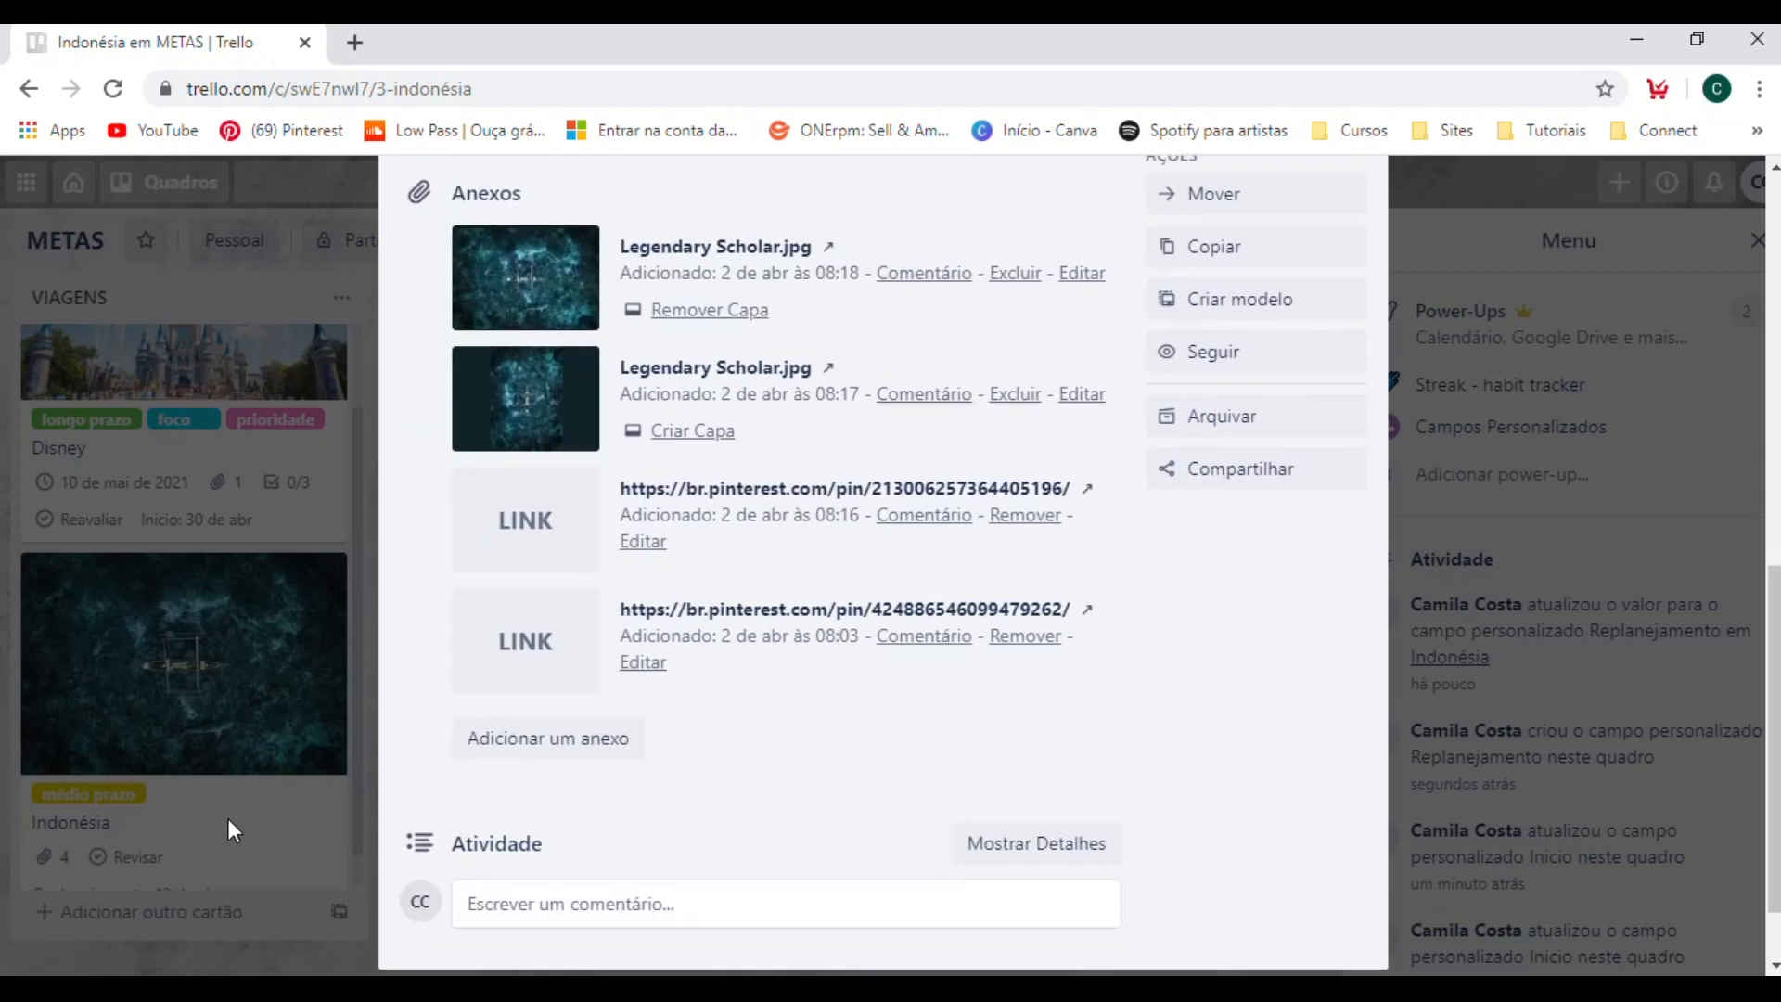
pyautogui.click(1510, 527)
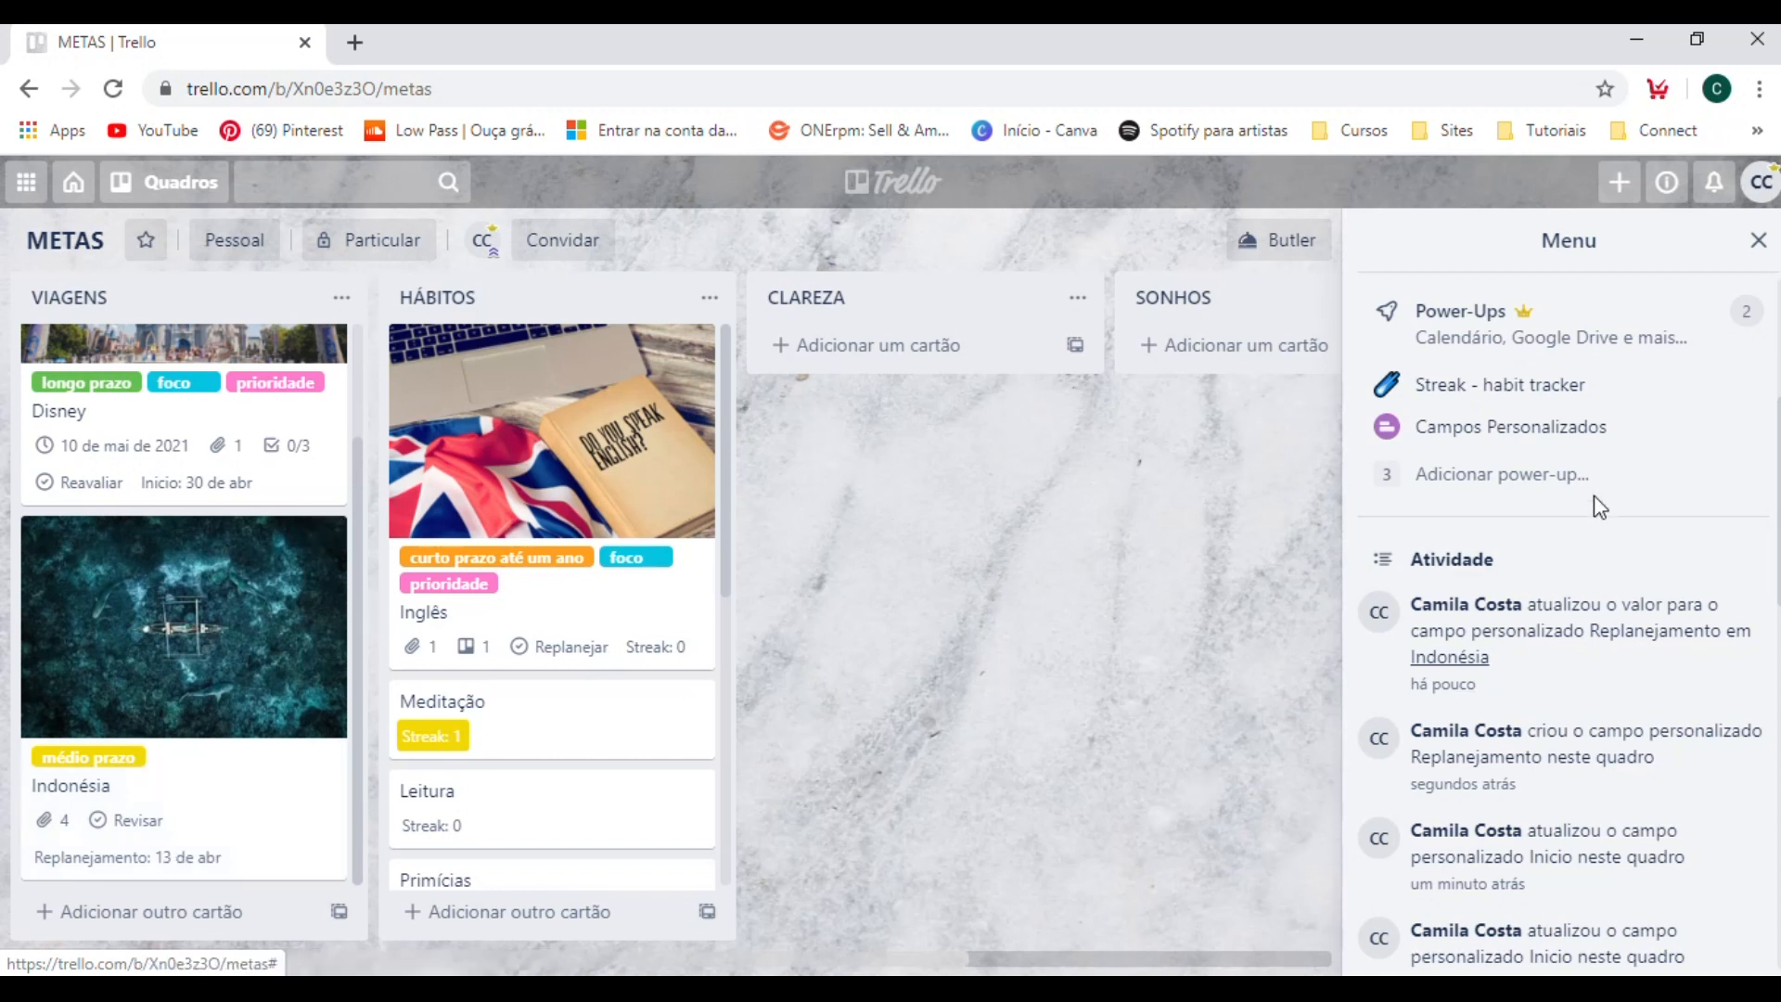
pyautogui.click(1513, 443)
pyautogui.click(1419, 582)
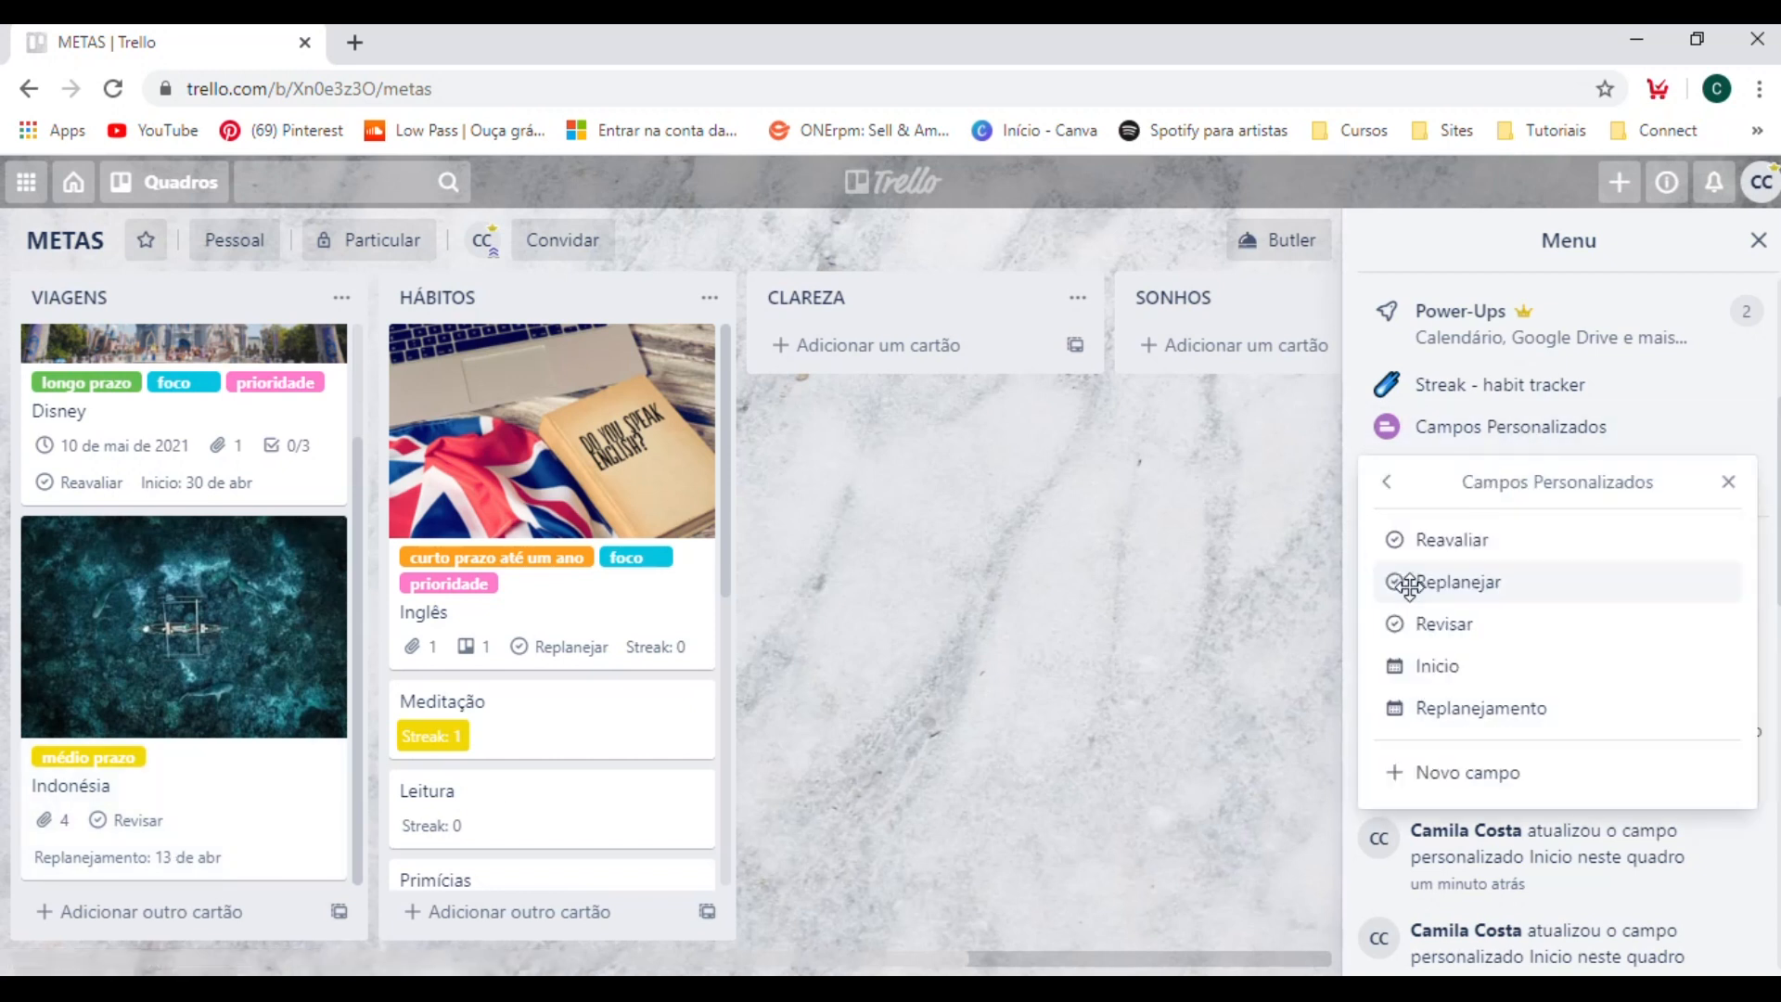
pyautogui.click(1456, 771)
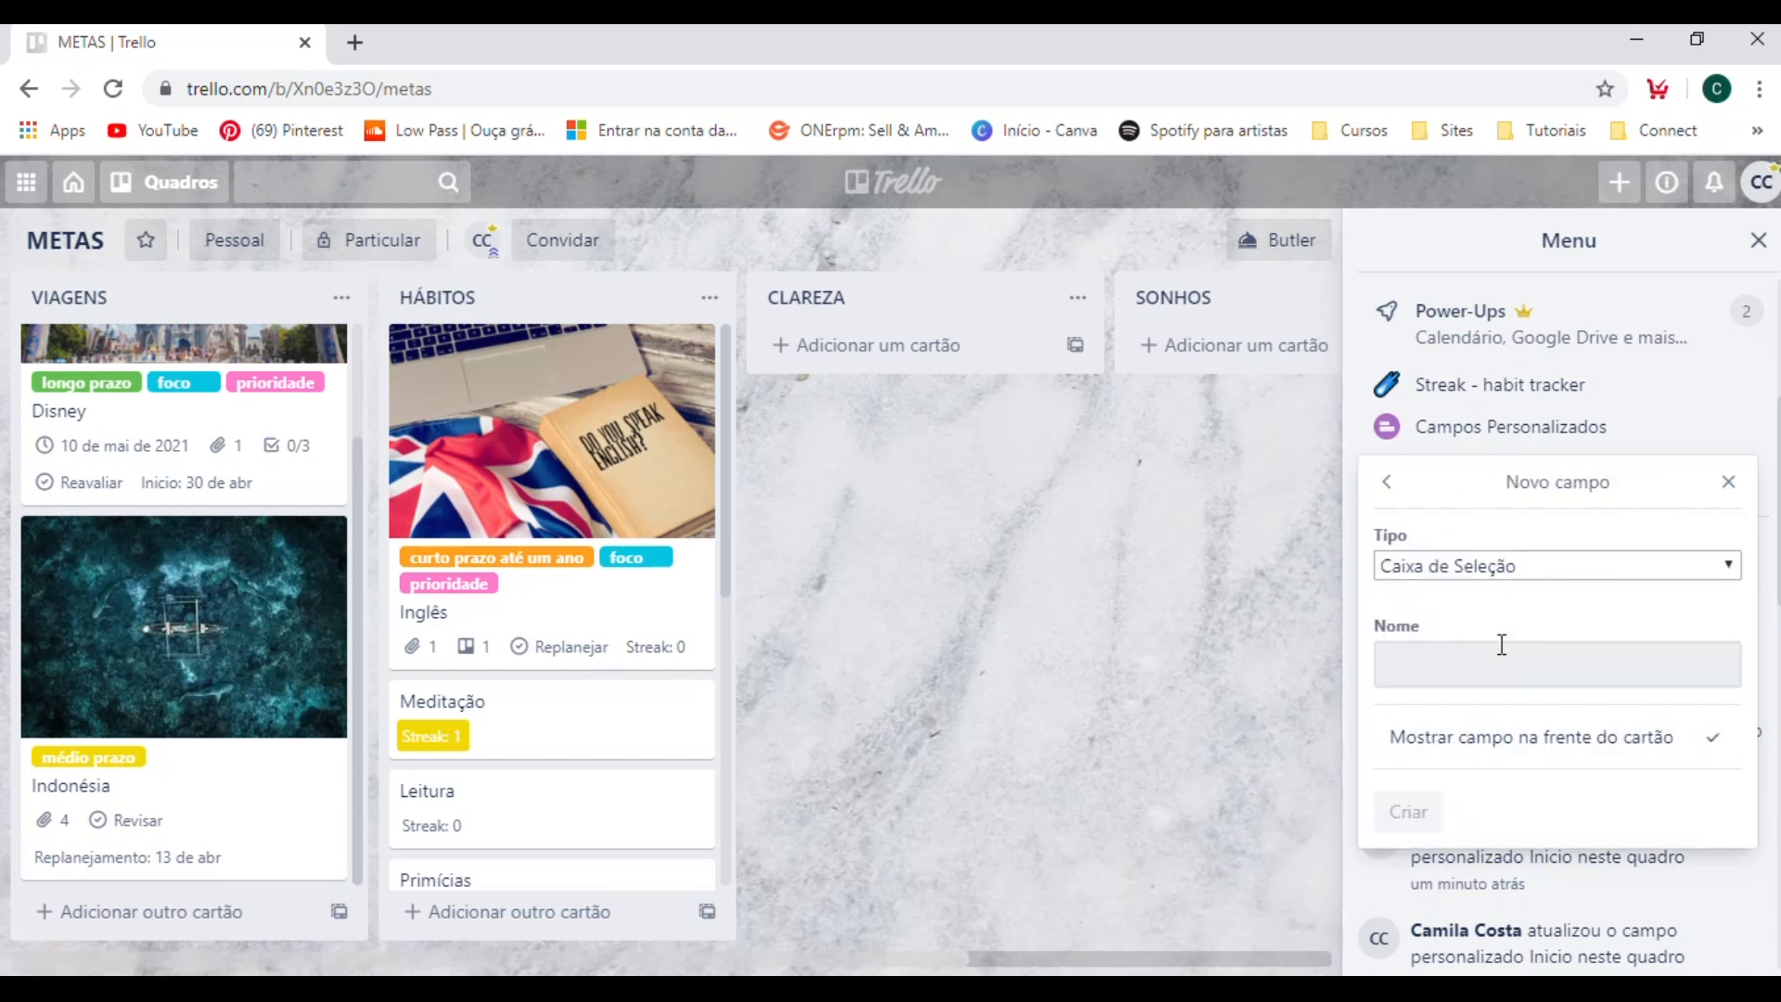
pyautogui.click(1478, 565)
pyautogui.click(1429, 624)
pyautogui.click(1431, 666)
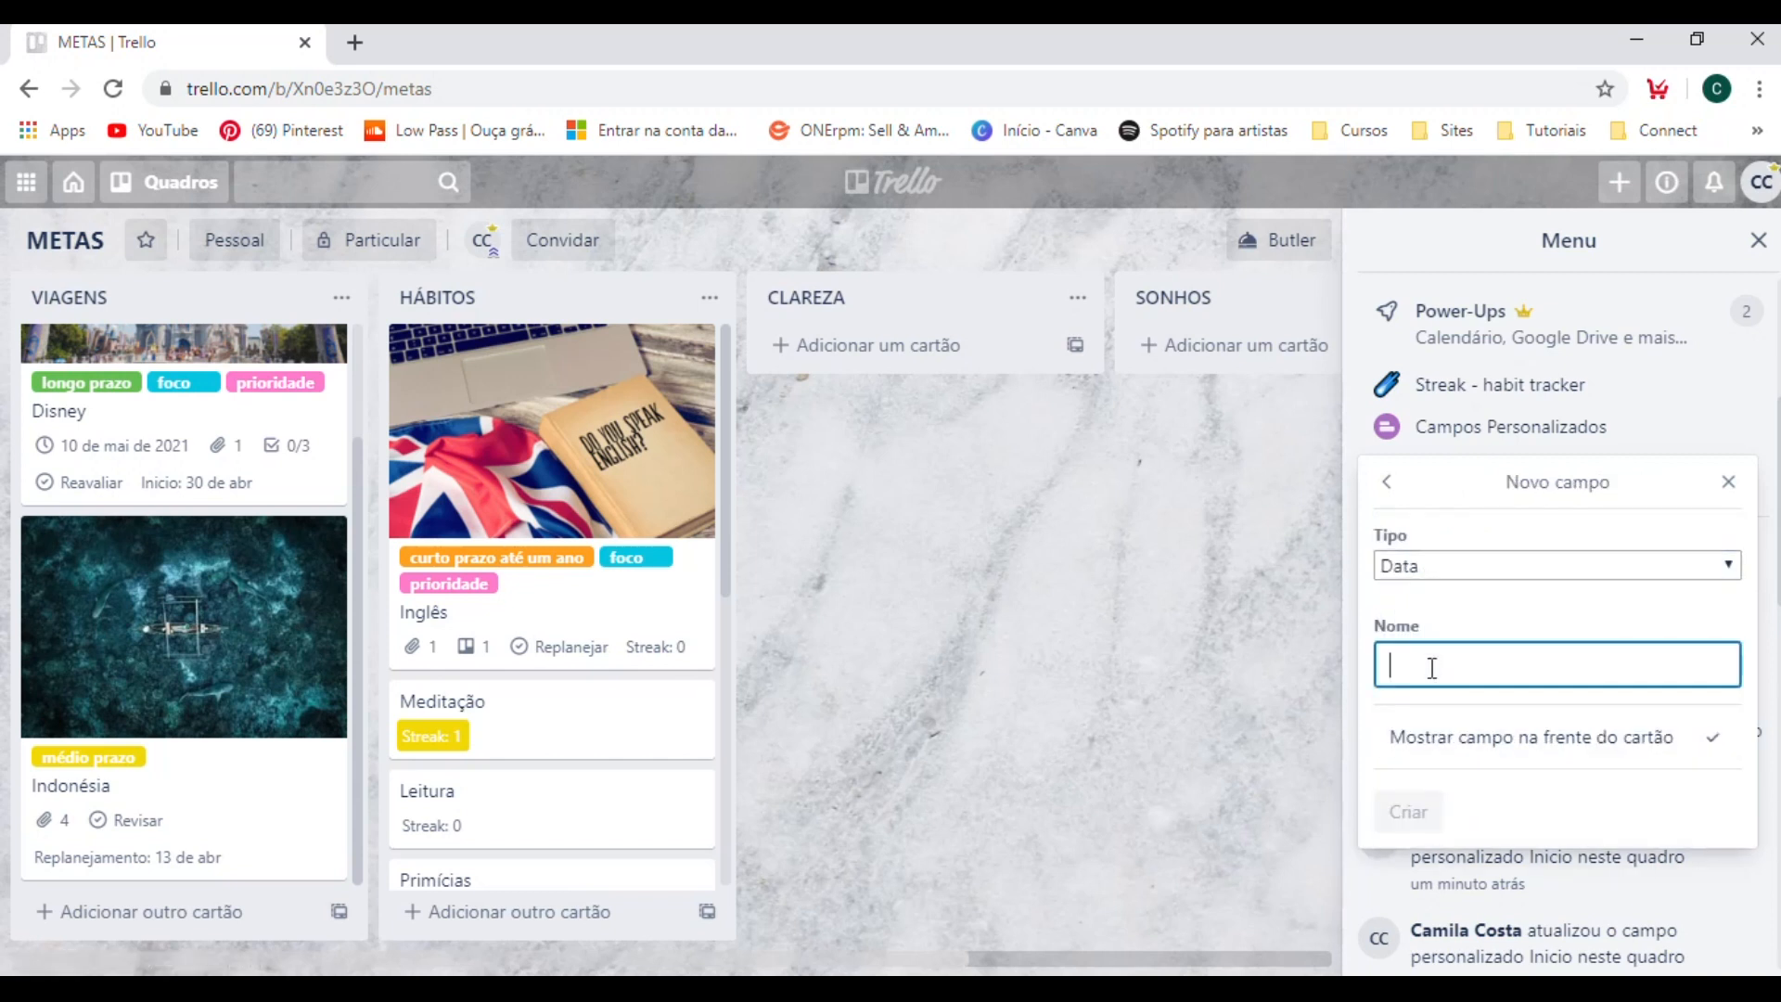
pyautogui.write('Rev')
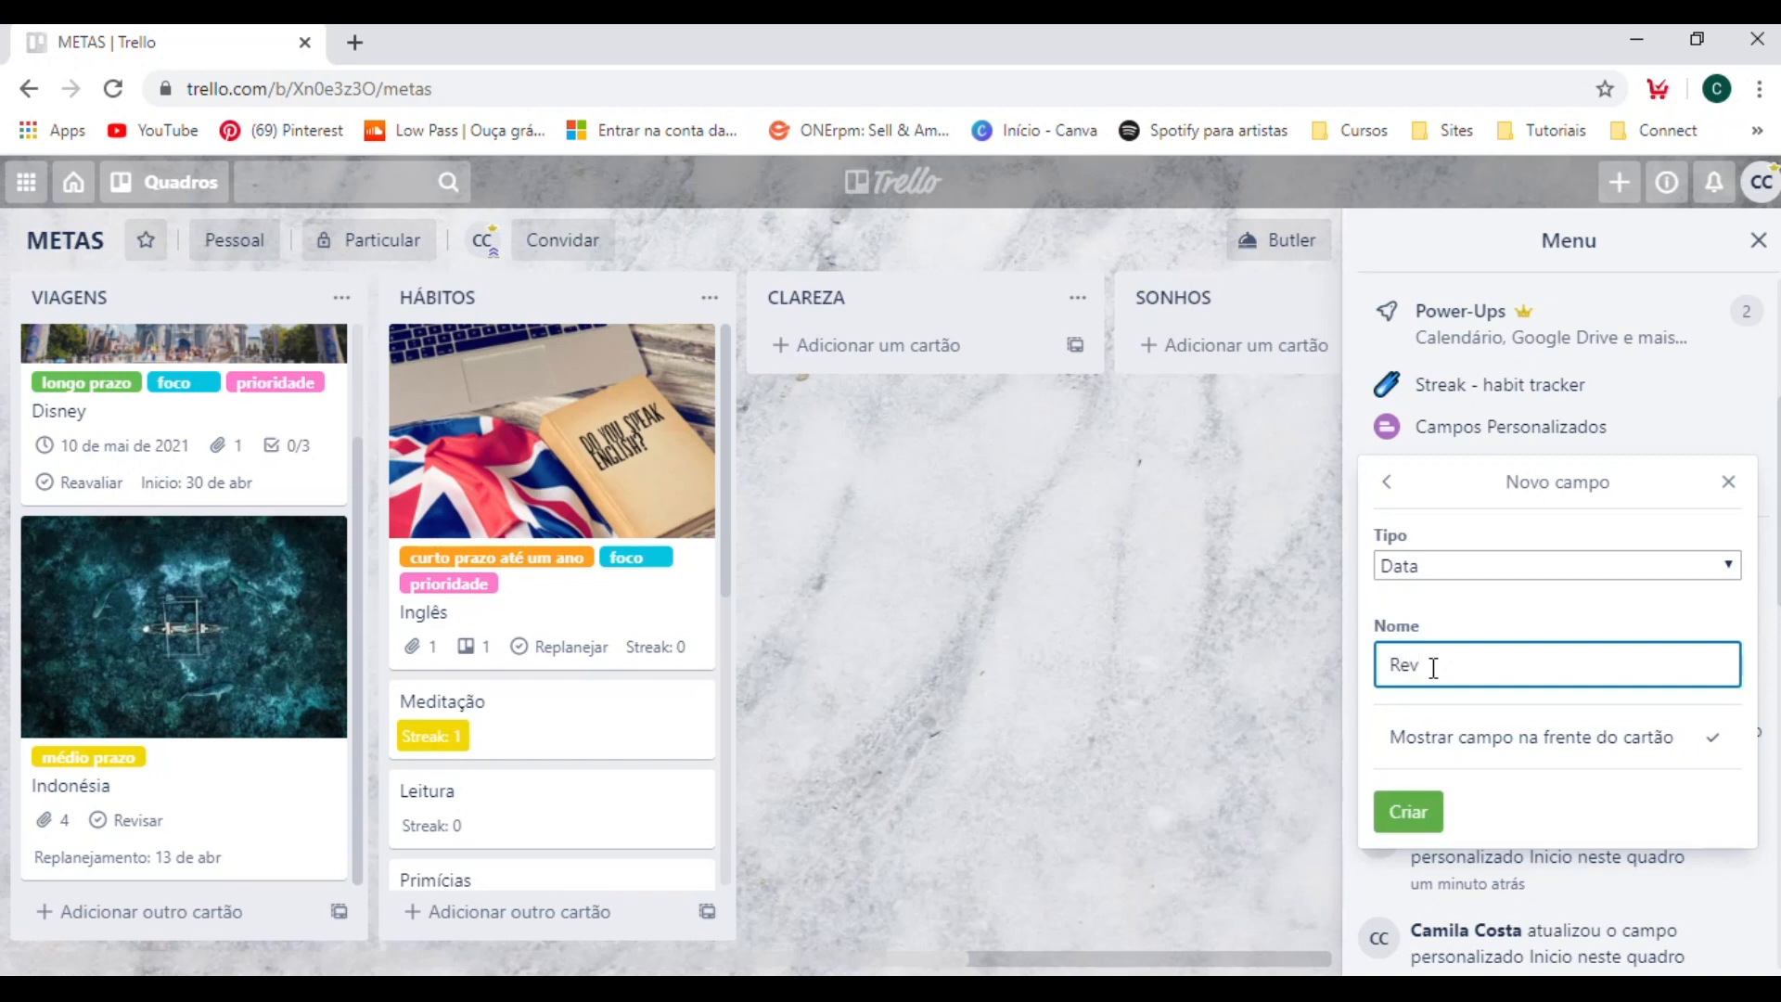
pyautogui.write('isão')
pyautogui.click(1407, 811)
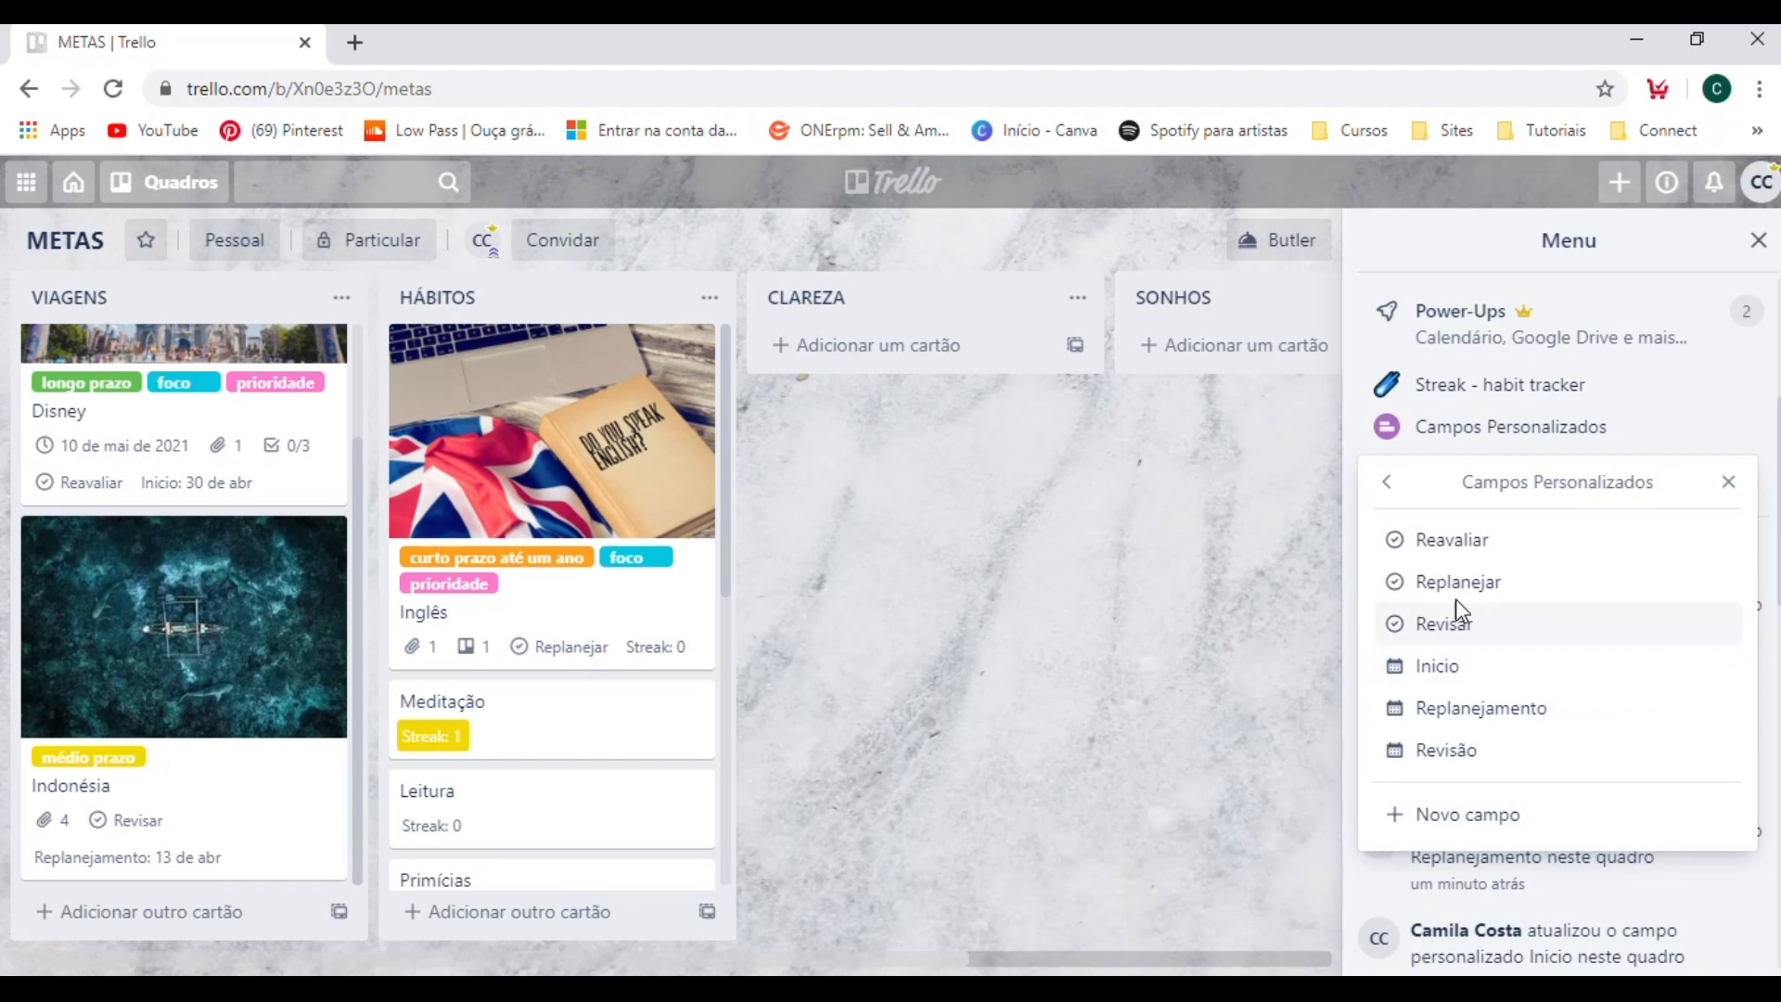
pyautogui.click(1157, 642)
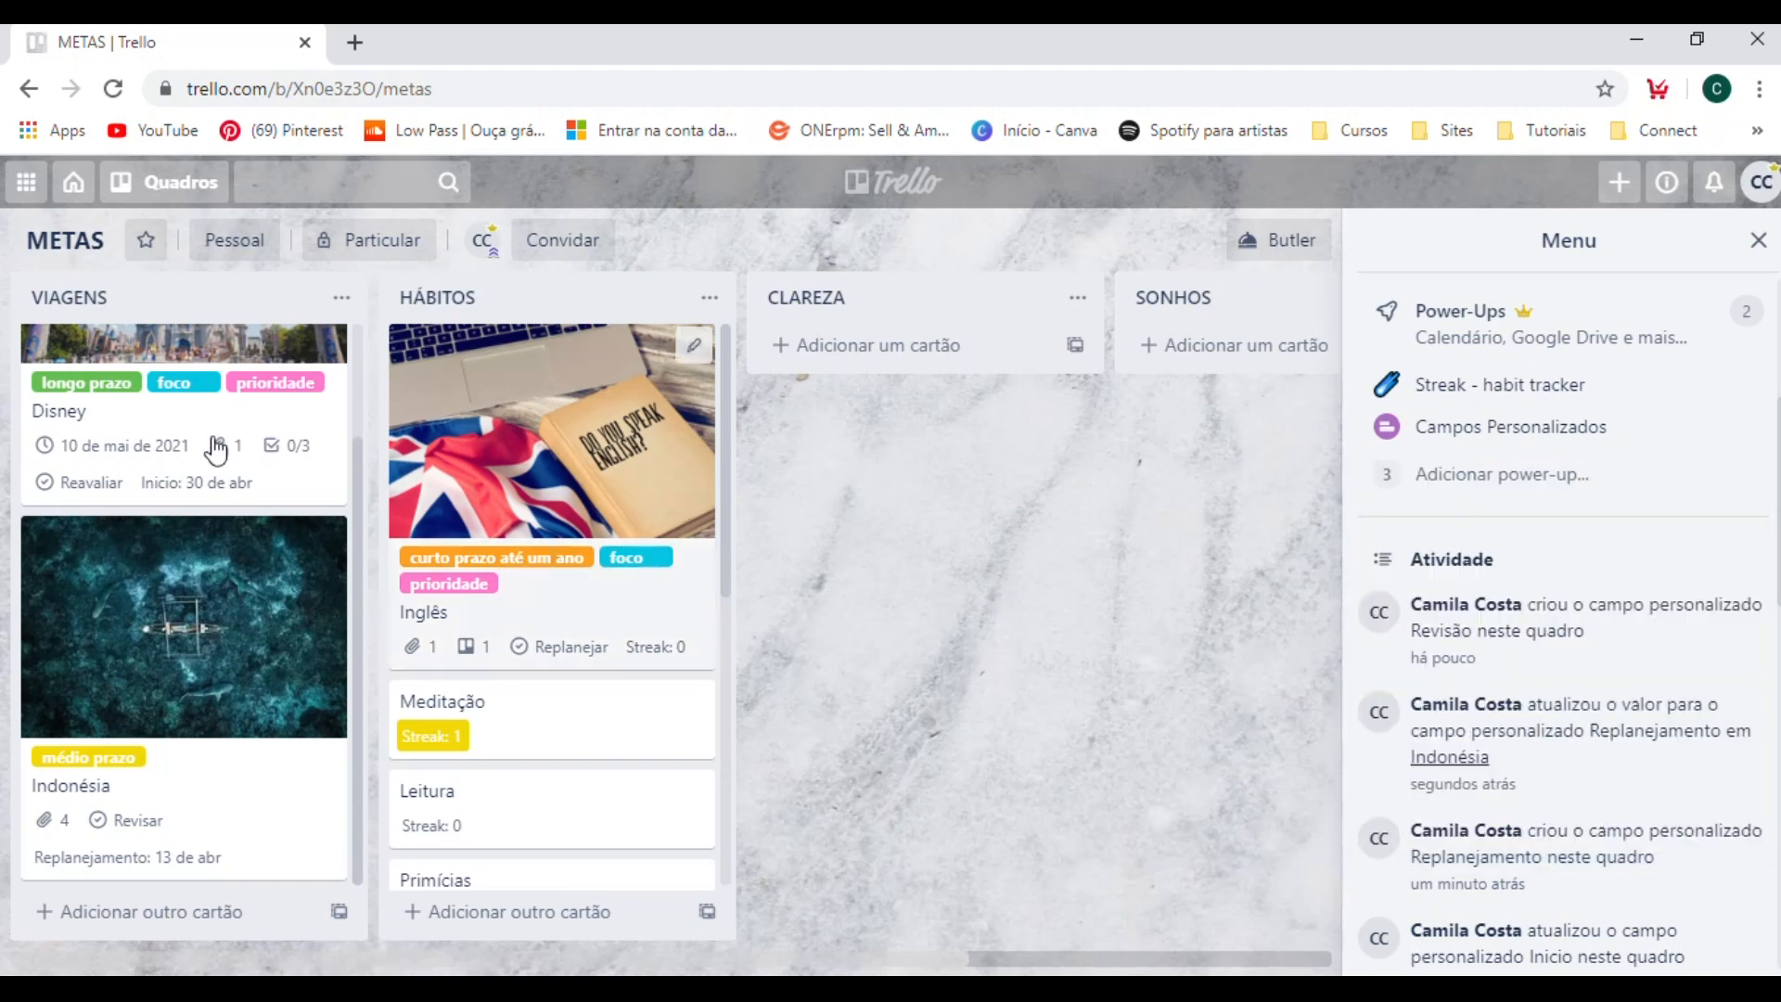
# Set the Revisão date on the Inglês card in the HÁBITOS list to 14/4/2020 at 09:00, save it and return to the board.
pyautogui.click(601, 649)
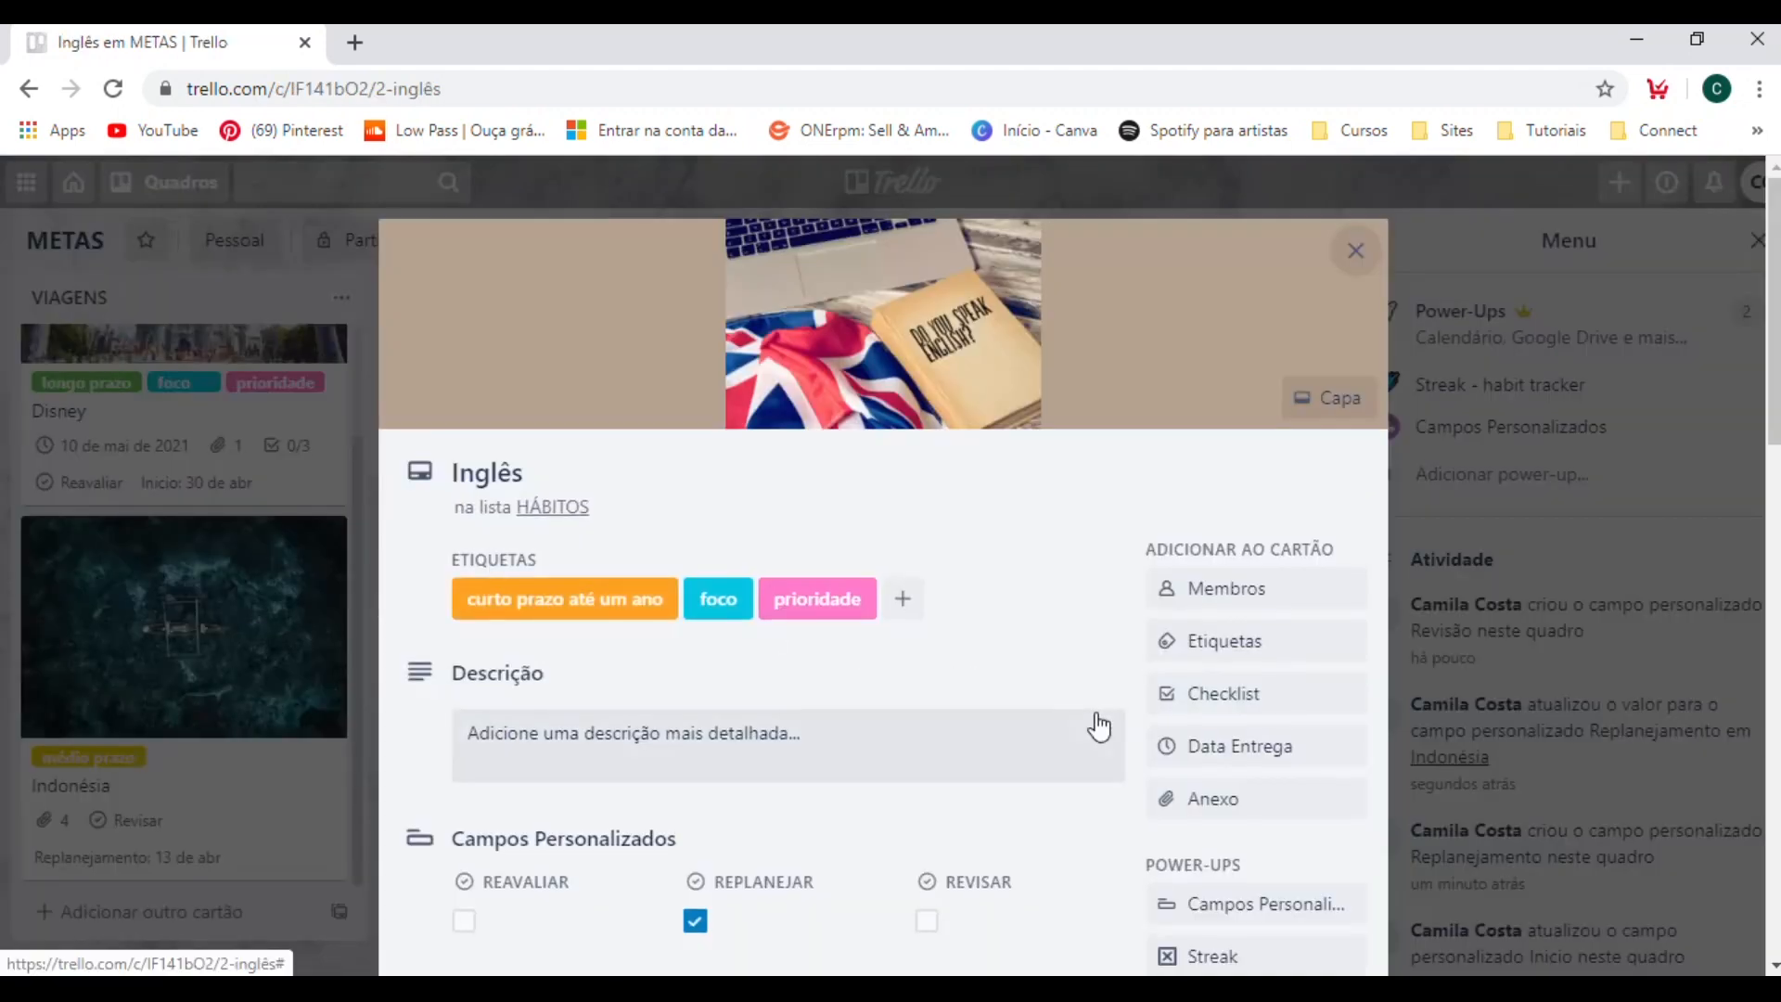
pyautogui.scroll(-4, 1099, 726)
pyautogui.click(1024, 638)
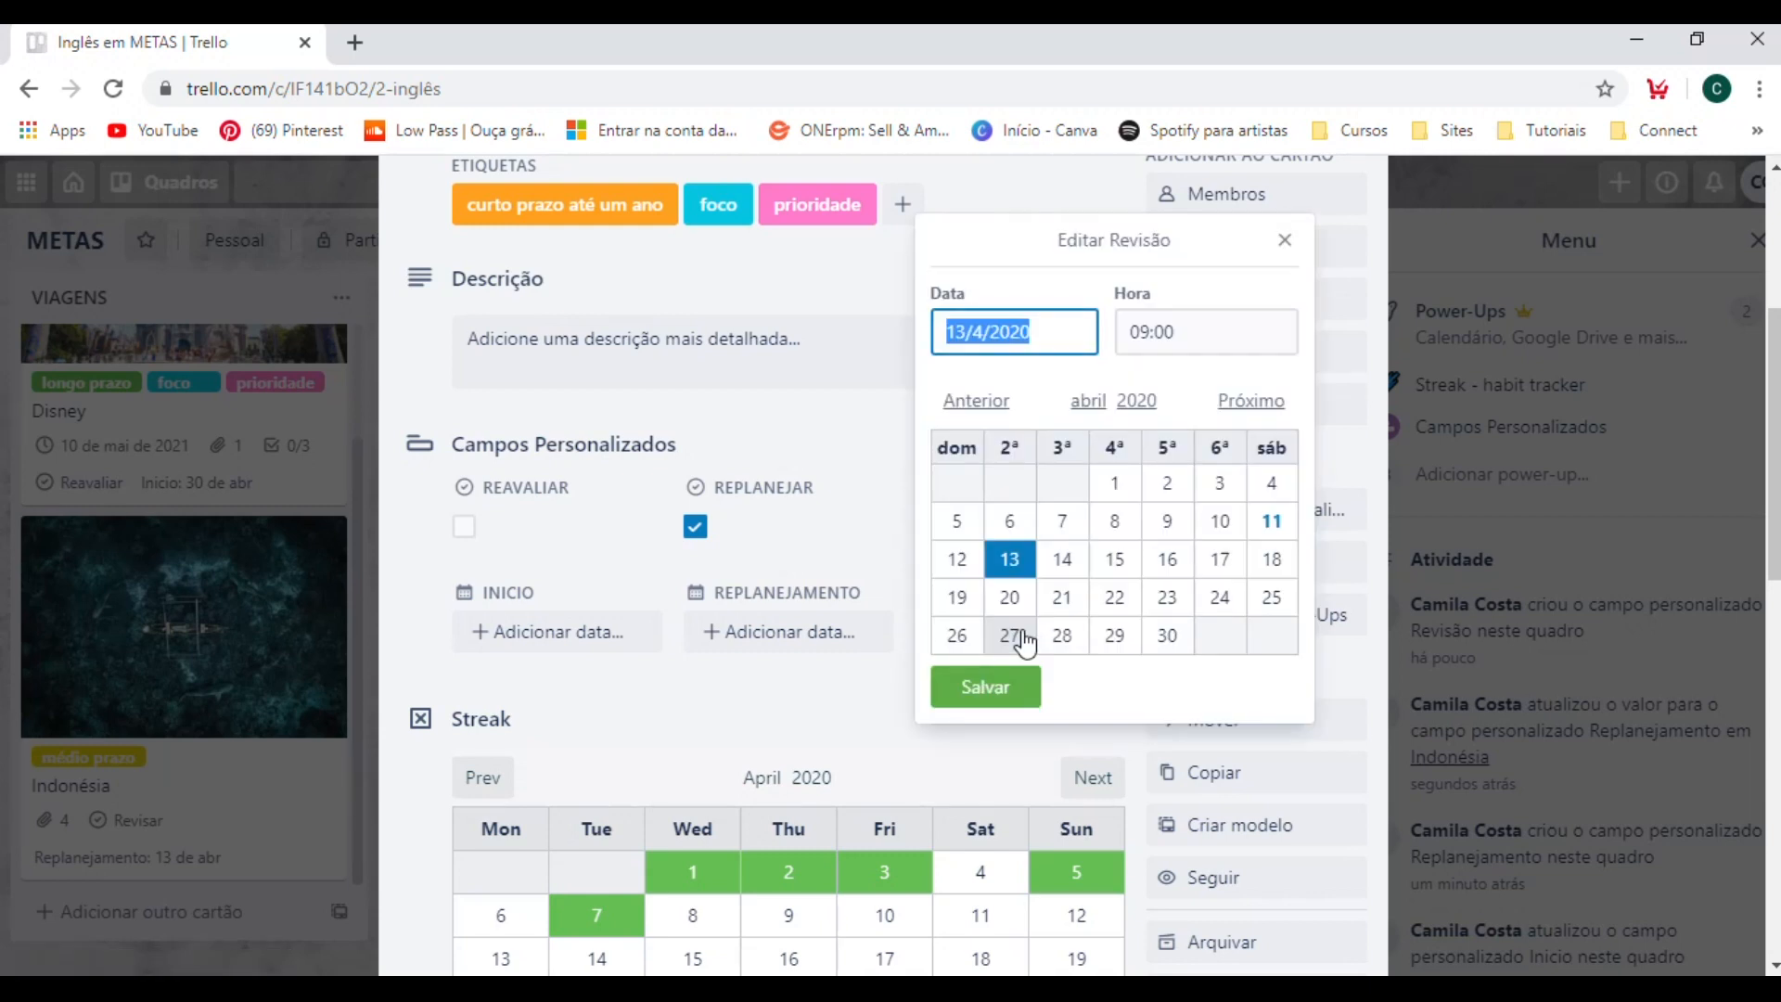
pyautogui.click(1050, 564)
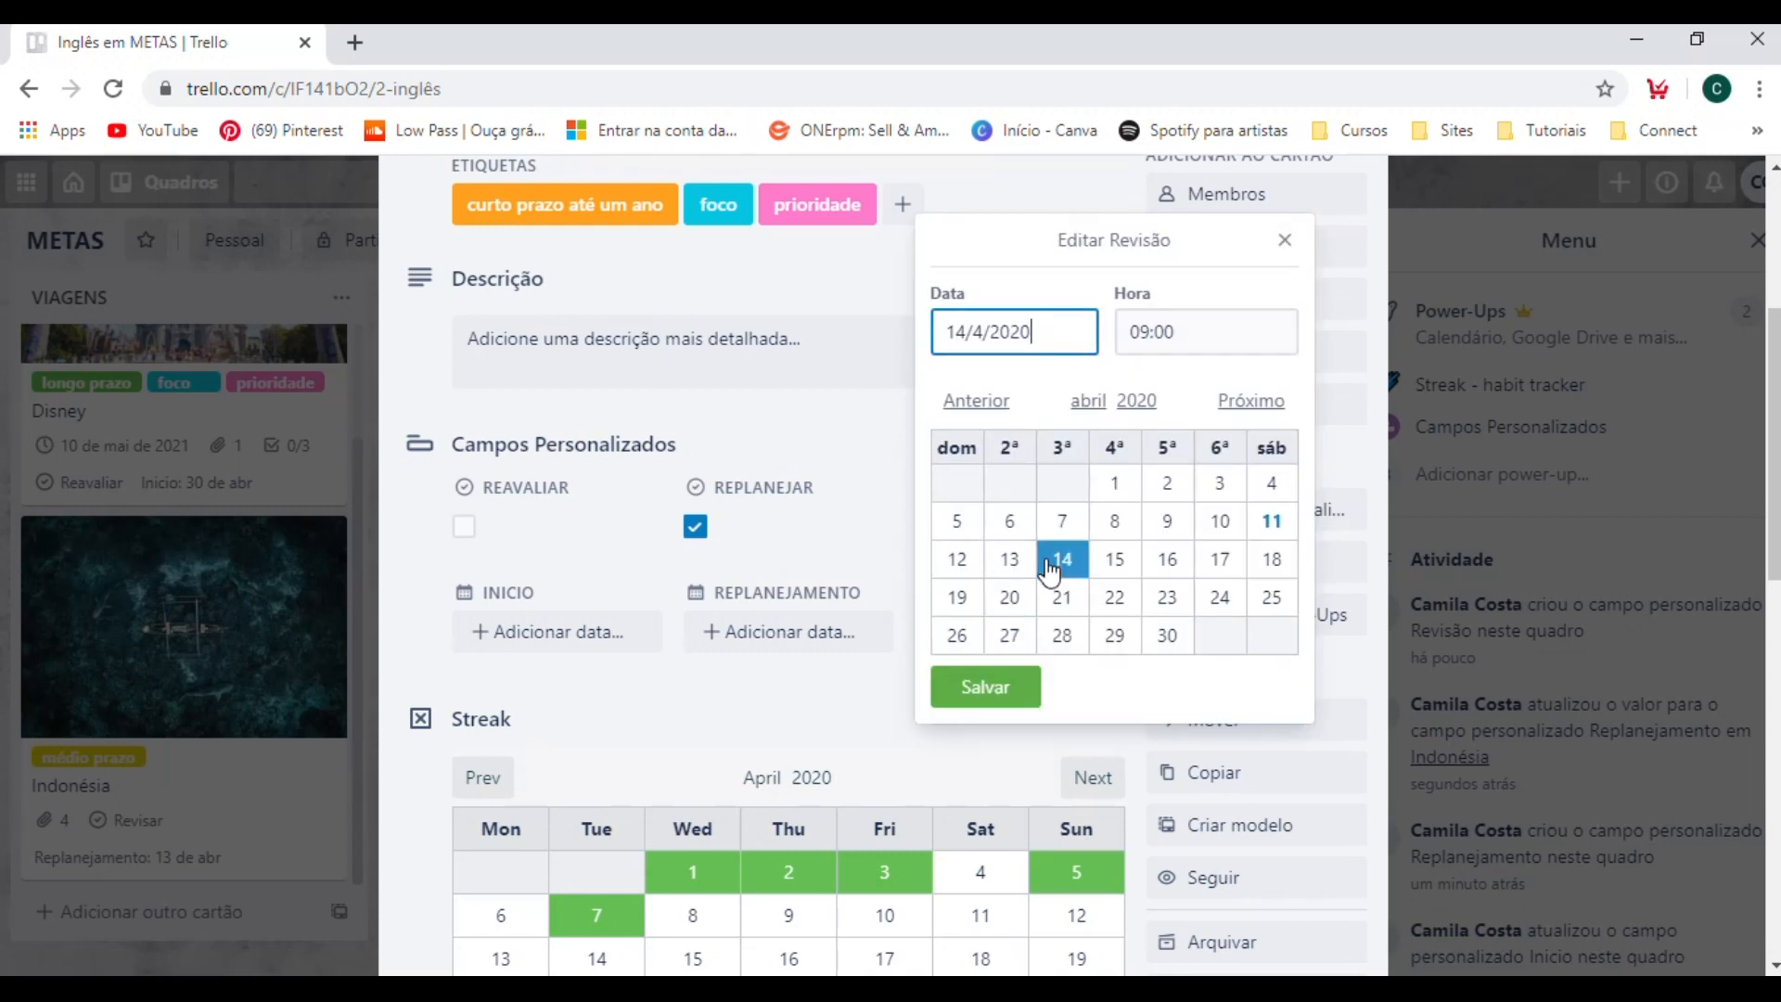
pyautogui.click(1020, 700)
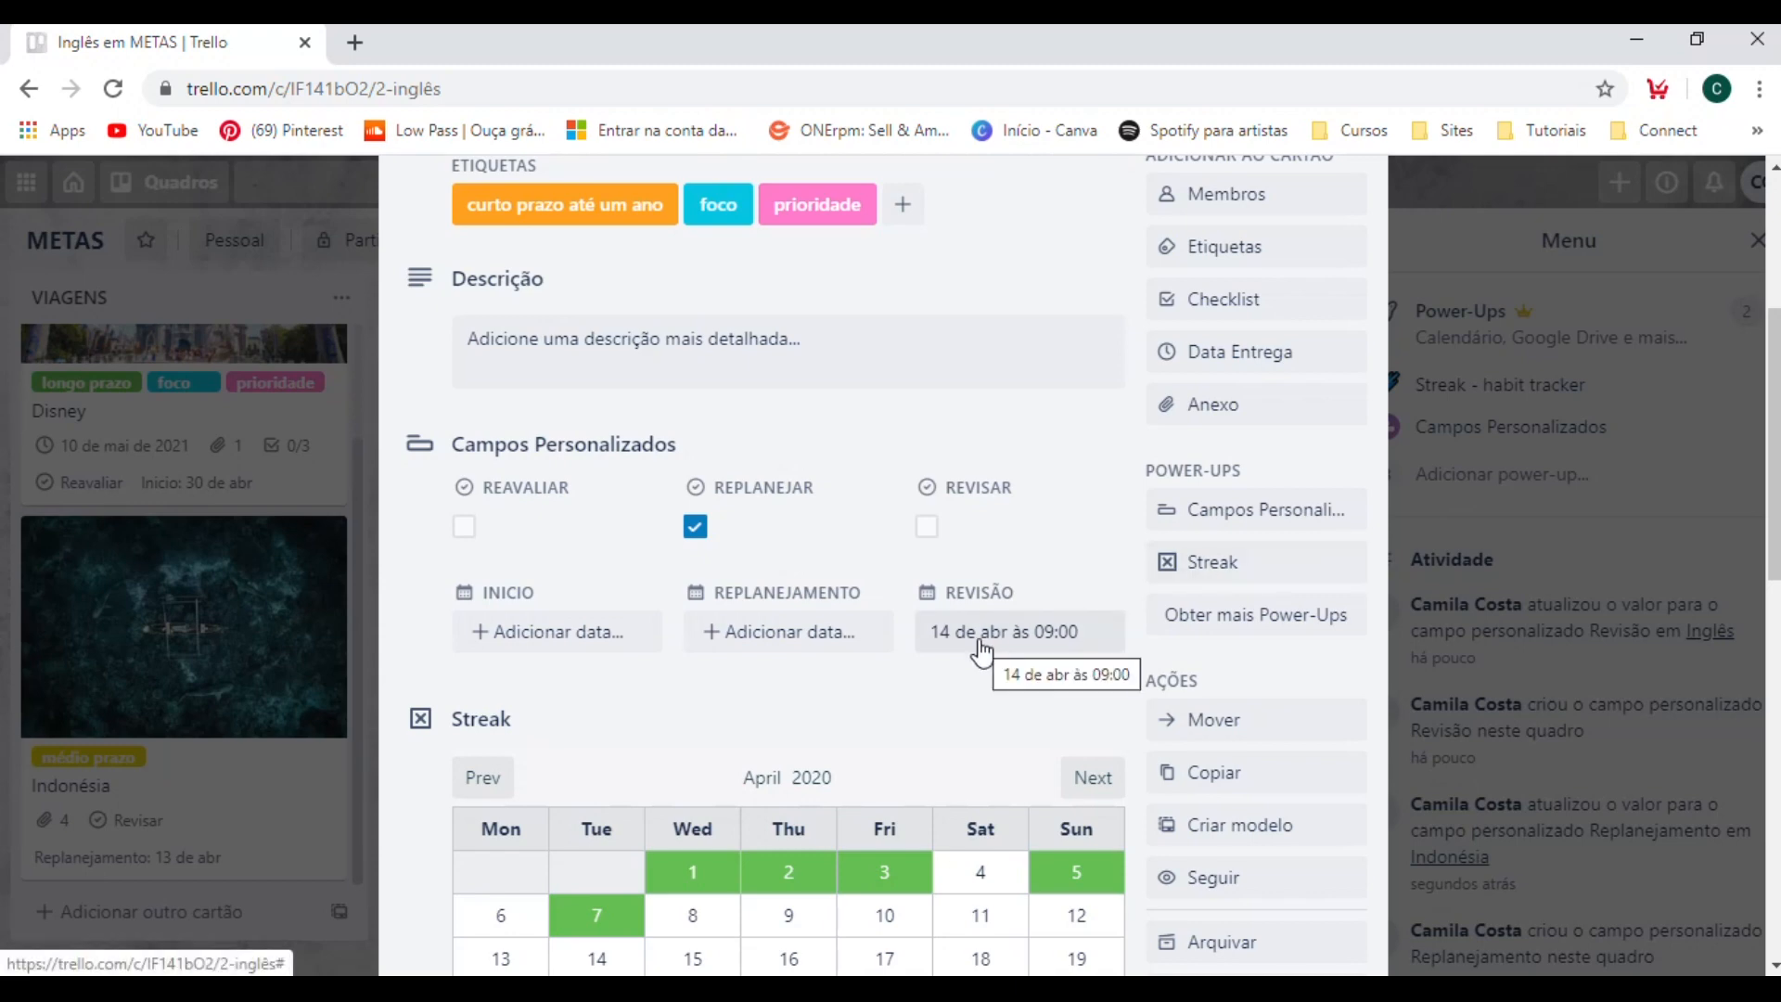
pyautogui.click(1410, 475)
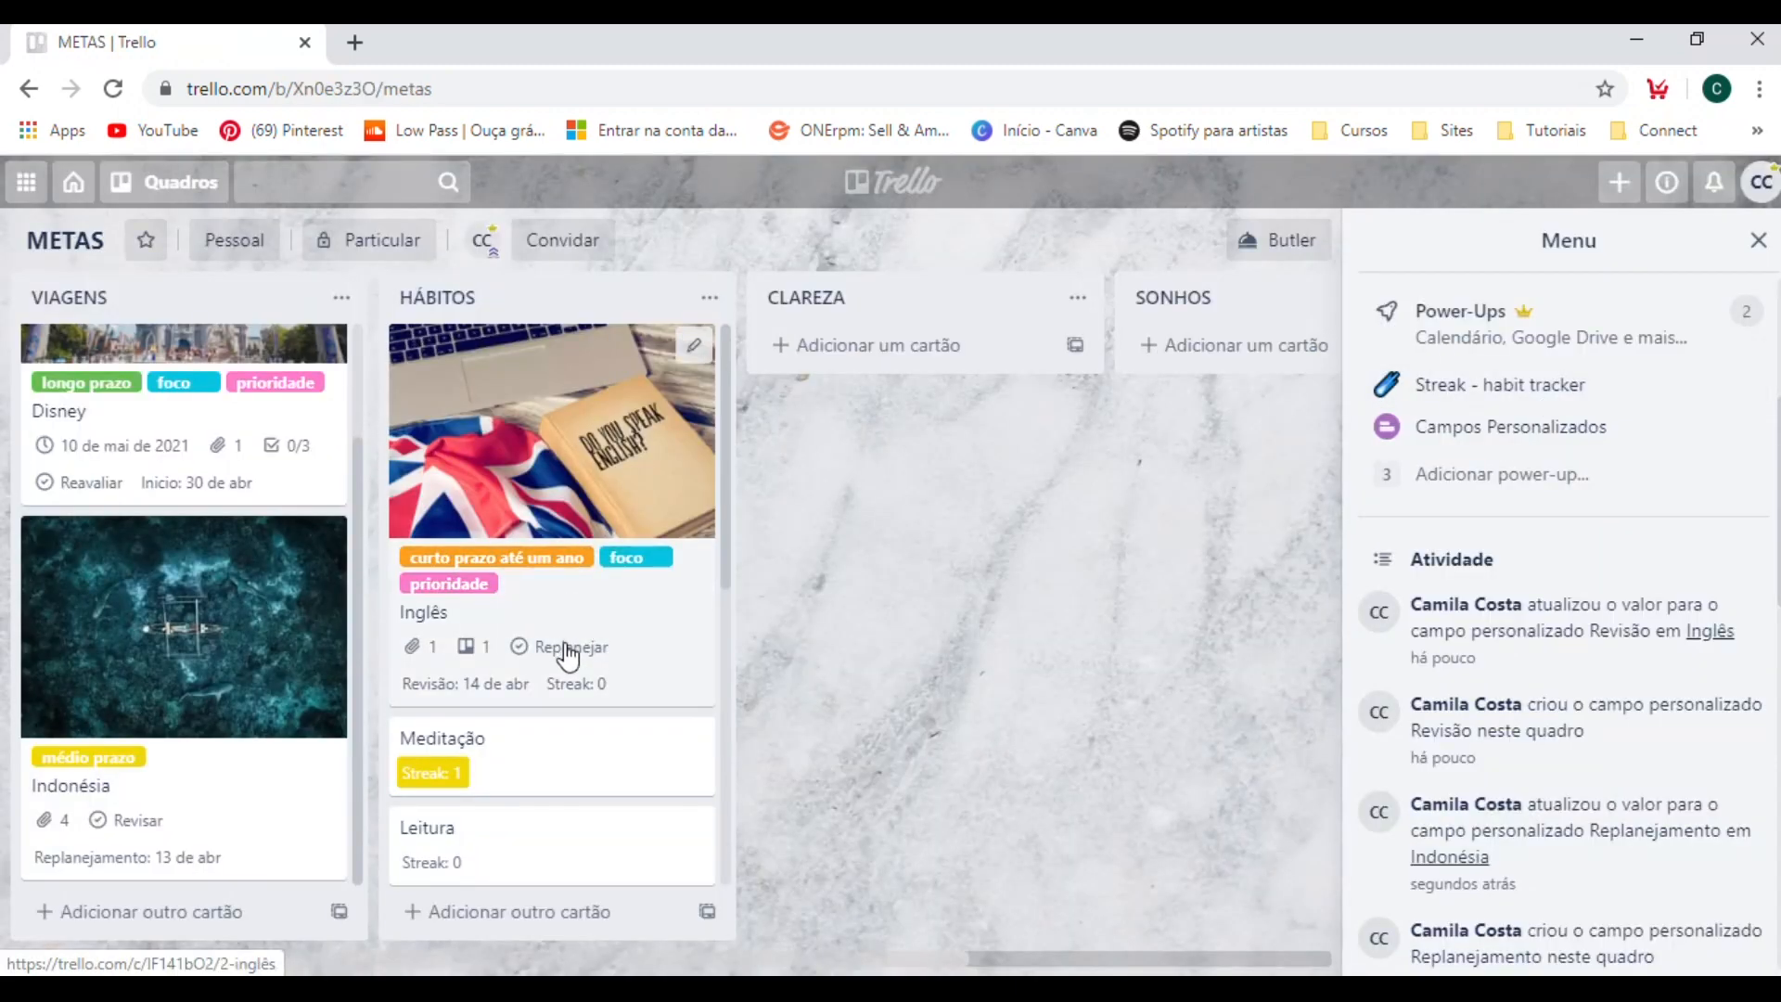
pyautogui.scroll(-3, 492, 696)
pyautogui.scroll(3, 489, 696)
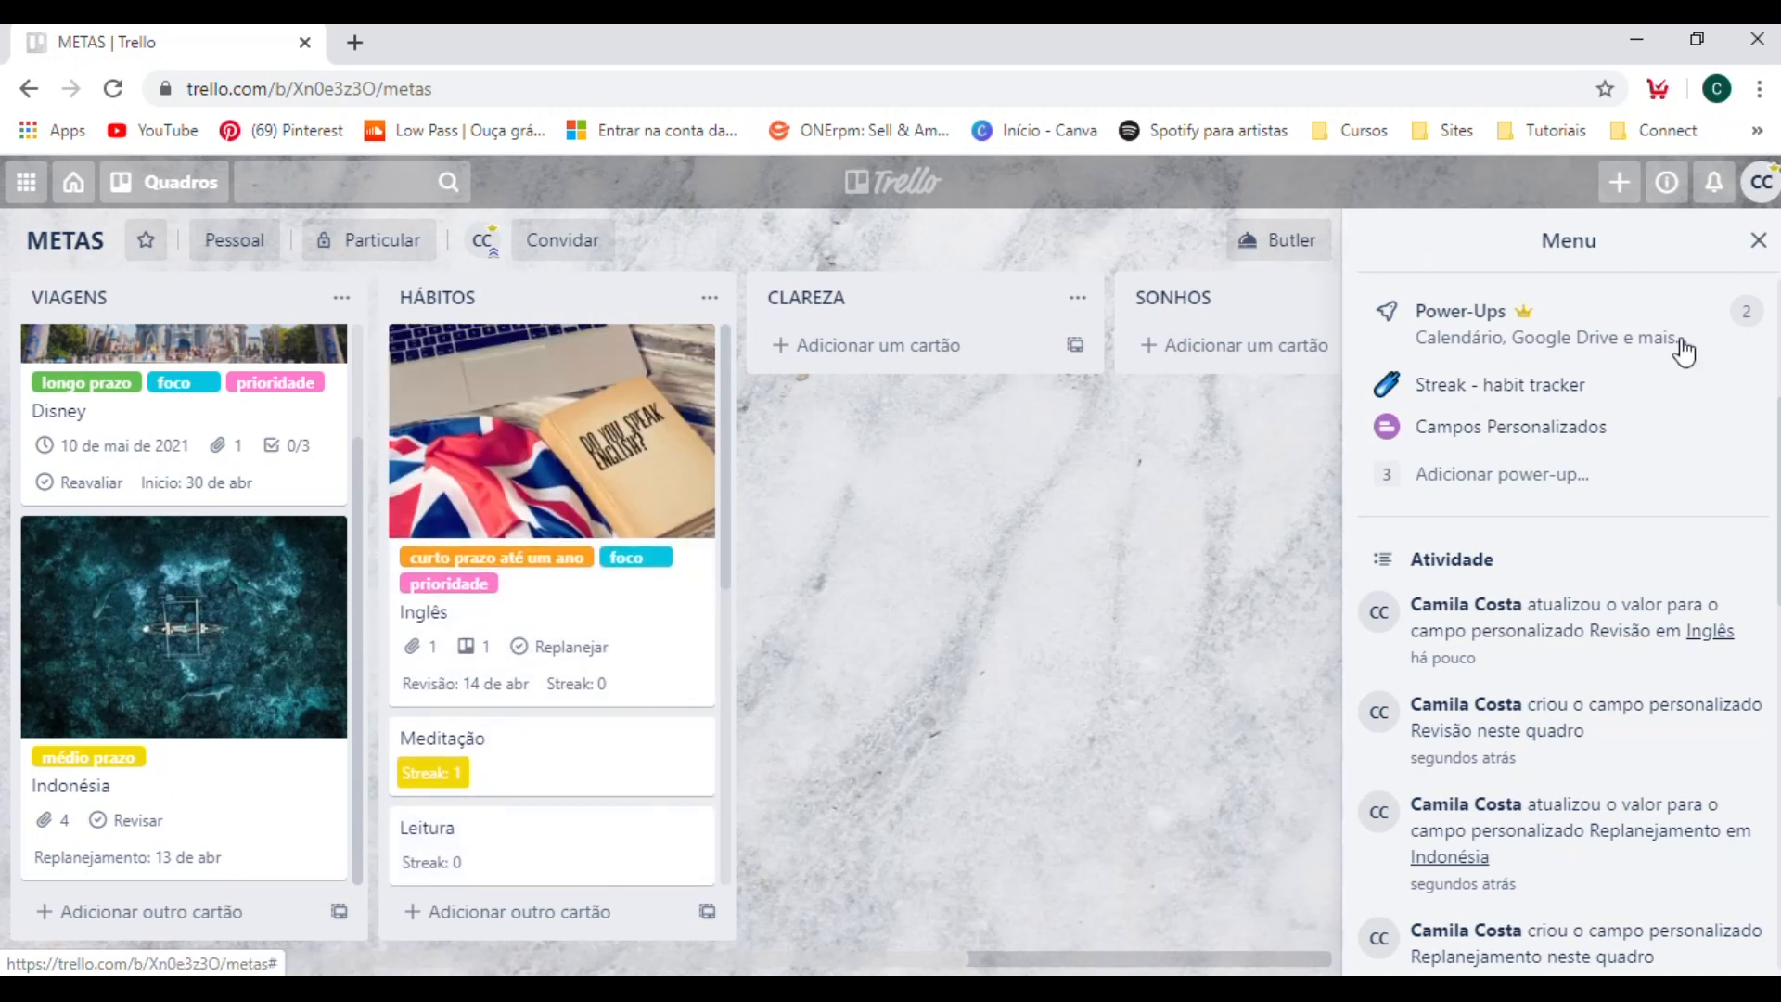
# Create a custom field of type Lista Suspensa named "Status", trying to include the option "em andamento".
pyautogui.click(1503, 428)
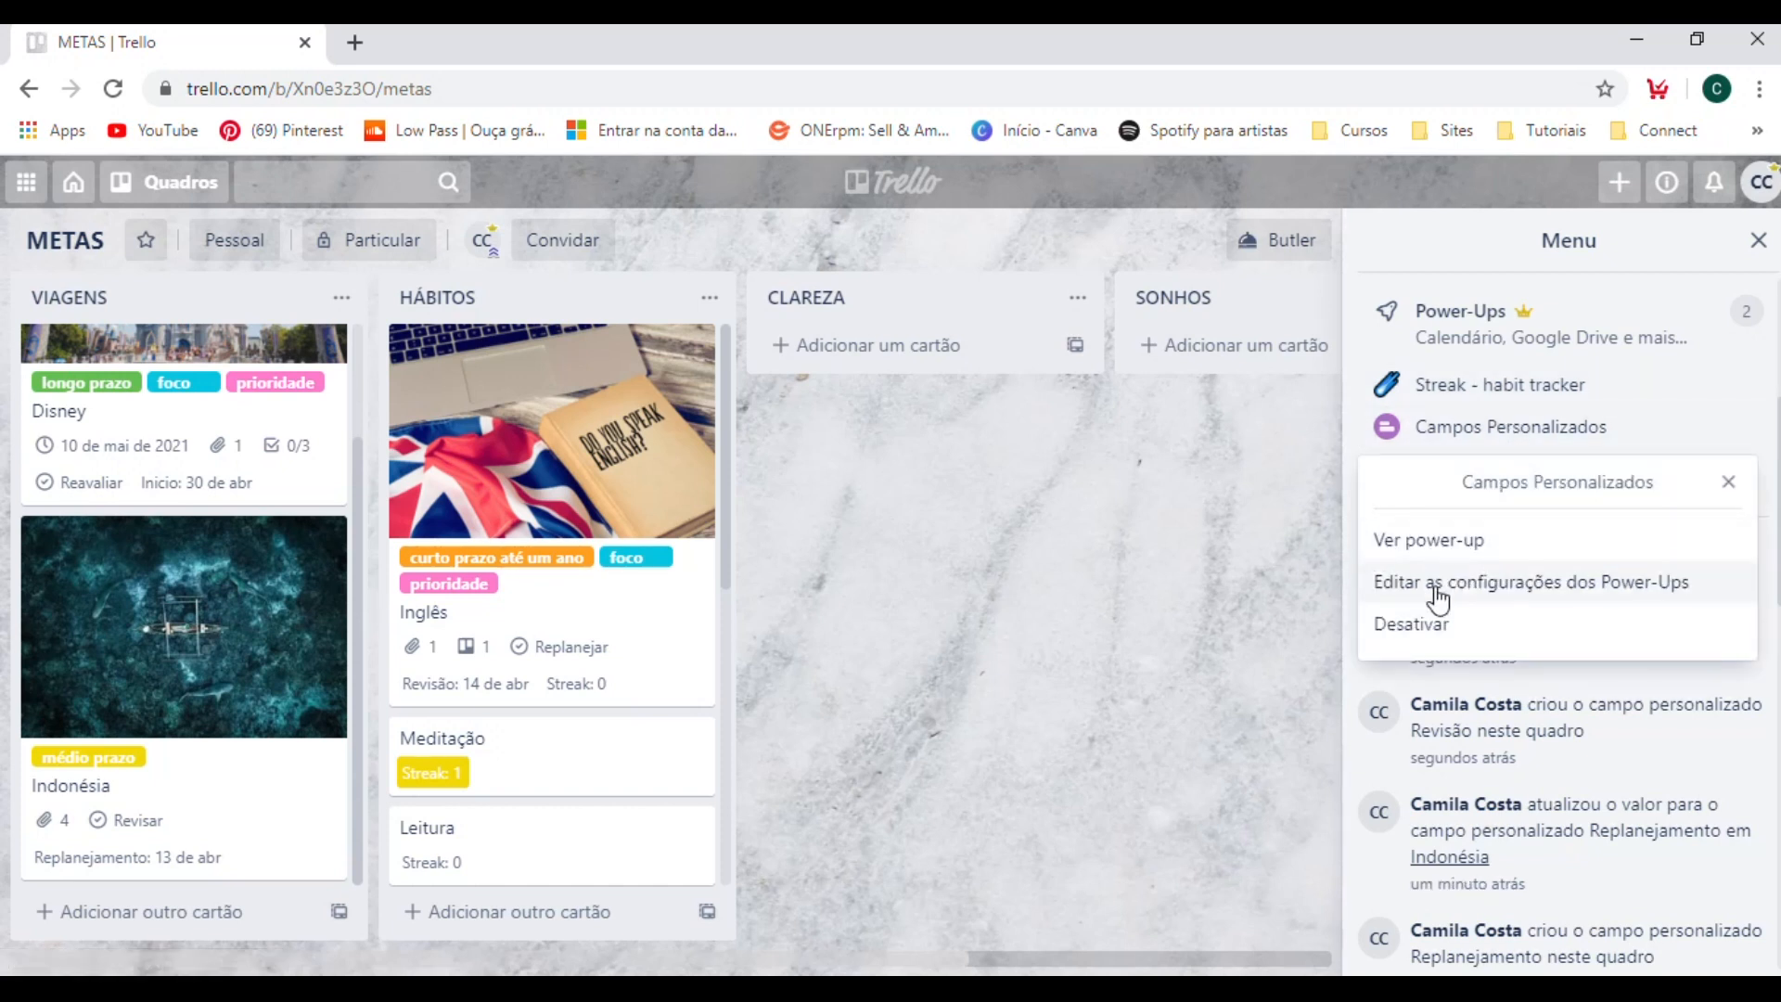
pyautogui.click(1451, 585)
pyautogui.click(1478, 816)
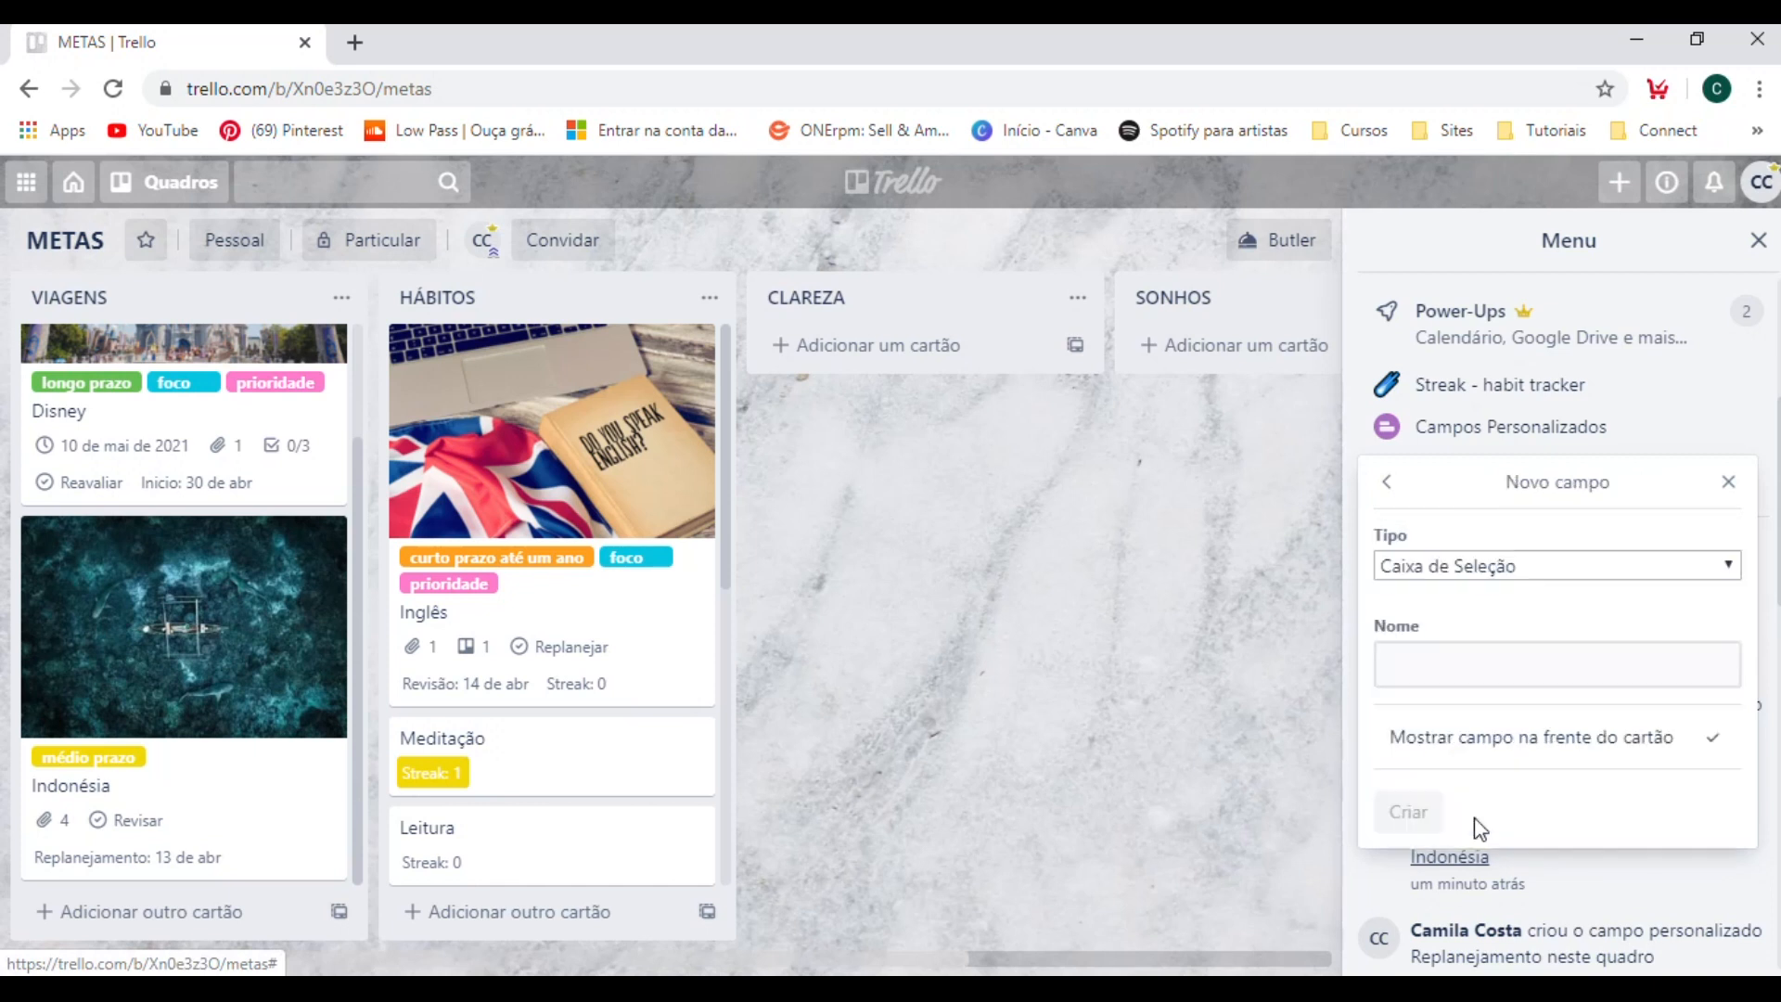
pyautogui.click(1470, 568)
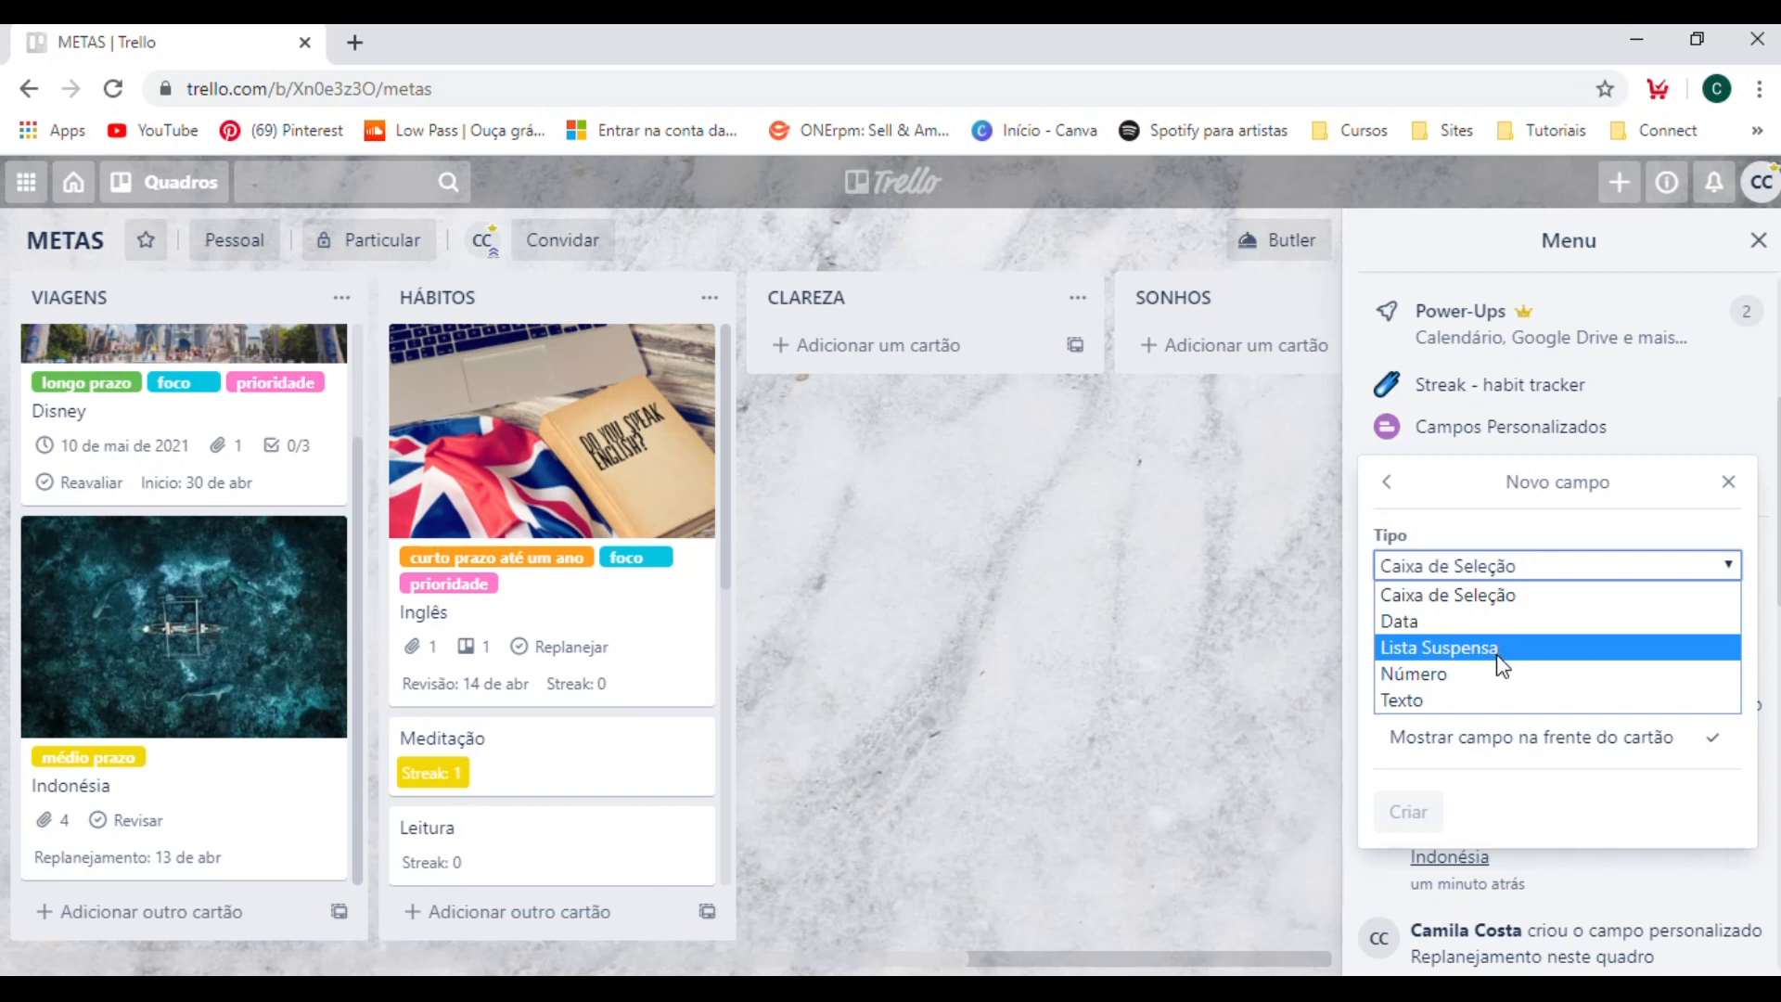
pyautogui.click(1502, 649)
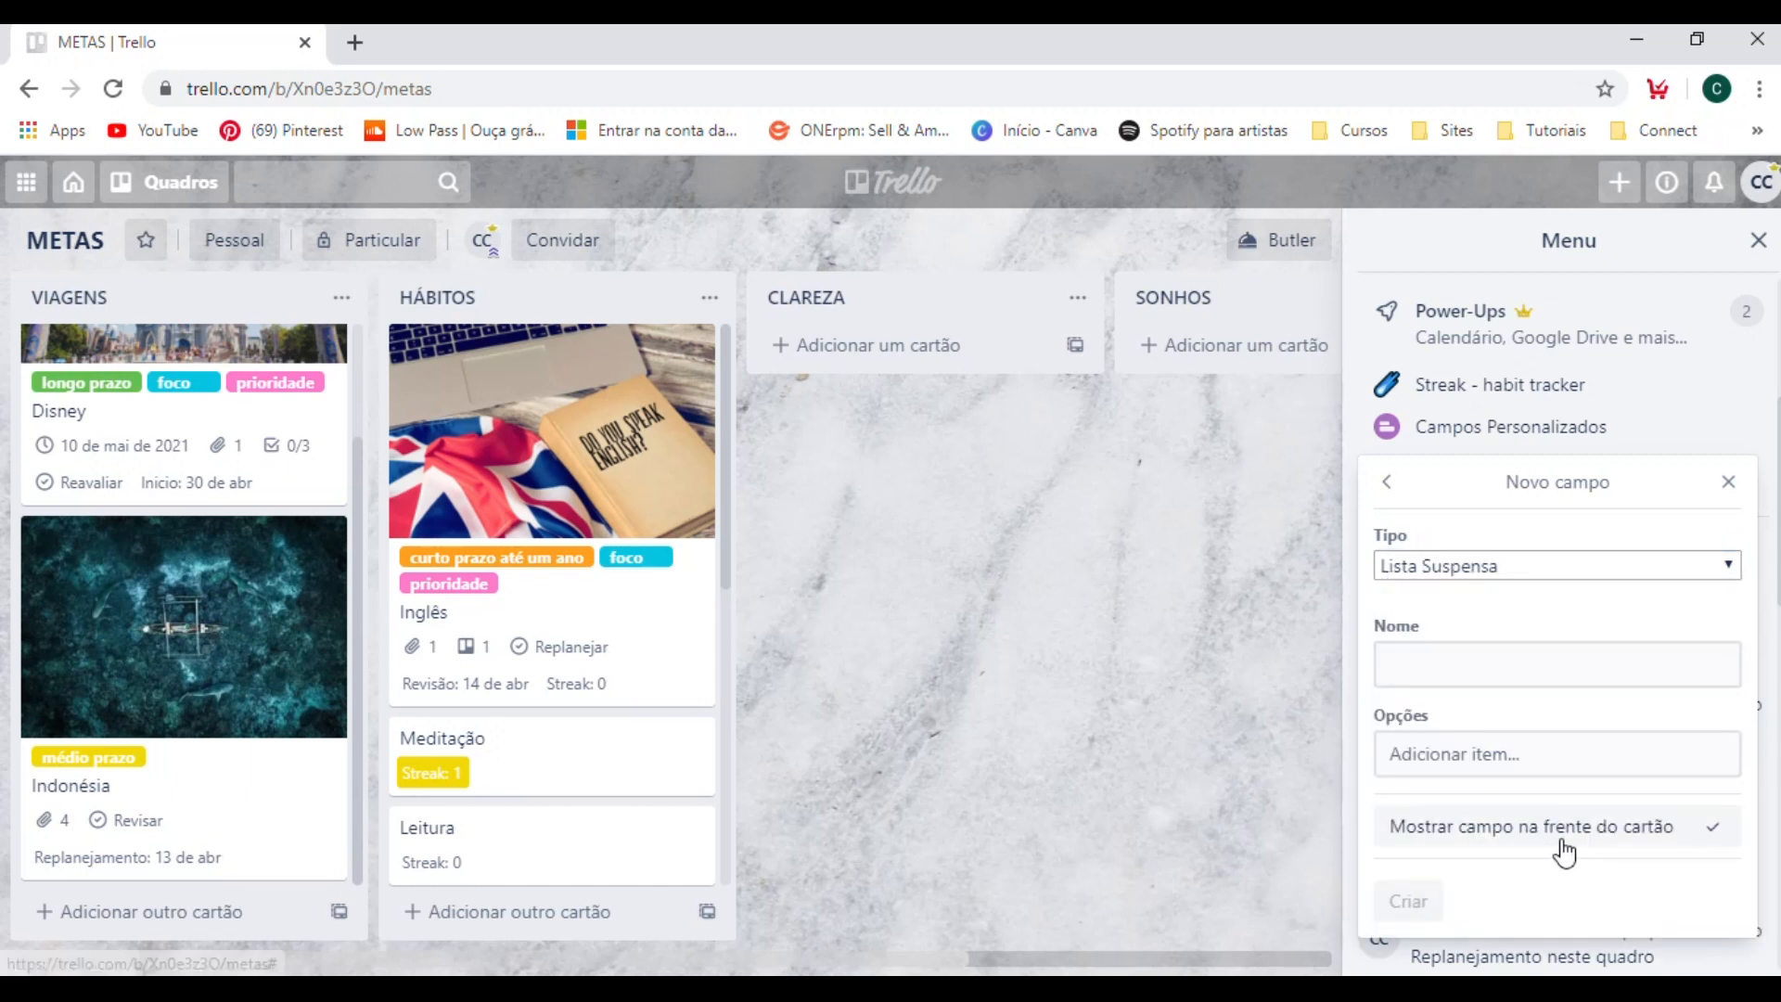
pyautogui.click(1475, 672)
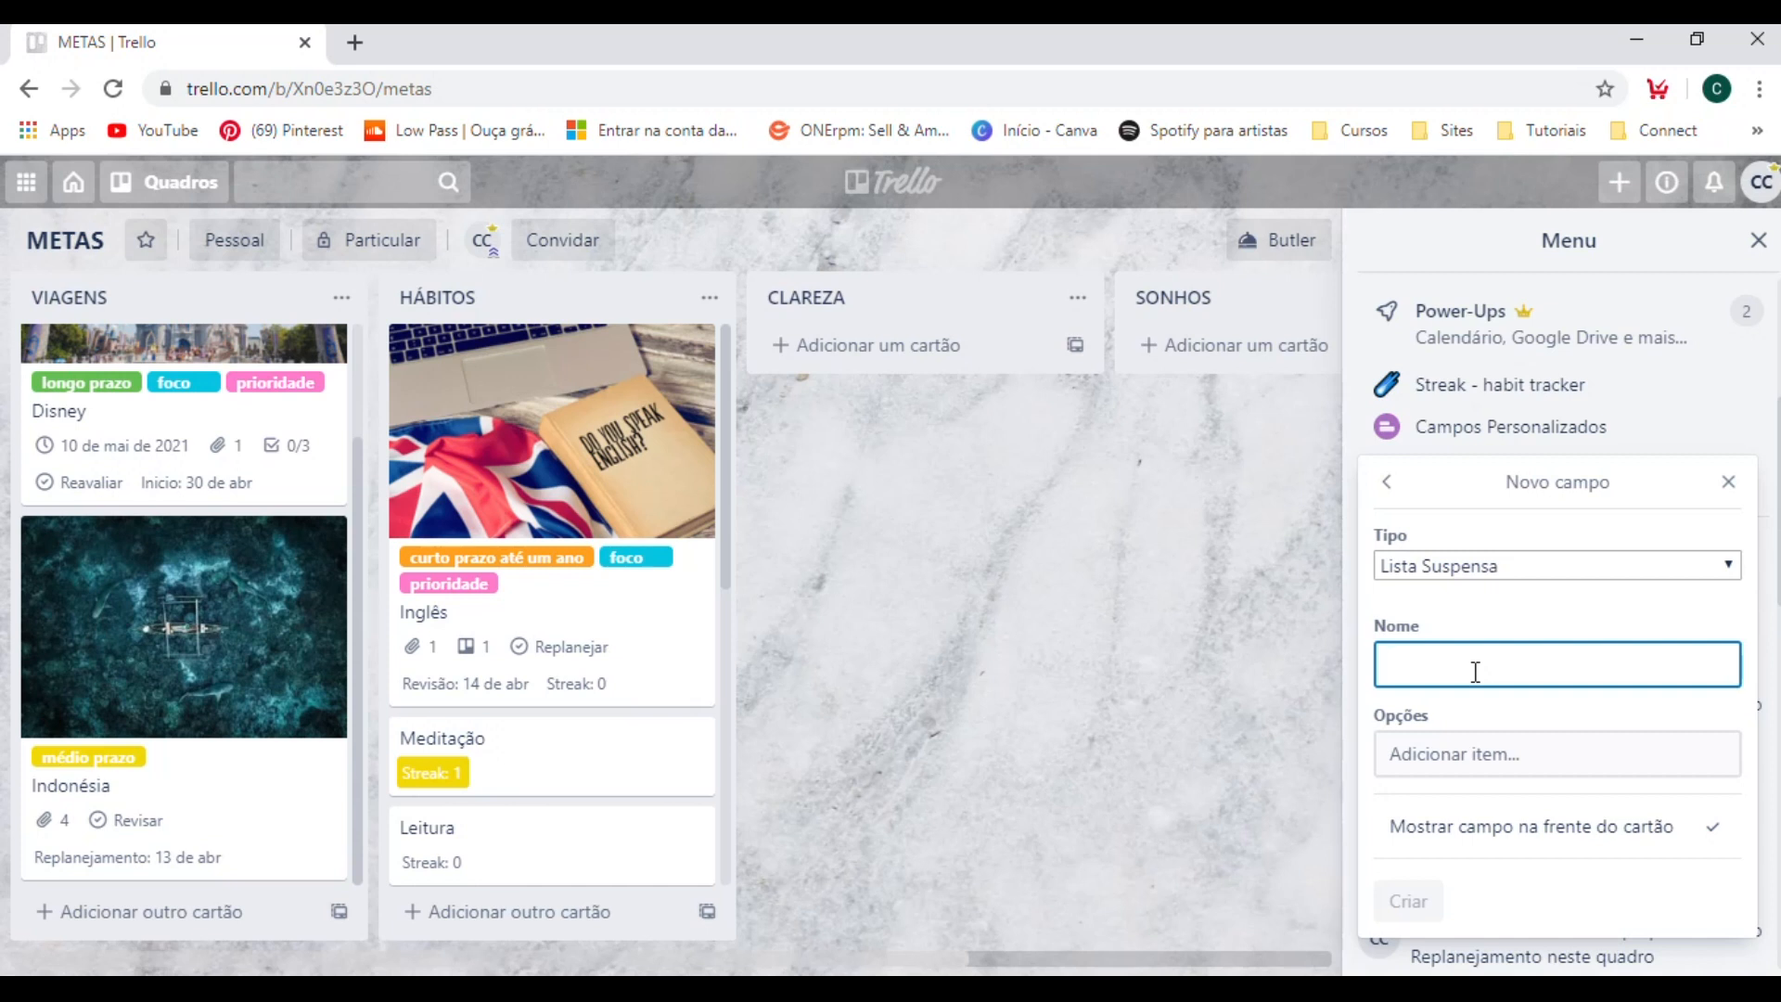
pyautogui.write('s')
pyautogui.press('BackSpace')
pyautogui.press('BackSpace')
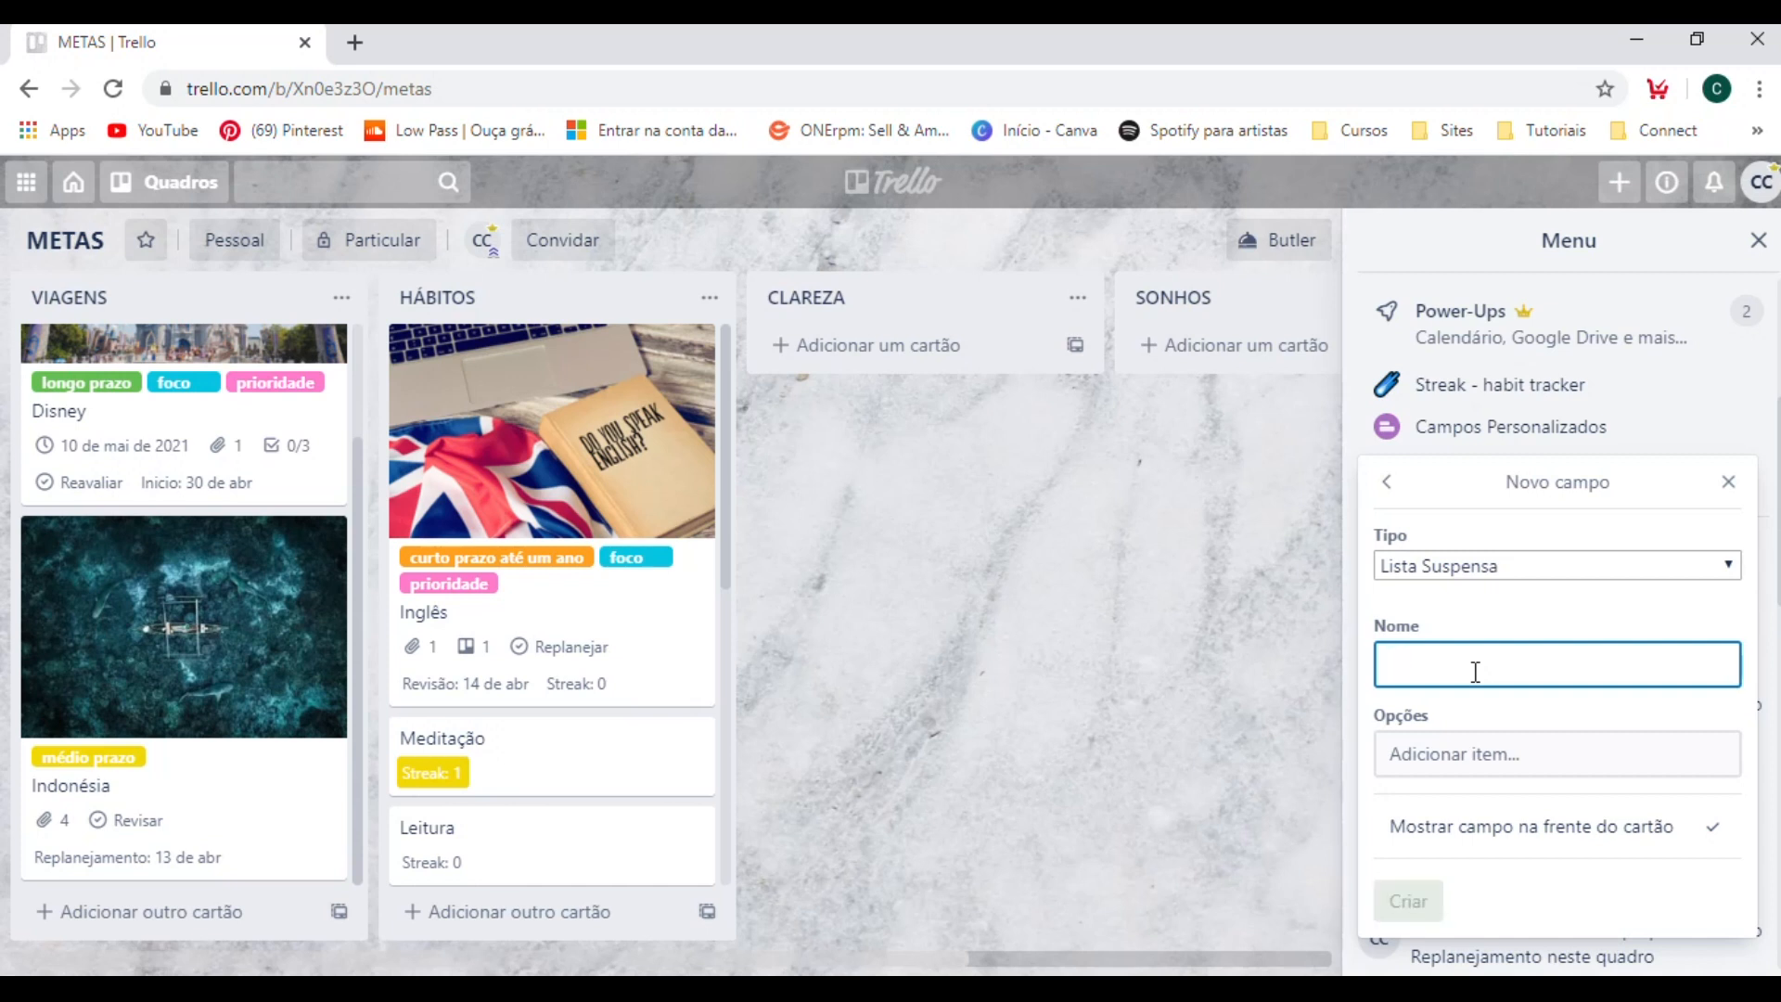
pyautogui.write('Status')
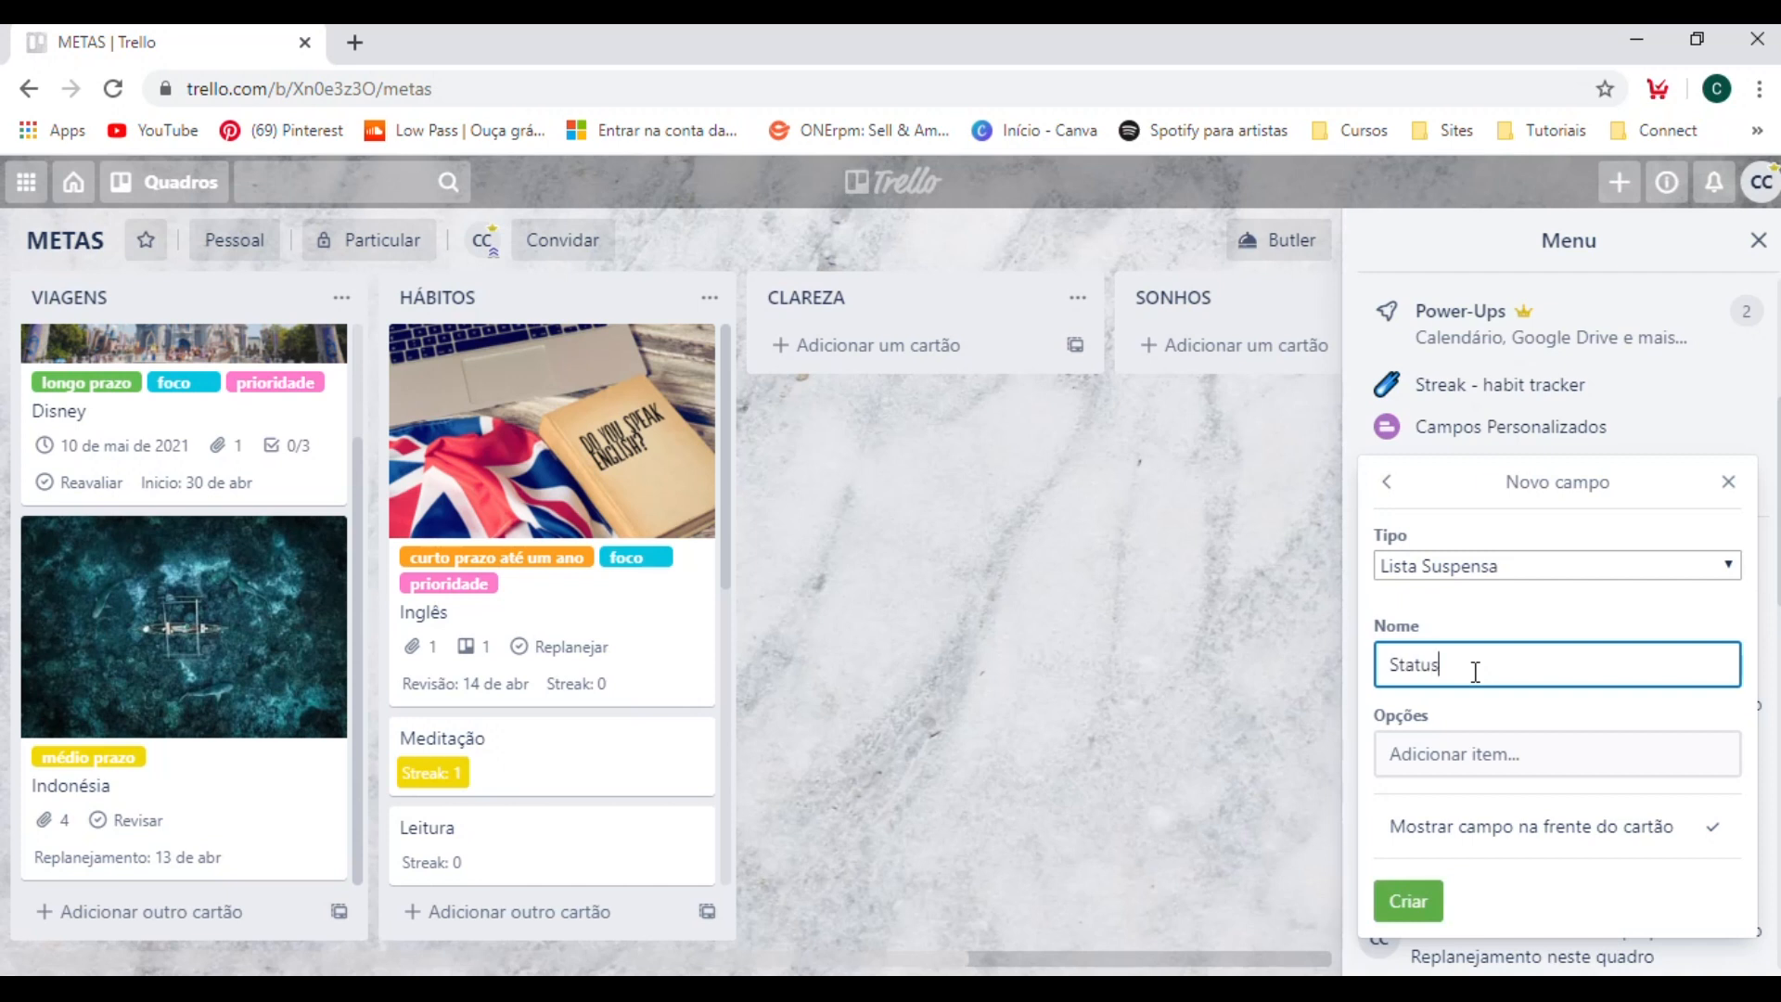
pyautogui.click(1461, 753)
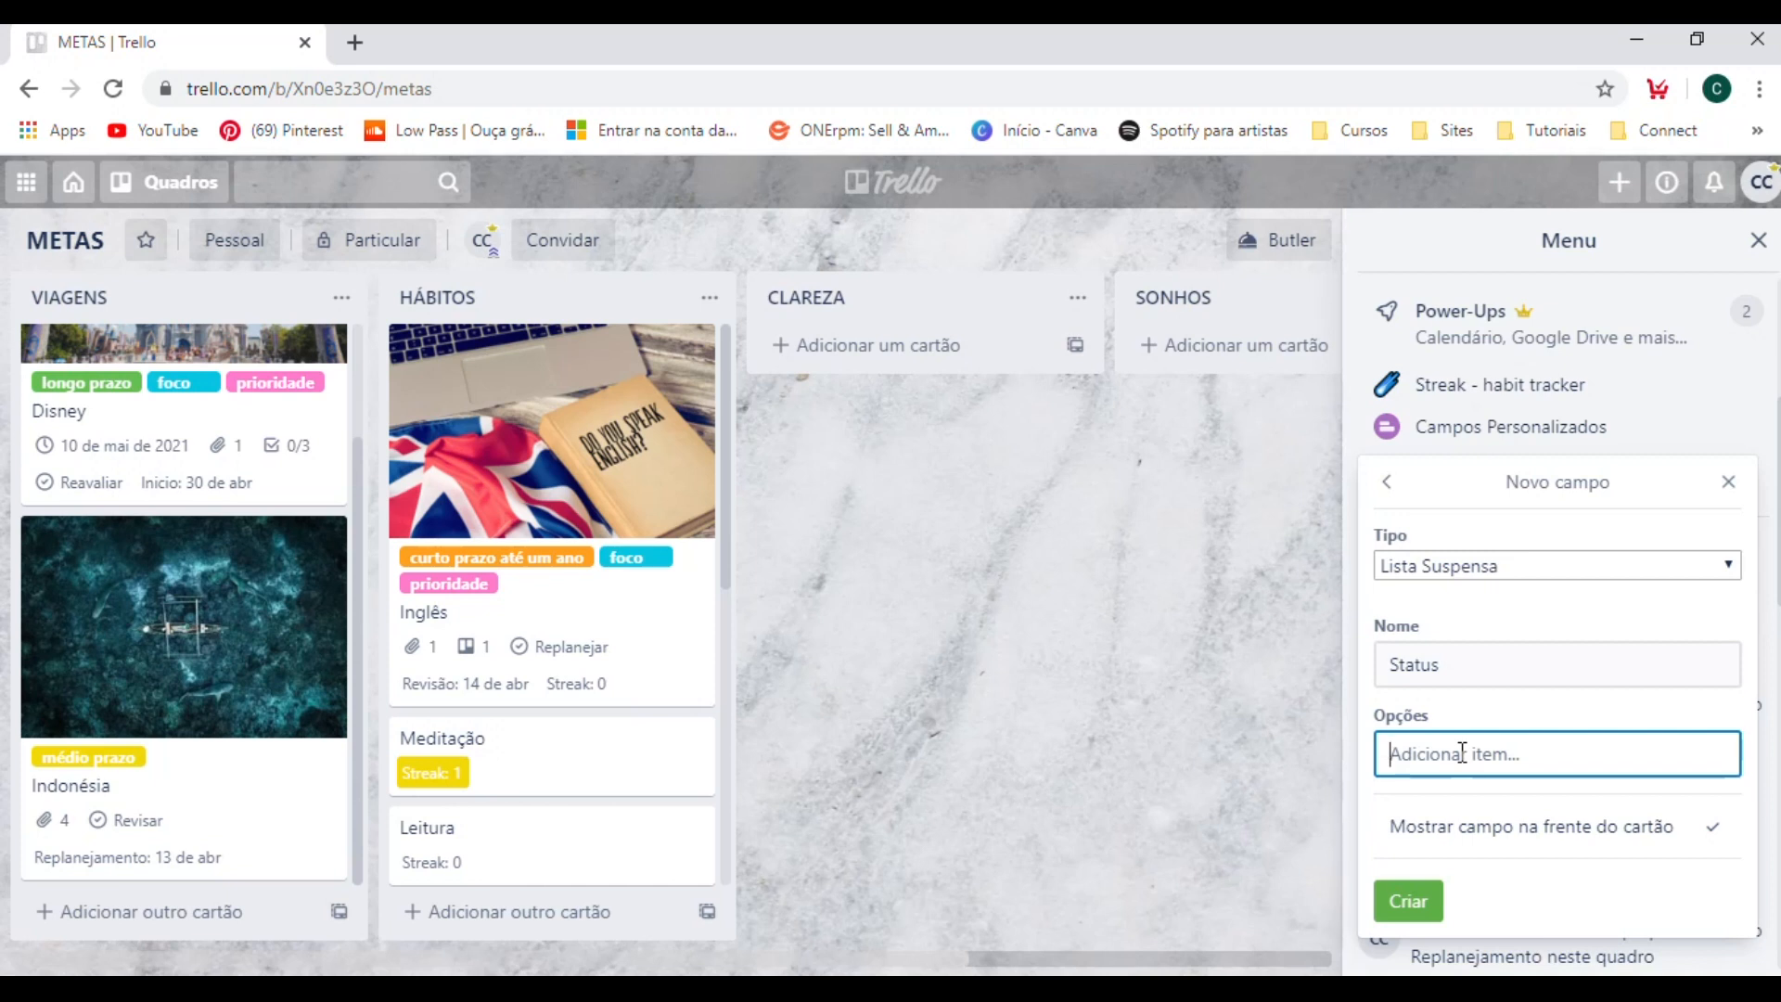
pyautogui.write('em andamento')
pyautogui.click(1407, 898)
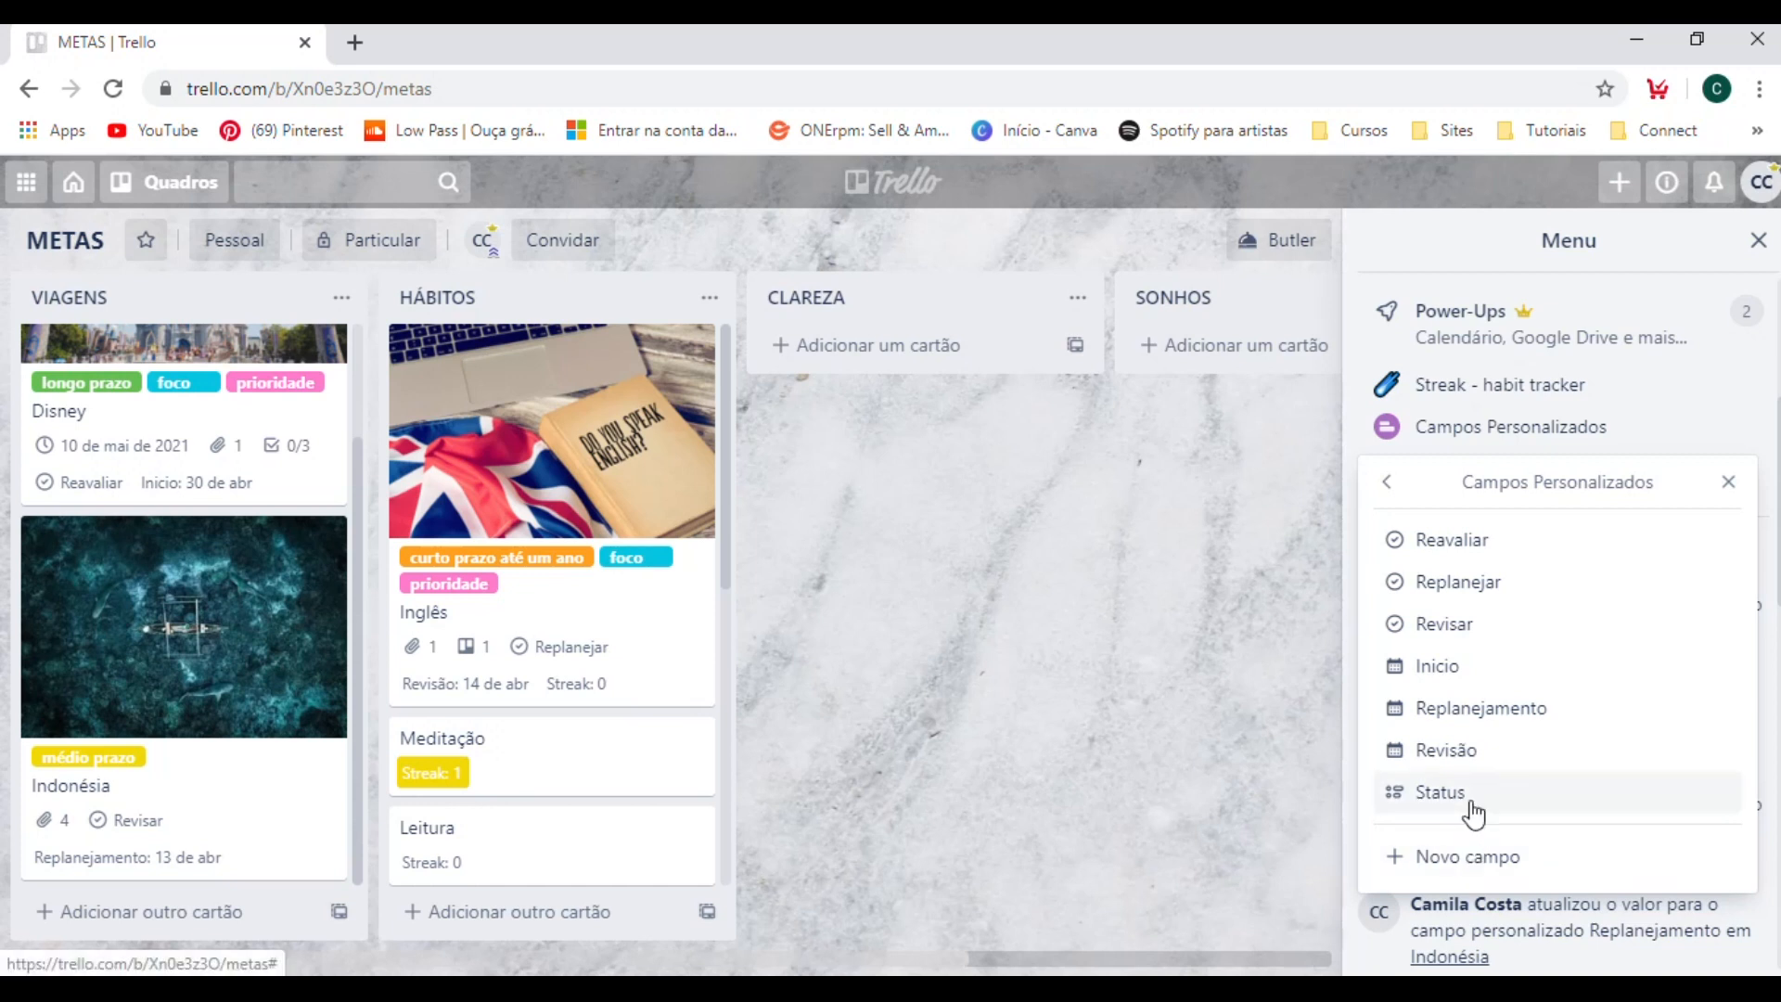
# Open the Status field for editing and add the option "em andamento".
pyautogui.click(1471, 796)
pyautogui.click(1495, 580)
pyautogui.click(1493, 755)
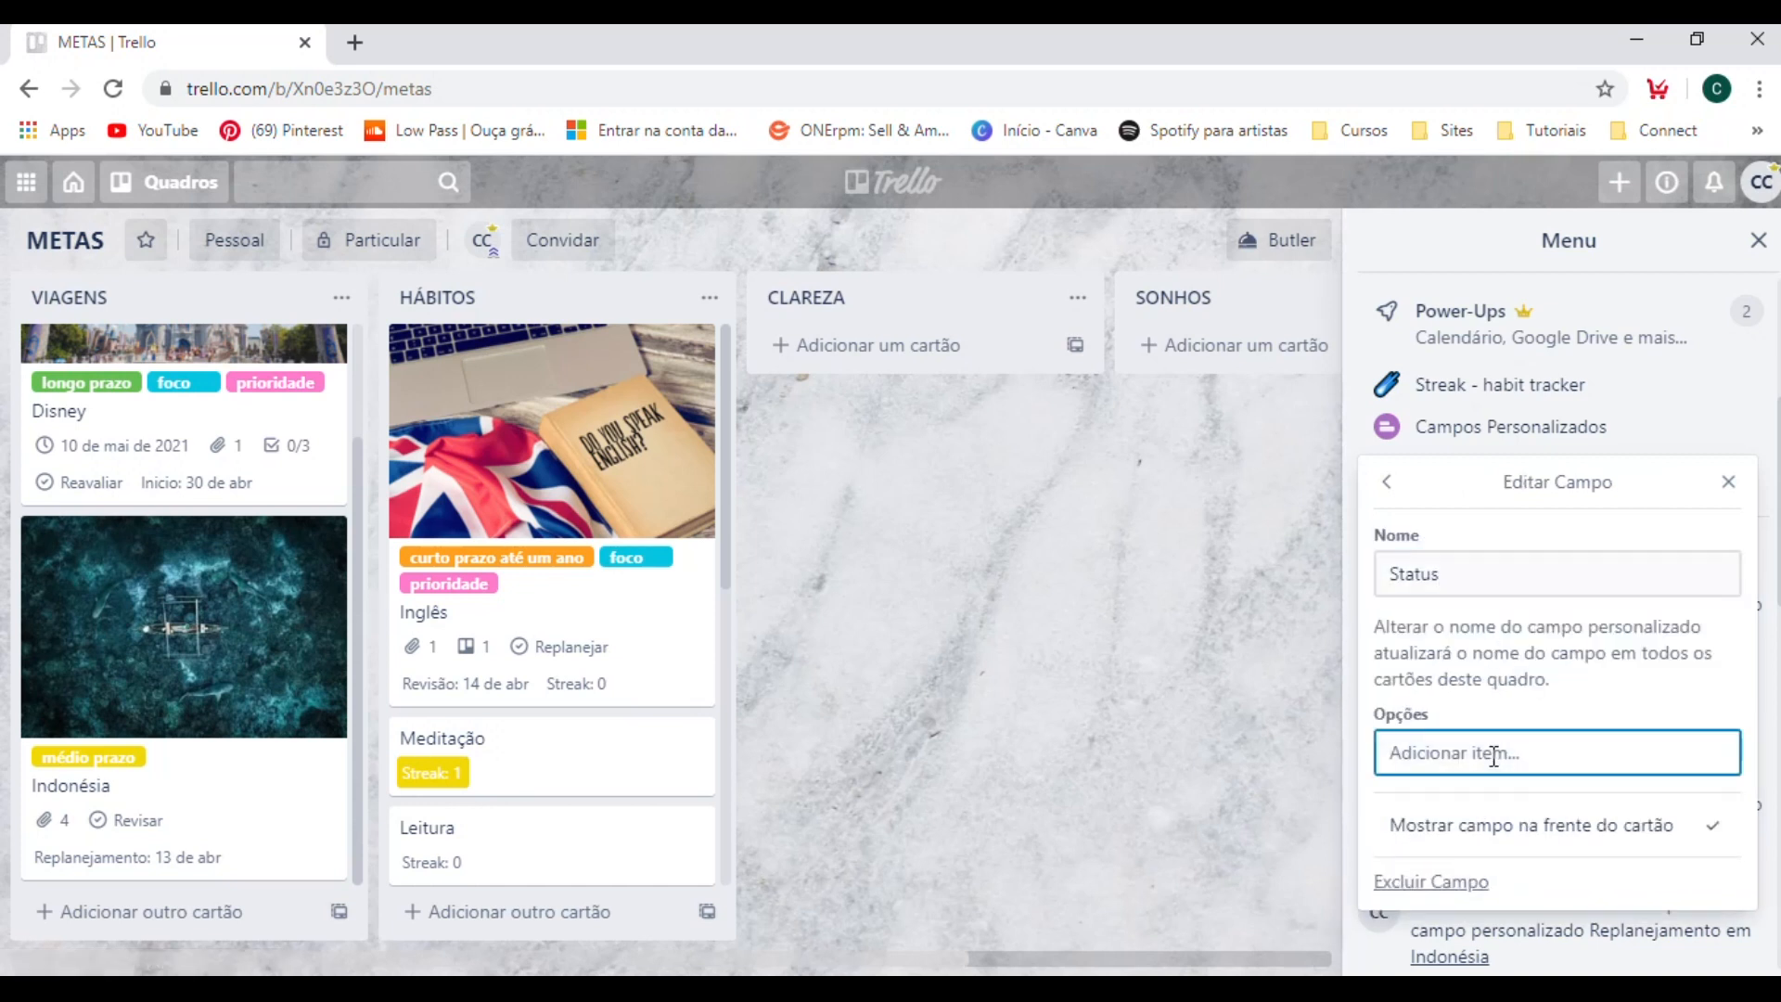
pyautogui.write('em andamento')
pyautogui.press('Return')
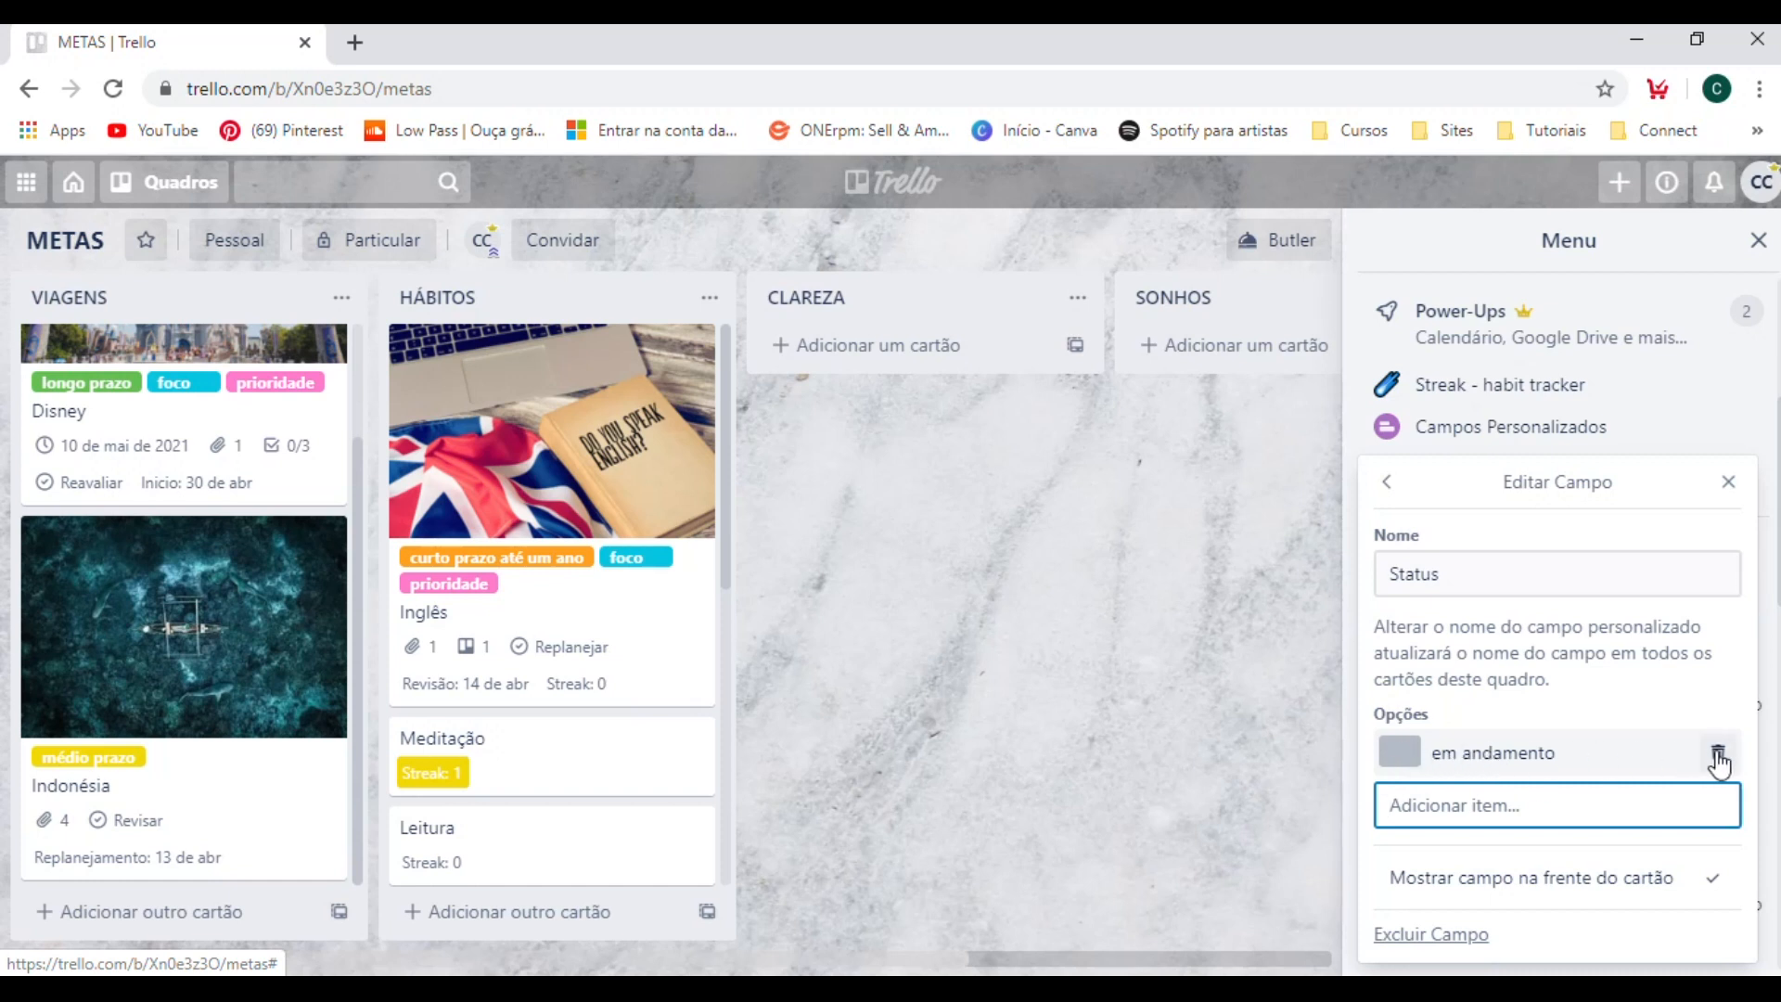
# Color the "em andamento" option of the Status field green, and switch it to light green.
pyautogui.click(1402, 756)
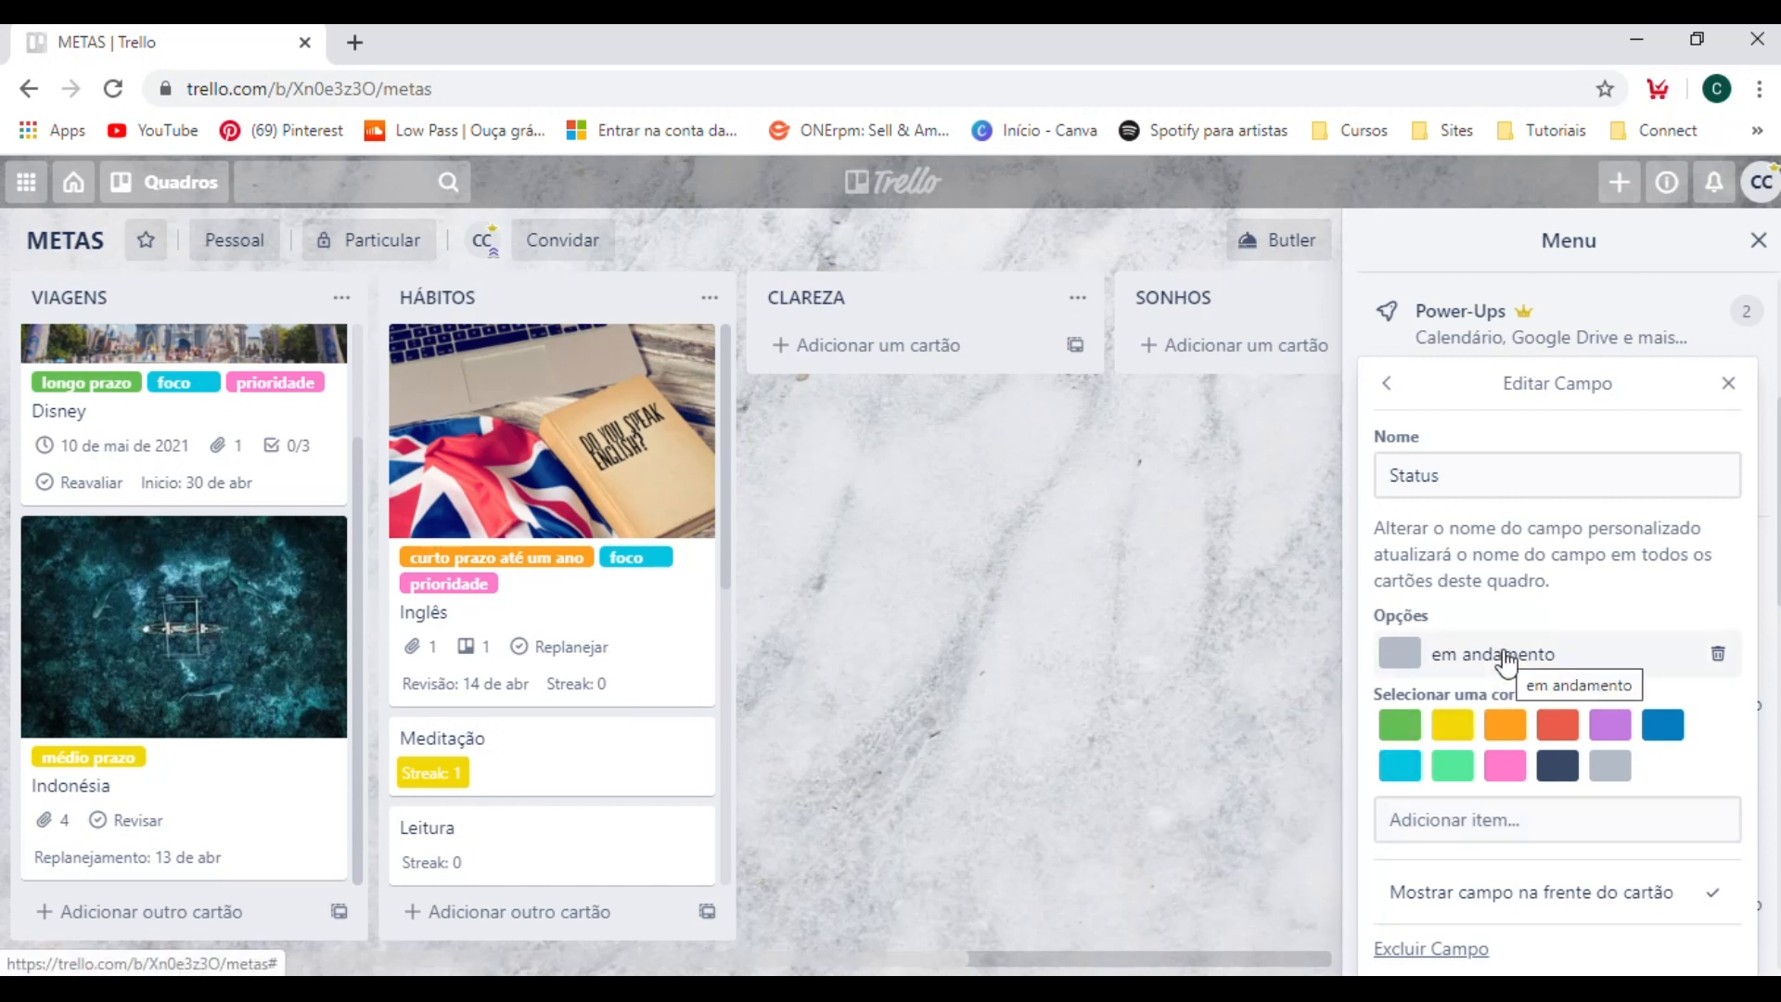
pyautogui.click(1399, 735)
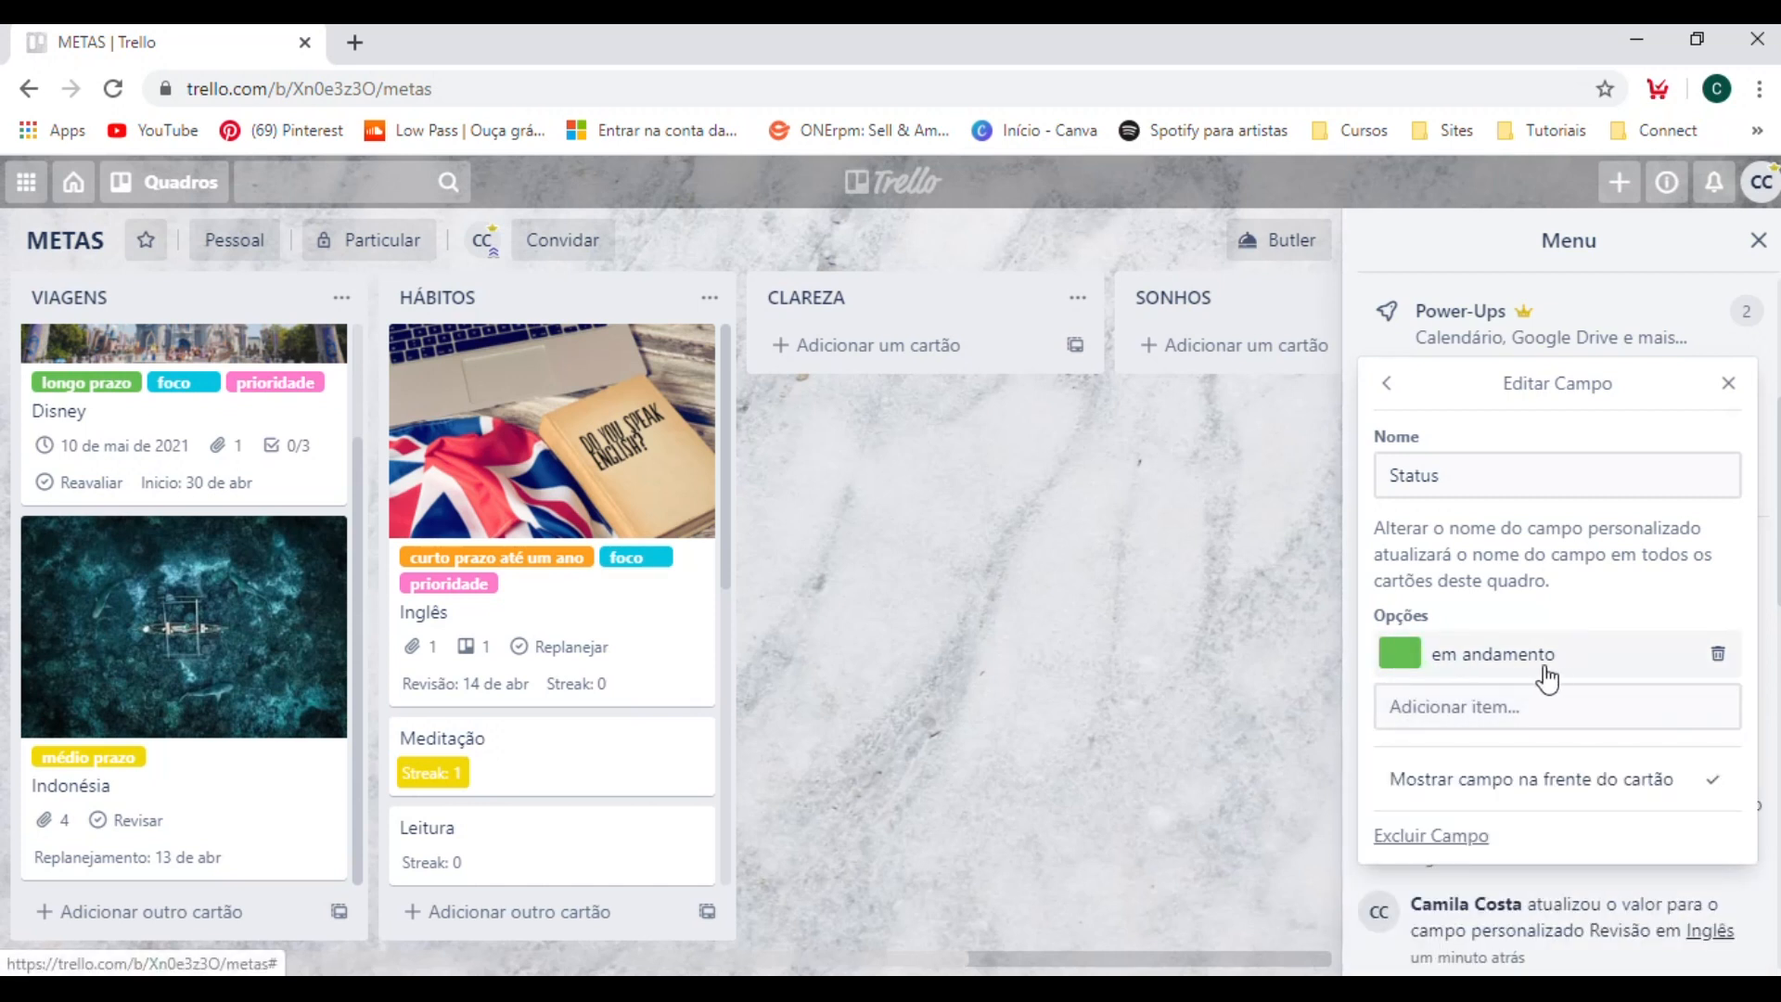
pyautogui.click(1461, 655)
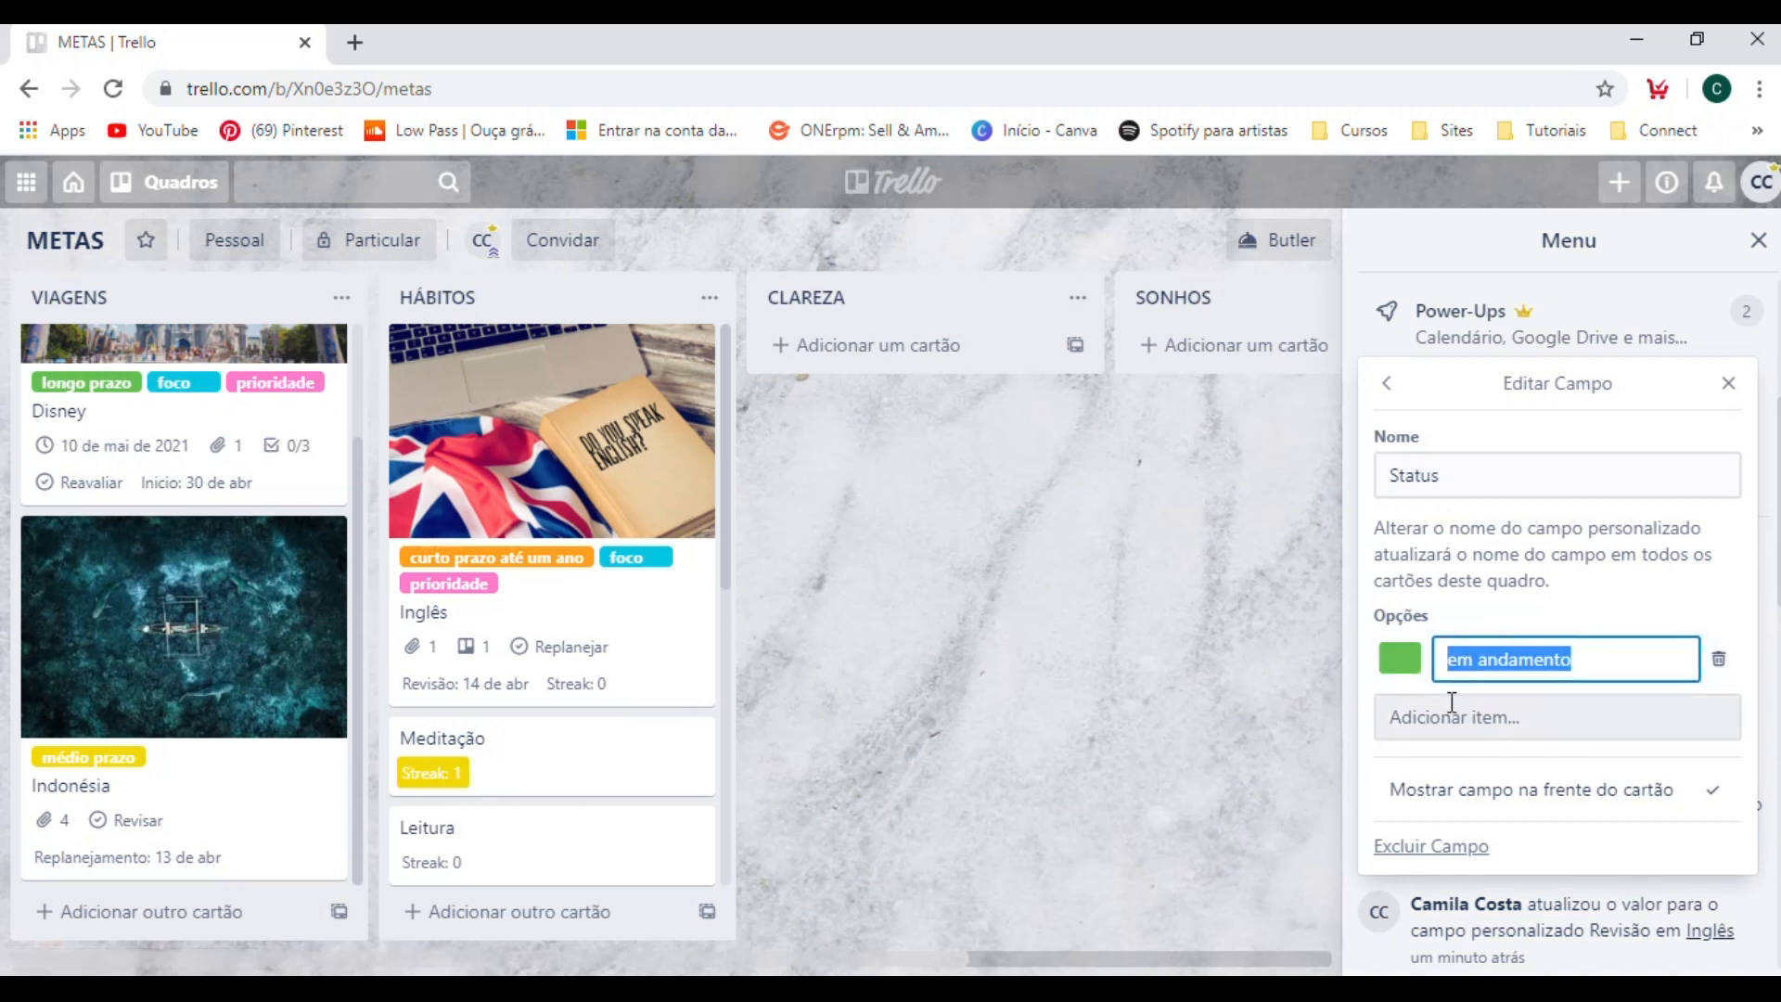
pyautogui.click(1394, 665)
pyautogui.click(1394, 663)
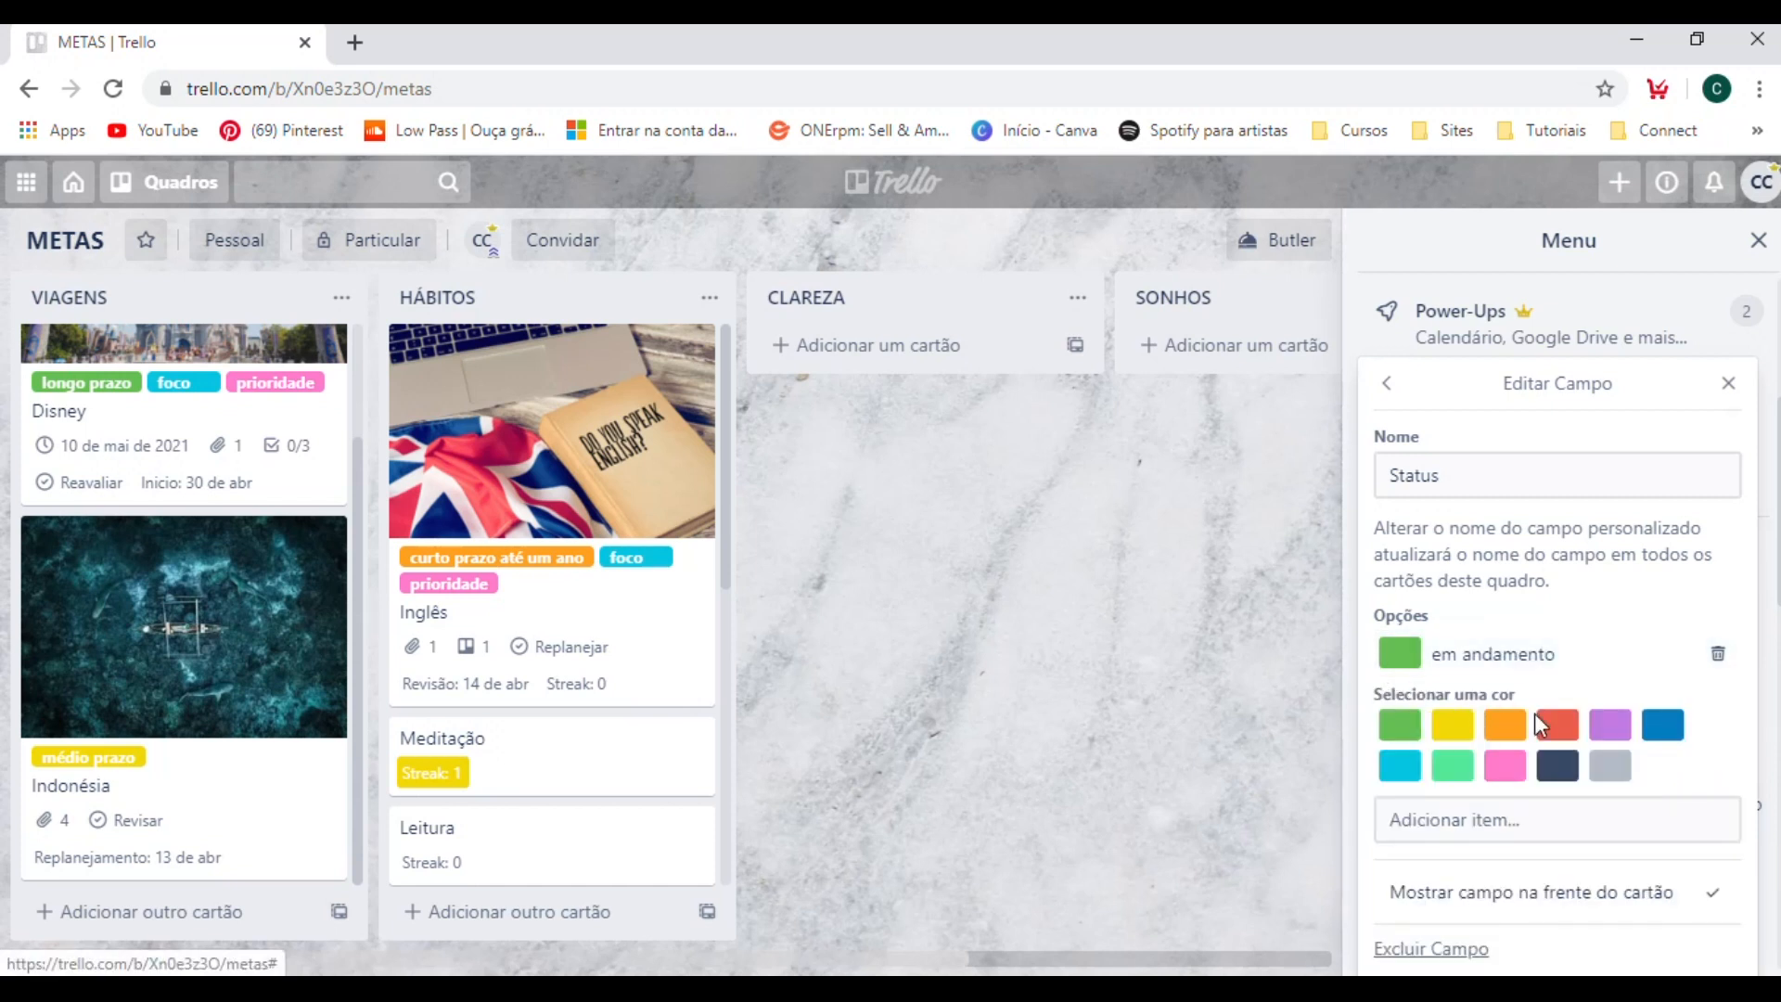
pyautogui.click(1450, 770)
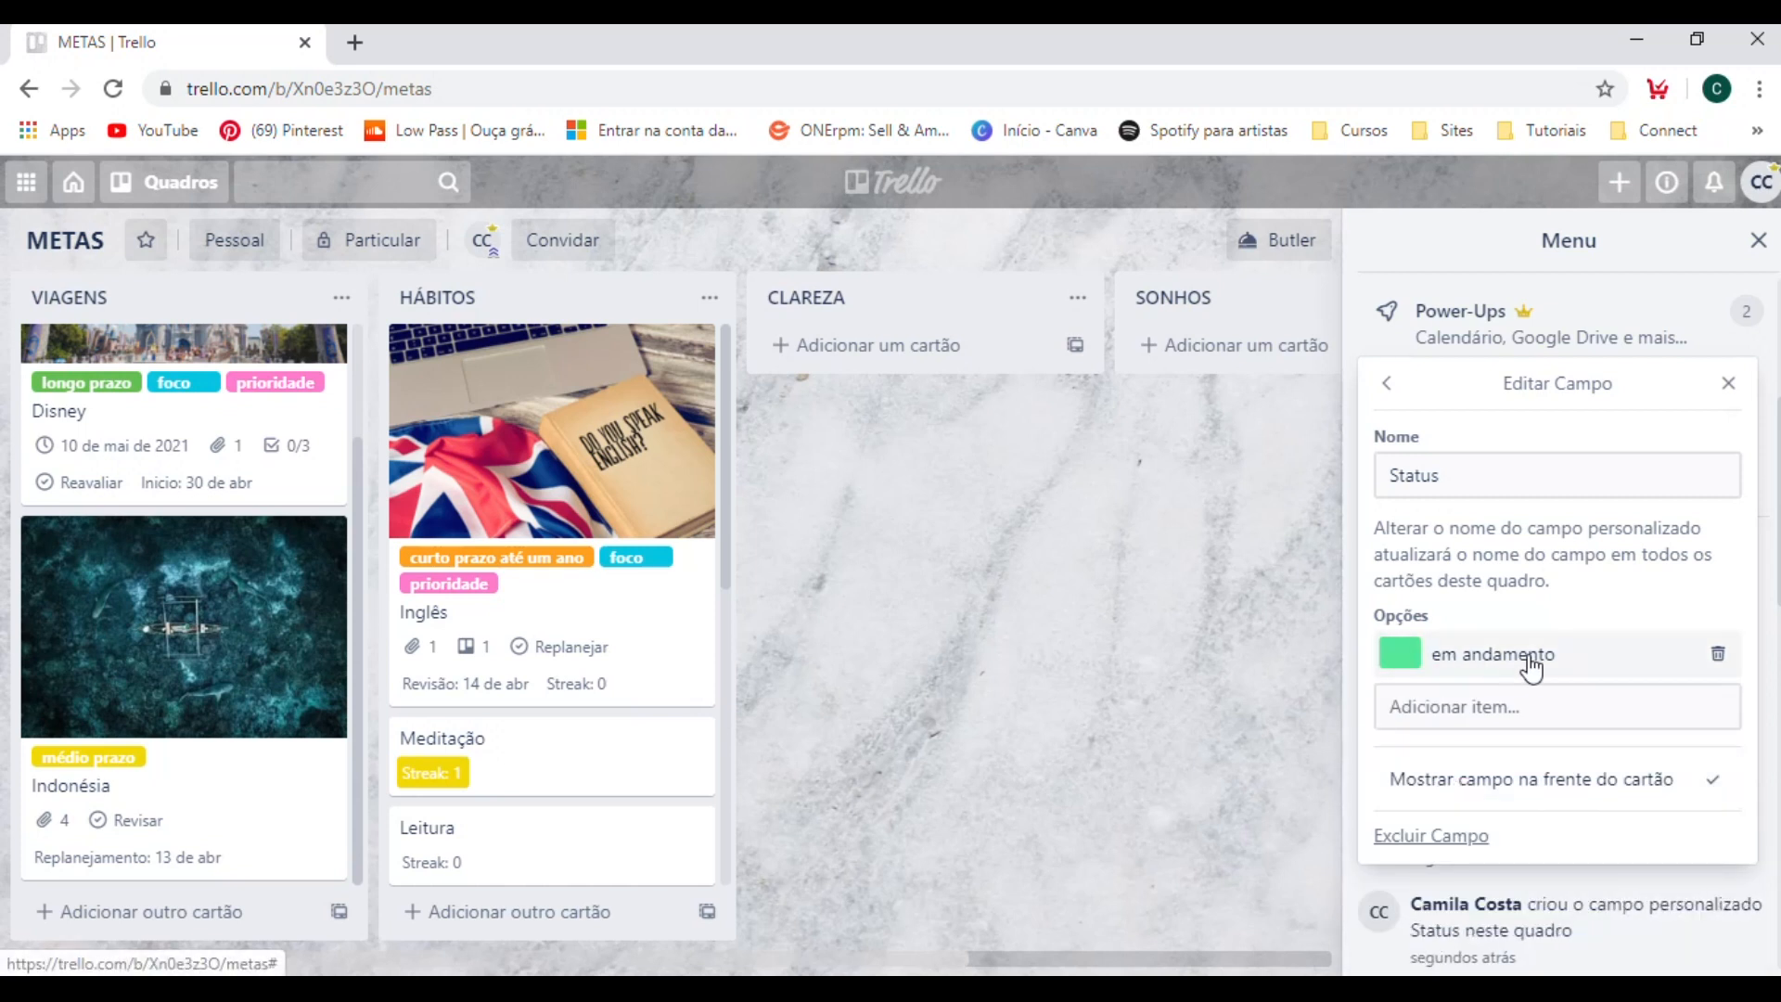
# Add the option "atrasado" to the Status field and color it red.
pyautogui.click(1541, 709)
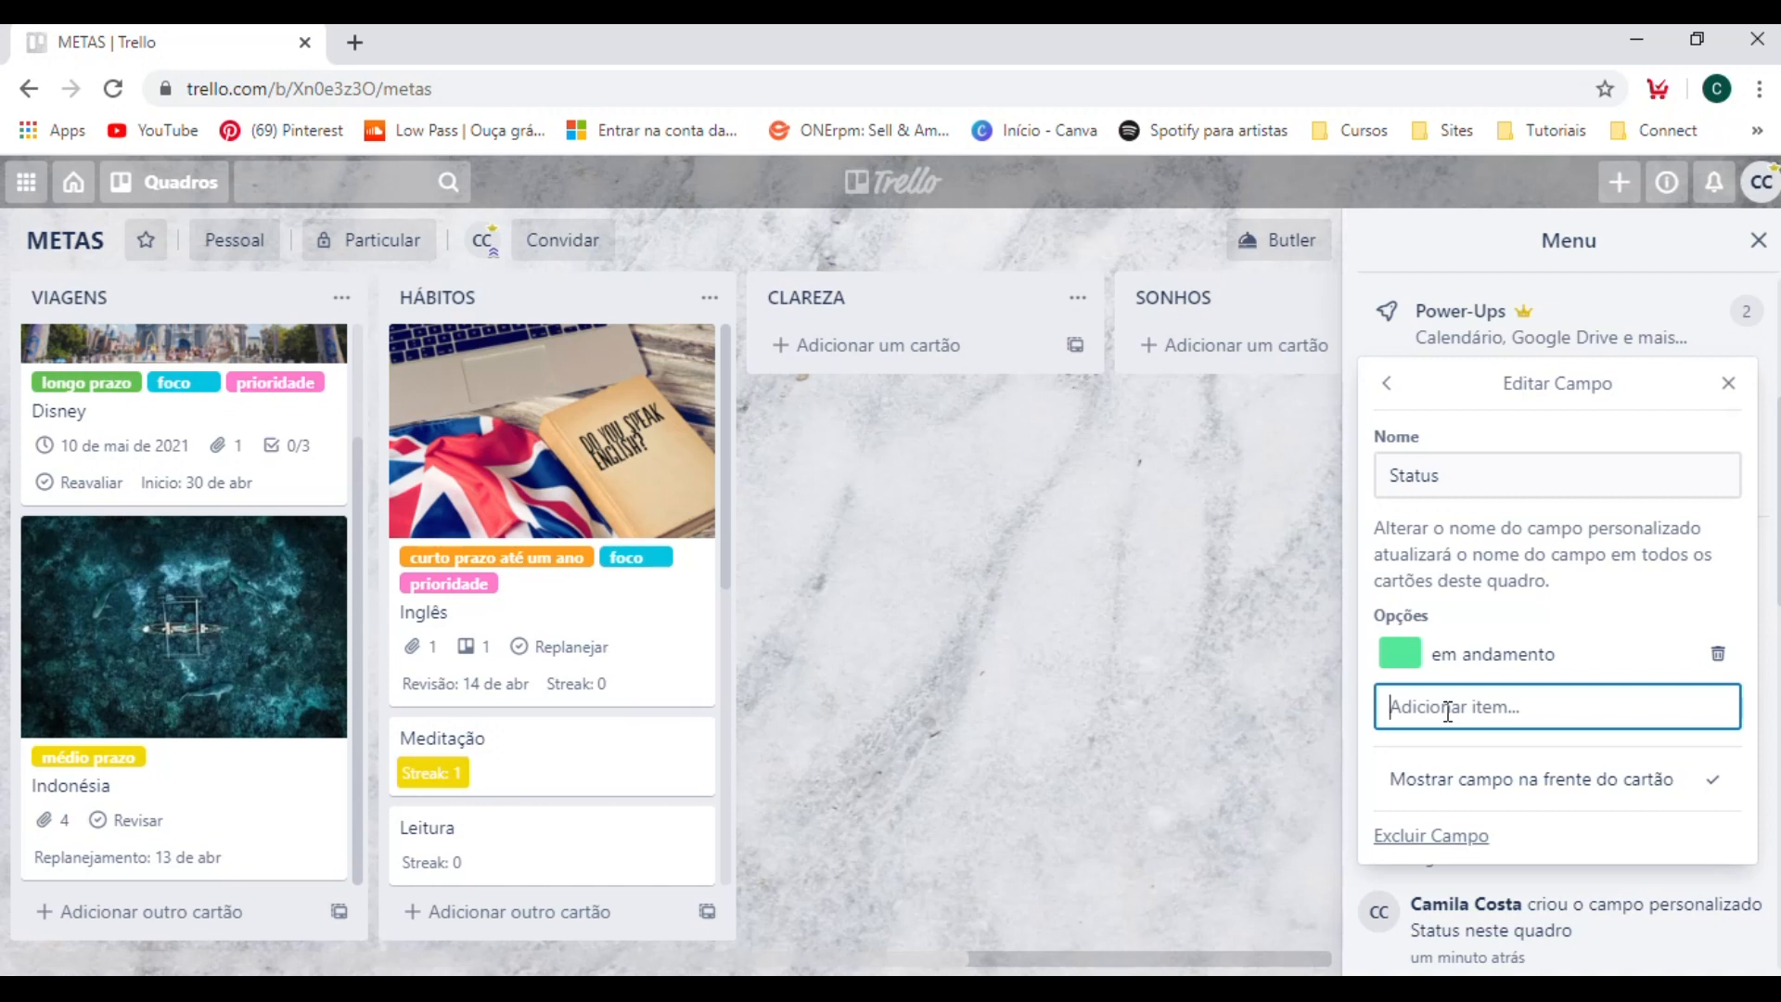
pyautogui.write('atrasado')
pyautogui.press('Return')
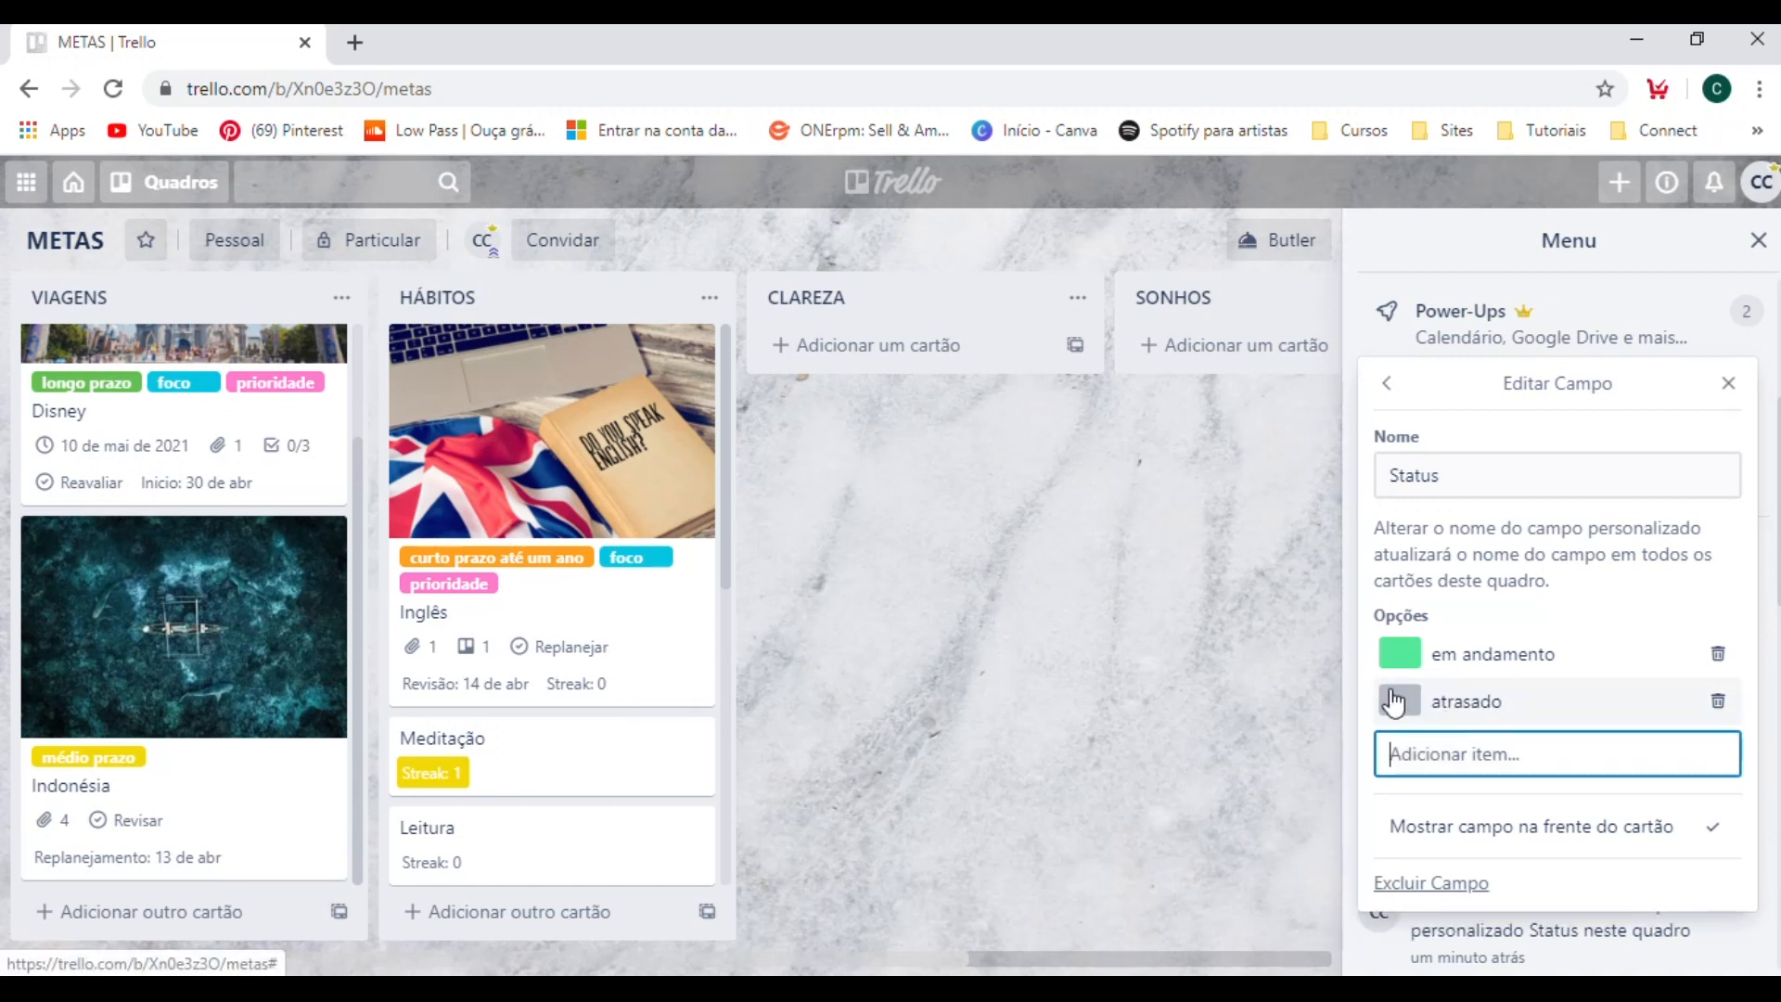
pyautogui.click(1411, 707)
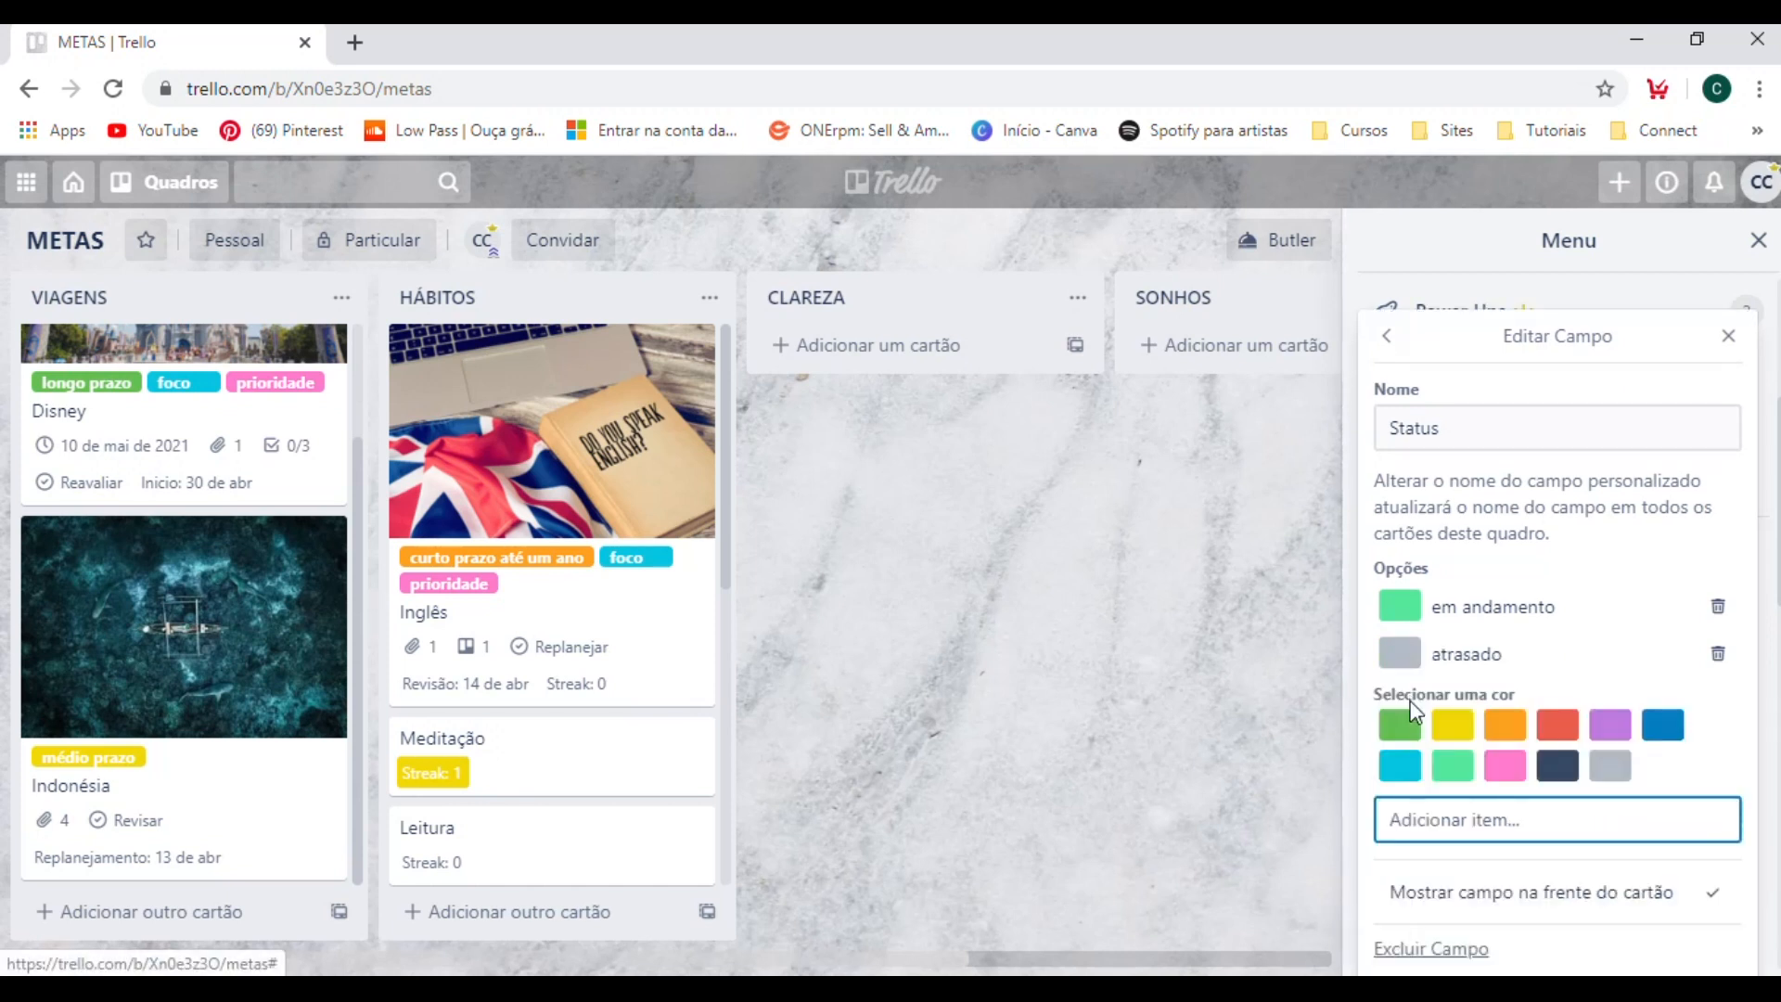
pyautogui.click(1554, 723)
# Add the option "iniciar" to the Status field.
pyautogui.click(1461, 716)
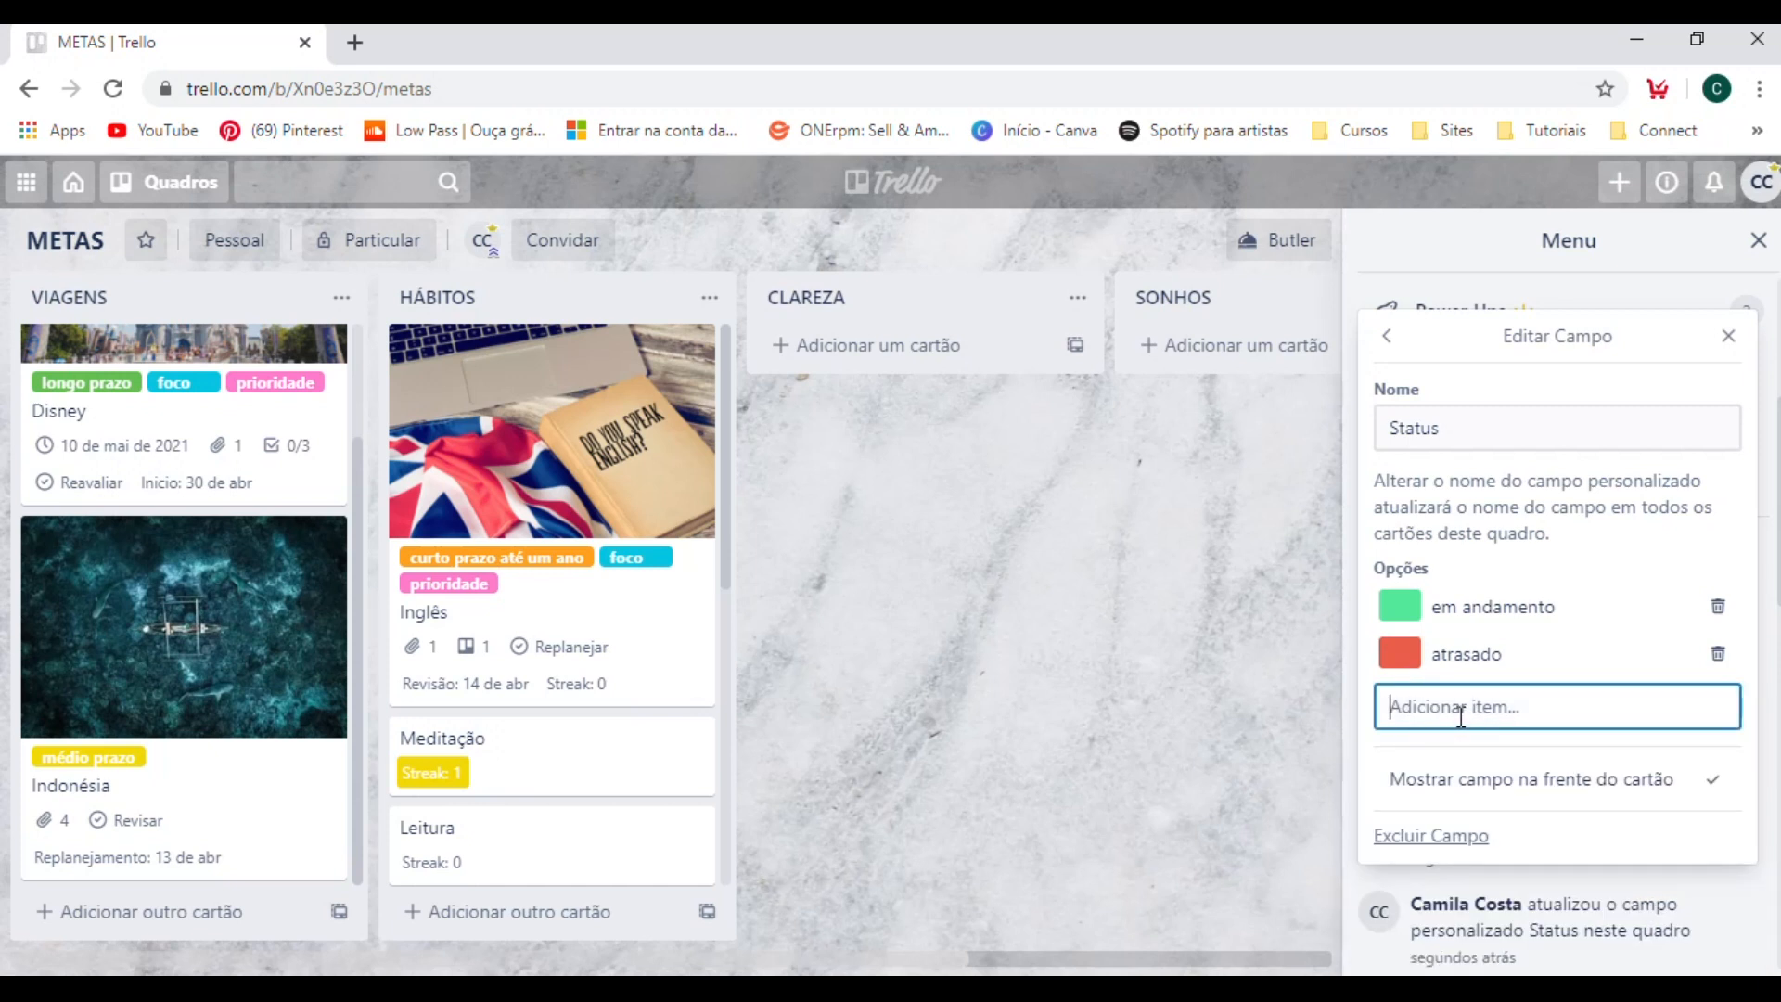
pyautogui.write('iniciar')
pyautogui.press('Return')
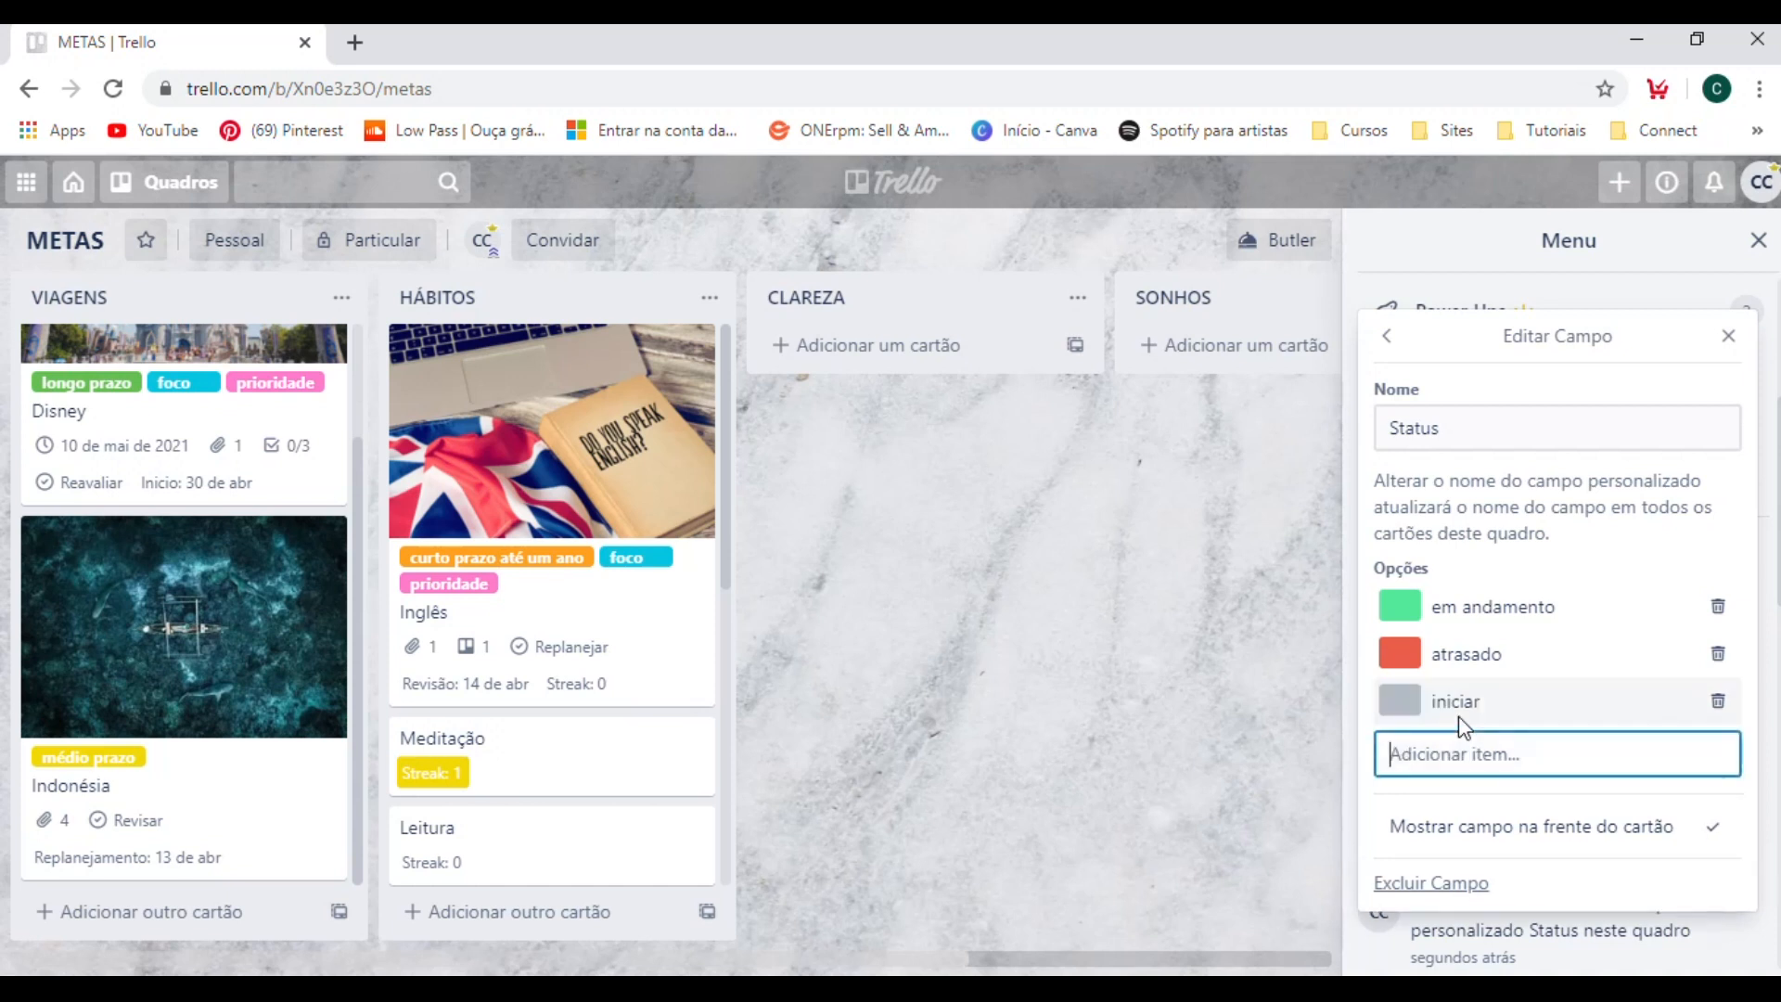
# Color the "iniciar" option of the Status field purple and add the option "fase final".
pyautogui.click(1409, 710)
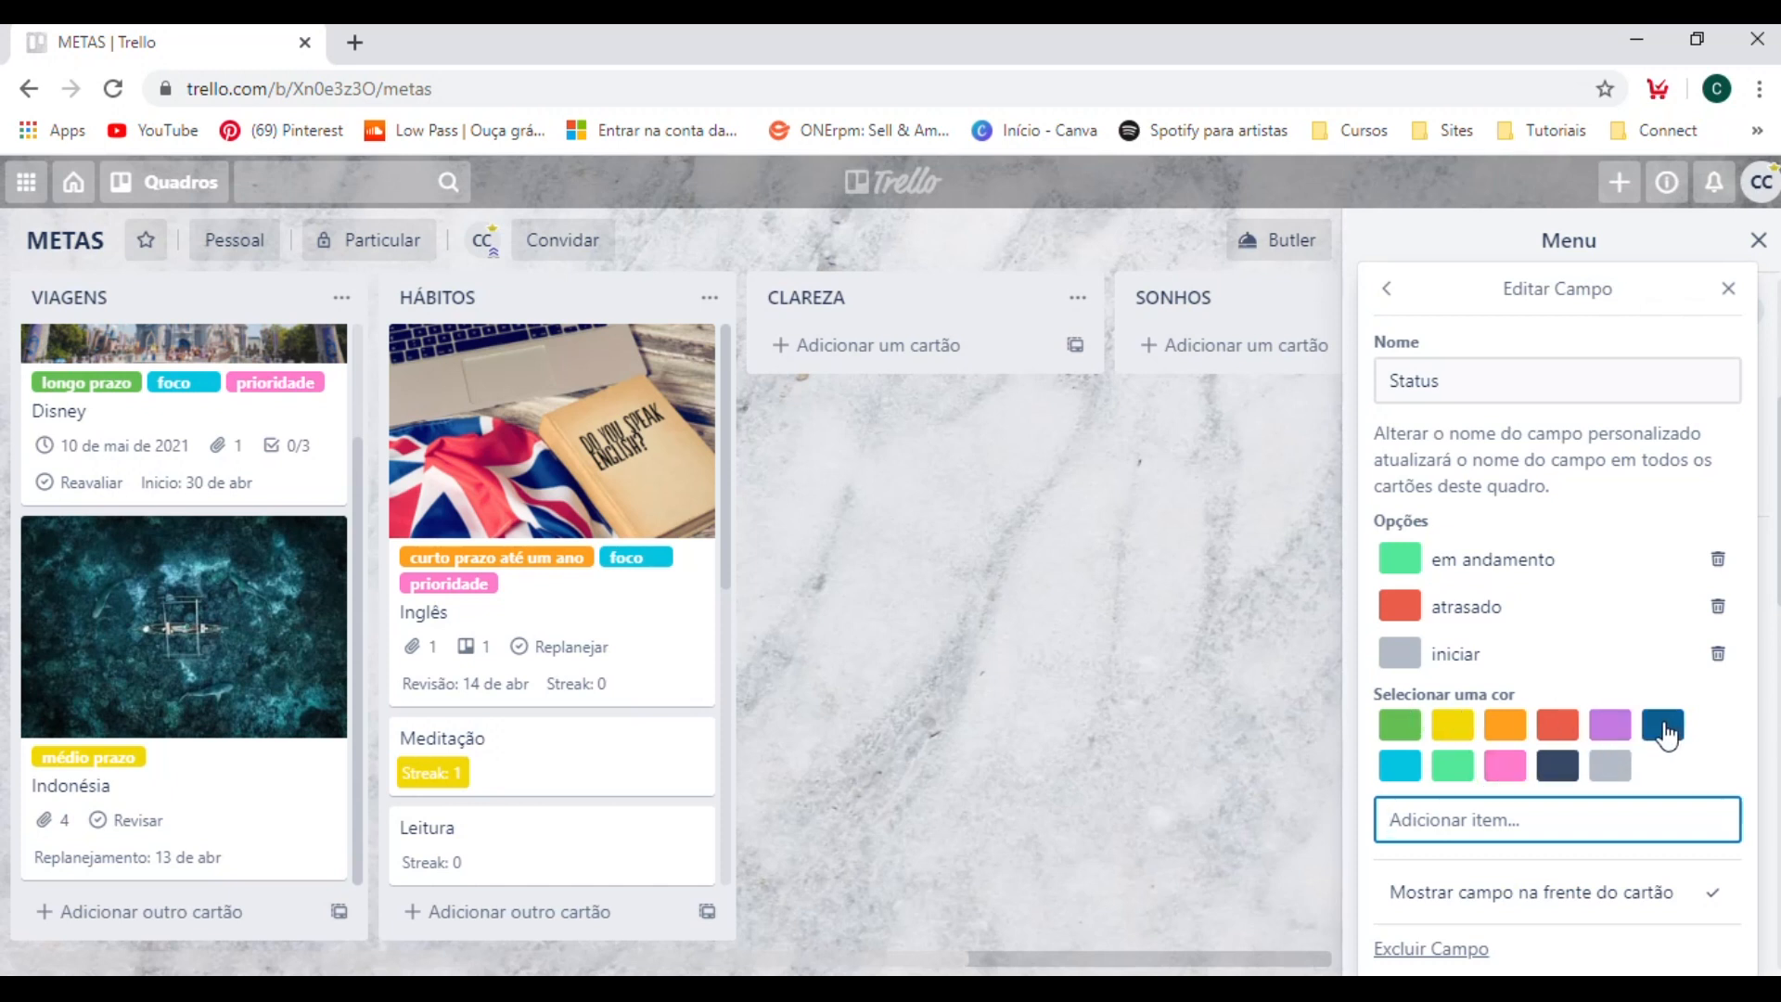
pyautogui.click(1603, 733)
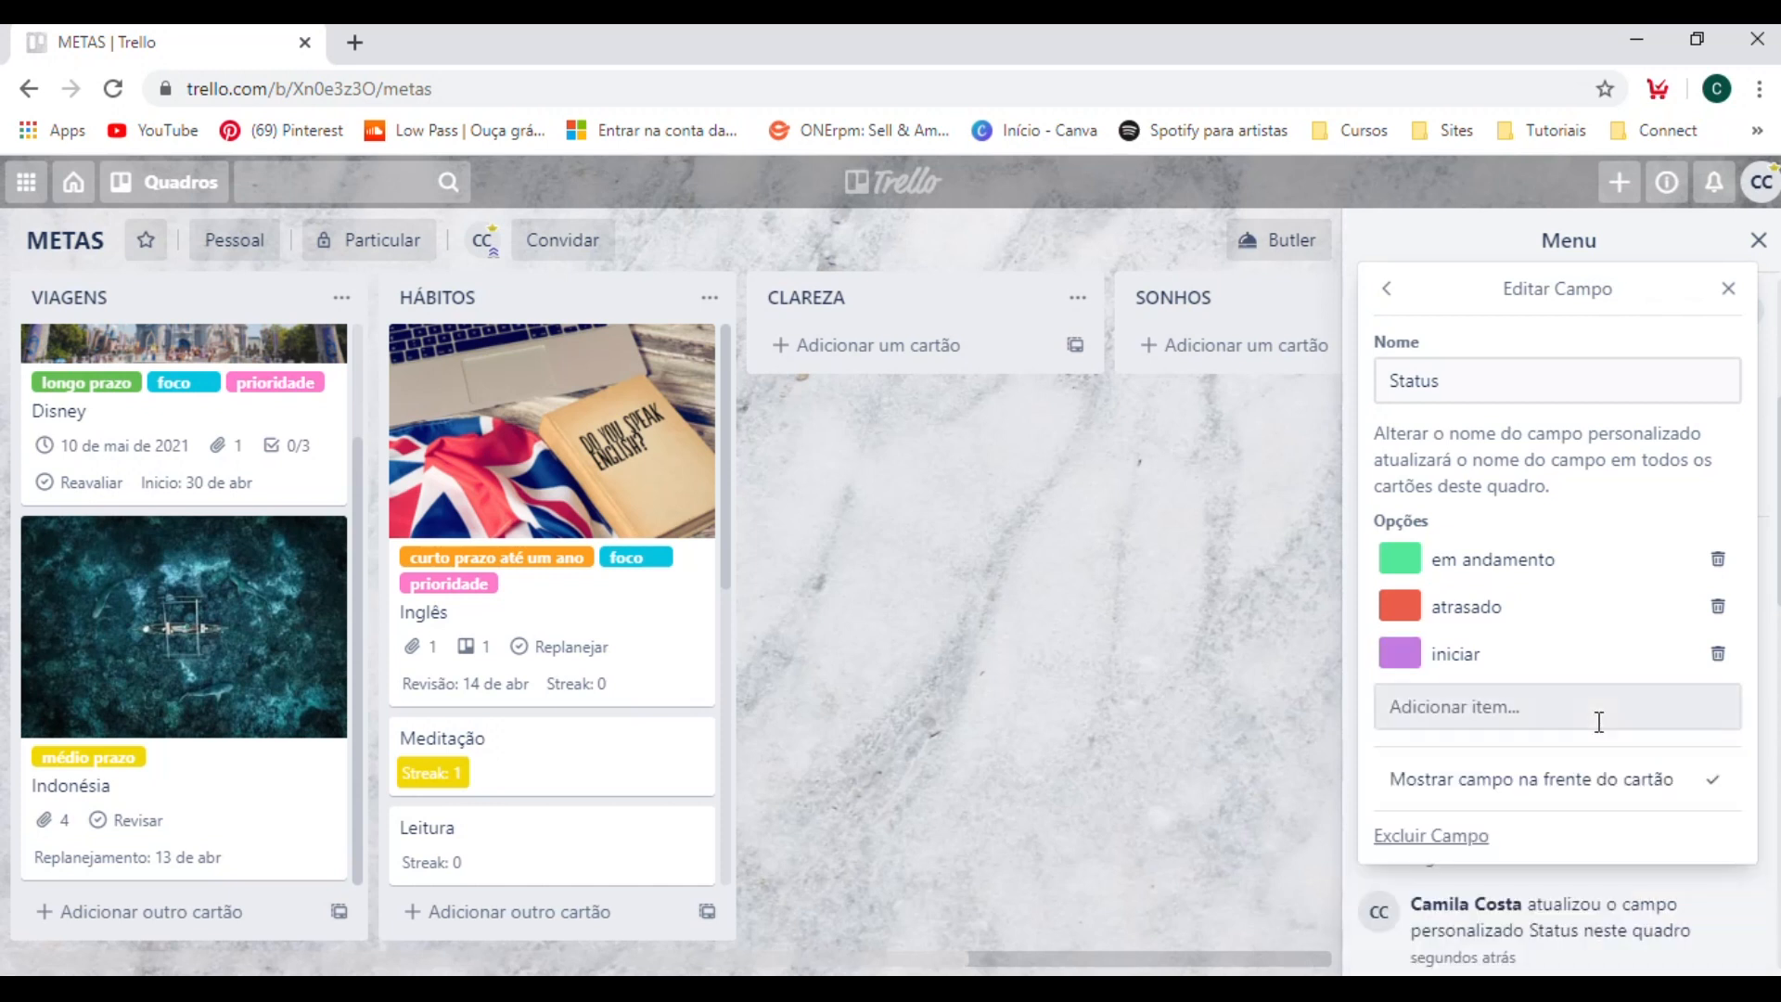
pyautogui.click(1436, 714)
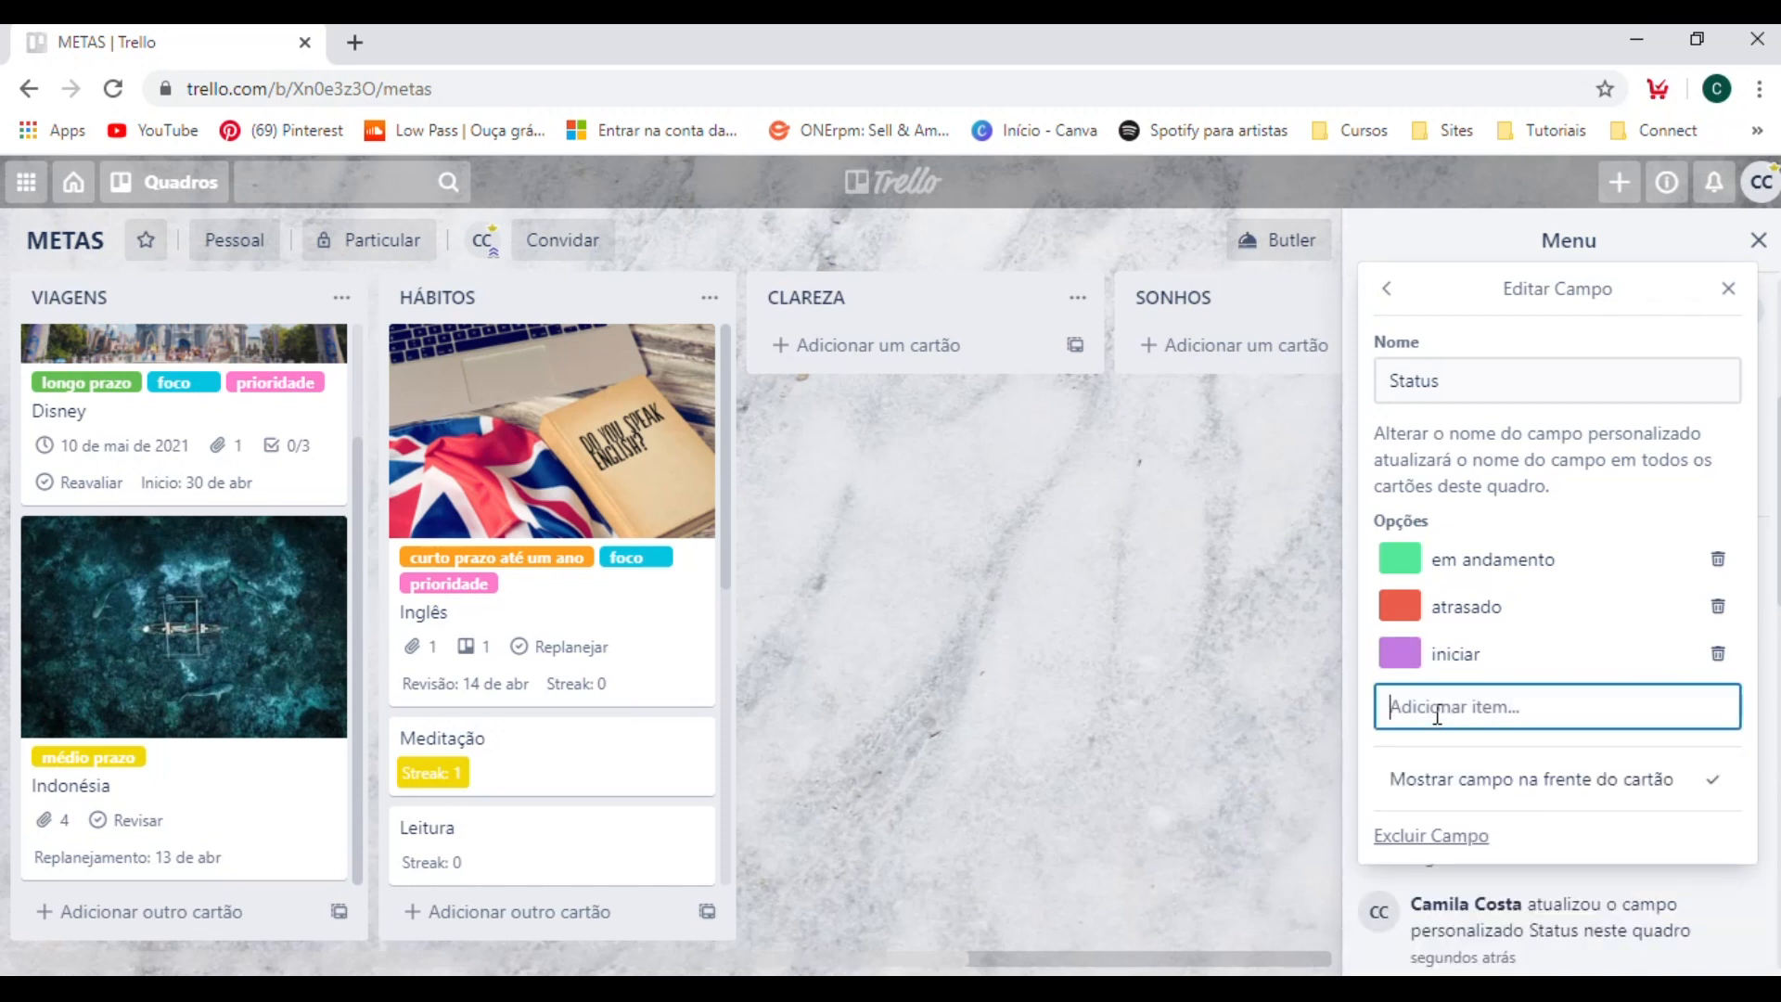
pyautogui.write('fase')
pyautogui.write('nal')
pyautogui.press('Return')
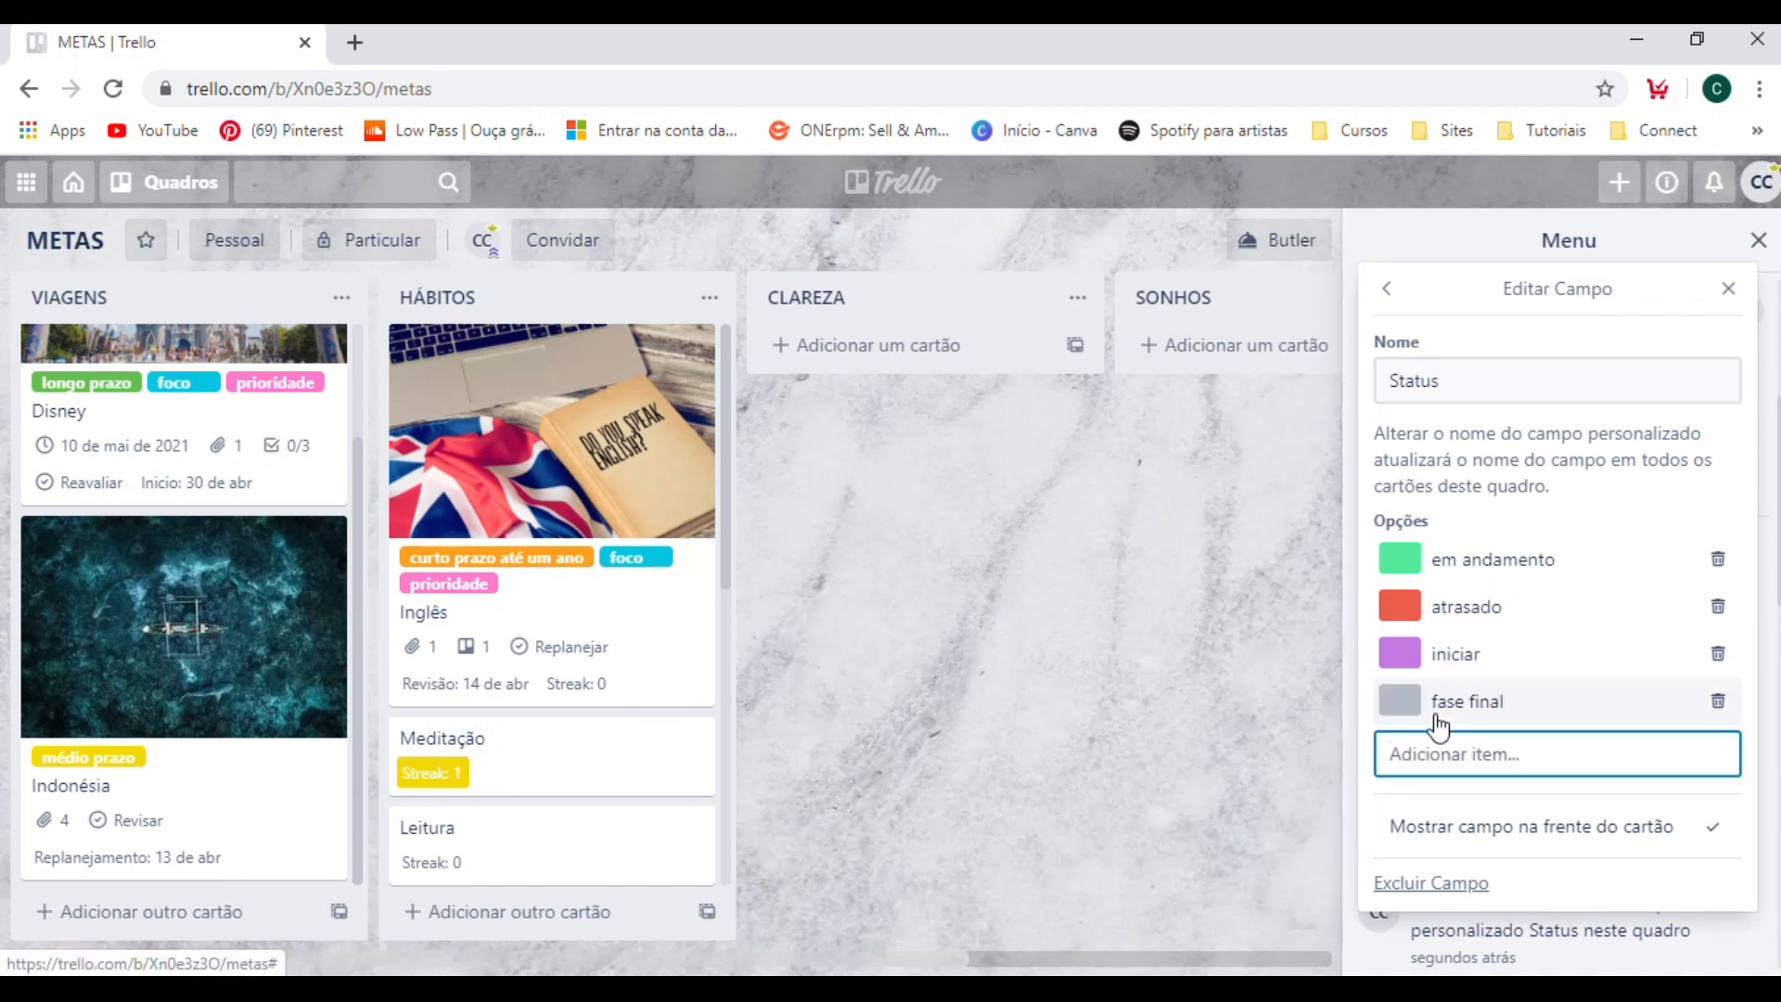
# Color the "fase final" option of the Status field green and close the field editor.
pyautogui.click(1398, 703)
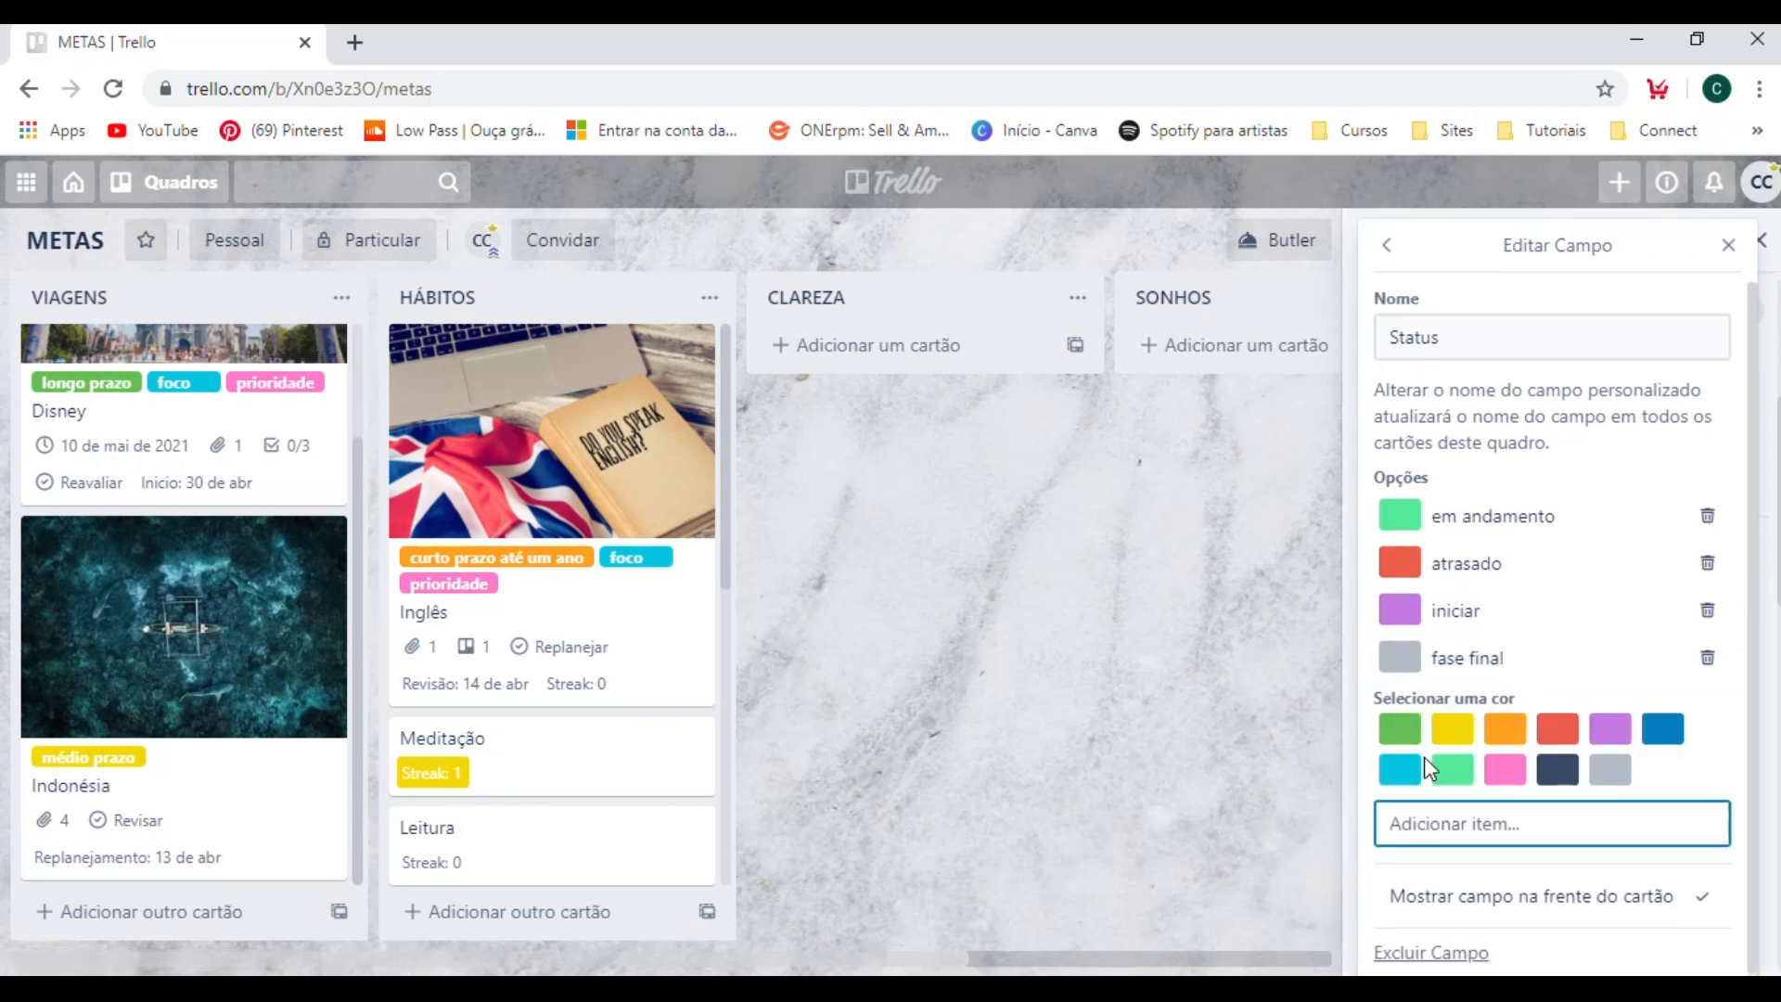
pyautogui.click(1403, 733)
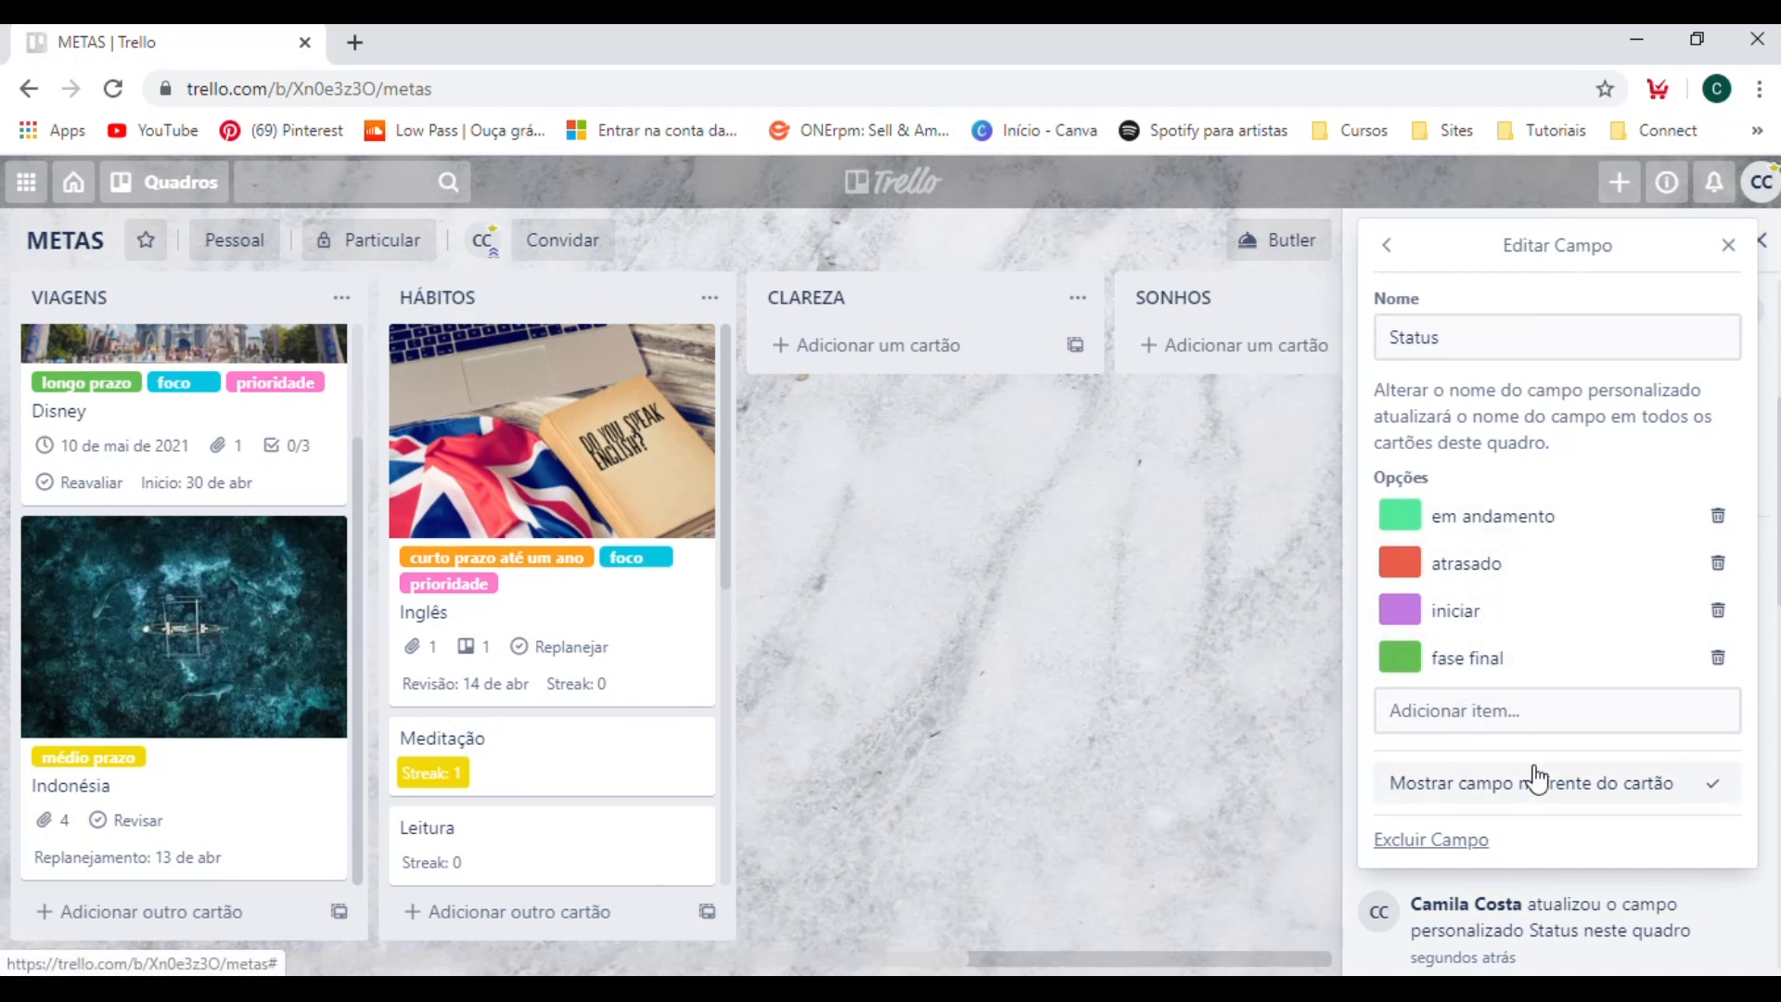
pyautogui.click(1728, 245)
# Set the Status of the Disney card in the VIAGENS list to "em andamento" and return to the board.
pyautogui.scroll(2, 120, 556)
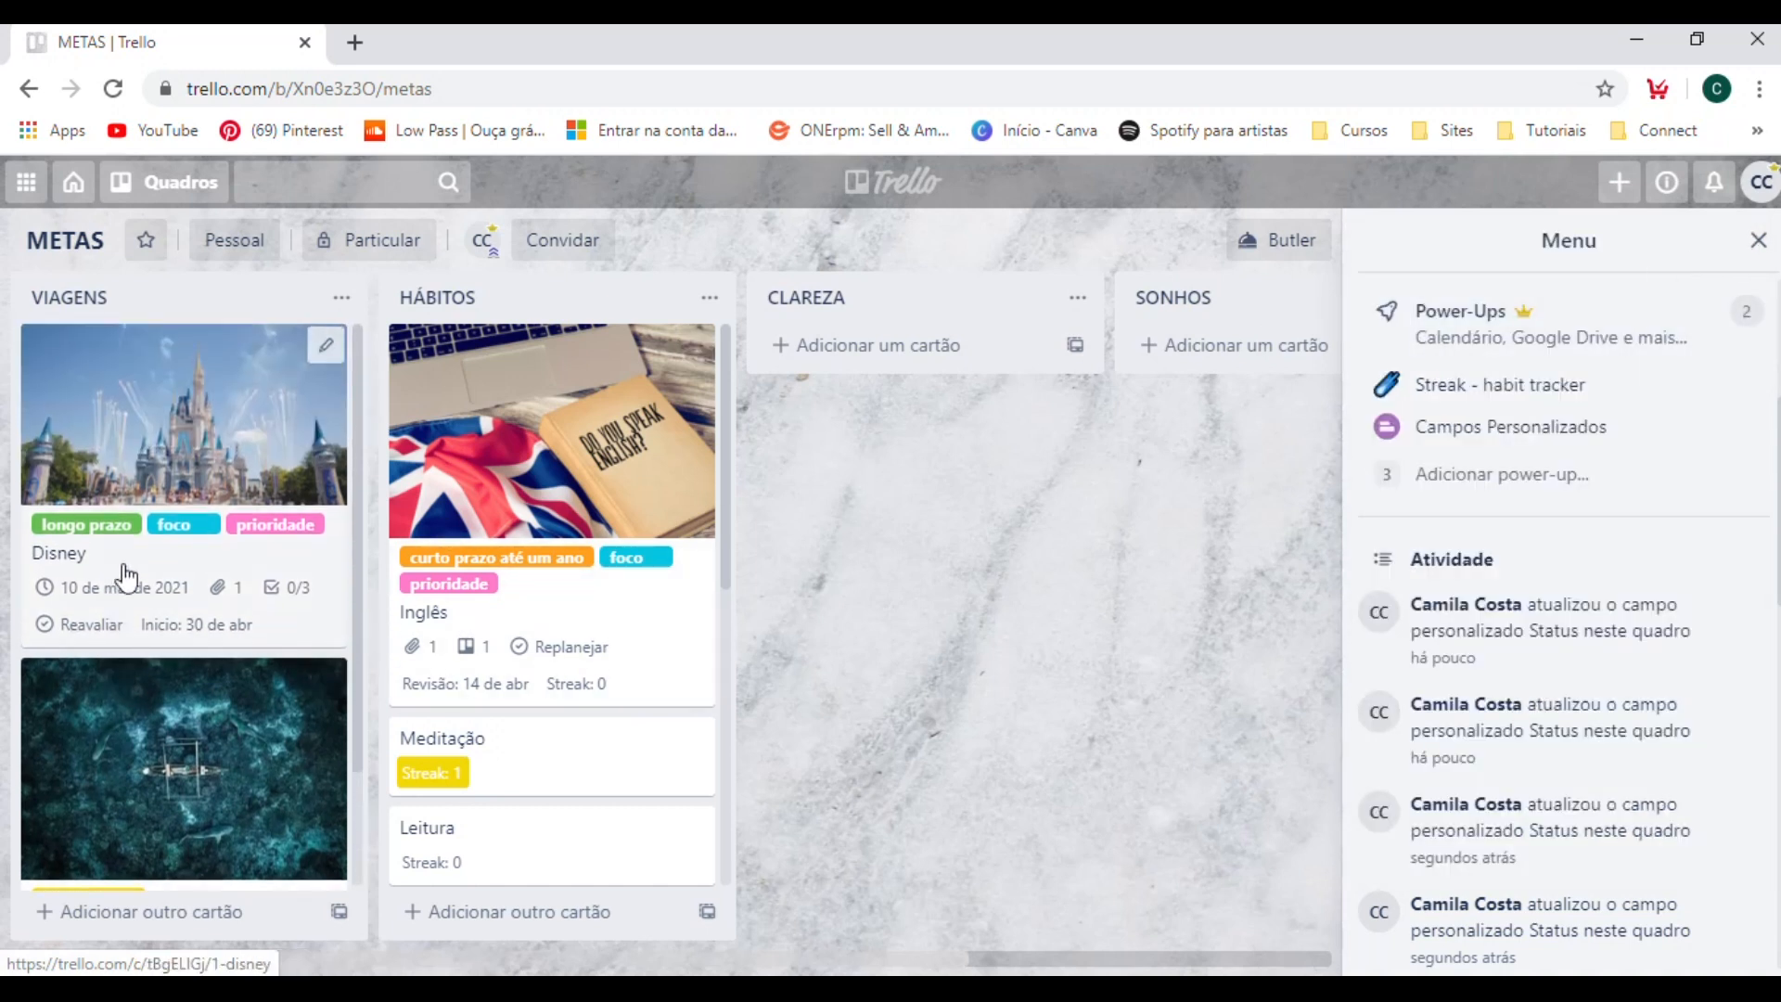
pyautogui.scroll(-2, 247, 593)
pyautogui.scroll(-3, 497, 615)
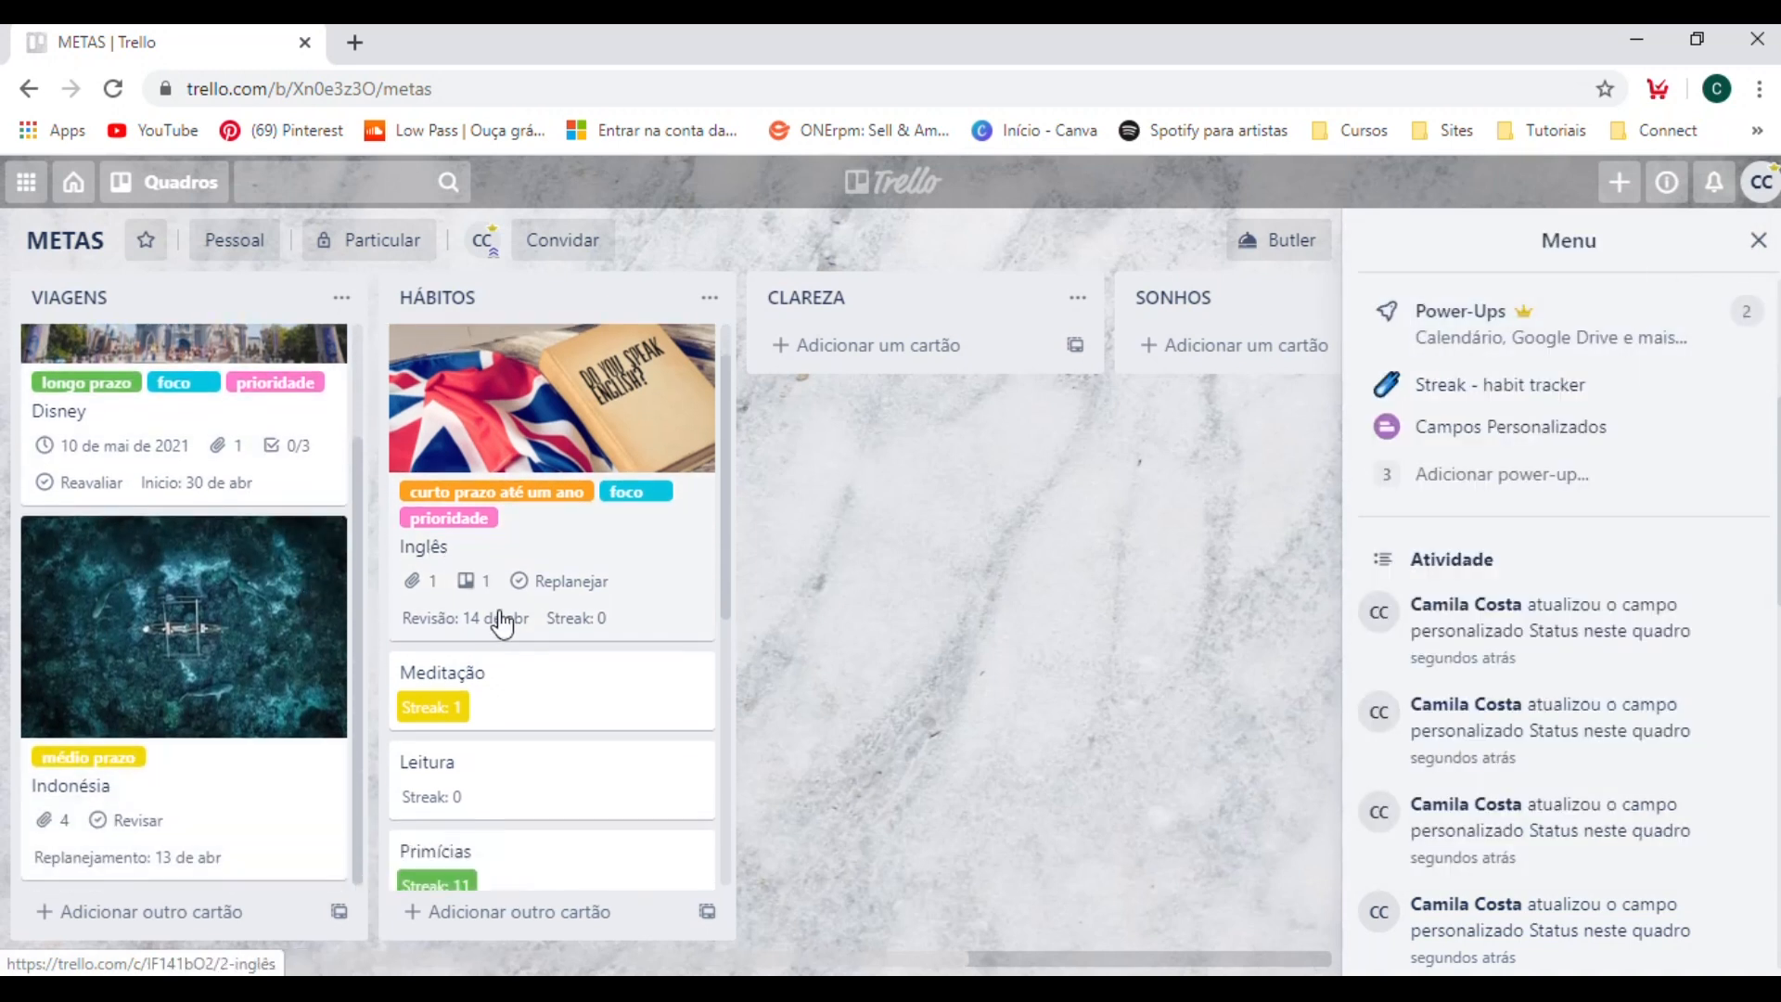
pyautogui.click(319, 426)
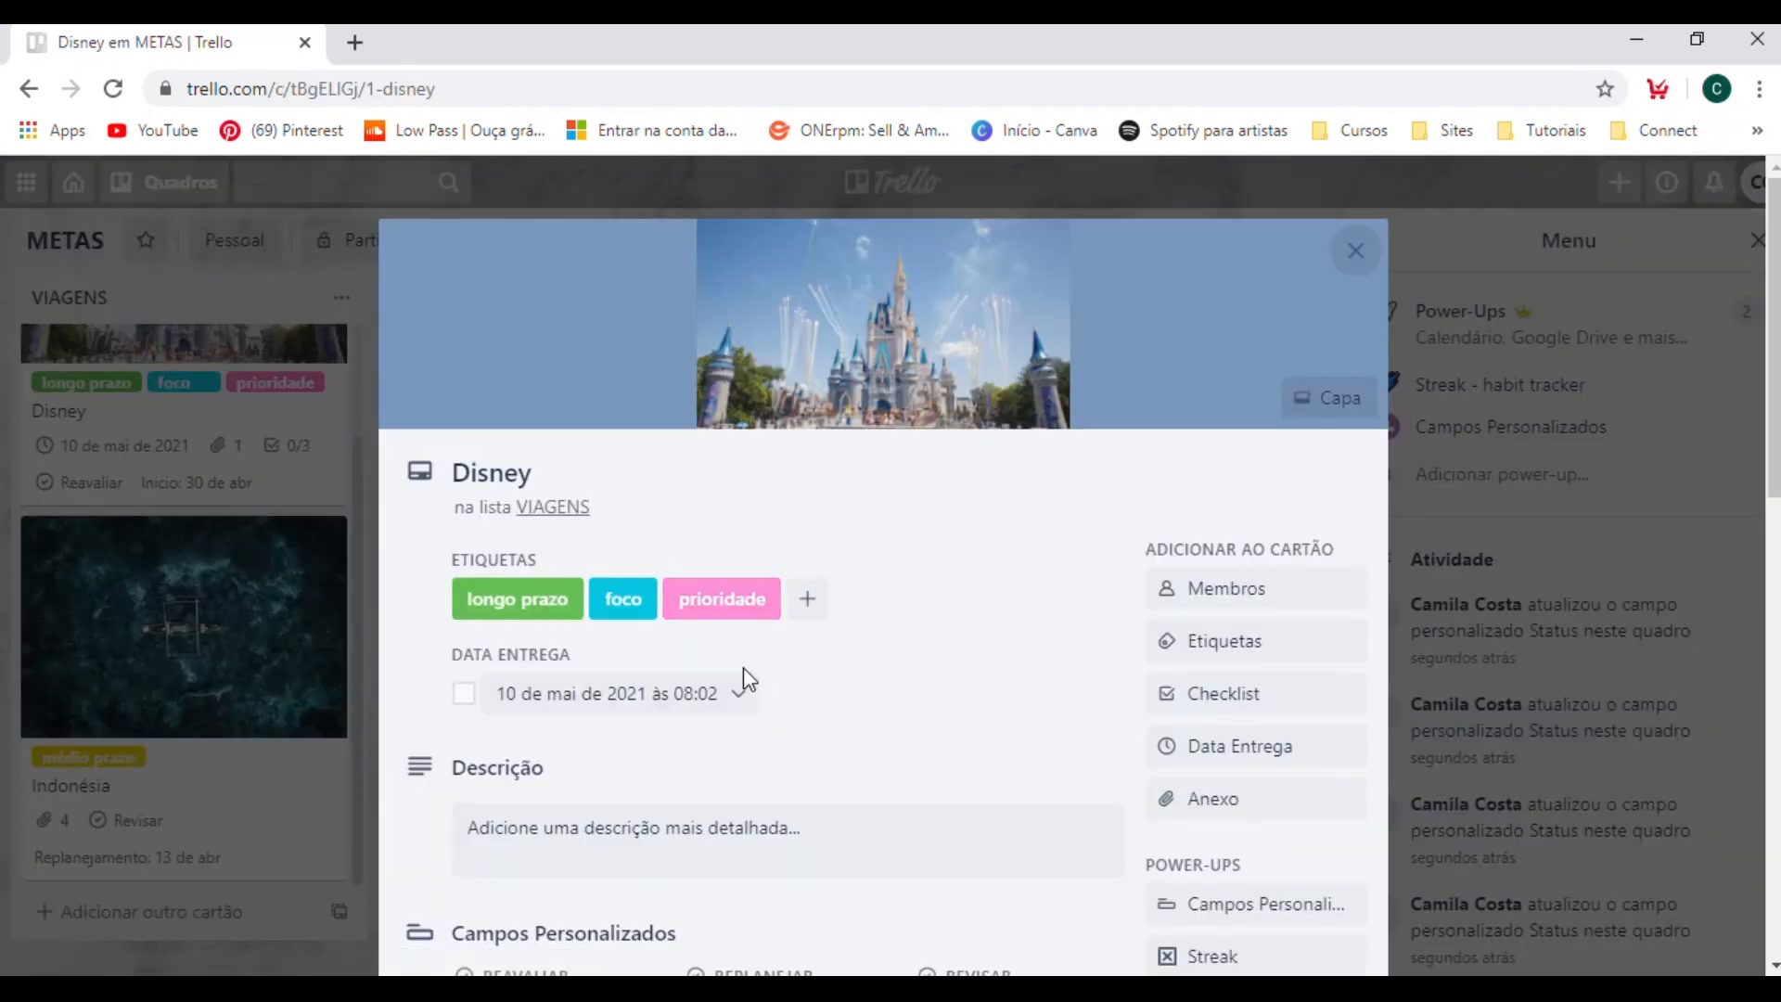
pyautogui.scroll(-5, 775, 714)
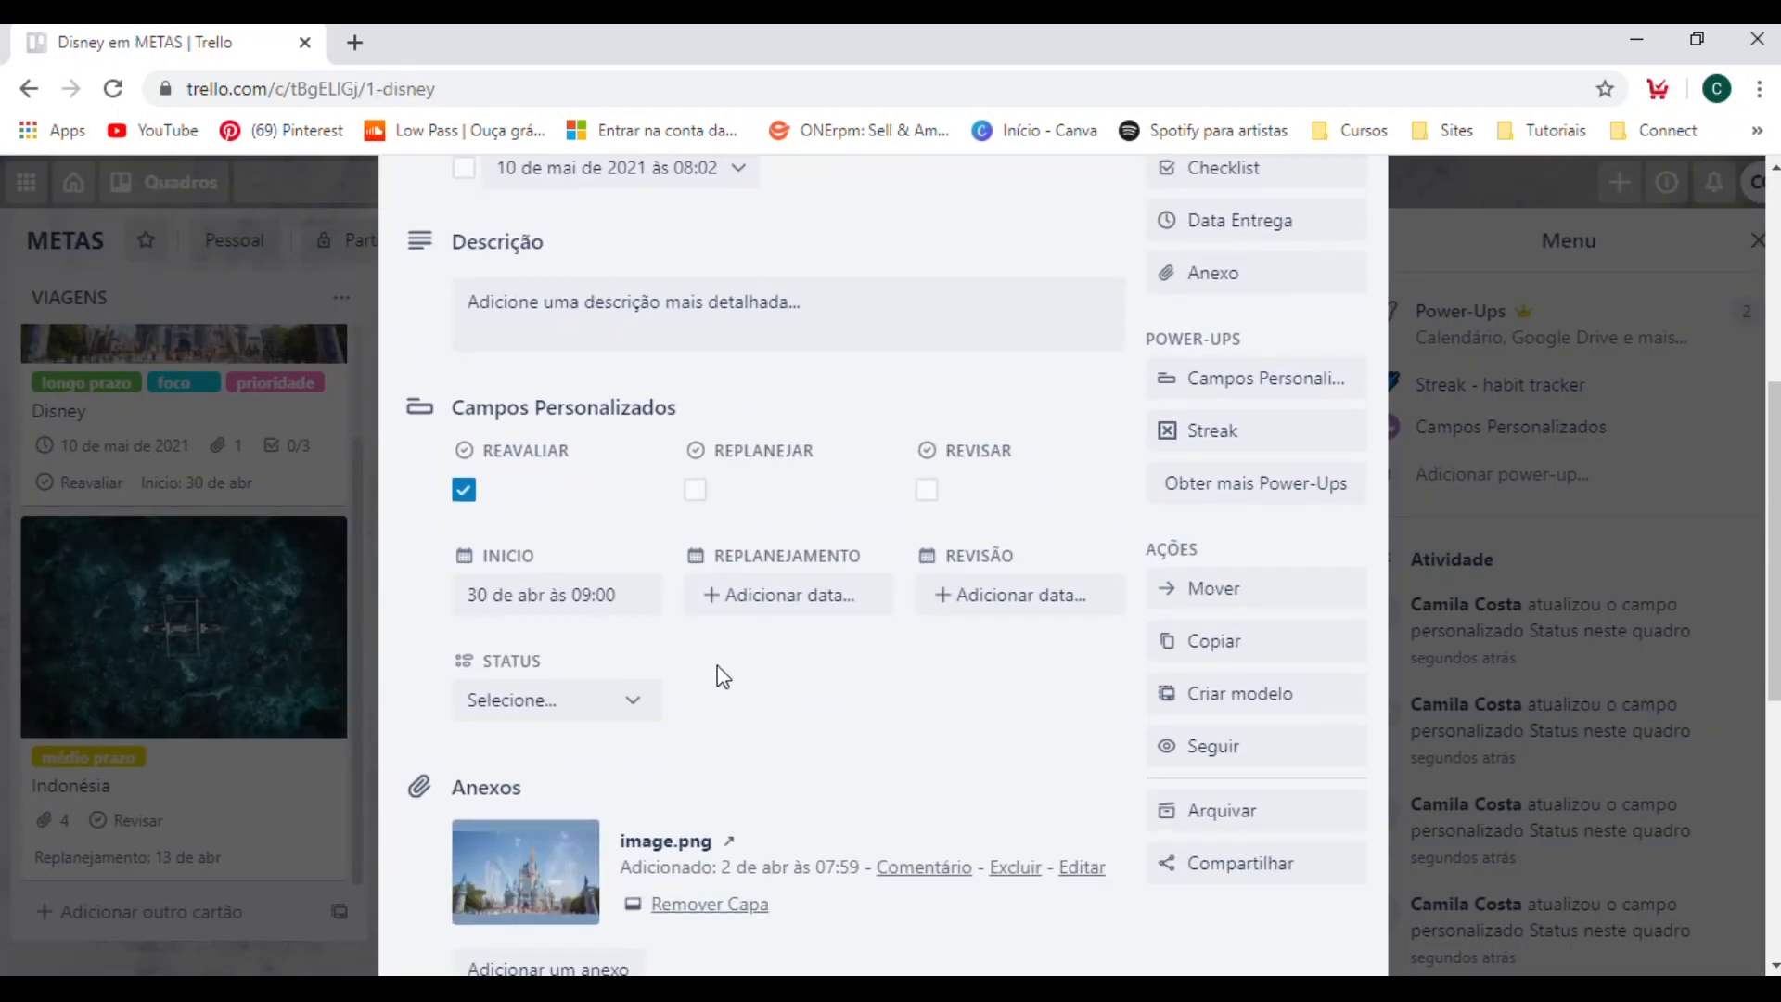
pyautogui.scroll(-1, 584, 705)
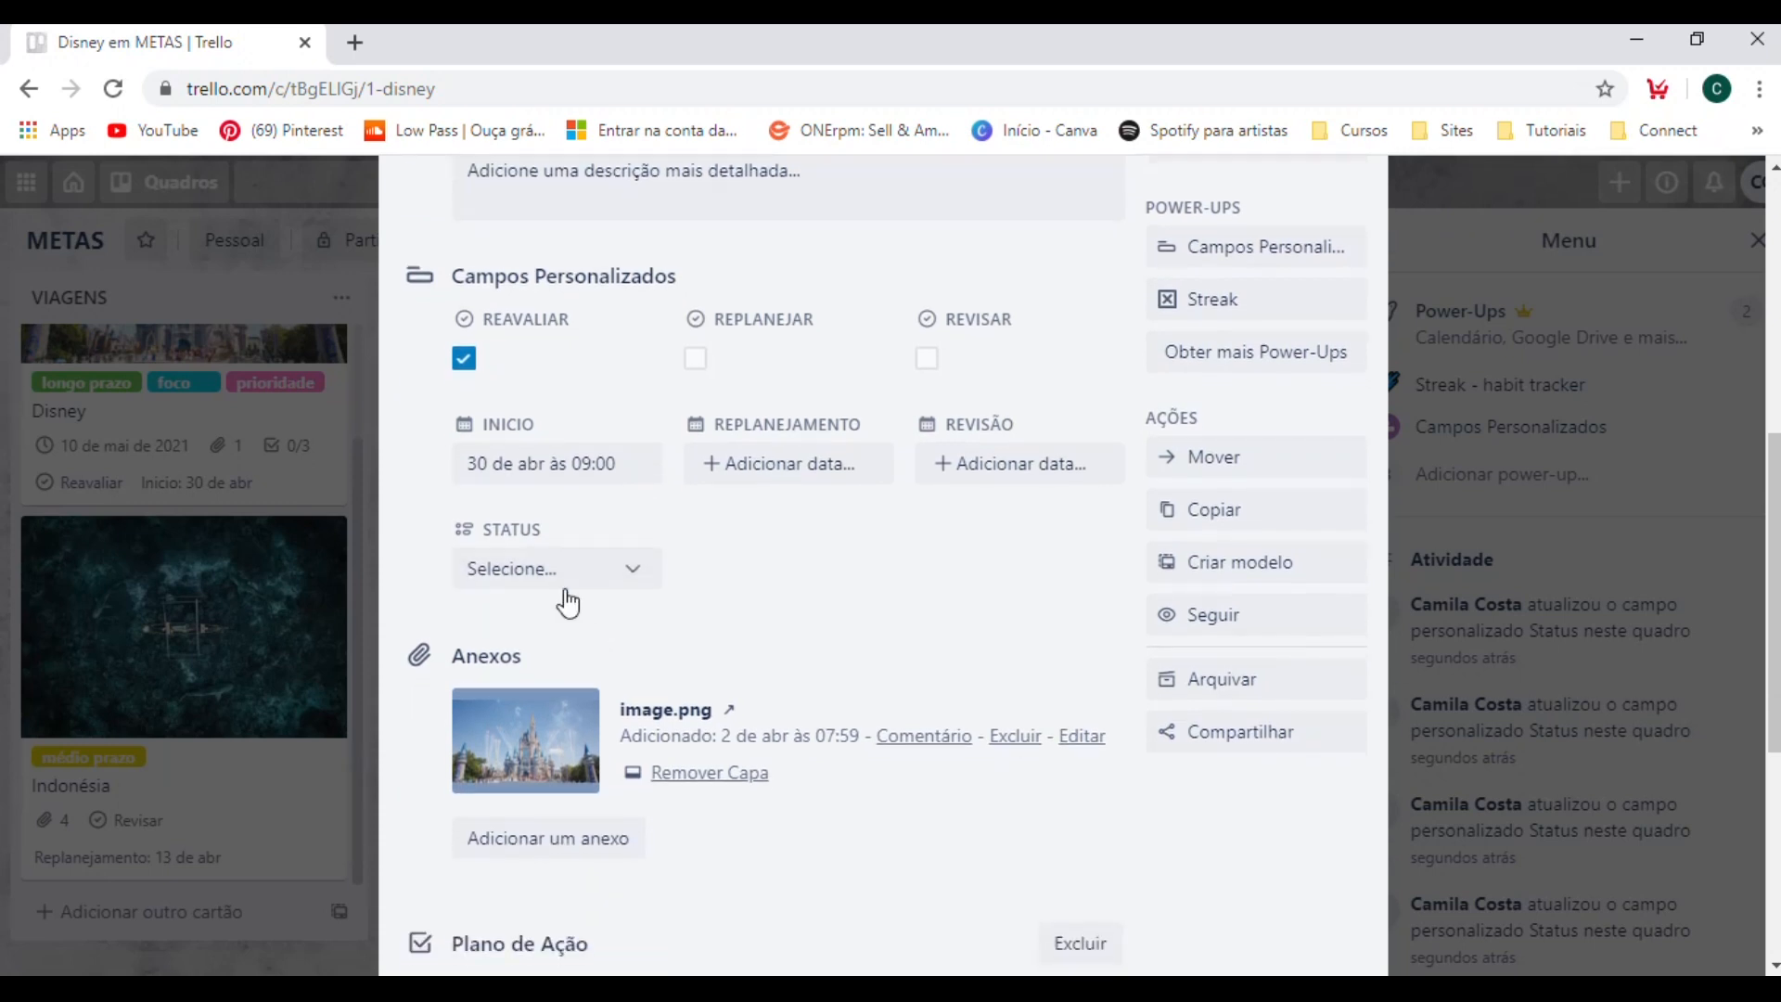
pyautogui.click(572, 582)
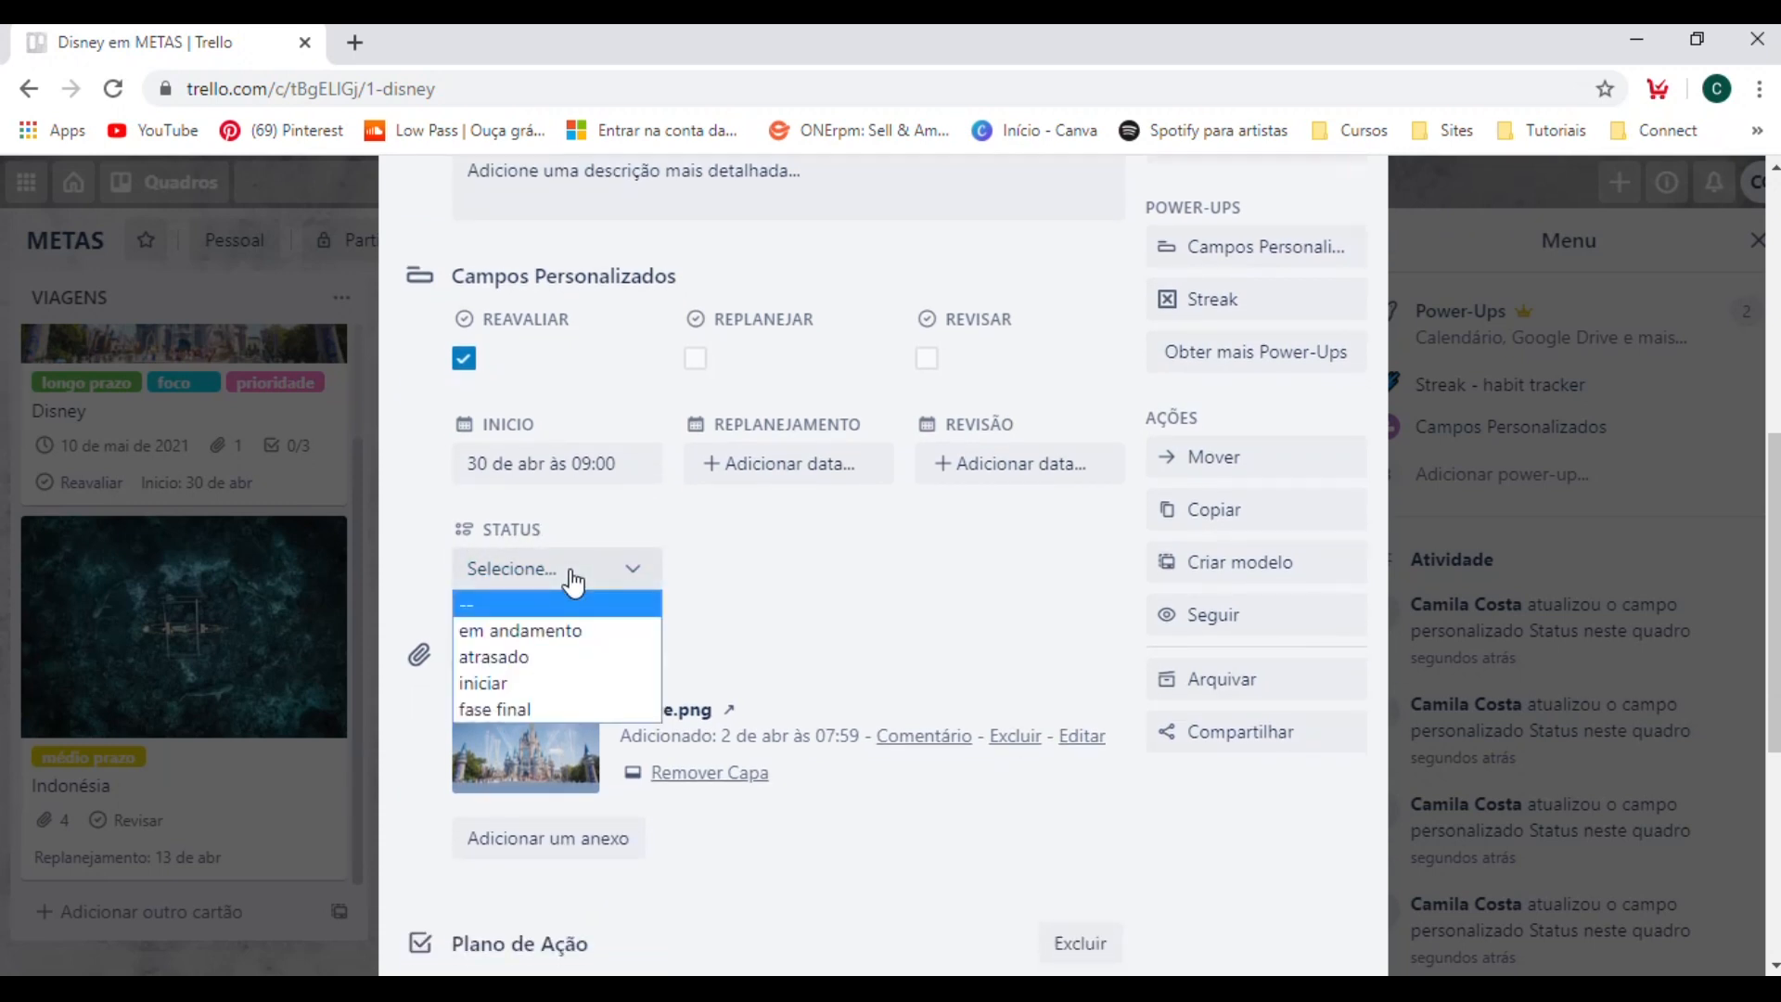
pyautogui.click(536, 636)
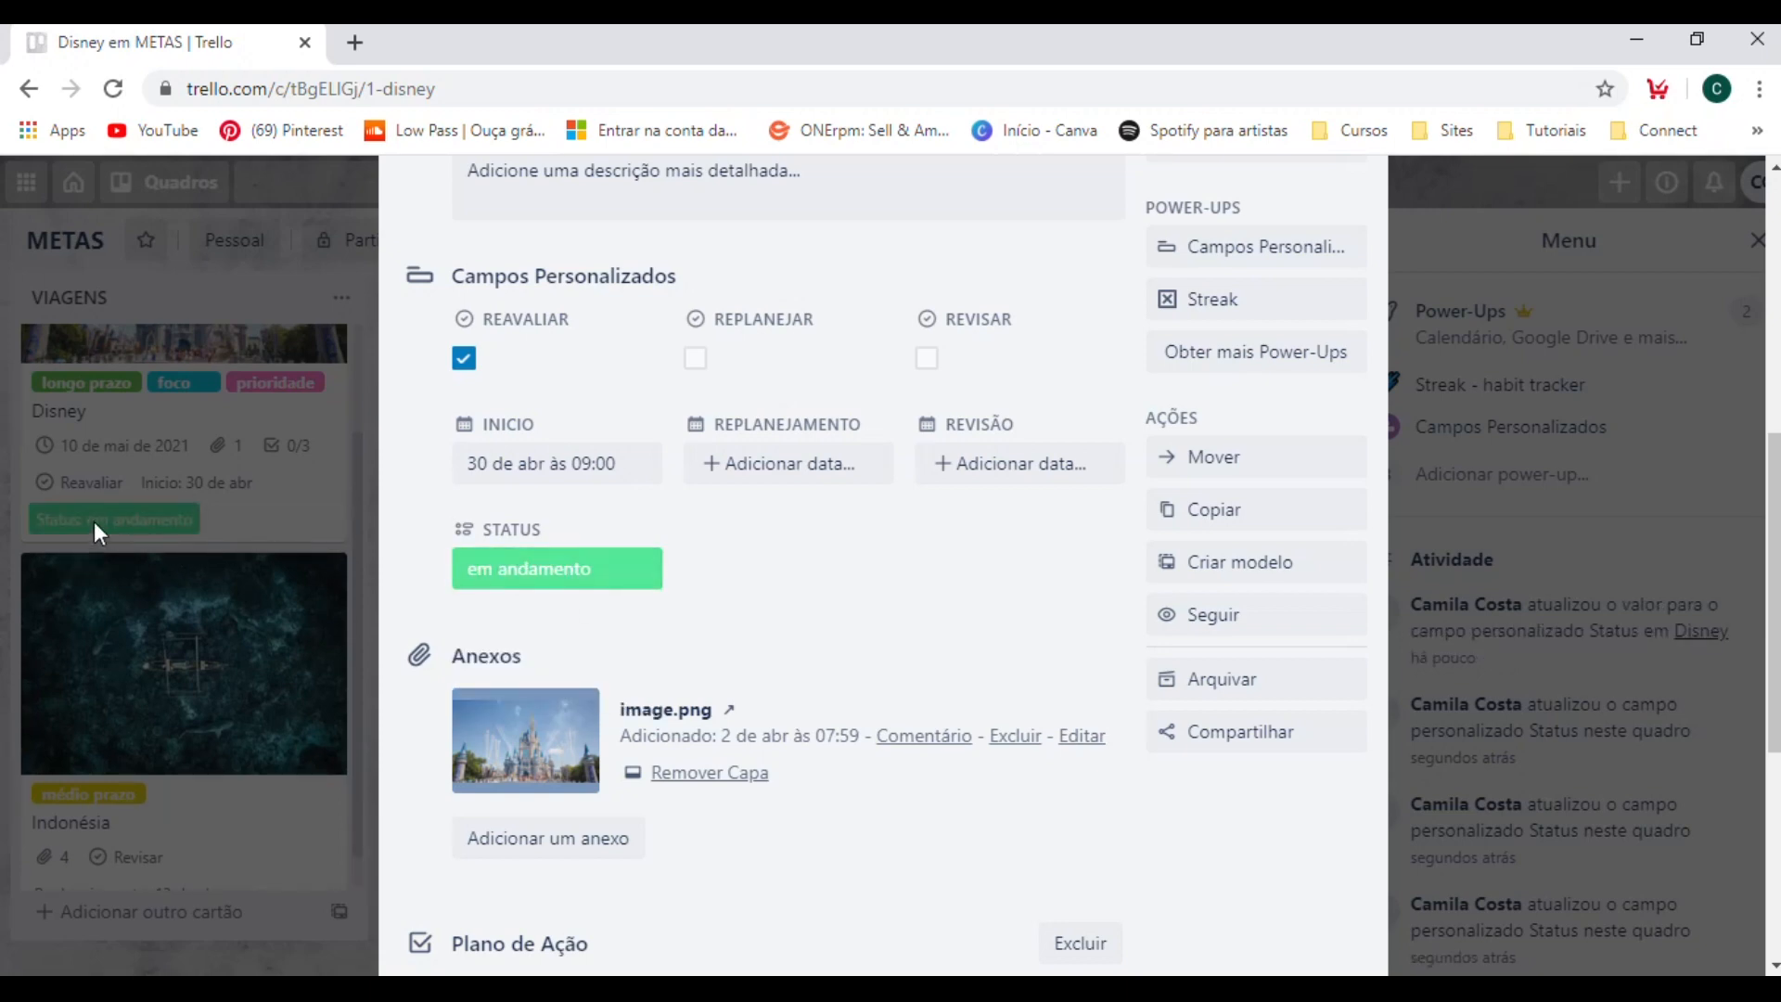
pyautogui.click(1471, 535)
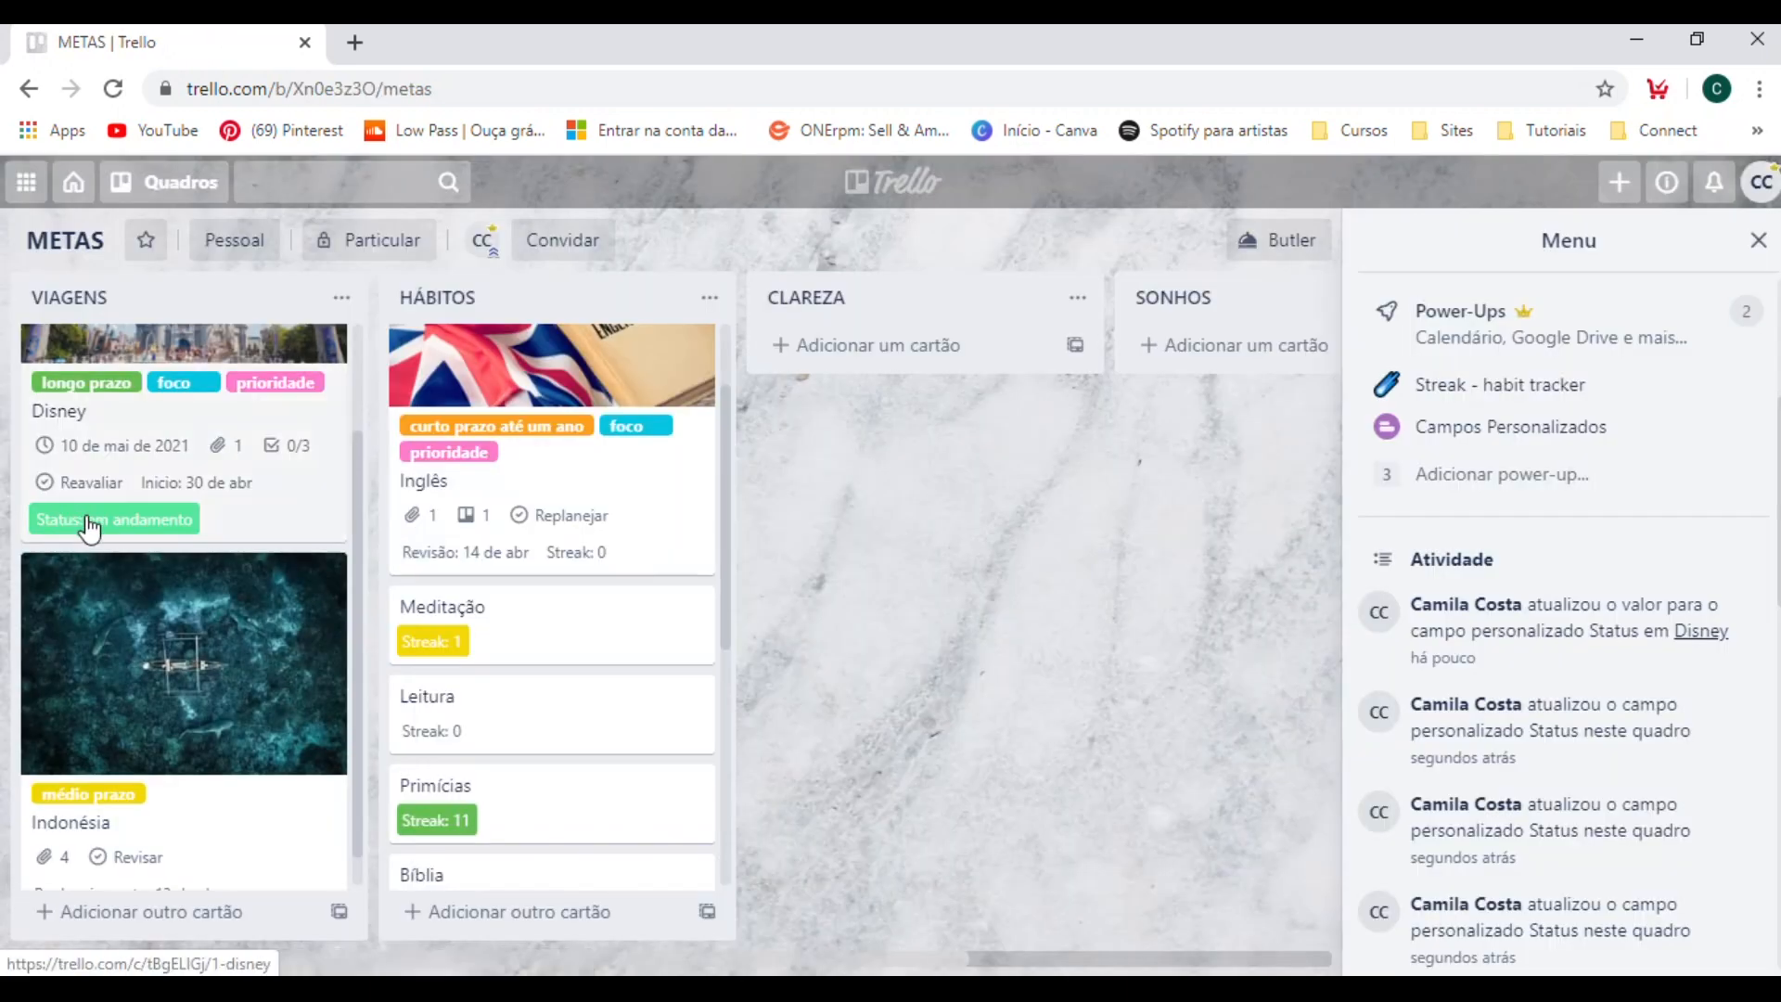
# Set the Status of the Indonésia card in the VIAGENS list to "iniciar" and return to the board.
pyautogui.scroll(2, 111, 534)
pyautogui.scroll(-2, 146, 538)
pyautogui.scroll(-1, 147, 538)
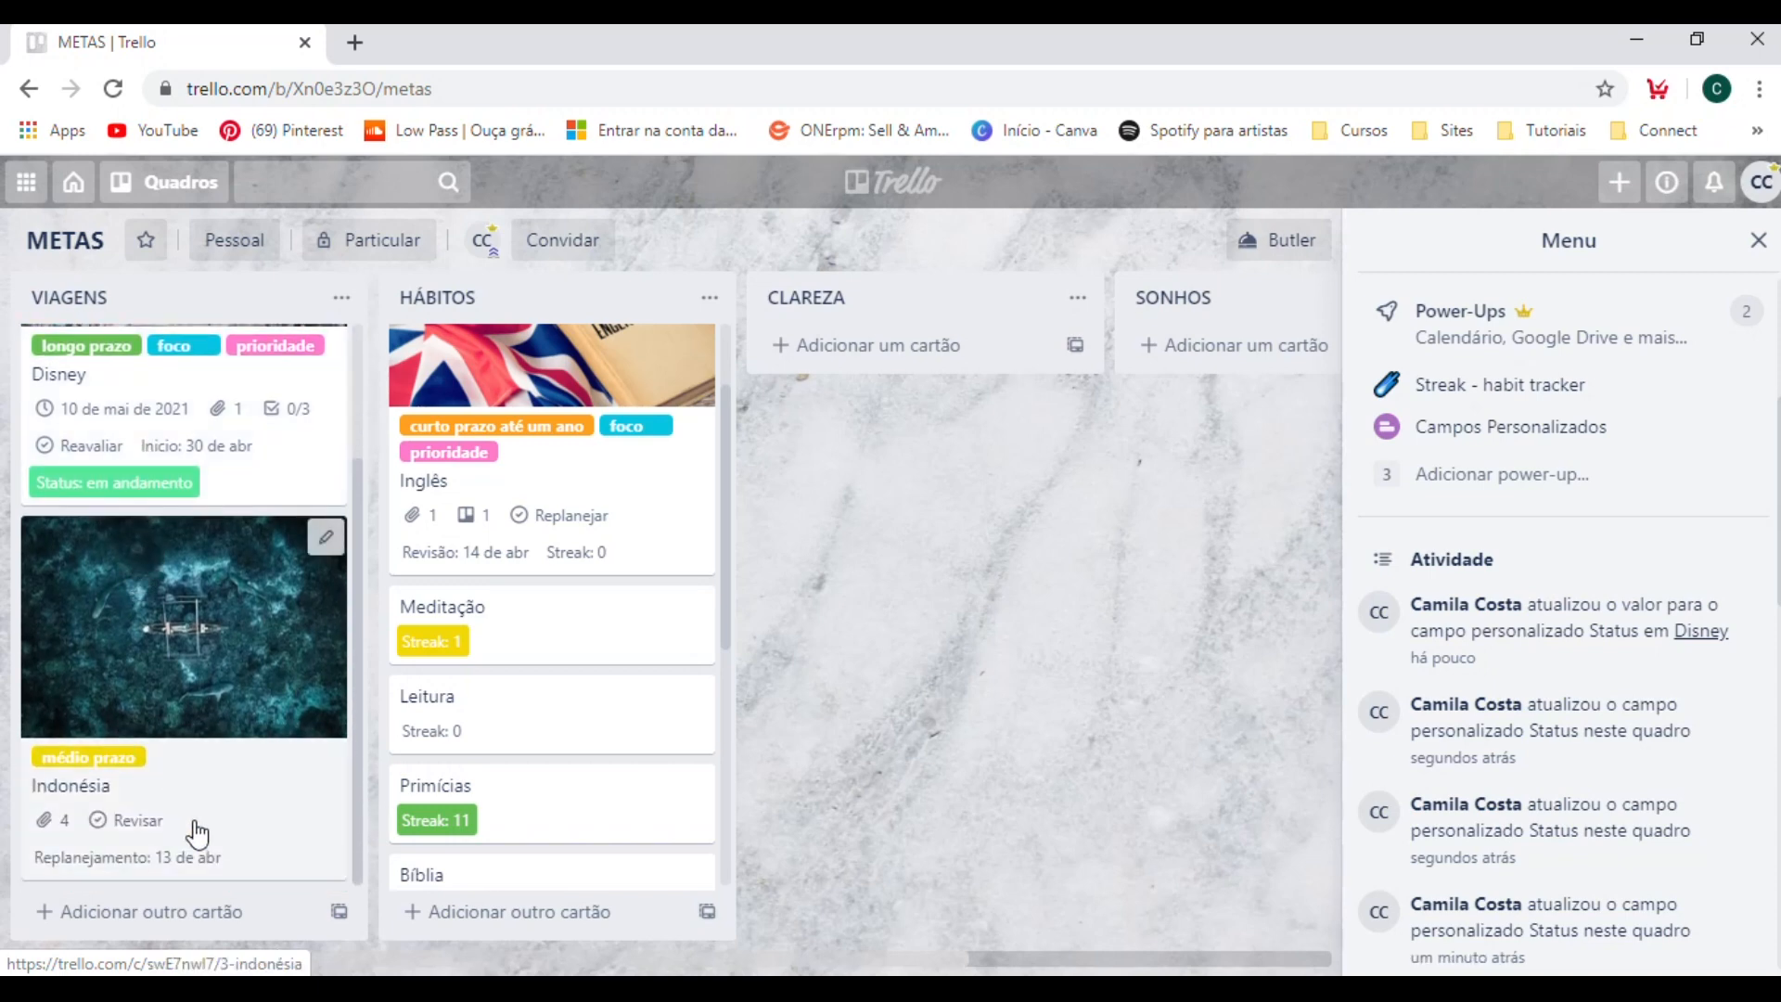
pyautogui.click(191, 825)
pyautogui.scroll(-5, 473, 724)
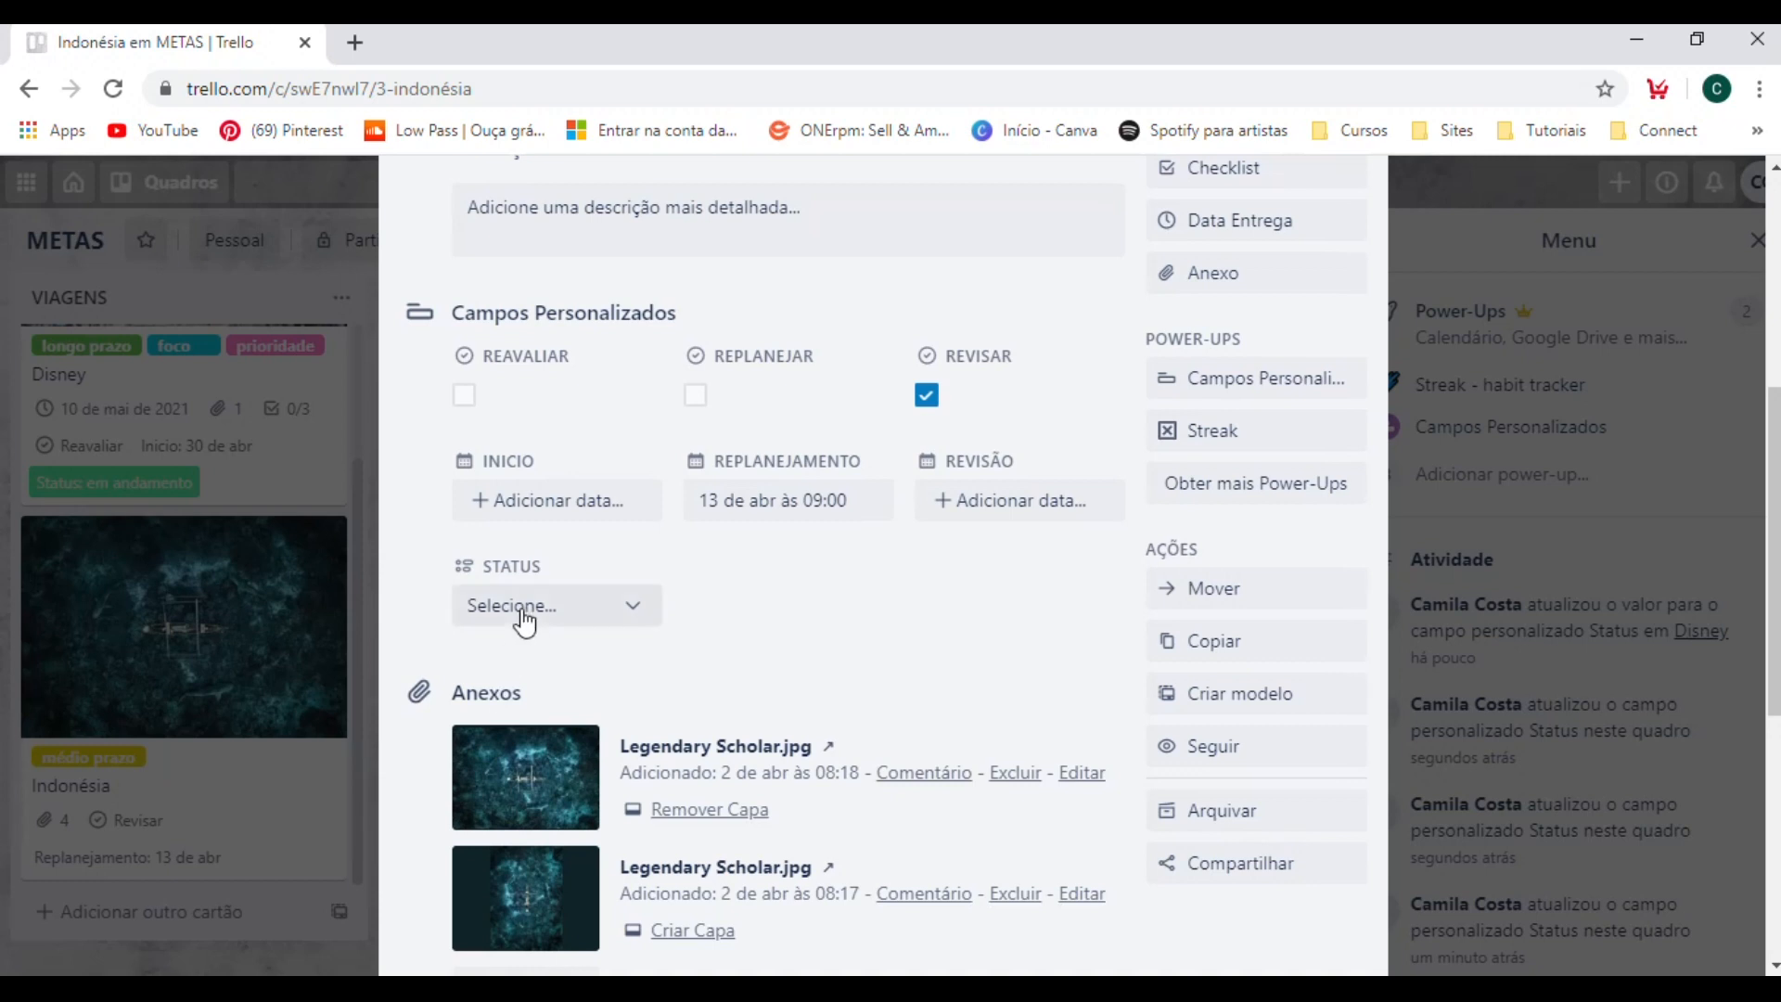
pyautogui.click(522, 608)
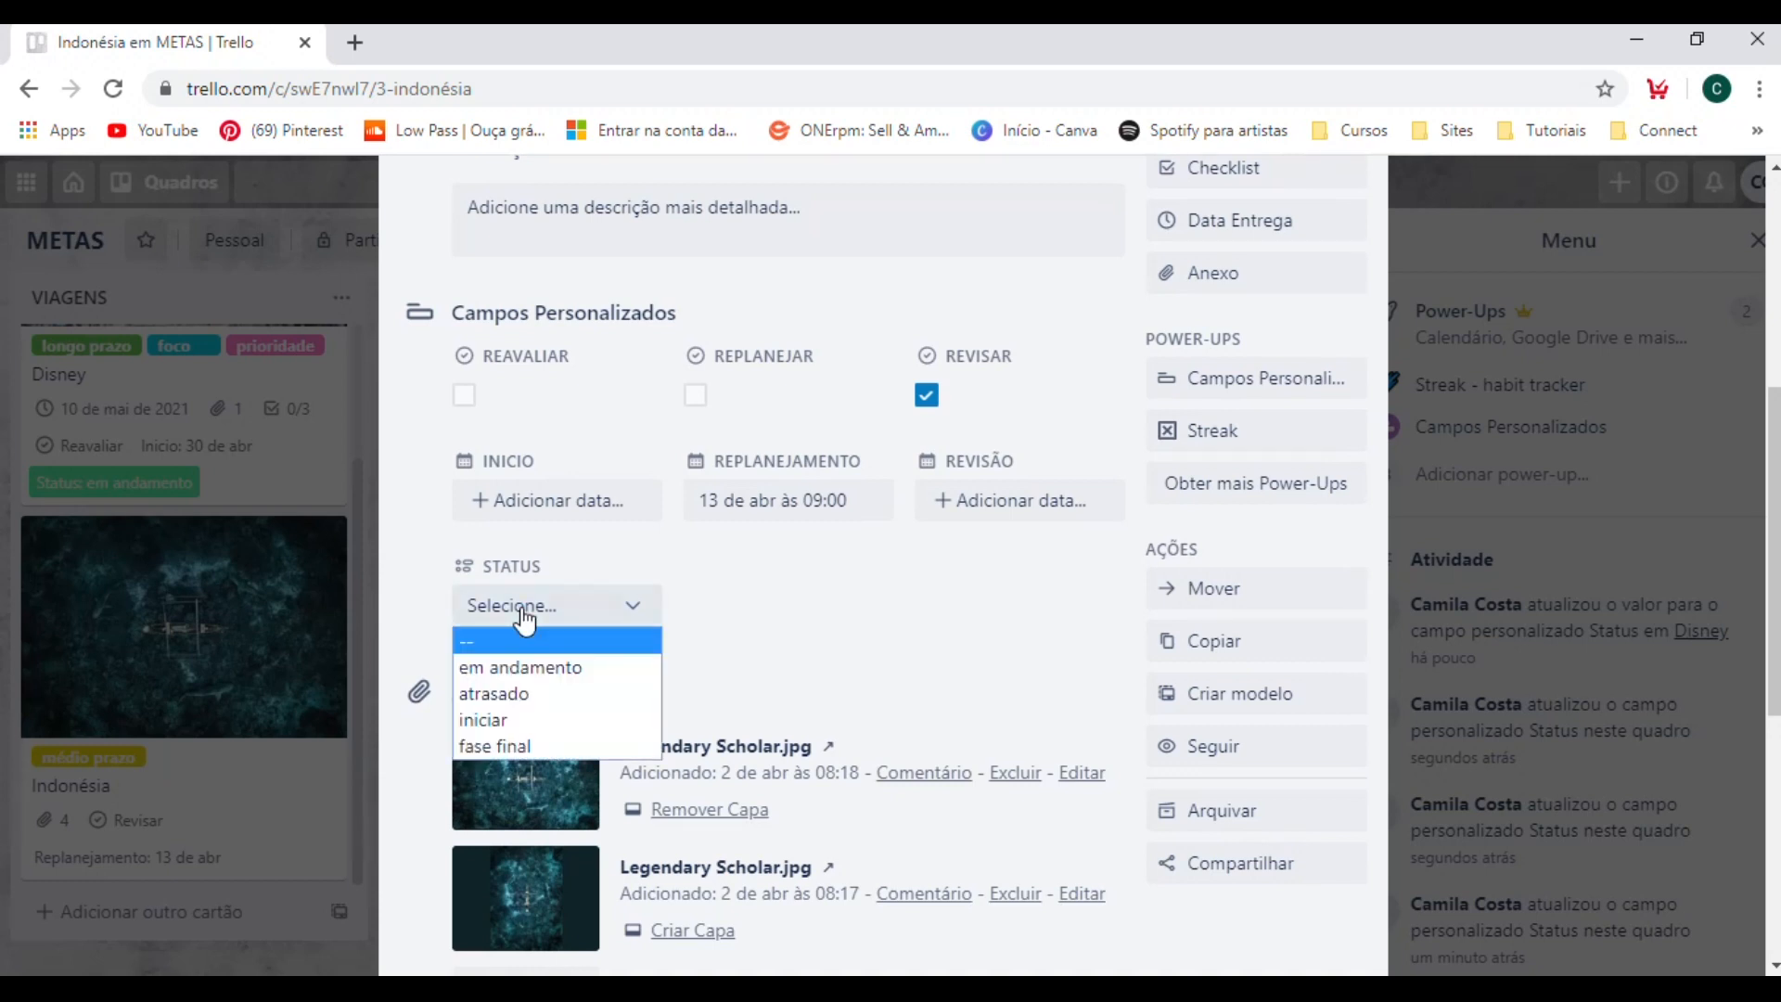
pyautogui.click(529, 720)
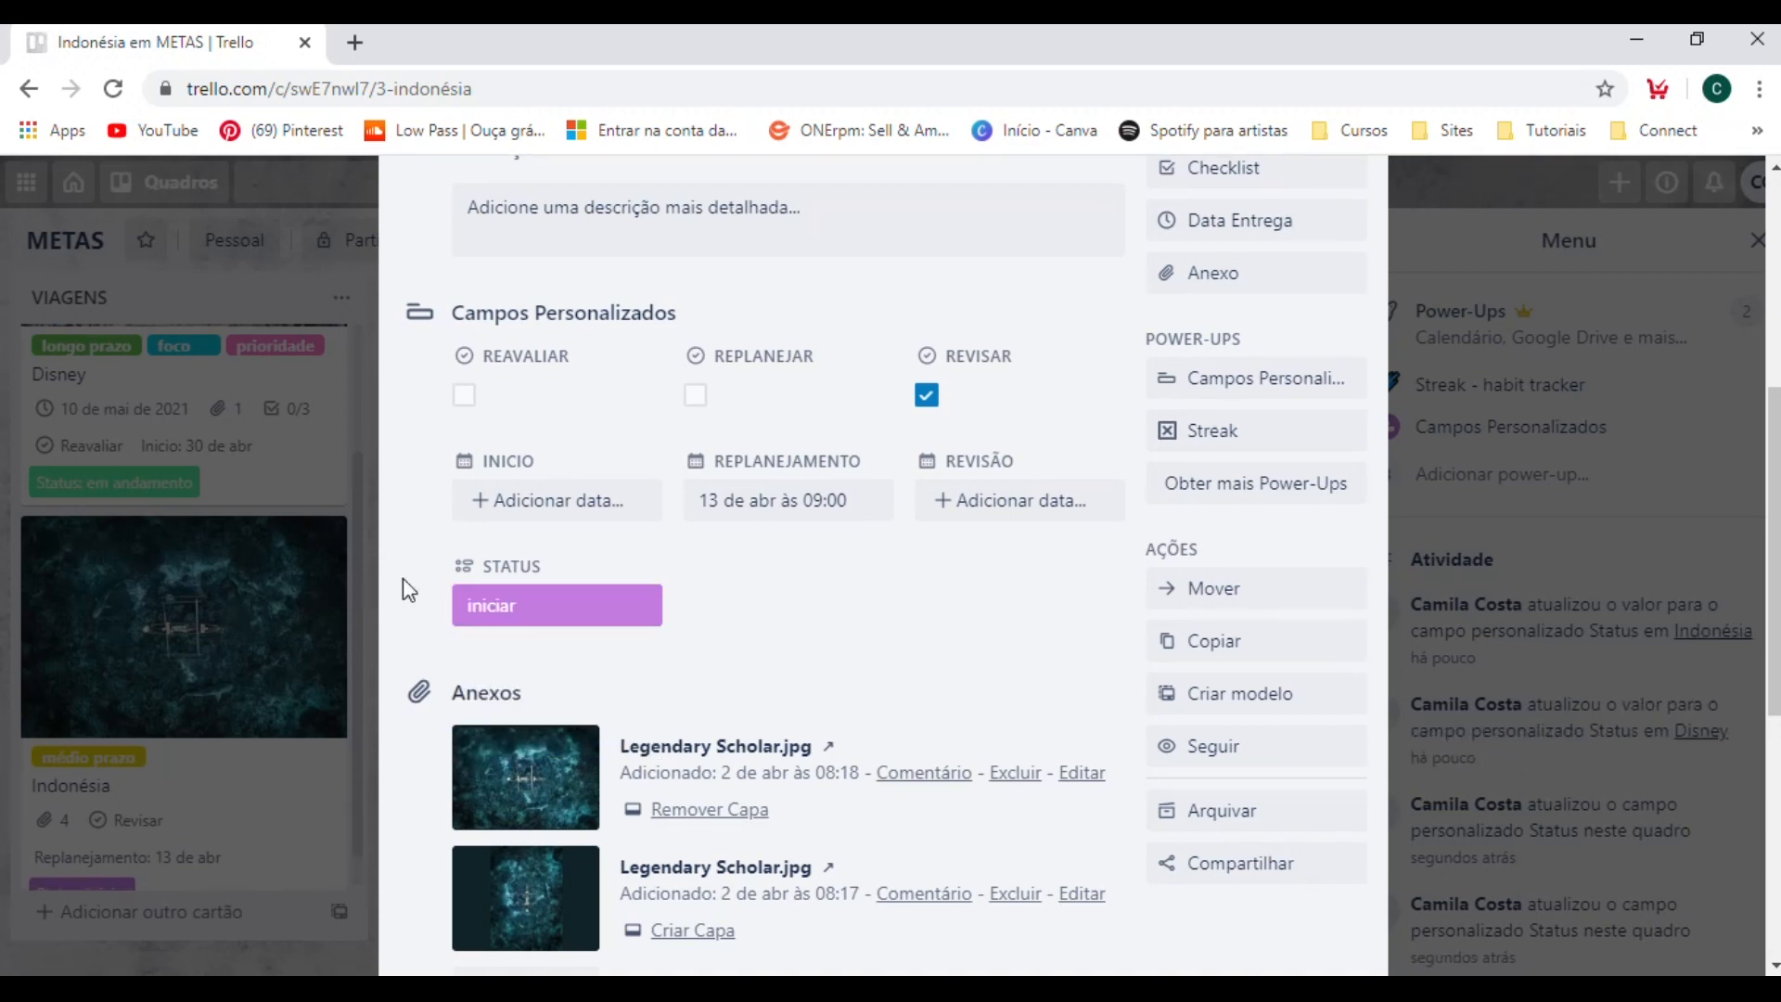
pyautogui.click(1417, 554)
# Set the Status of the Inglês card in the HÁBITOS list to "atrasado" and return to the board.
pyautogui.scroll(-1, 223, 830)
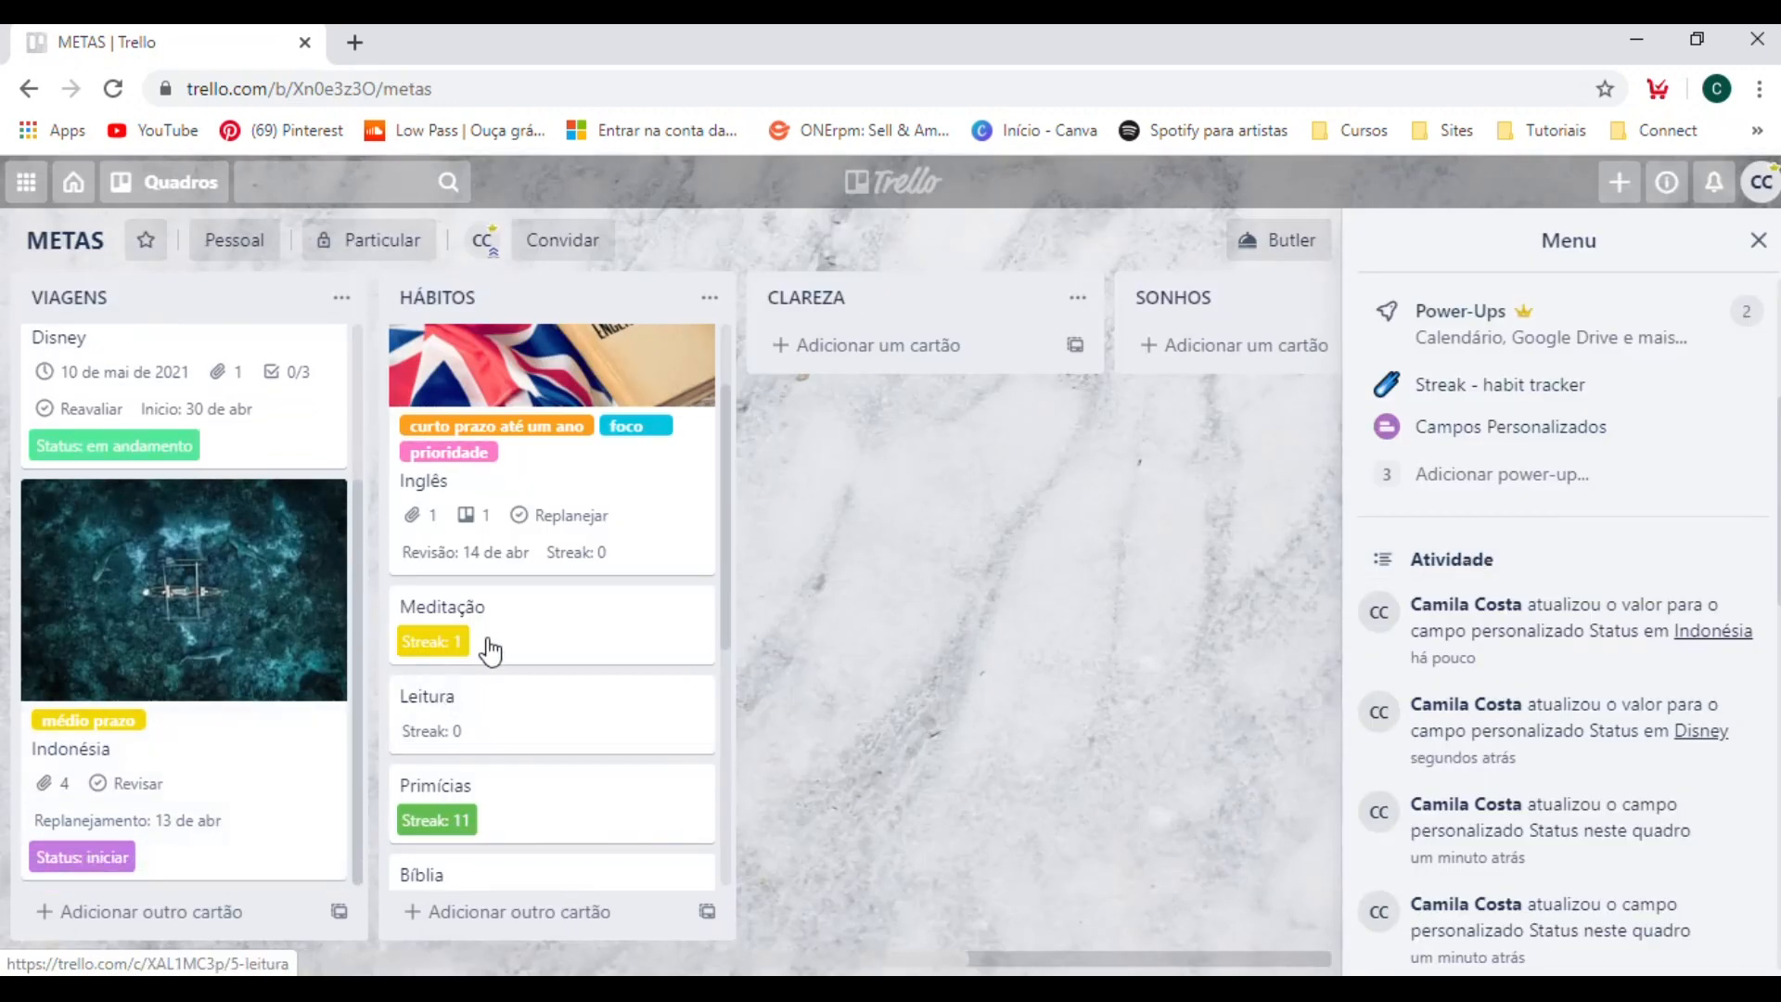
pyautogui.click(580, 491)
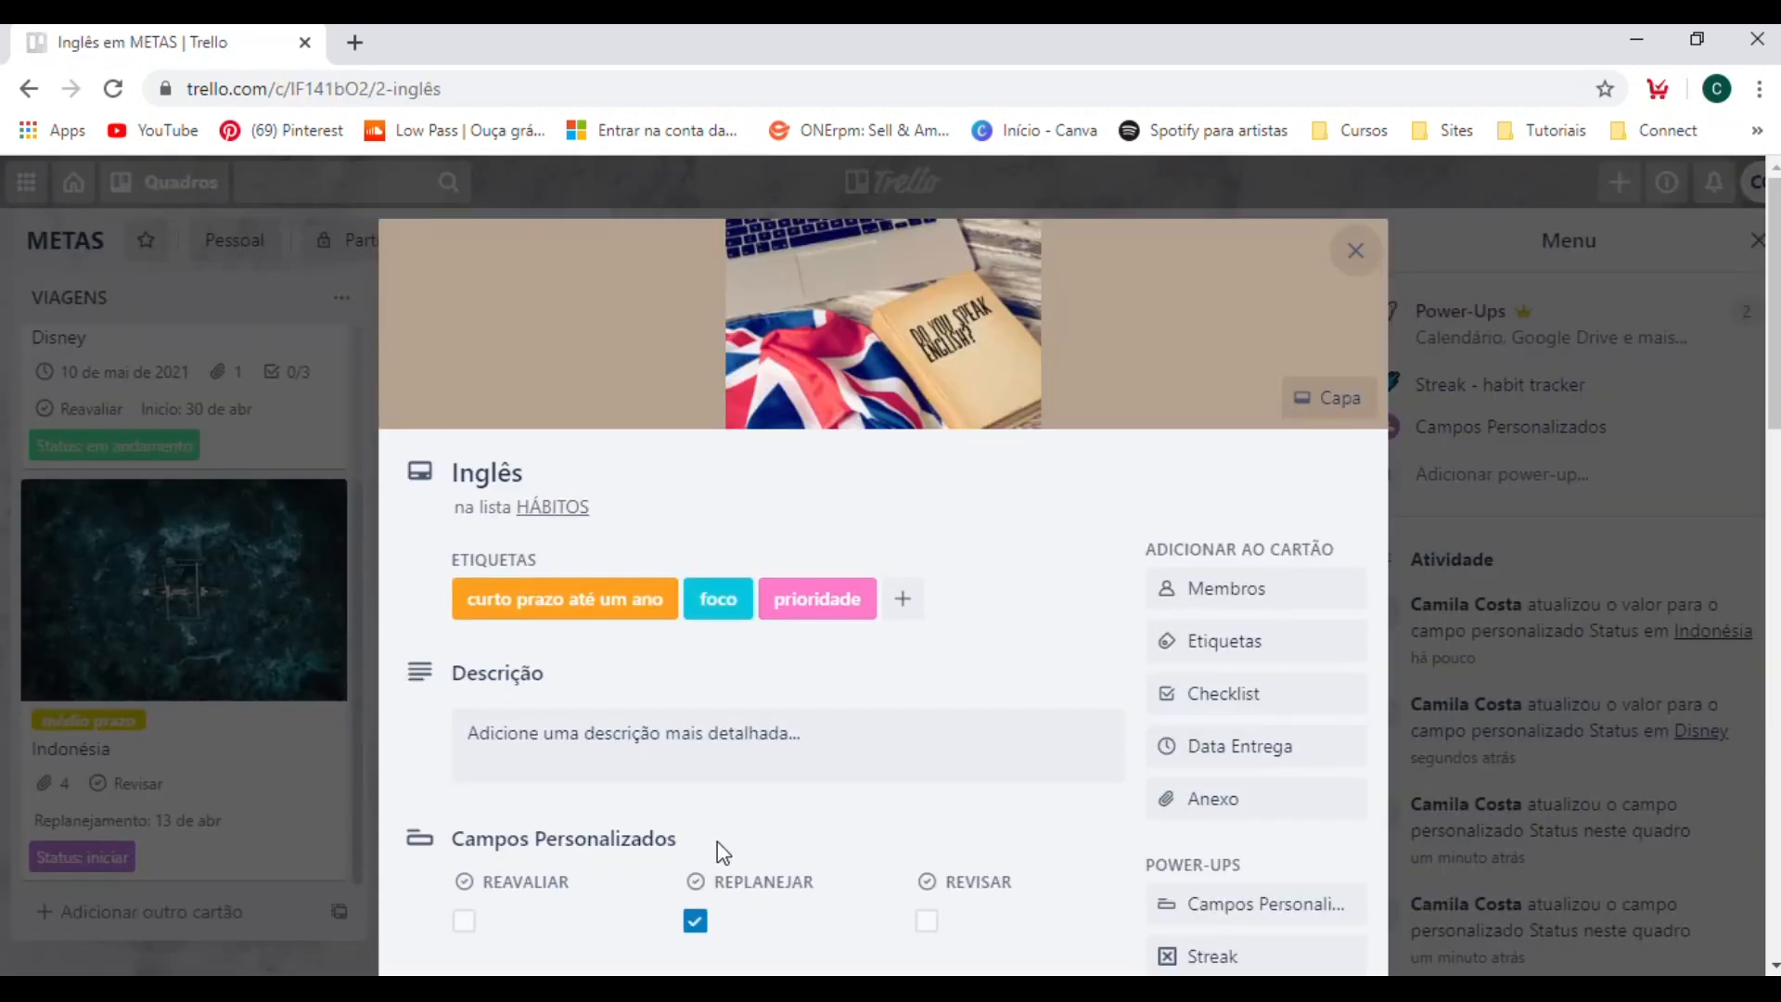
pyautogui.scroll(-4, 715, 842)
pyautogui.click(541, 745)
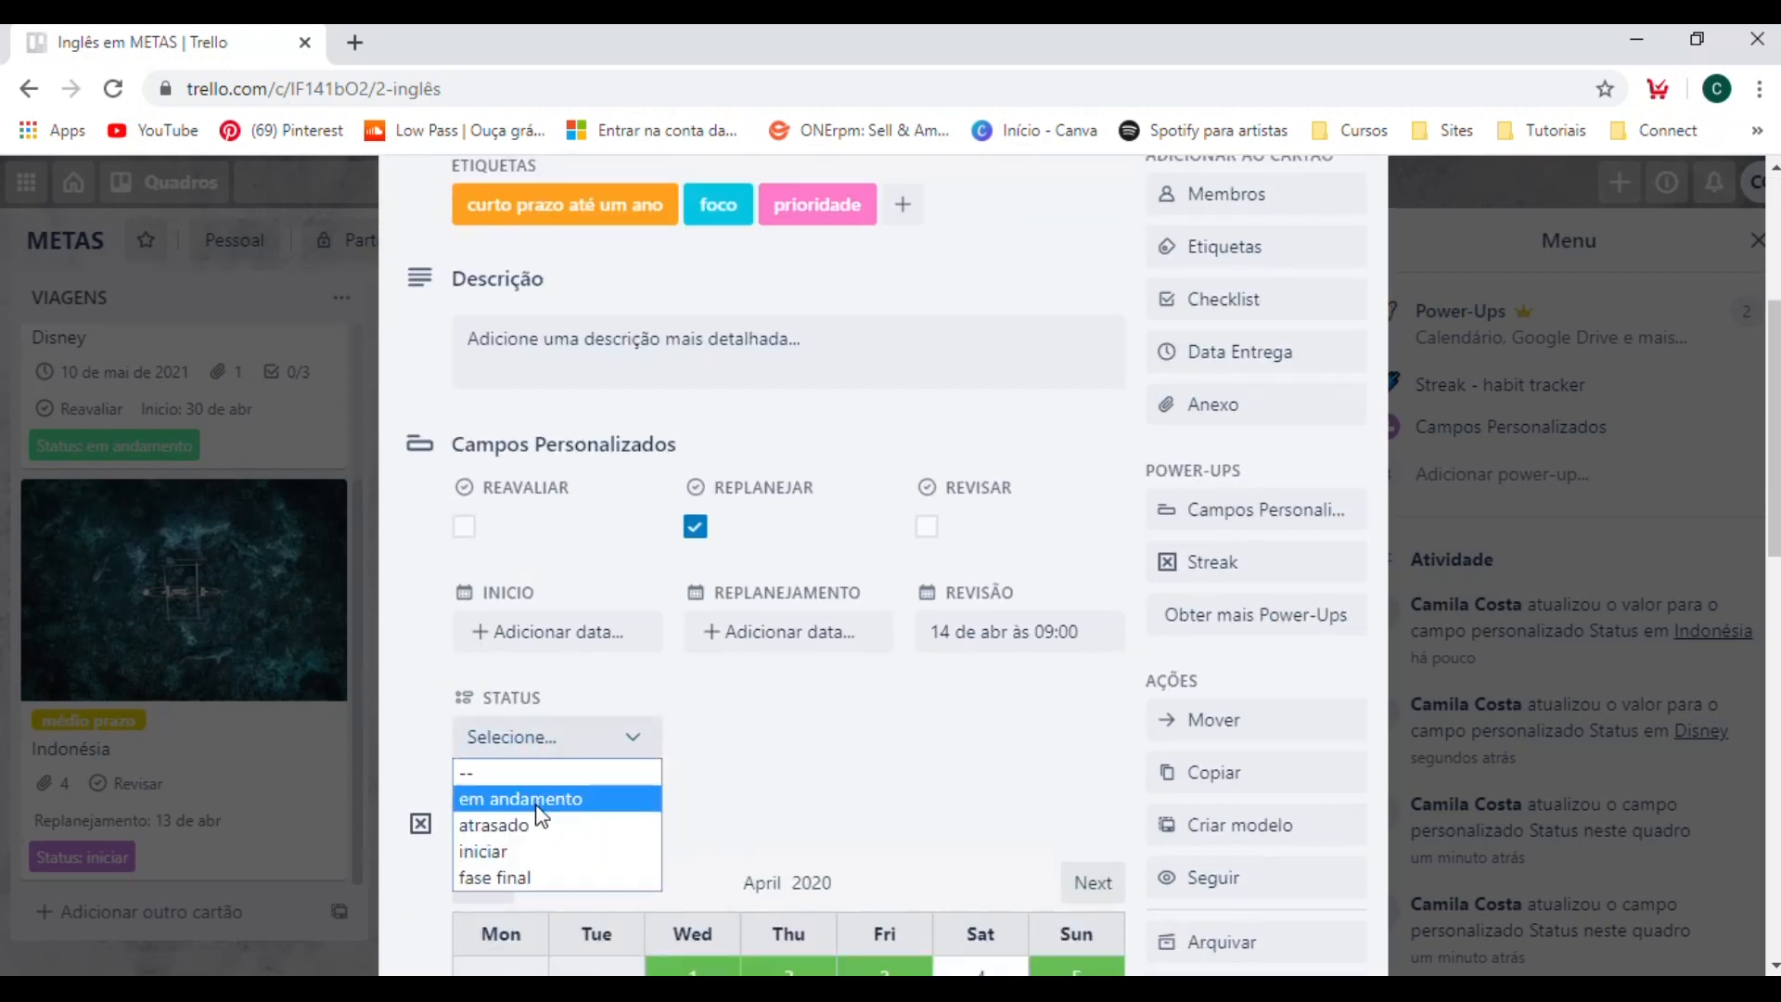
pyautogui.click(534, 825)
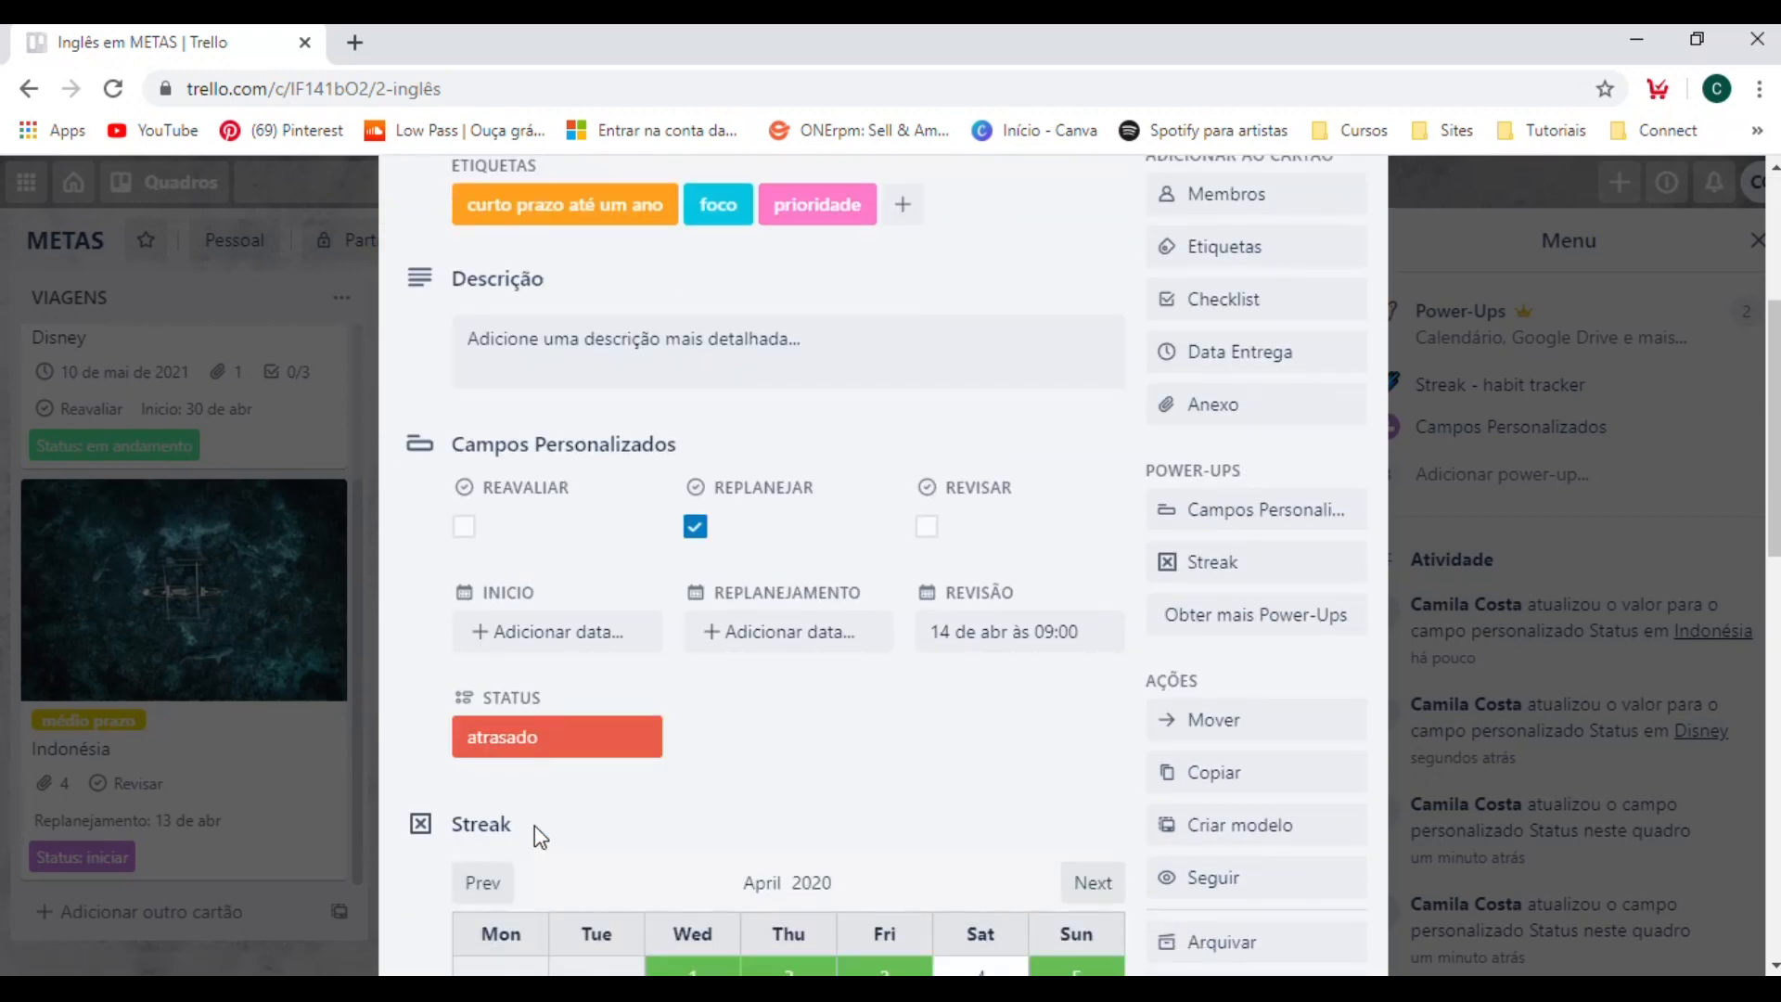
pyautogui.click(285, 613)
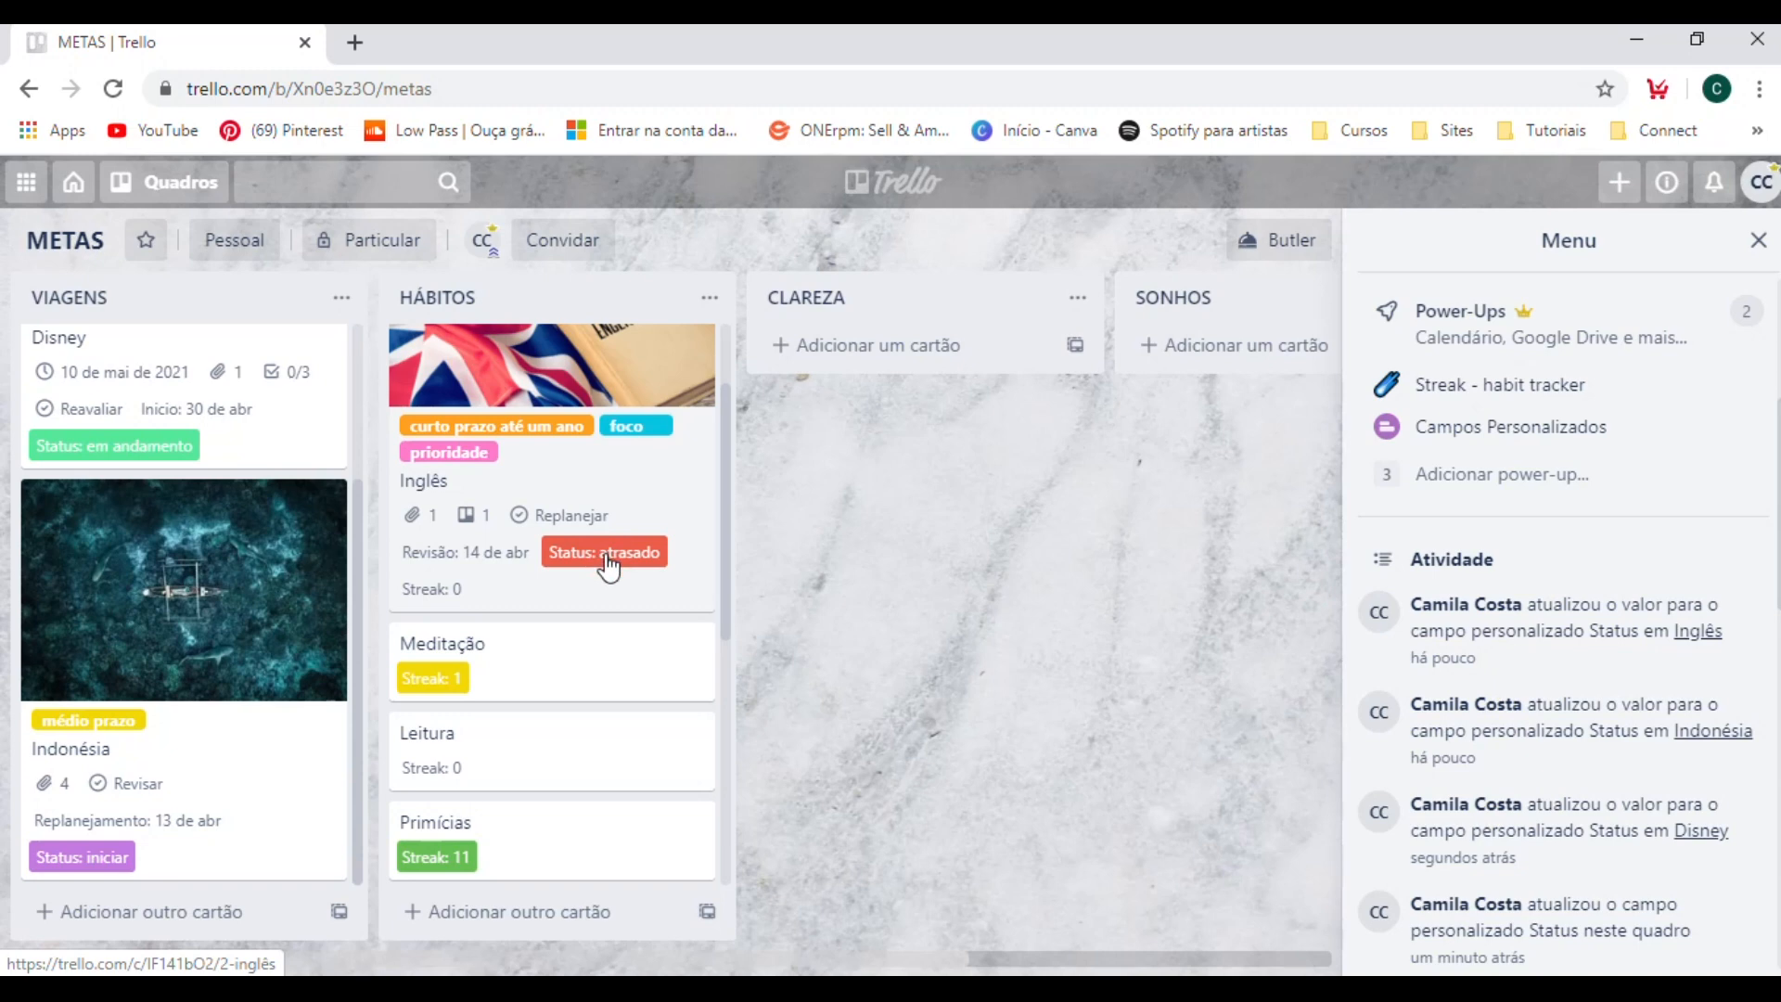
pyautogui.click(580, 670)
pyautogui.click(508, 824)
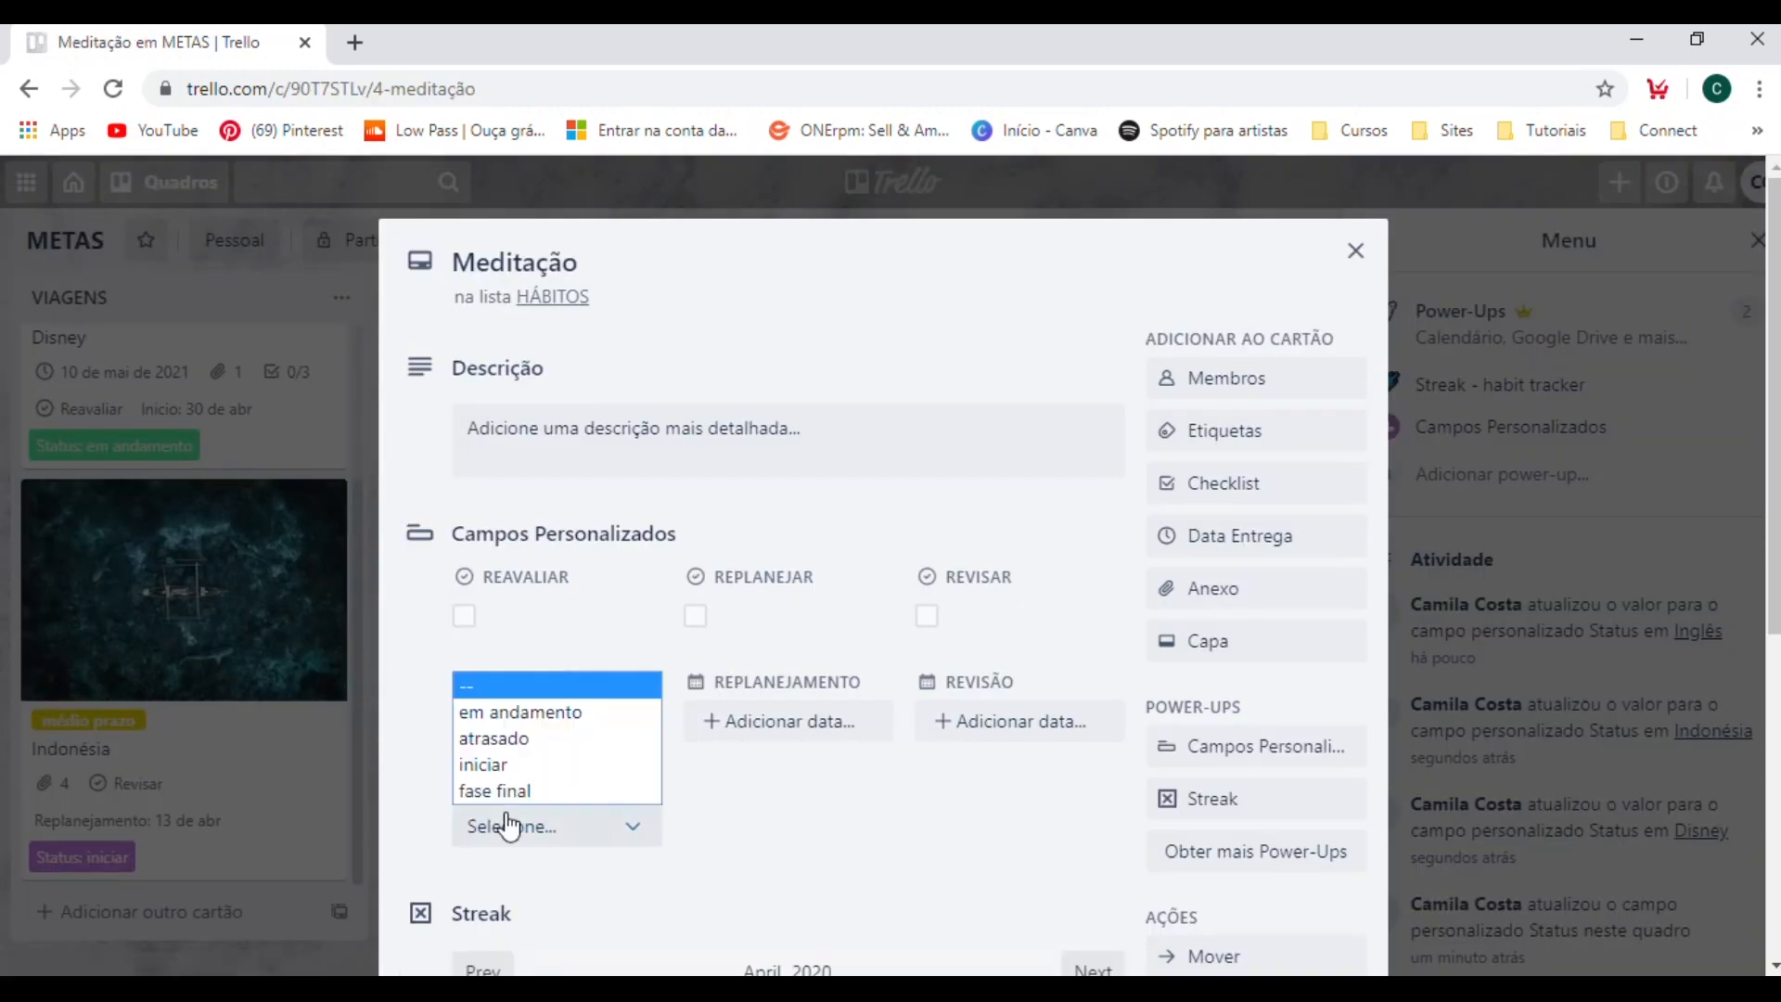
pyautogui.click(349, 662)
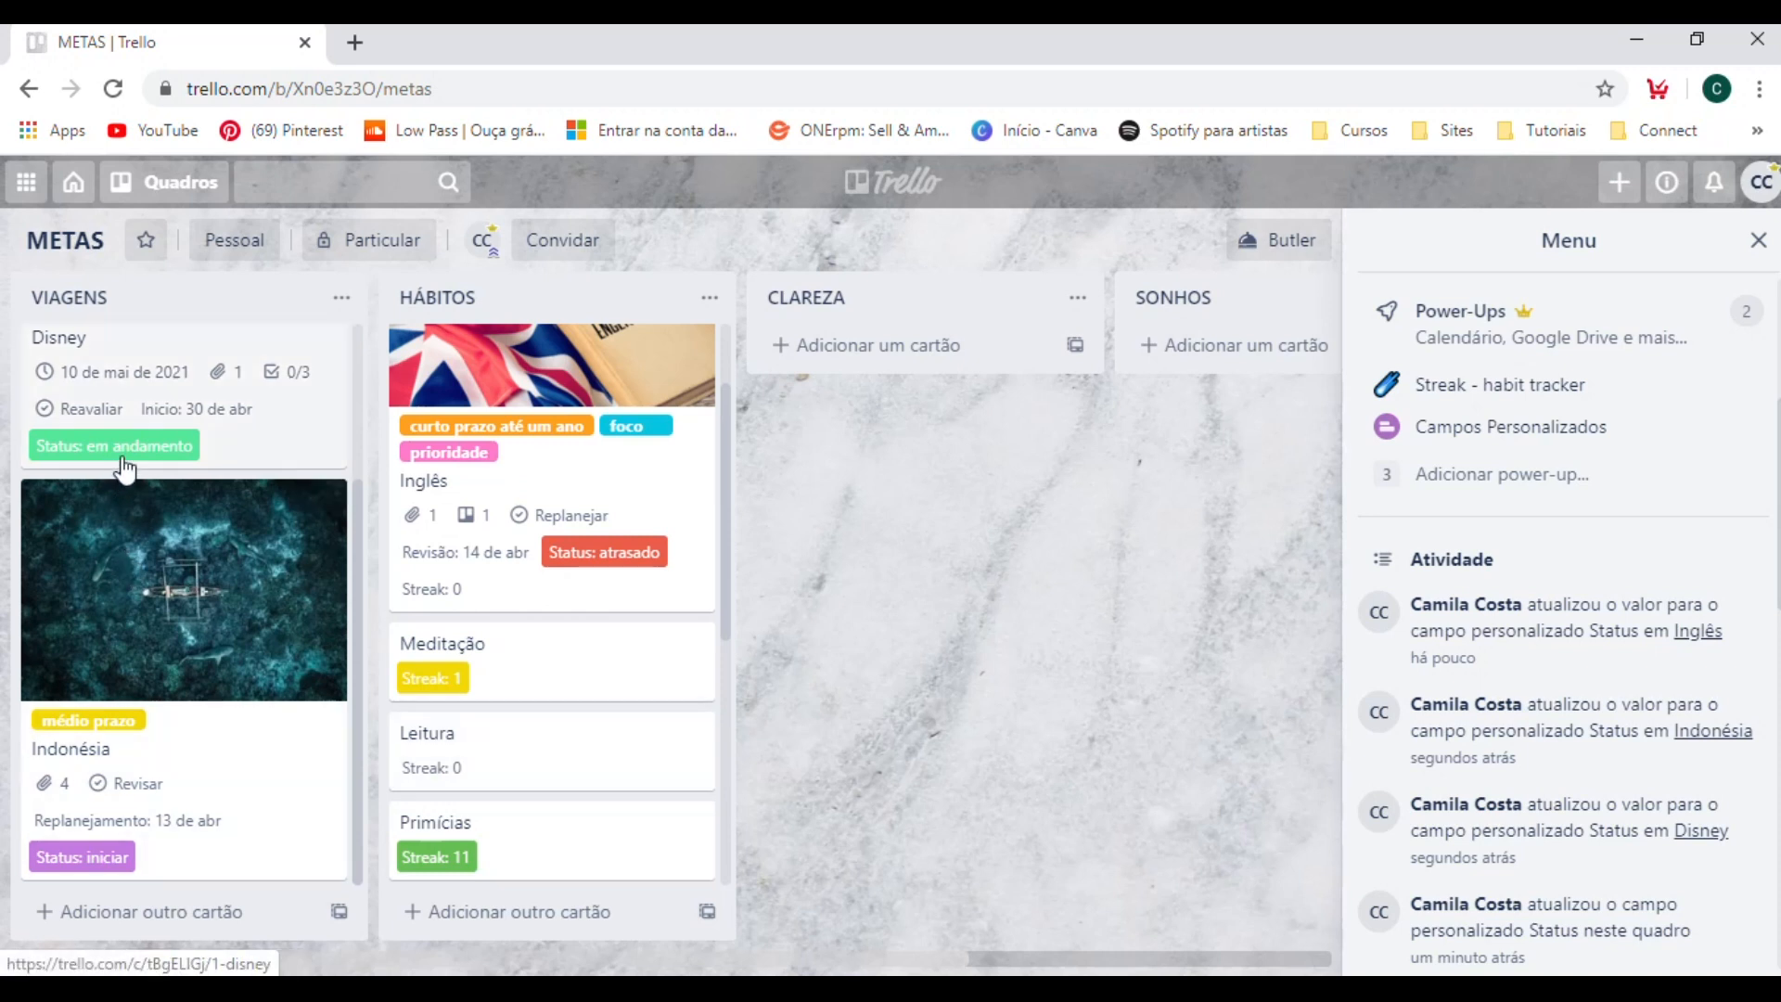
pyautogui.scroll(-2, 497, 748)
pyautogui.scroll(1, 501, 751)
pyautogui.scroll(2, 502, 752)
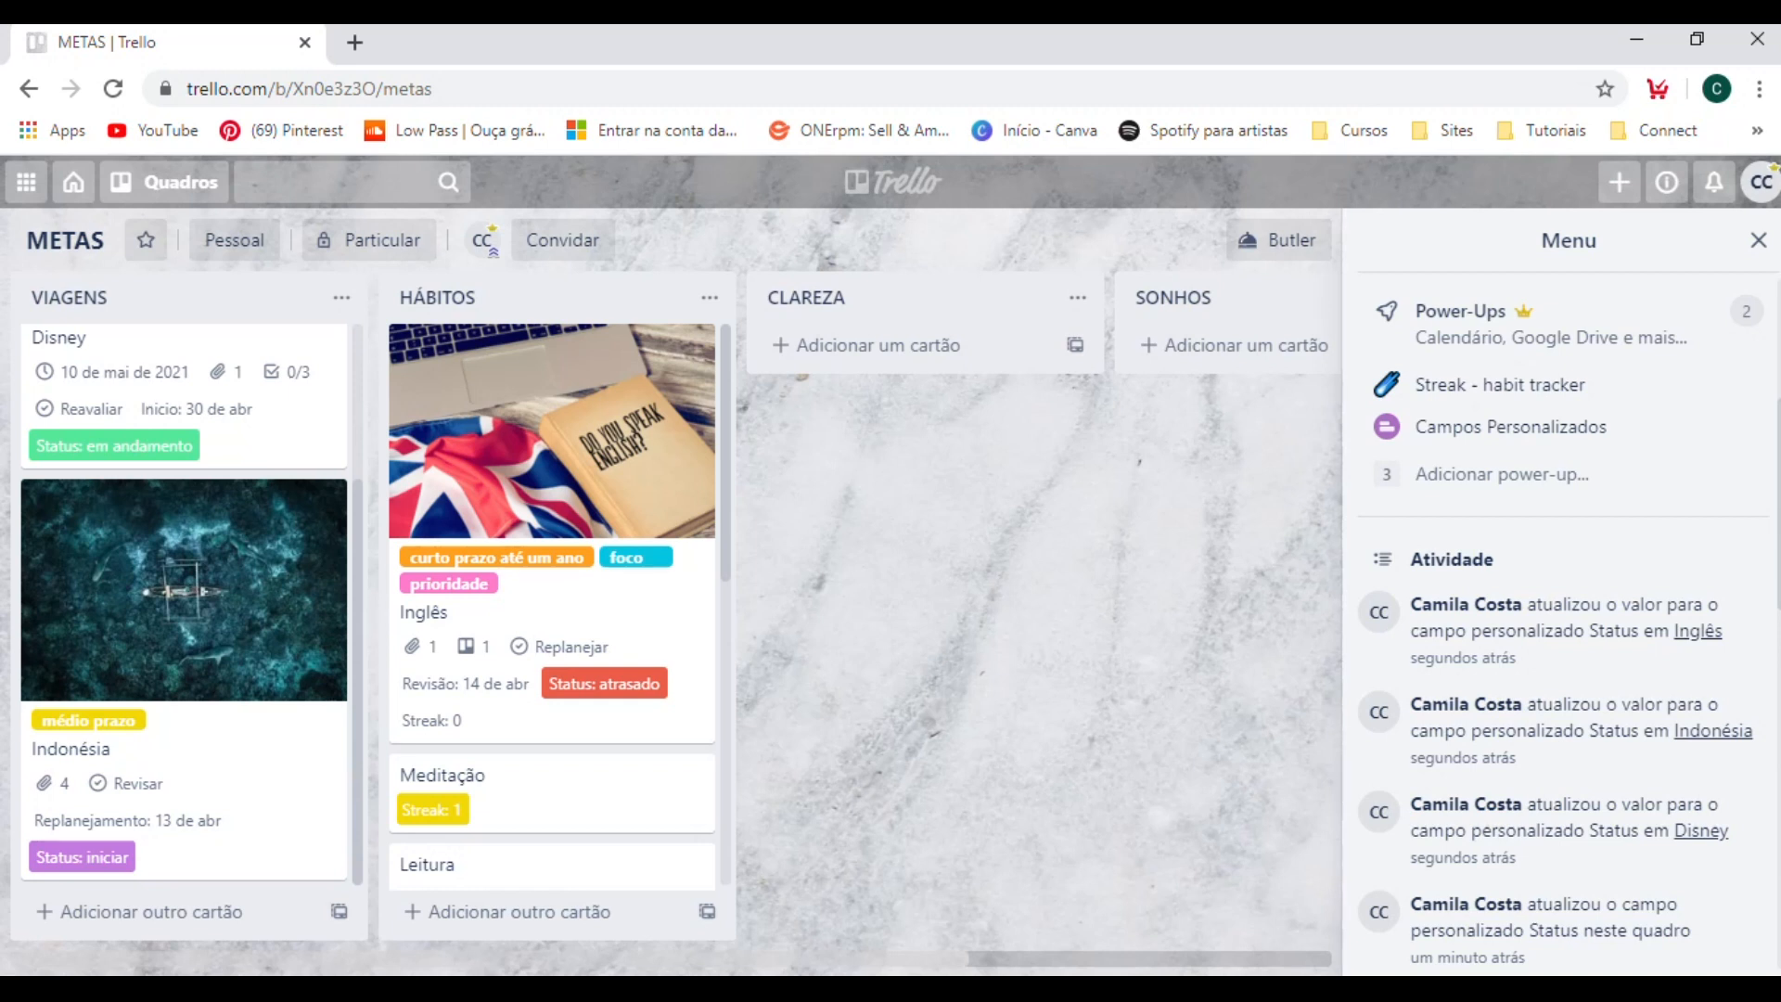
# Start a new custom field for the board with the type Lista Suspensa.
pyautogui.click(1569, 433)
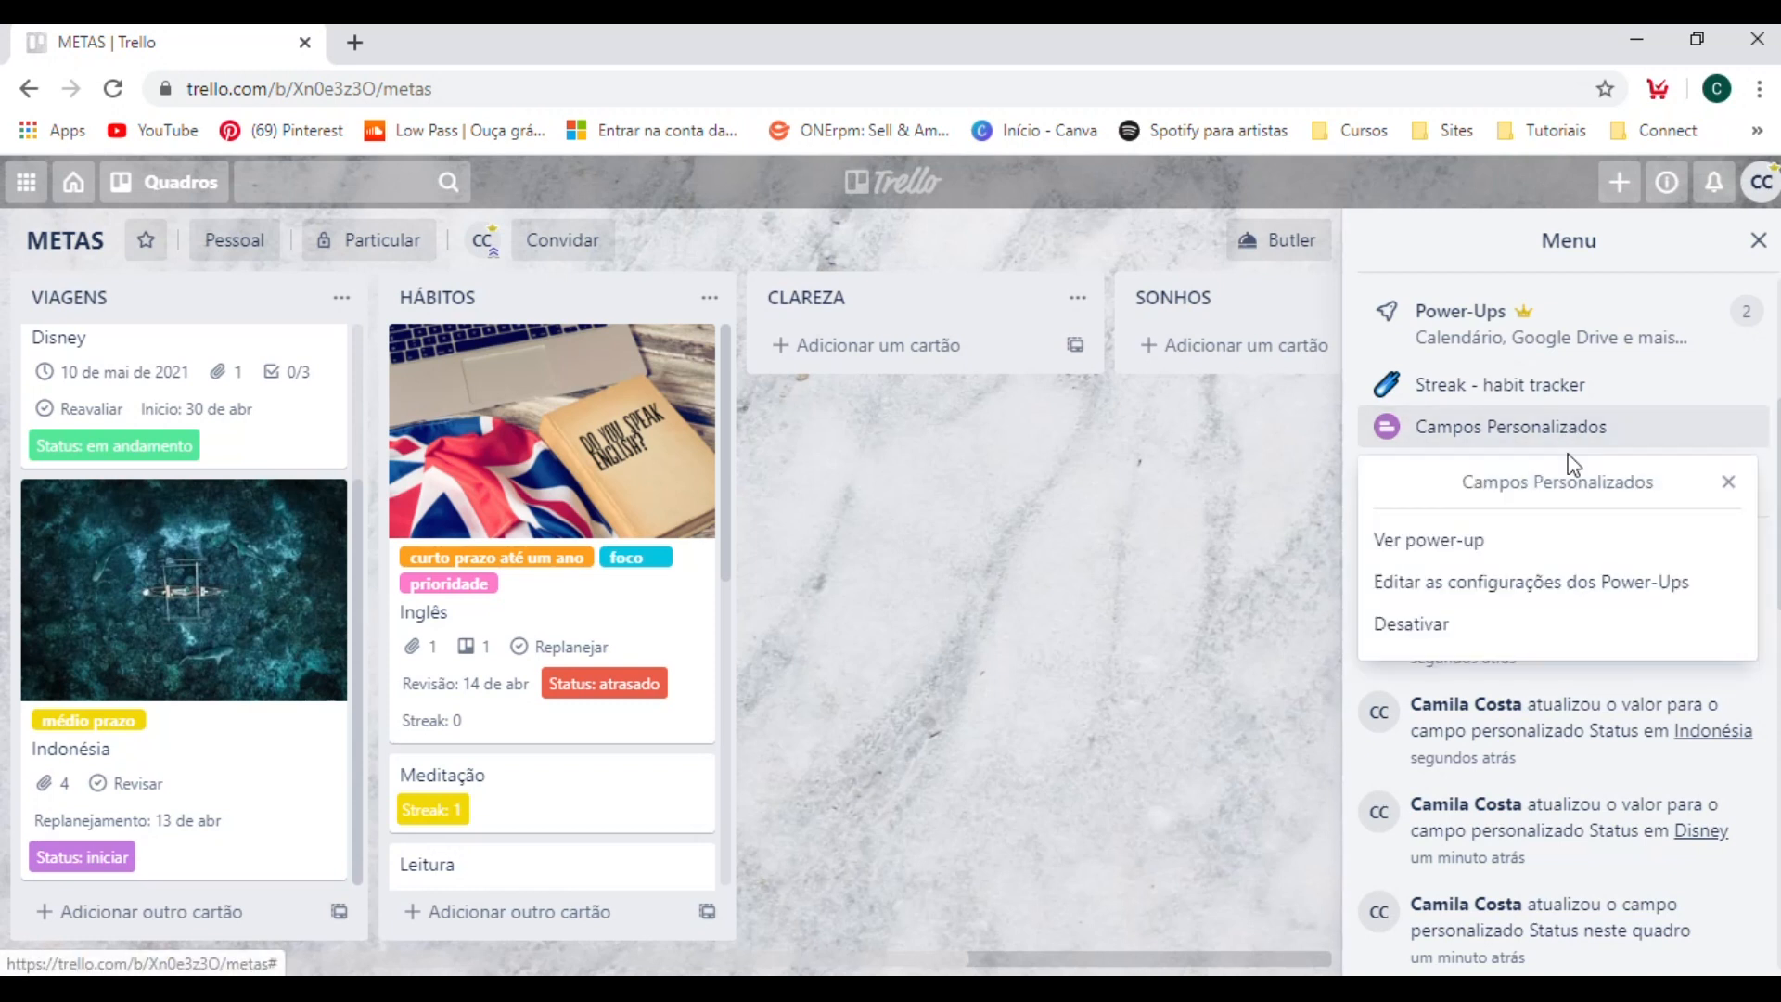
pyautogui.click(1473, 589)
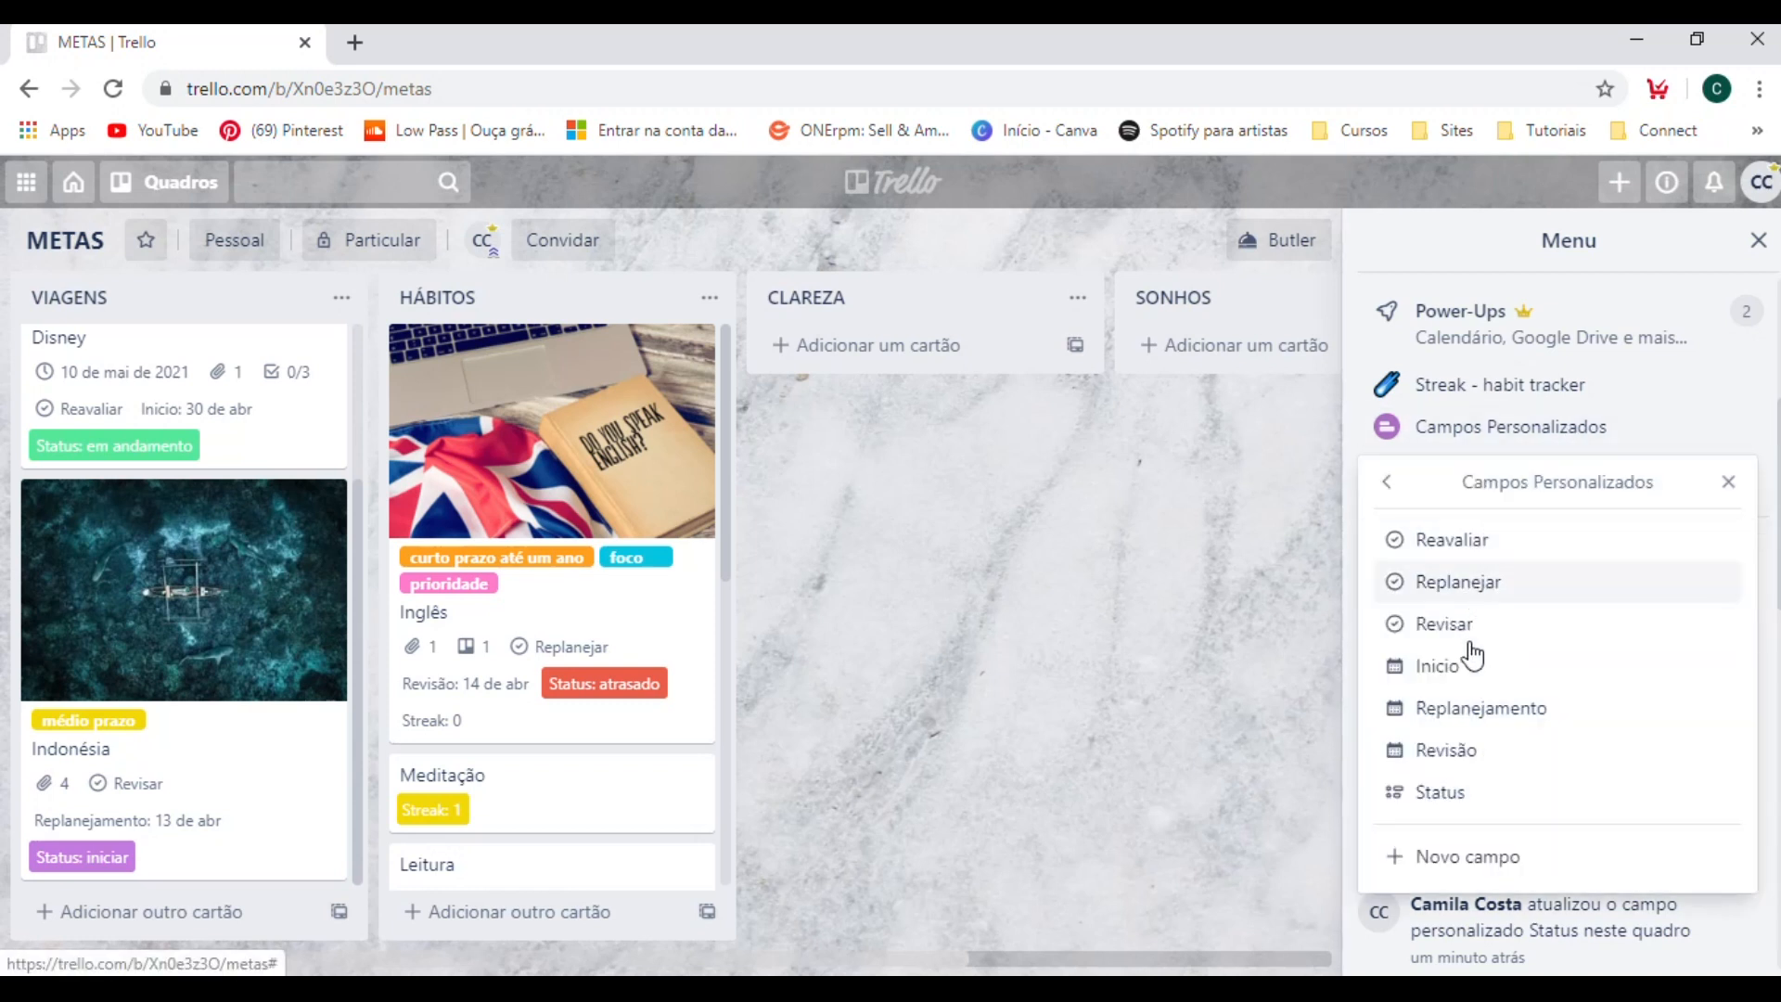
pyautogui.click(1453, 858)
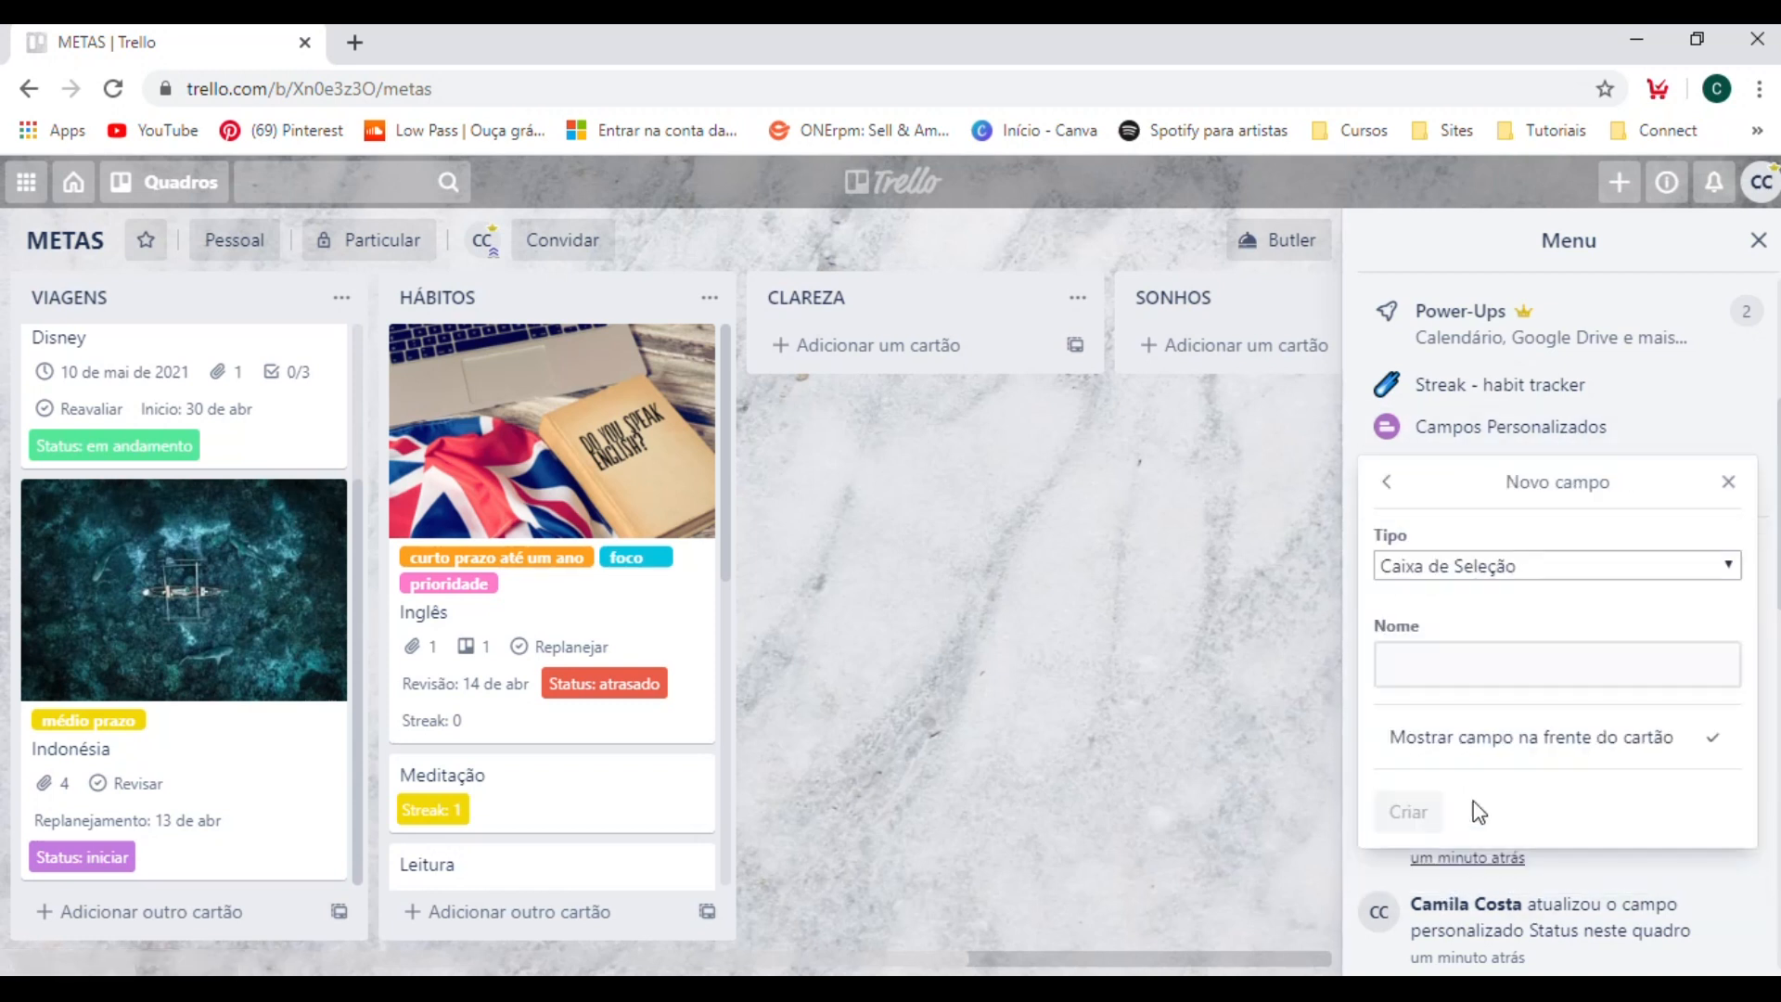
pyautogui.click(1484, 565)
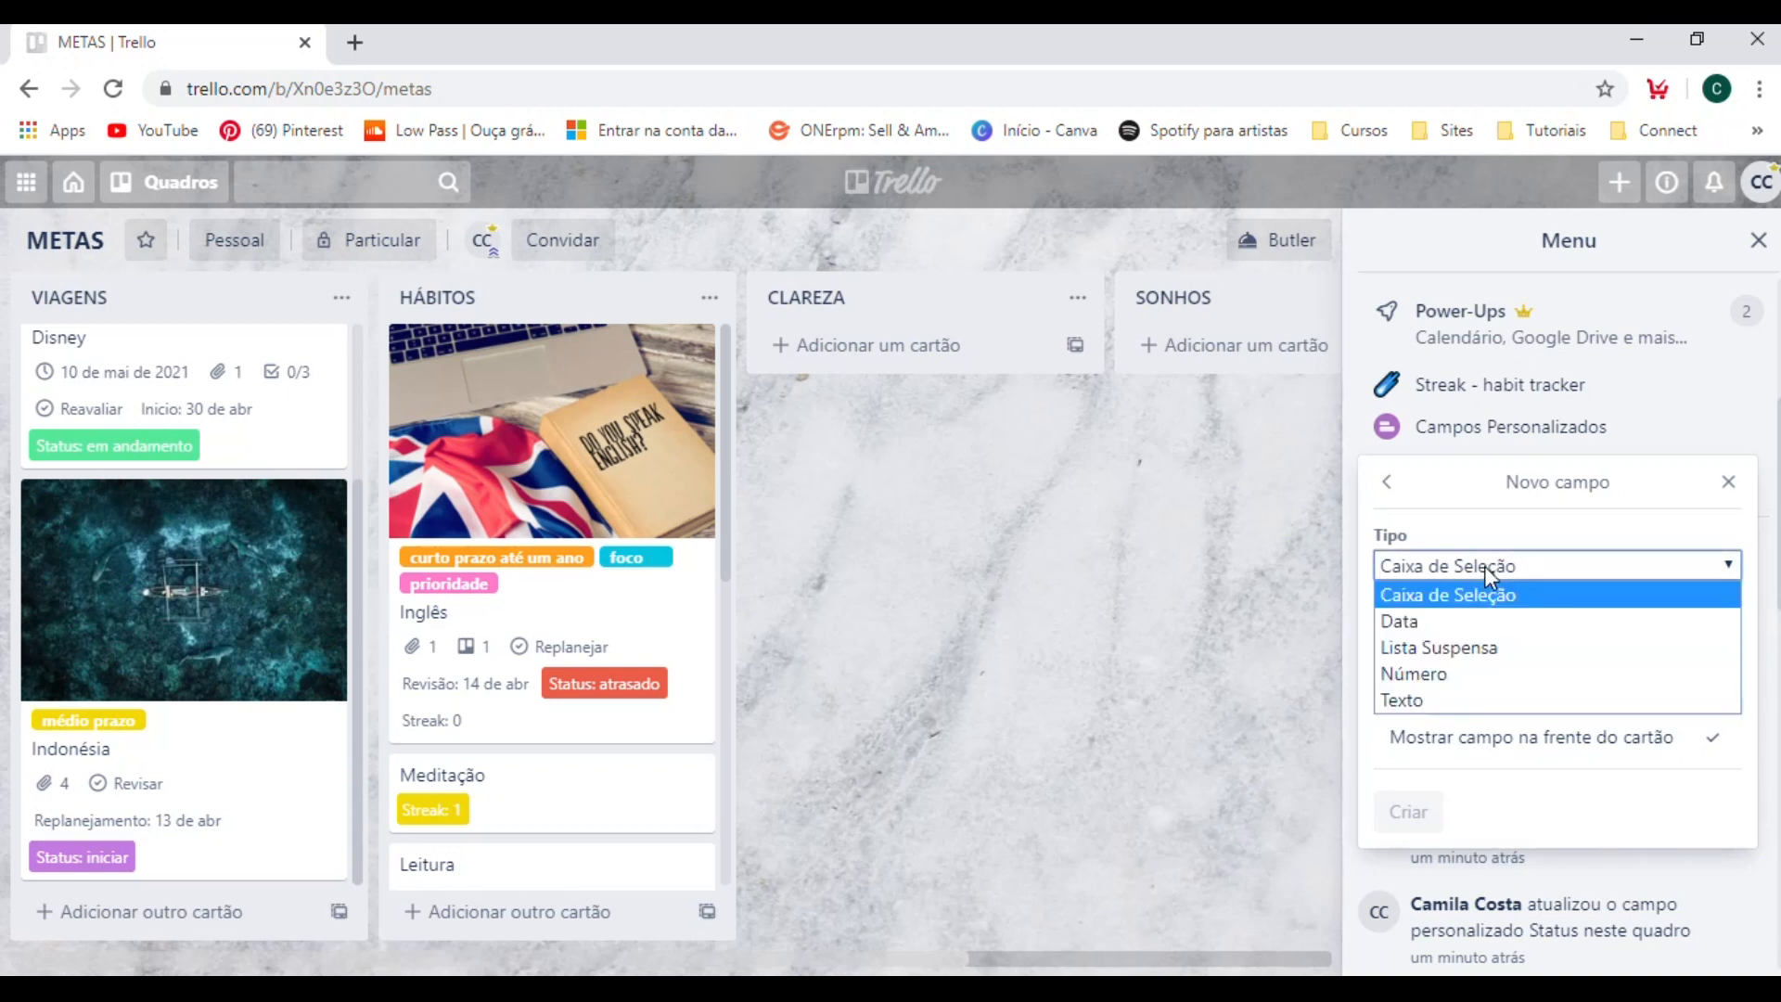
pyautogui.click(1483, 647)
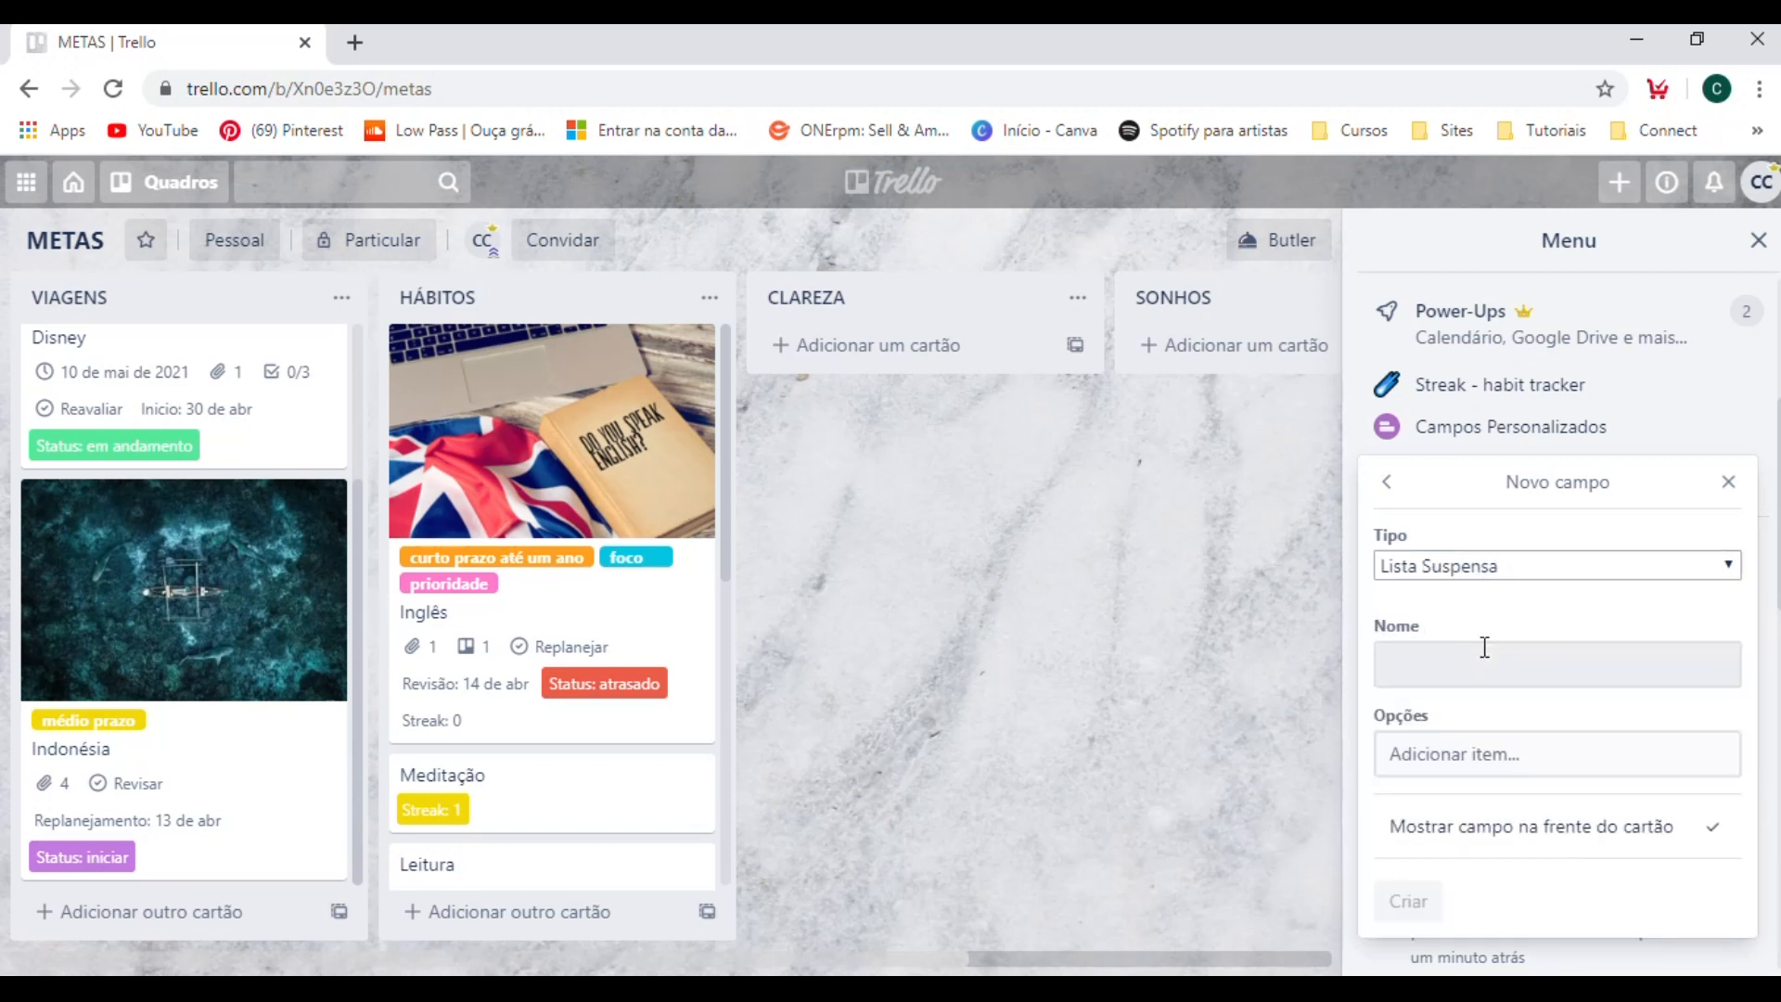
# Name the new dropdown field "Frequência", with the circumflex on the second e.
pyautogui.click(1413, 654)
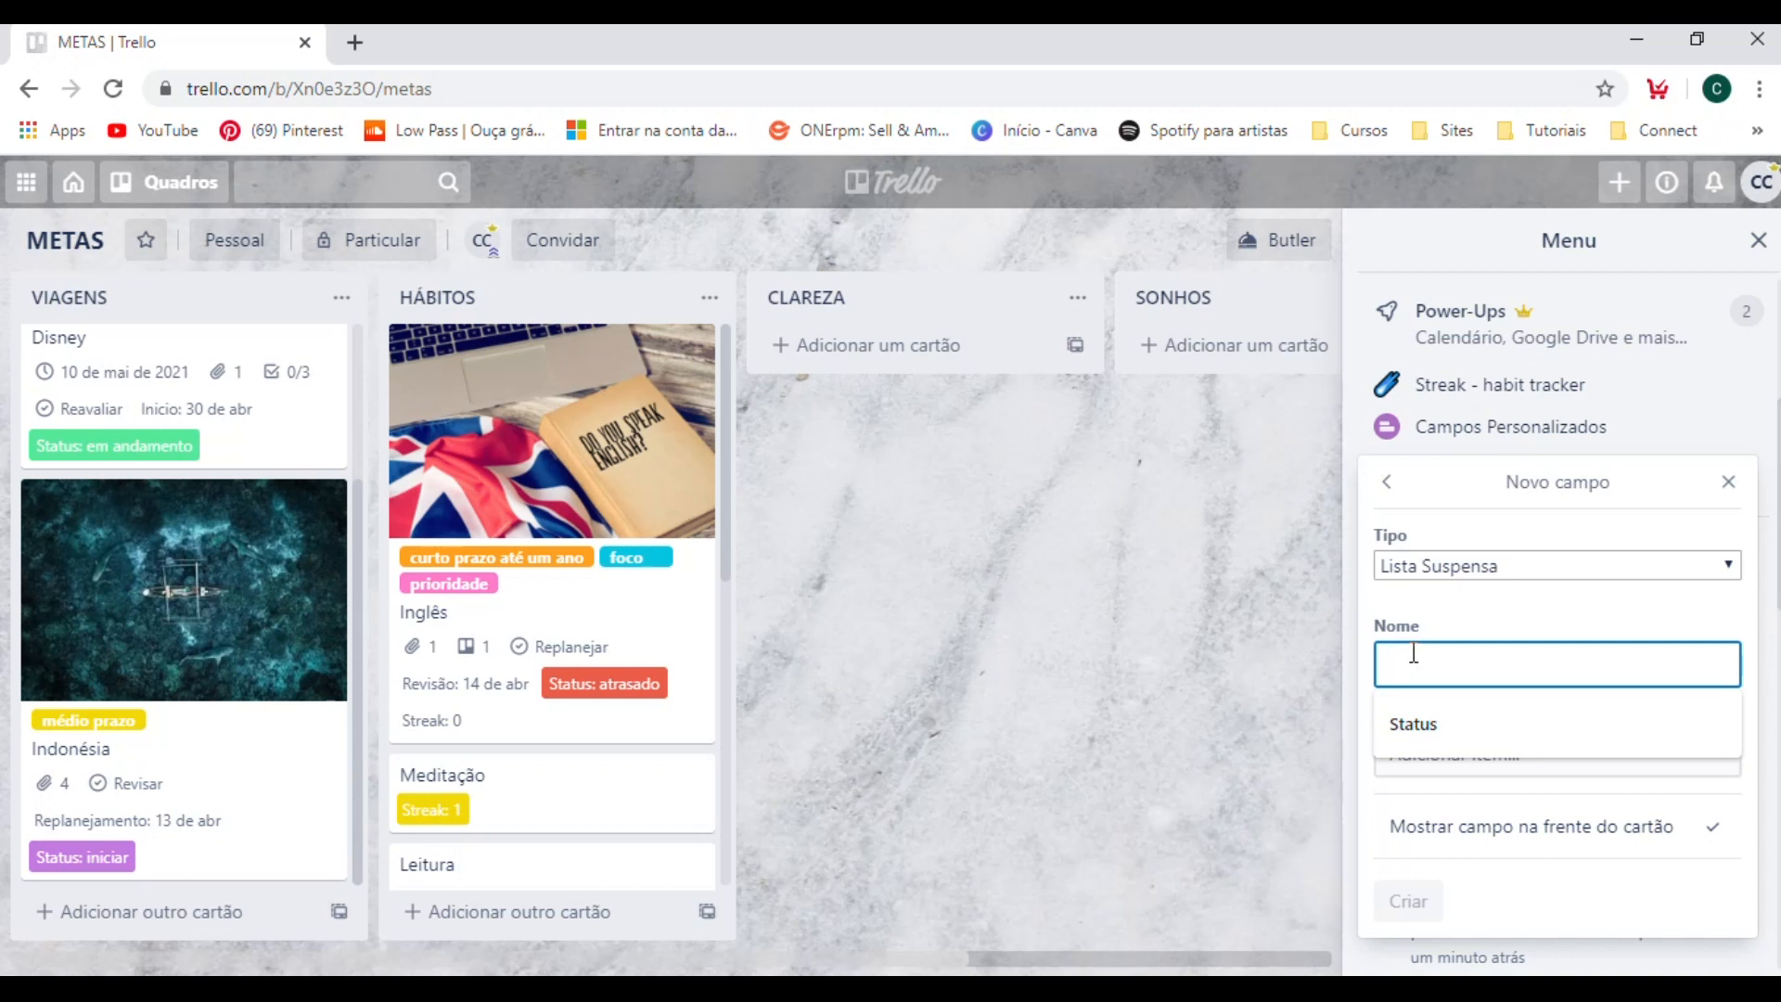
pyautogui.write('Fre')
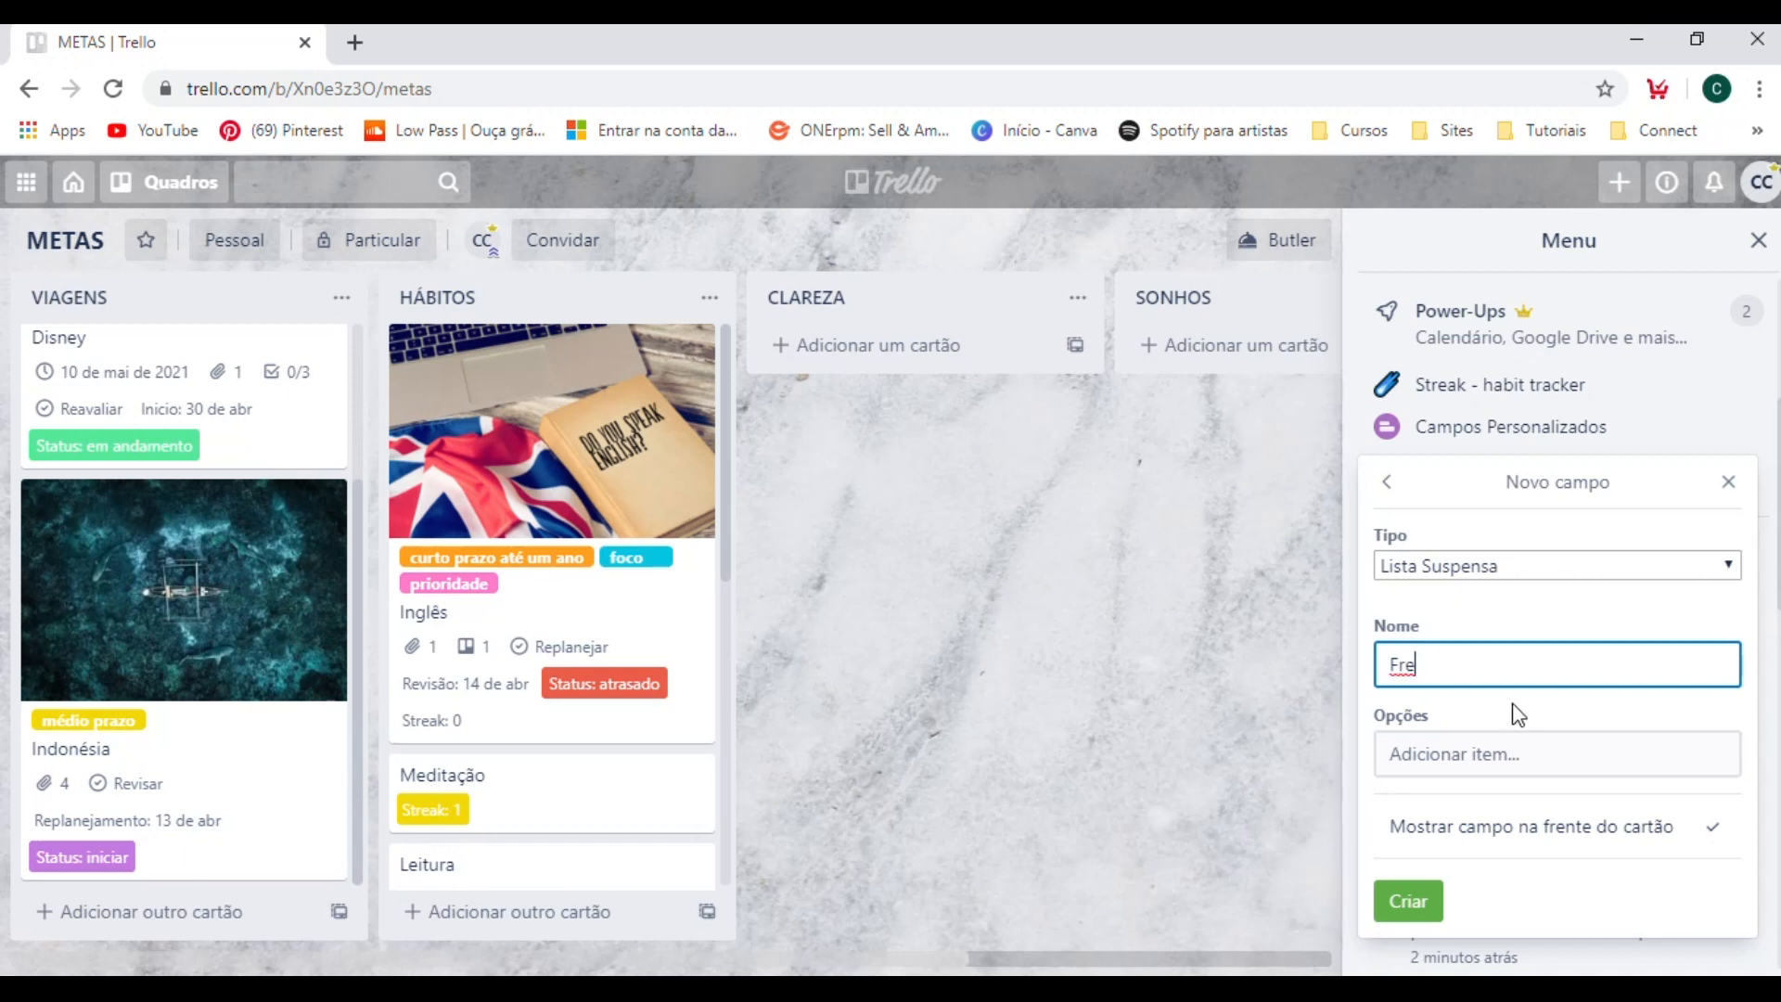
pyautogui.write('quencia')
pyautogui.doubleClick(1459, 664)
pyautogui.click(1447, 664)
pyautogui.press('BackSpace')
pyautogui.write('ê')
# Add the option "semanal" to the new Frequência field.
pyautogui.click(1439, 766)
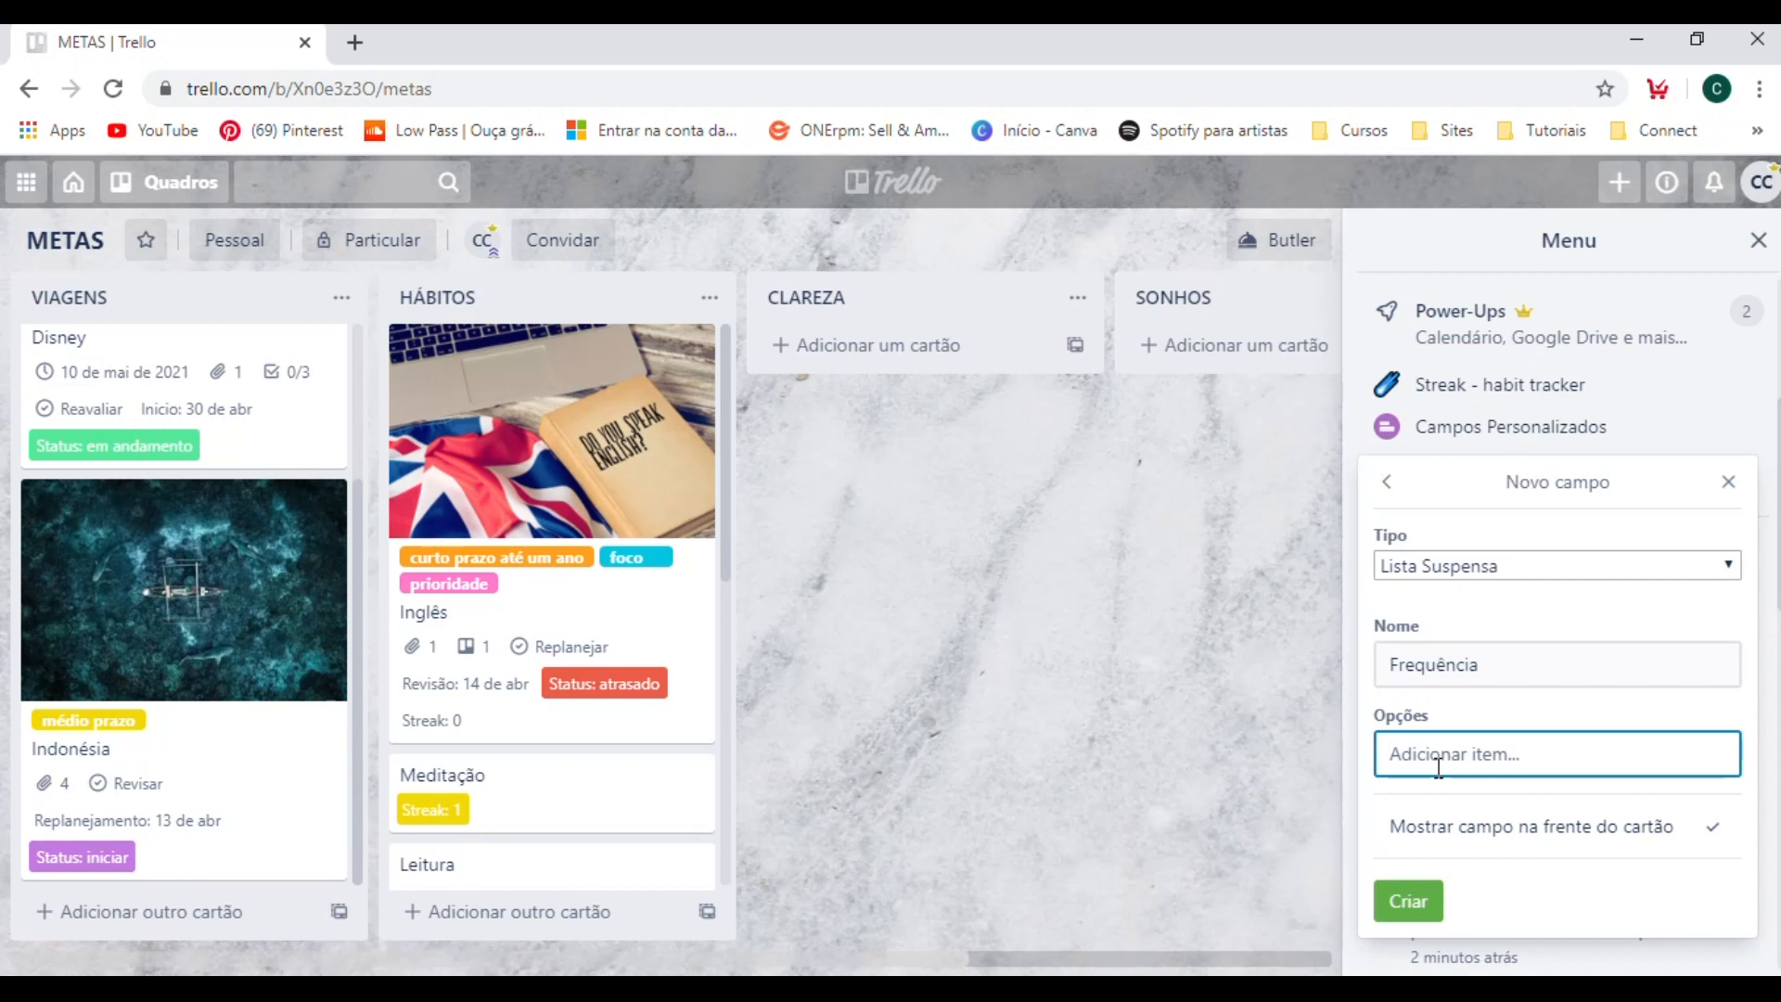
pyautogui.write('semanal')
pyautogui.press('Return')
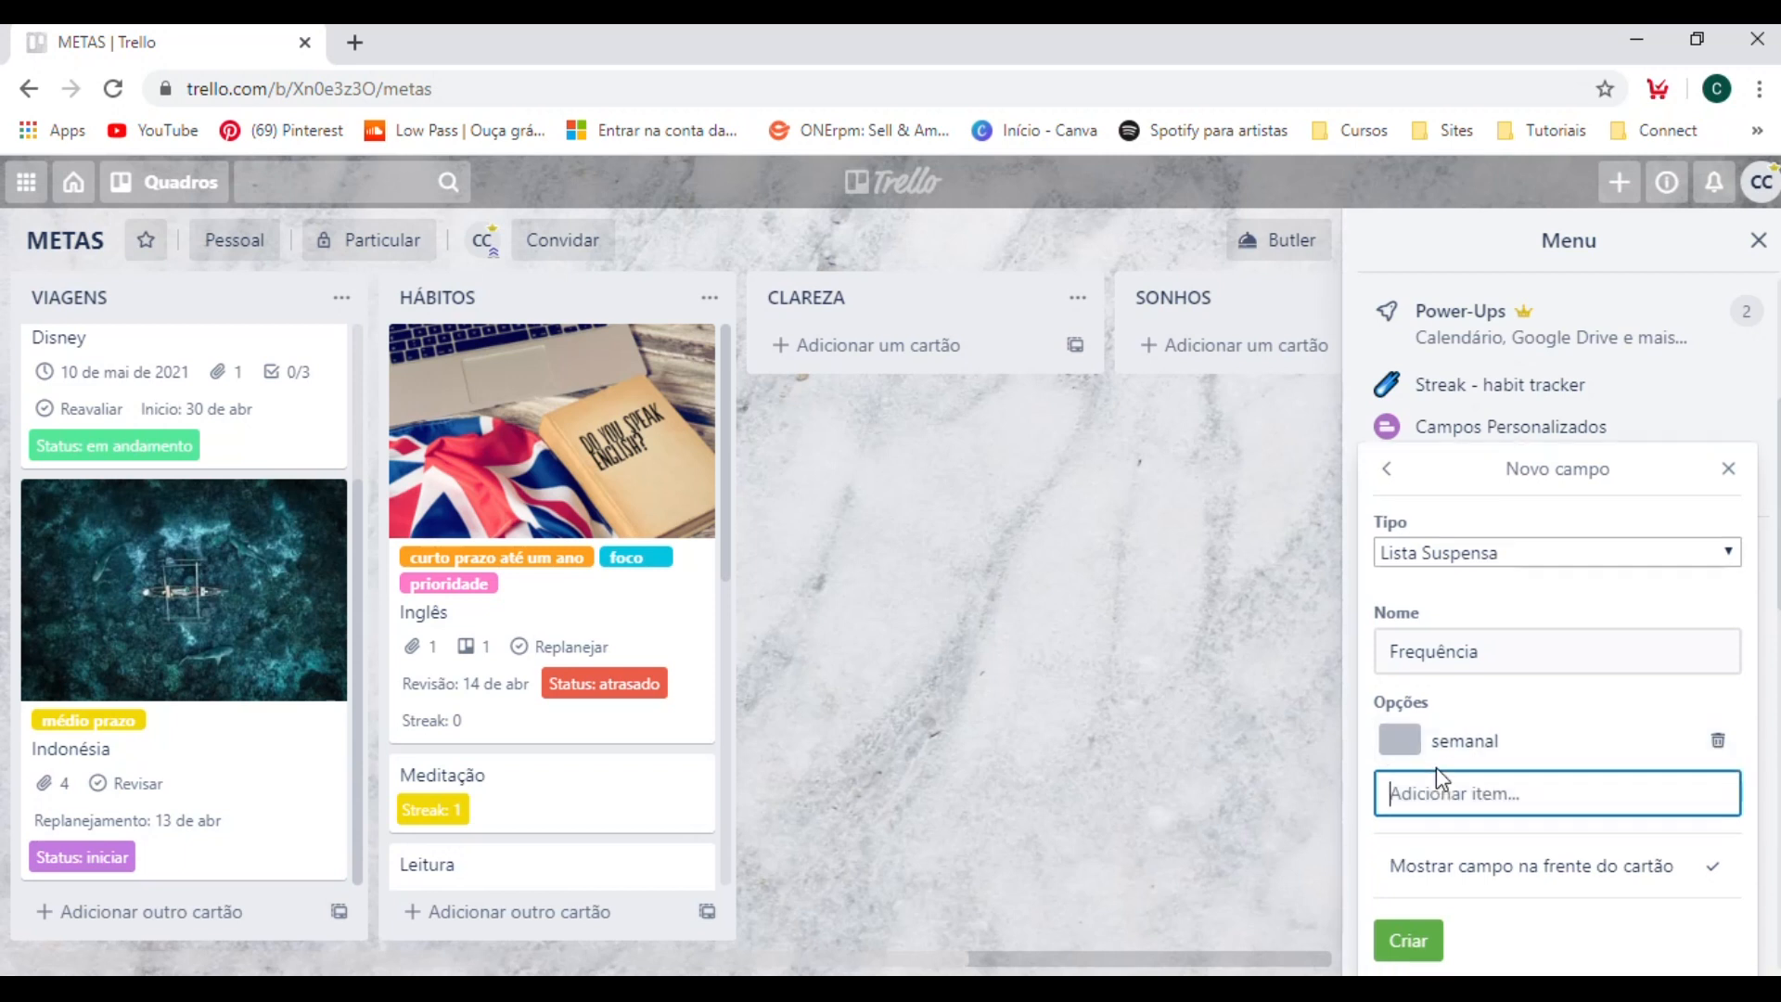
# Add the options "mensal" and "quinzenal" to the new Frequência dropdown field.
pyautogui.click(1417, 741)
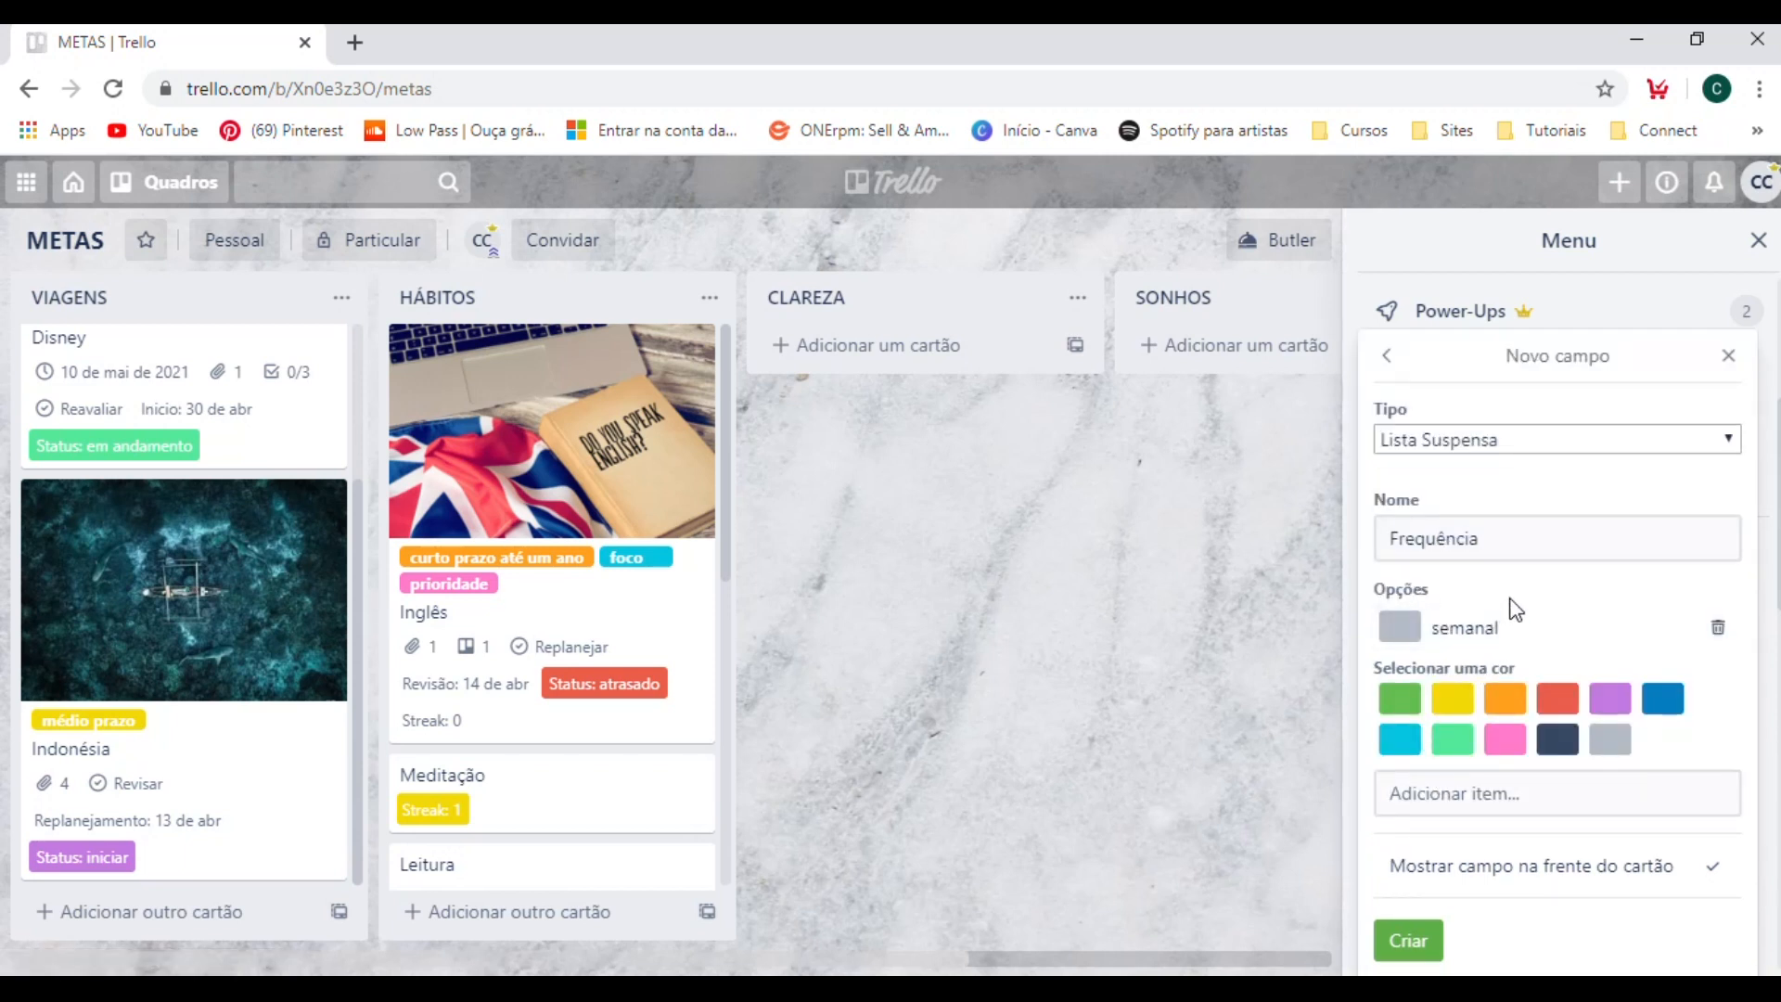
pyautogui.click(1461, 786)
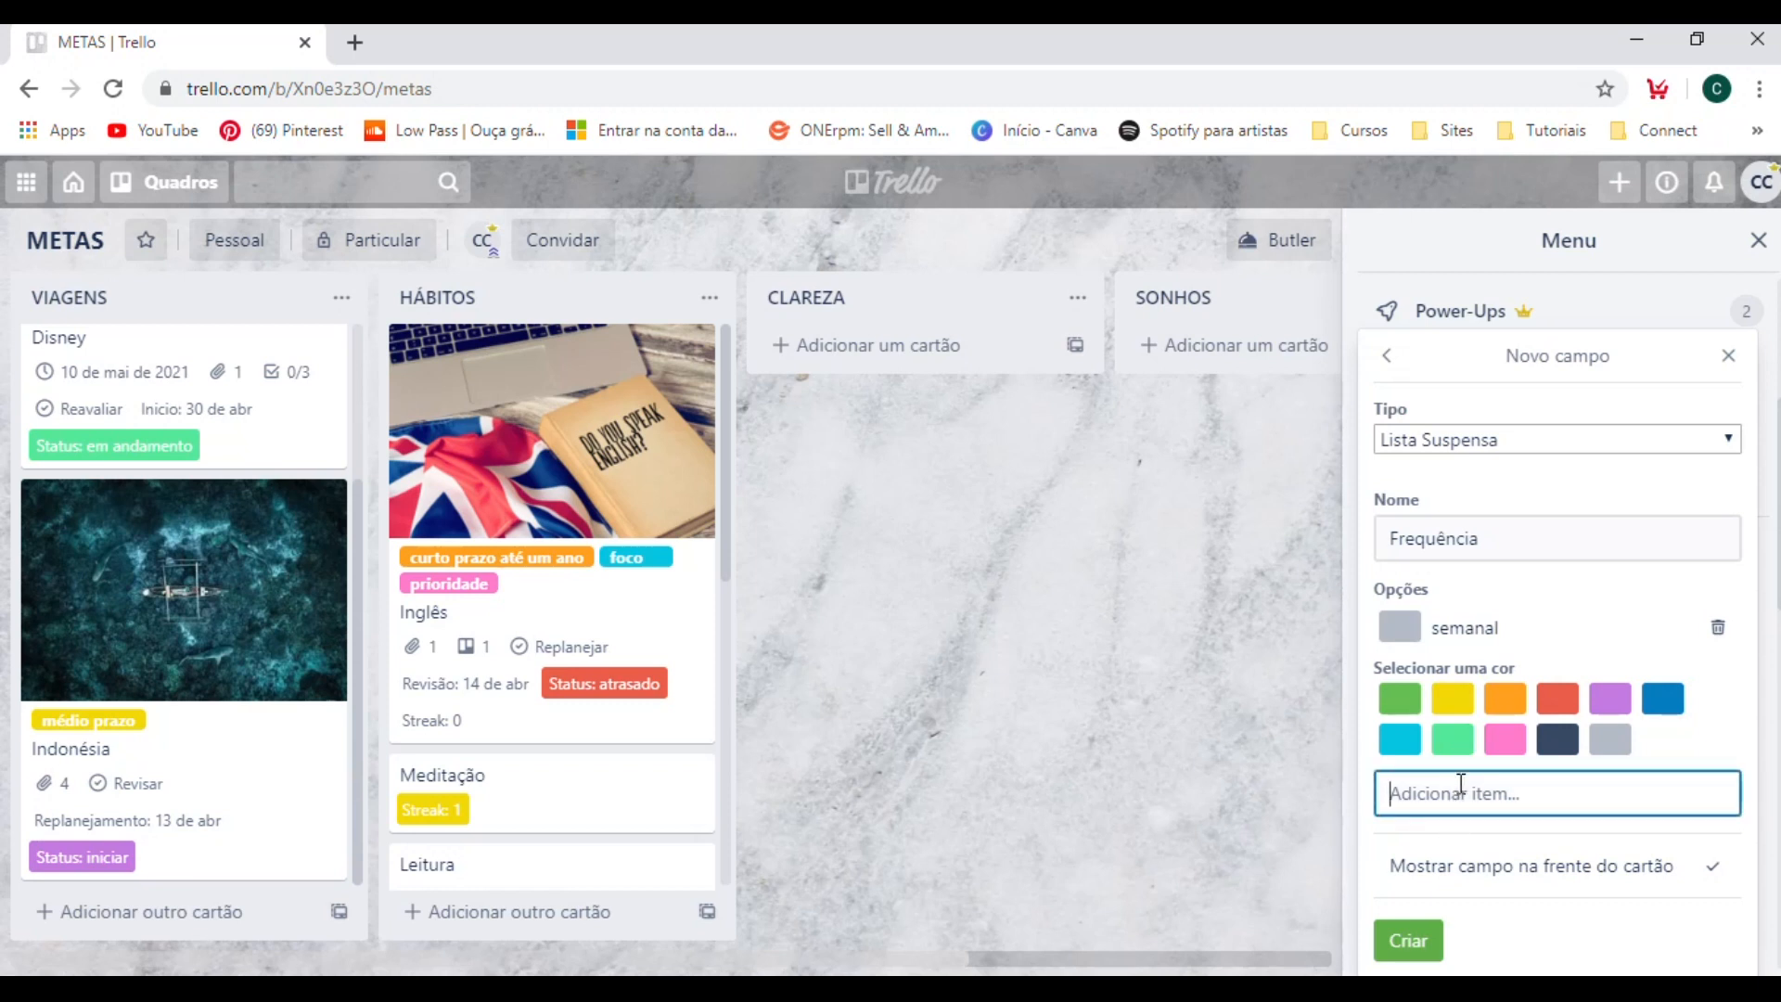
pyautogui.write('mensal')
pyautogui.press('Return')
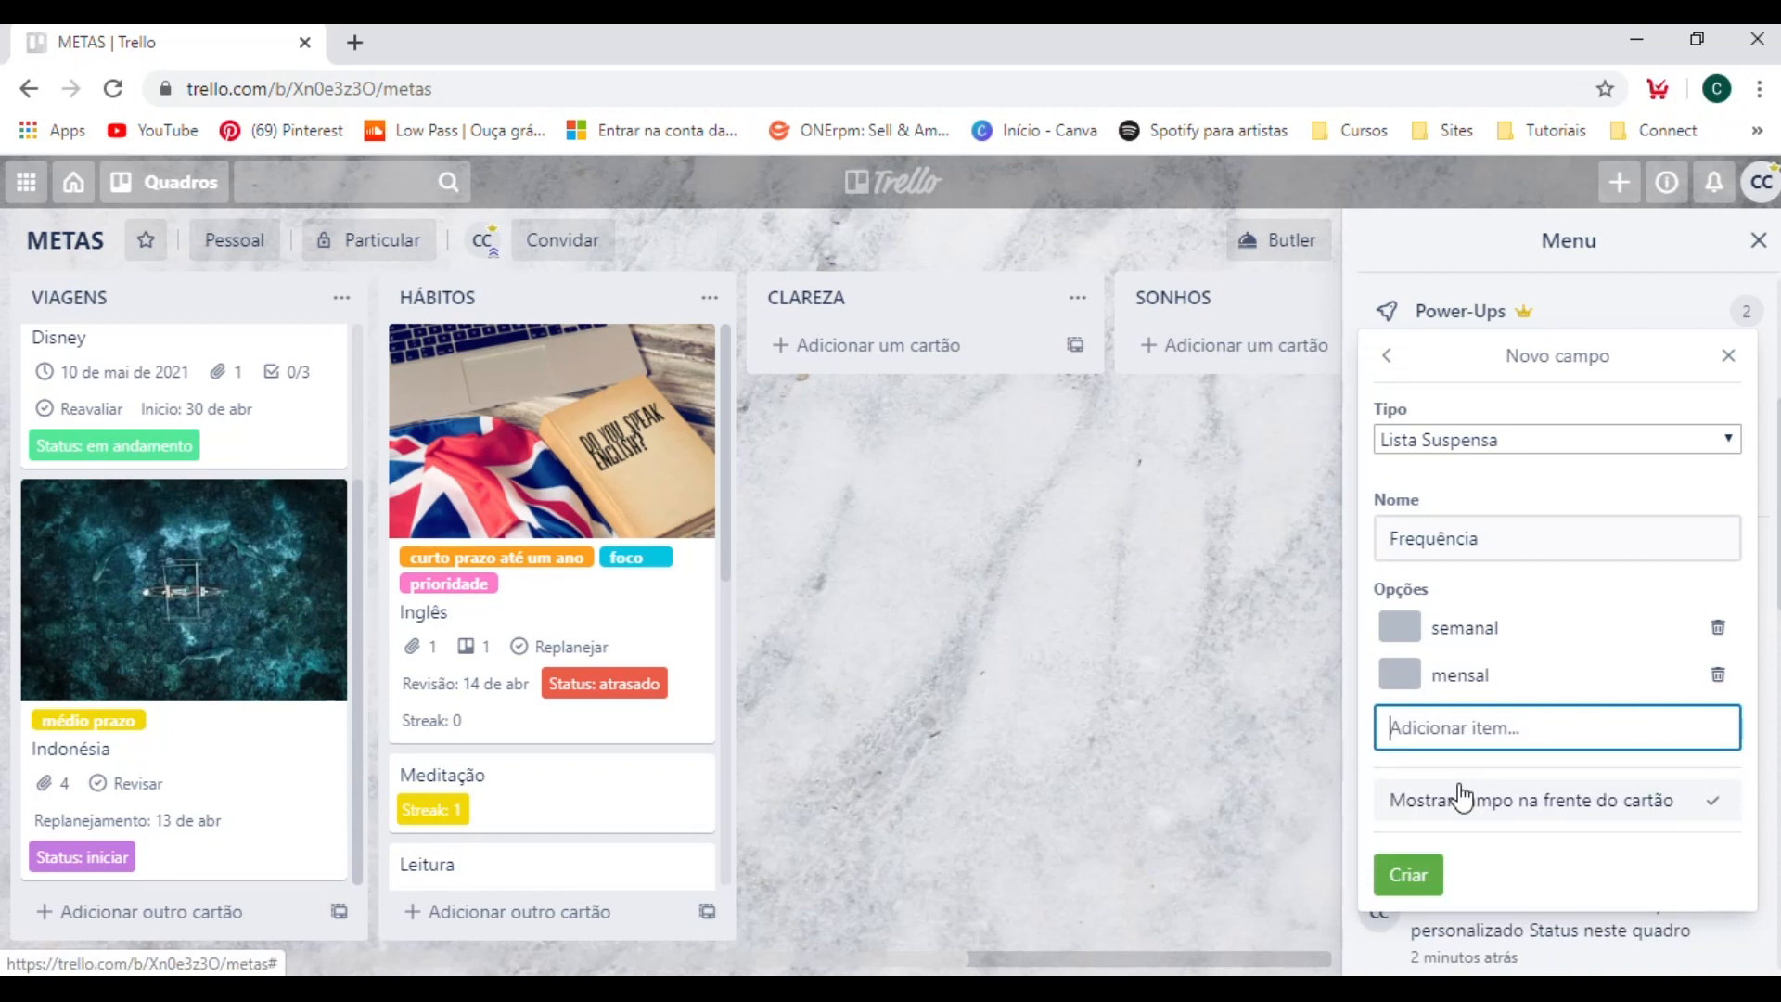
pyautogui.write('quinzenal')
pyautogui.press('Return')
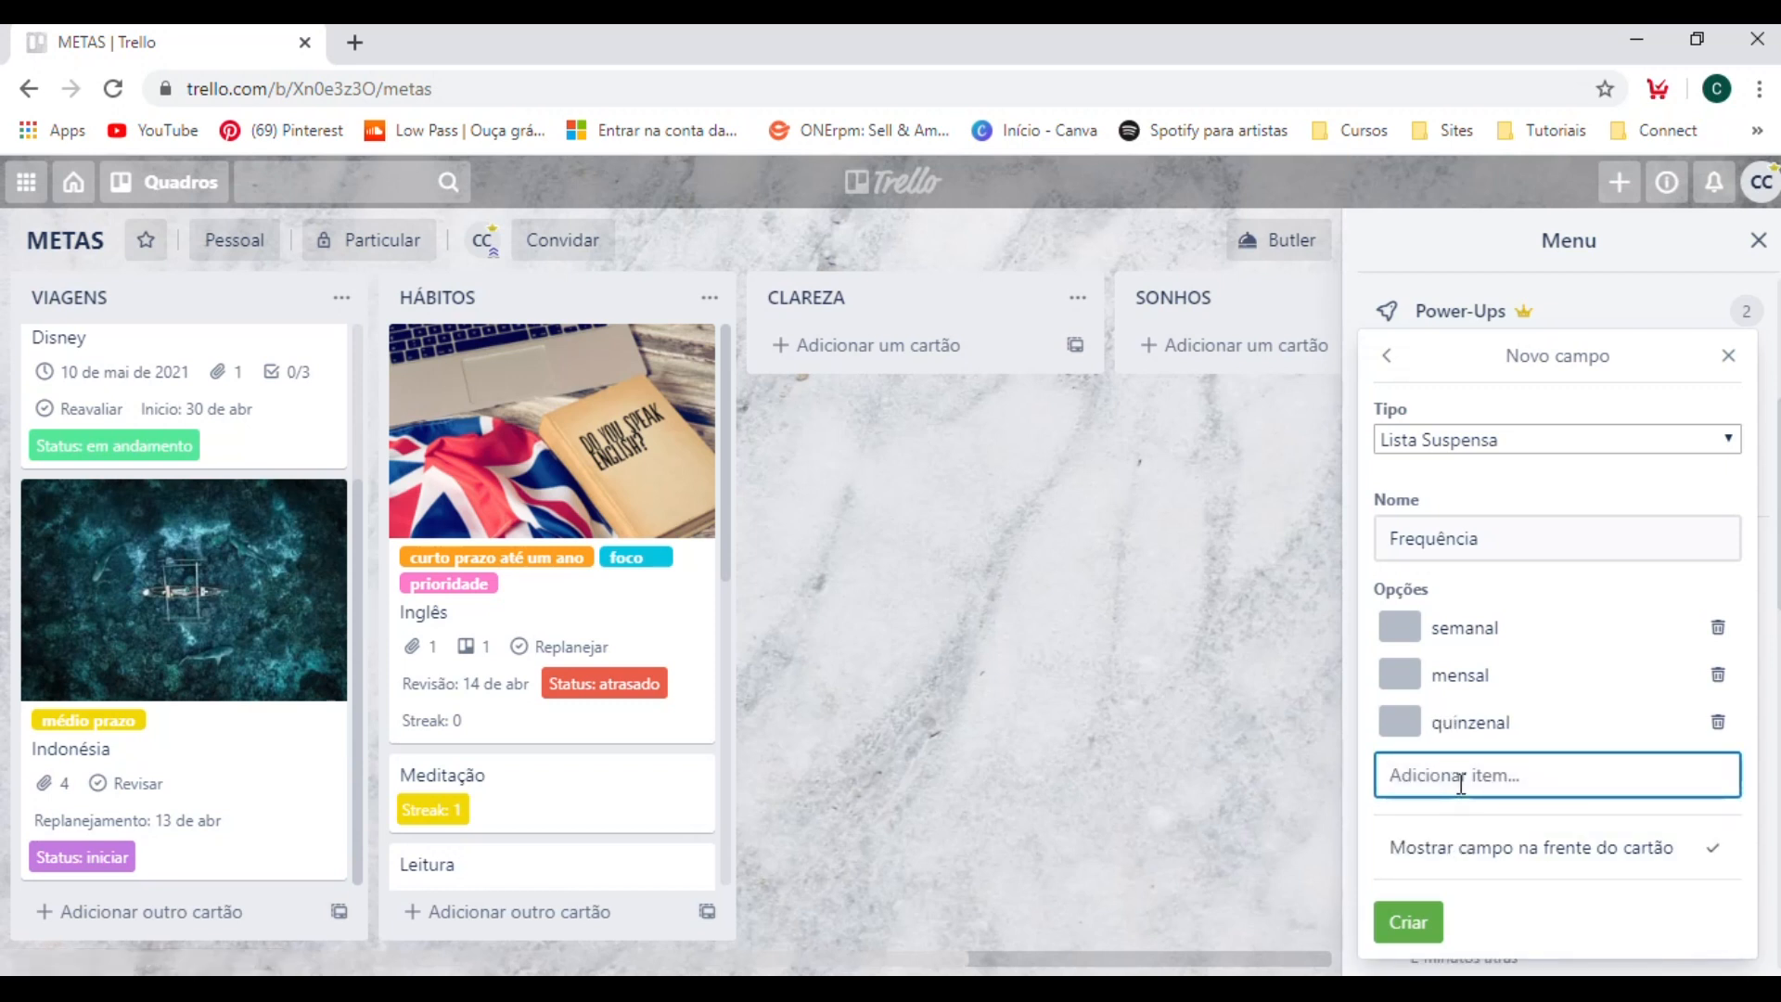
# Add the option "diariamente" to the Frequência field's list.
pyautogui.write('diarim')
pyautogui.press('BackSpace')
pyautogui.write('amente')
pyautogui.press('Return')
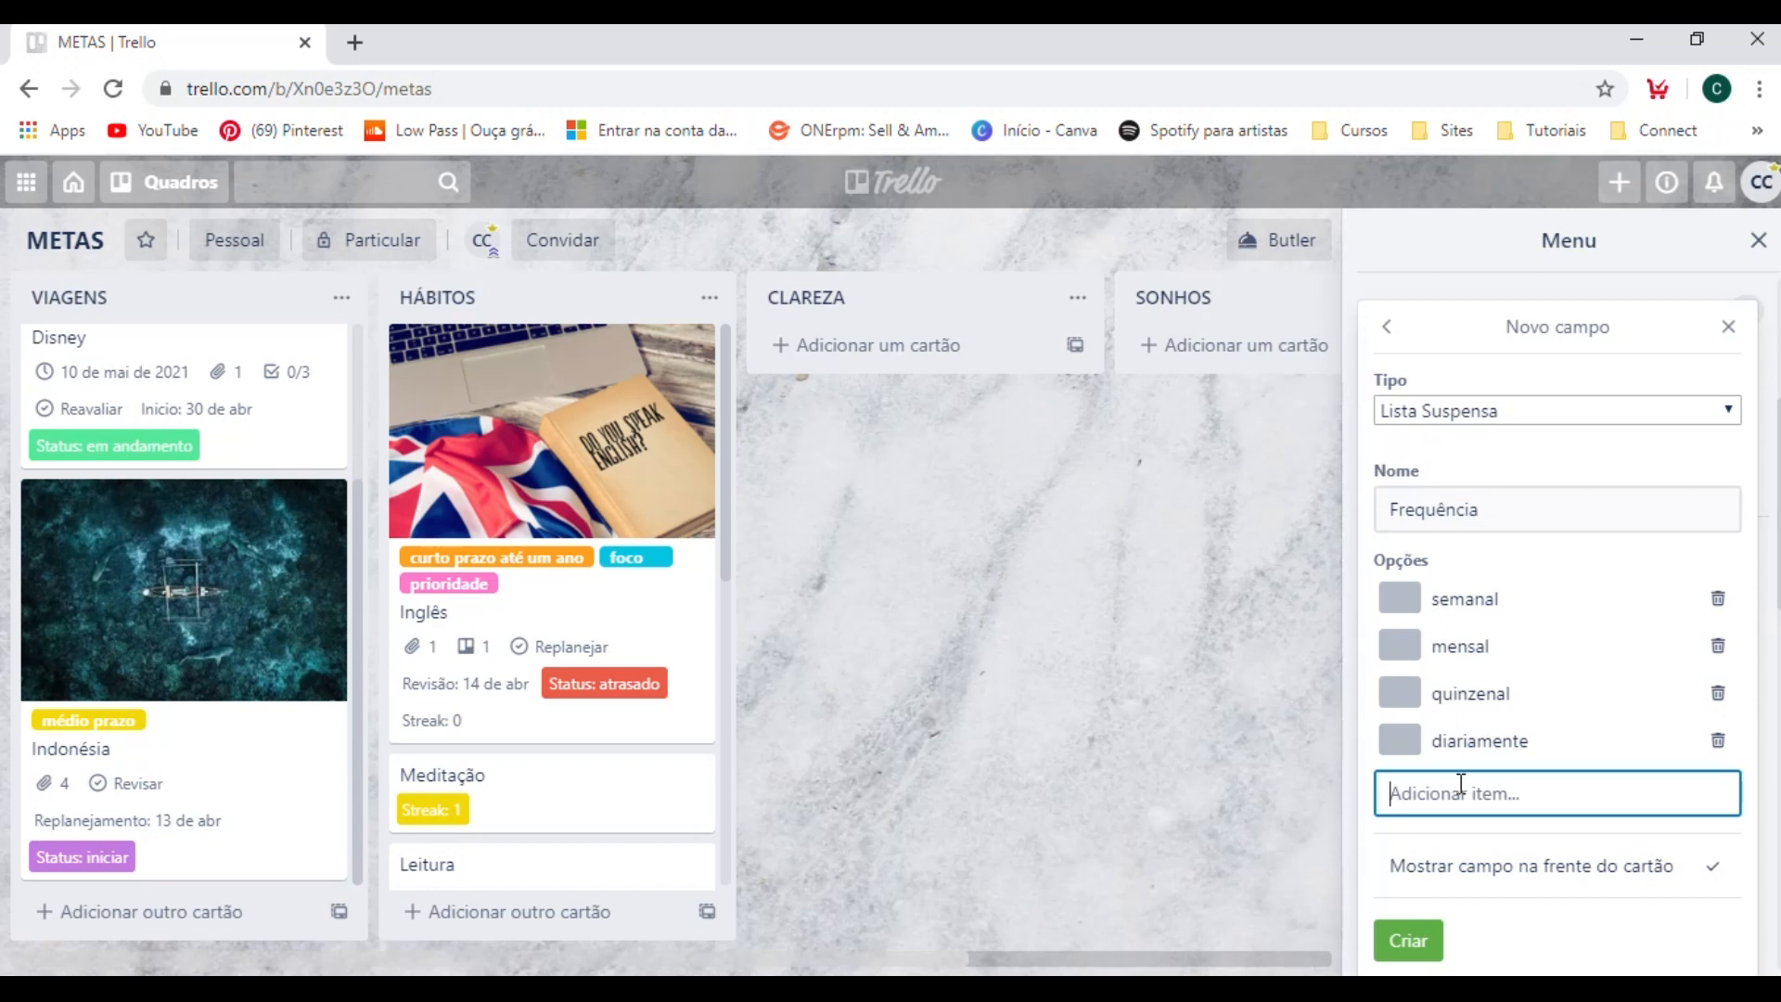
# Add the option "3x por semana" to the Frequência field's list.
pyautogui.write('3')
pyautogui.write('x ')
pyautogui.write('por')
pyautogui.write(' semna')
pyautogui.write('ana')
pyautogui.press('Return')
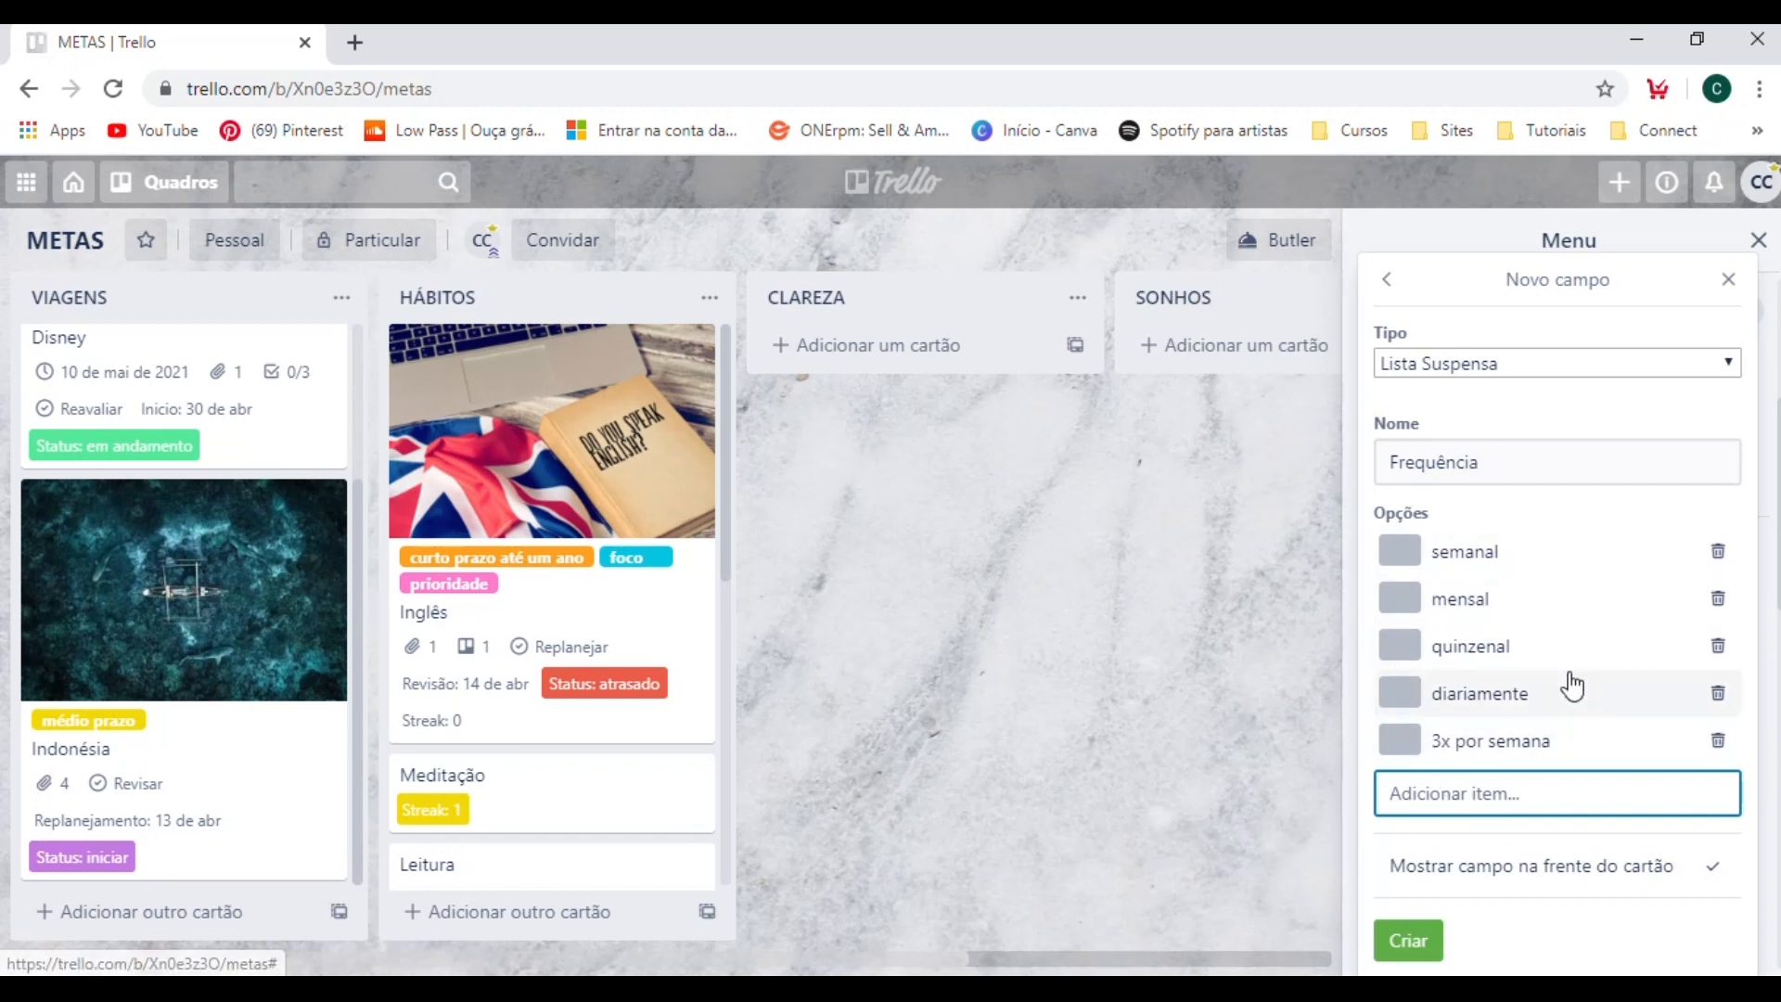
pyautogui.click(1402, 554)
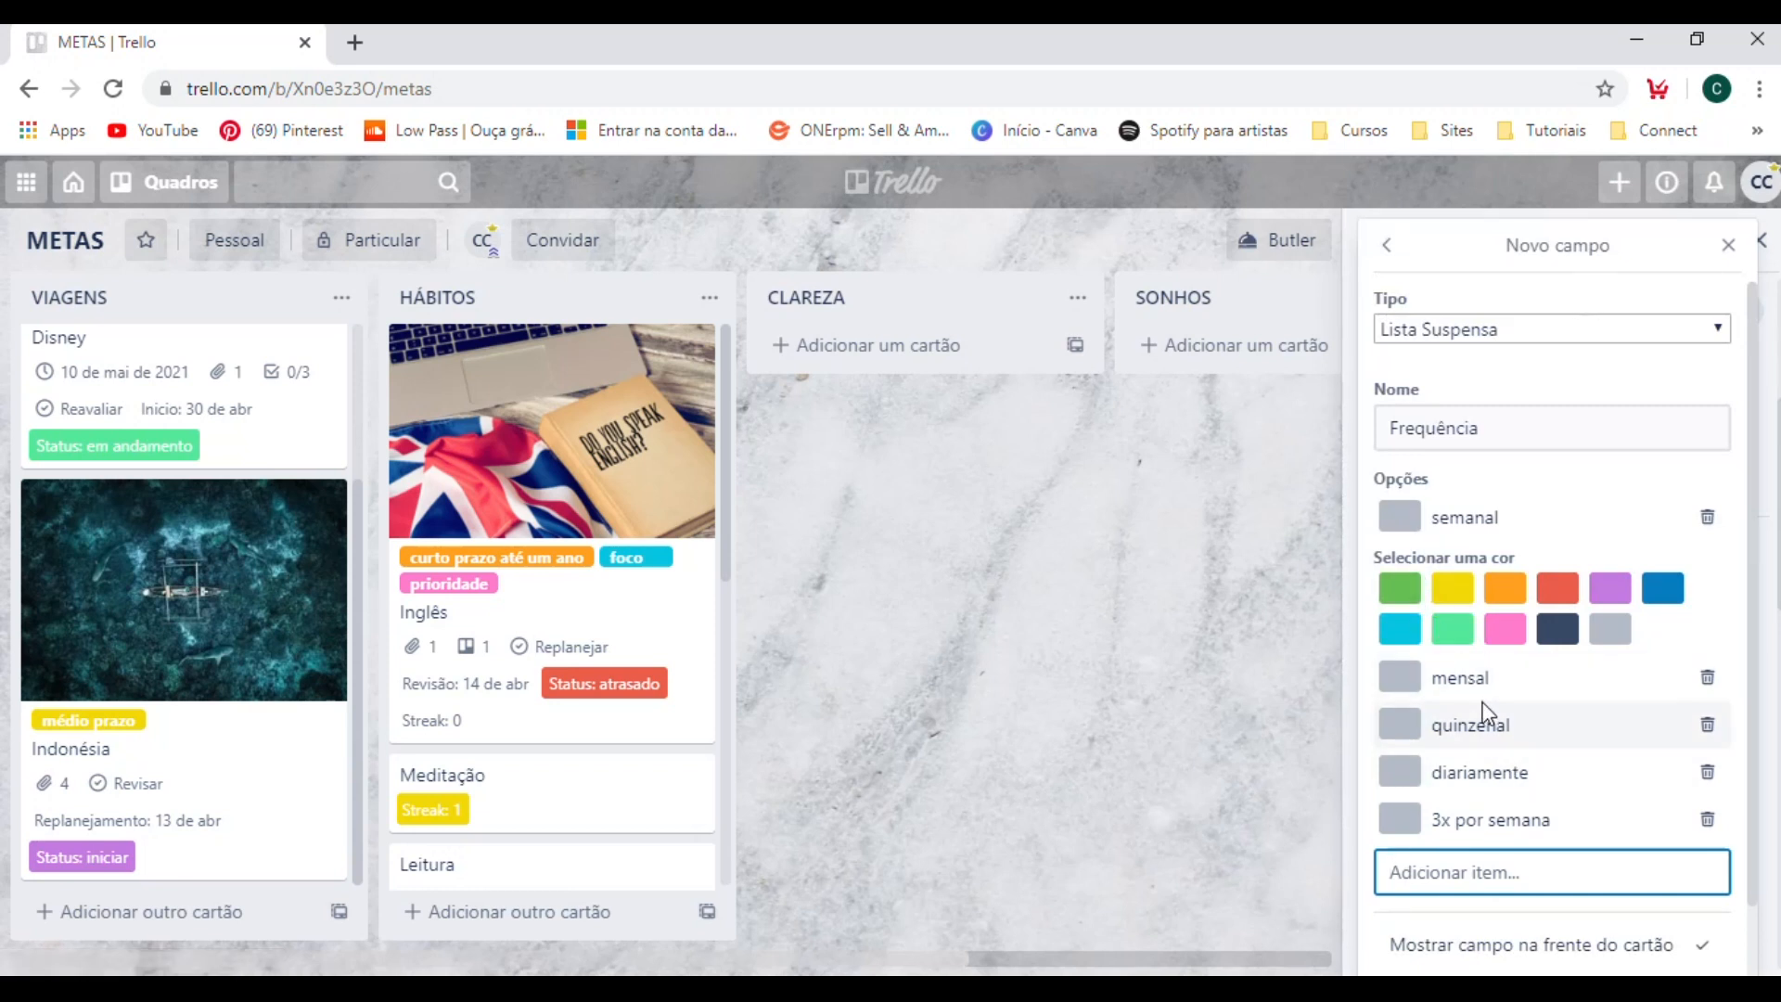
pyautogui.scroll(-1, 1487, 714)
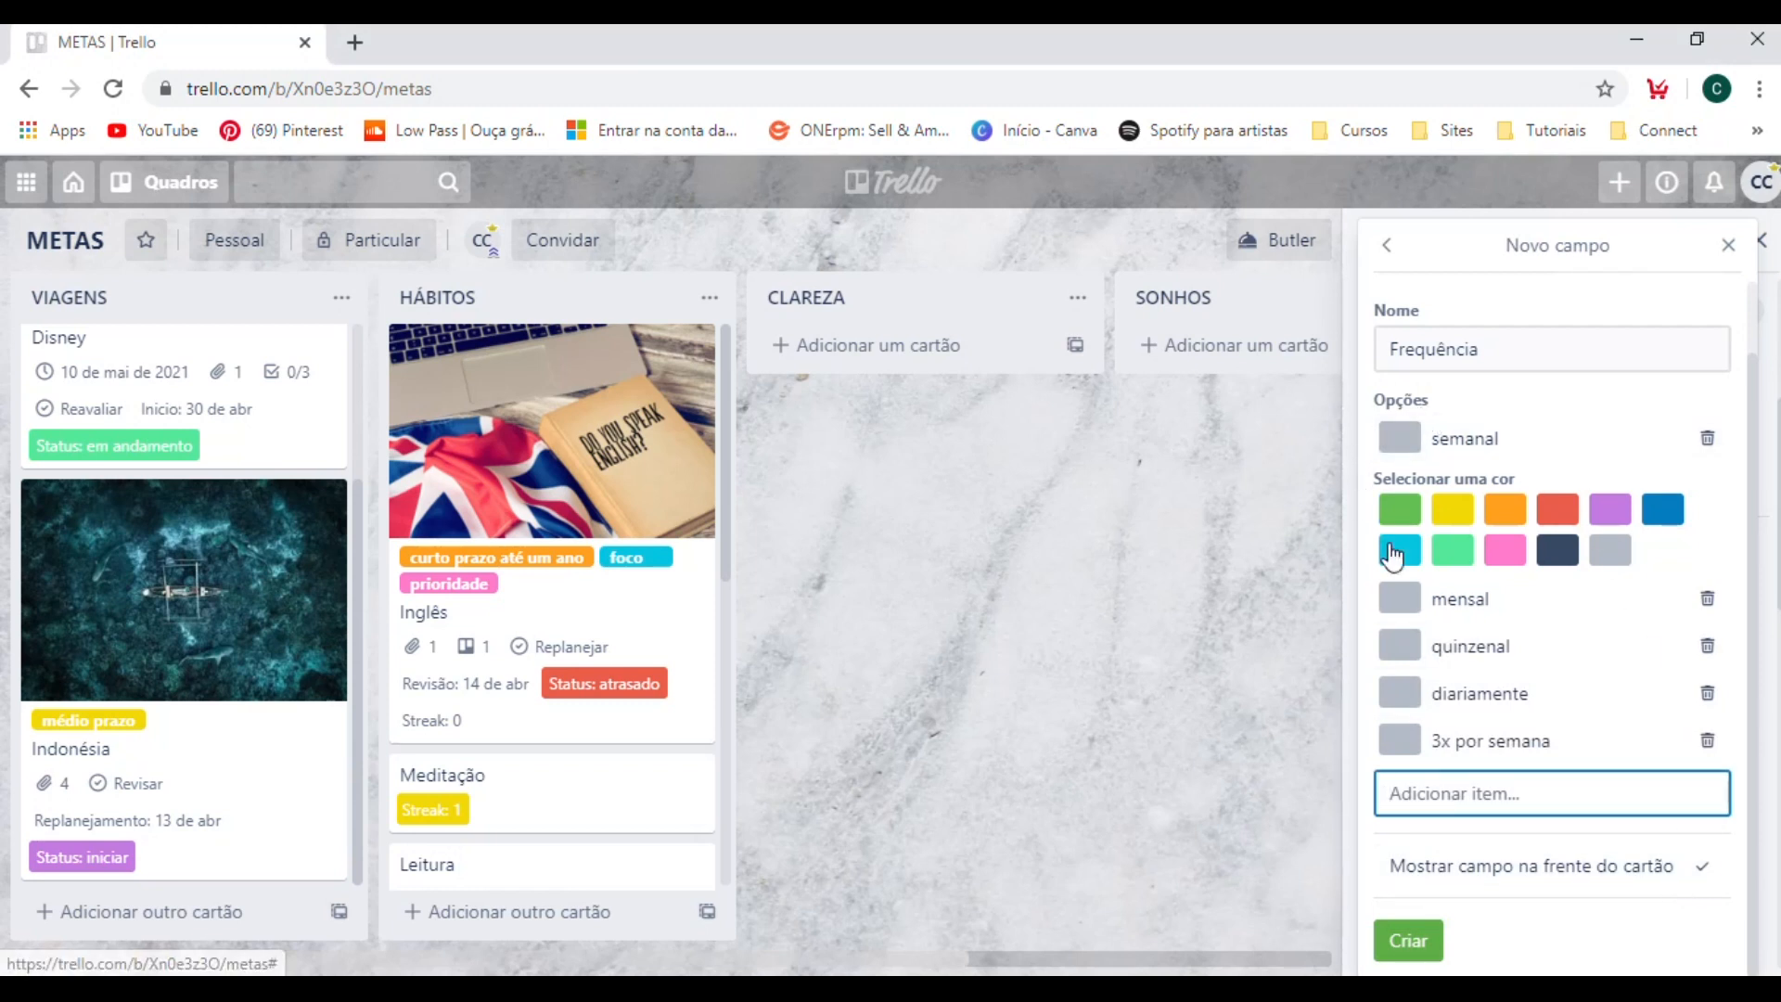
pyautogui.scroll(1, 1442, 709)
pyautogui.scroll(-1, 1439, 724)
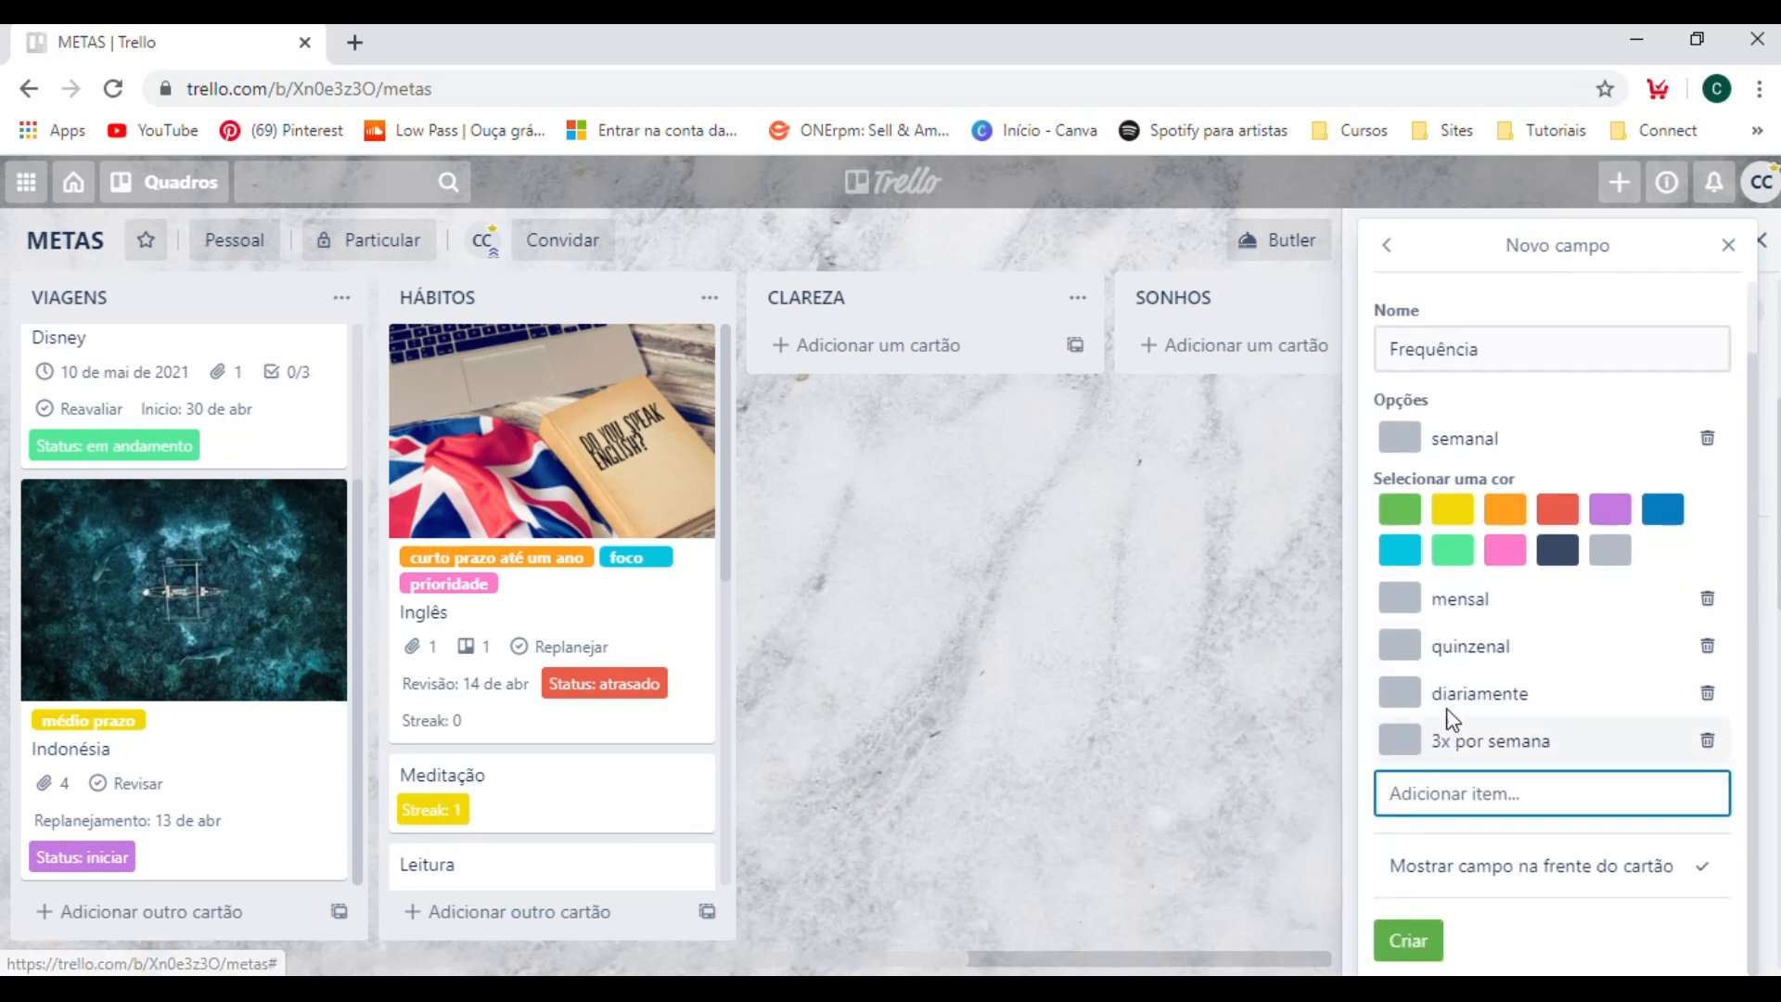
pyautogui.click(1454, 611)
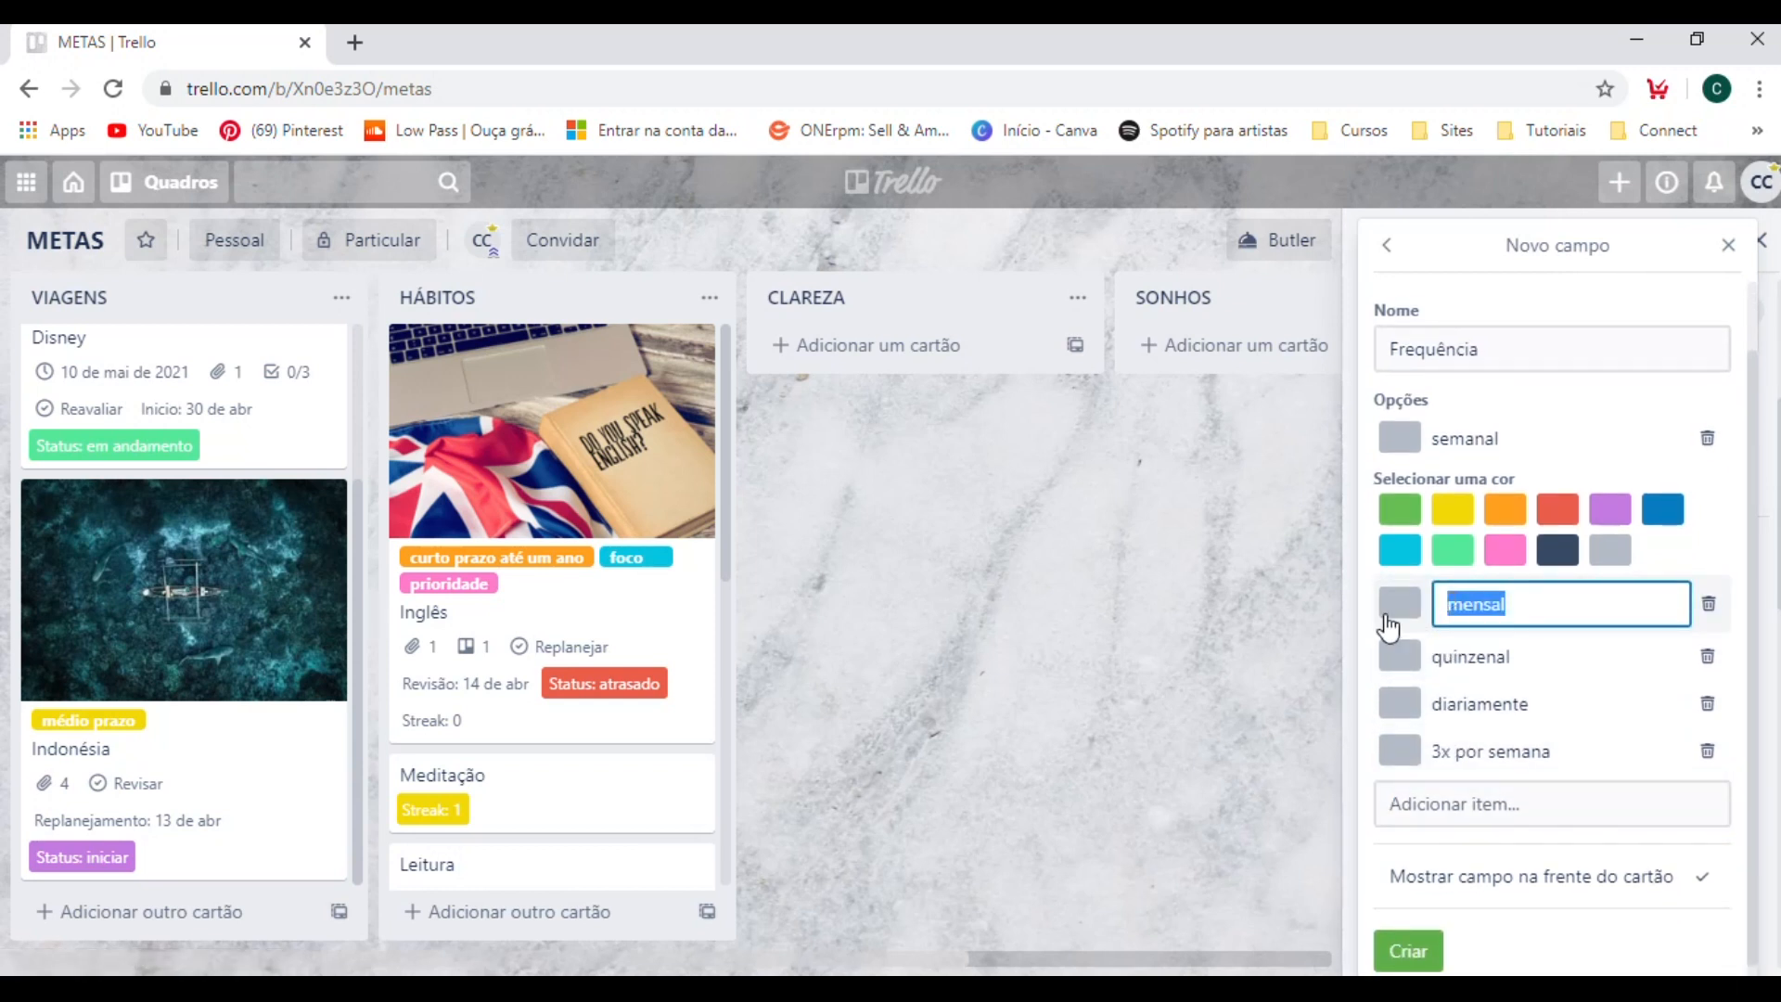
pyautogui.click(1387, 619)
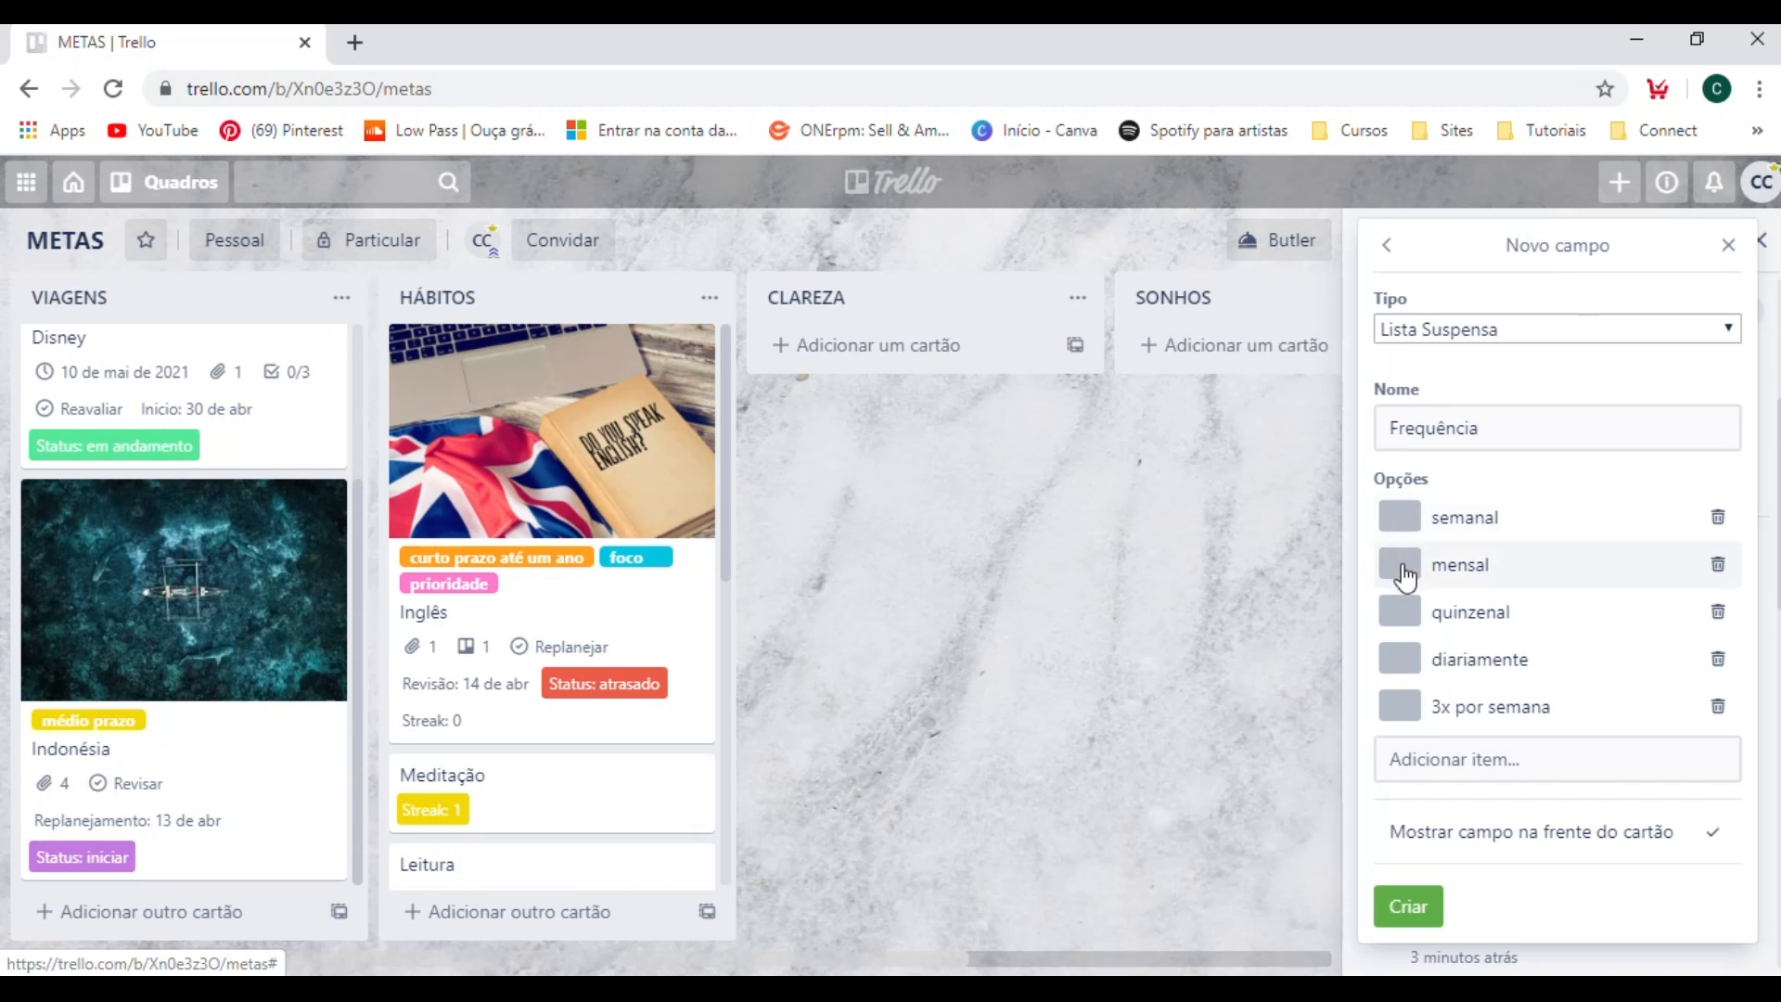
# Color the Frequência option "mensal" green and the option "semanal" yellow.
pyautogui.click(1399, 565)
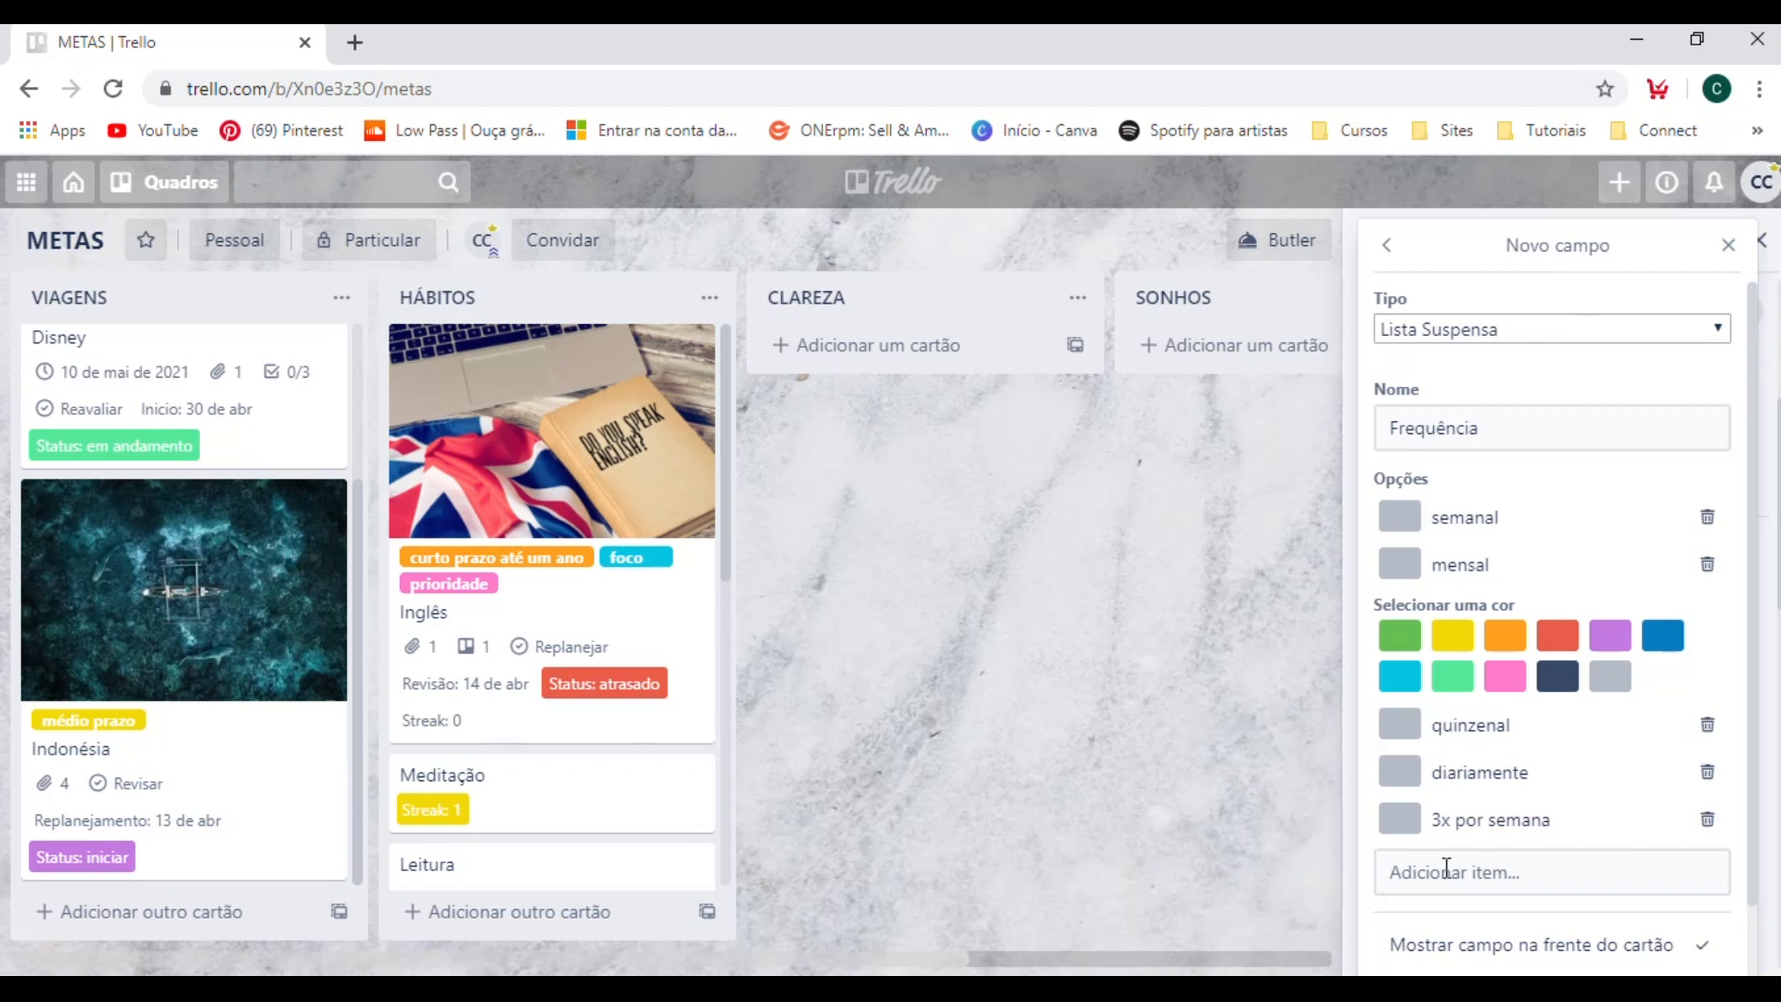
pyautogui.scroll(-2, 1542, 715)
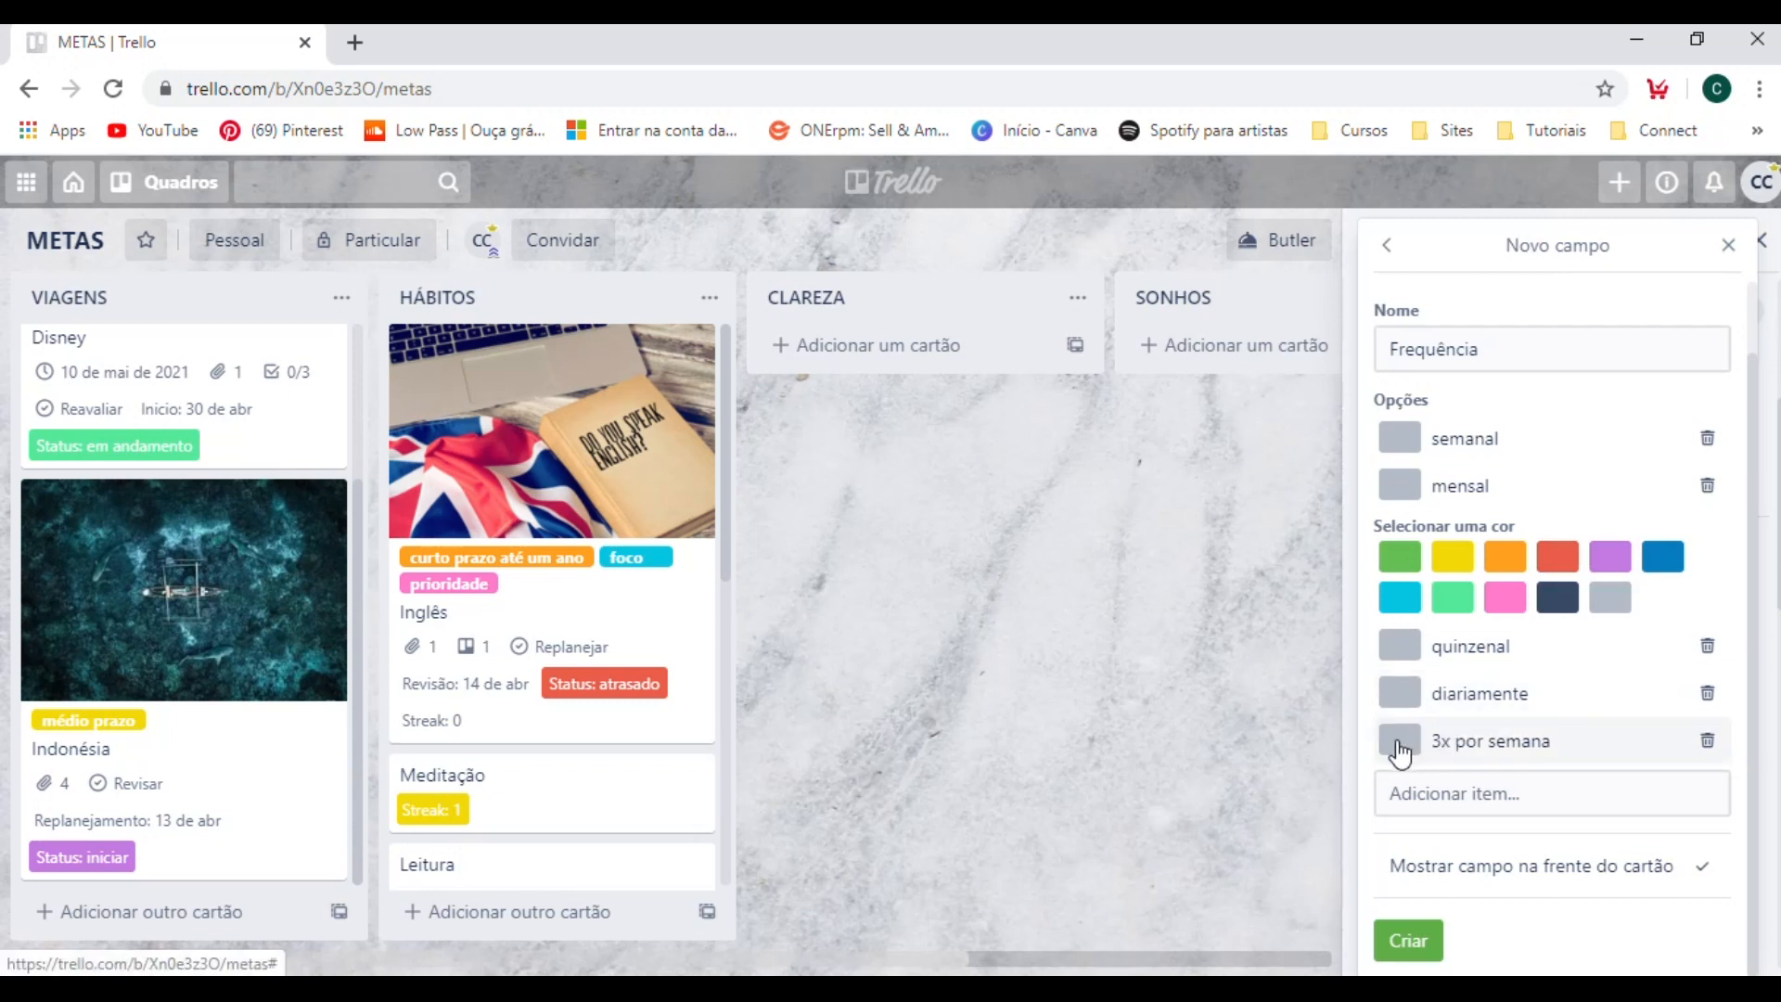
pyautogui.click(1399, 555)
pyautogui.click(1400, 525)
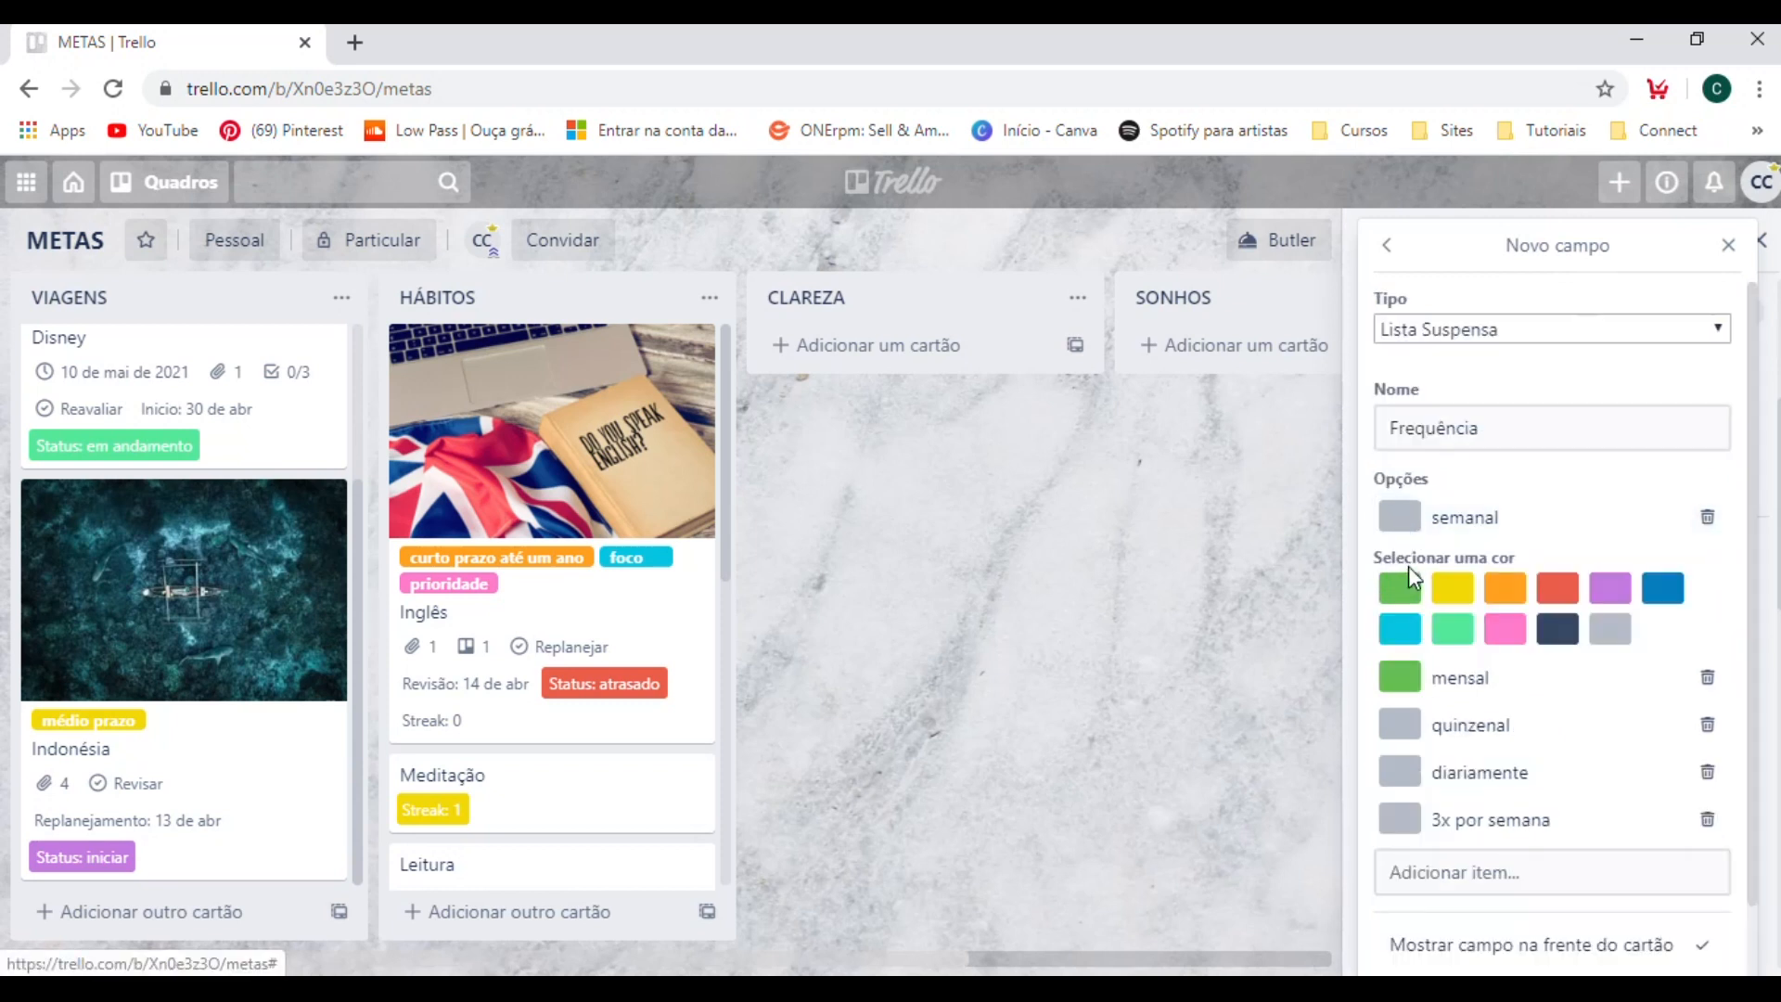
pyautogui.click(1459, 593)
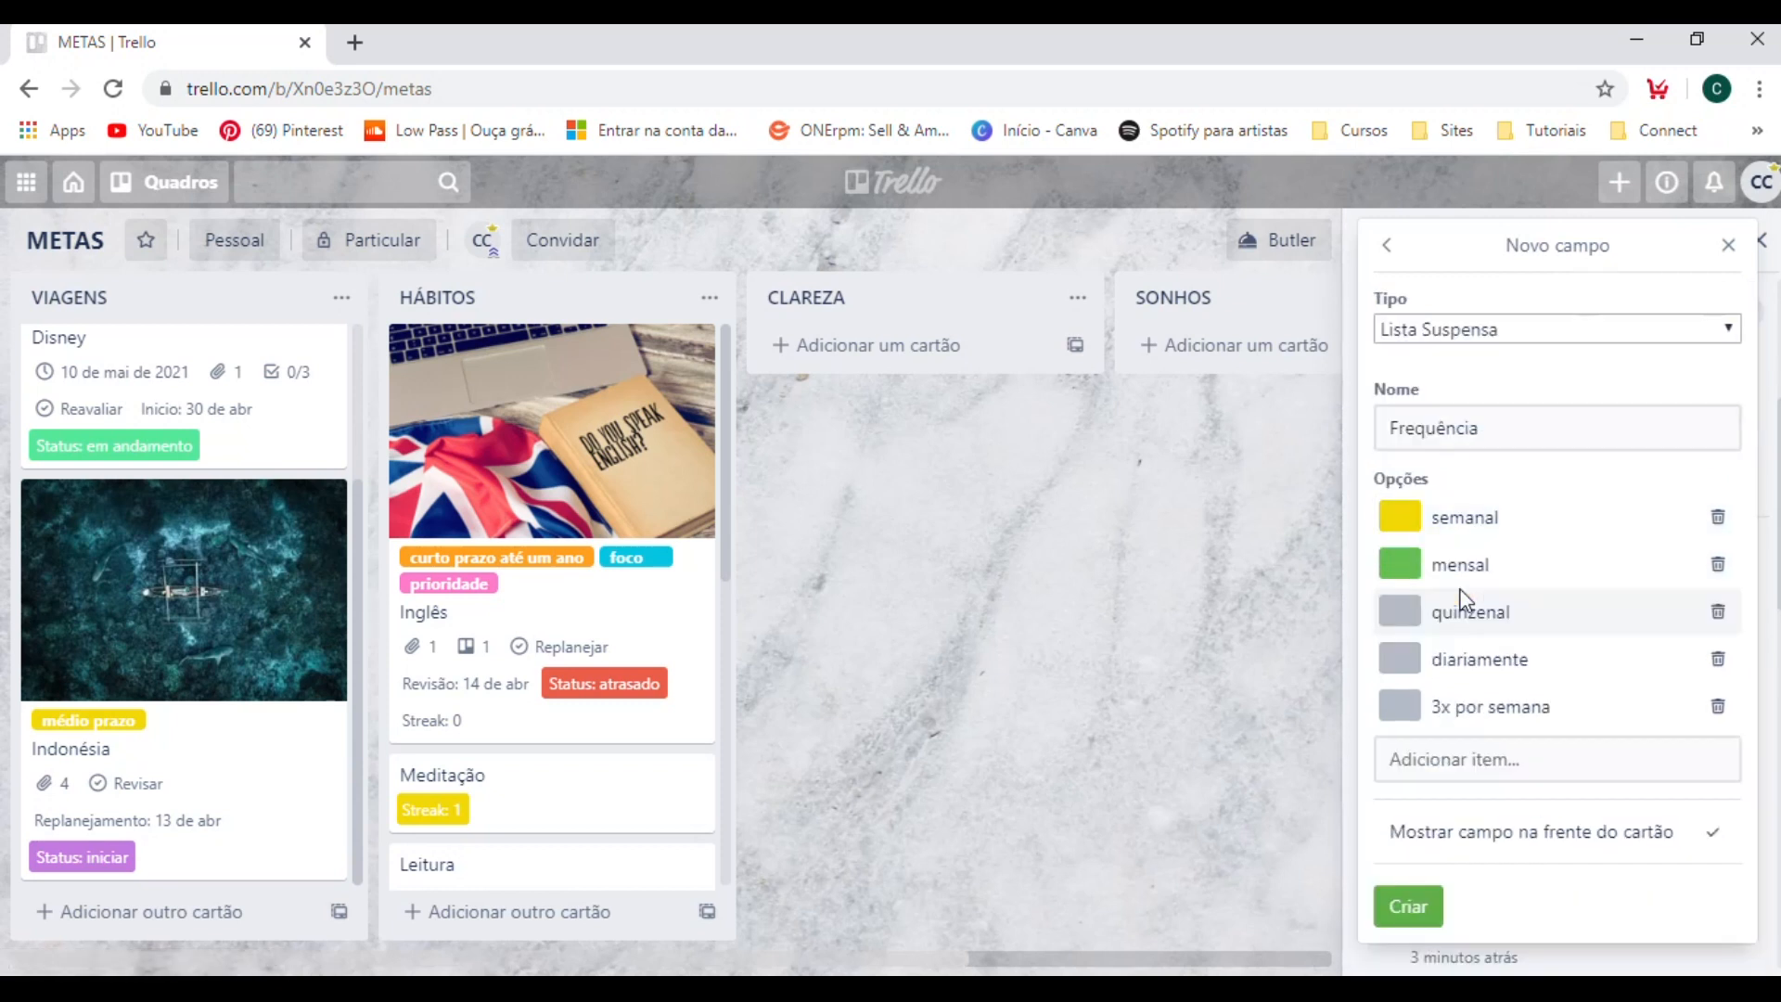
# Color the Frequência option "quinzenal" dark navy and the option "diariamente" pink.
pyautogui.click(1400, 615)
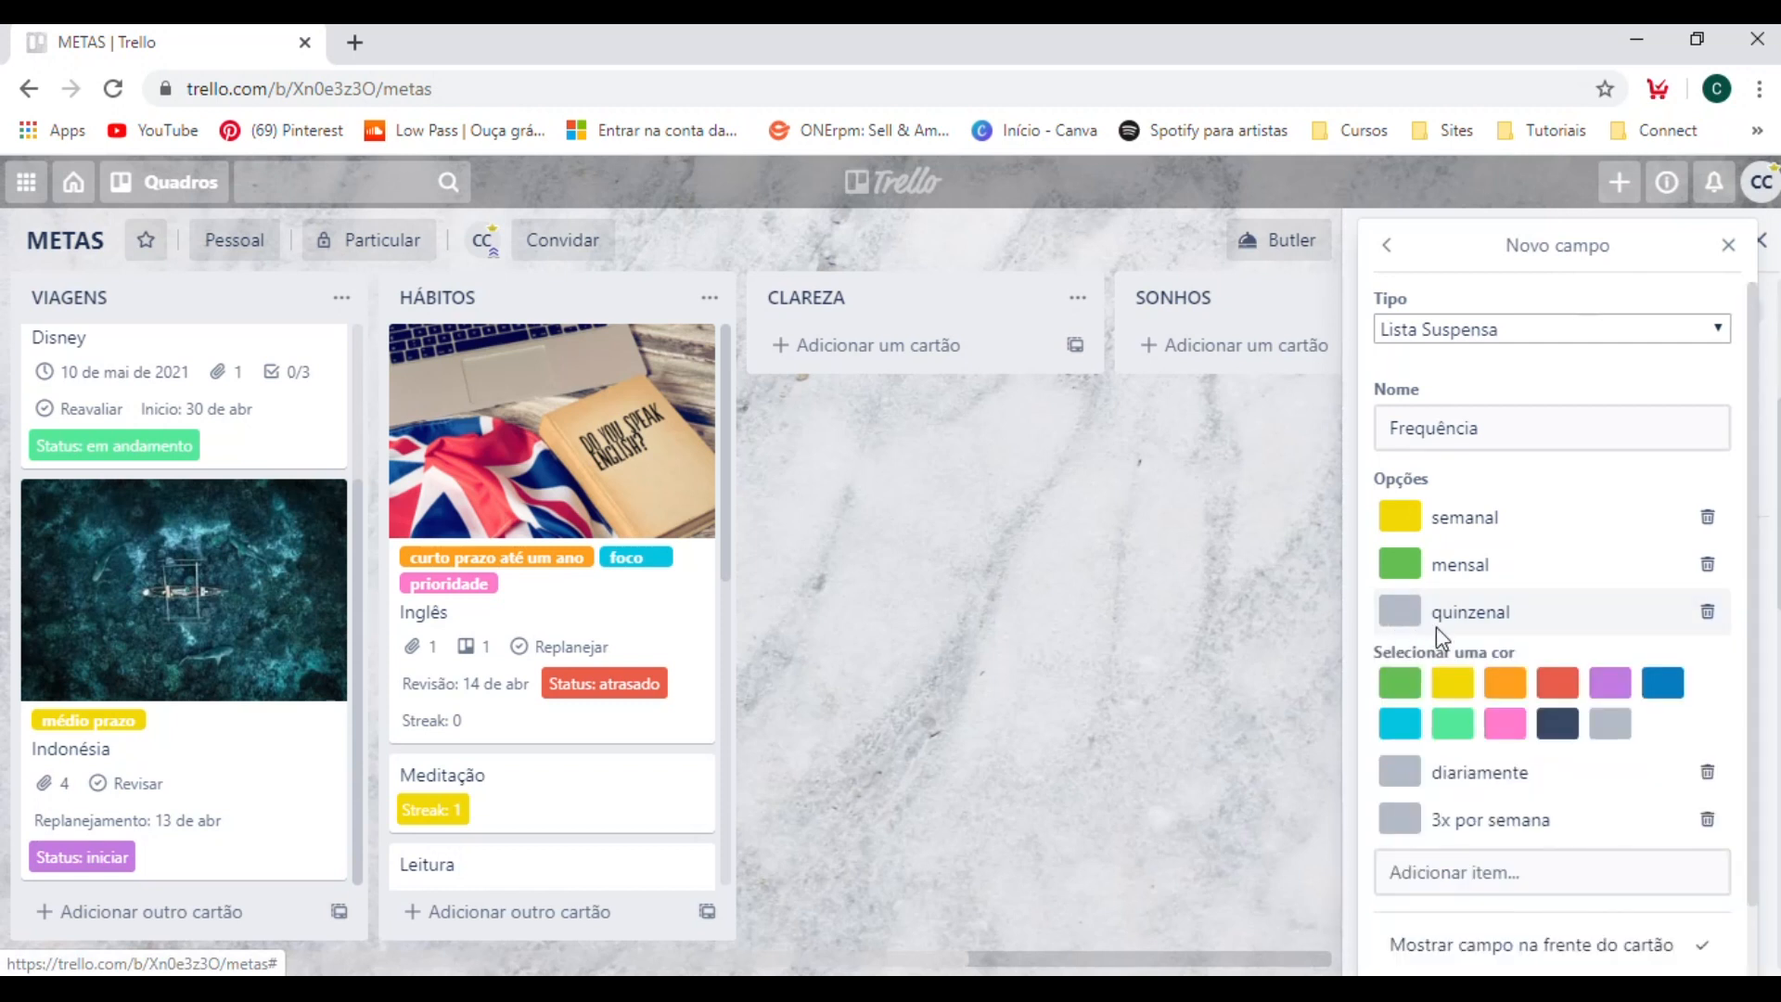
pyautogui.click(1557, 723)
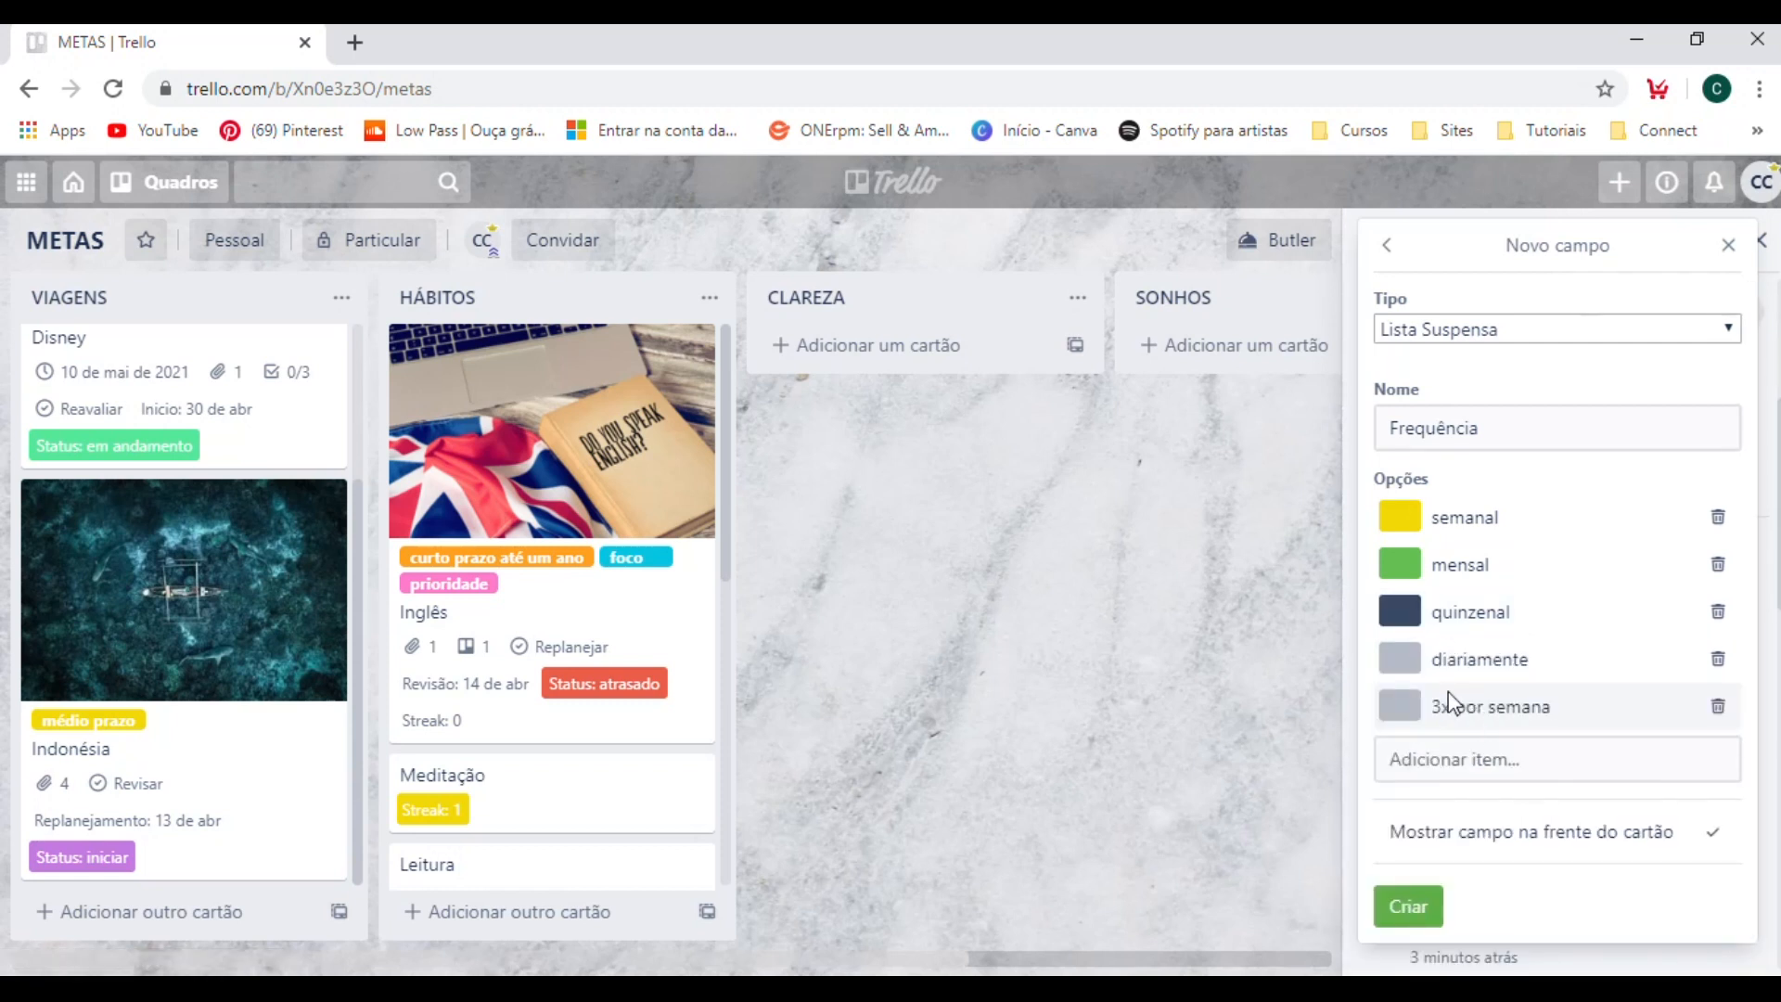
pyautogui.click(1403, 662)
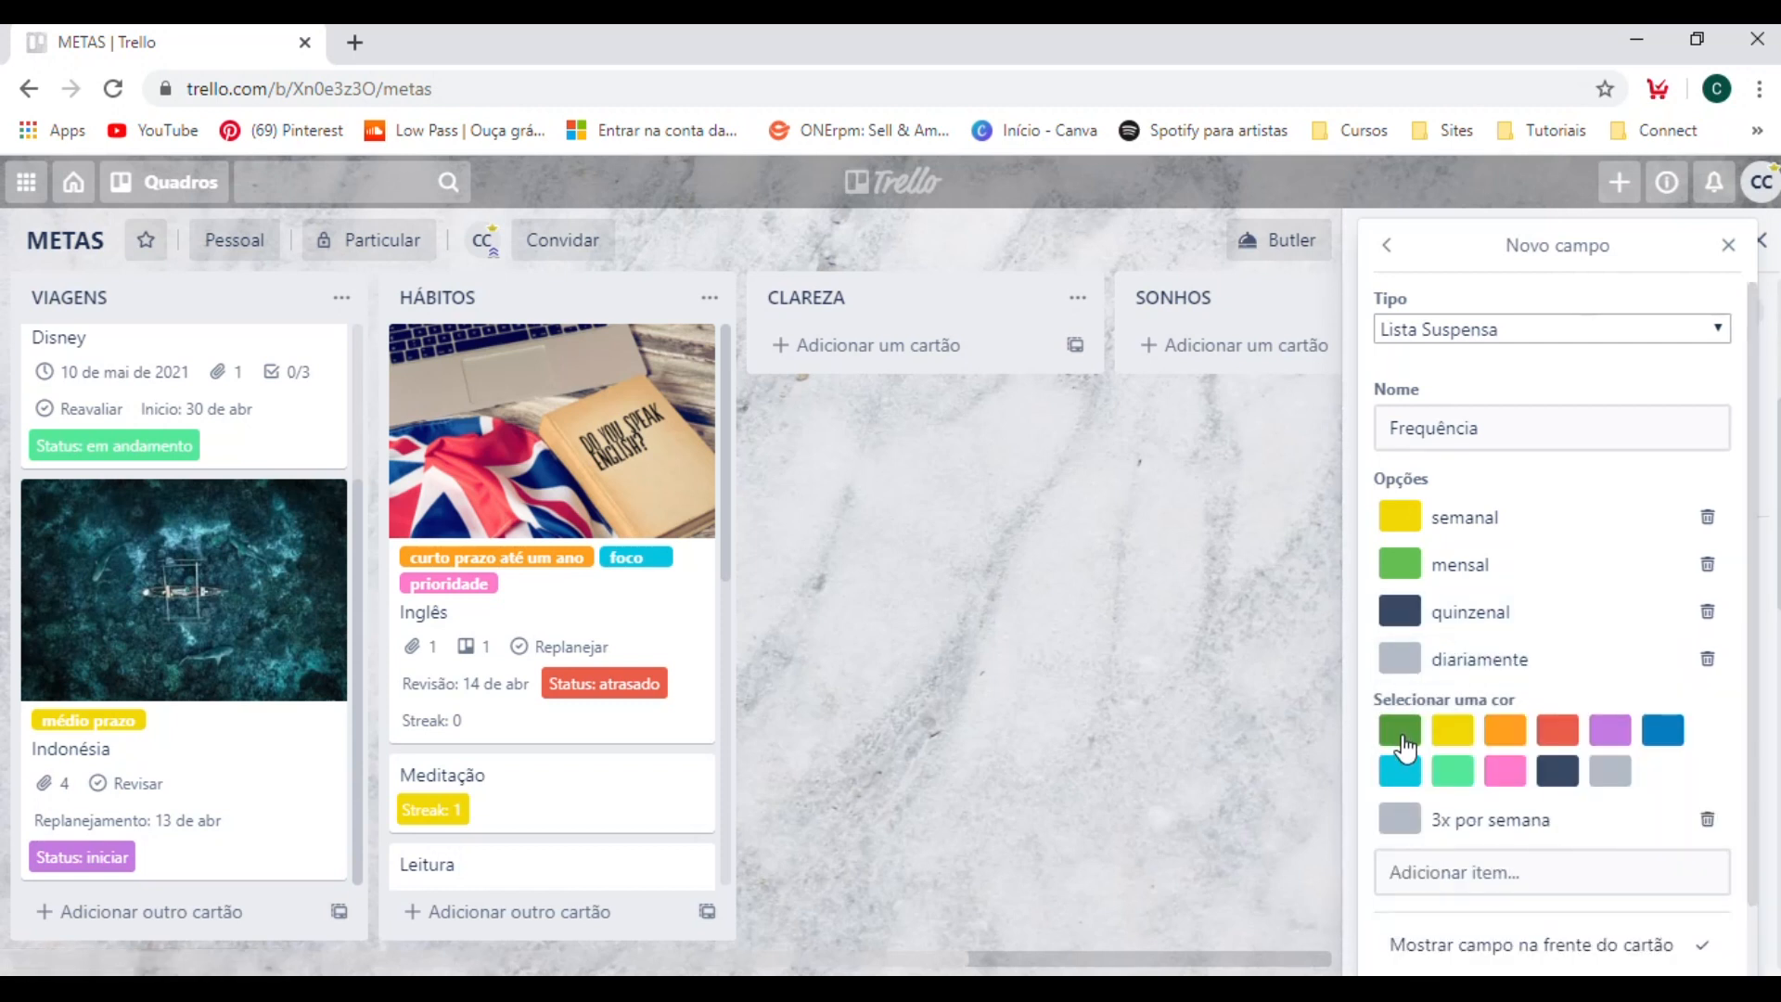
pyautogui.click(1558, 728)
pyautogui.click(1398, 660)
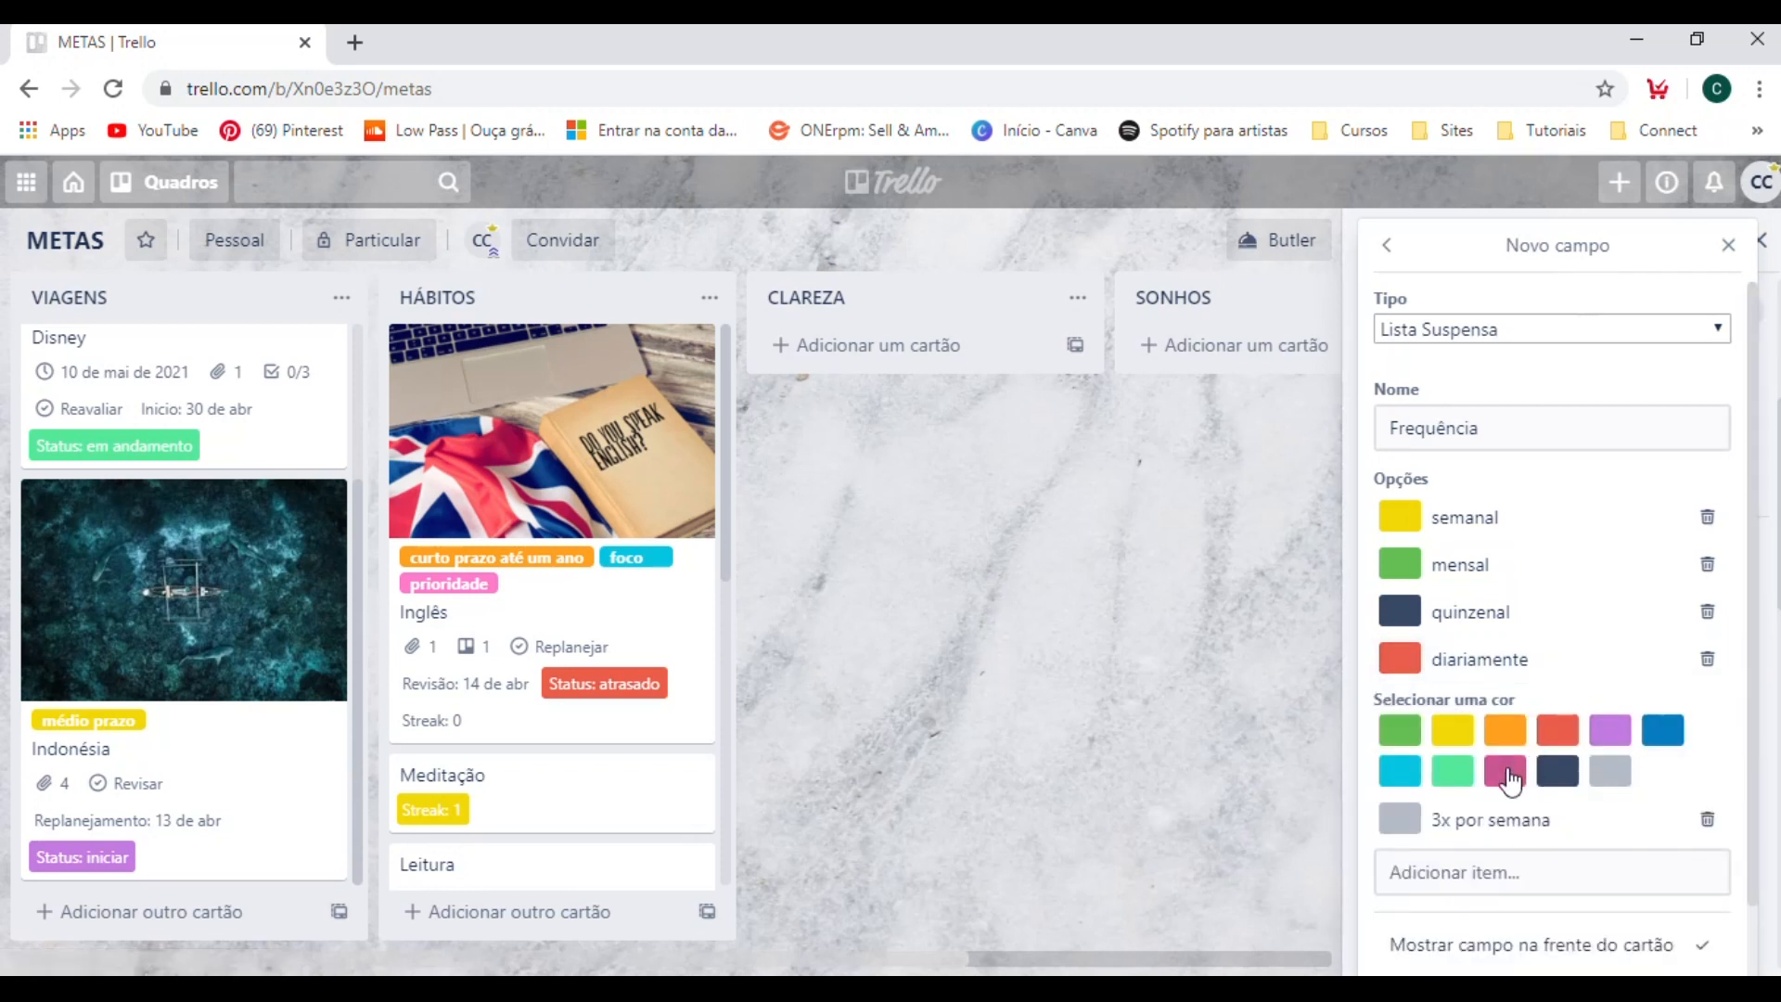
pyautogui.click(1502, 770)
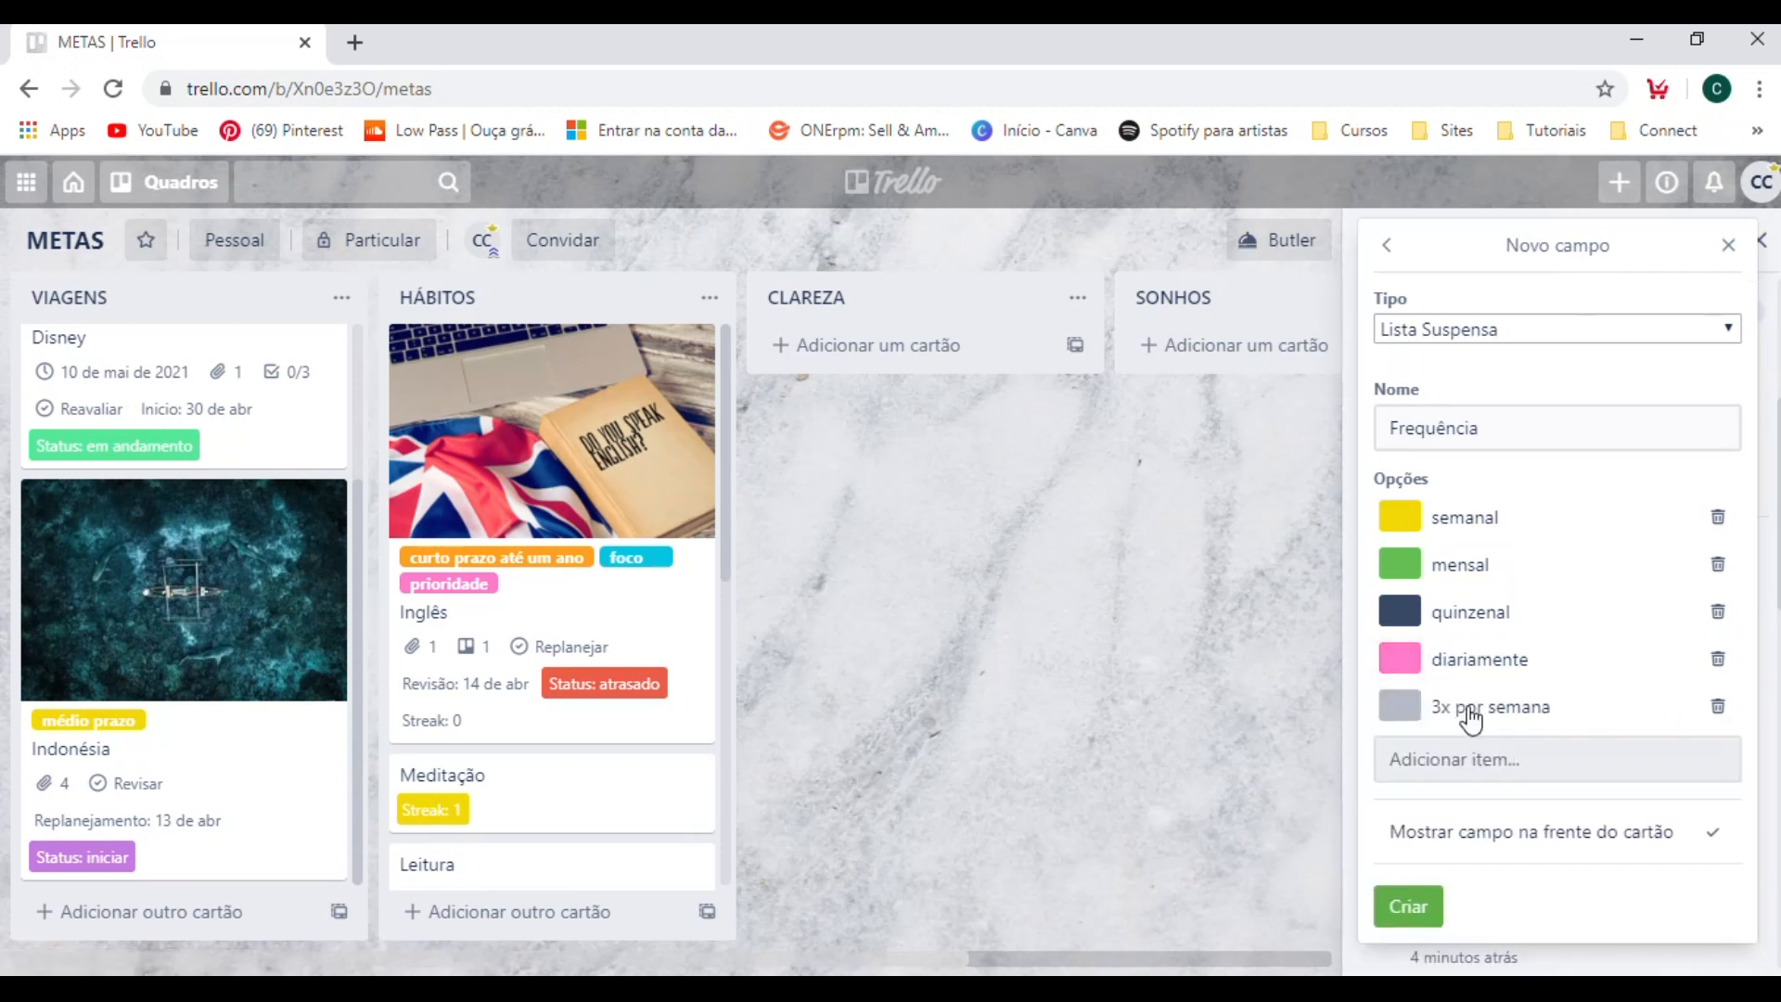
# Color the option "3x por semana" blue and create the Frequência field.
pyautogui.click(1402, 711)
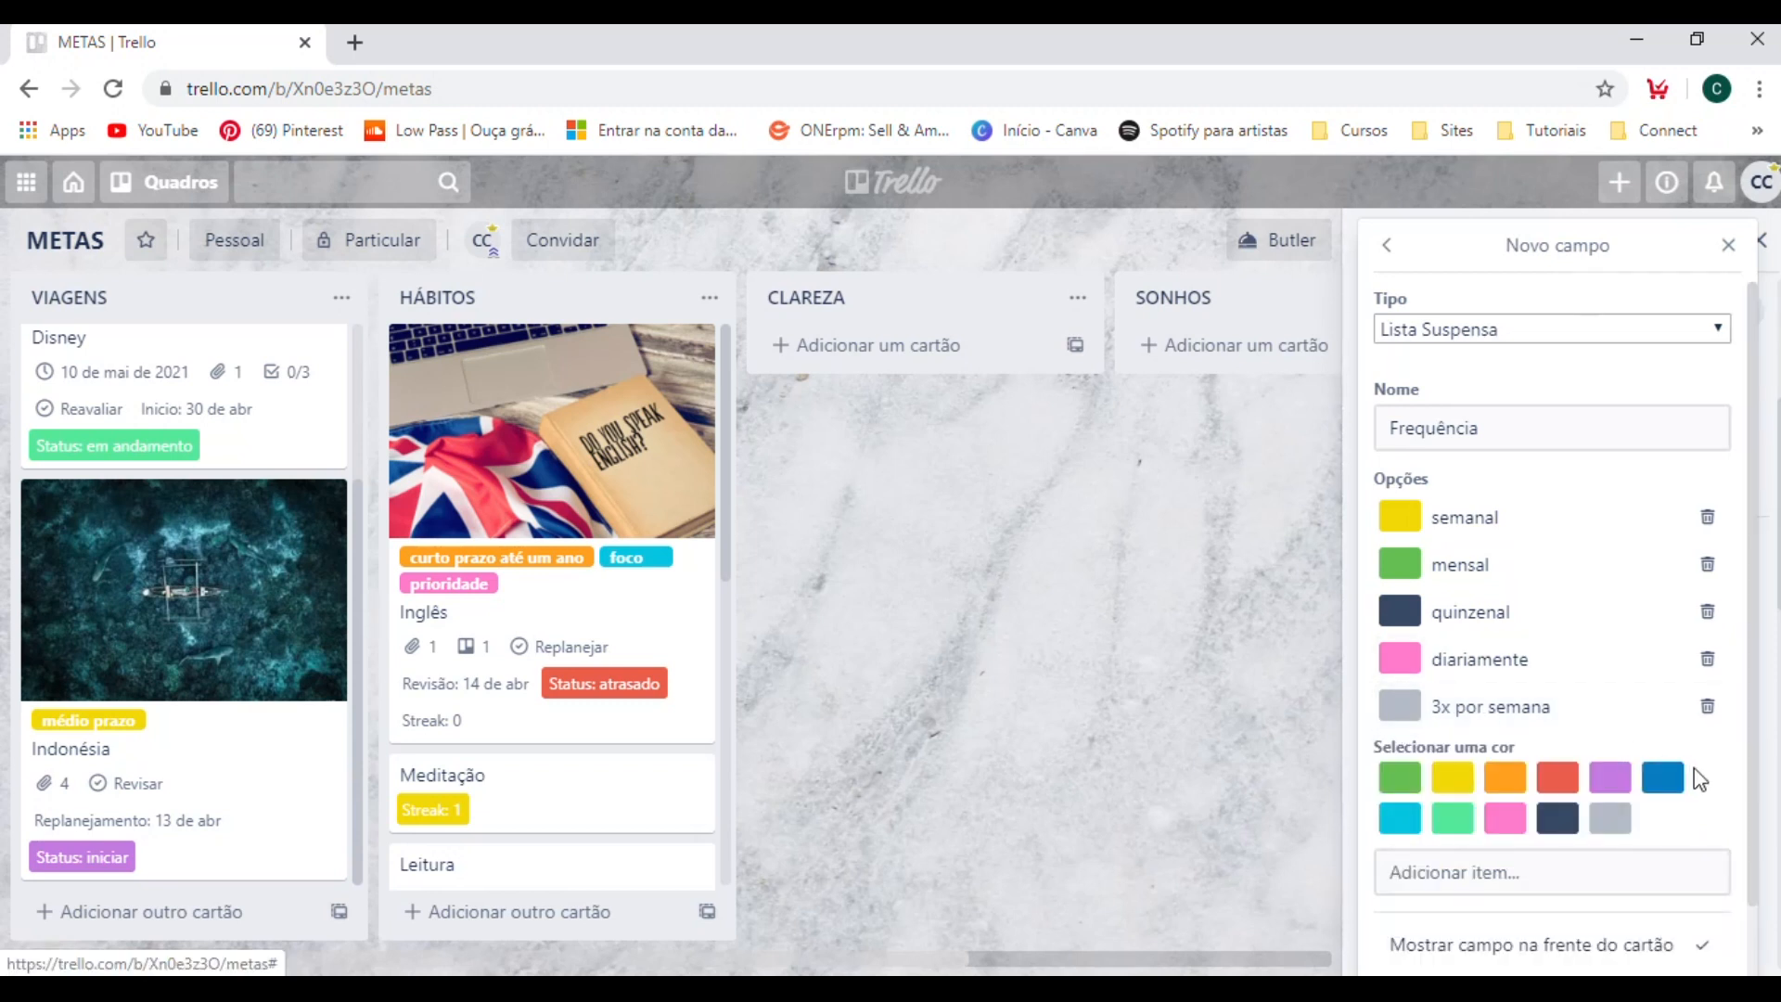
pyautogui.click(1663, 781)
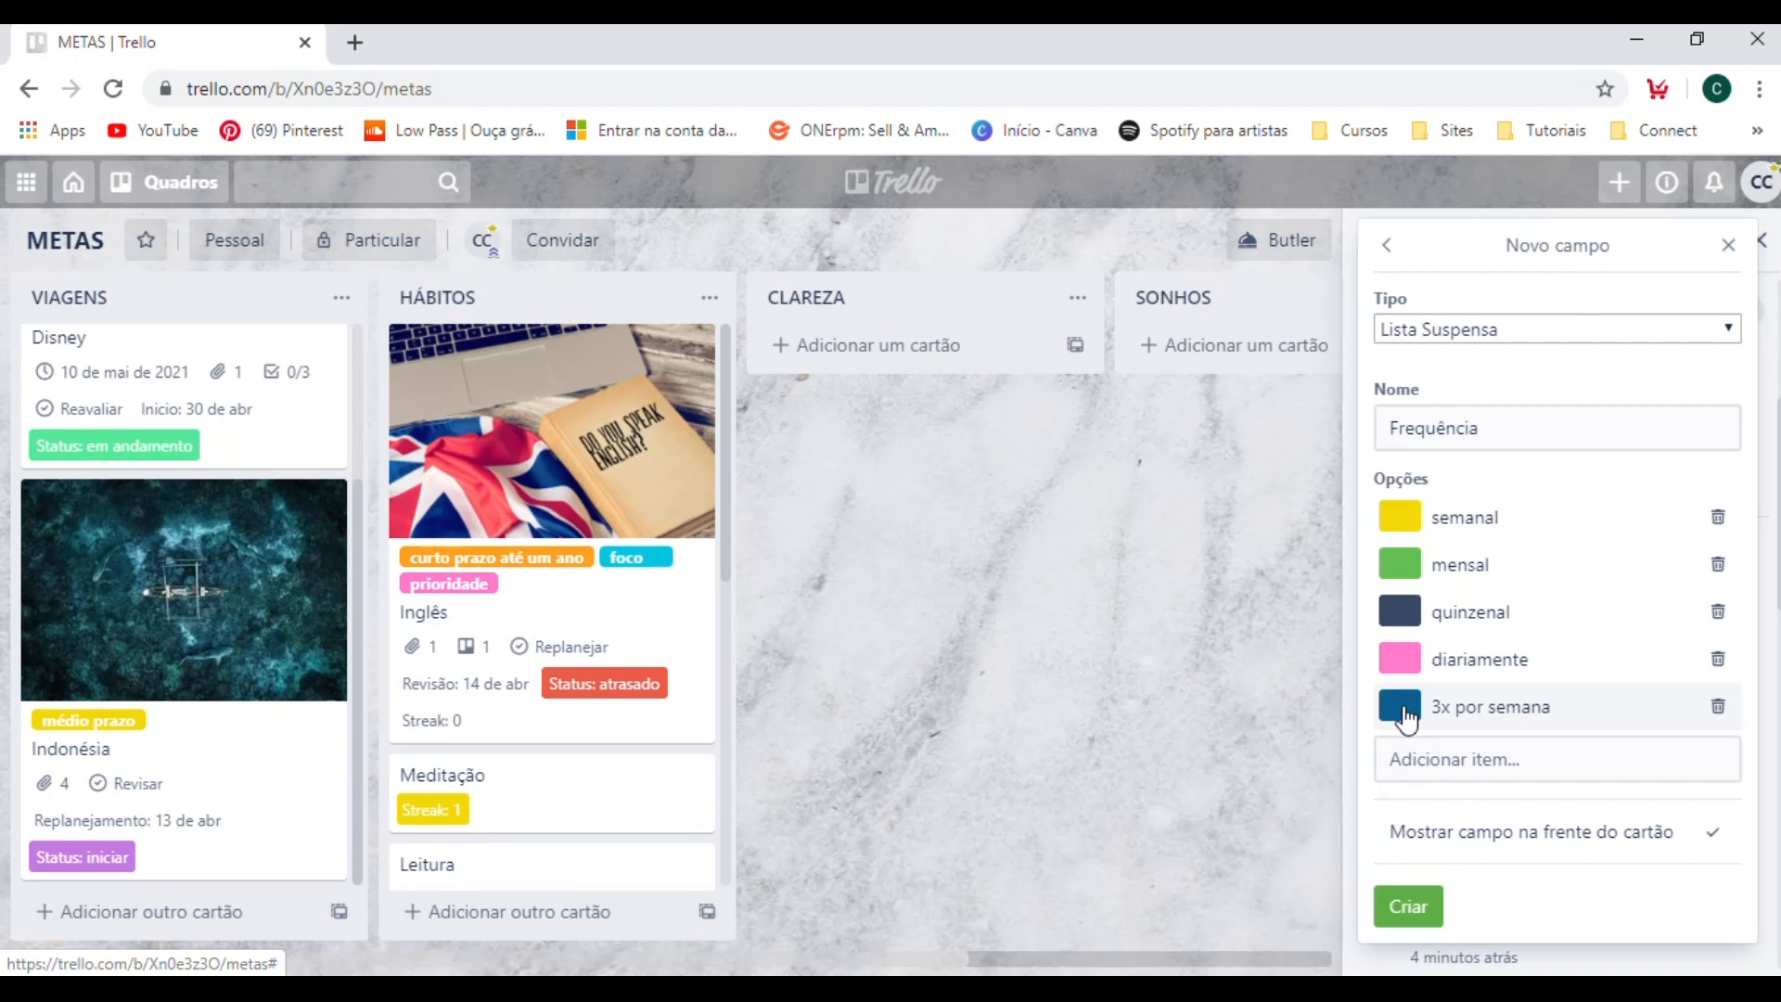
pyautogui.click(1406, 906)
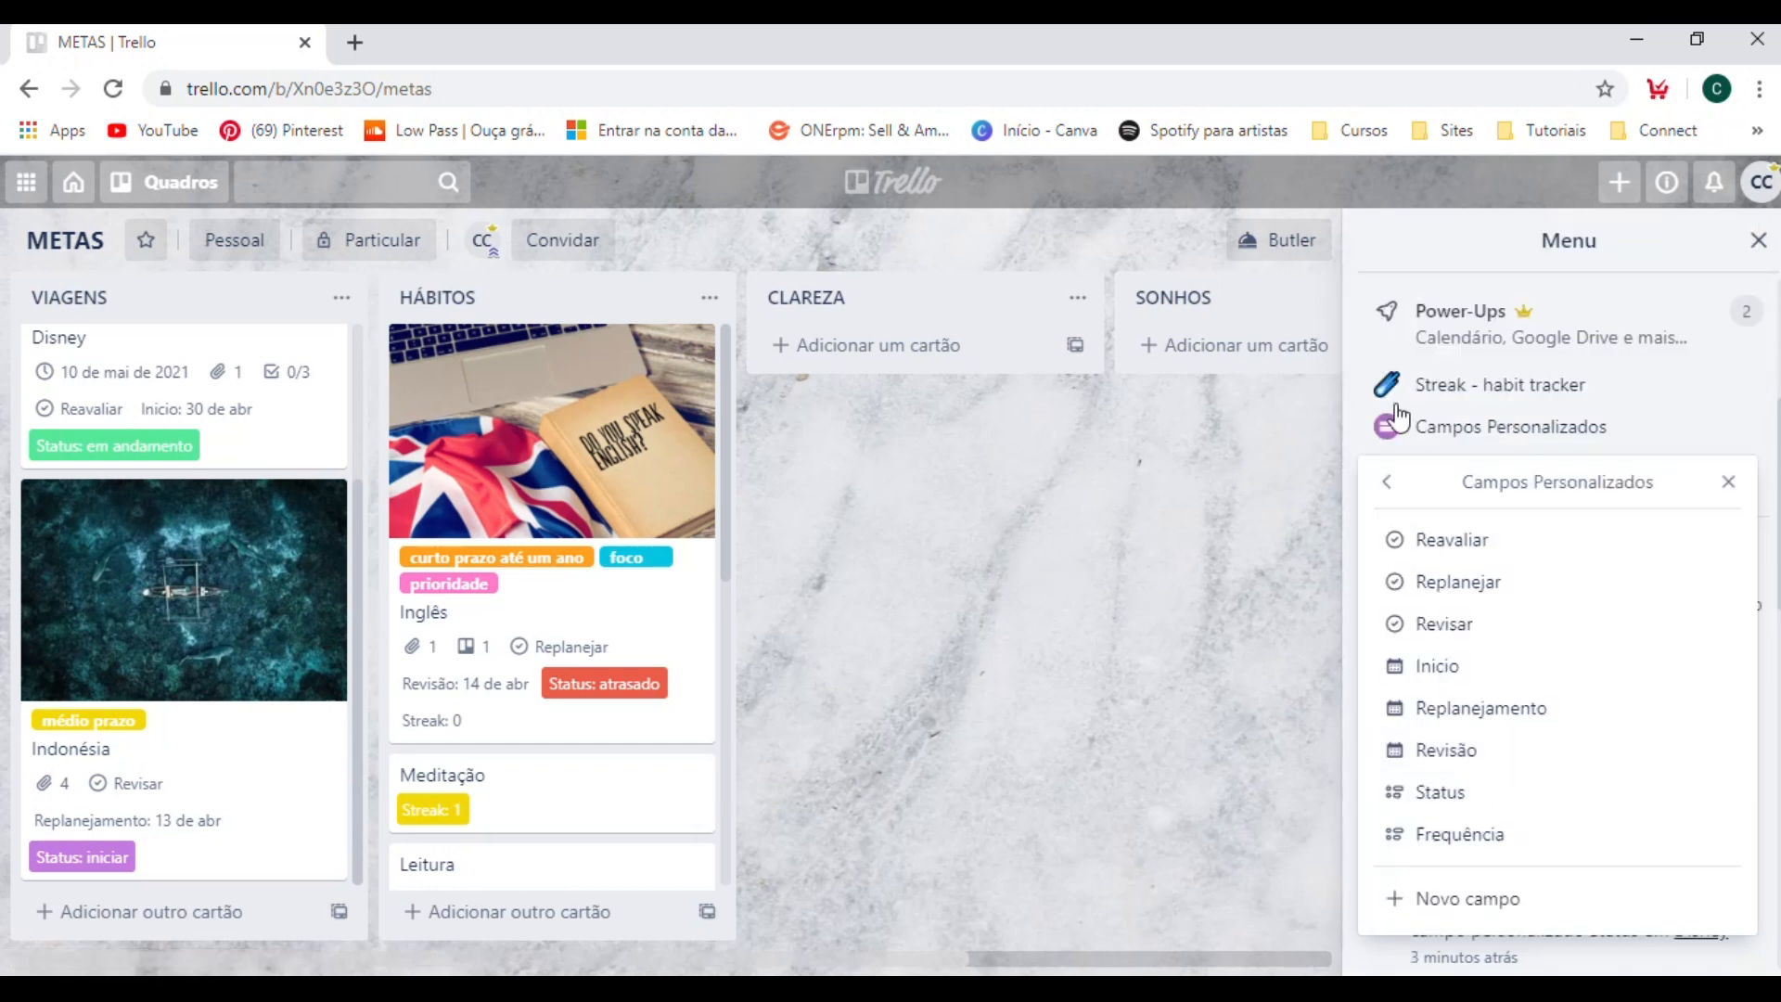
# Set the Frequência of the Inglês card in the HÁBITOS list to "diariamente" and return to the board.
pyautogui.click(1204, 561)
pyautogui.click(647, 627)
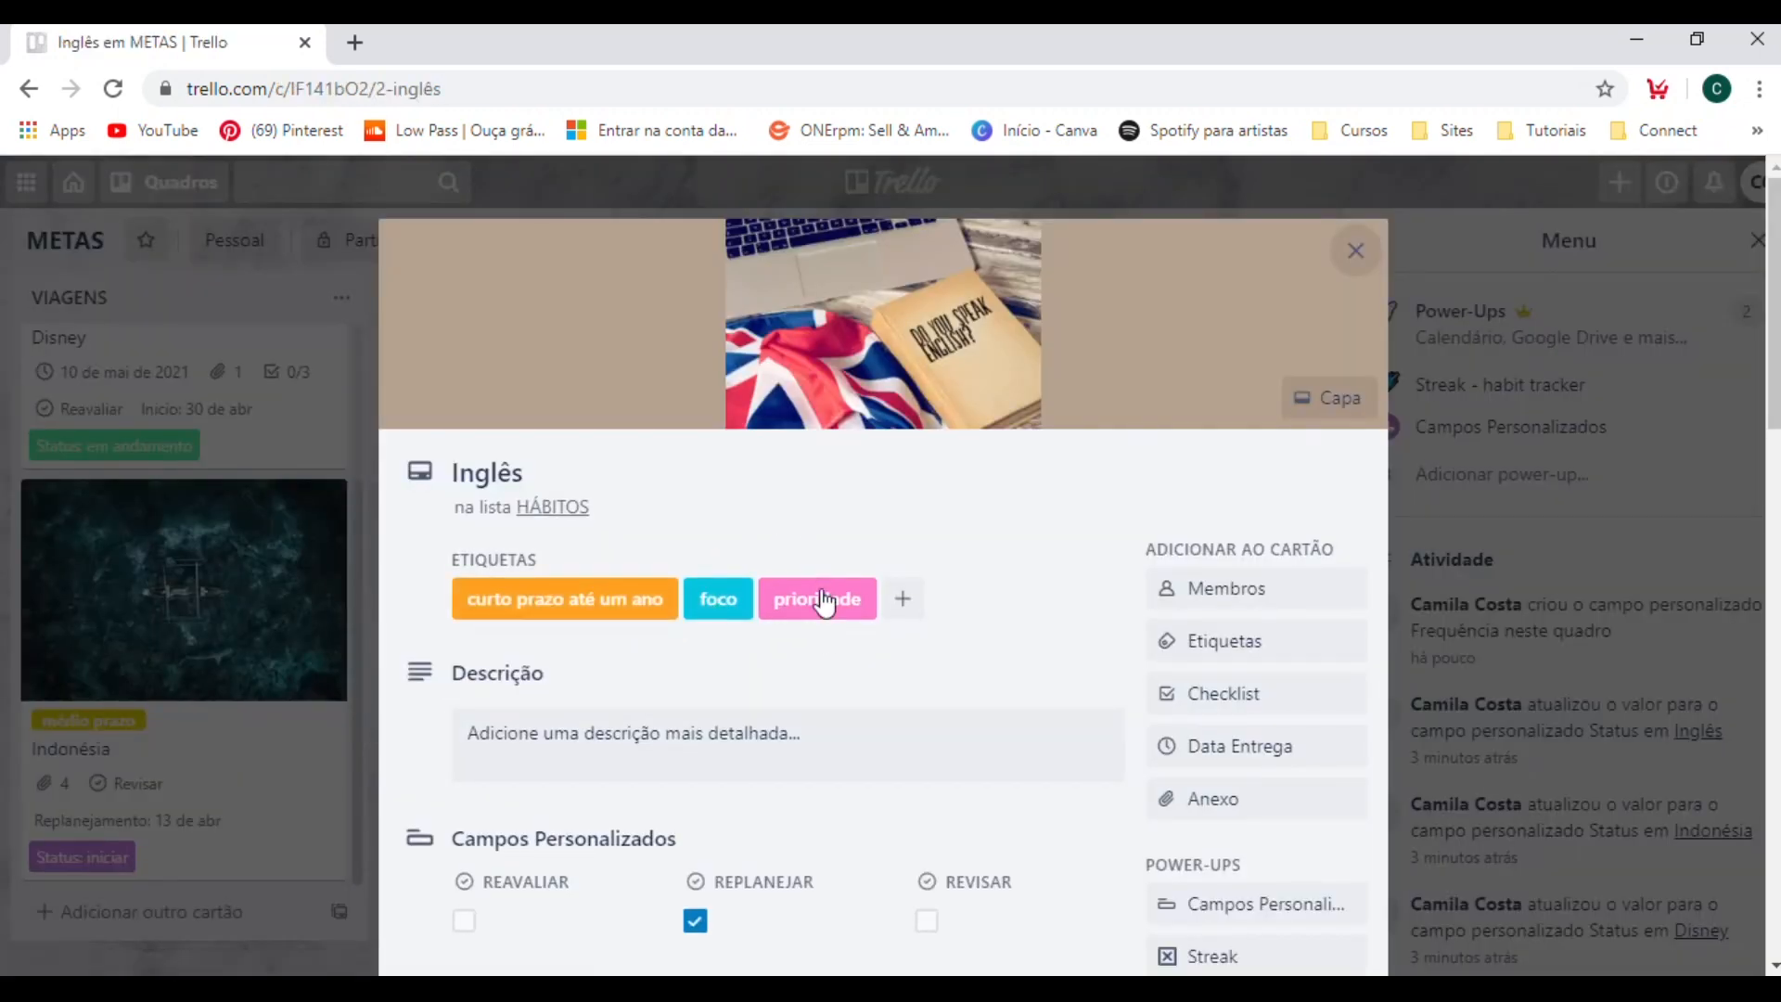
pyautogui.scroll(-5, 819, 585)
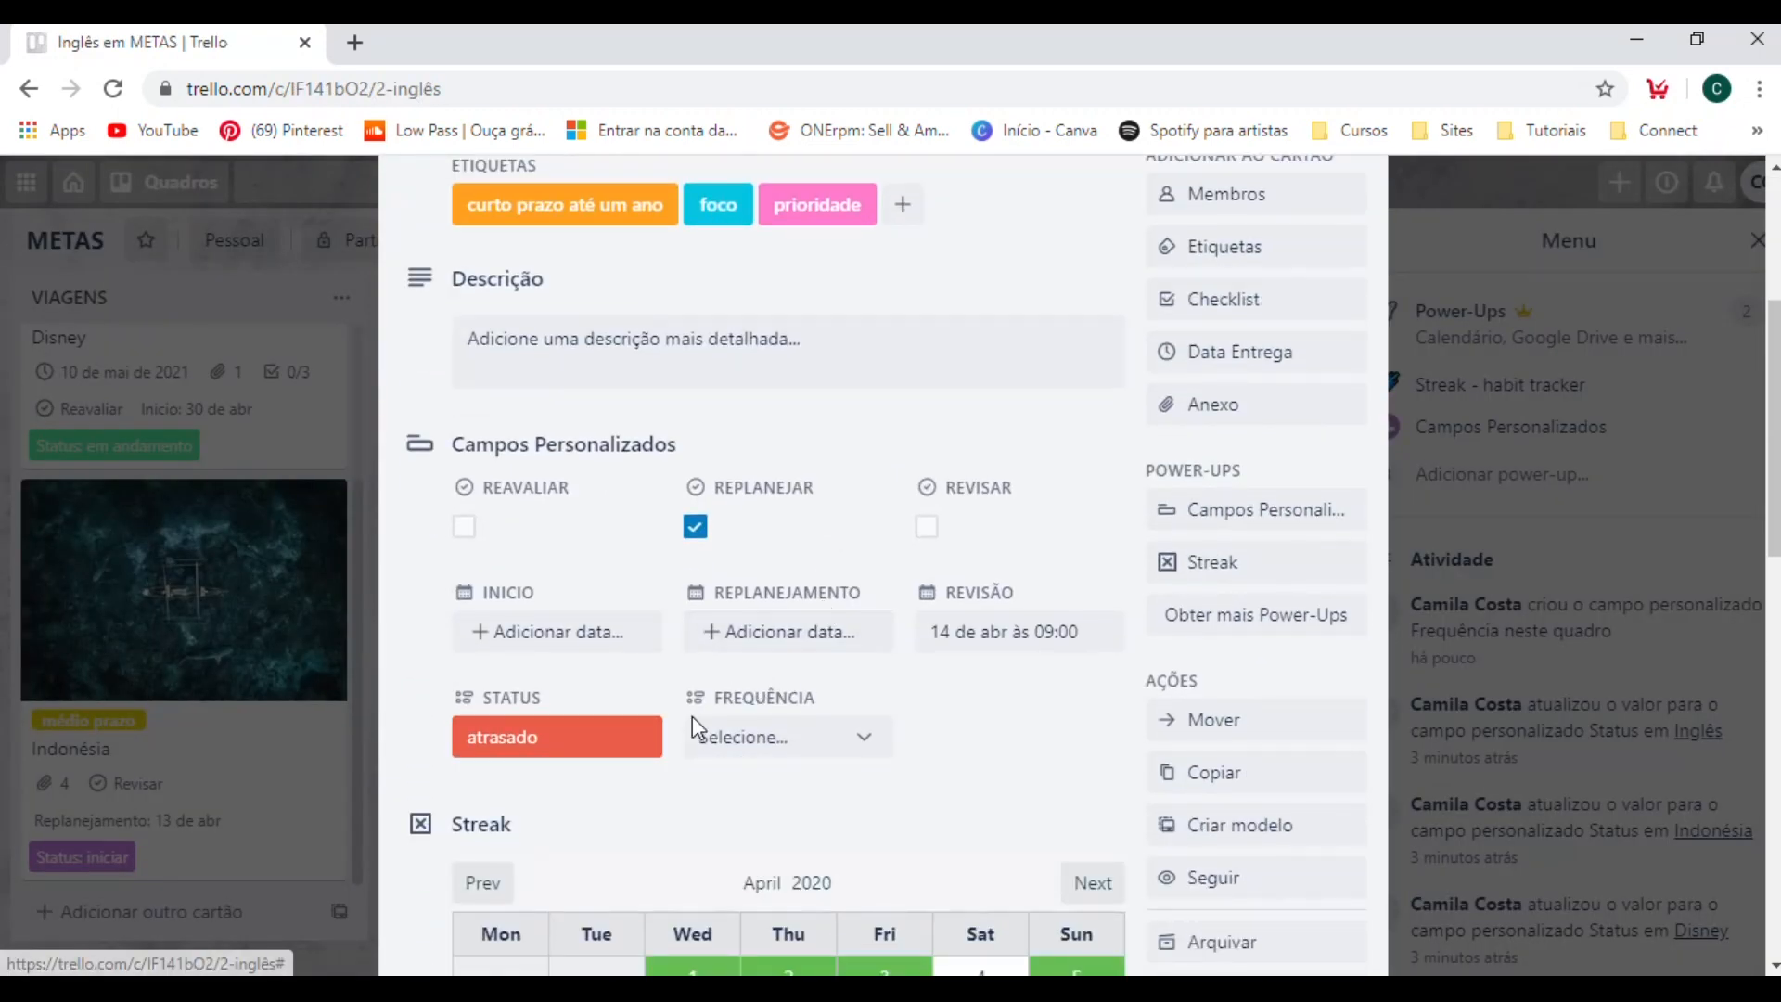
pyautogui.click(758, 739)
pyautogui.scroll(-1, 759, 741)
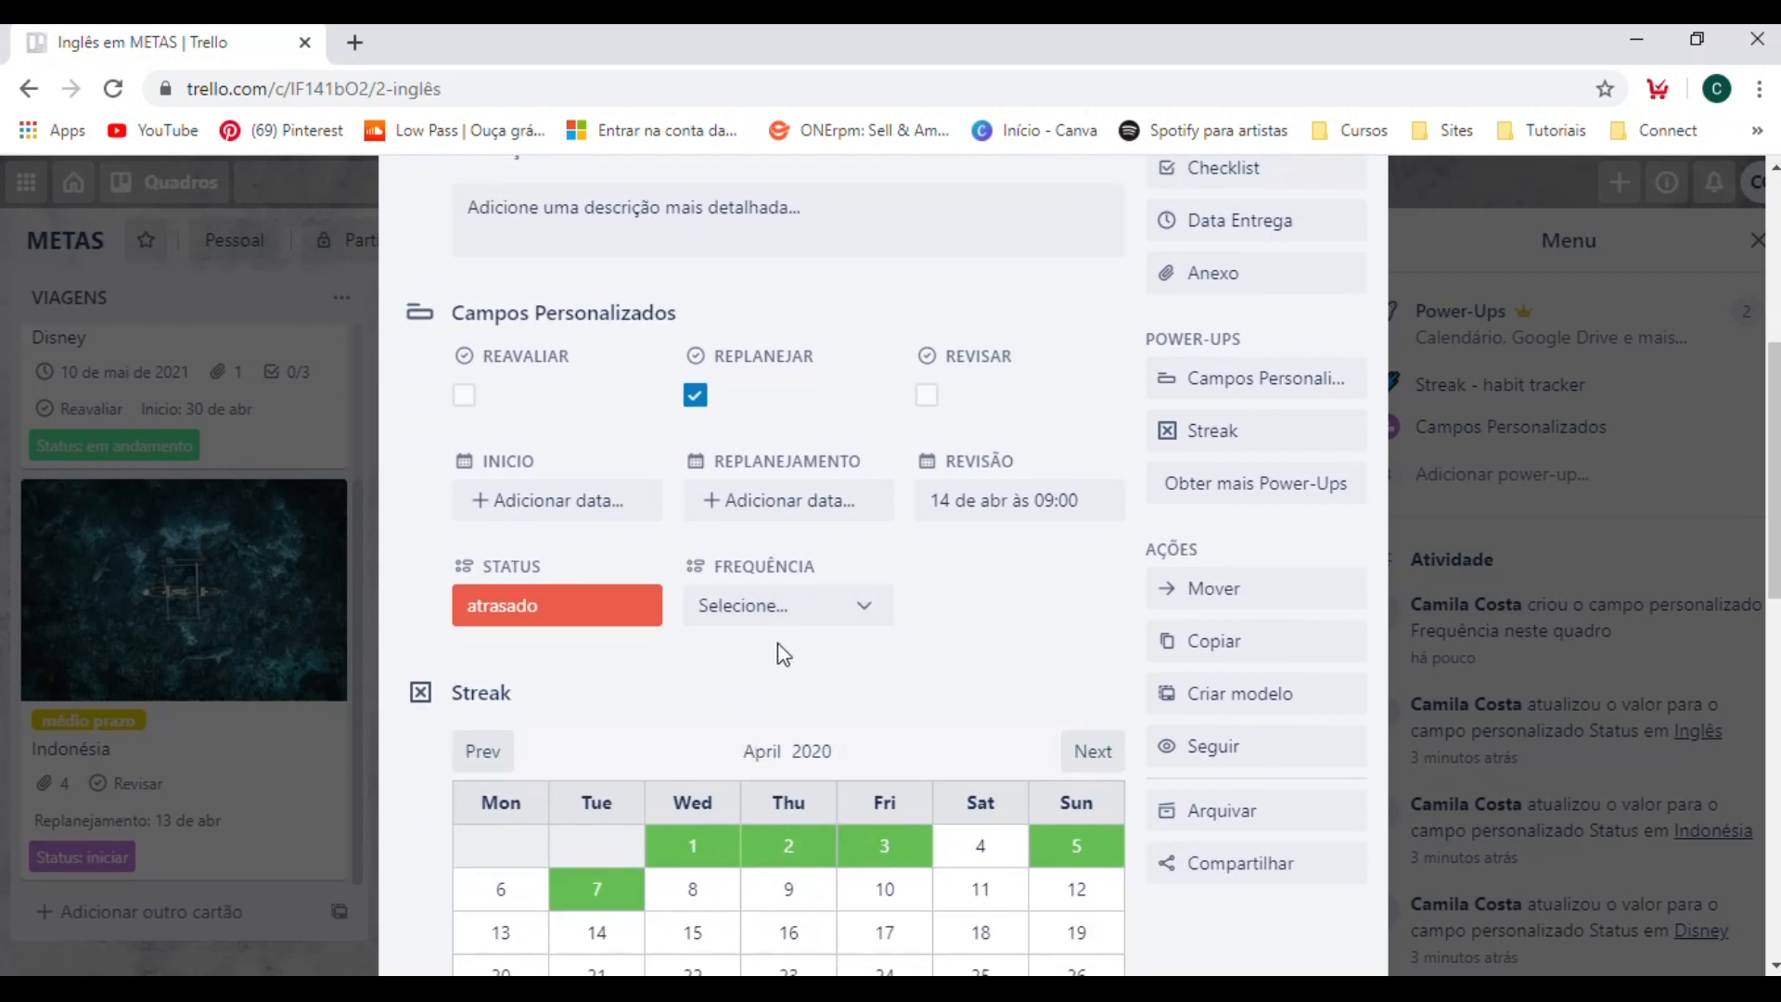
pyautogui.click(784, 612)
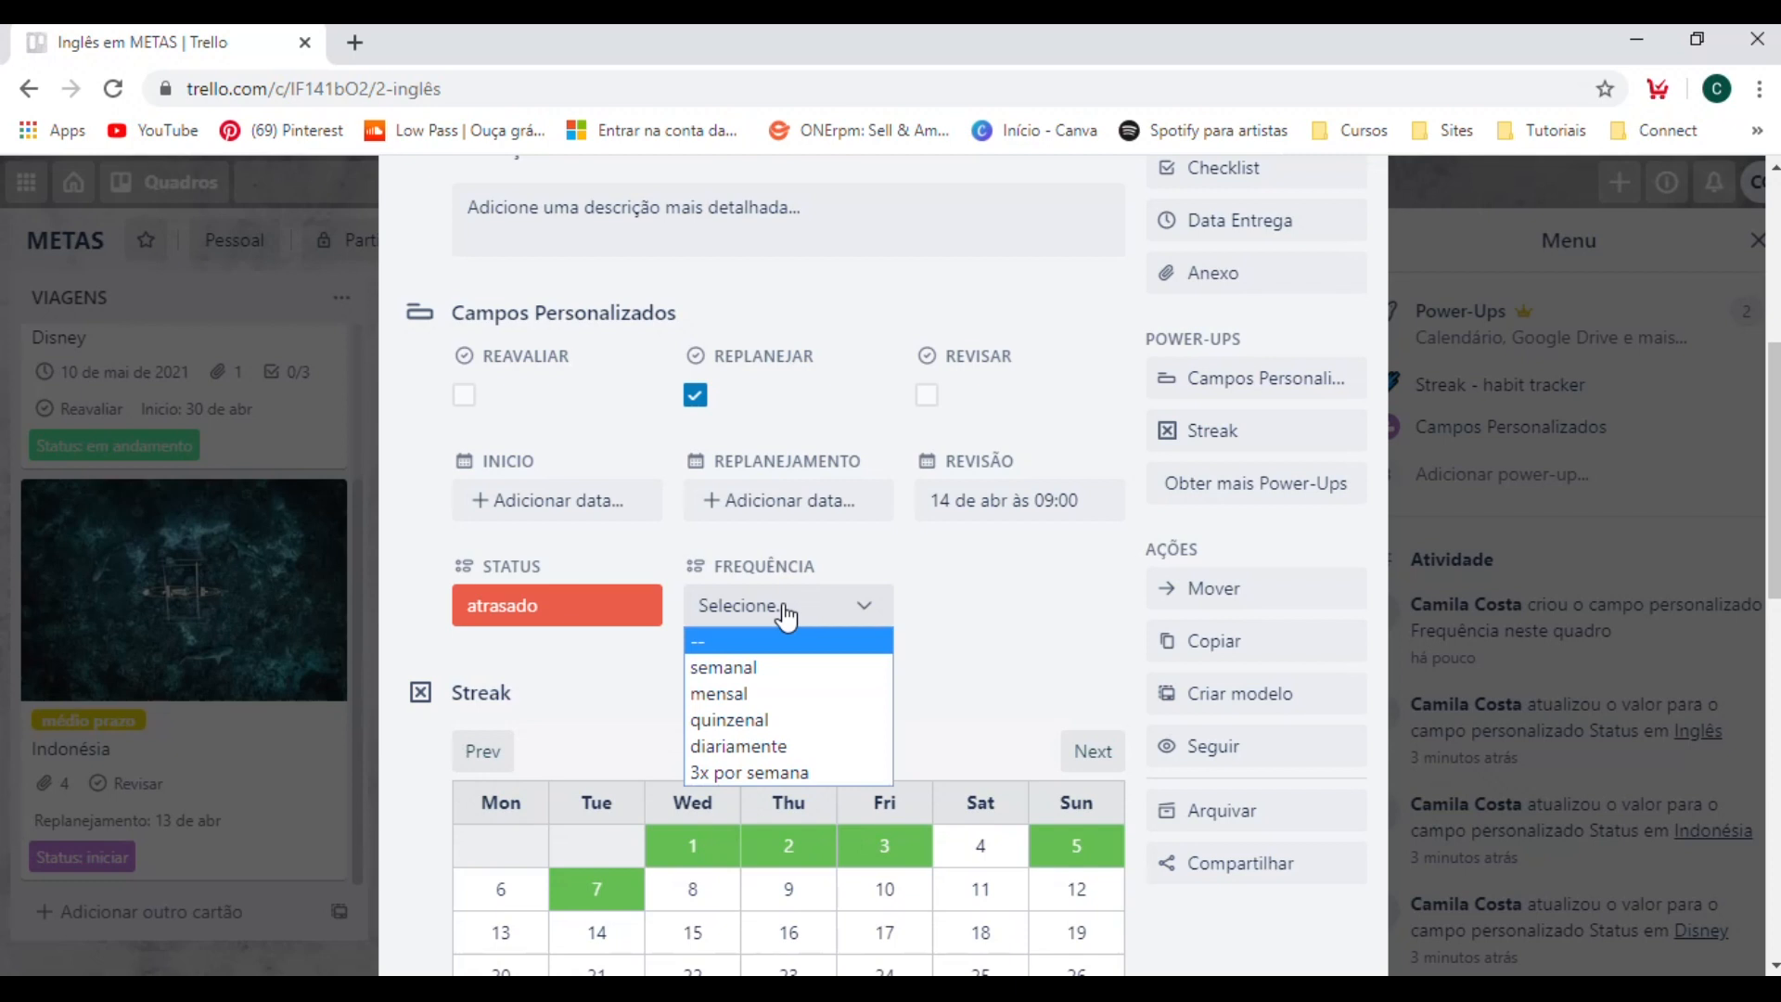
pyautogui.click(811, 745)
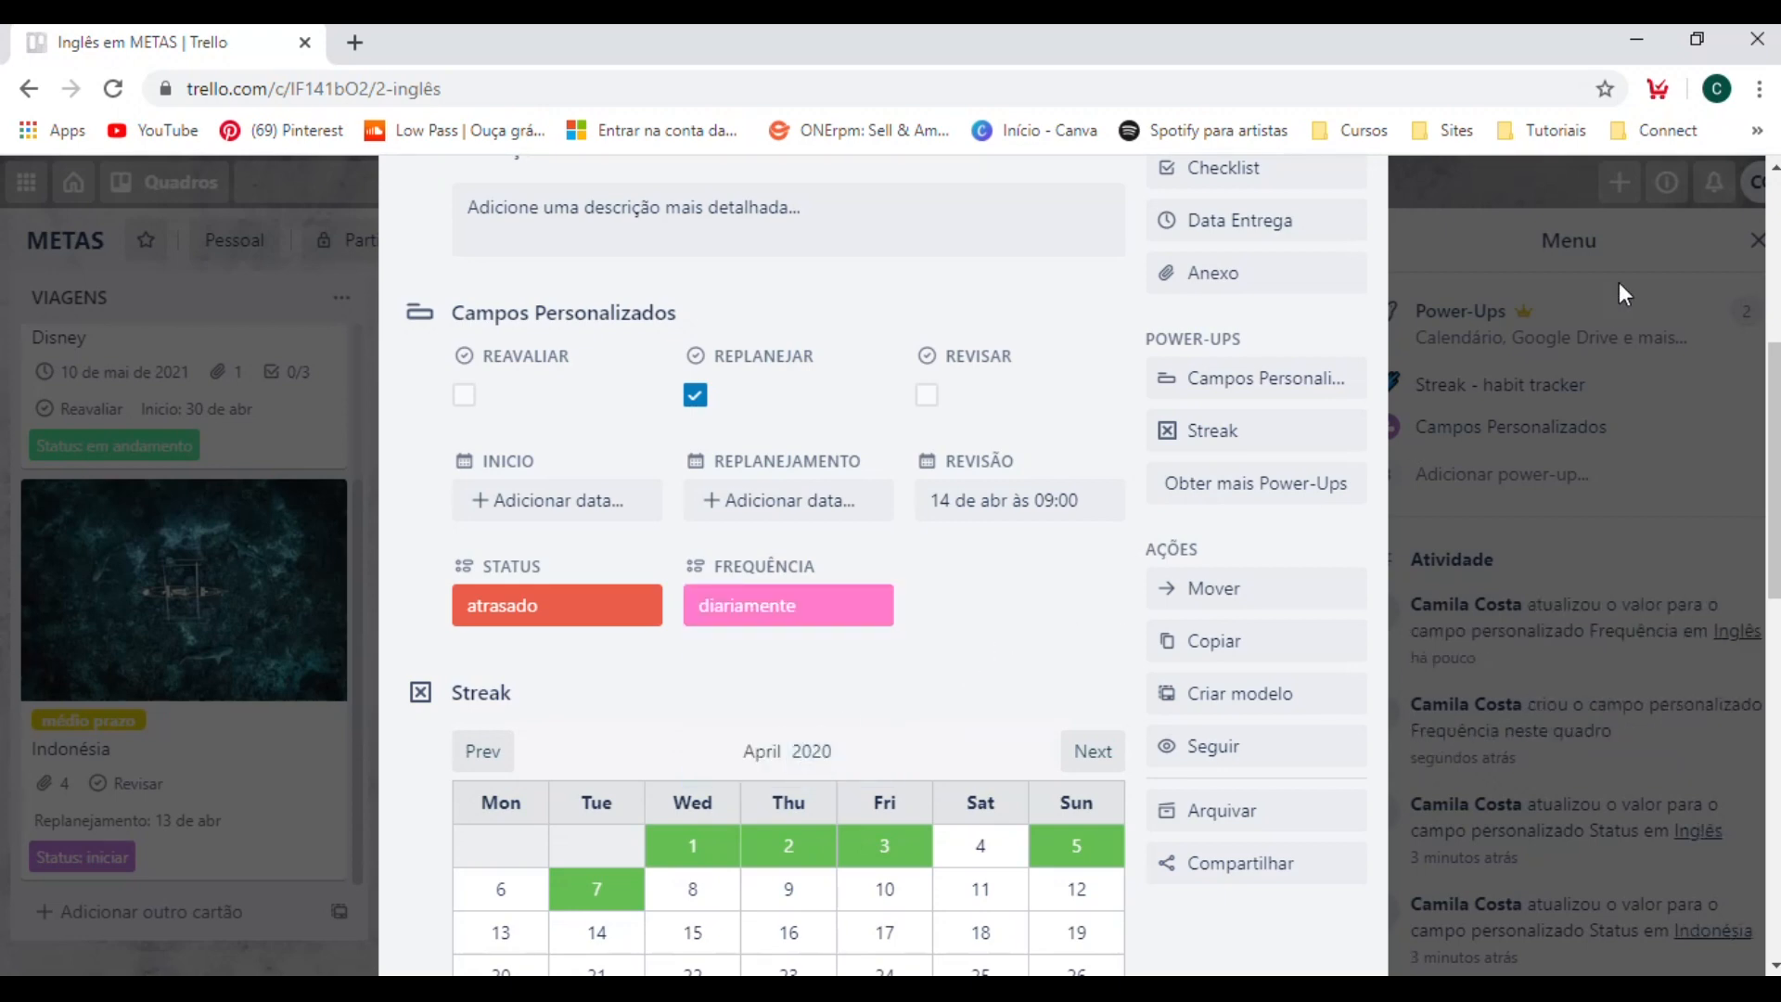
pyautogui.click(1623, 294)
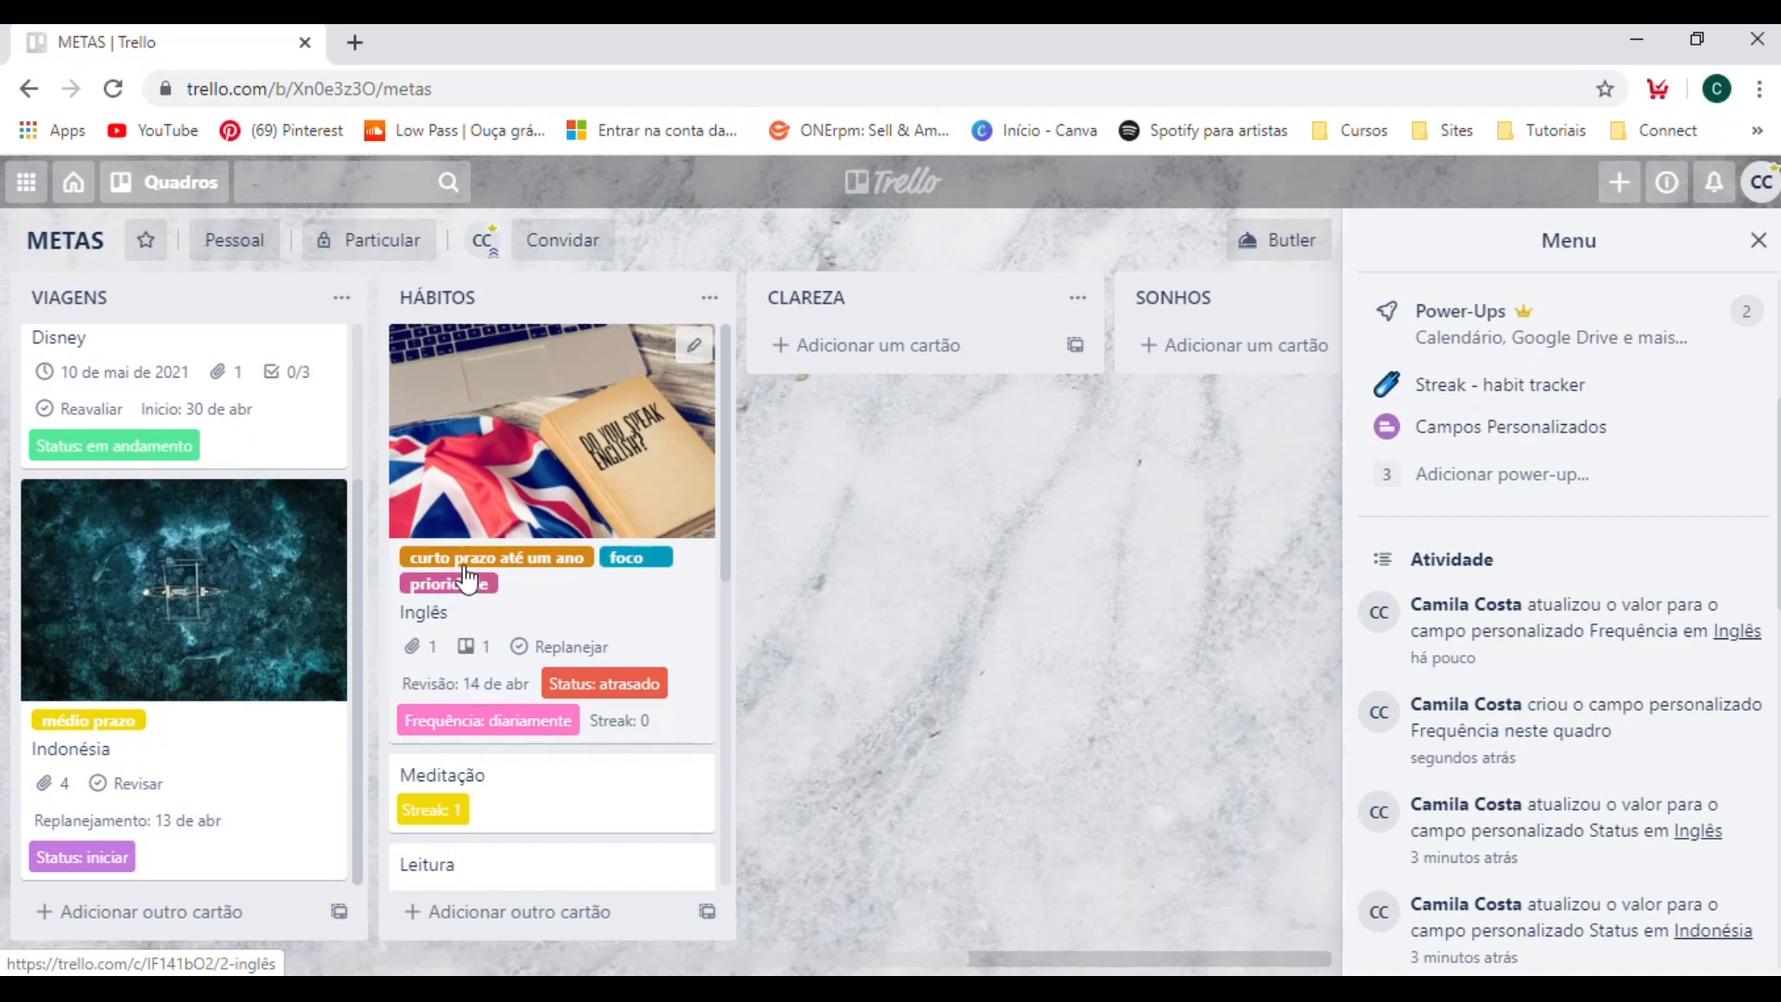
# Hide the label names on the board's cards and set the Frequência of the Meditação card to "diariamente".
pyautogui.click(567, 575)
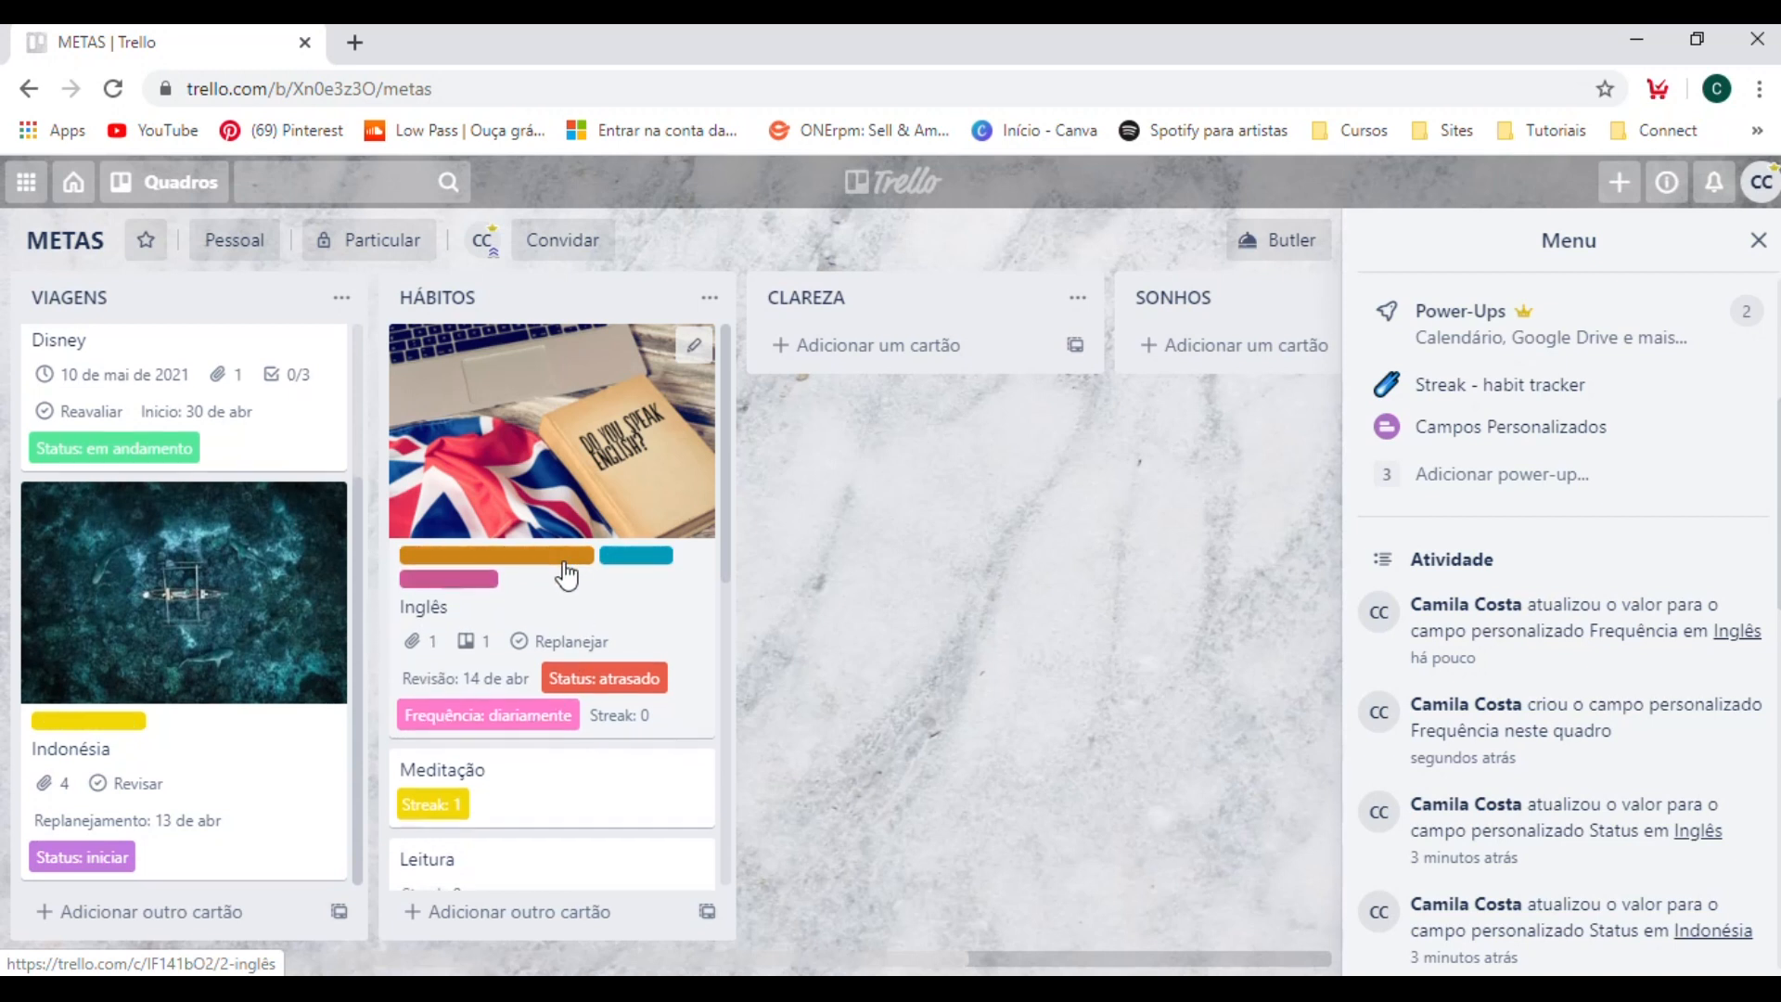
pyautogui.scroll(-2, 649, 575)
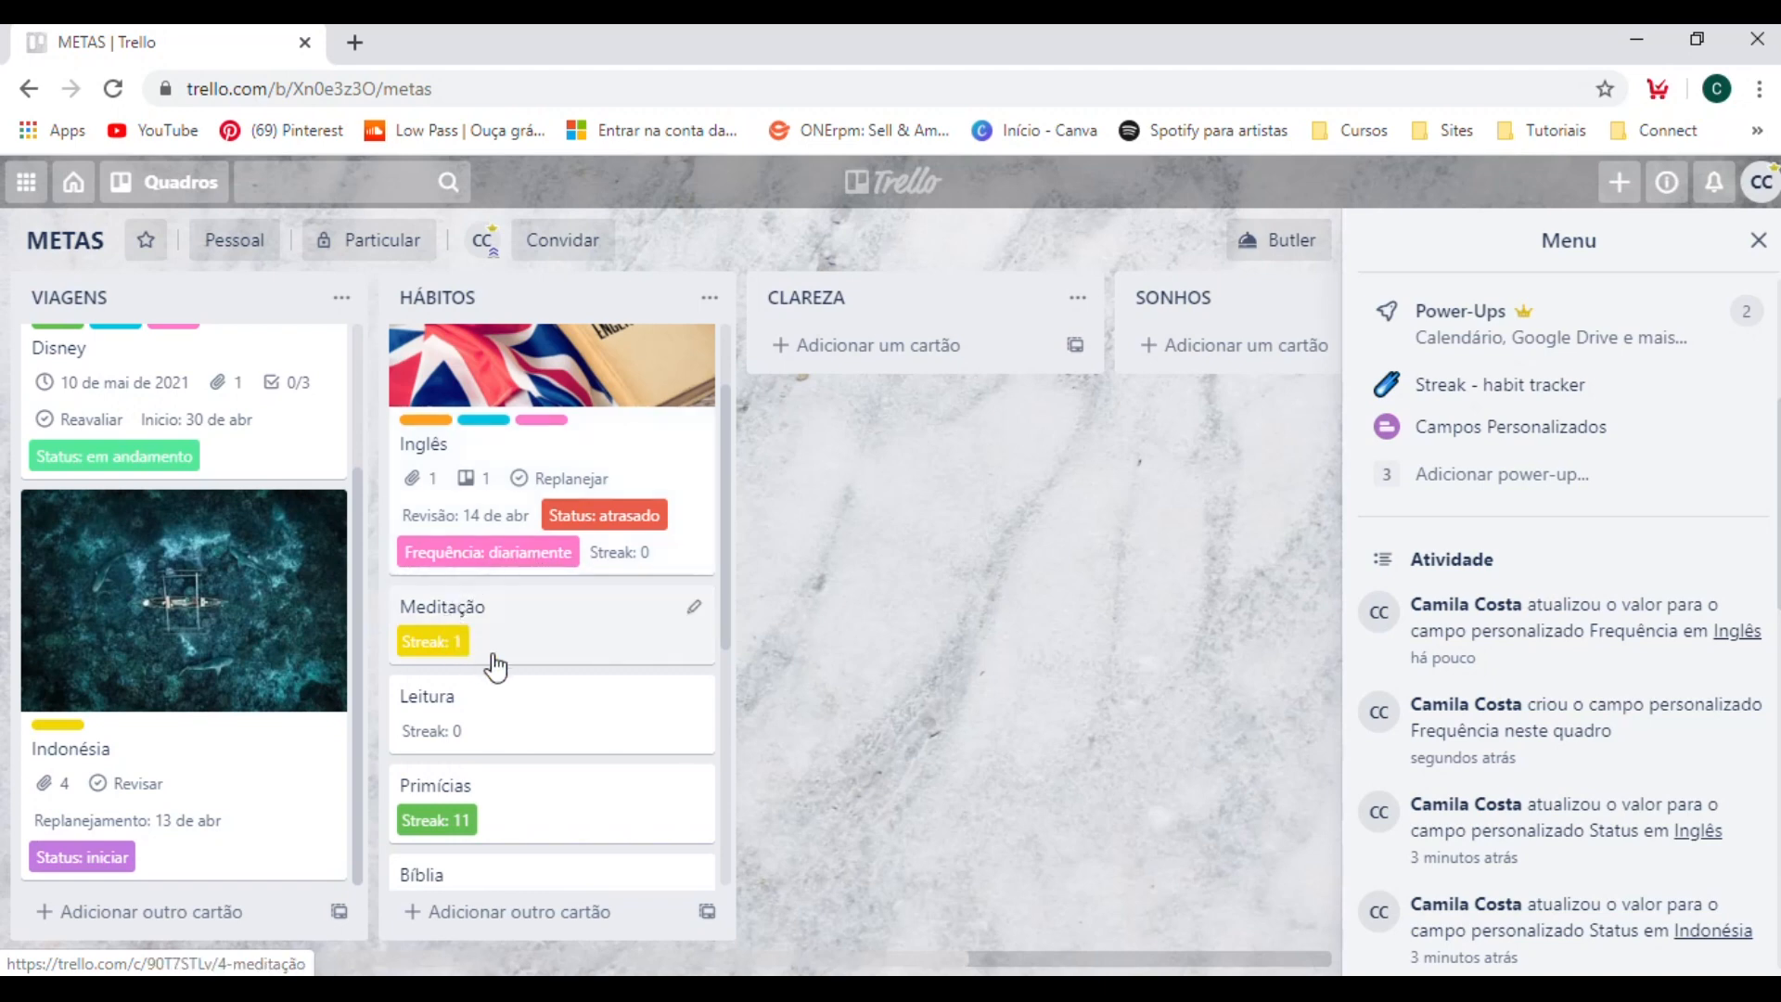
pyautogui.click(592, 649)
pyautogui.click(784, 846)
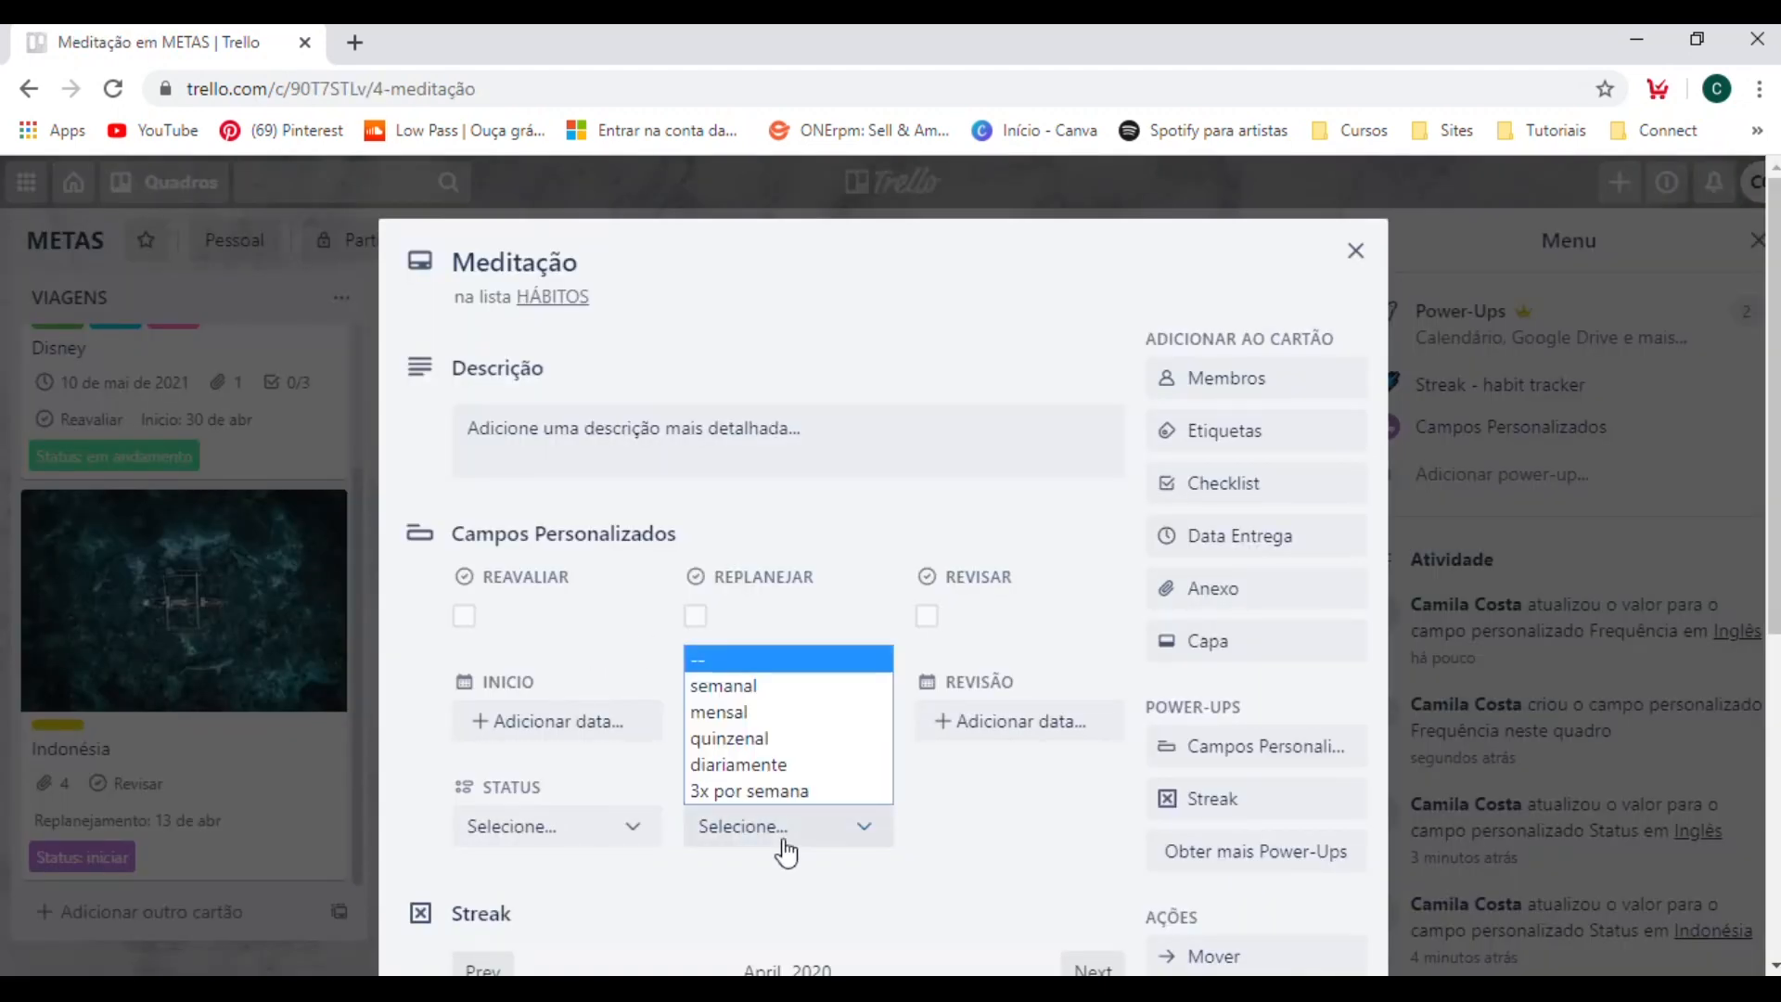
pyautogui.click(790, 764)
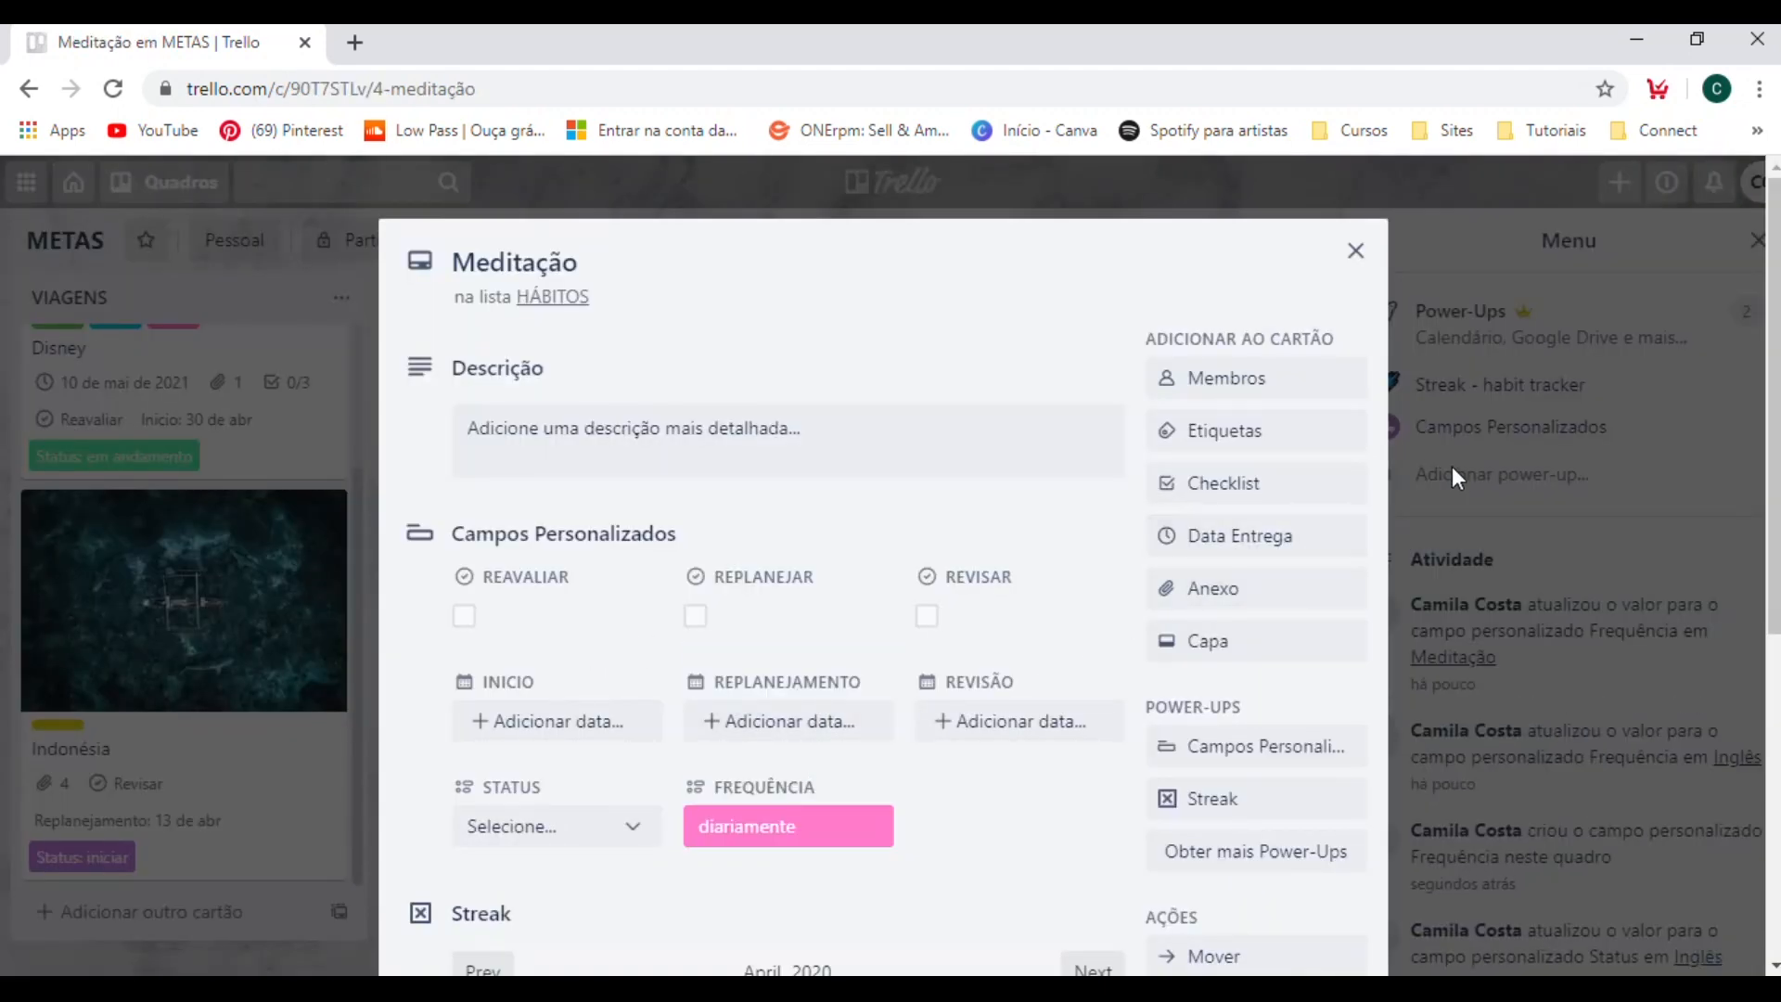
pyautogui.click(1451, 468)
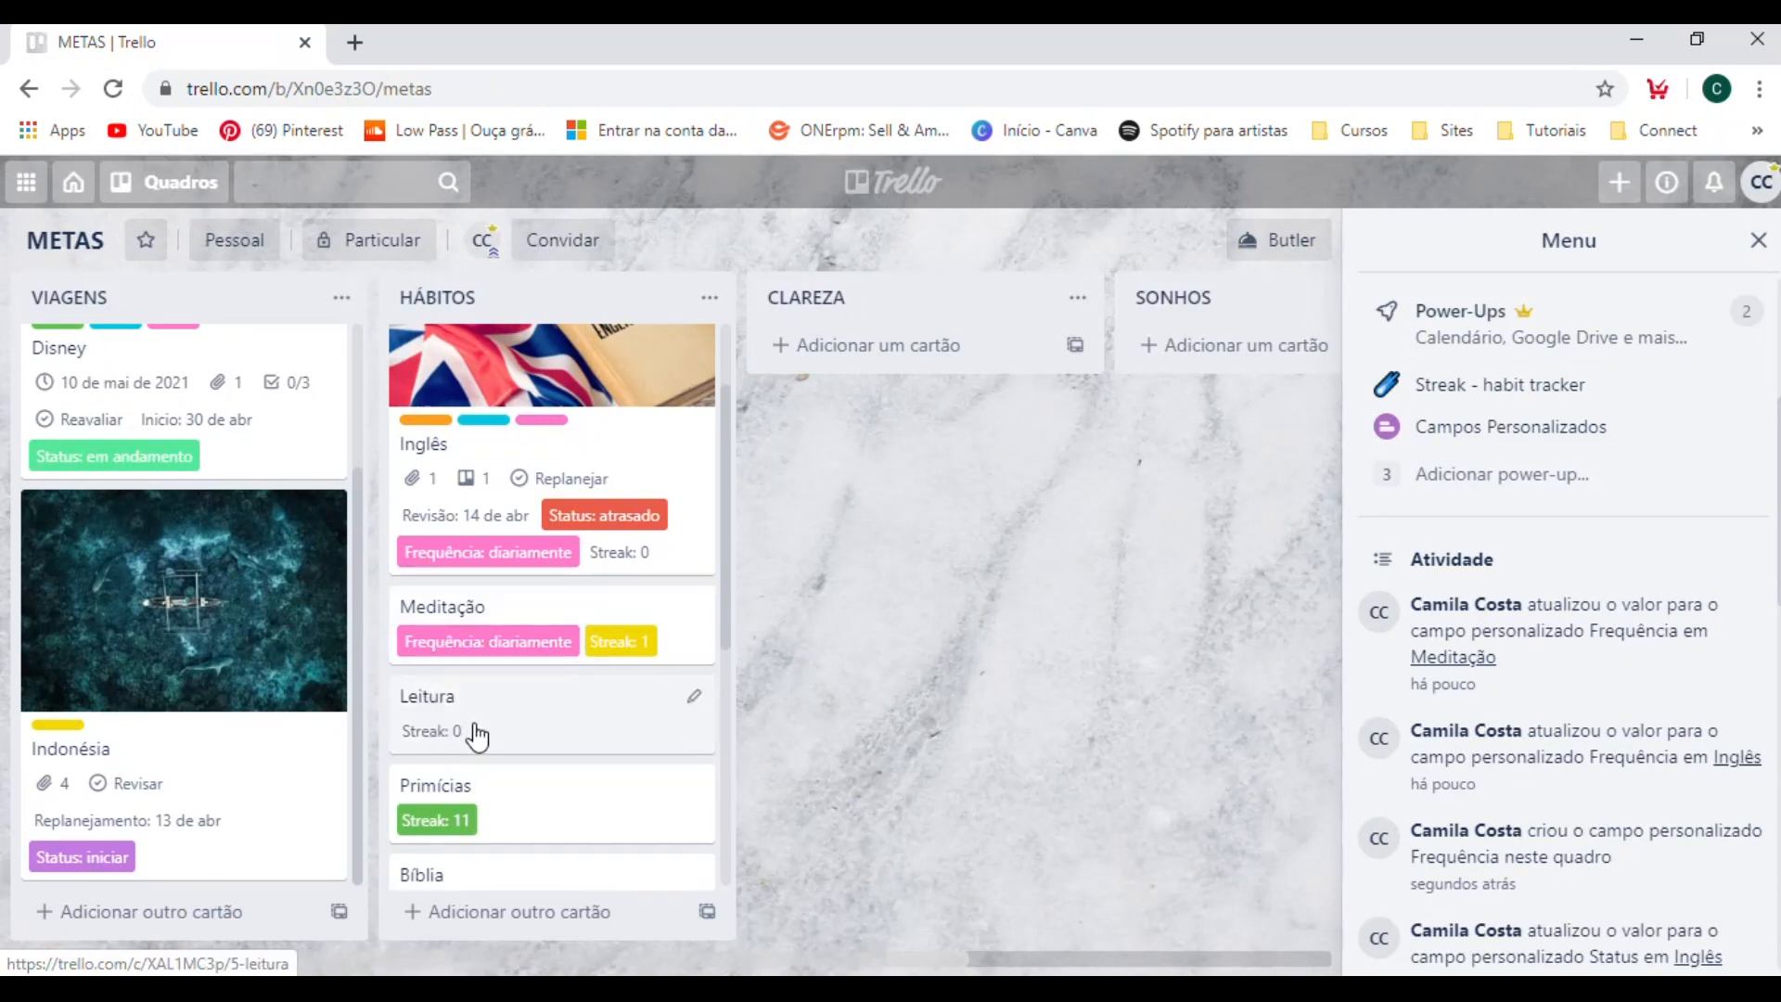
# Set the Frequência of the first Leitura card in the HÁBITOS list to "diariamente" and return to the board.
pyautogui.click(517, 732)
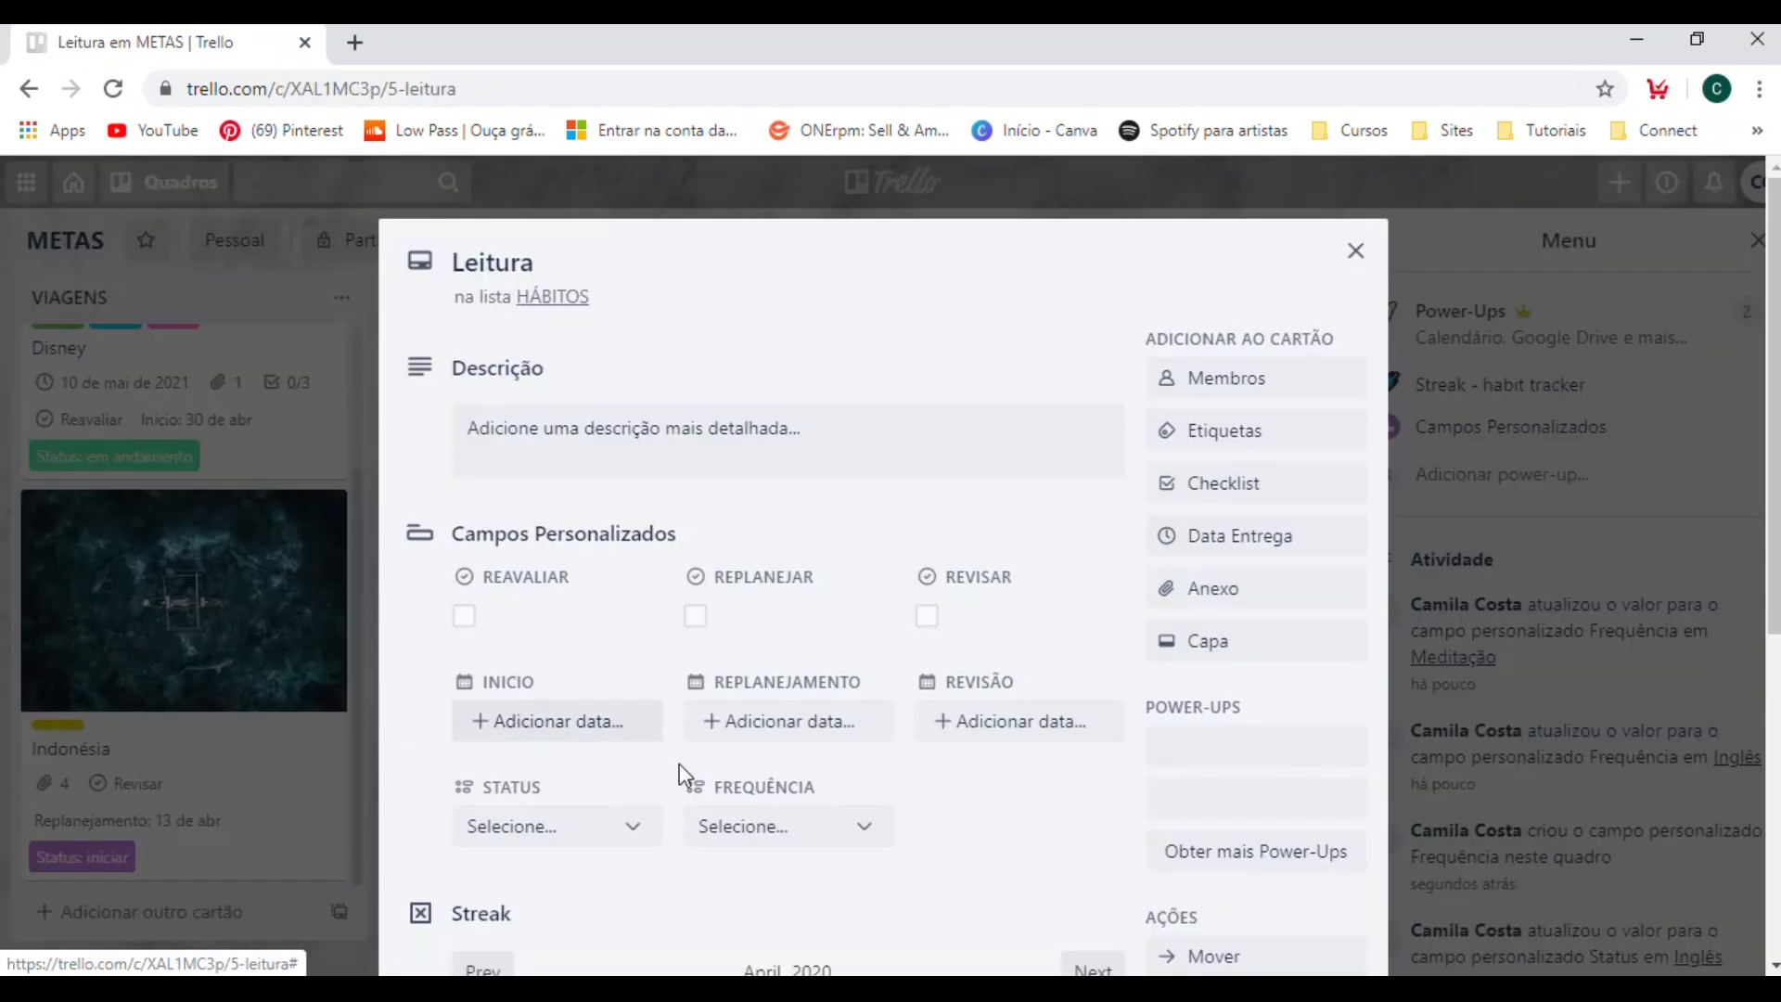
pyautogui.click(770, 828)
pyautogui.click(788, 765)
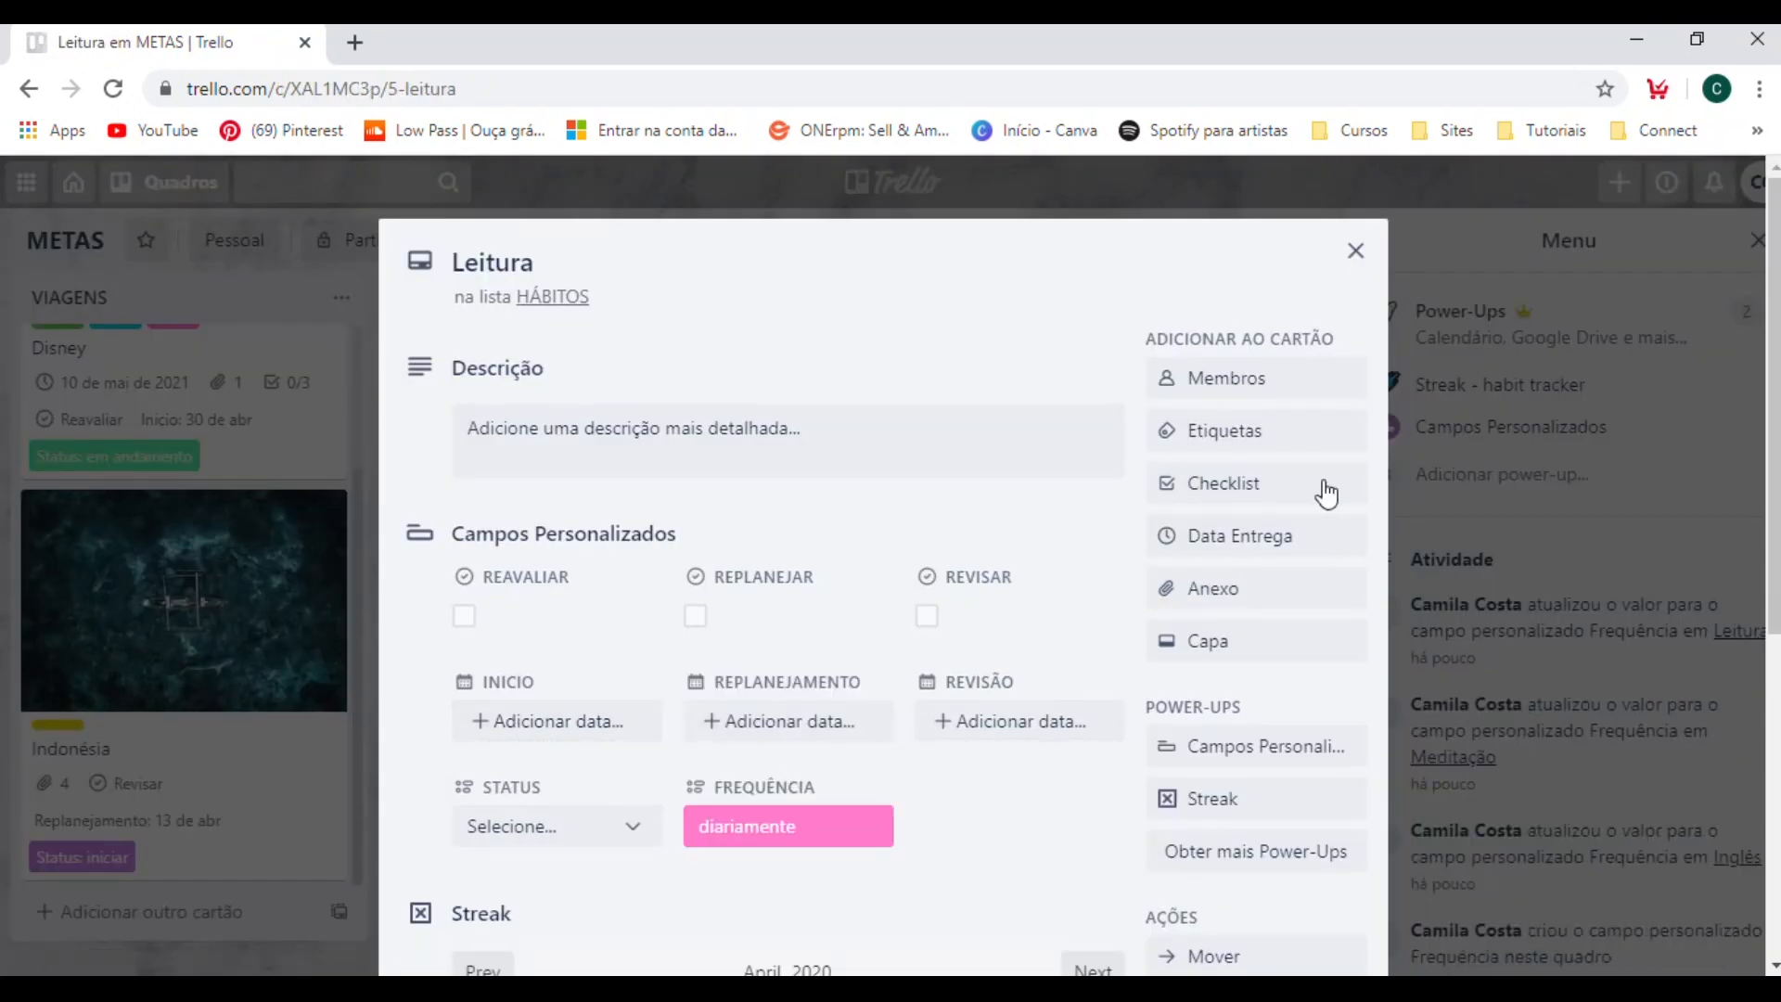
pyautogui.click(1452, 422)
# Set the Frequência of the Atividade Física card in the HÁBITOS list to "3x por semana" and return to the board.
pyautogui.scroll(-2, 636, 827)
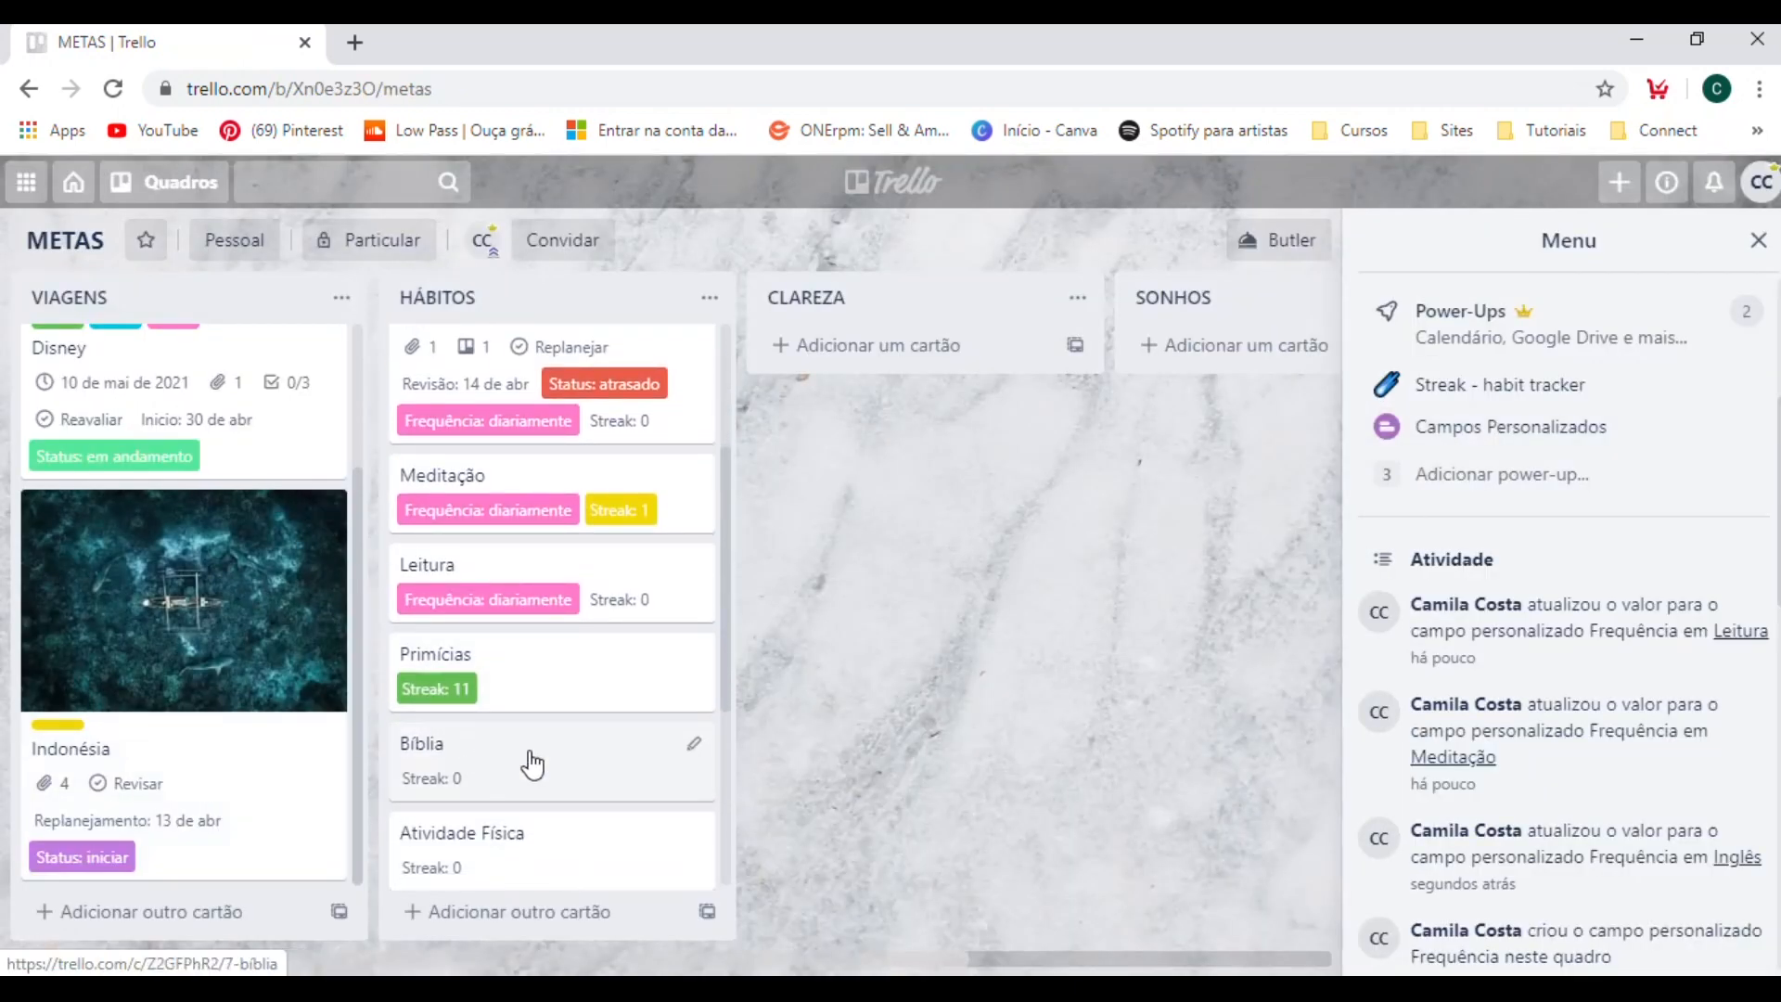
pyautogui.scroll(-3, 544, 821)
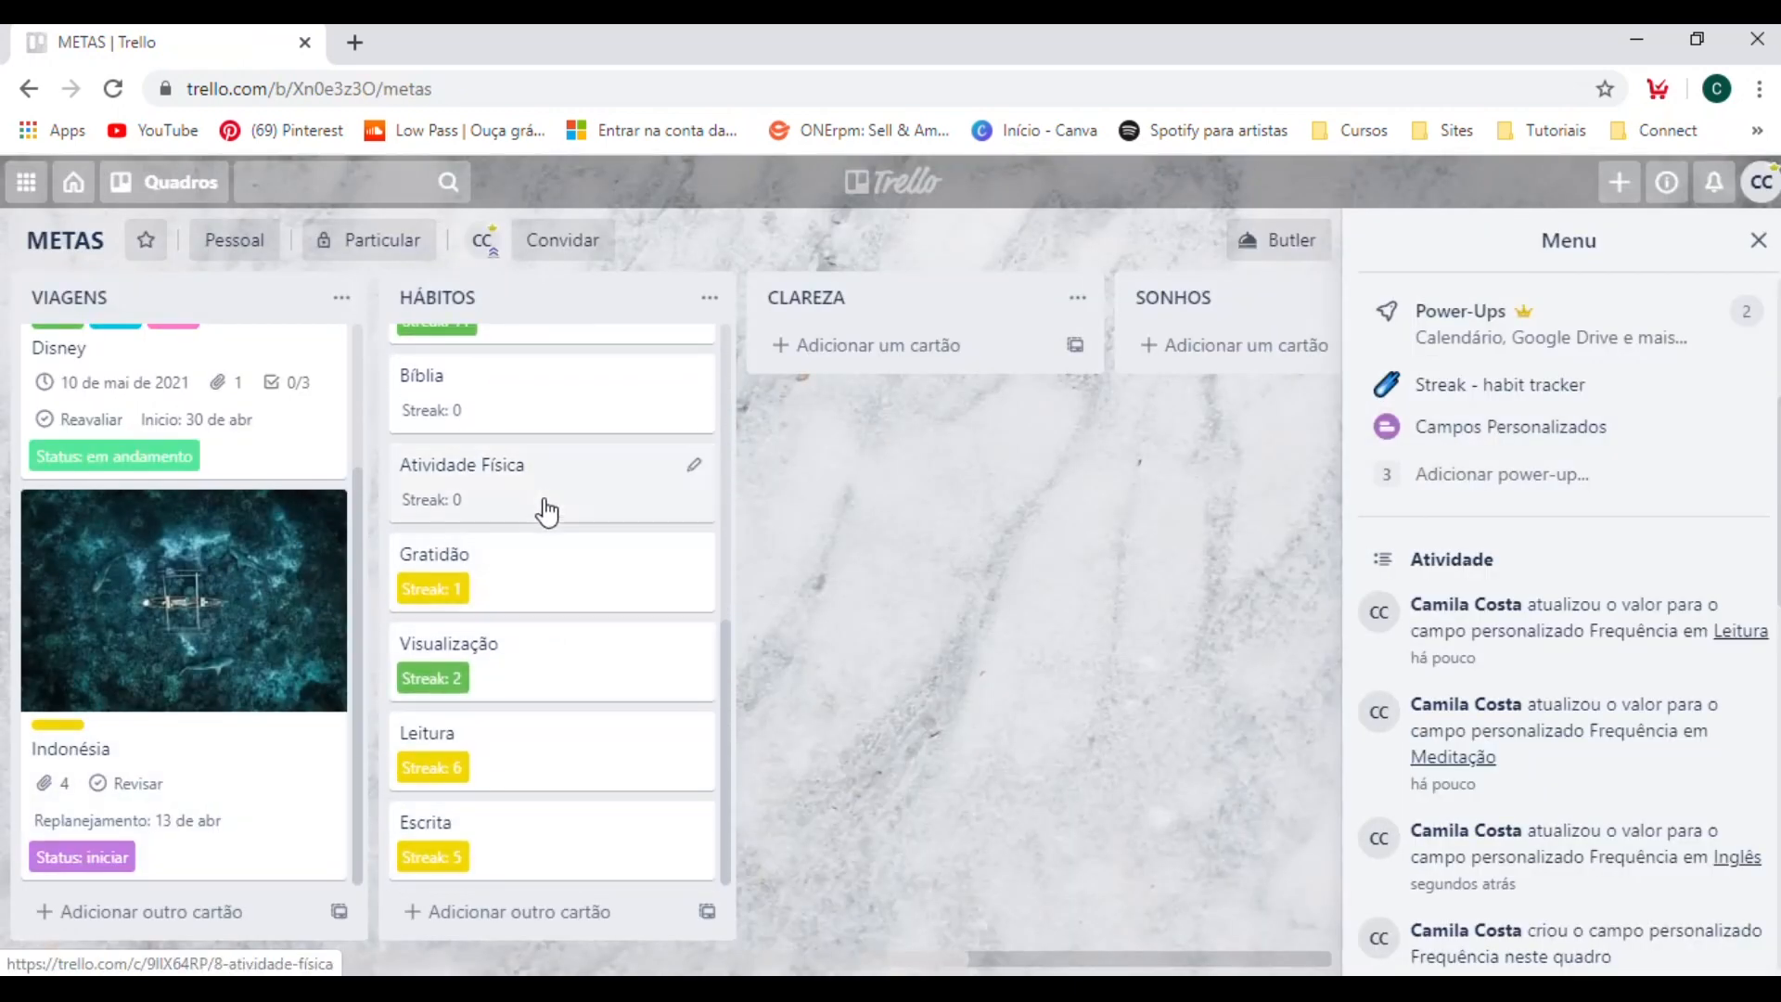
pyautogui.click(547, 519)
pyautogui.click(768, 823)
pyautogui.click(753, 789)
pyautogui.click(1432, 452)
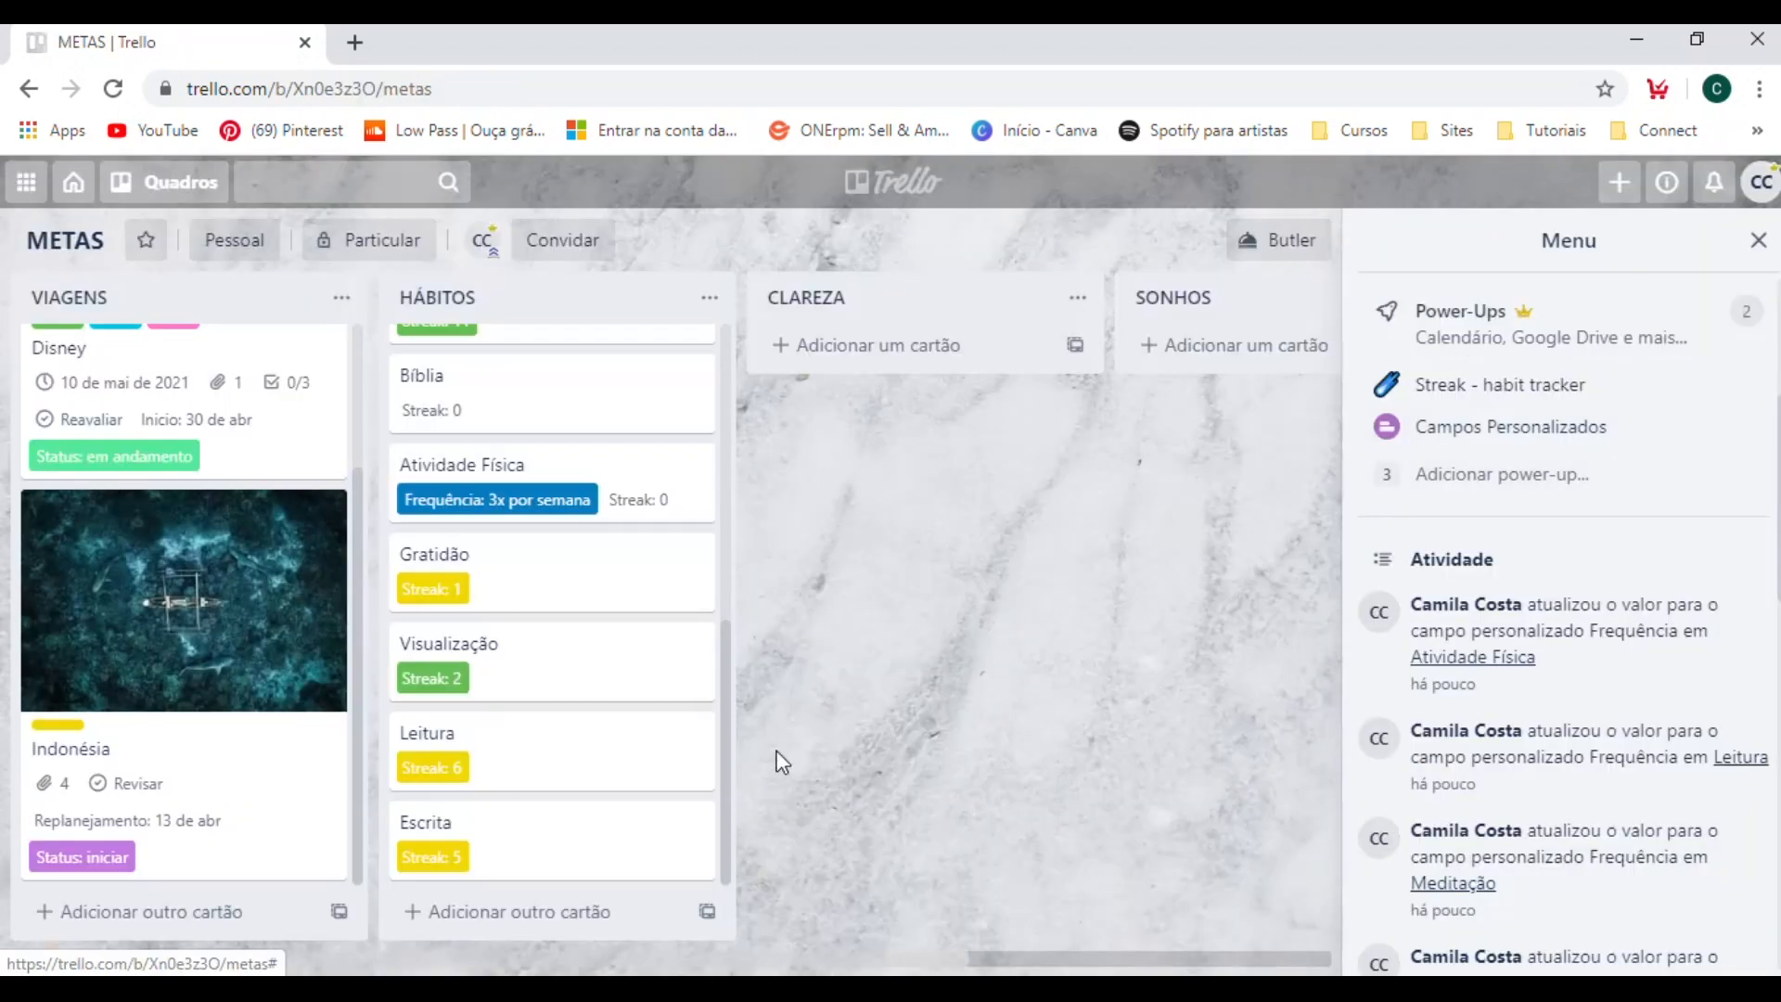
# Set the Frequência of the Visualização card to "3x por semana" and return to the board.
pyautogui.click(552, 682)
pyautogui.click(826, 830)
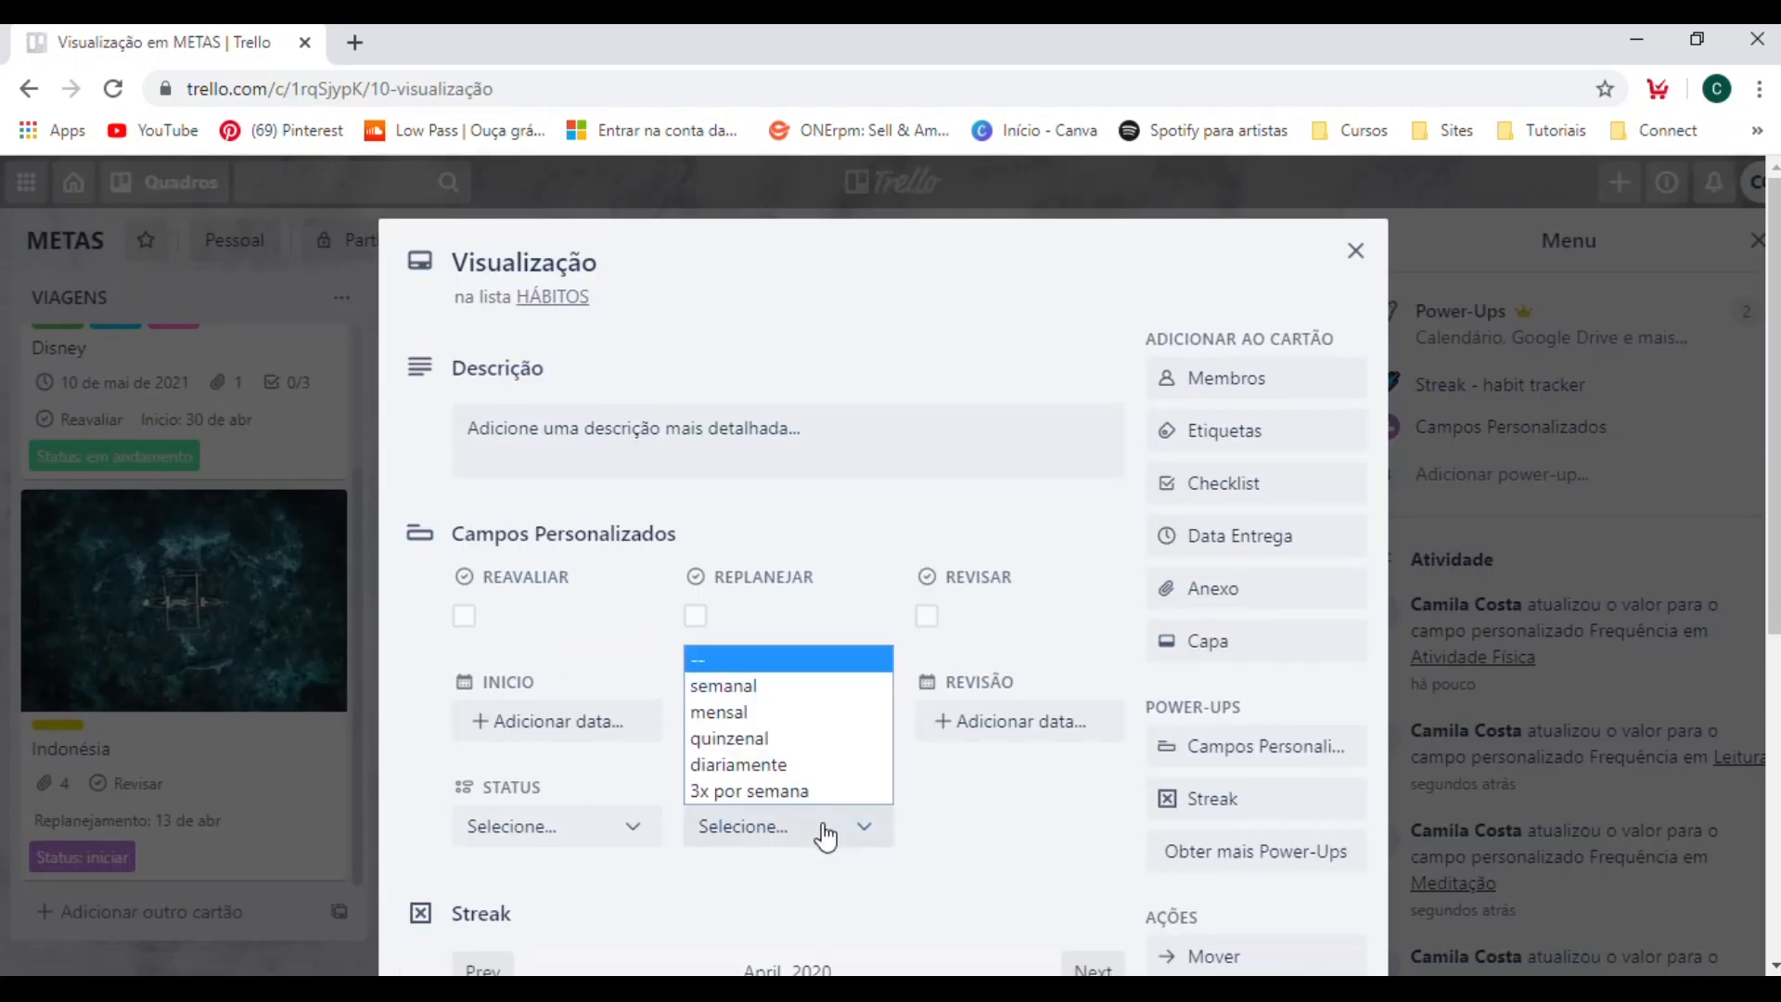
pyautogui.click(768, 796)
pyautogui.click(1561, 649)
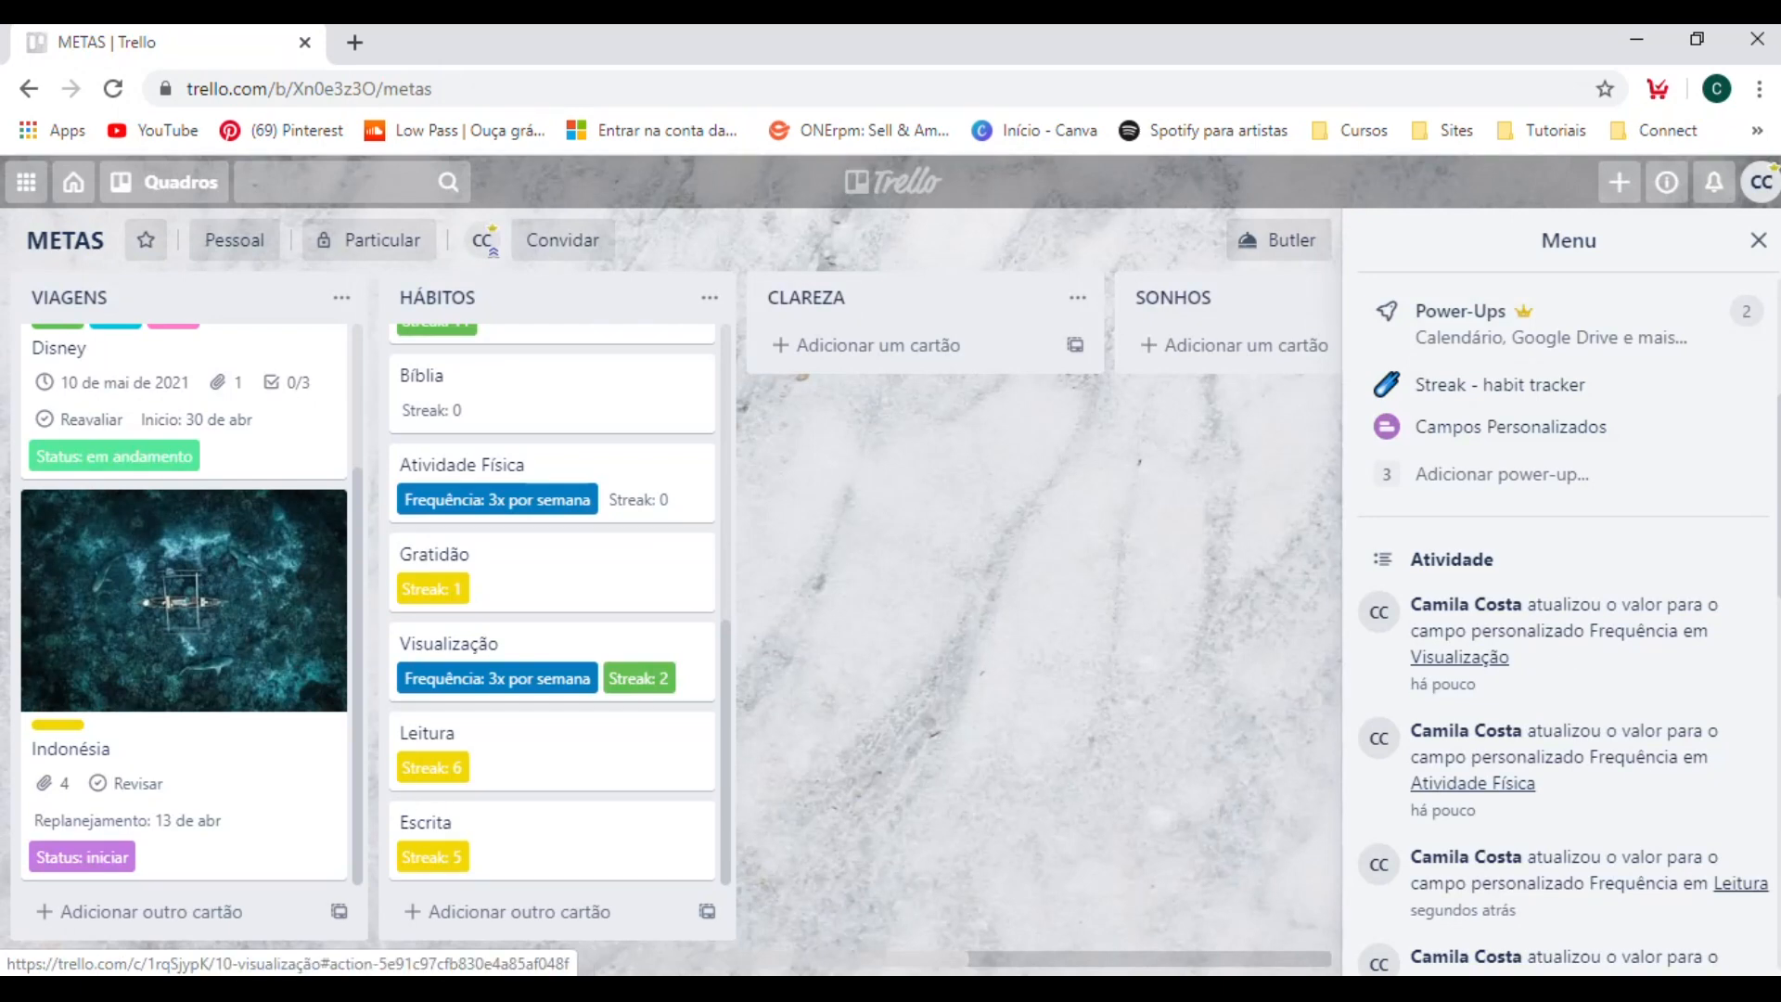
pyautogui.click(538, 846)
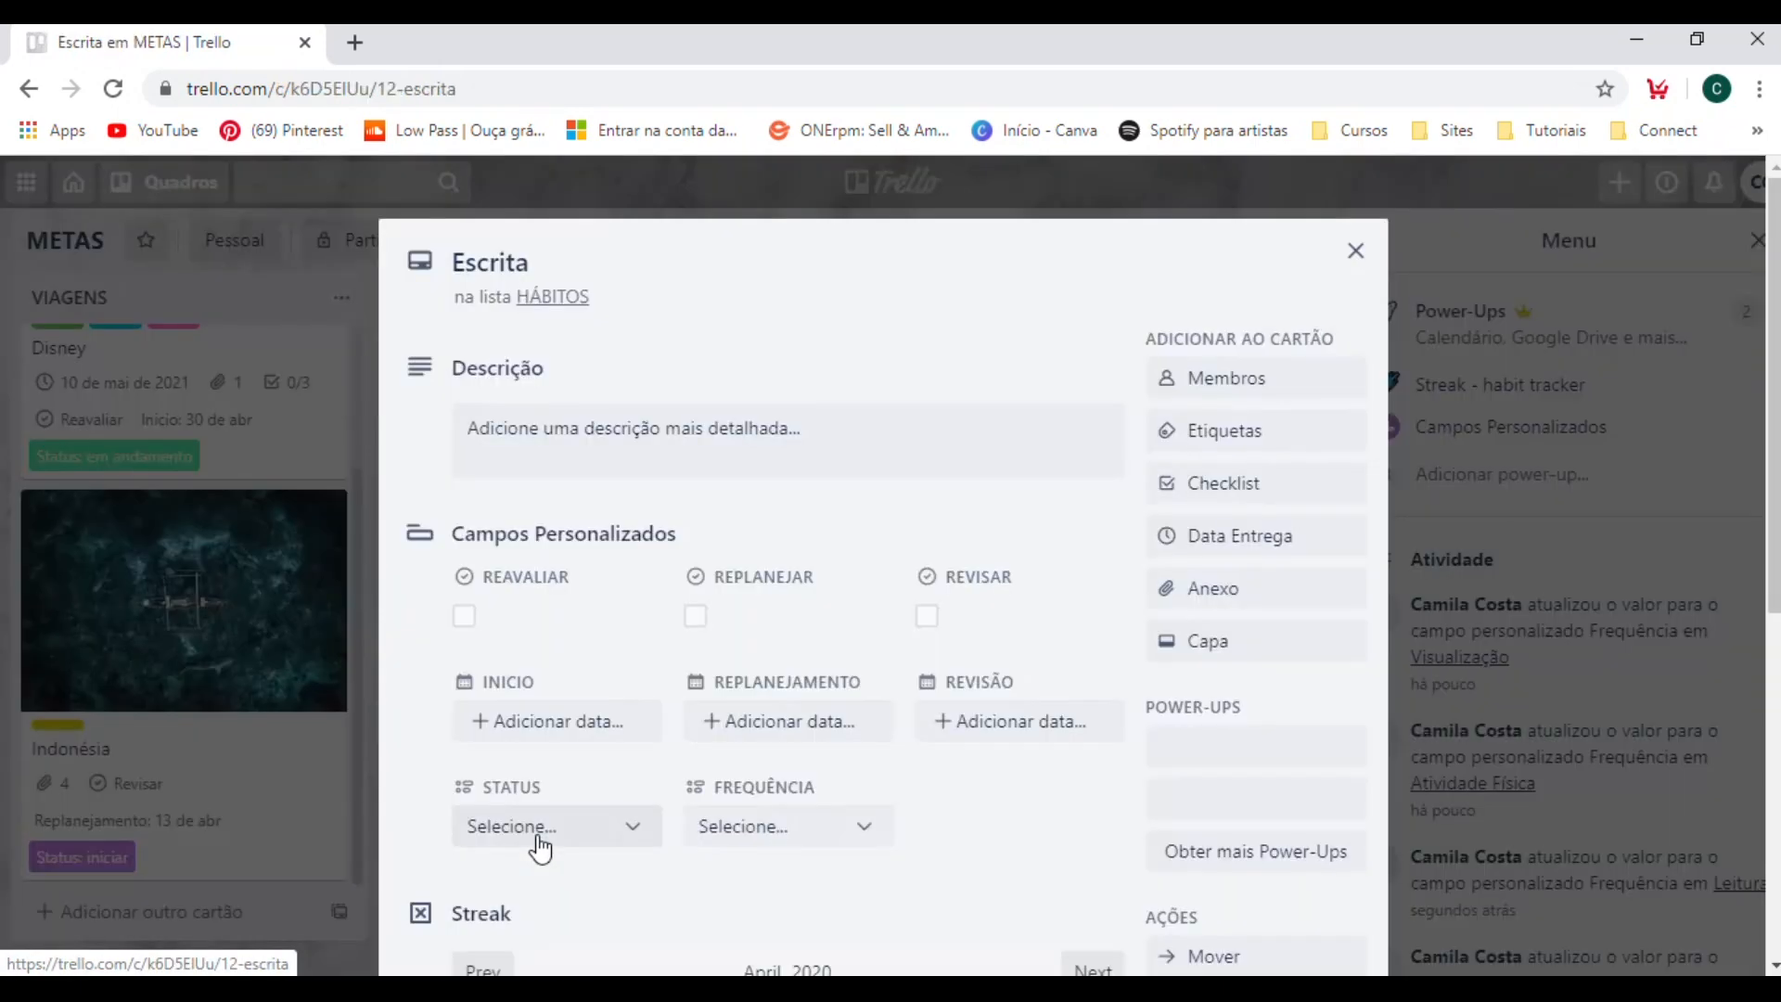
pyautogui.click(1715, 222)
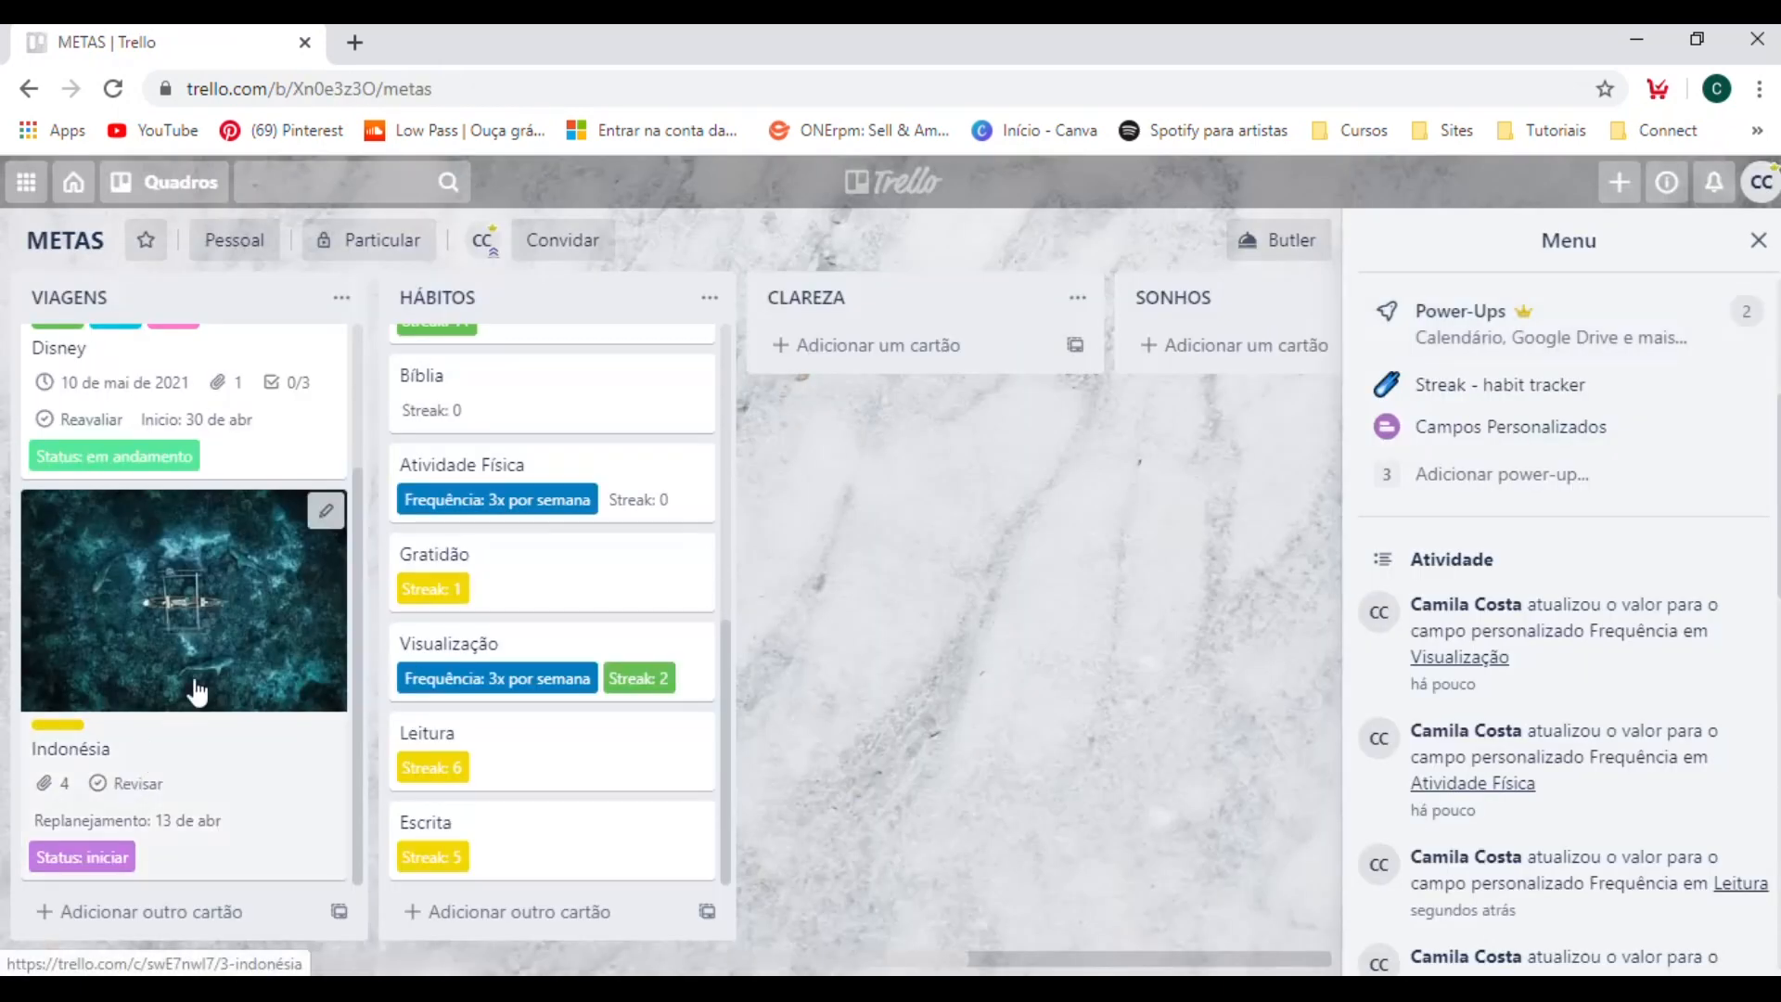
pyautogui.scroll(3, 202, 681)
pyautogui.scroll(-3, 206, 674)
pyautogui.scroll(3, 209, 674)
pyautogui.scroll(6, 498, 572)
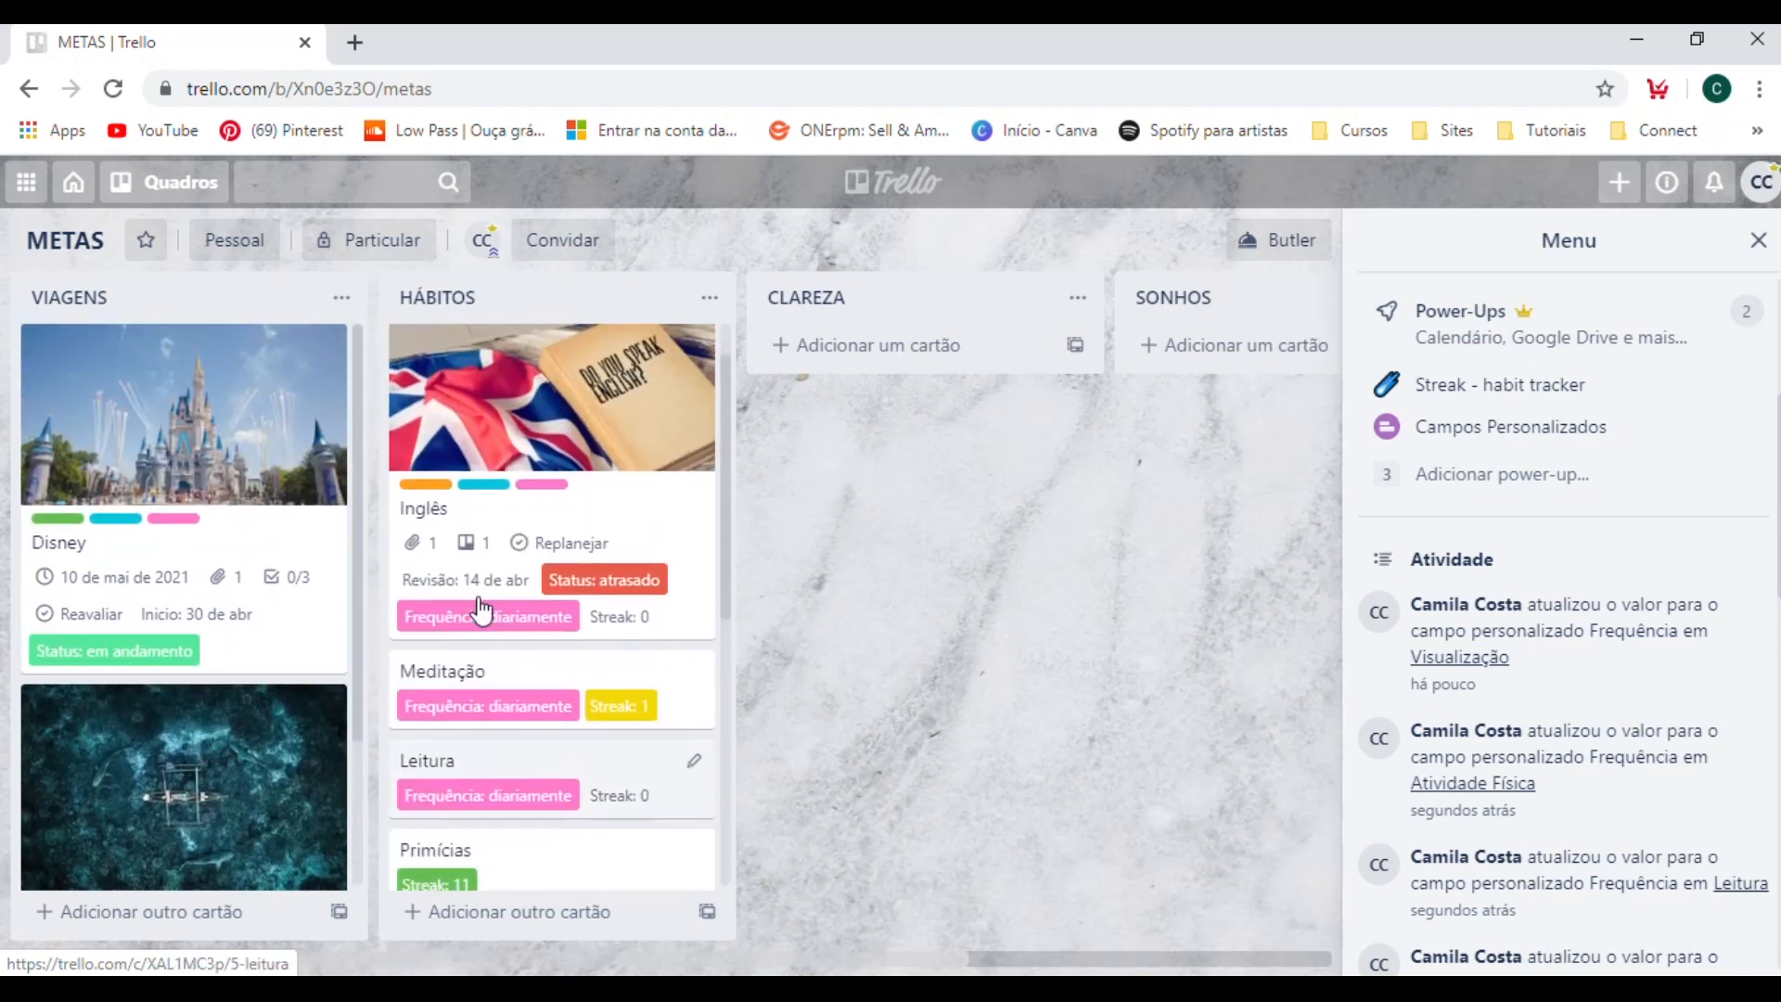
# Check which Frequência options are offered on the Disney card in the VIAGENS list, and close it without choosing one.
pyautogui.click(227, 640)
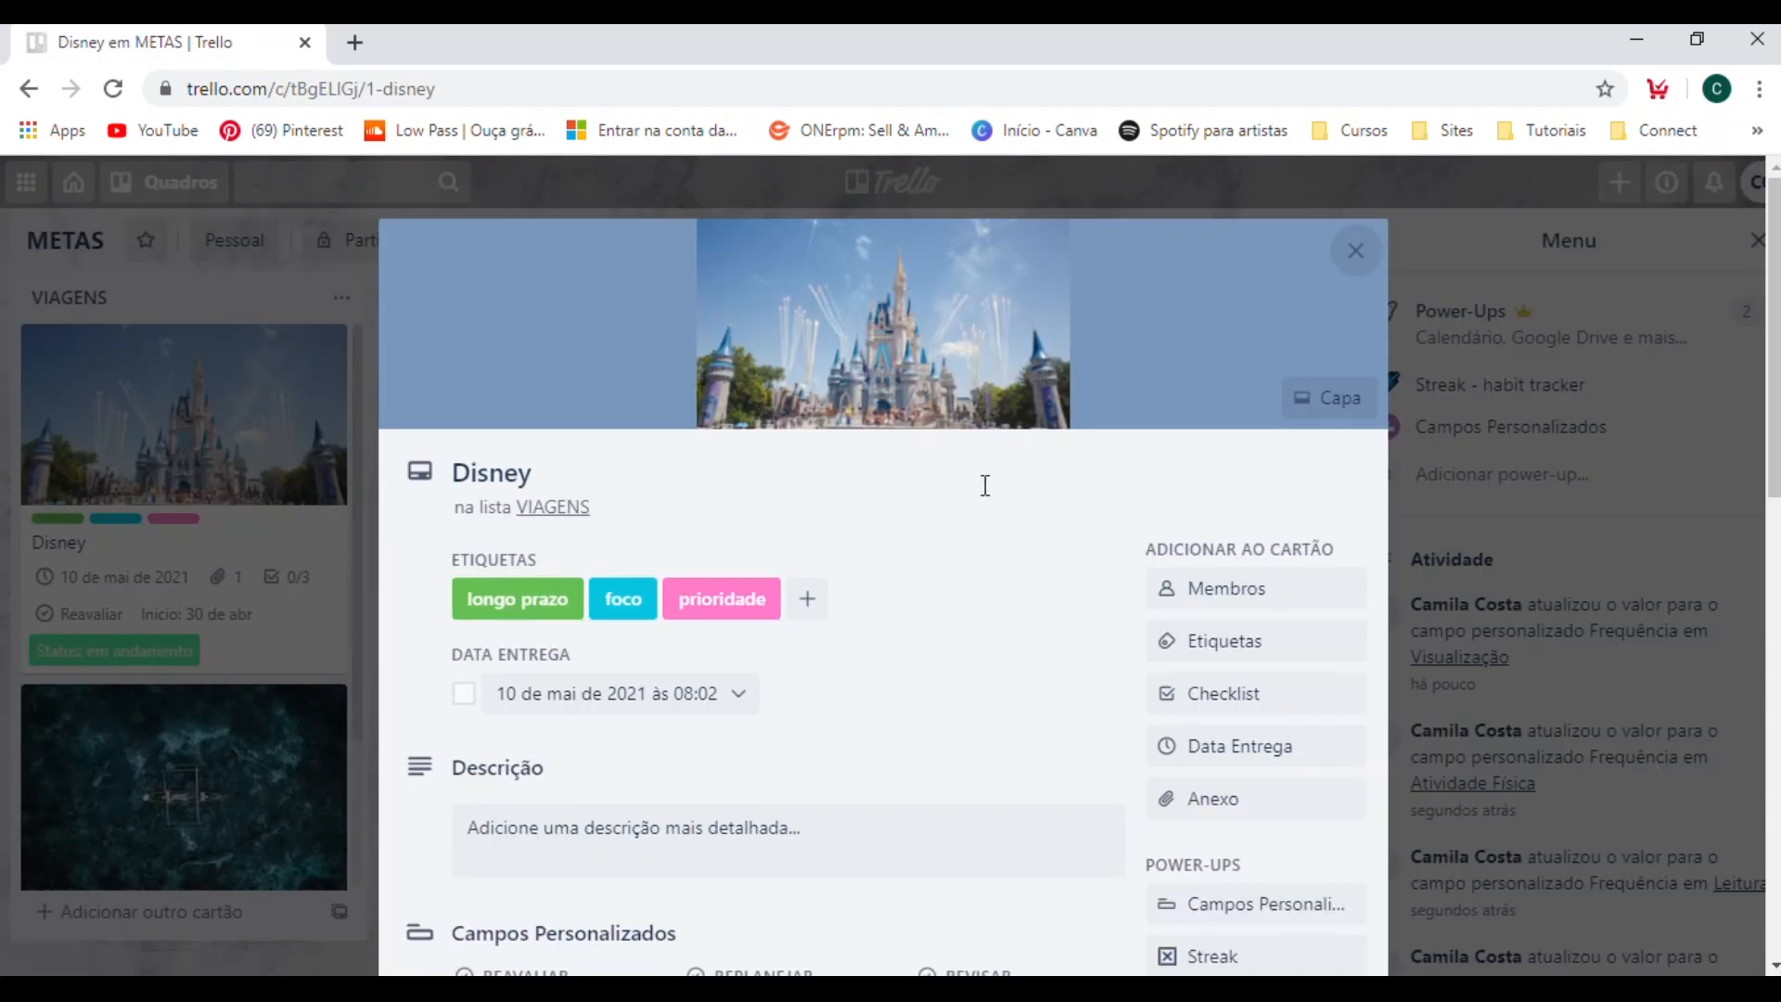
pyautogui.scroll(-3, 1113, 482)
pyautogui.scroll(-3, 1109, 475)
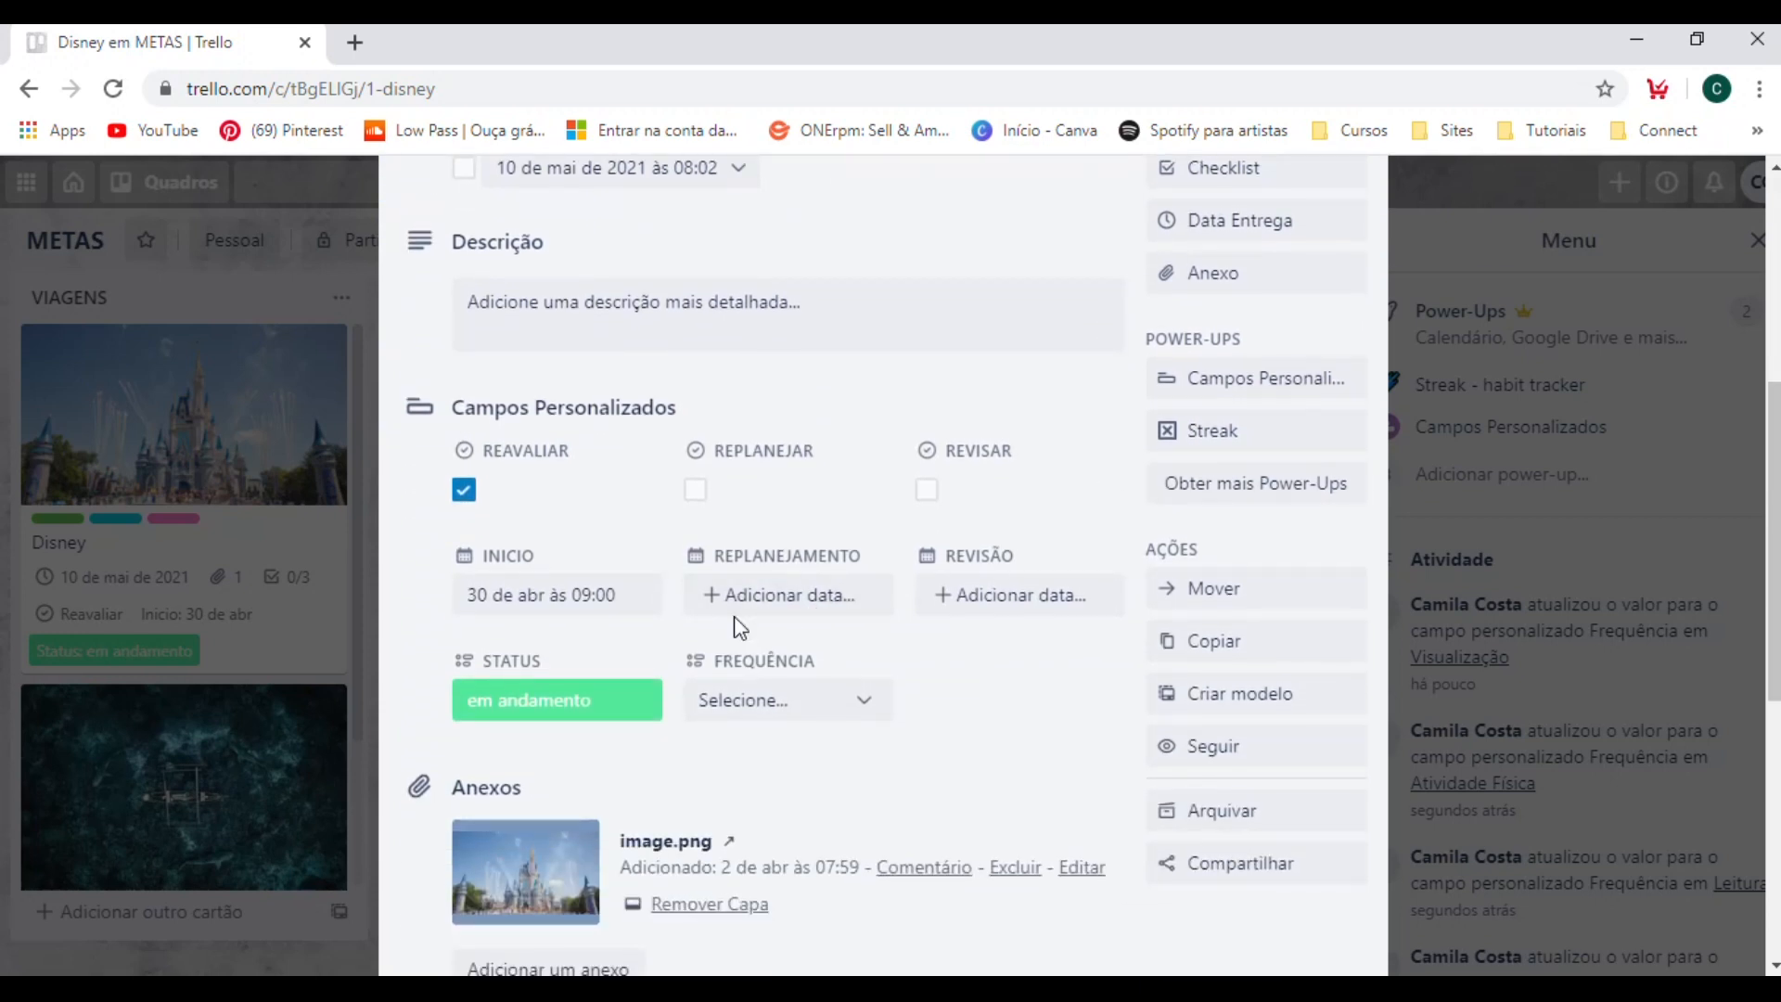
pyautogui.click(762, 704)
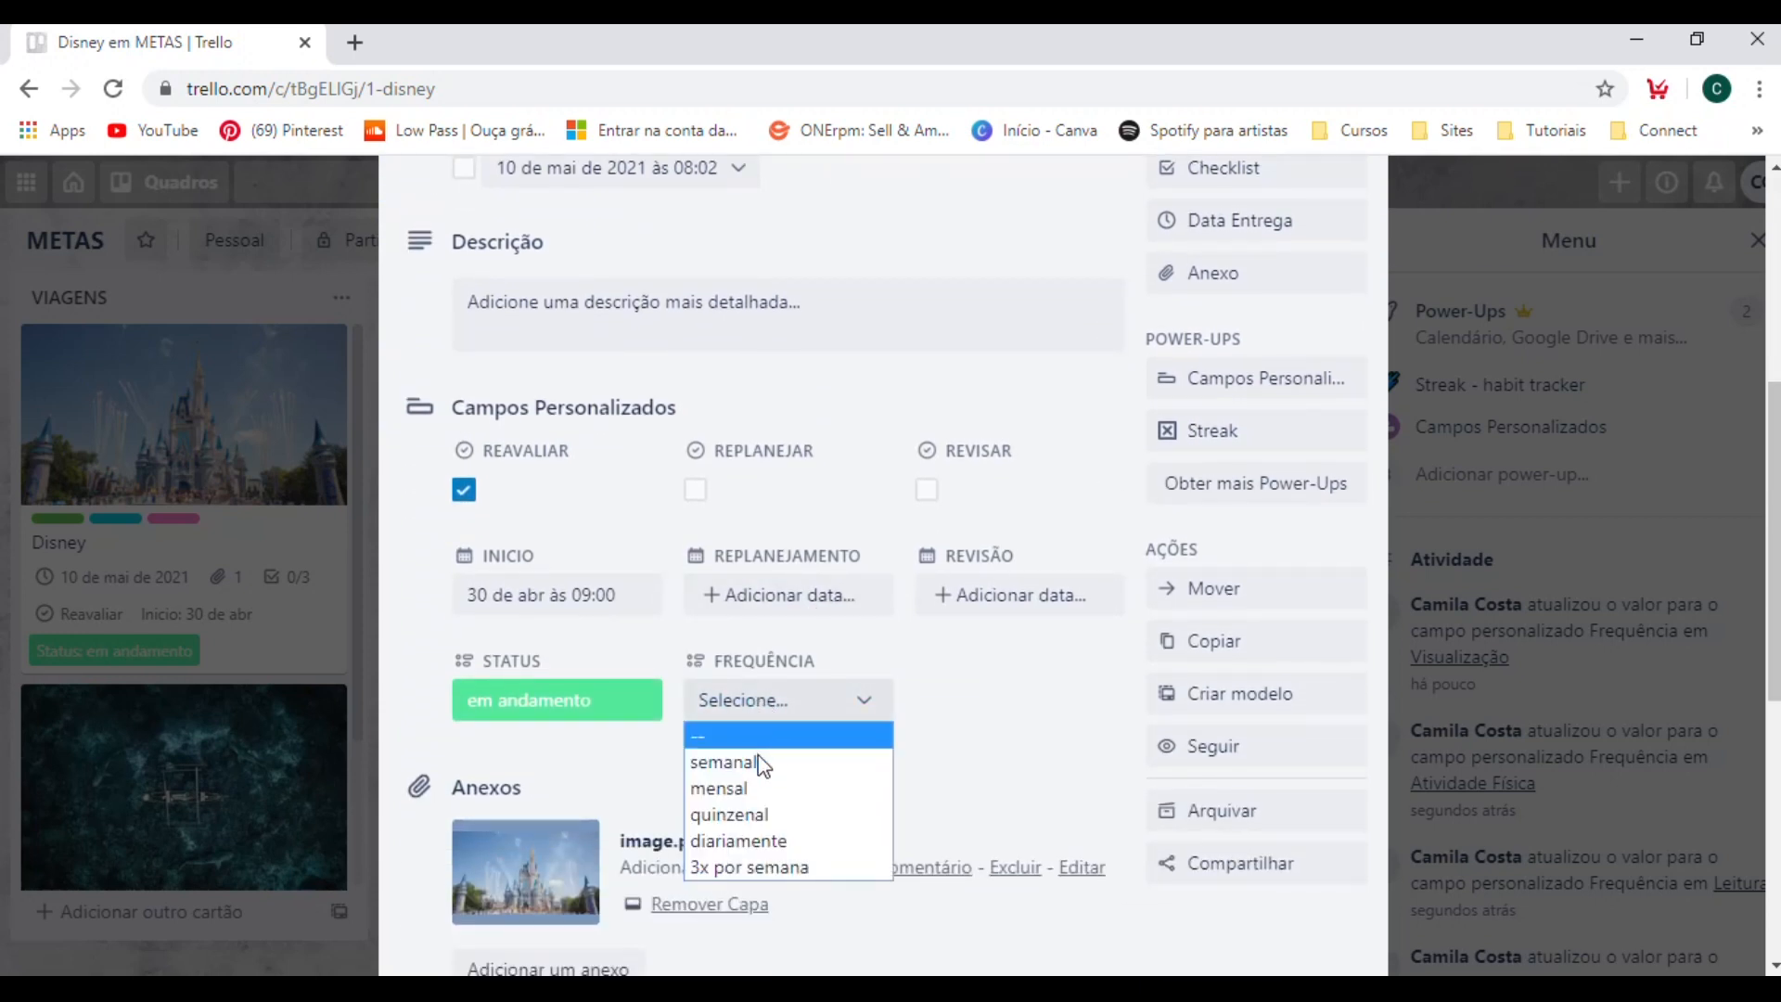
pyautogui.click(1634, 641)
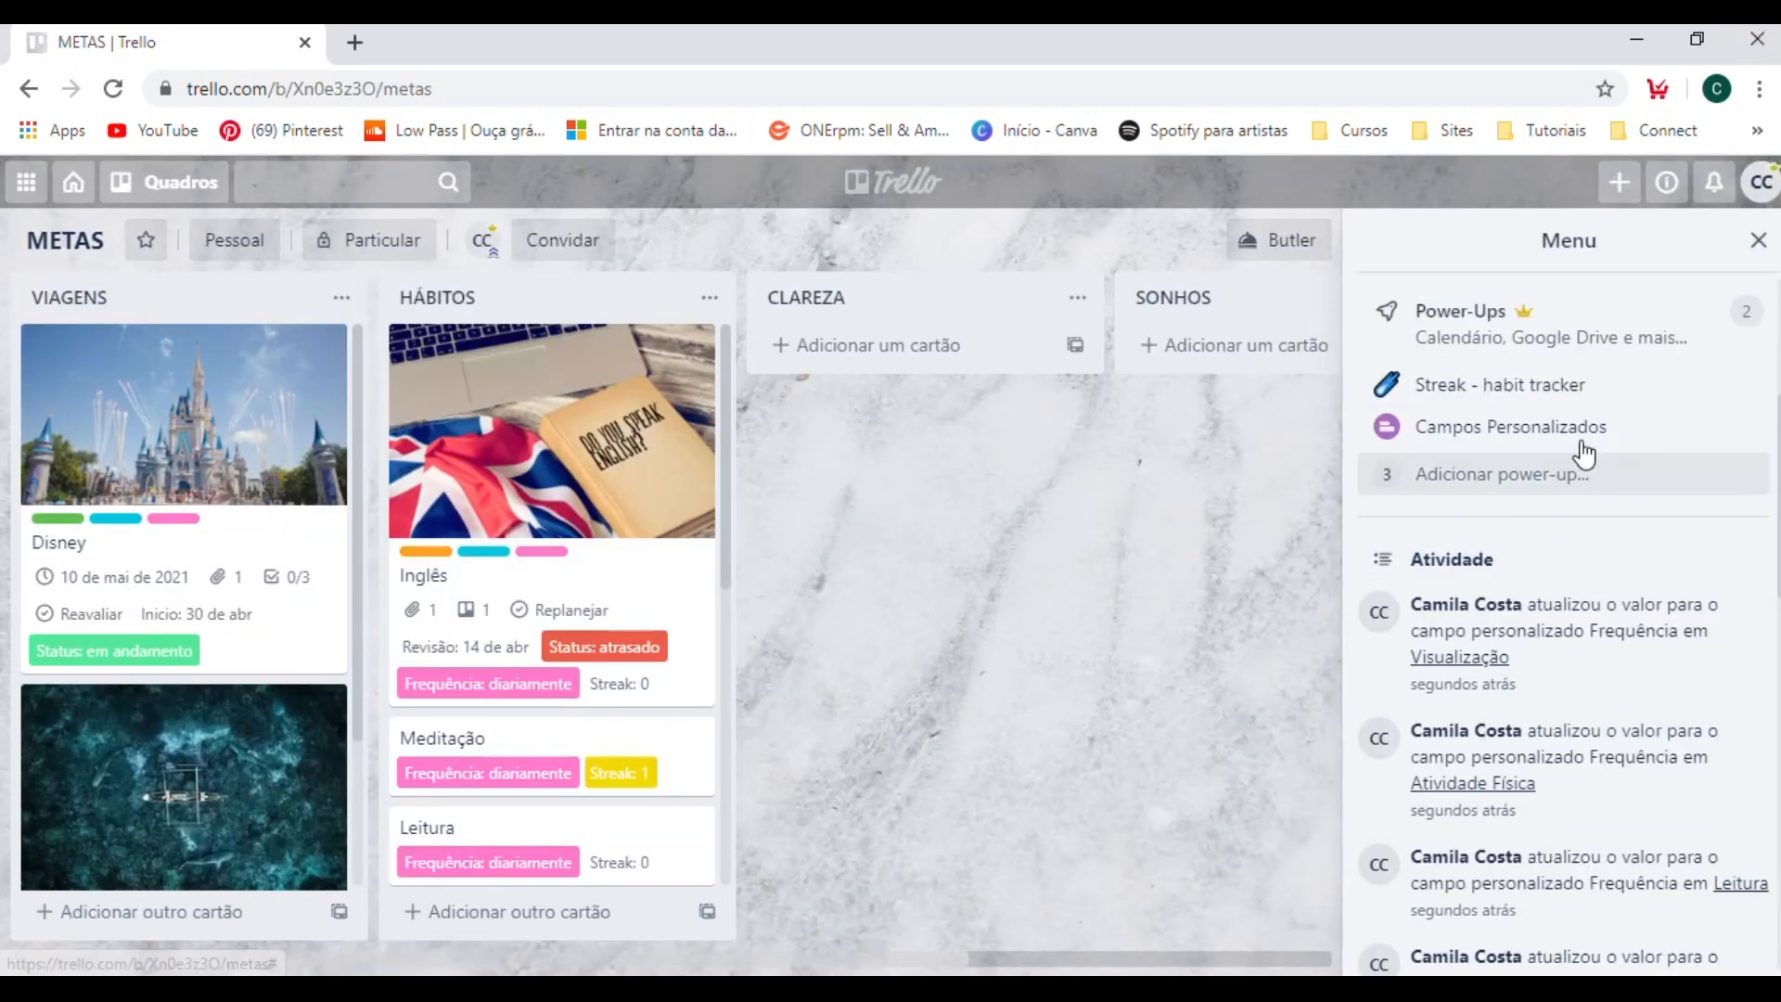
# Add the option "trimestral" to the Frequência custom field.
pyautogui.click(1583, 426)
pyautogui.click(1491, 542)
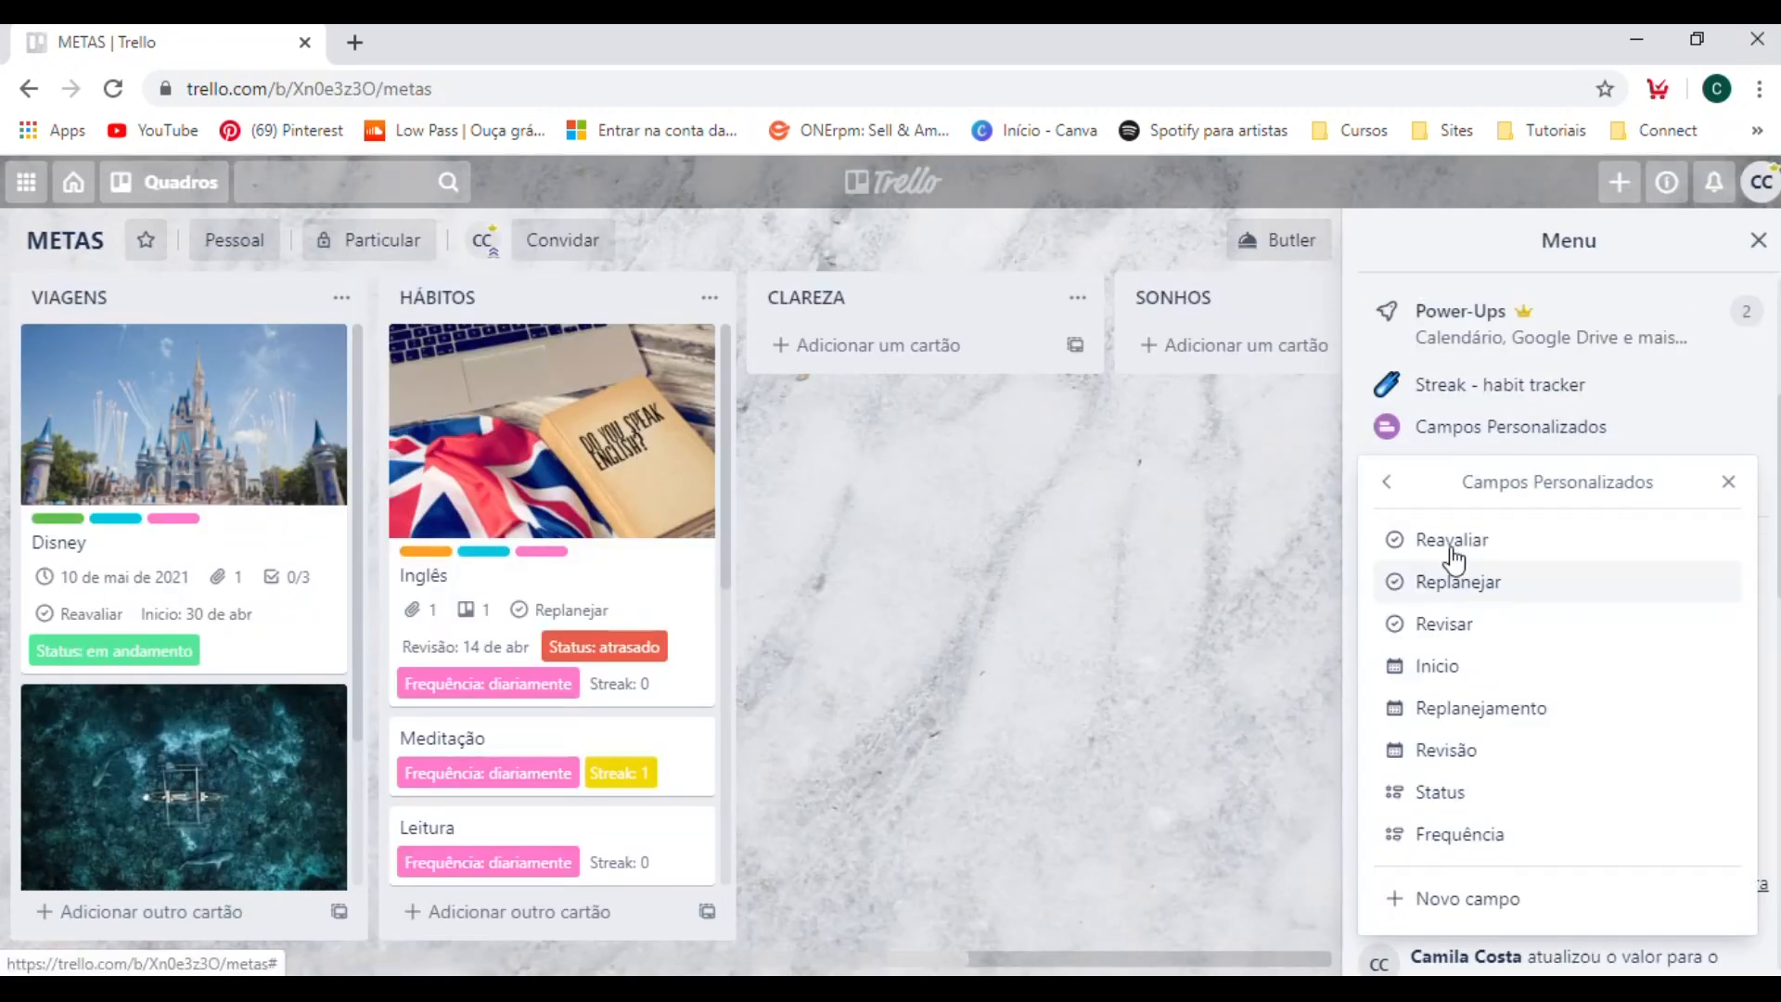
pyautogui.click(1470, 851)
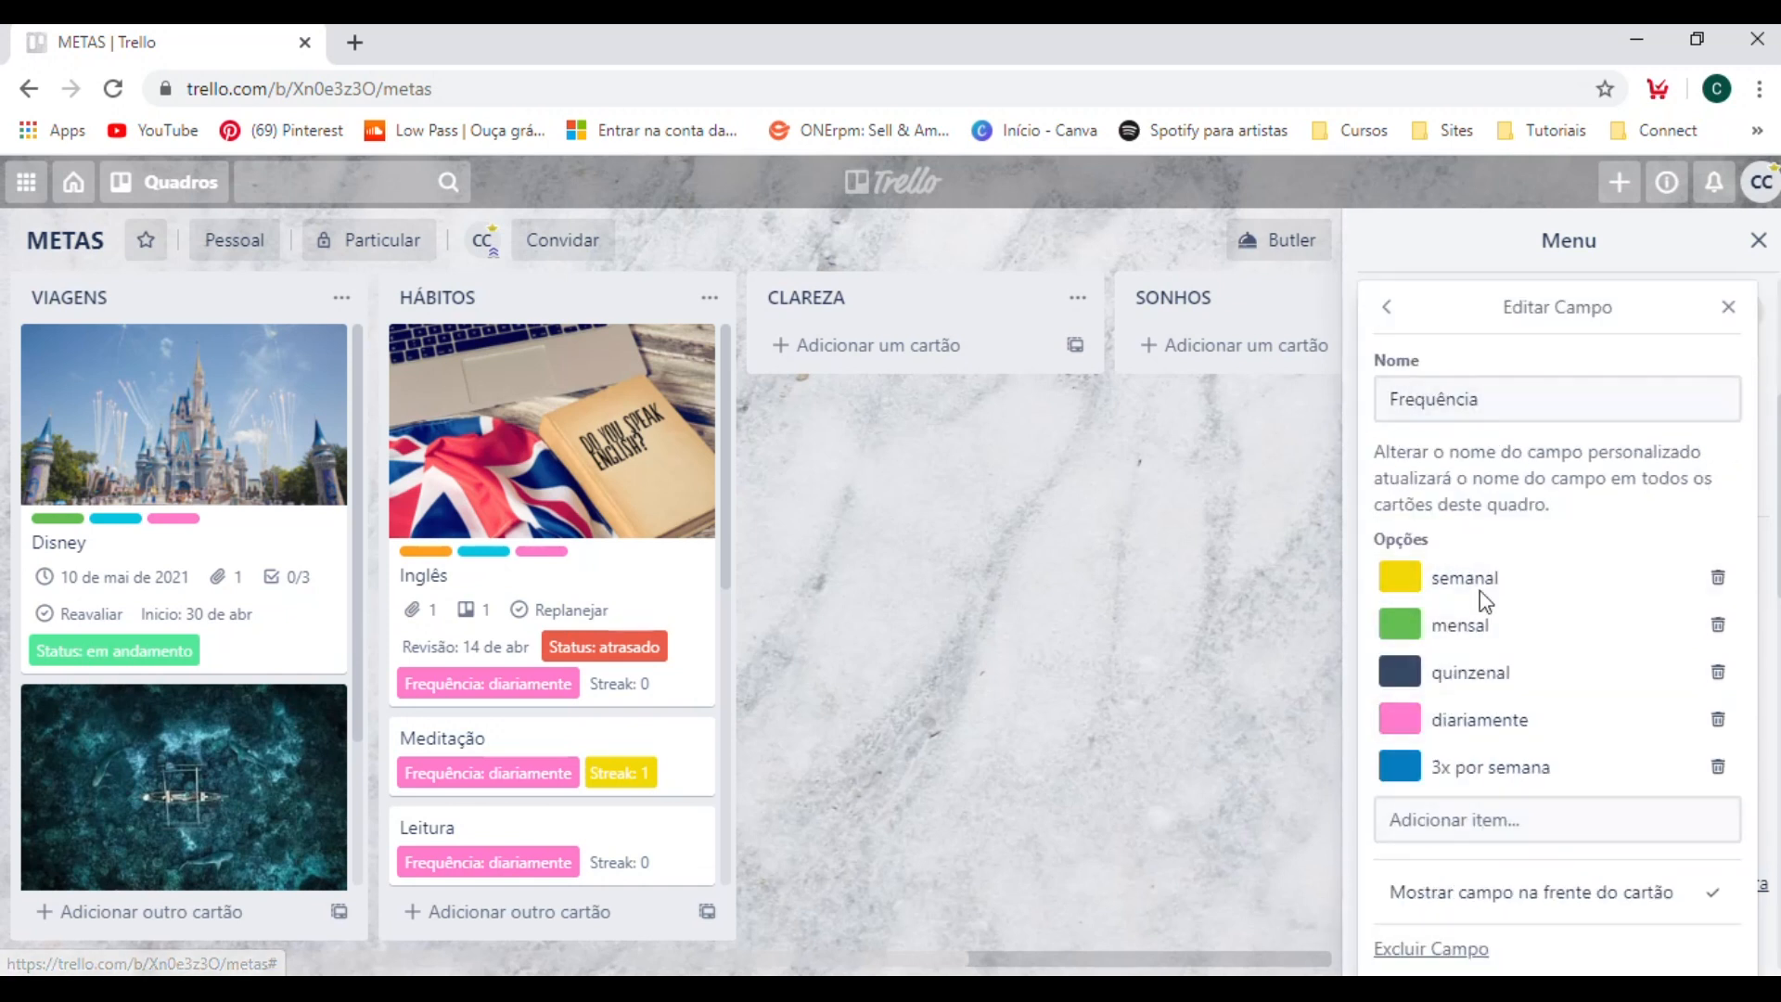
pyautogui.click(1497, 816)
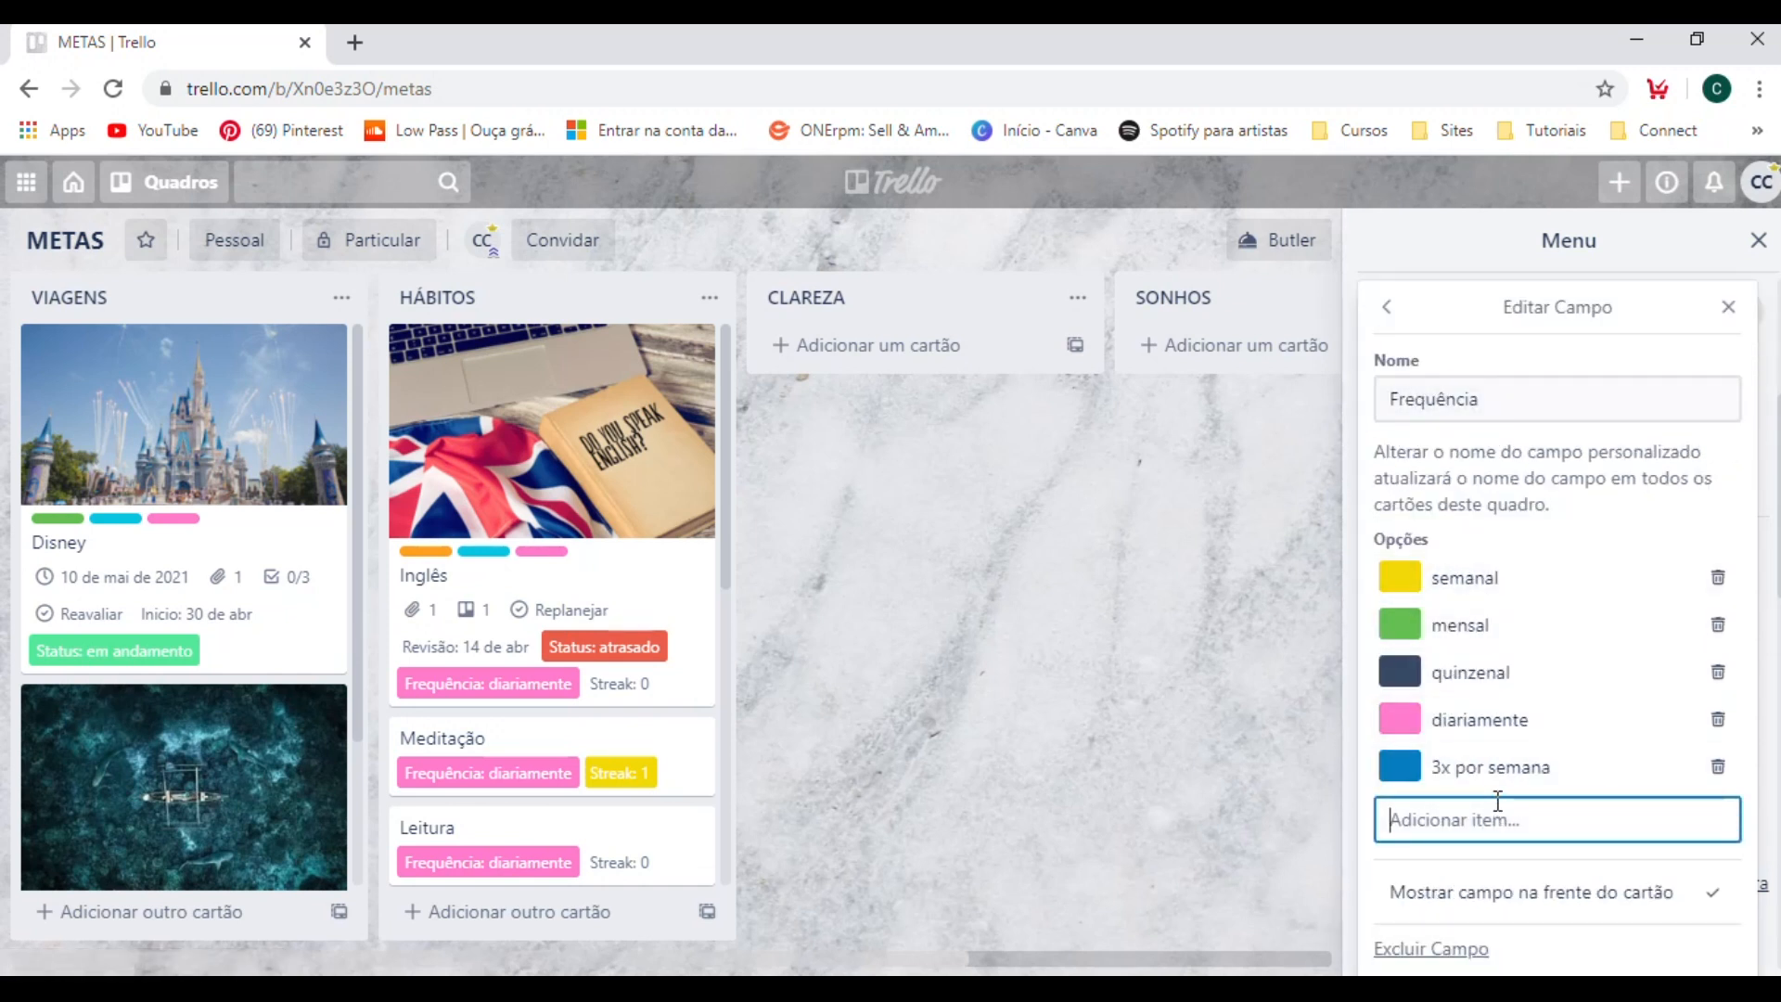
pyautogui.write('trimestral')
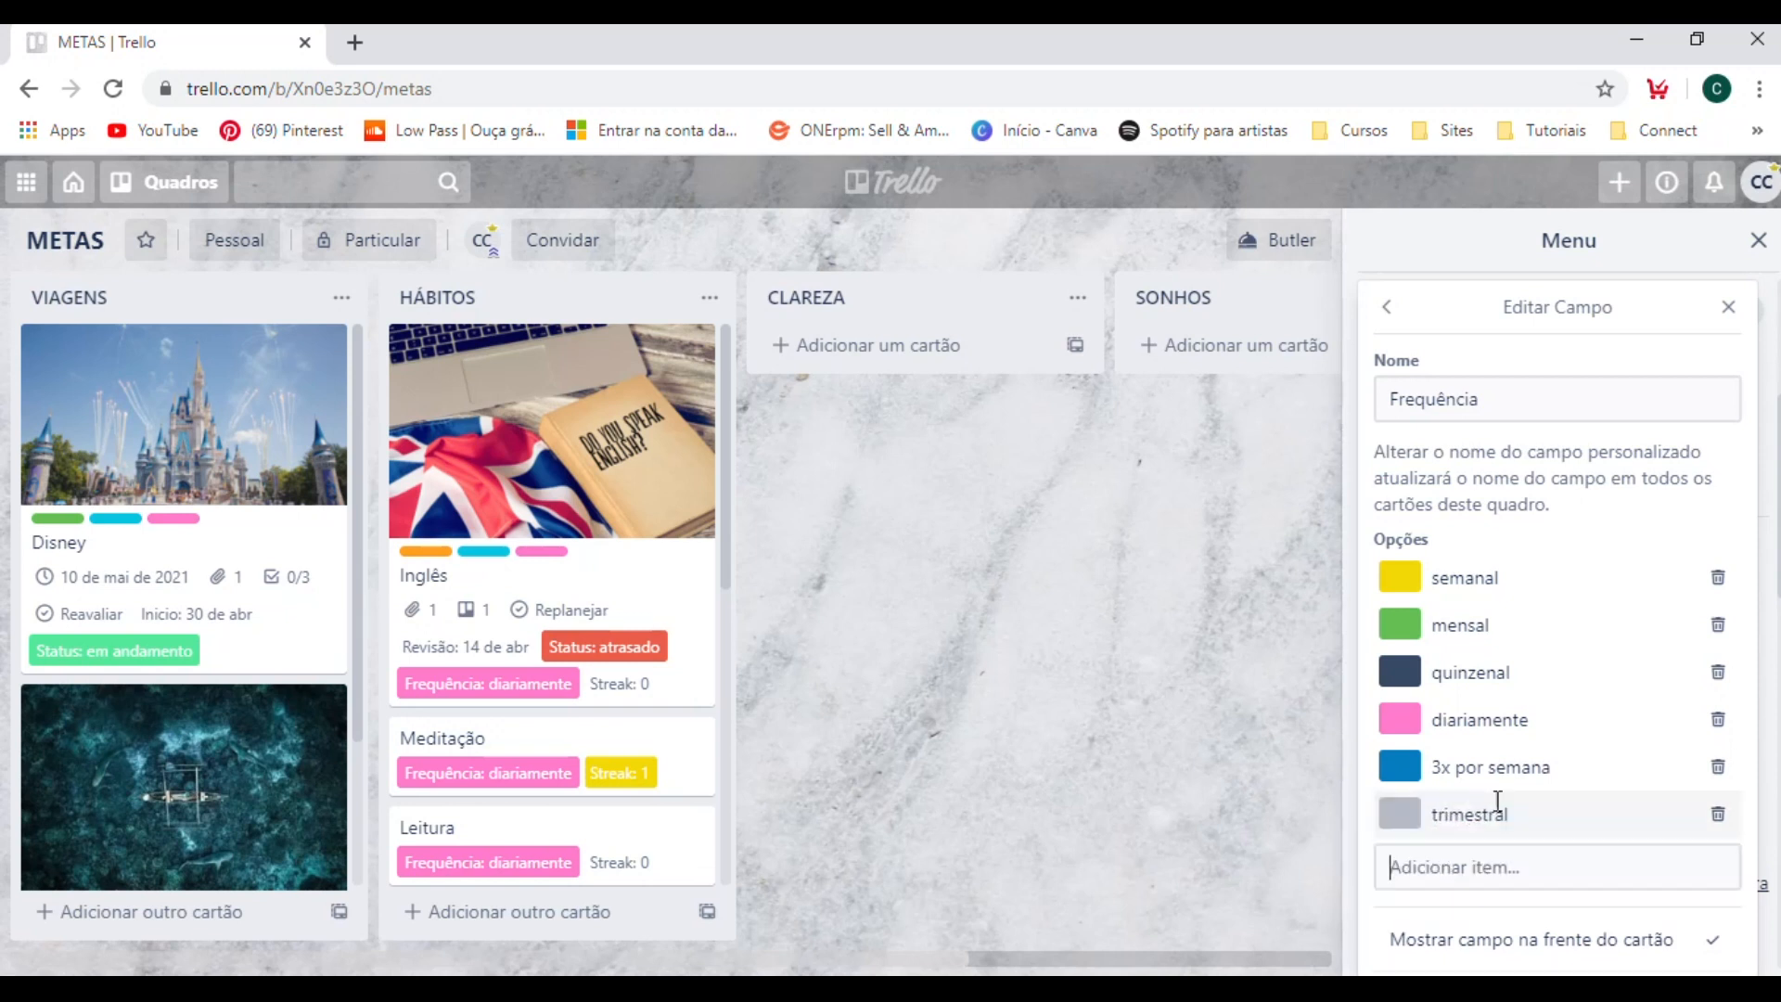
pyautogui.press('Return')
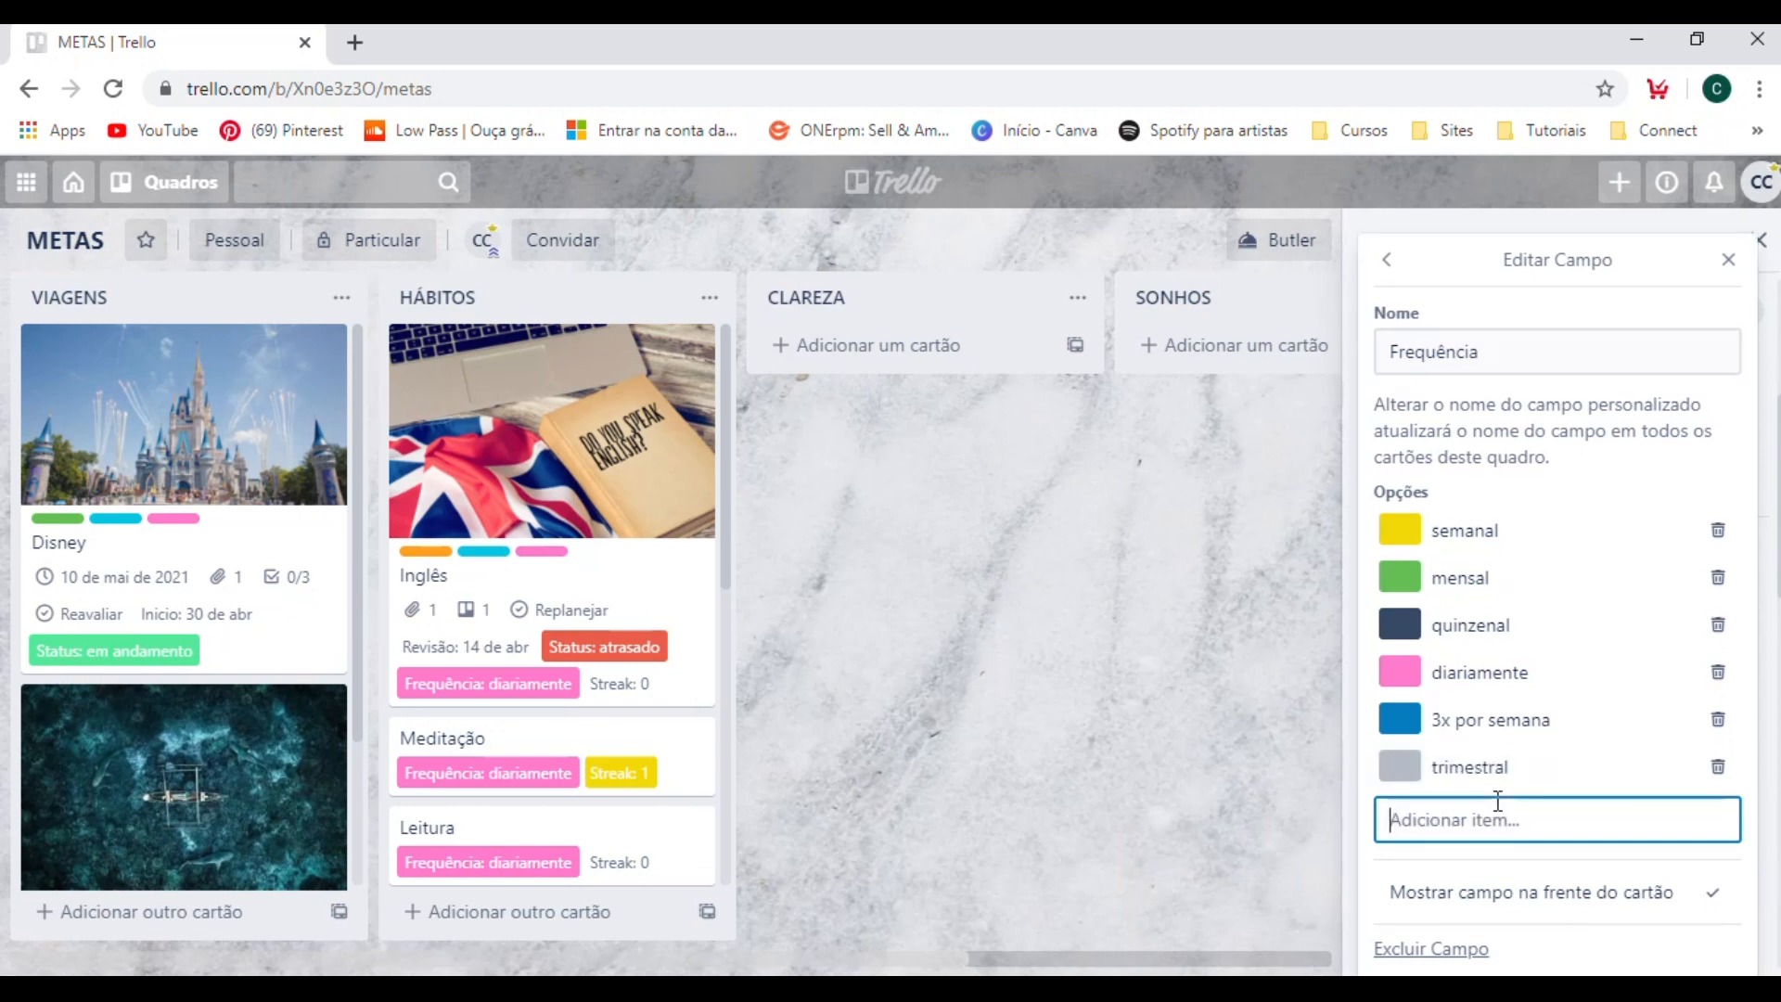
# Color the Frequência option "trimestral" light blue and close the field settings.
pyautogui.click(1408, 772)
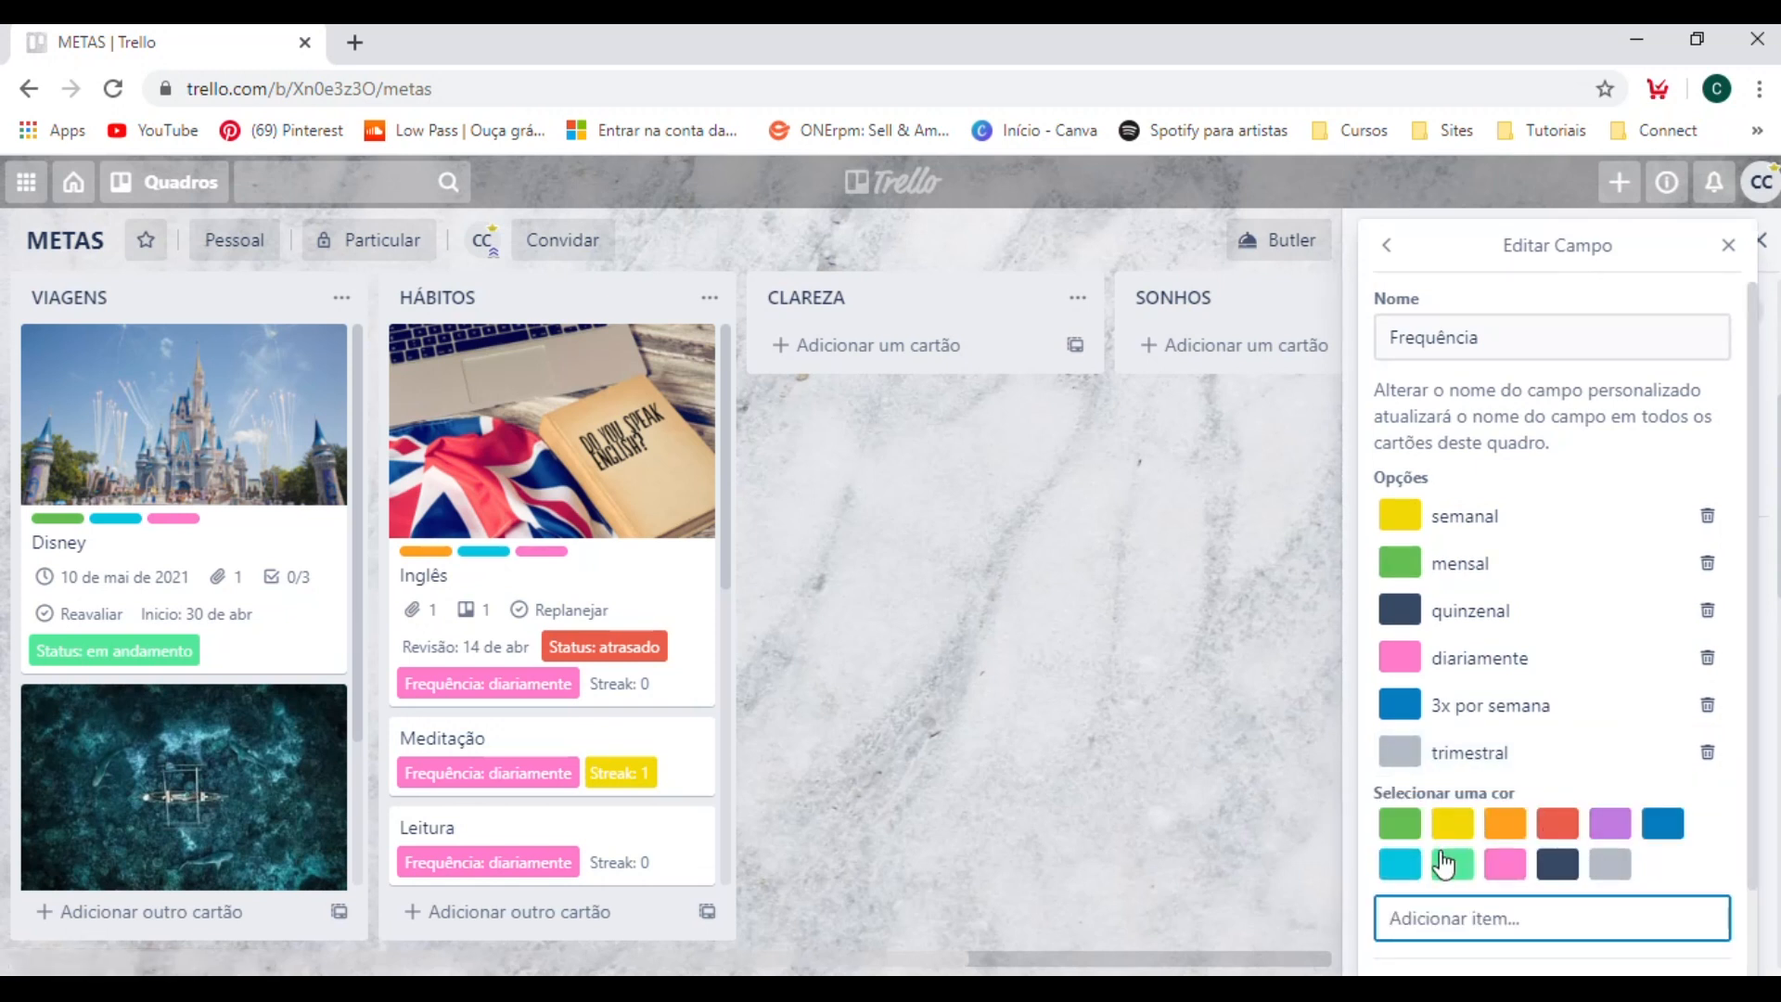
pyautogui.click(1407, 872)
pyautogui.click(1286, 759)
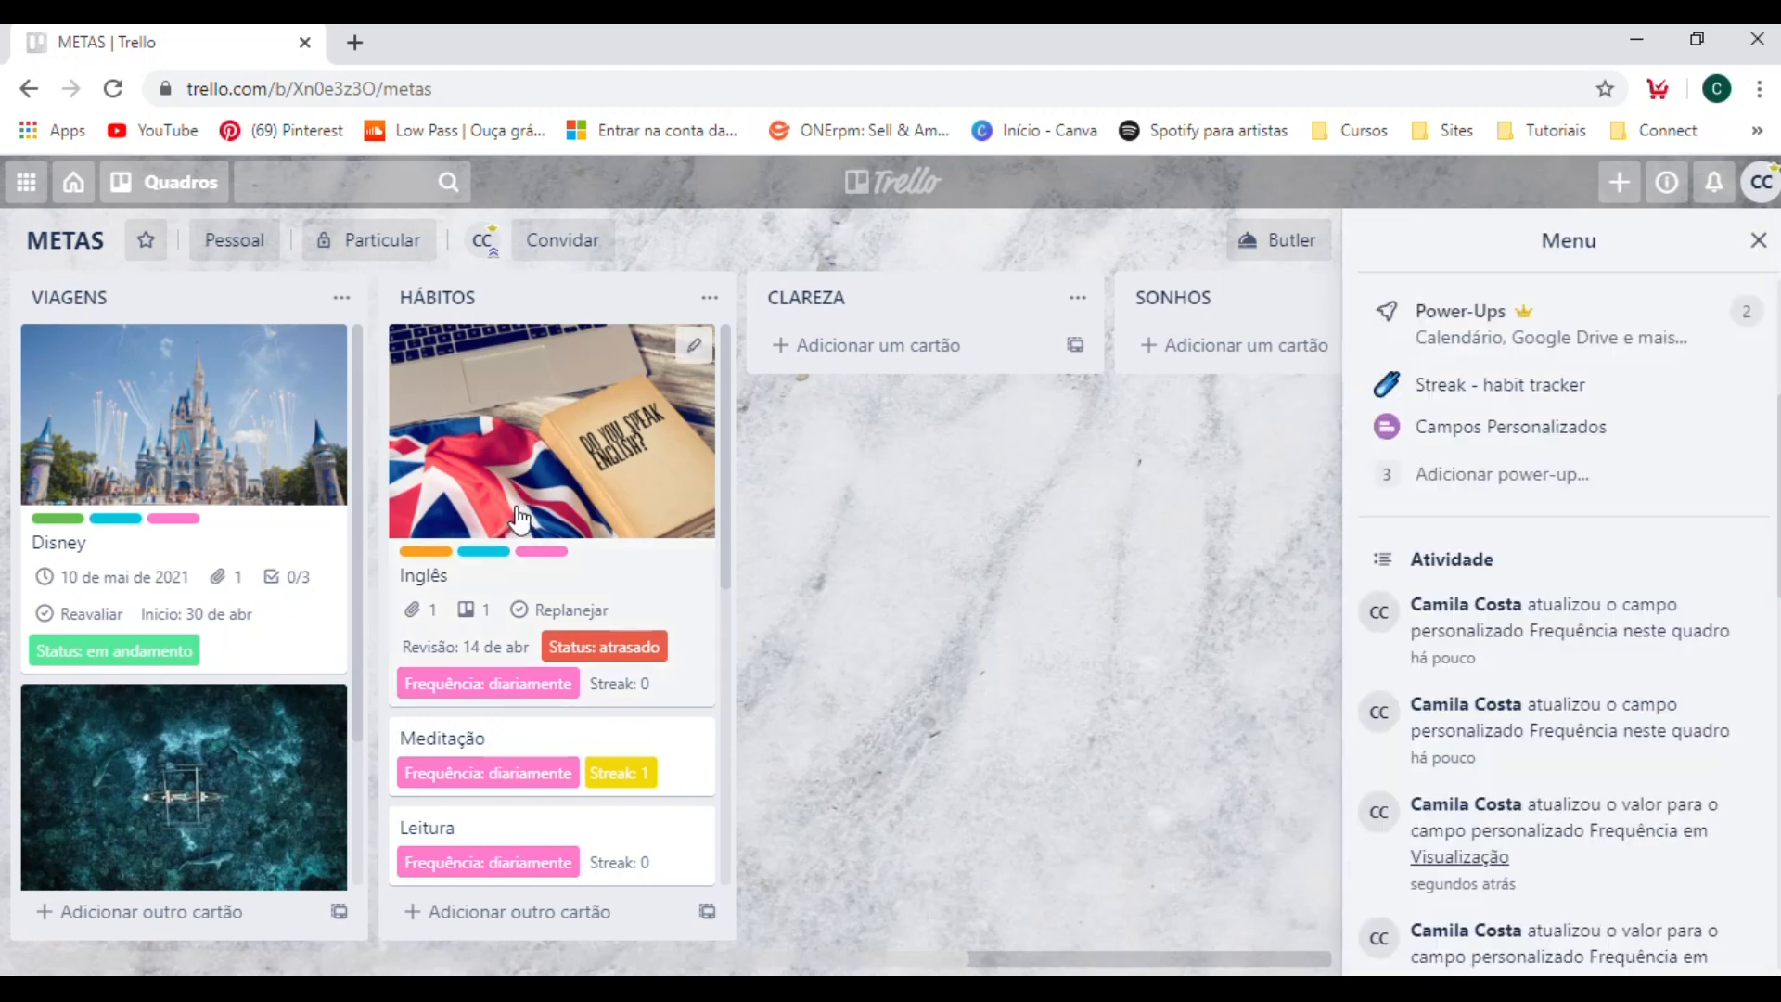
# Set the Frequência of the Disney card in the VIAGENS list to "trimestral" and return to the board.
pyautogui.click(247, 649)
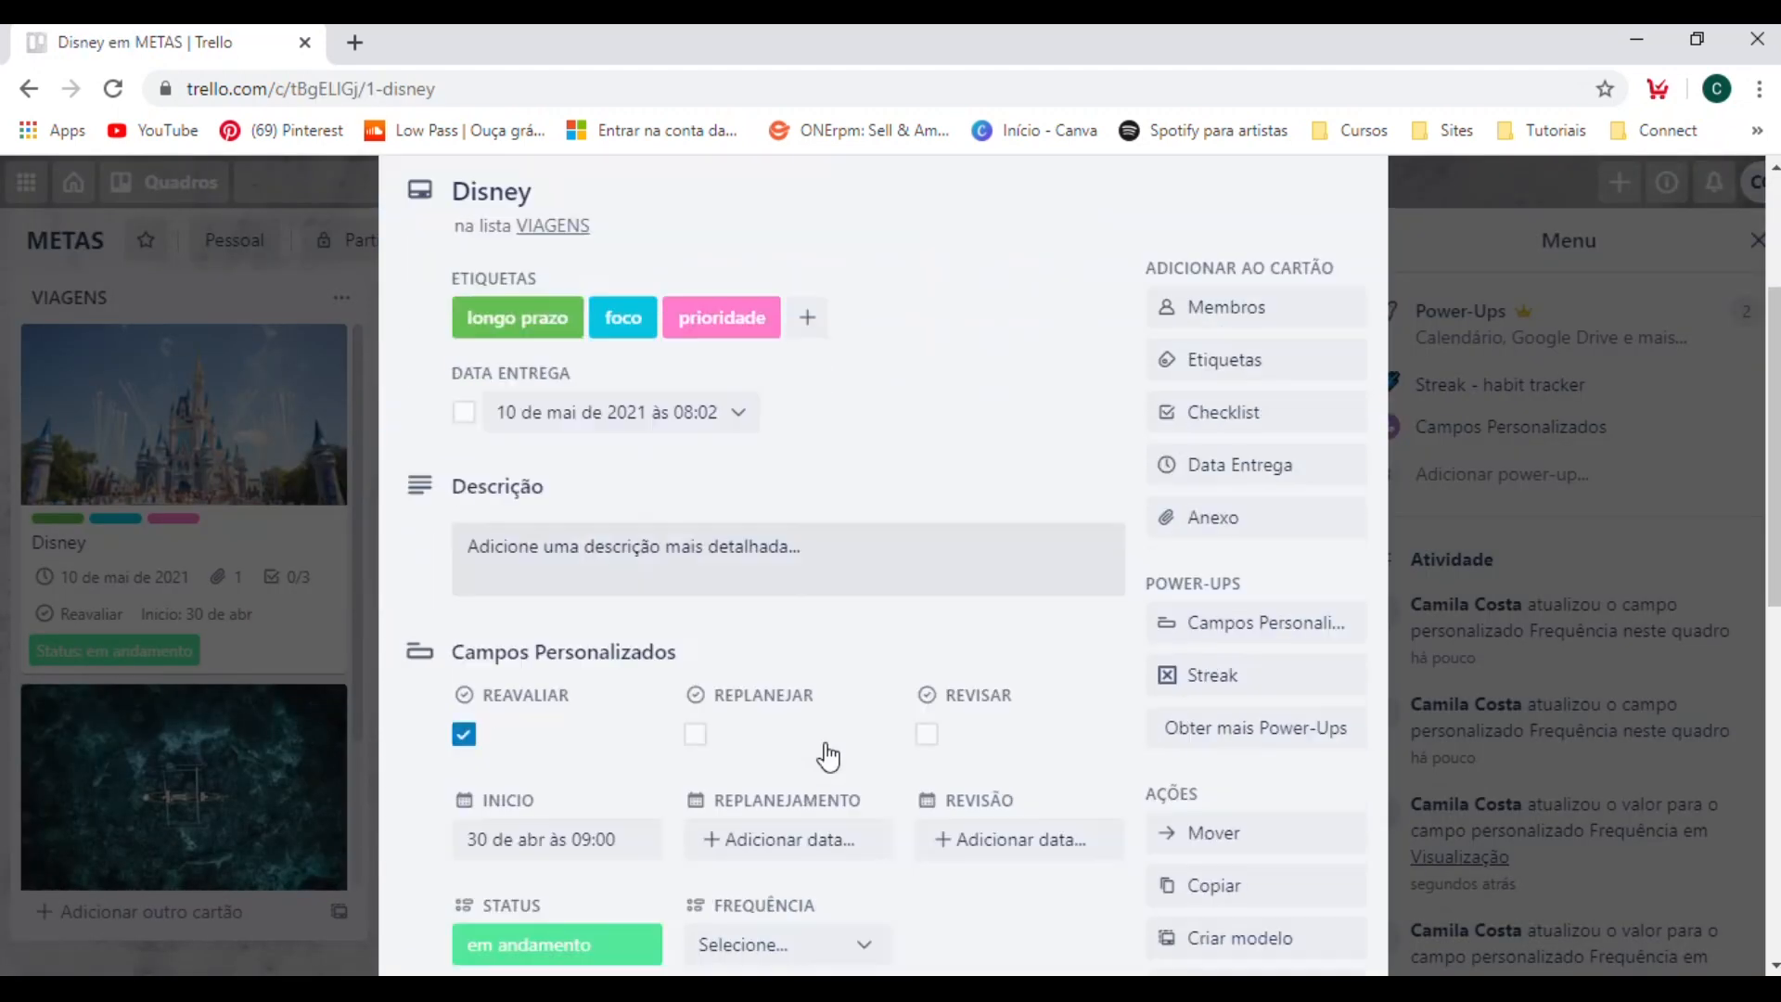
pyautogui.scroll(-3, 828, 756)
pyautogui.click(811, 705)
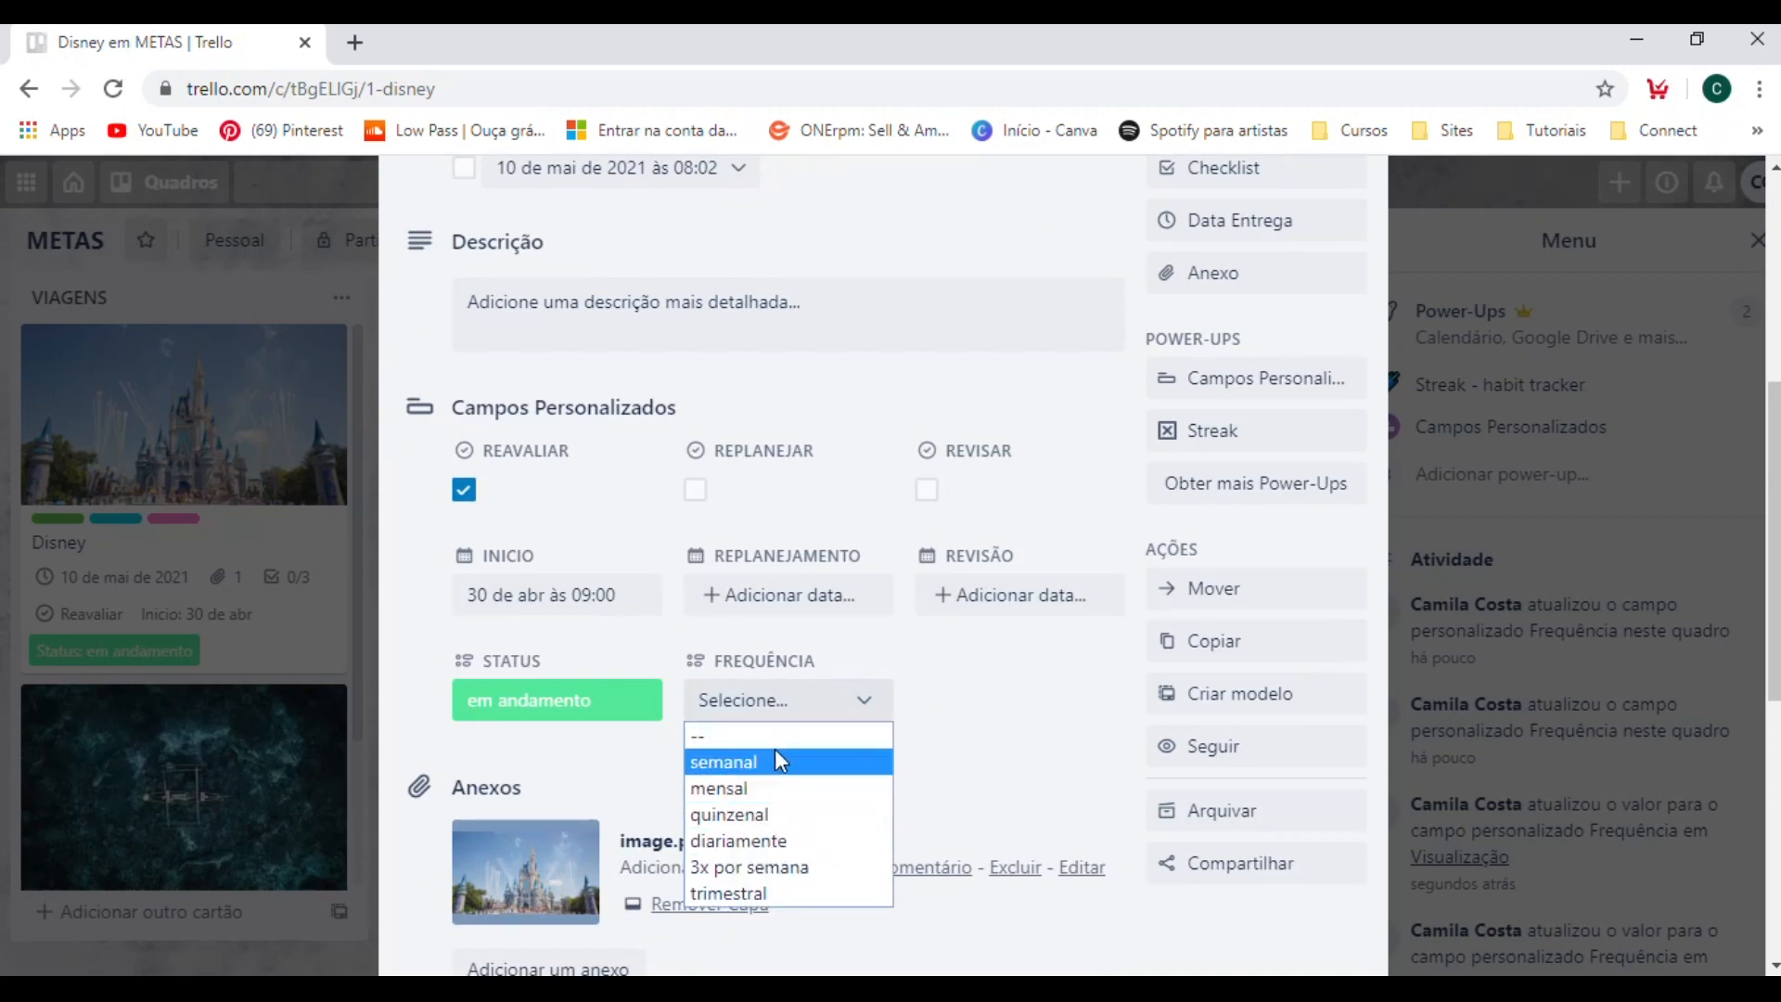
pyautogui.click(791, 893)
pyautogui.click(1463, 531)
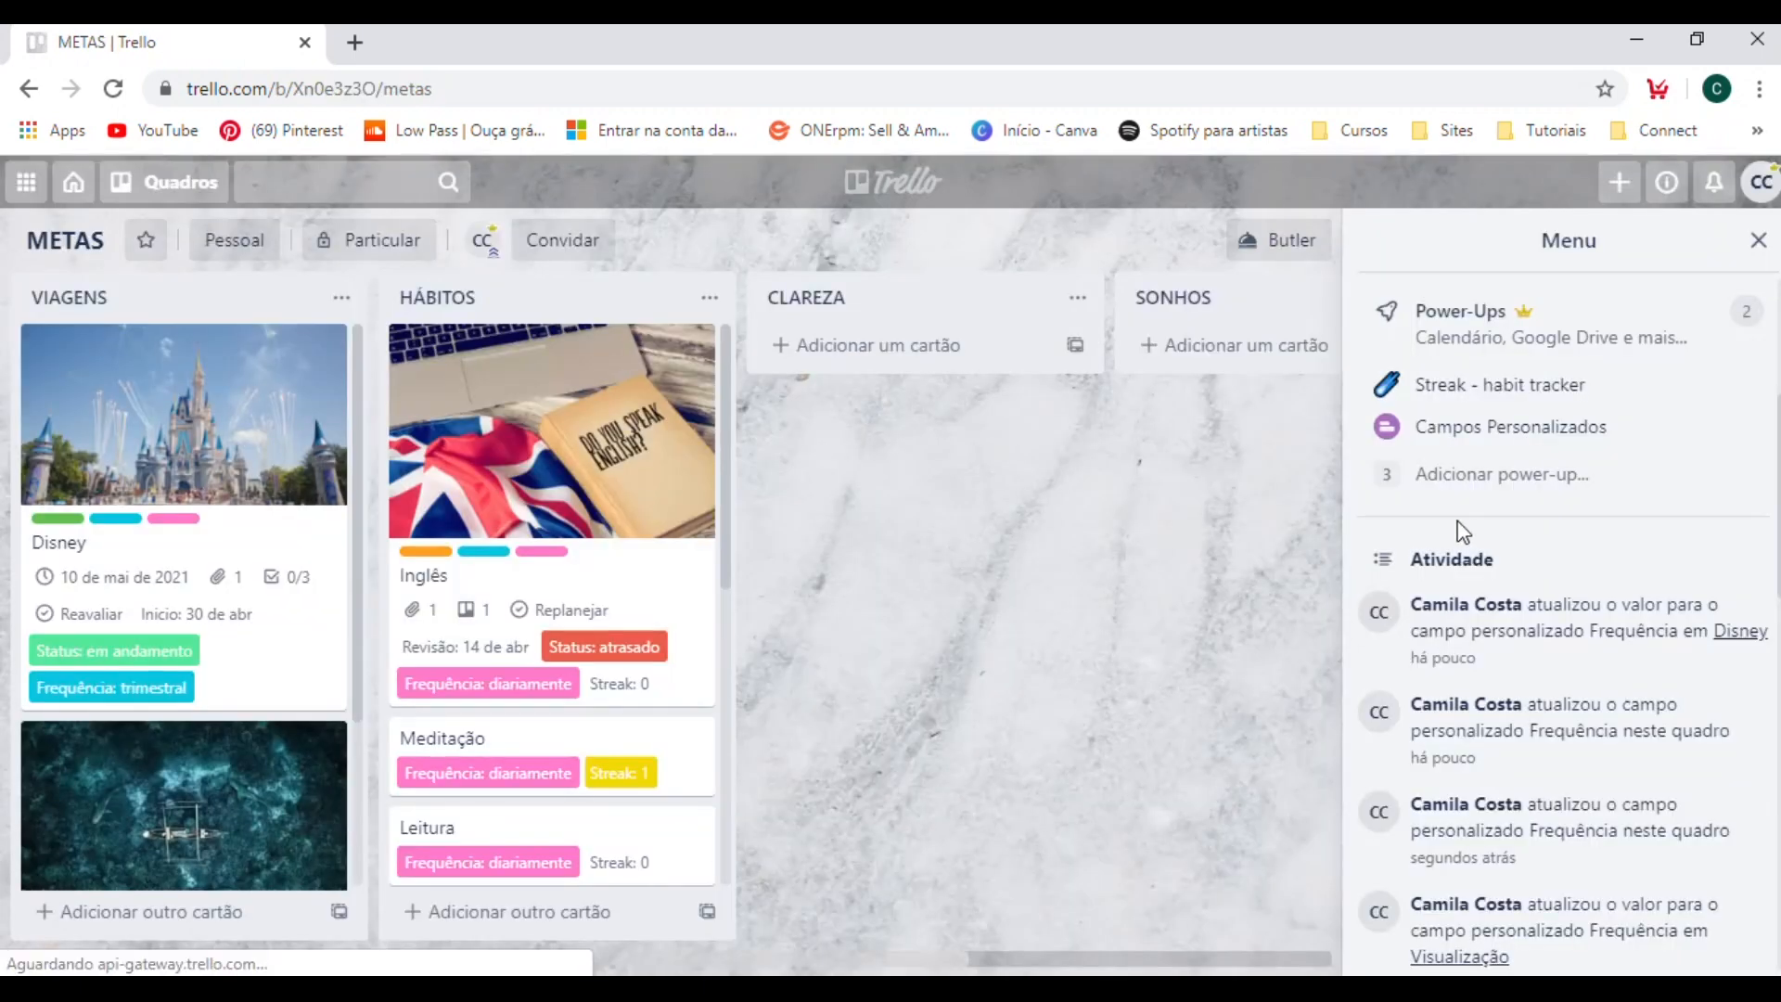
# Set the Frequência of the Indonésia card in the VIAGENS list to "mensal" and return to the board.
pyautogui.scroll(-3, 201, 660)
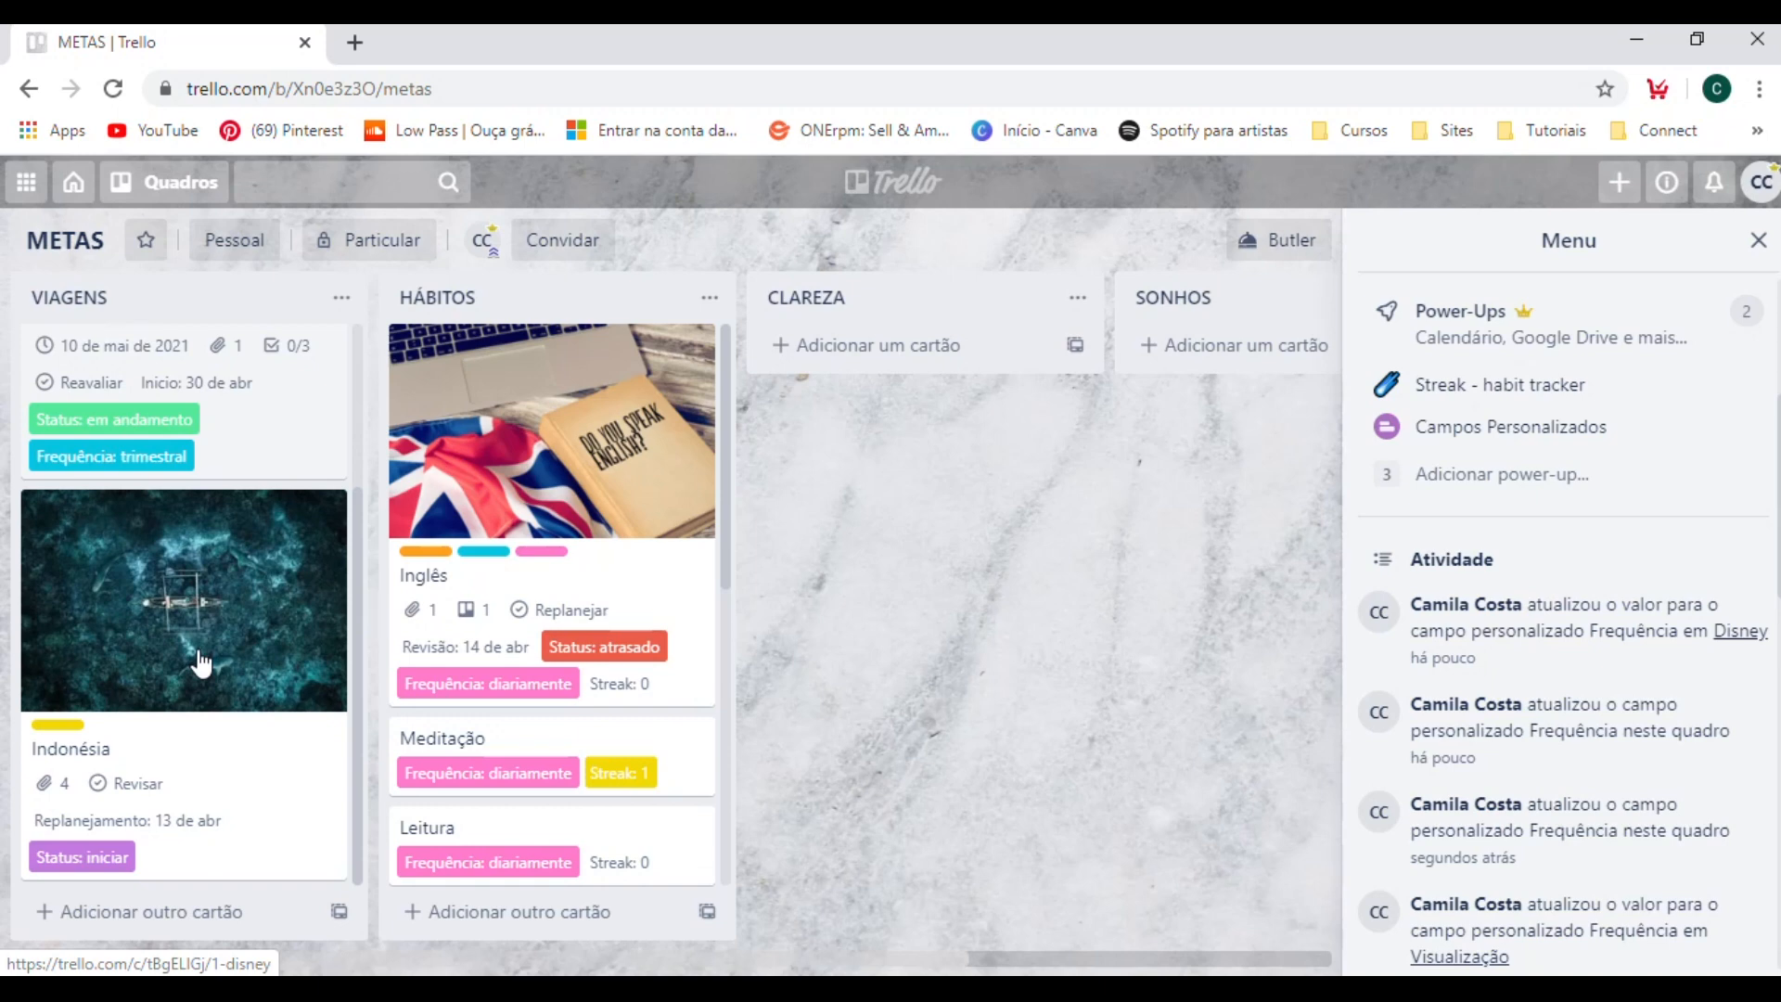
pyautogui.scroll(2, 201, 660)
pyautogui.scroll(-2, 201, 660)
pyautogui.click(219, 747)
pyautogui.scroll(-4, 1018, 781)
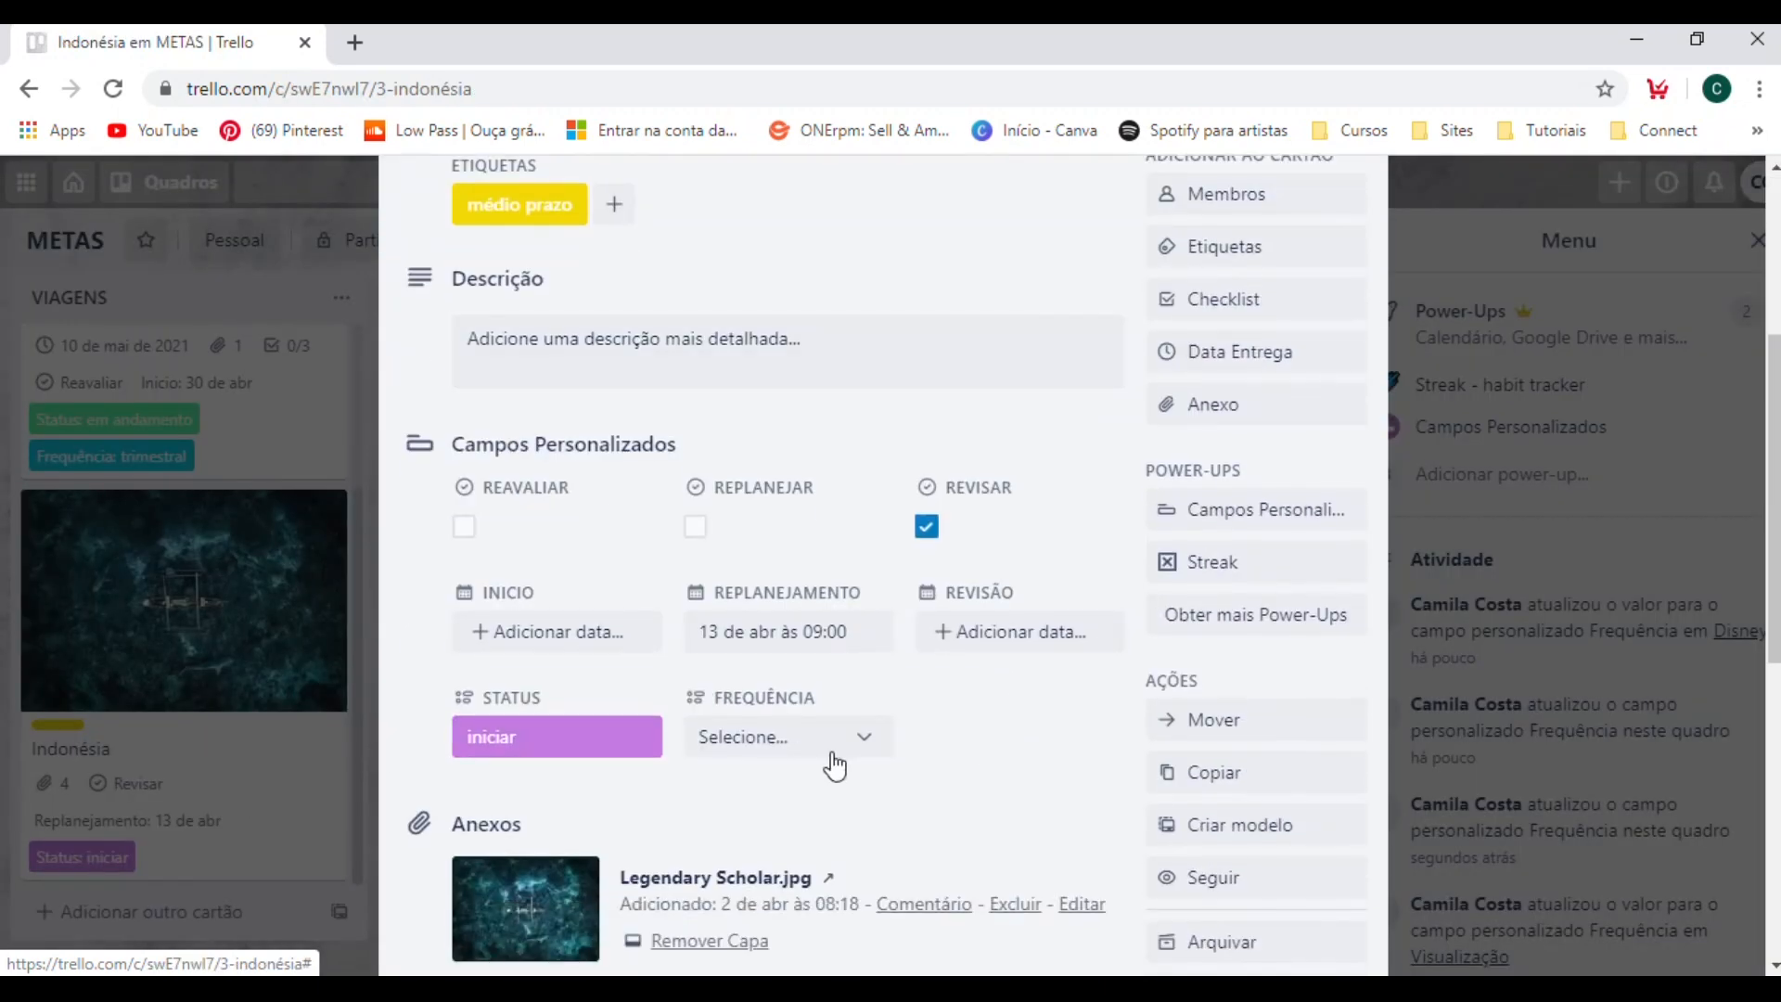
pyautogui.click(834, 747)
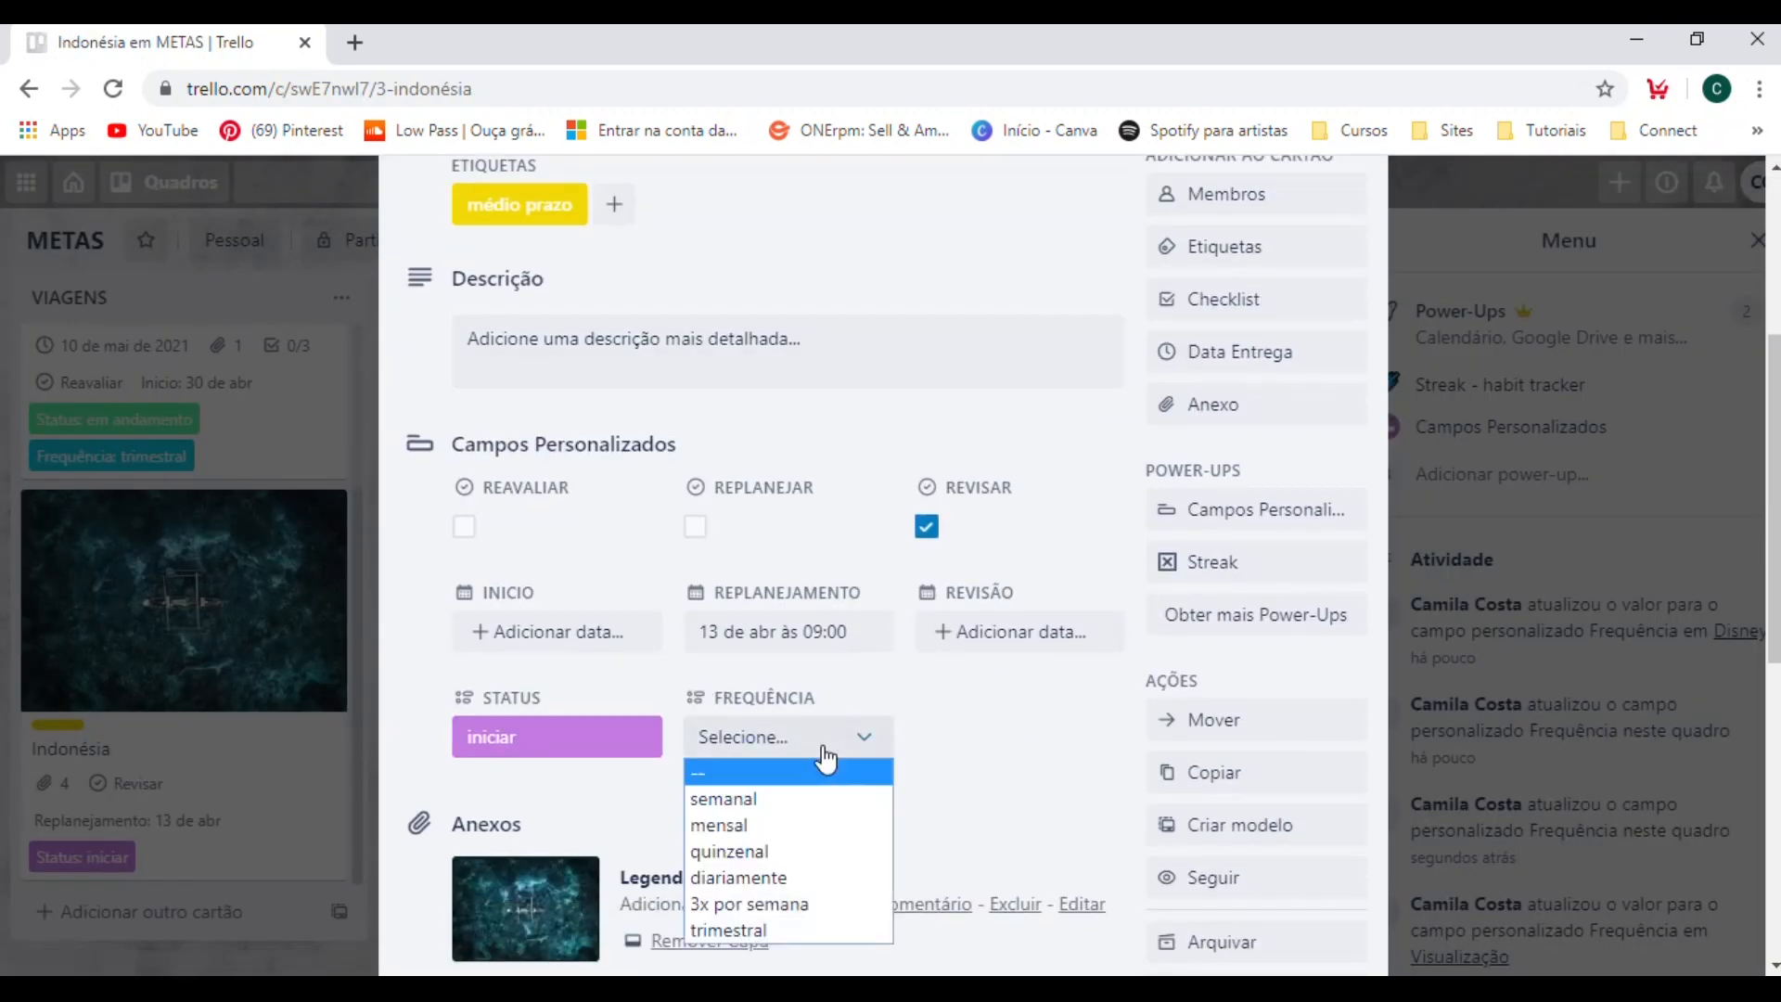
pyautogui.click(753, 824)
pyautogui.press('Escape')
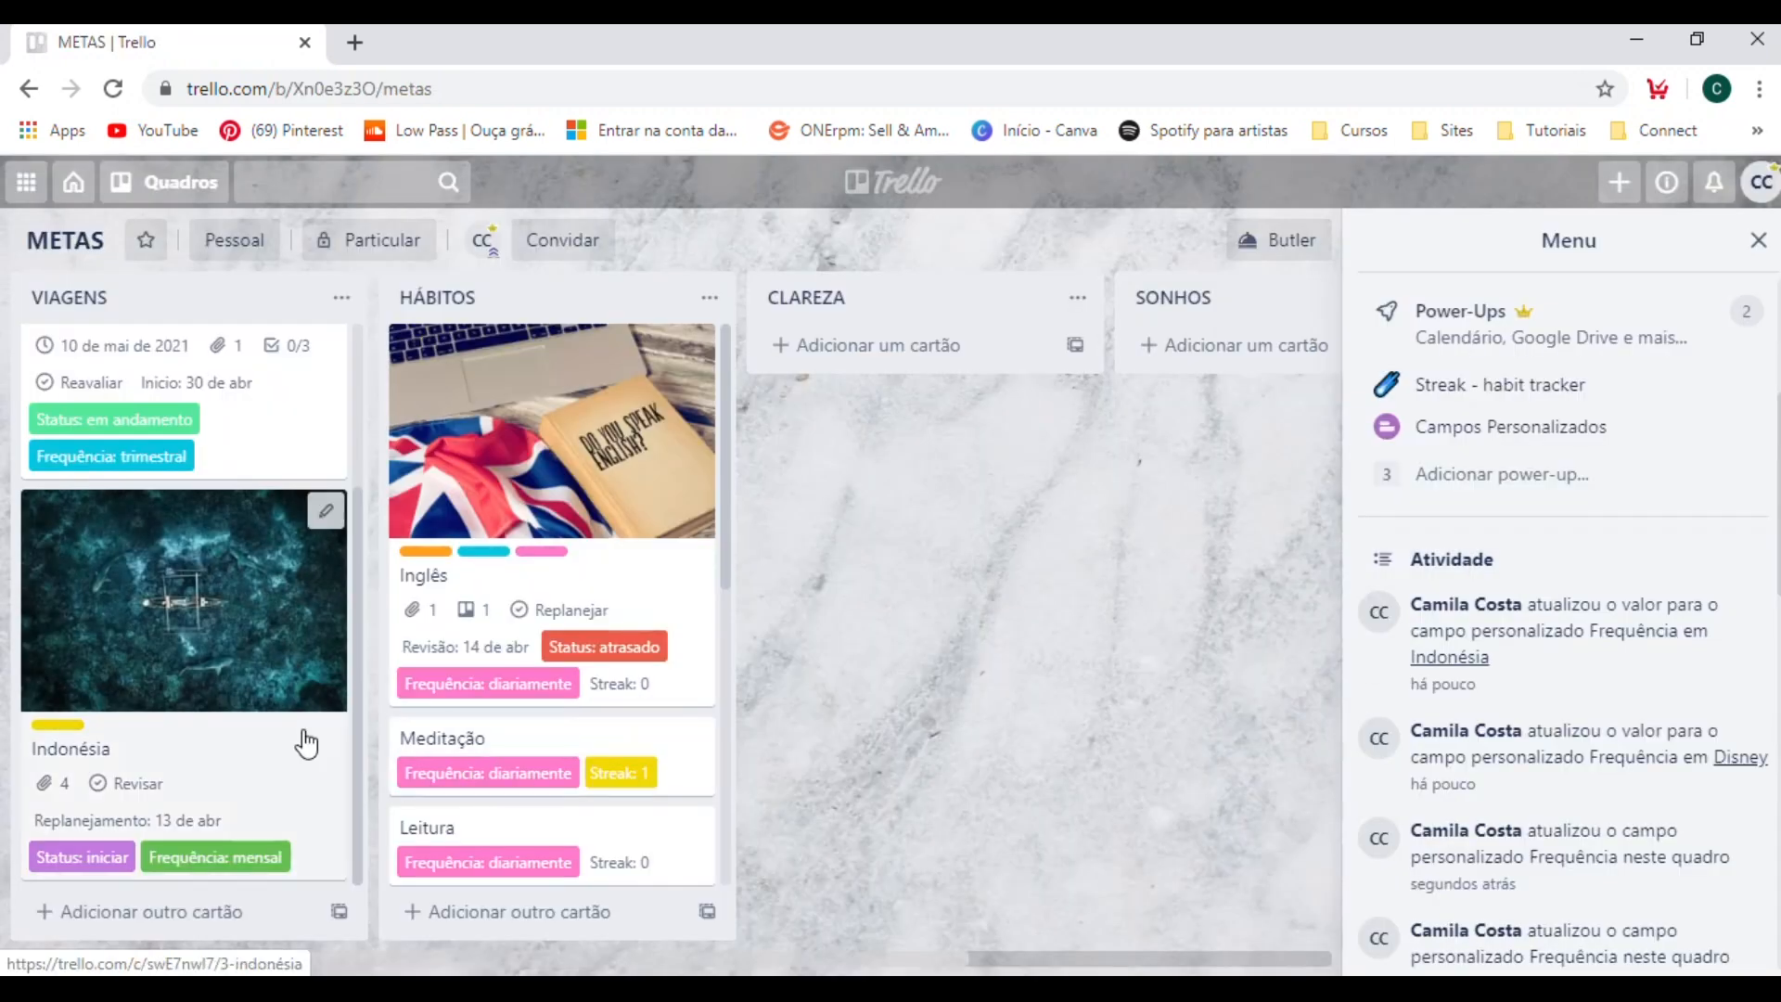
pyautogui.scroll(2, 306, 739)
pyautogui.scroll(-2, 306, 739)
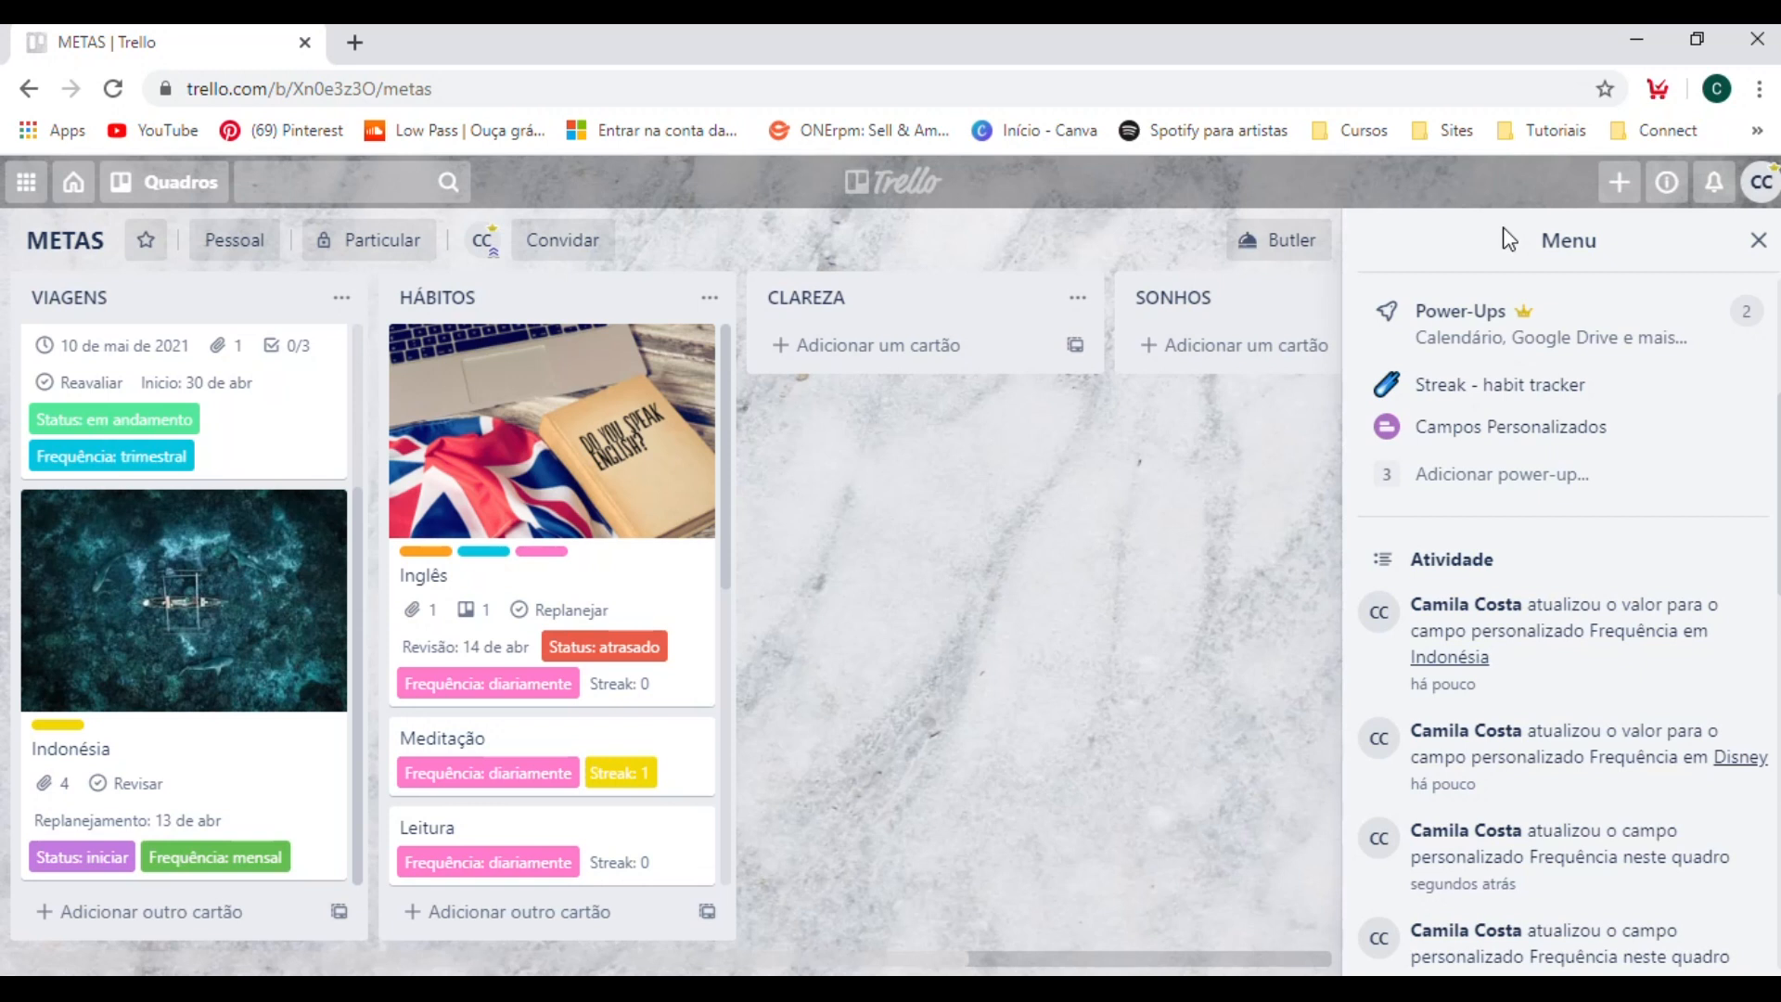
# Create a new custom field of type Texto named "Próximas Ações".
pyautogui.click(1511, 438)
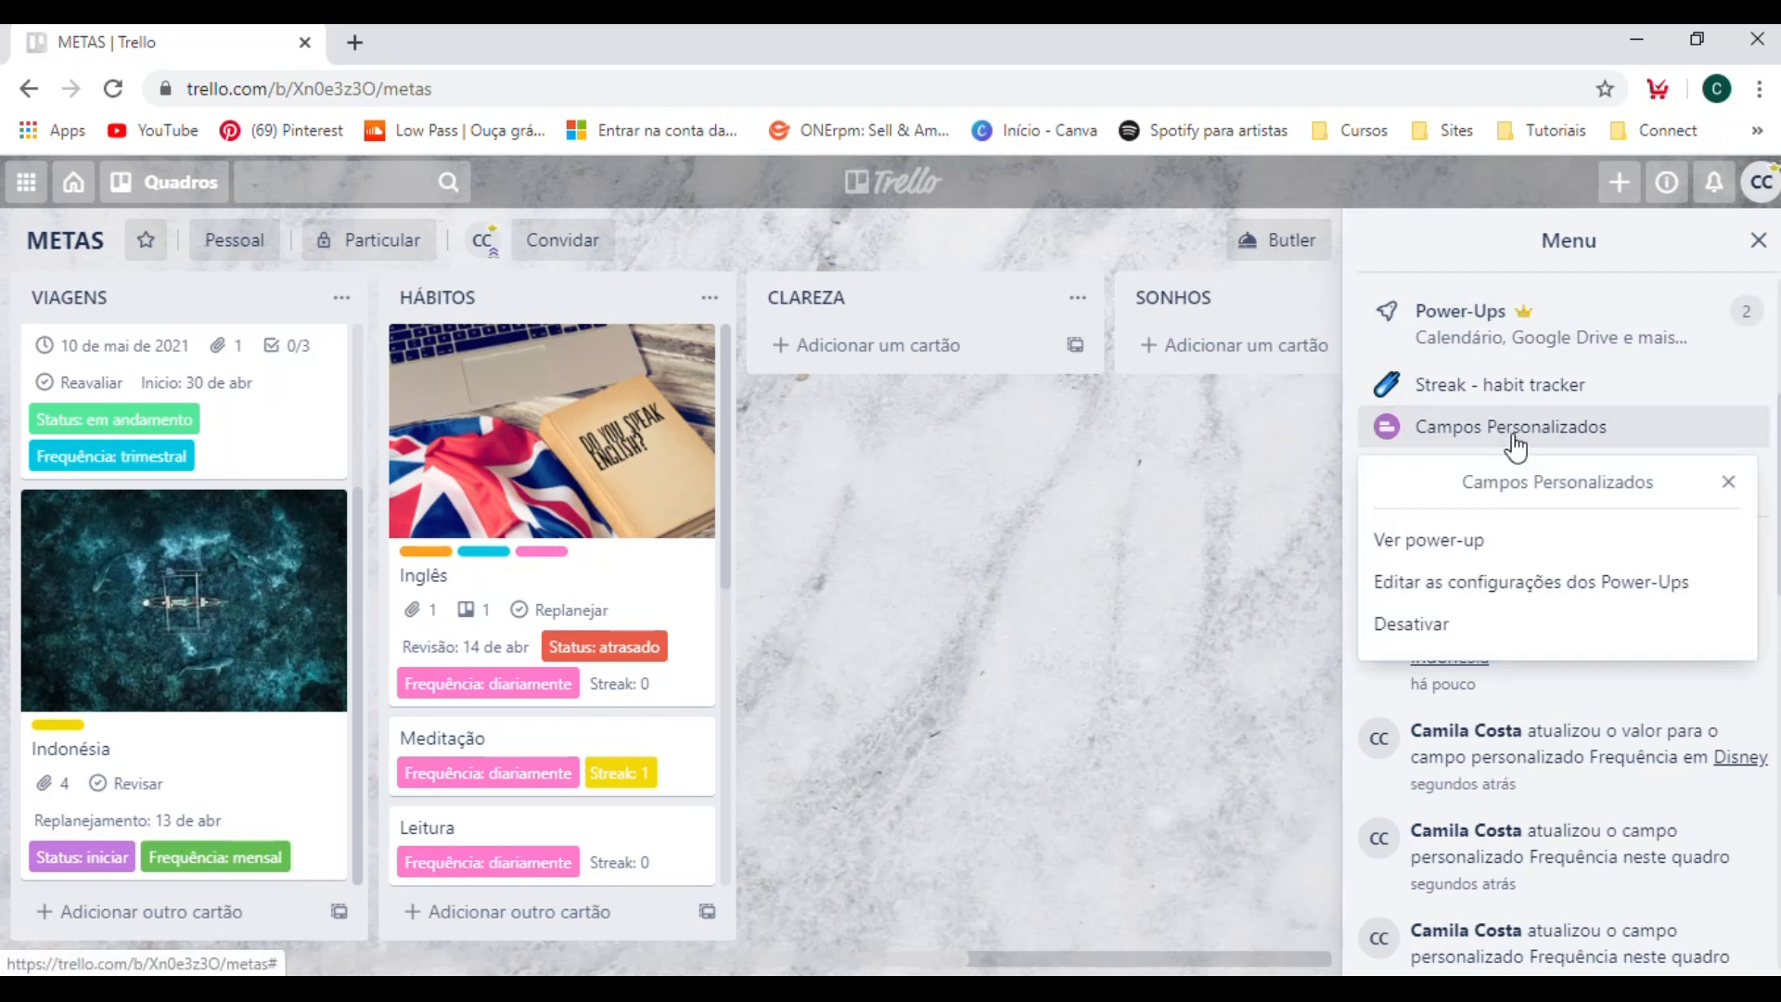
pyautogui.click(1463, 581)
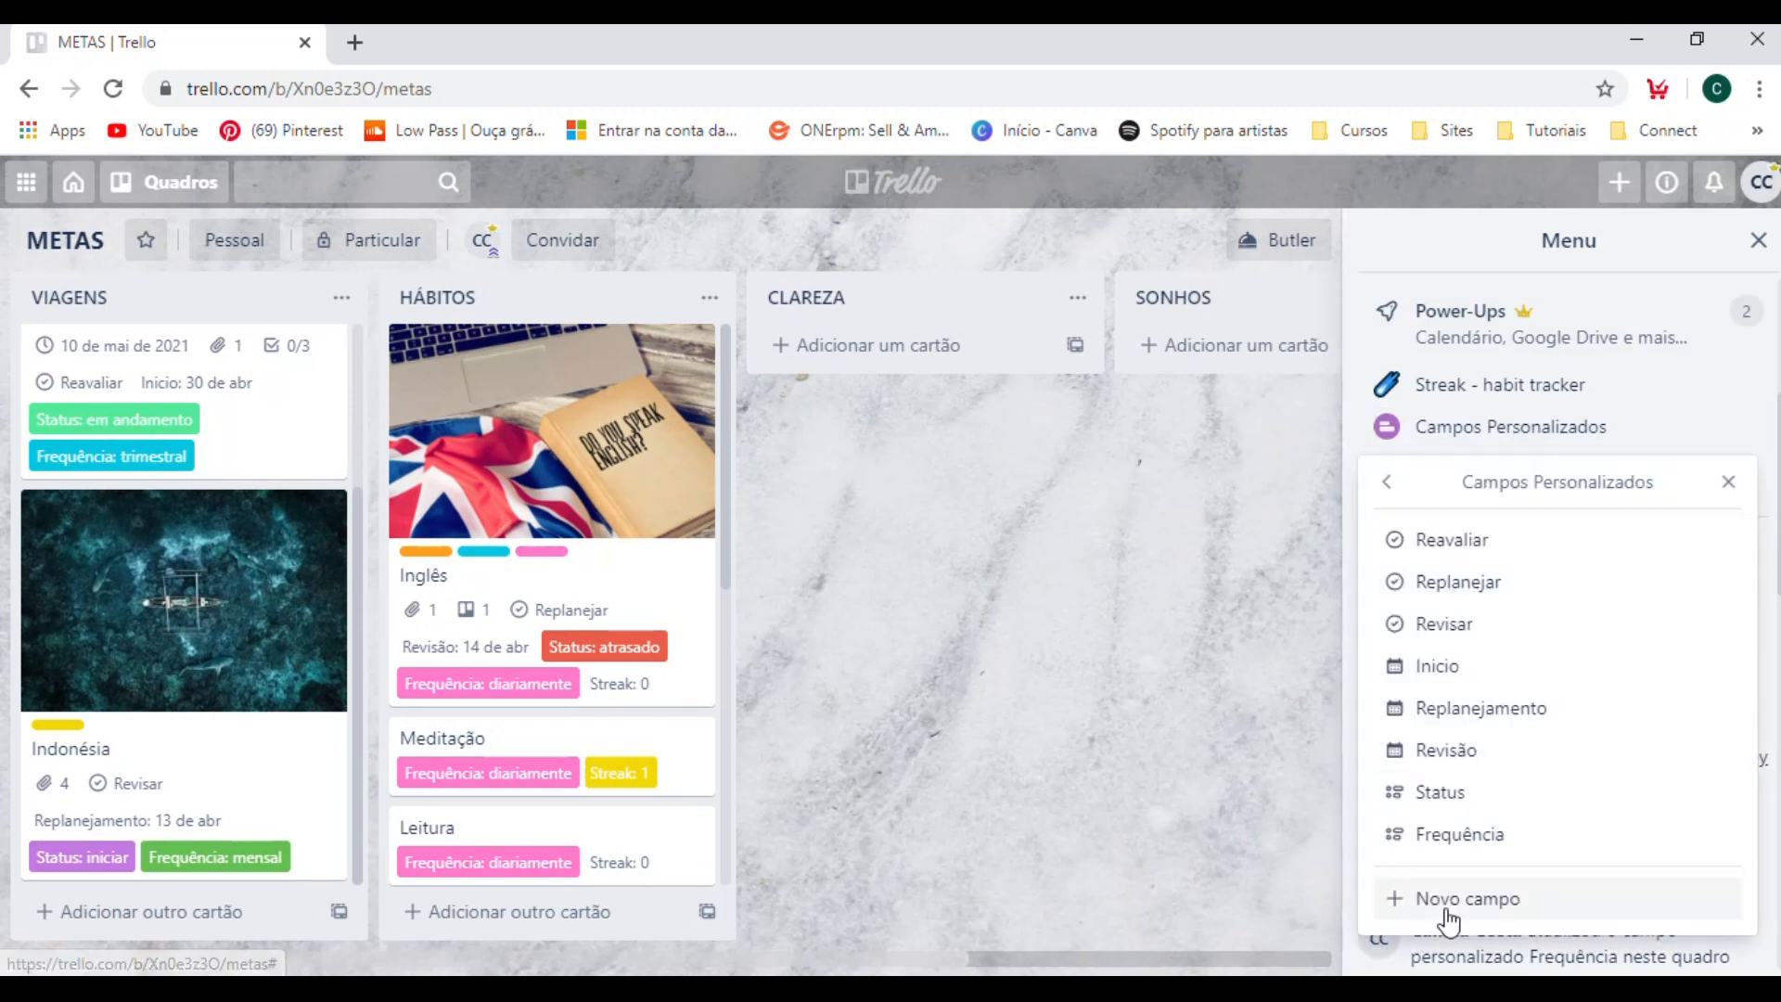
pyautogui.click(1448, 900)
pyautogui.click(1481, 563)
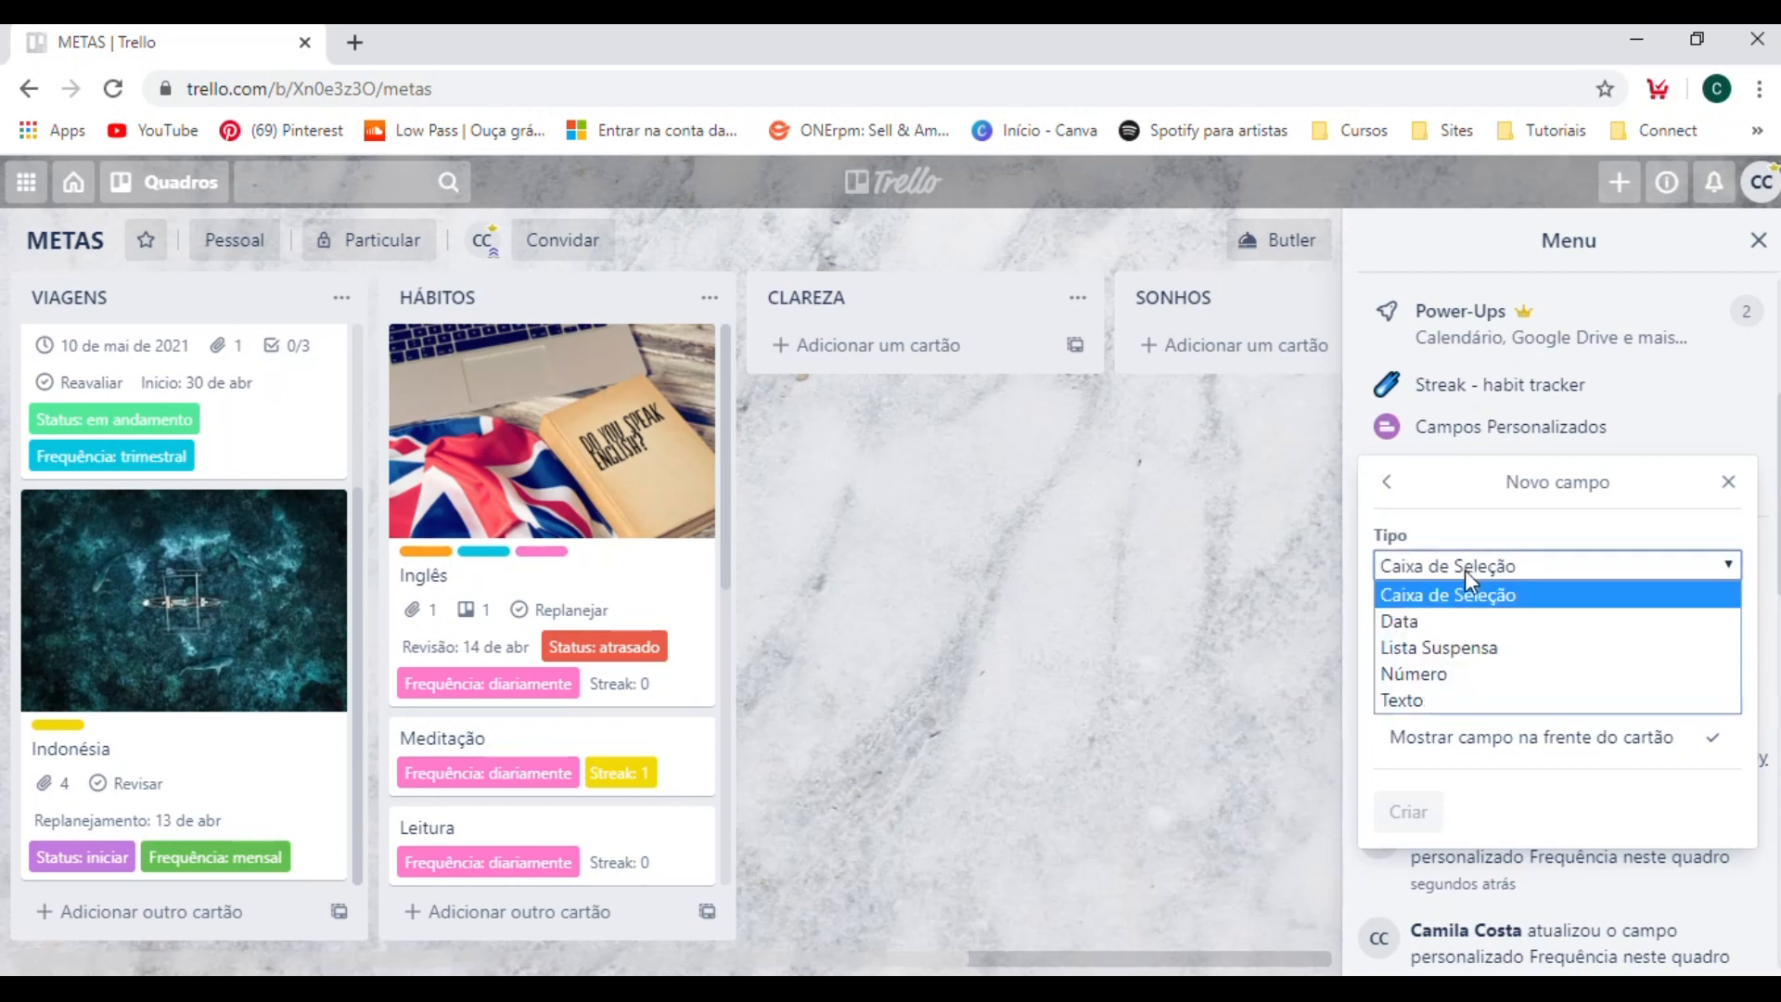
pyautogui.click(1487, 685)
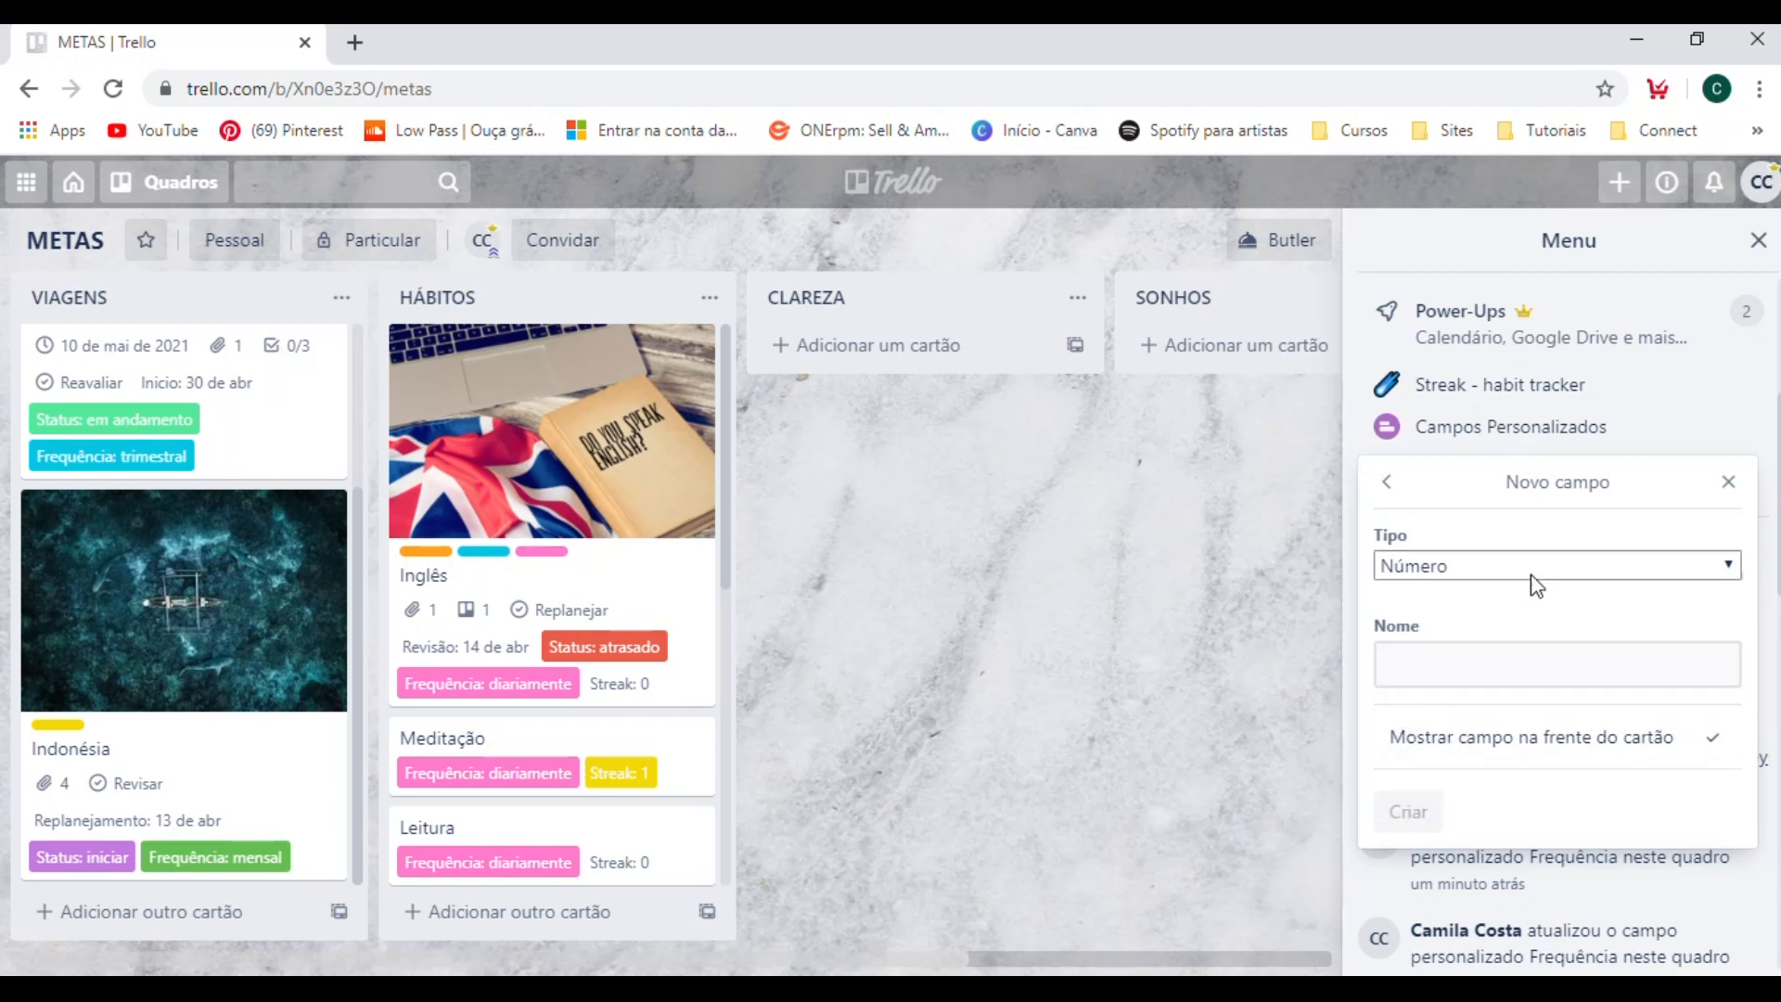
pyautogui.click(1612, 584)
pyautogui.click(1422, 697)
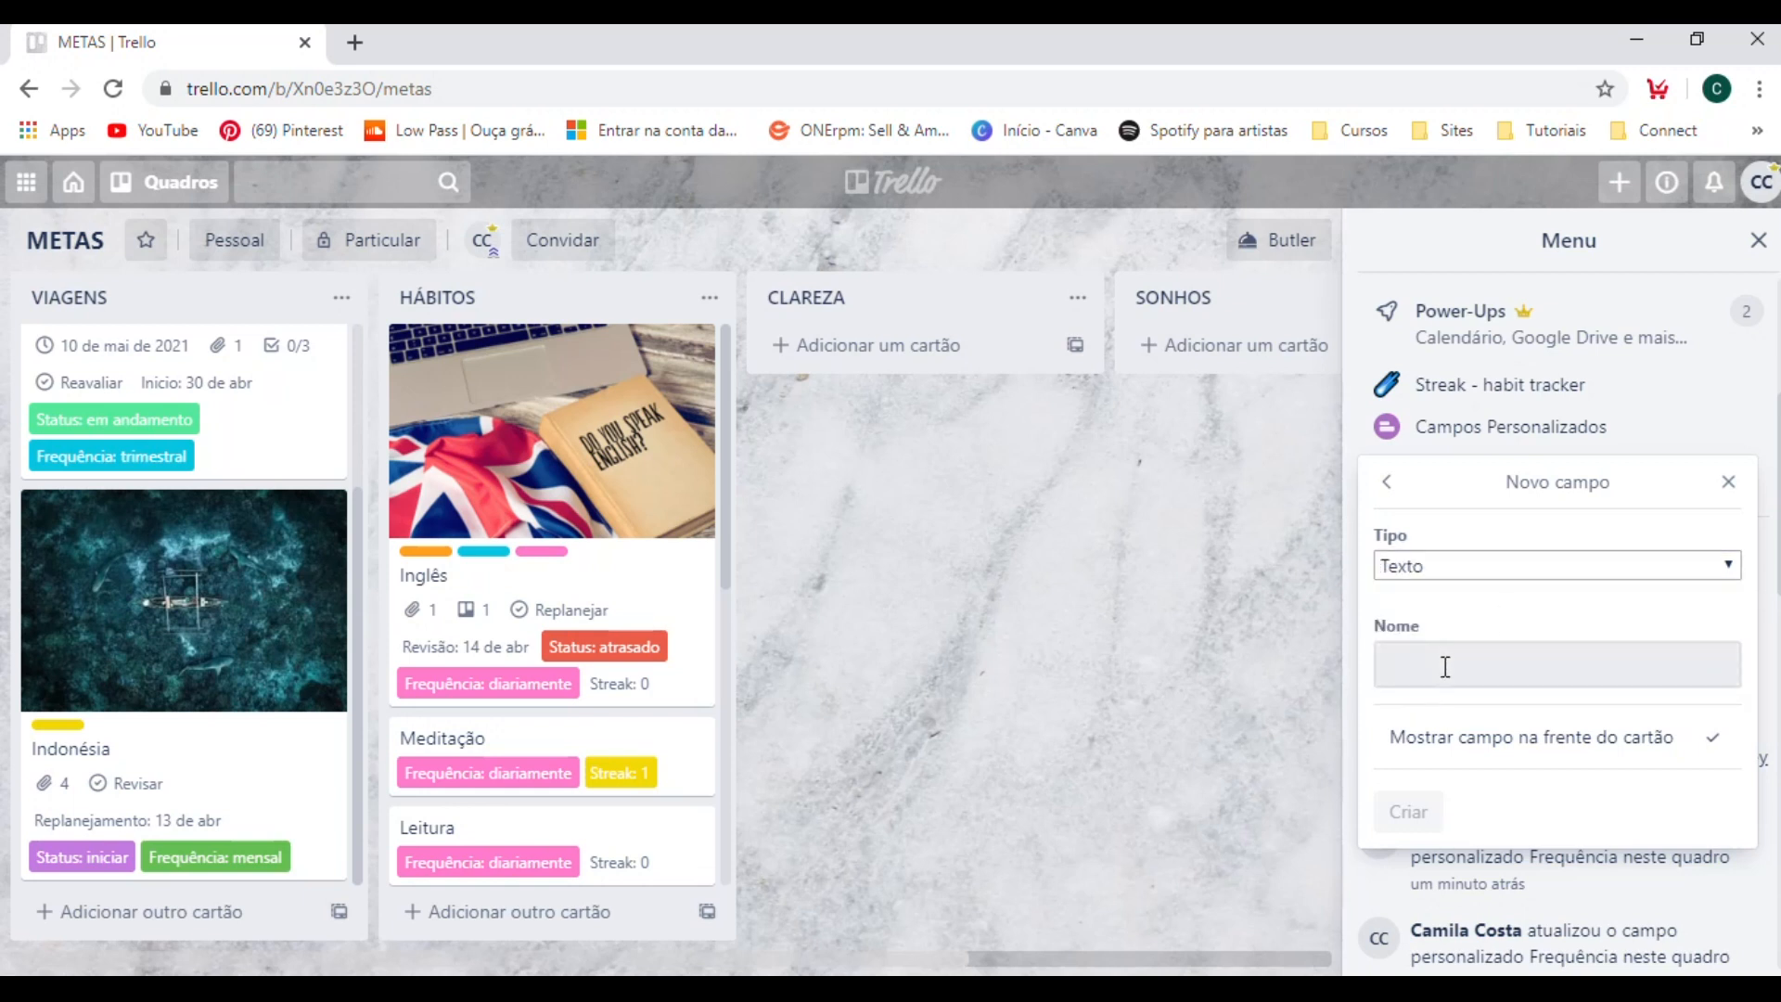
pyautogui.click(1445, 666)
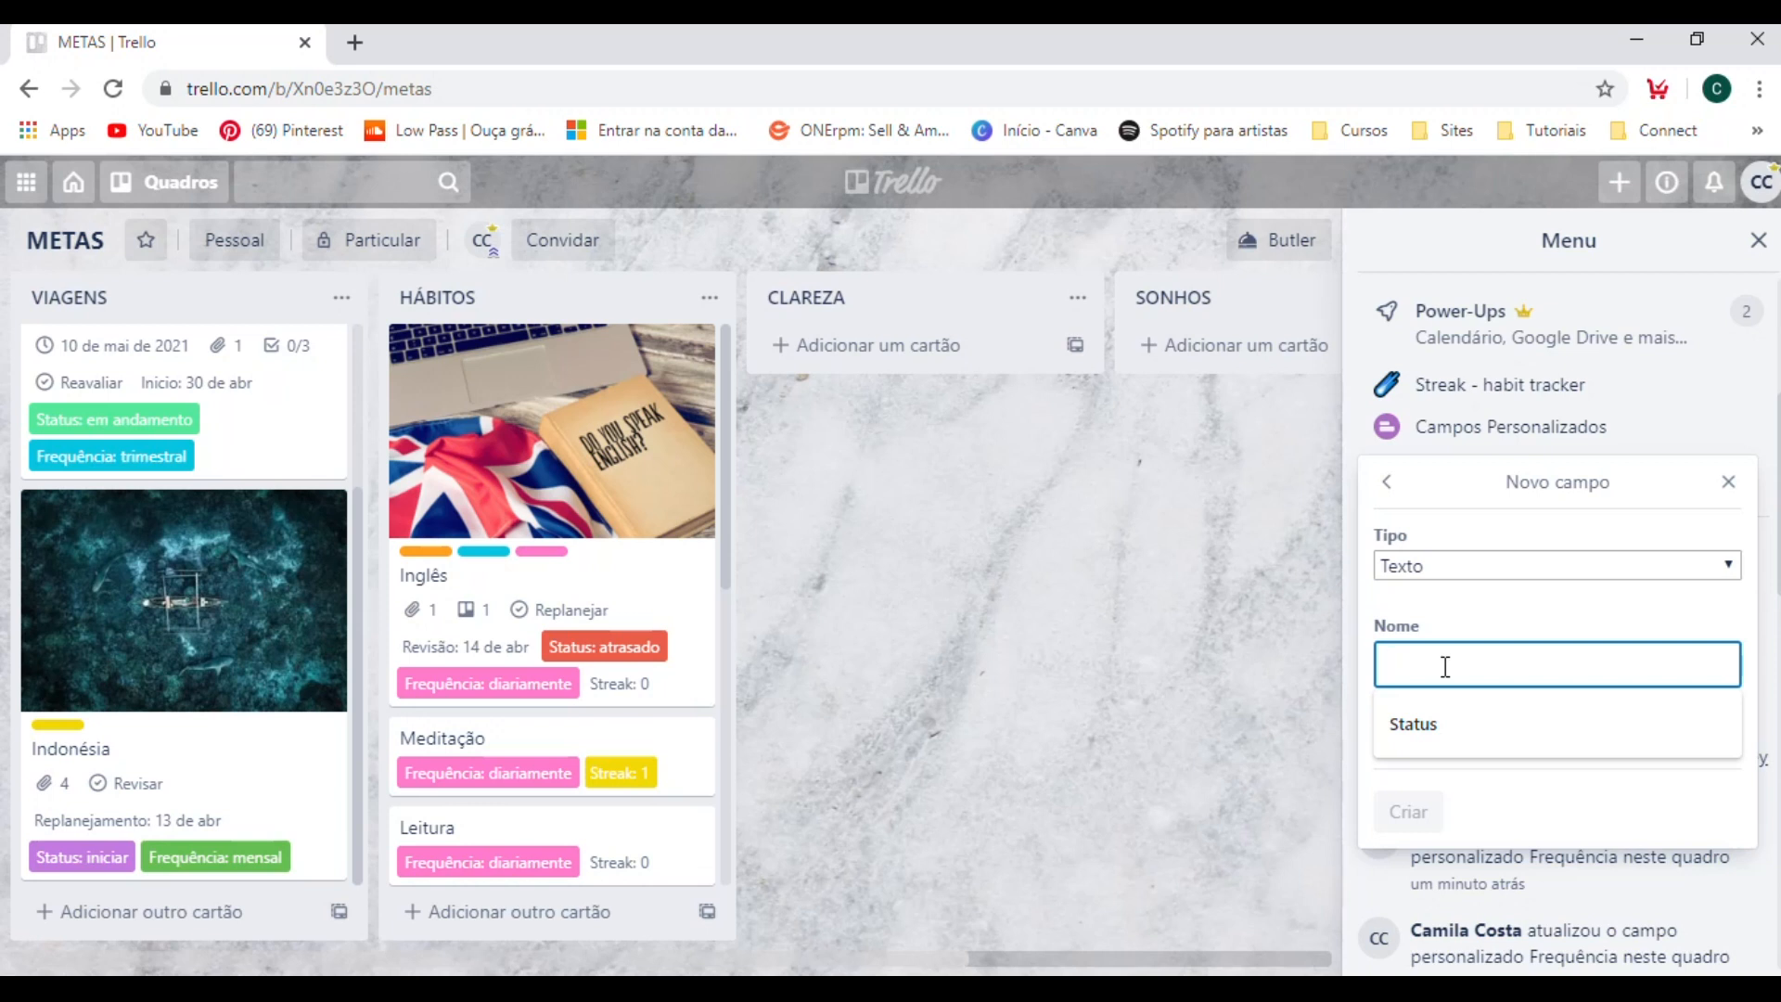
pyautogui.write('Próximas Ações')
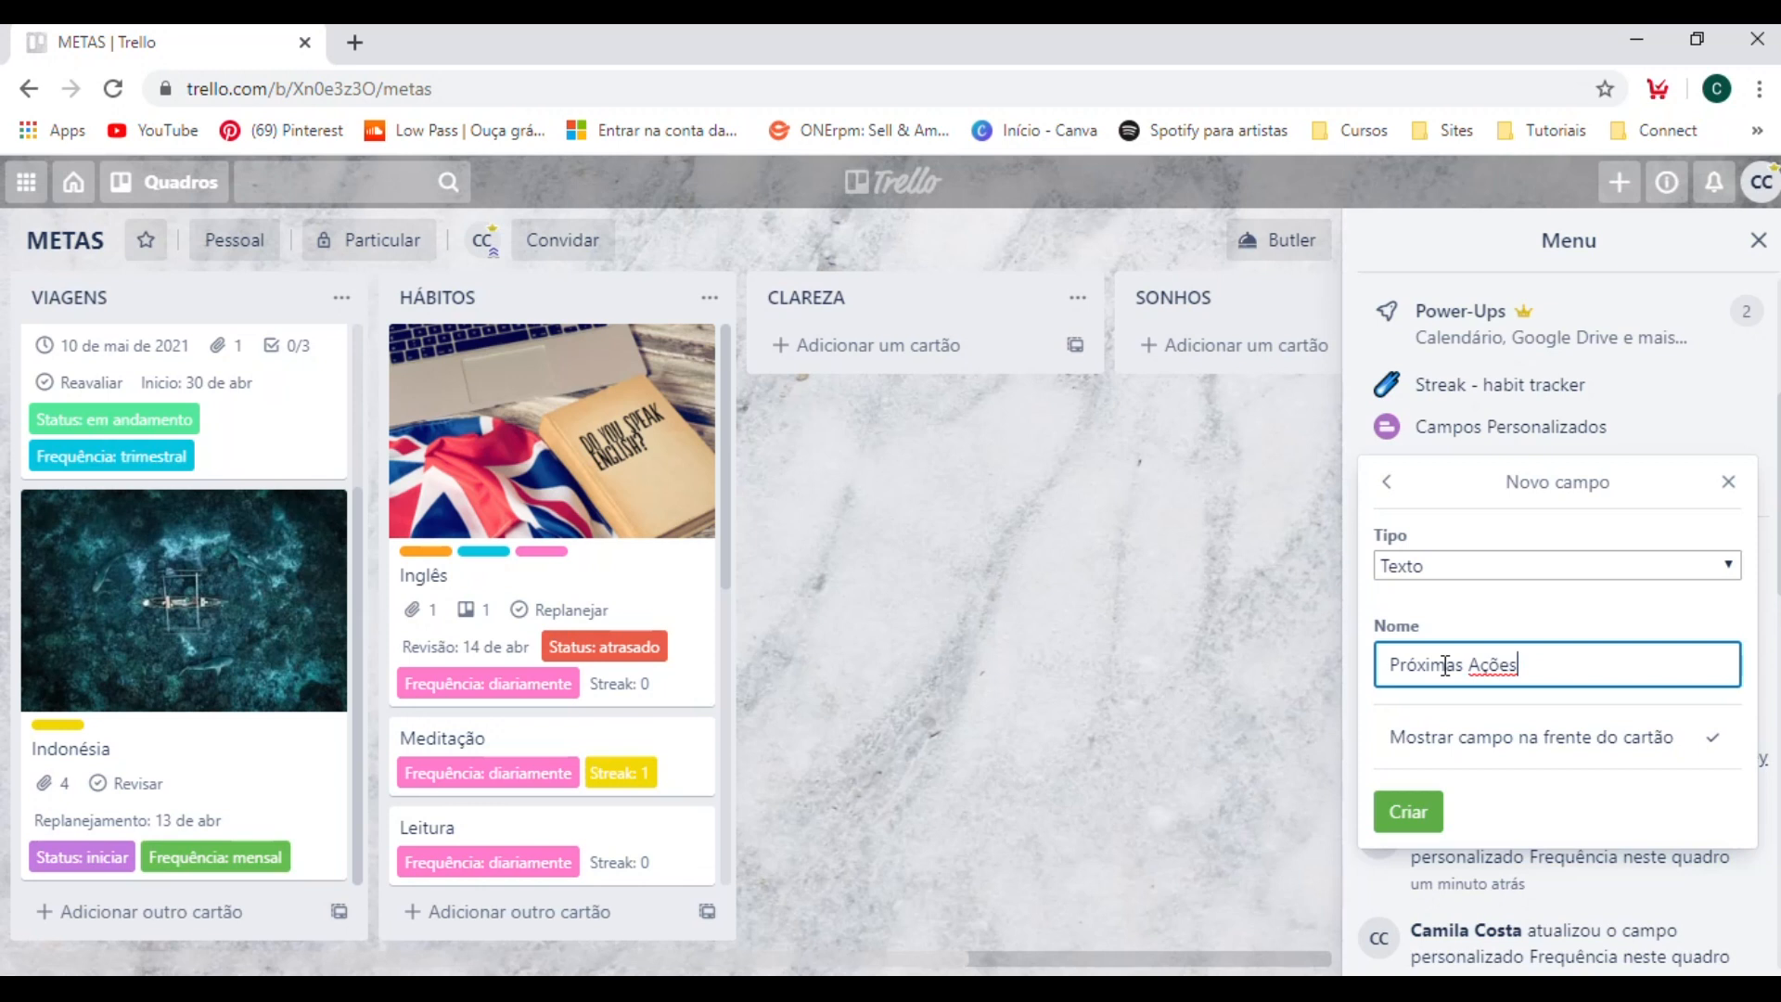
pyautogui.click(1419, 808)
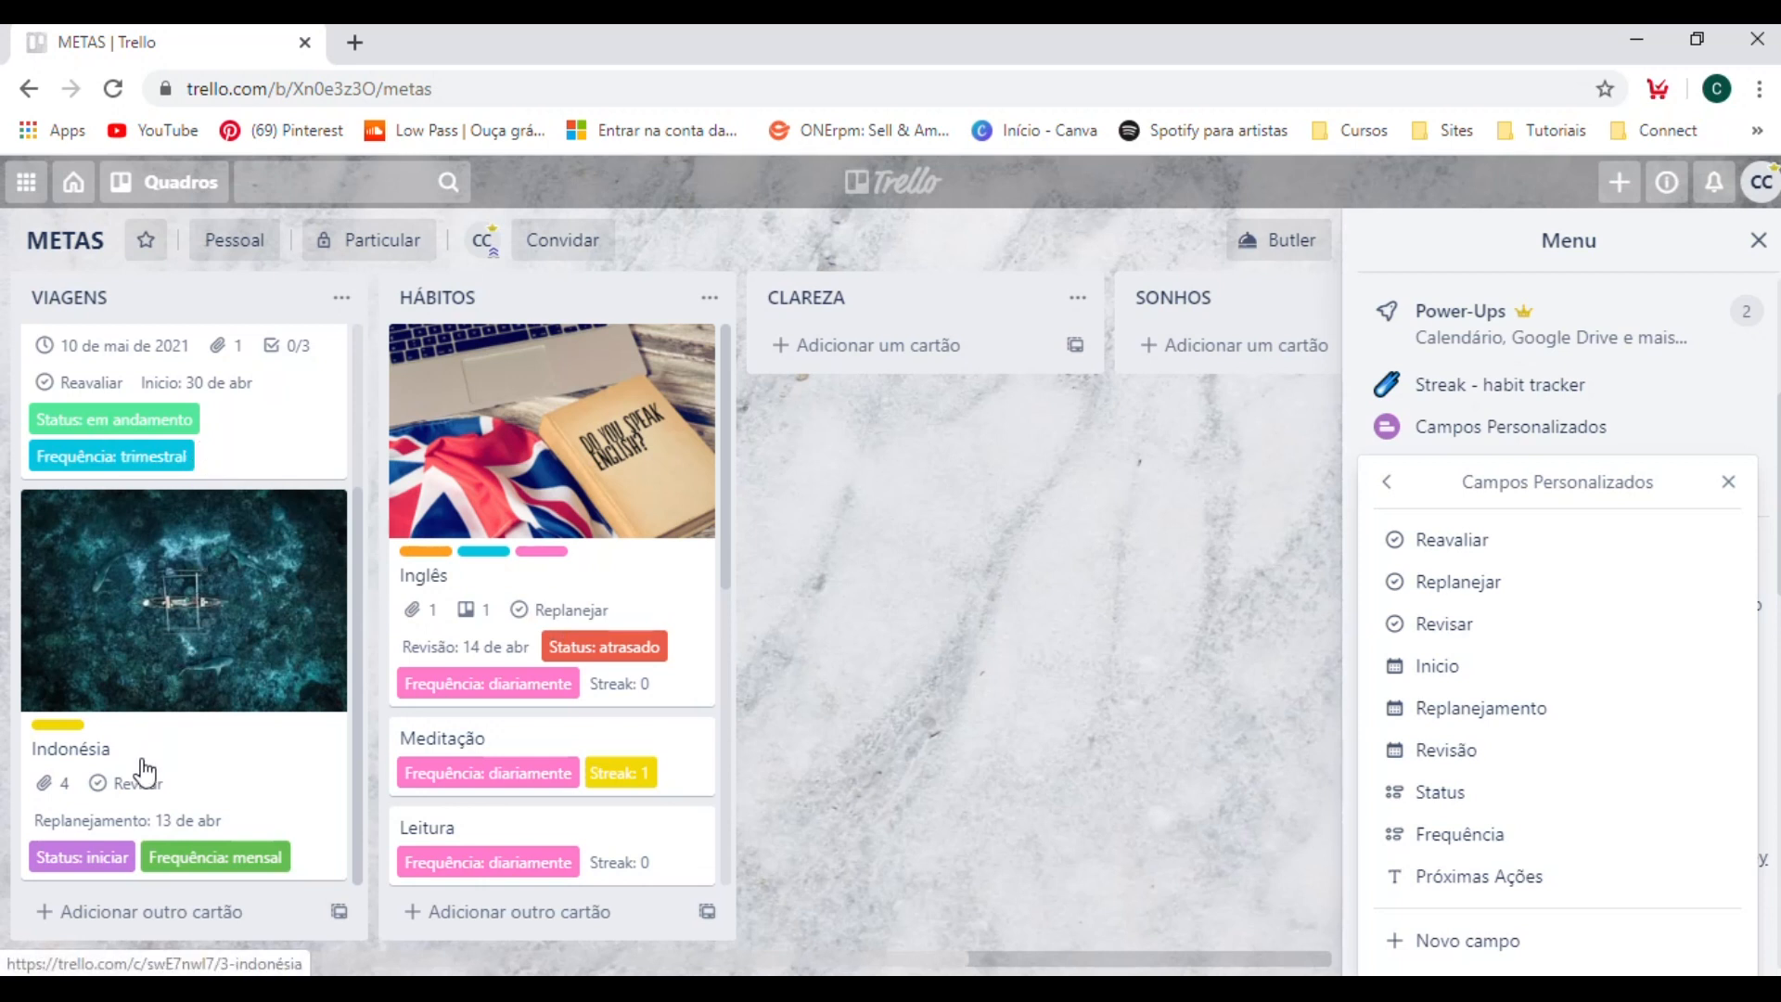
# Set Próximas Ações of the Inglês card in the HÁBITOS list to "Ler Livro" and return to the board.
pyautogui.scroll(3, 144, 769)
pyautogui.scroll(-3, 144, 769)
pyautogui.click(697, 580)
pyautogui.scroll(-8, 1021, 603)
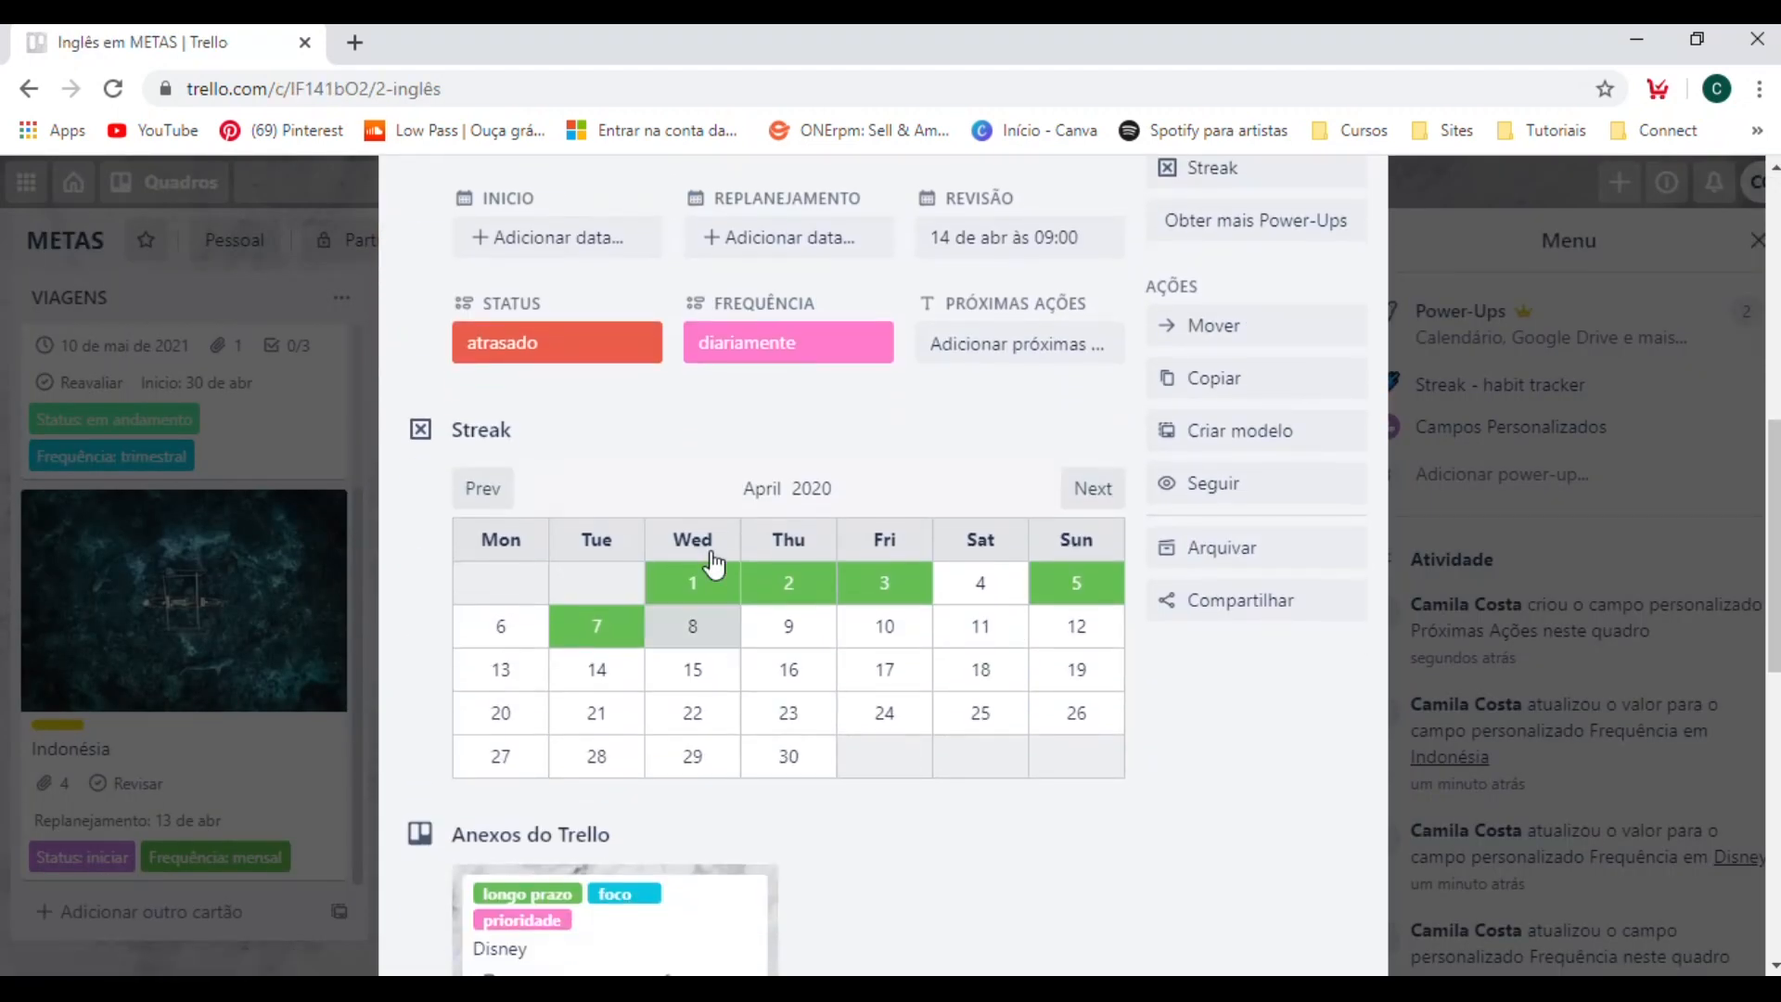
pyautogui.click(1030, 340)
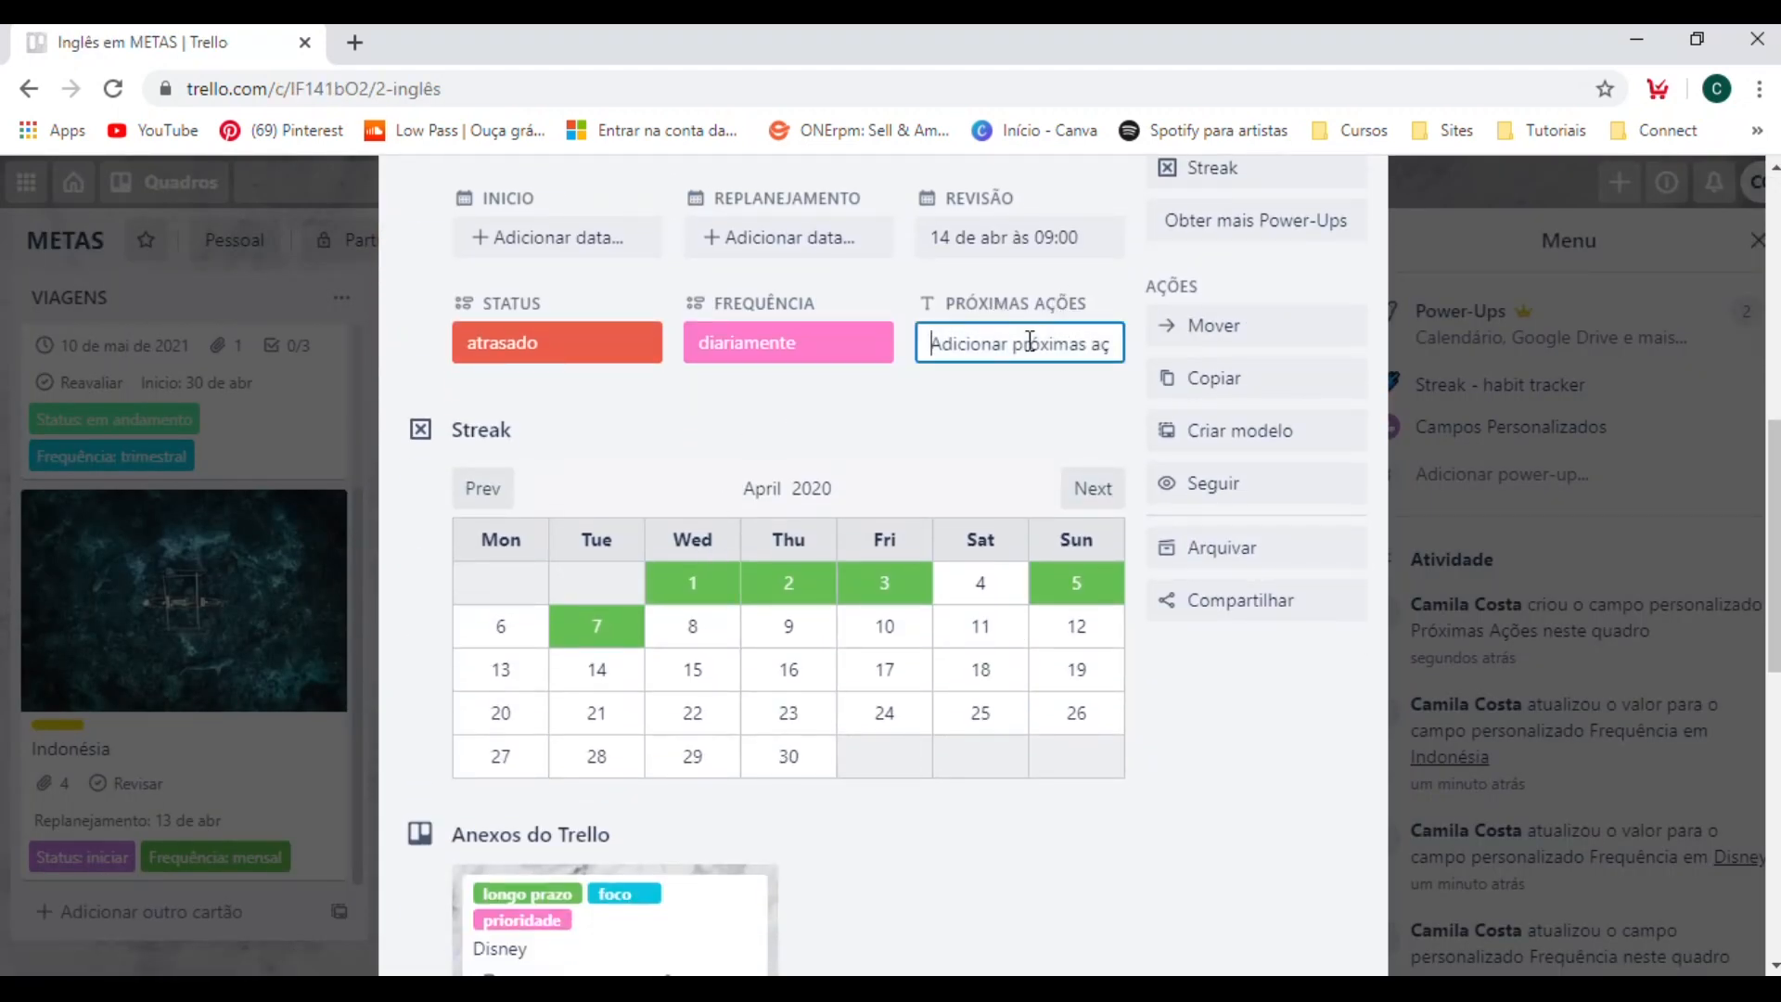
pyautogui.write('L')
pyautogui.press('BackSpace')
pyautogui.press('BackSpace')
pyautogui.press('BackSpace')
pyautogui.write('Le')
pyautogui.press('Return')
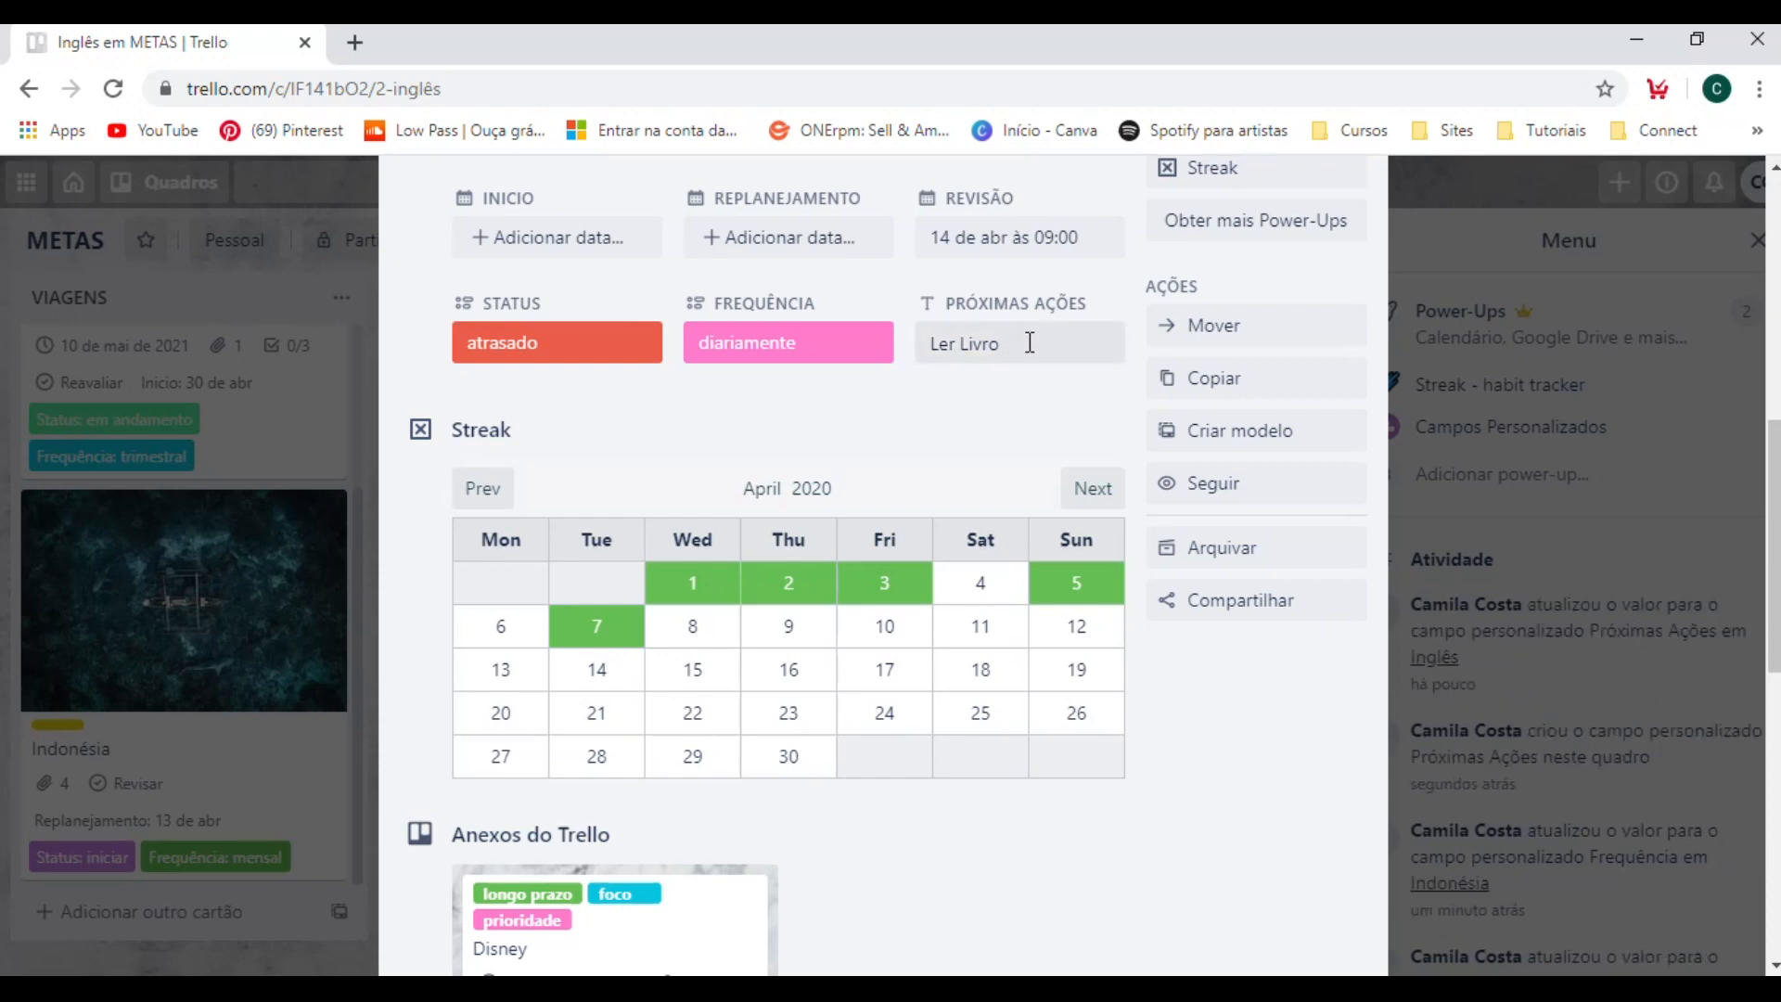
pyautogui.click(1433, 253)
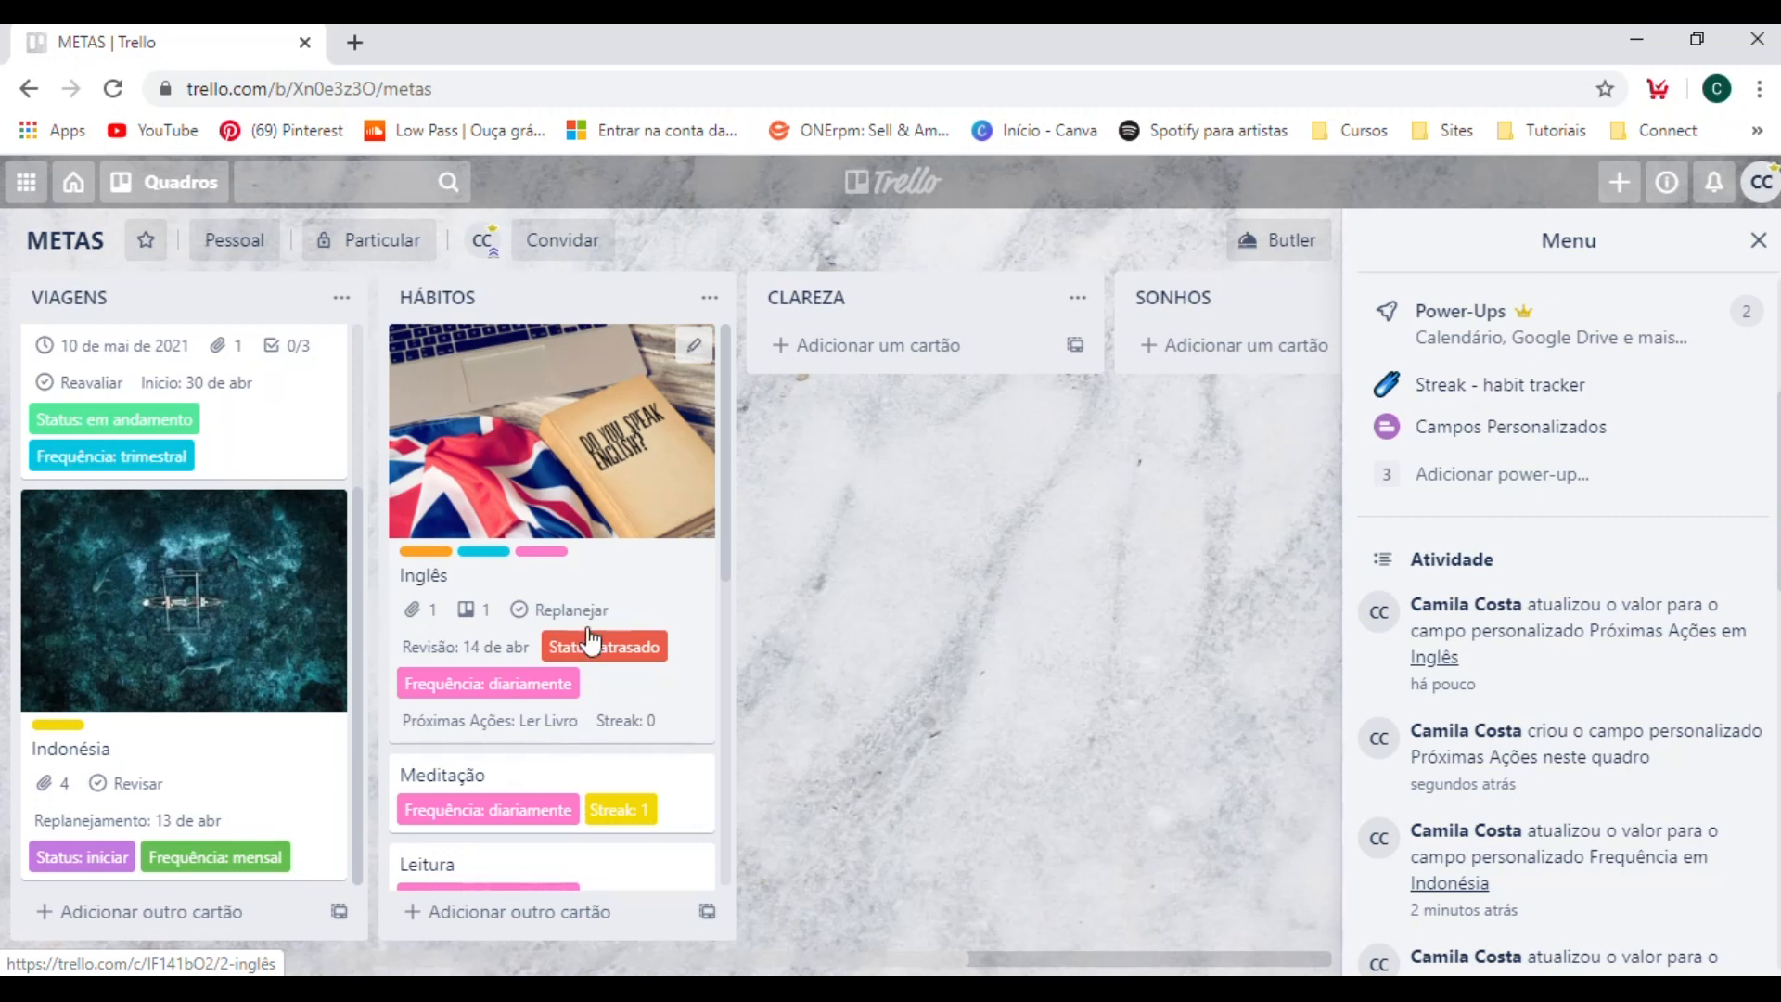
# Set Próximas Ações of the Disney card in the VIAGENS list to "Solicitar Visto" and return to the board.
pyautogui.scroll(-2, 602, 733)
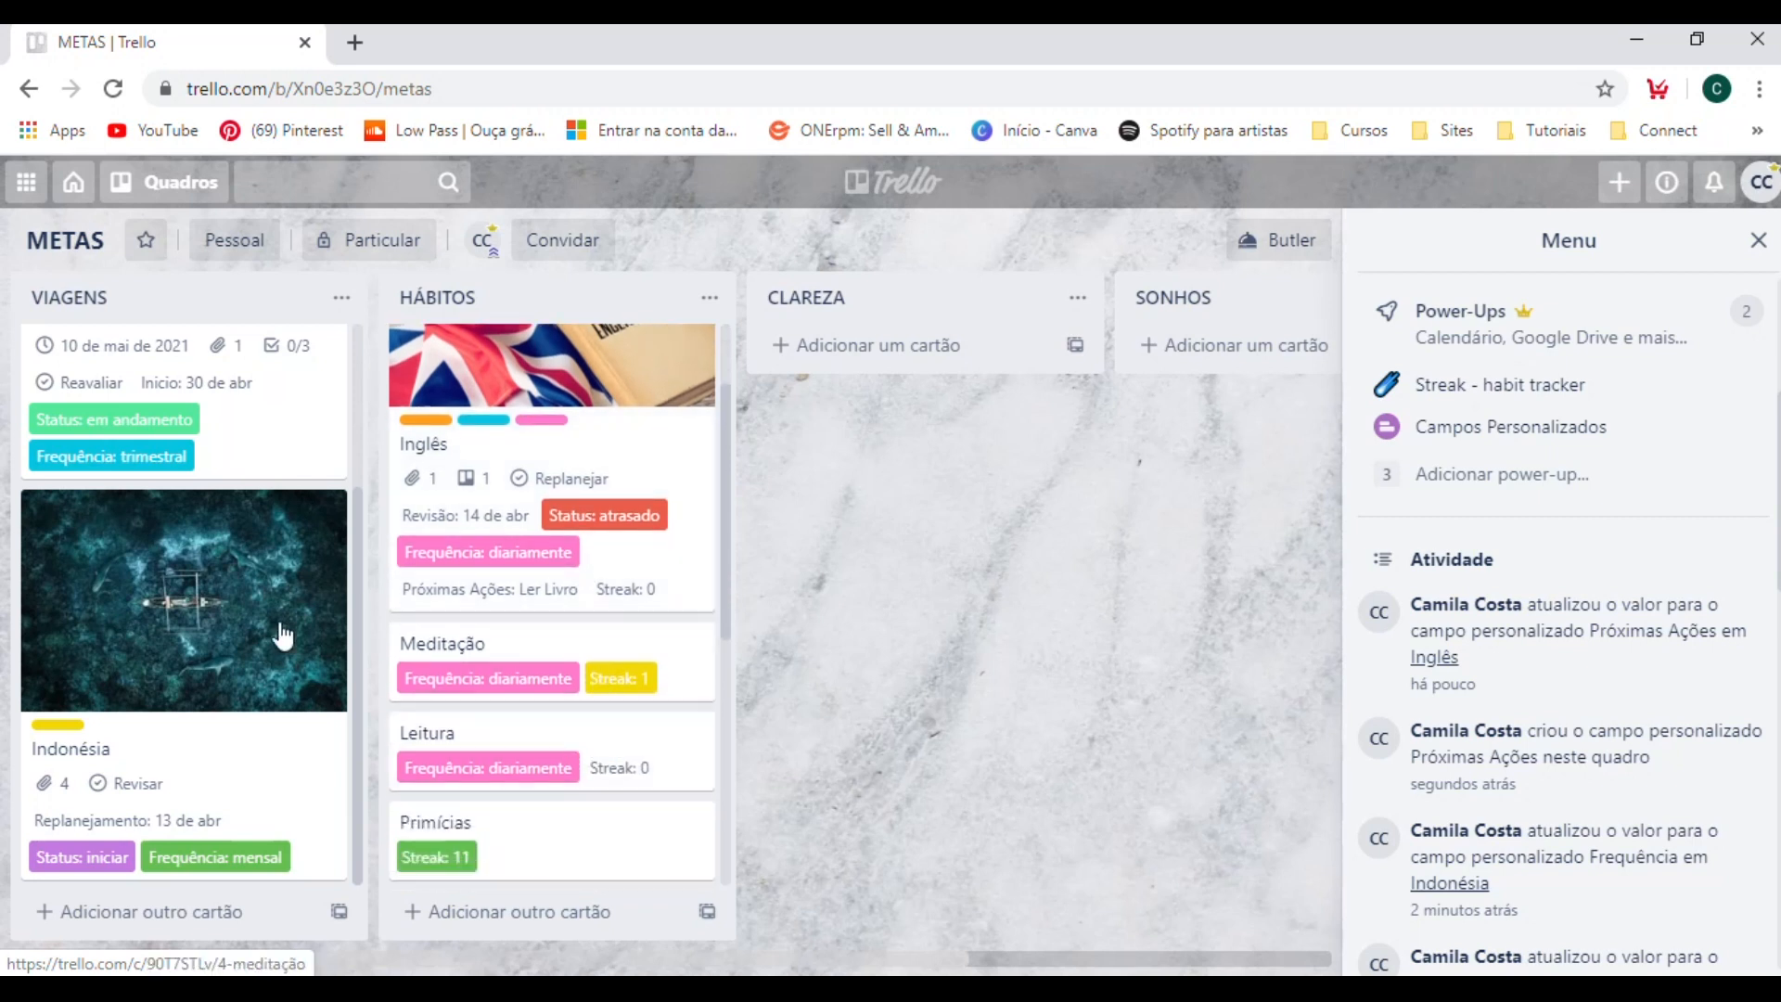
pyautogui.scroll(2, 237, 556)
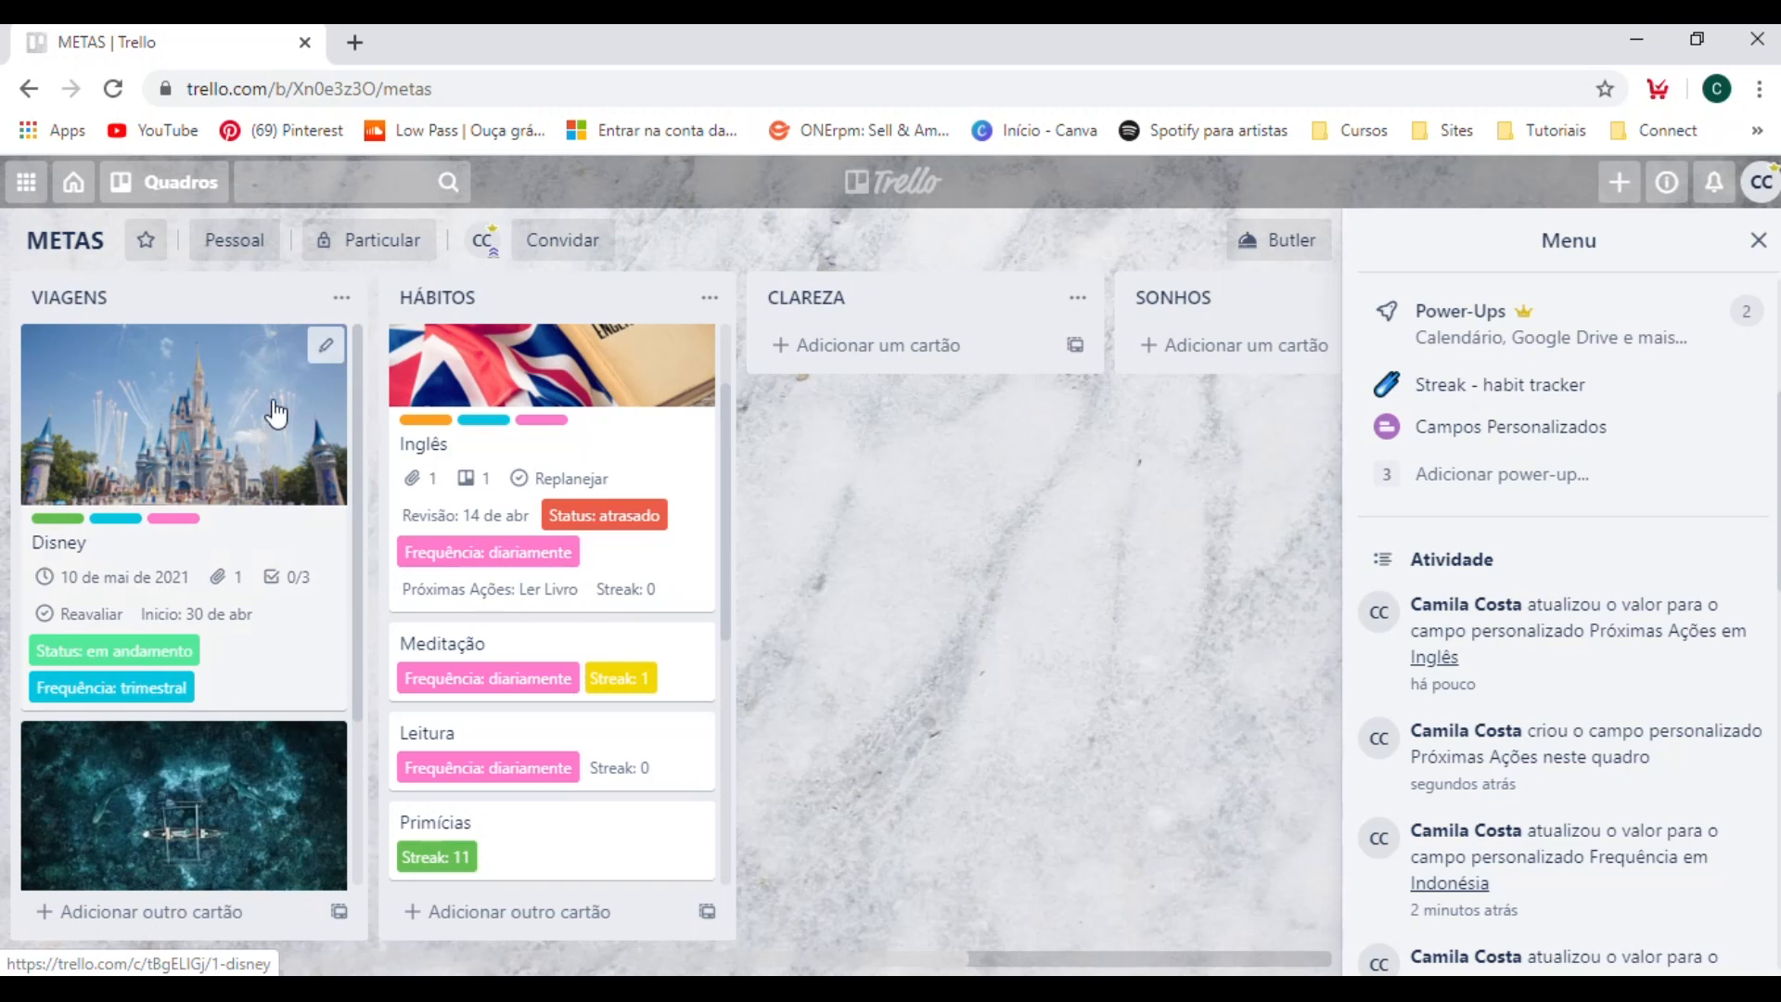
pyautogui.click(290, 516)
pyautogui.scroll(-5, 793, 602)
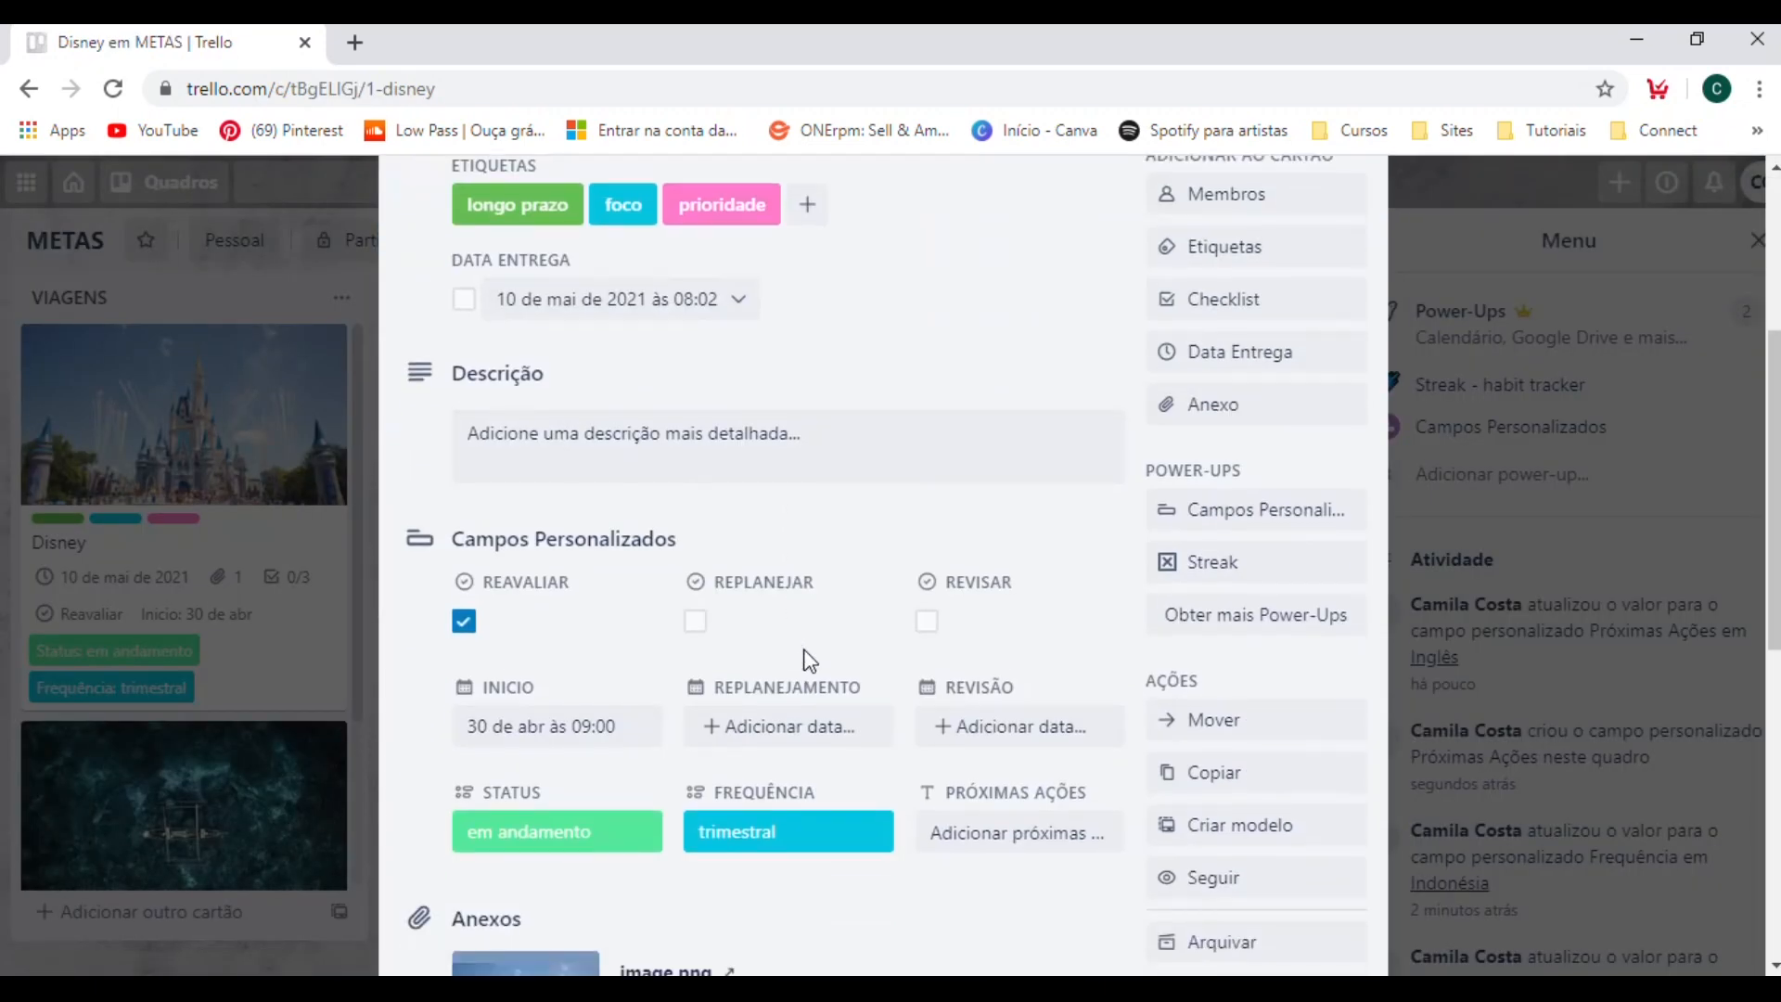
pyautogui.click(955, 712)
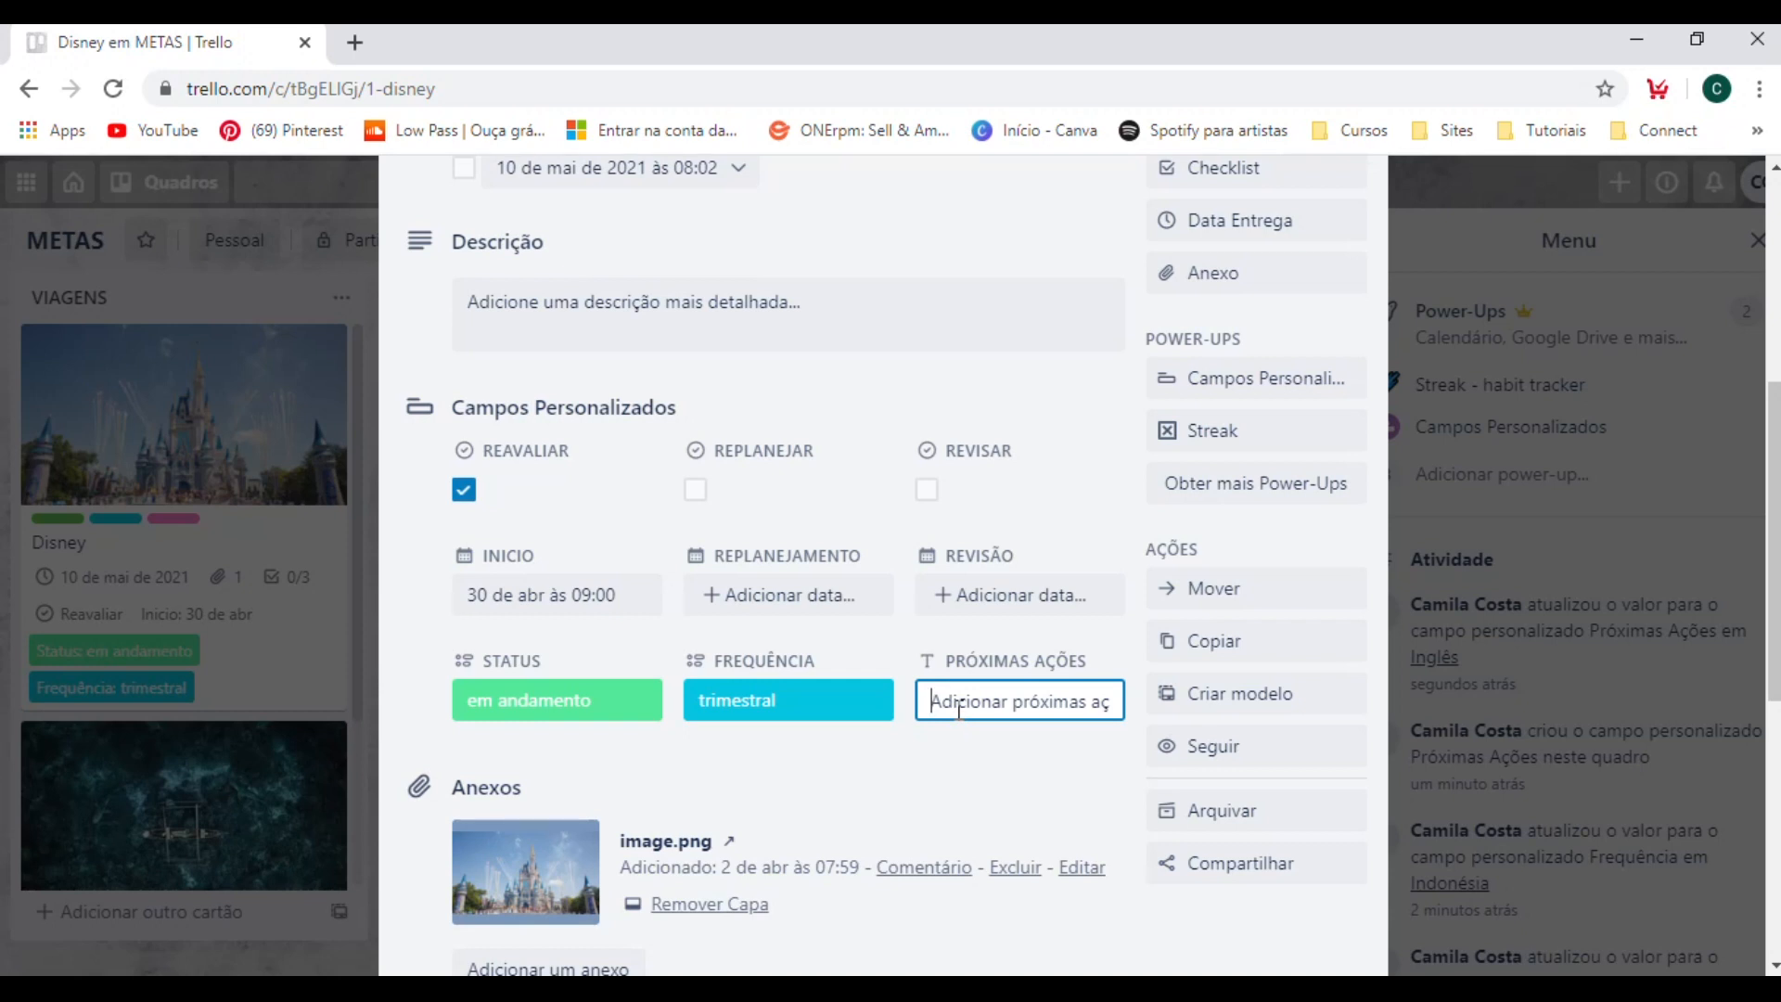
pyautogui.write('So')
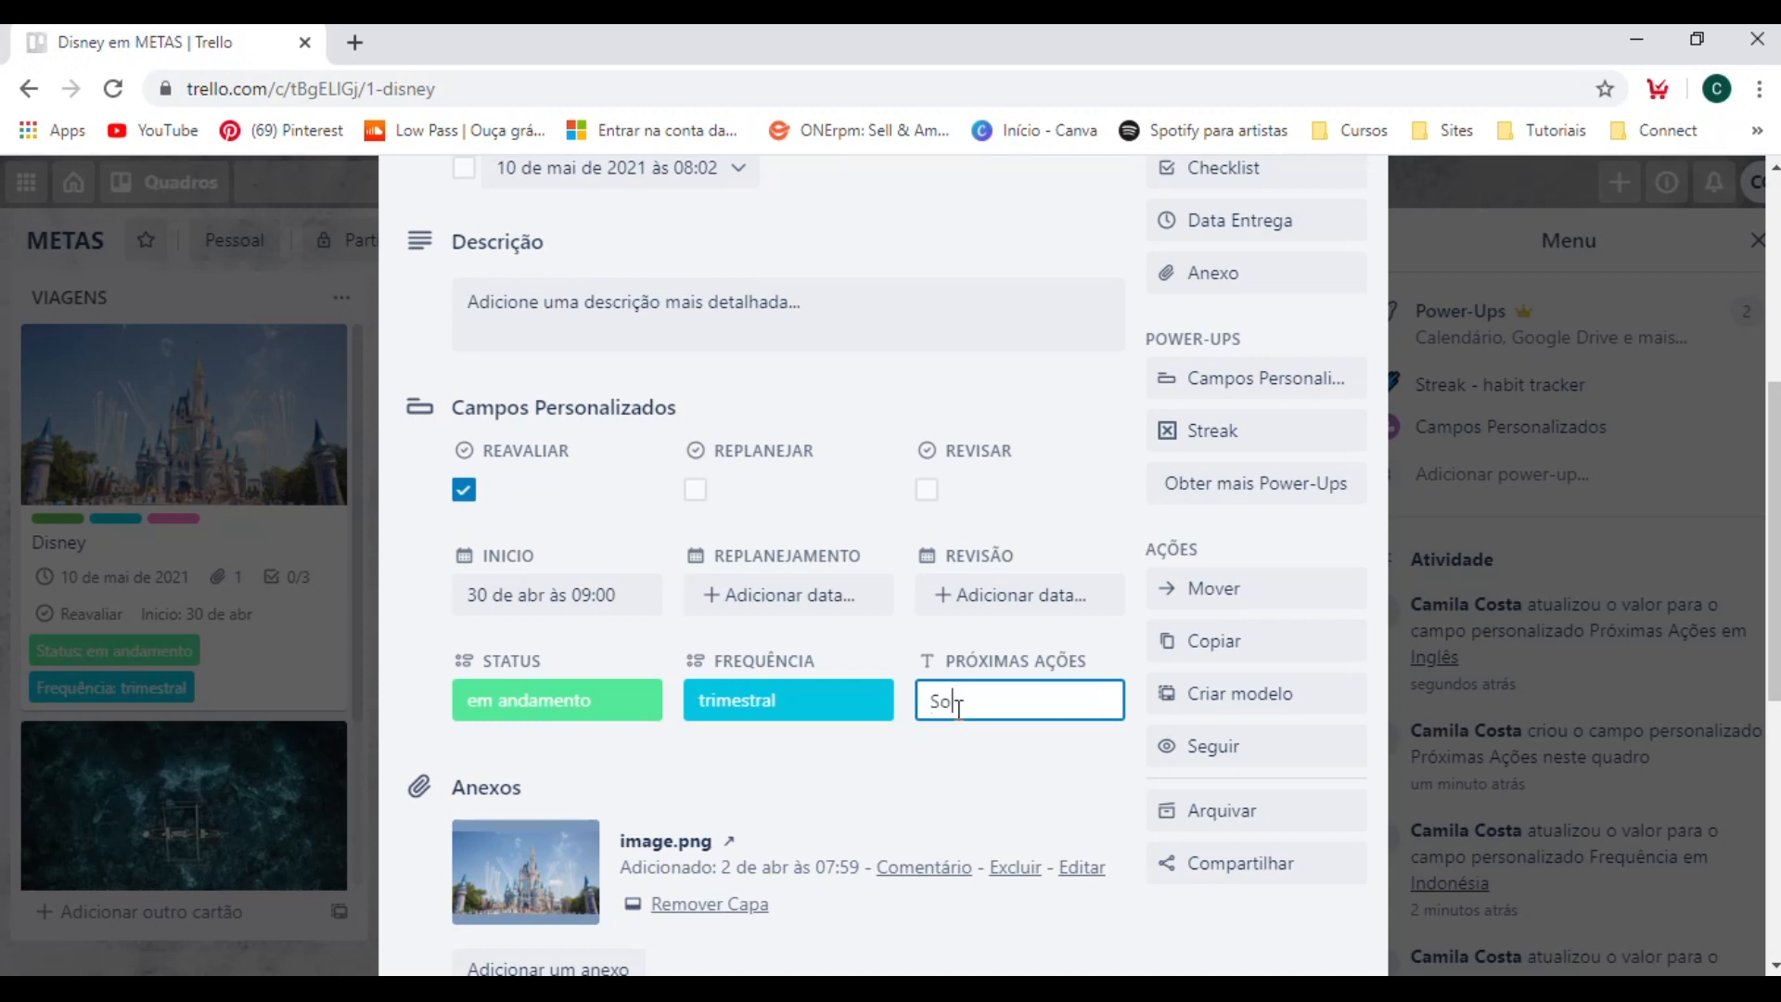
pyautogui.write('licitar Visto')
pyautogui.press('Return')
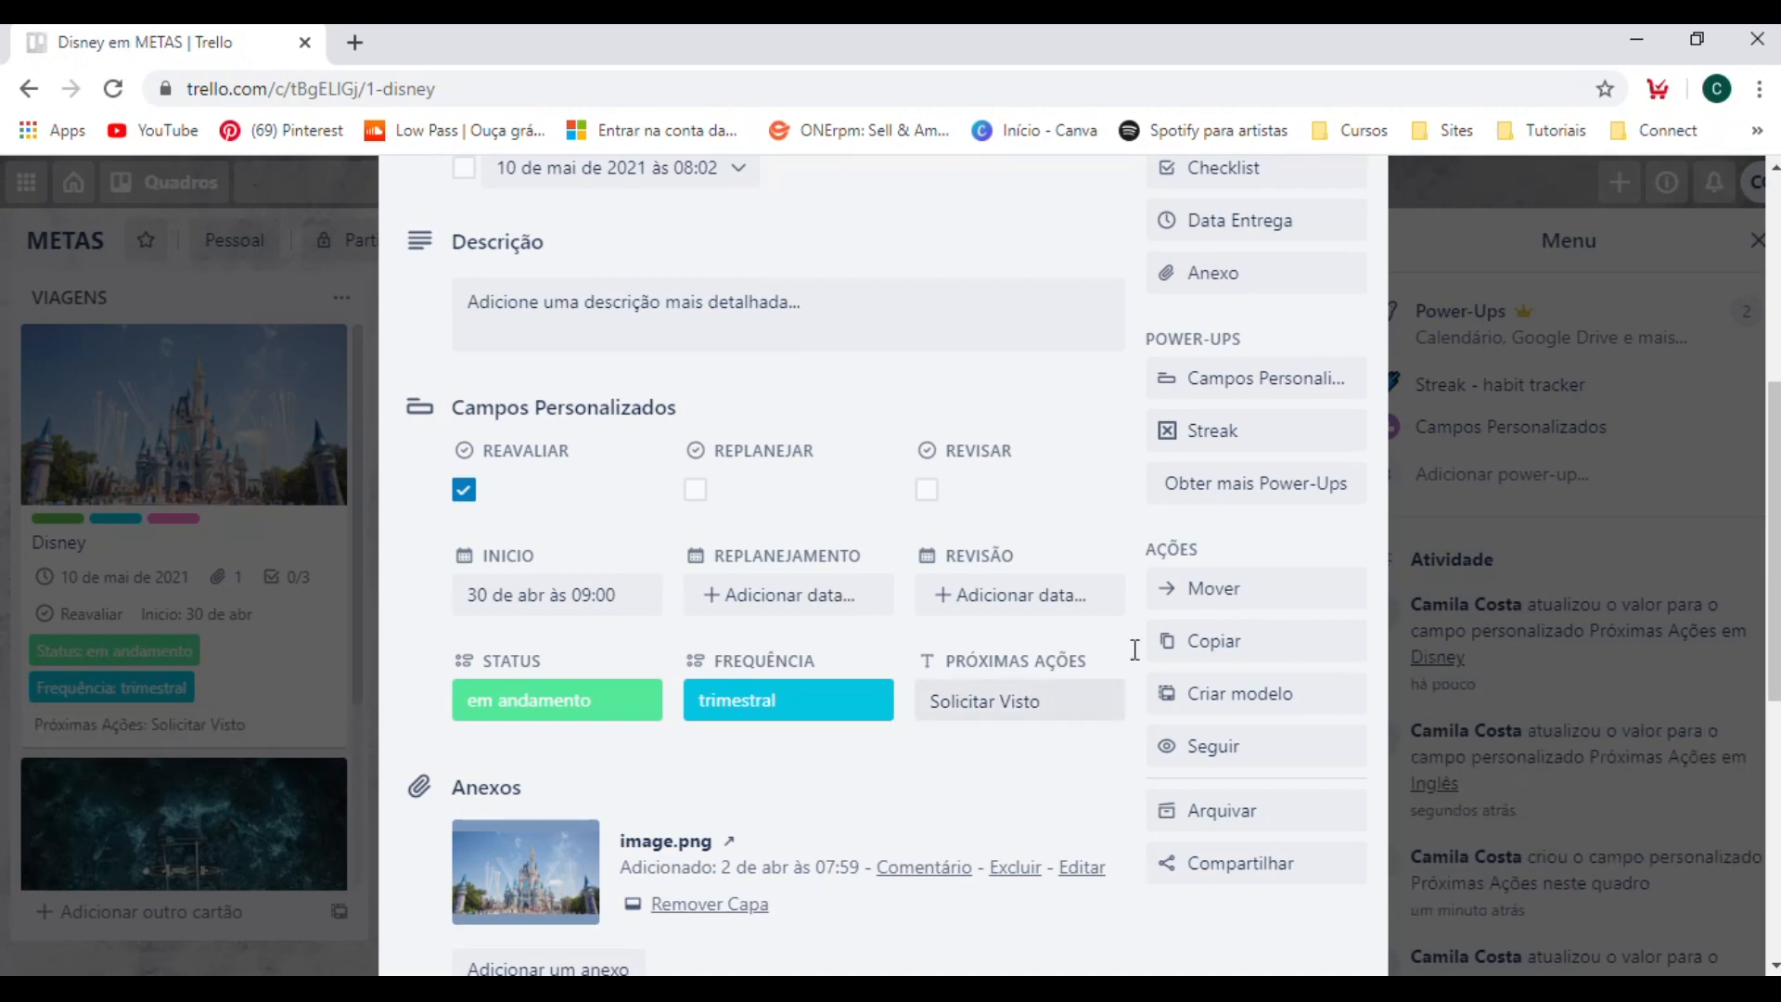
pyautogui.click(1545, 491)
# Set Próximas Ações of the Indonésia card in the VIAGENS list to "Fazer a mala" and return to the board.
pyautogui.scroll(-3, 330, 716)
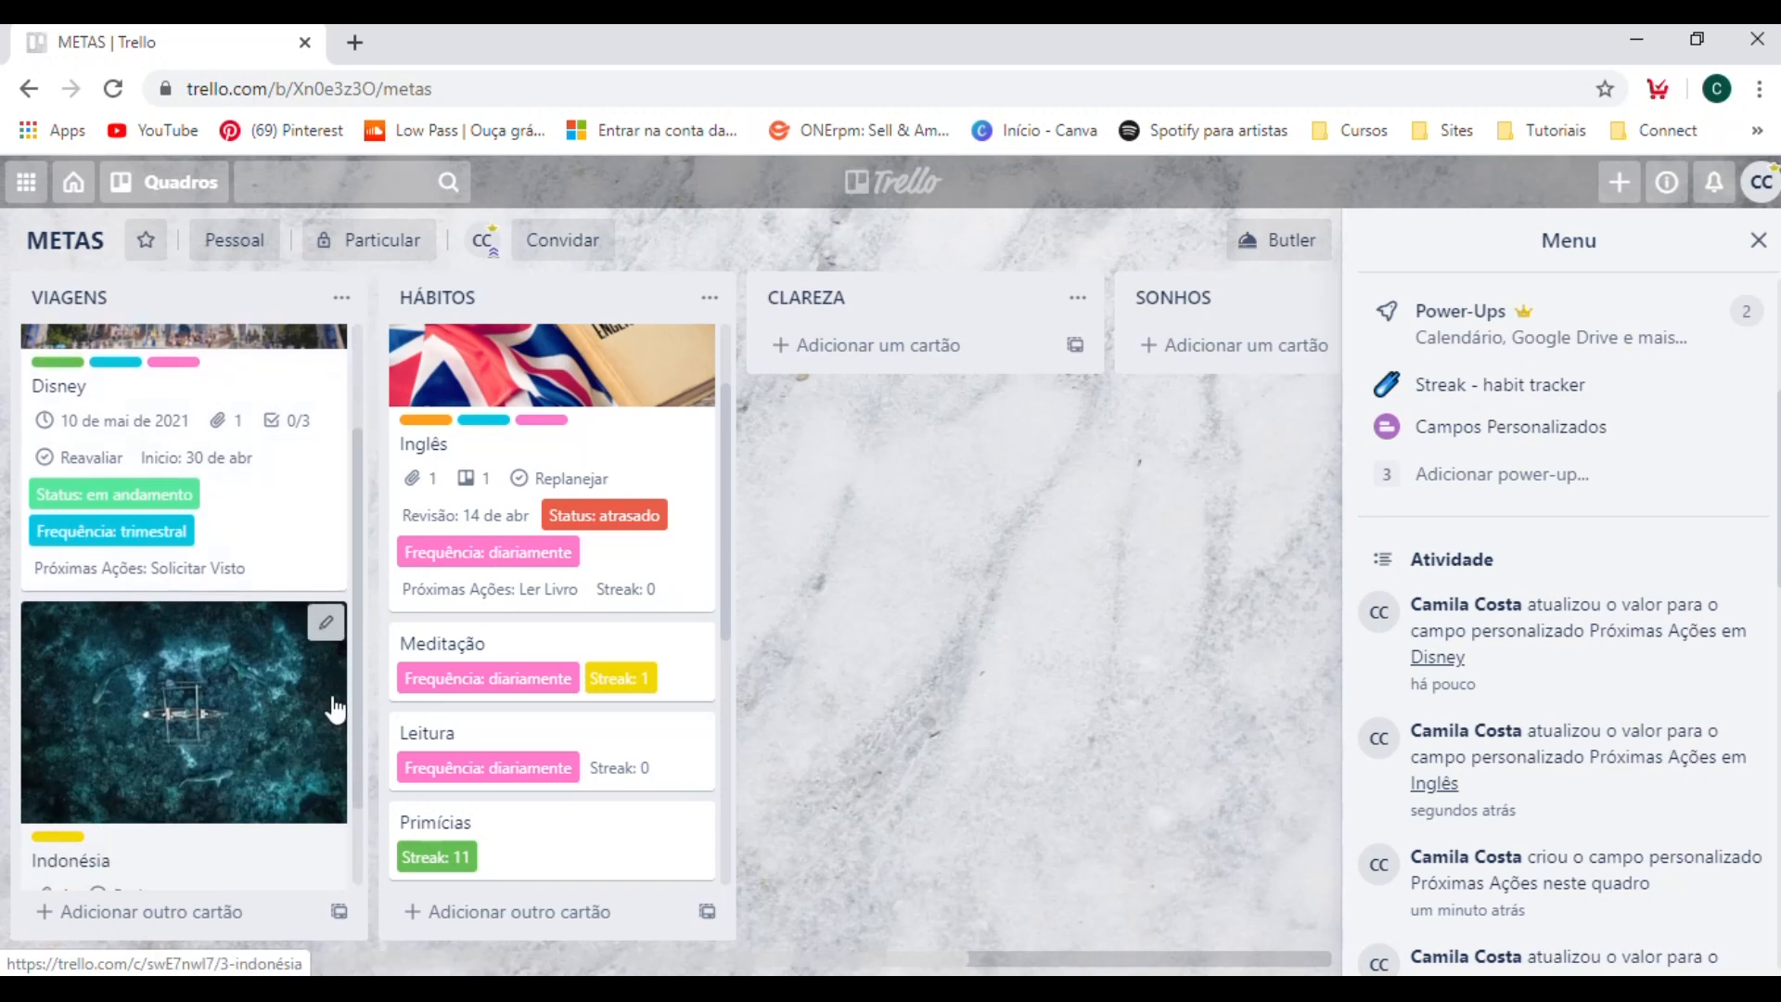
pyautogui.click(229, 787)
pyautogui.scroll(-4, 1028, 767)
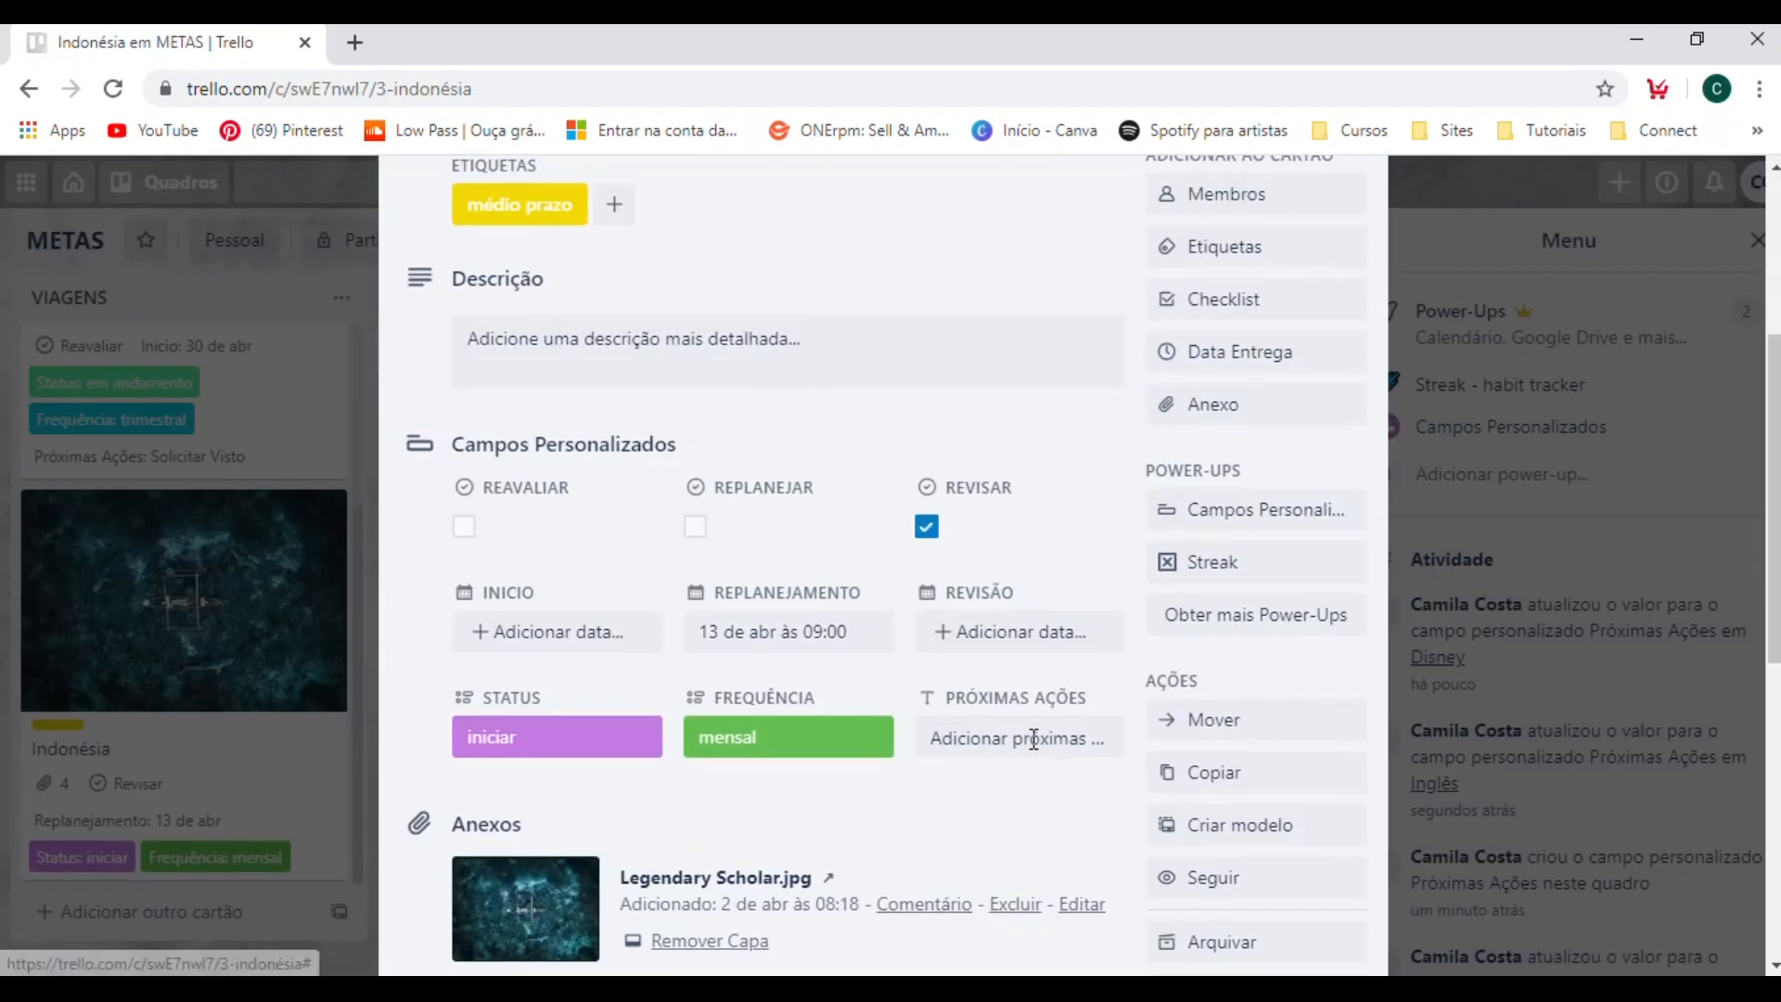
pyautogui.click(1028, 742)
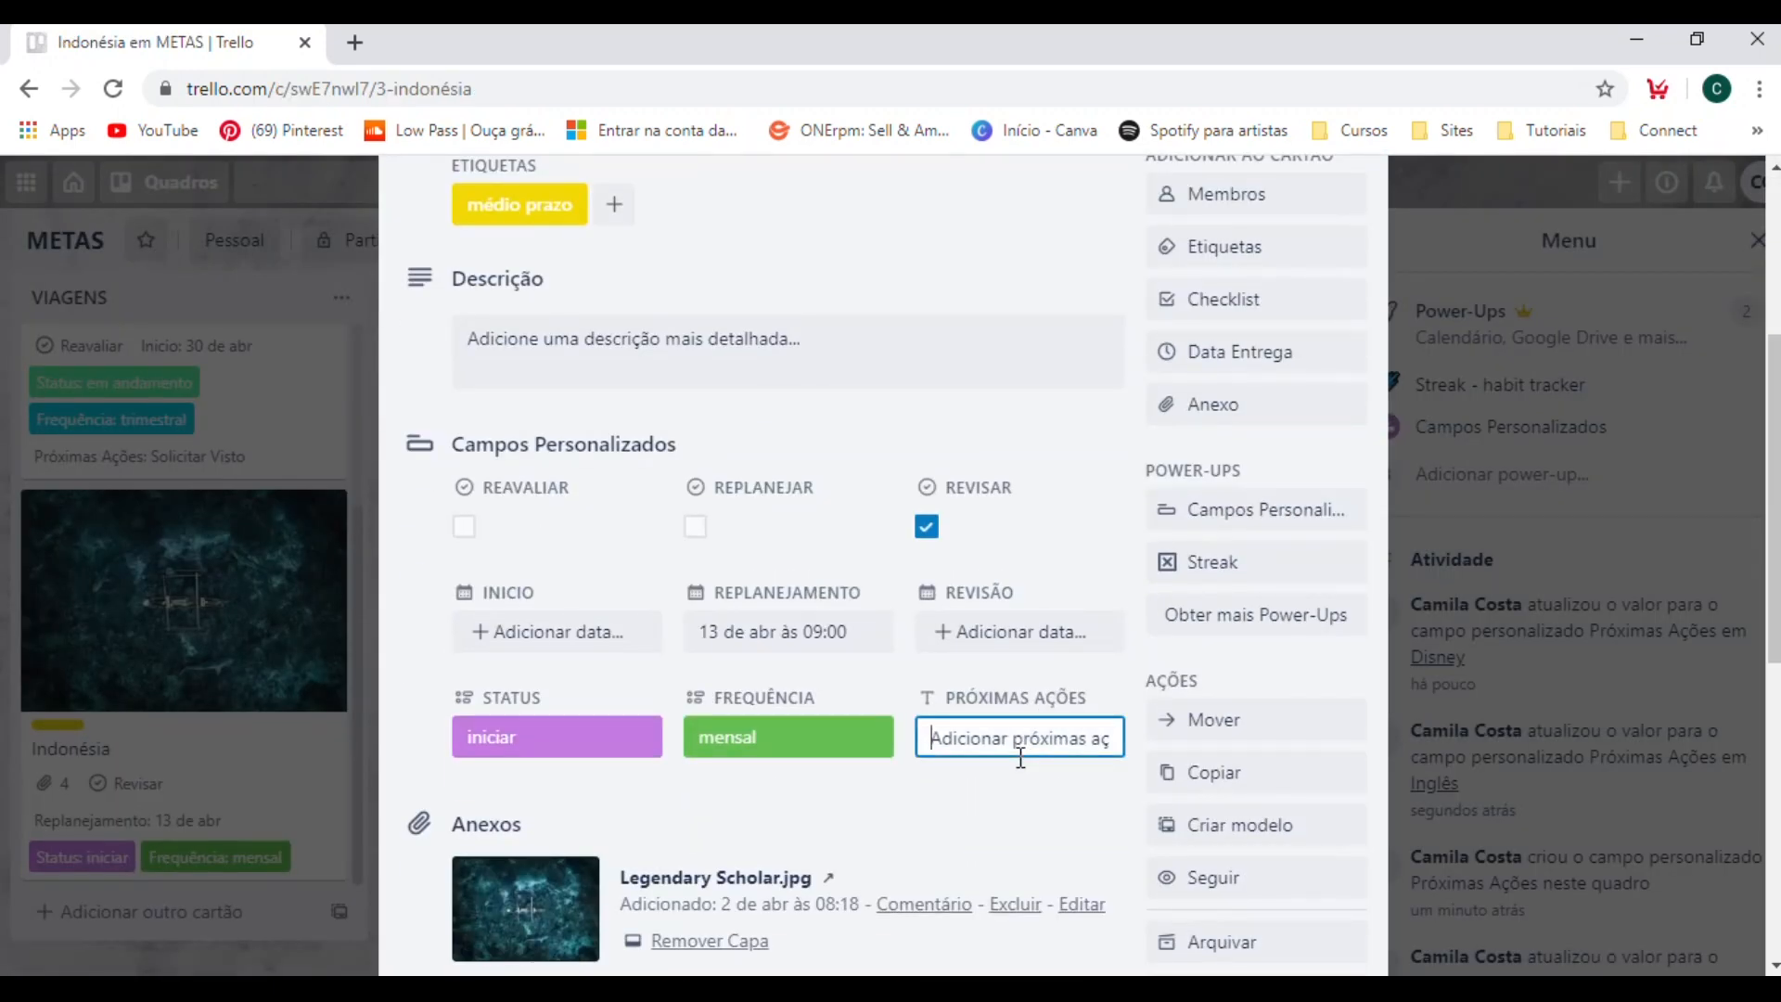
pyautogui.write('Fazer a mala')
pyautogui.press('Return')
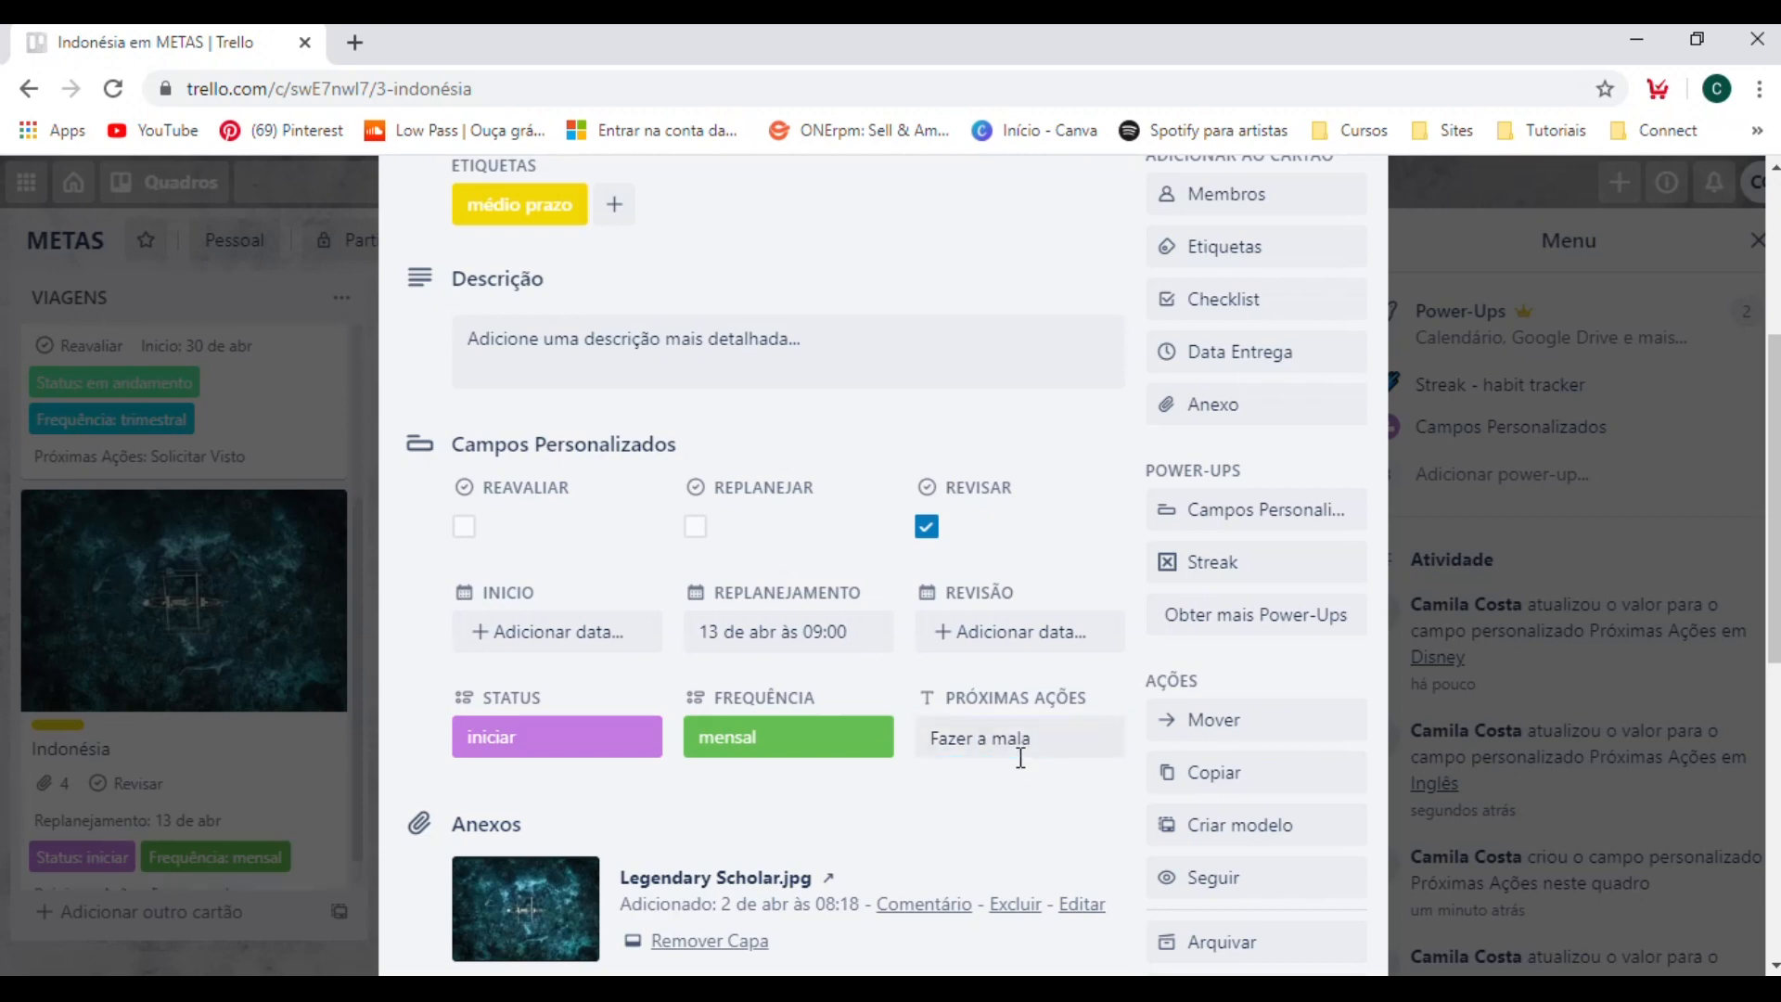
pyautogui.click(1412, 506)
# Review the cards in the HÁBITOS list and close the board menu.
pyautogui.scroll(-6, 413, 683)
pyautogui.scroll(-1, 213, 755)
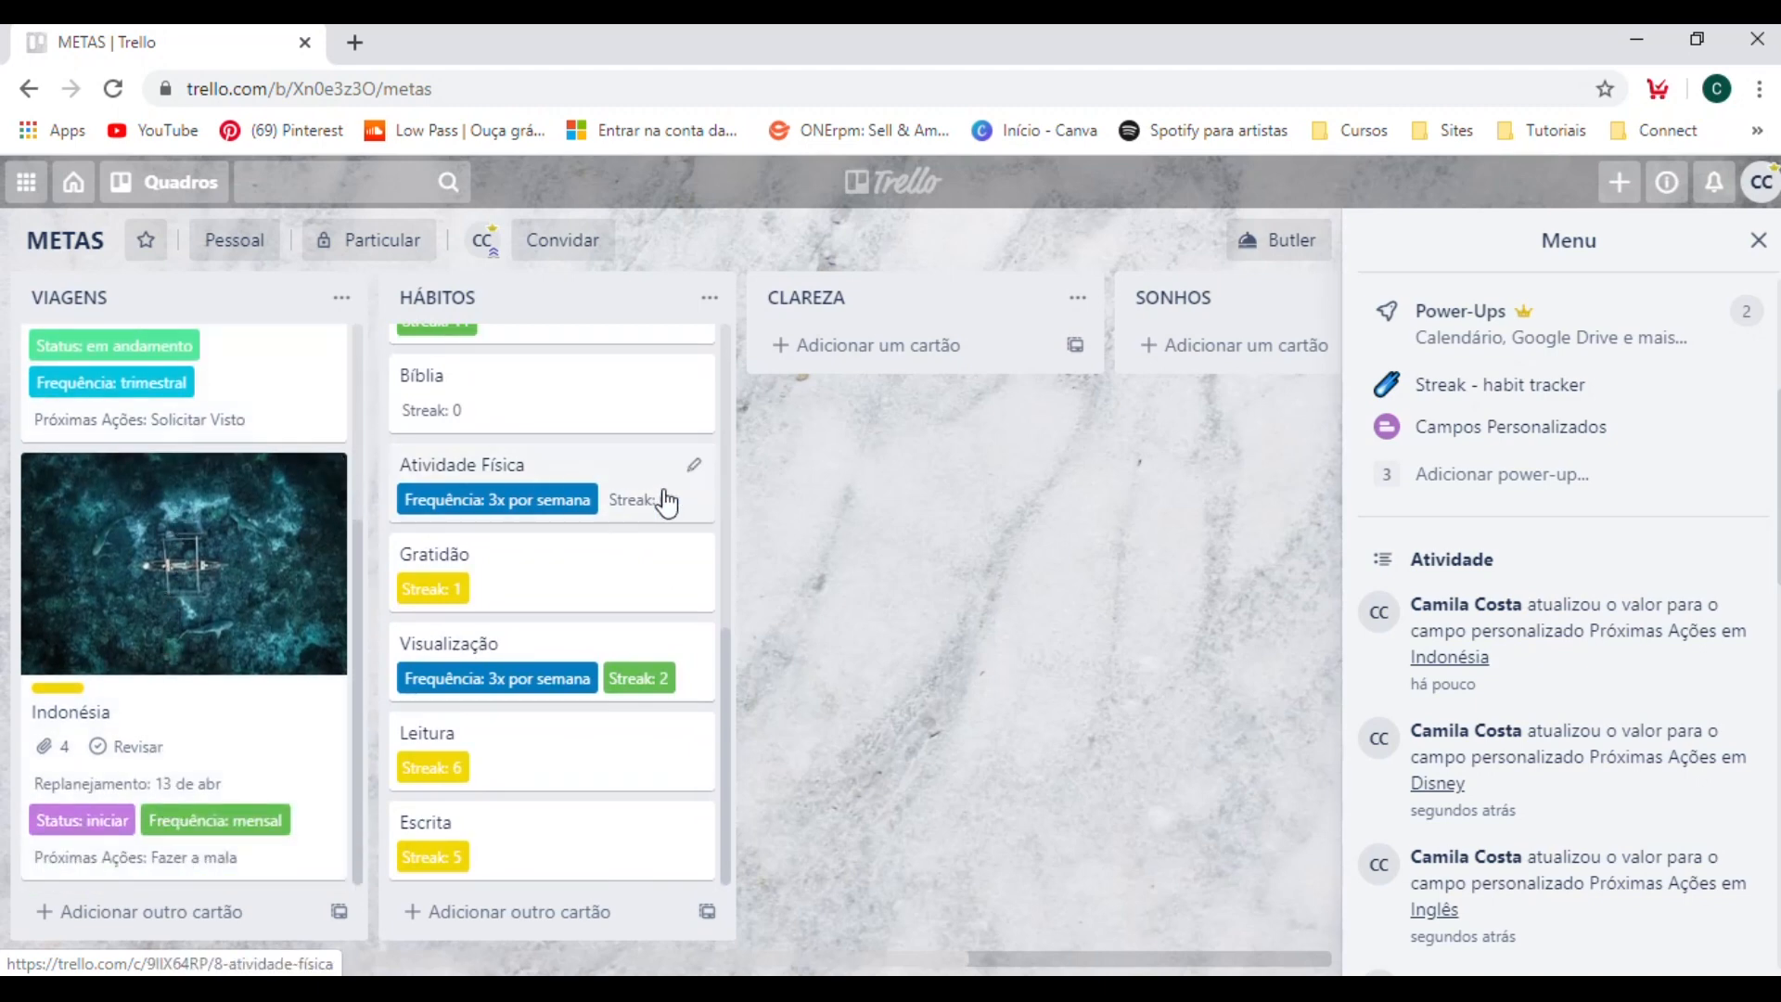
pyautogui.scroll(5, 477, 721)
pyautogui.scroll(2, 477, 722)
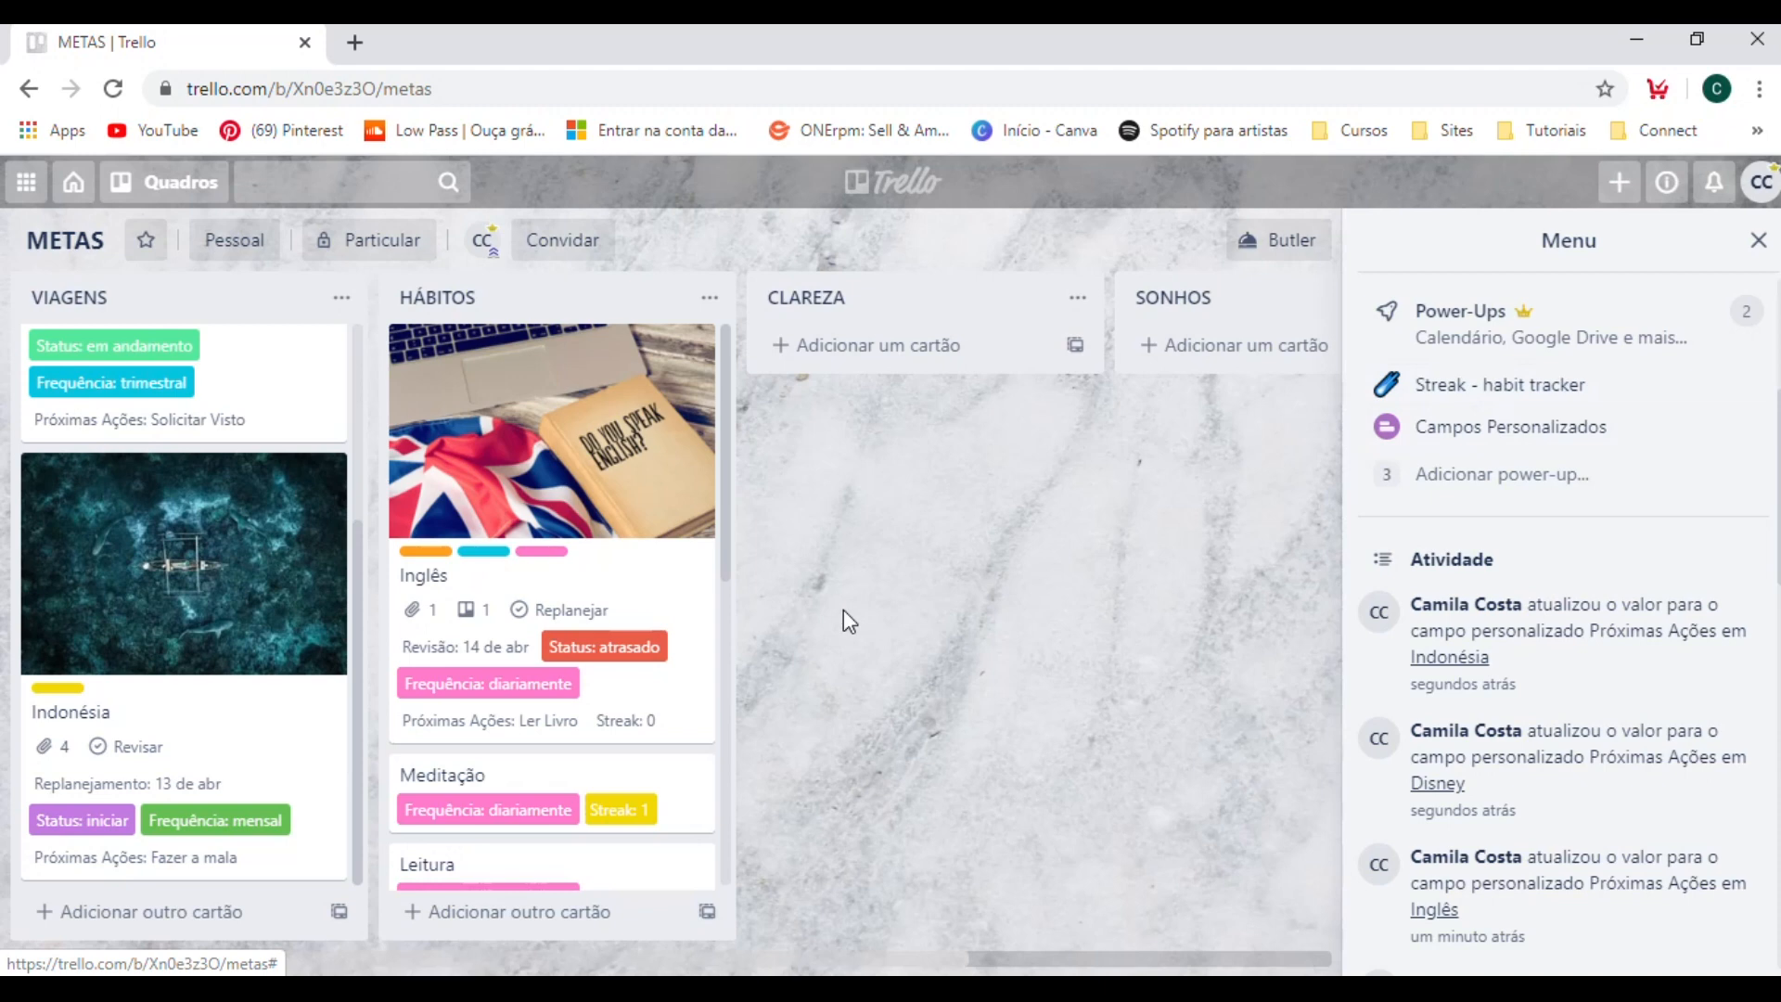
pyautogui.scroll(-7, 604, 516)
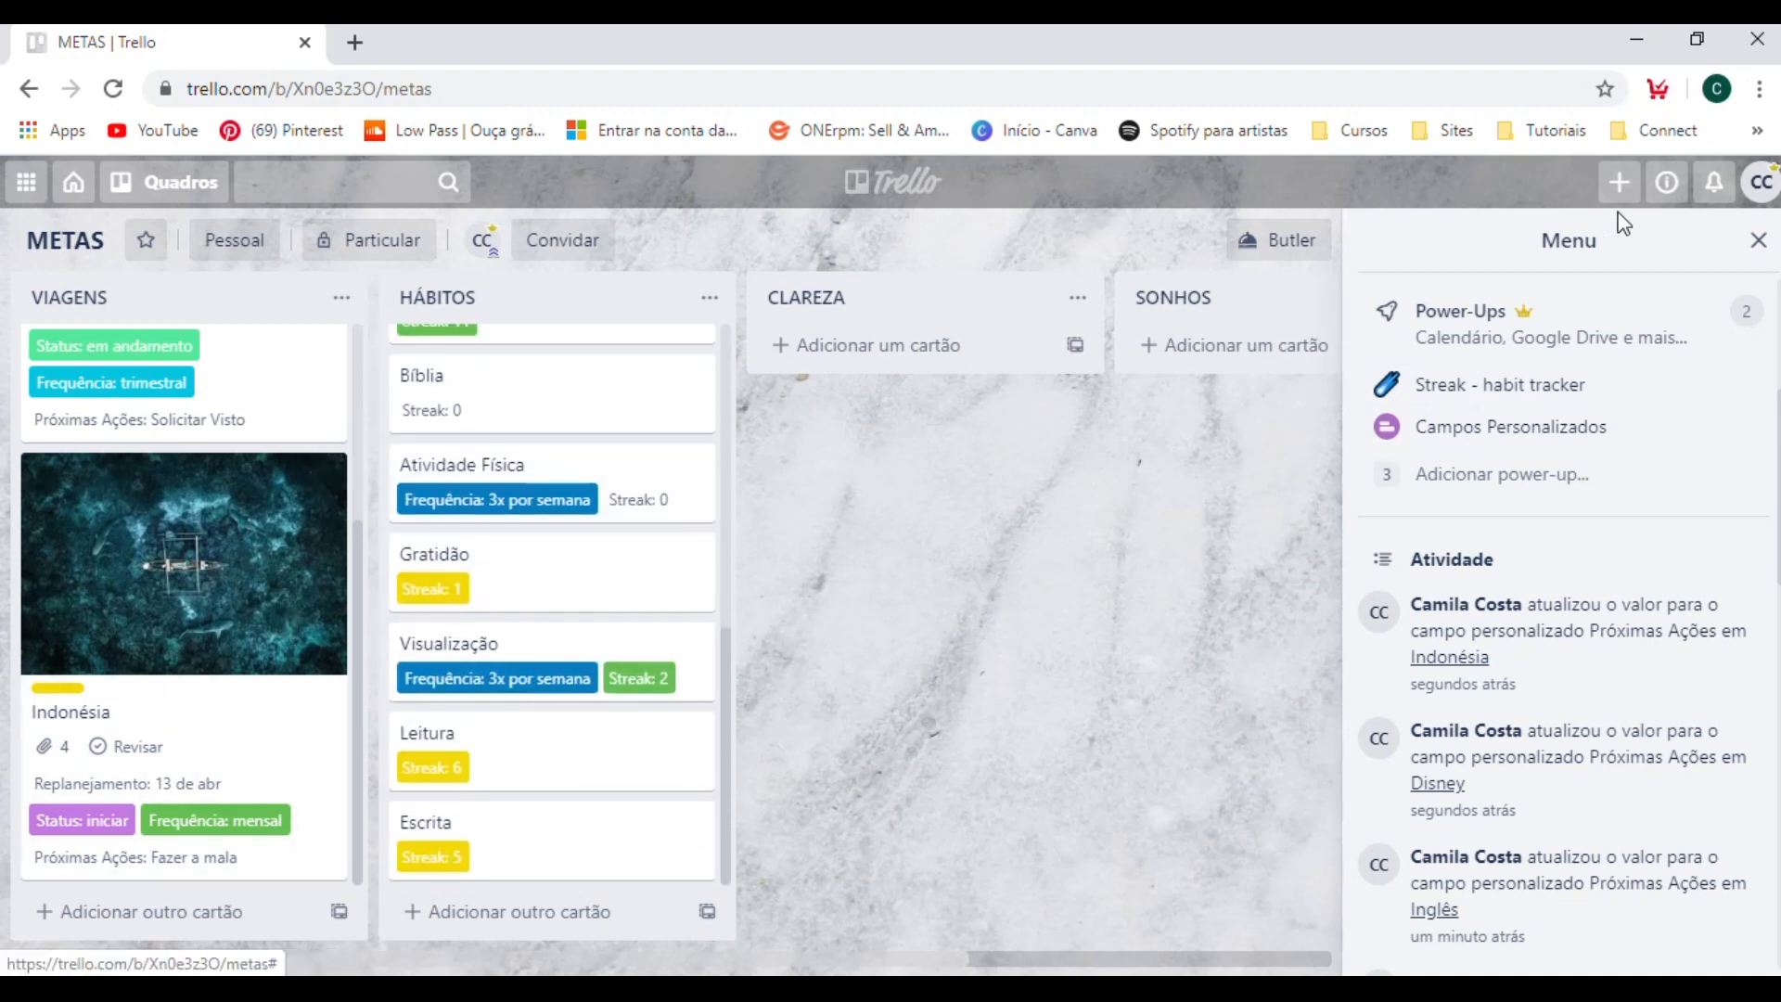
pyautogui.click(1759, 243)
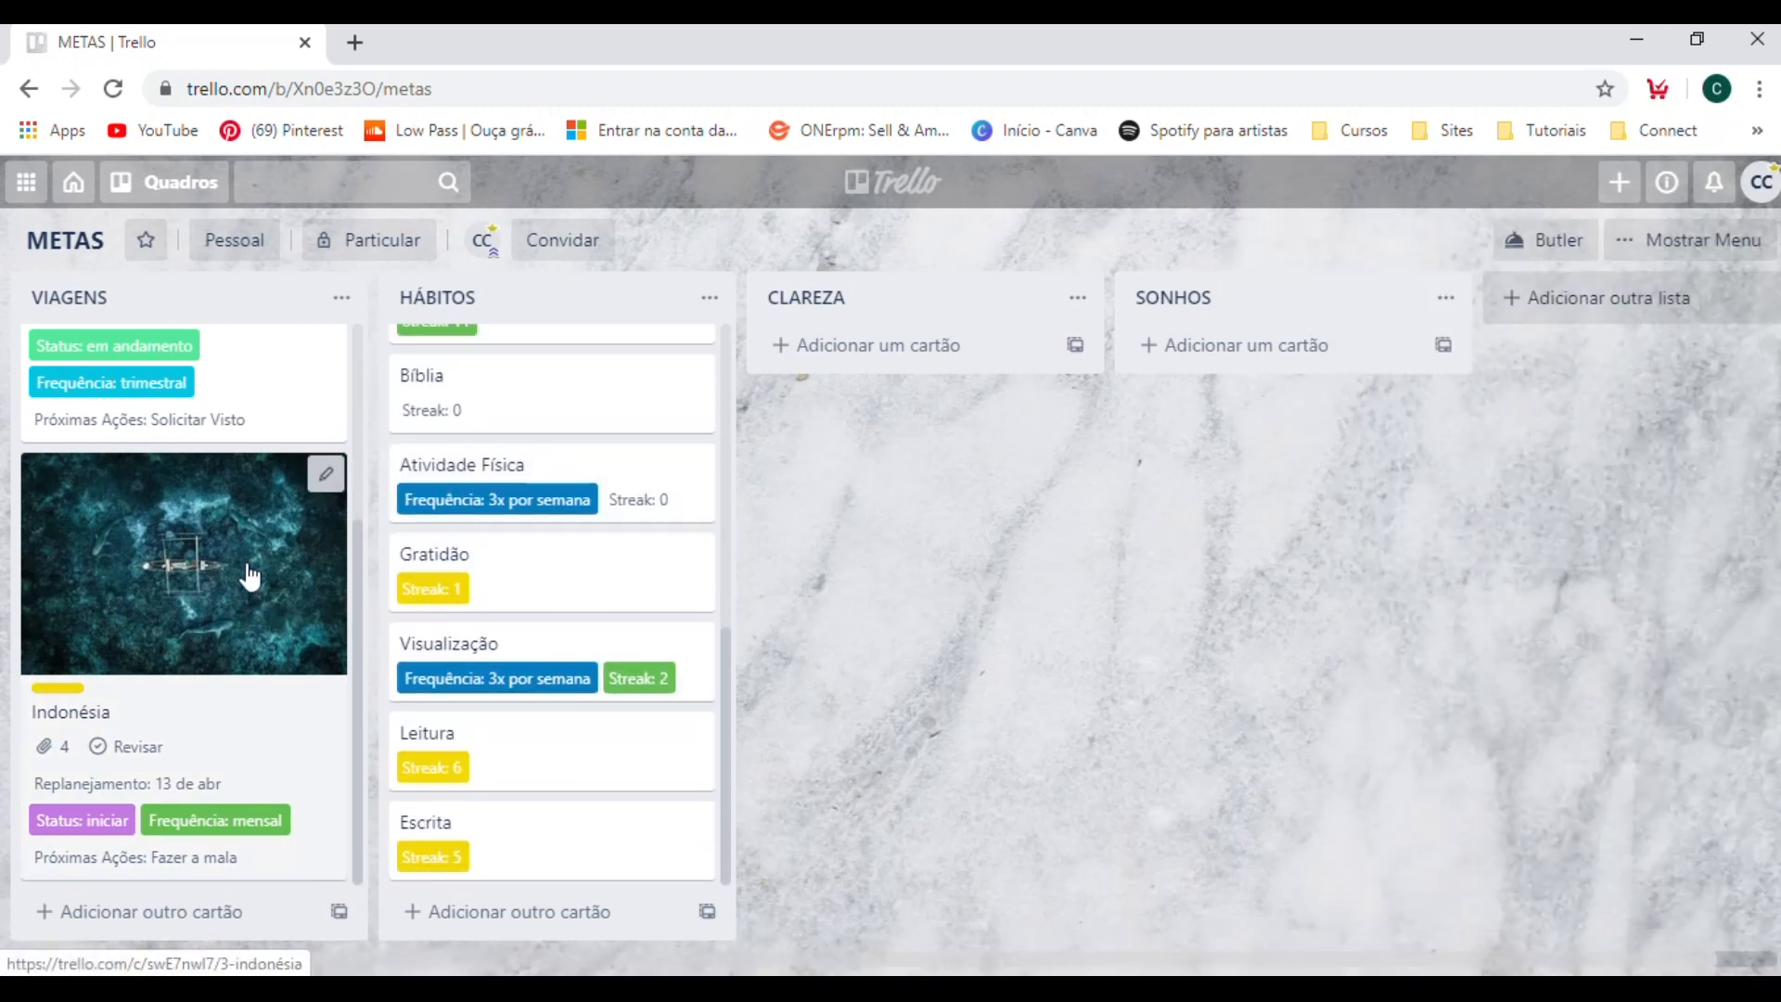